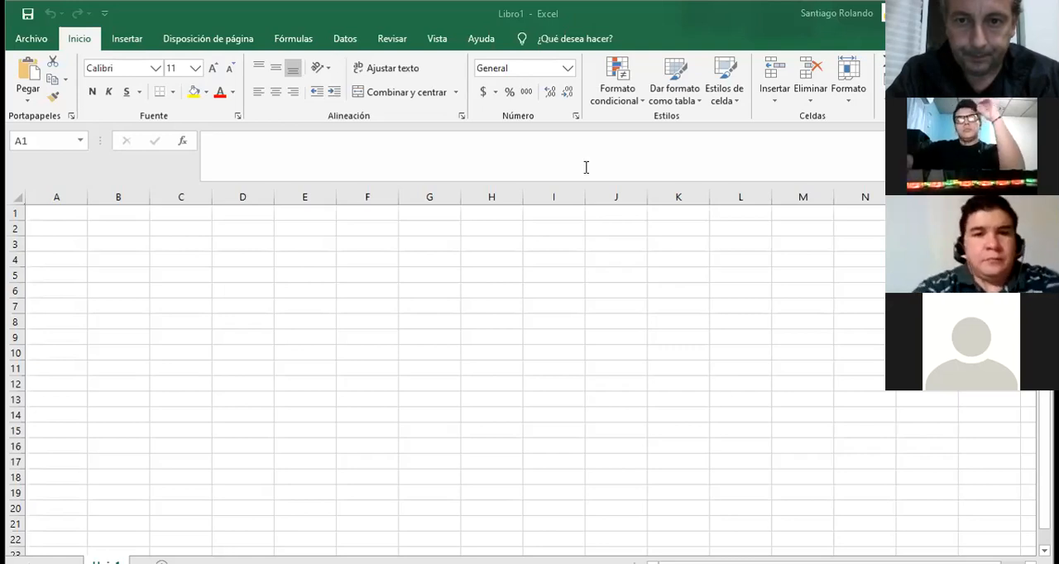
Enter the text "pueden ver esto?" in cell D3.
click(246, 236)
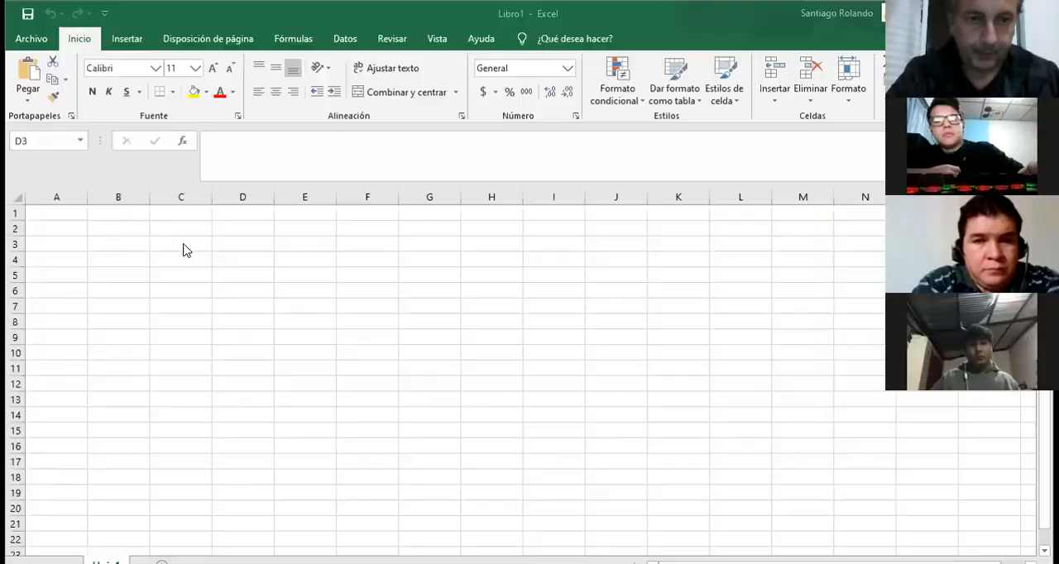
text(pued)
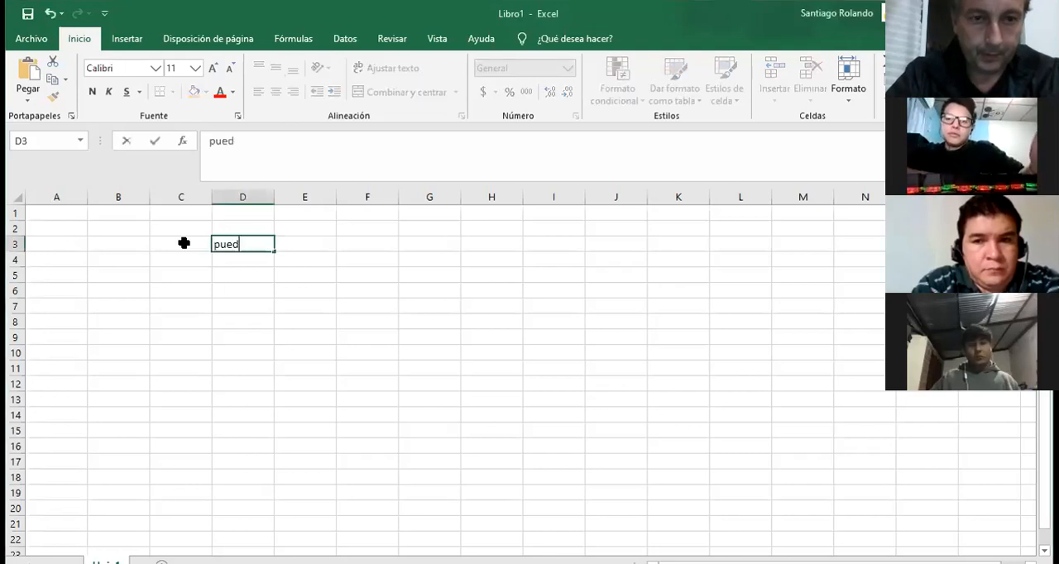
text(en ver eso)
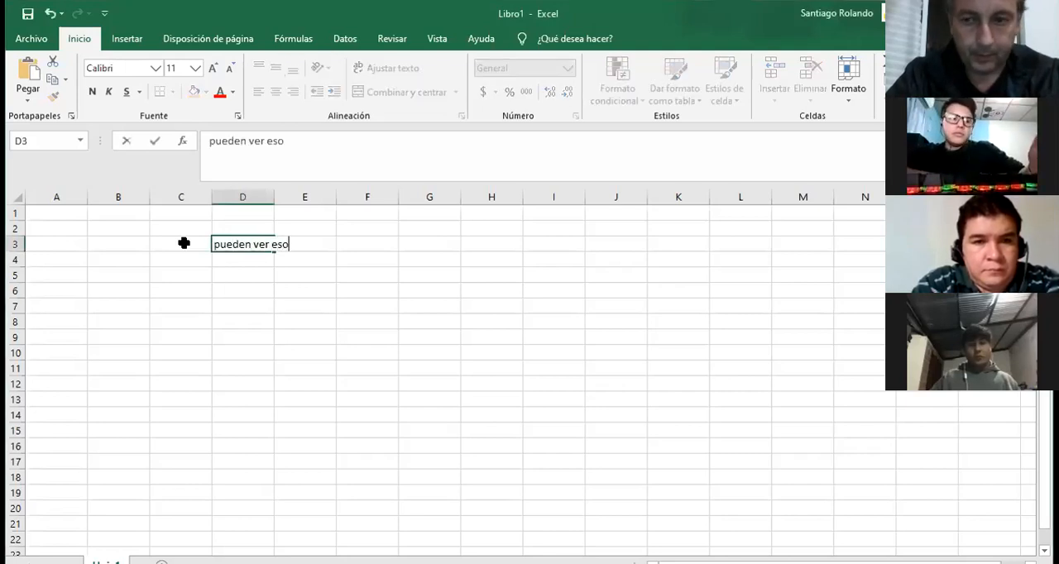
key(BackSpace)
text(to?)
key(Return)
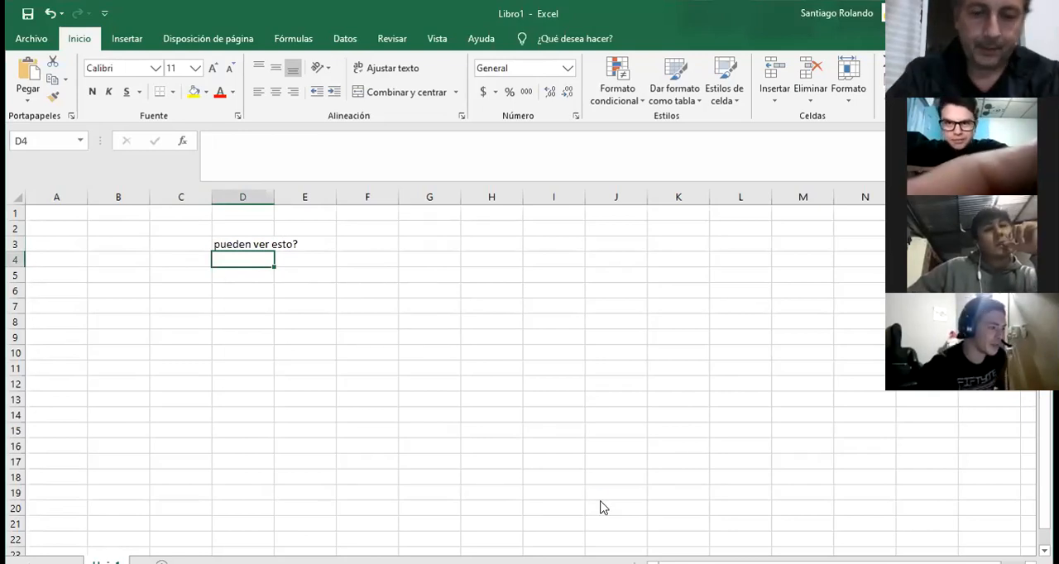
Clear the contents of the range D2:F5 to remove the test text.
key(F12)
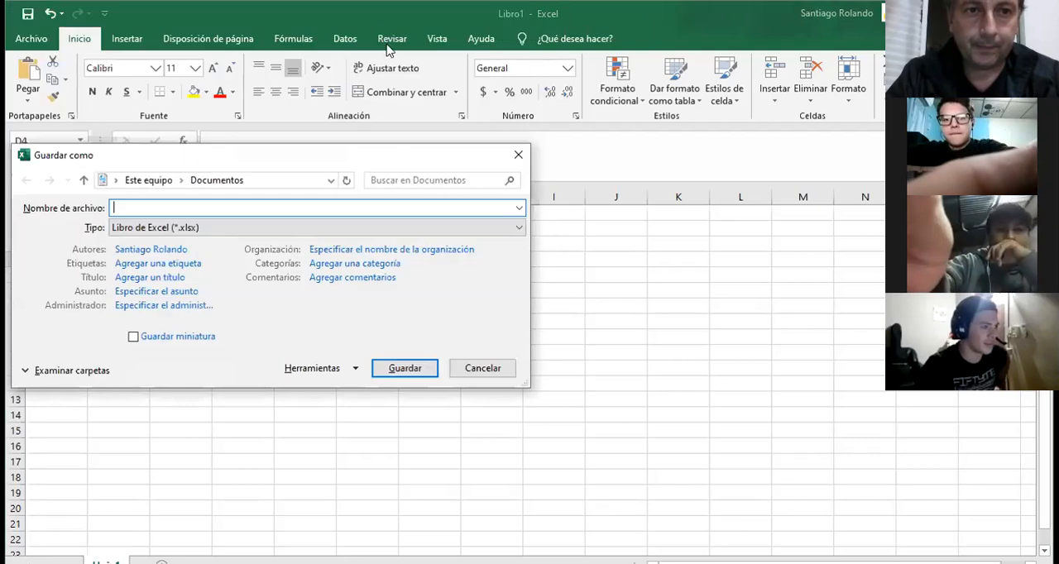
click(476, 369)
drag(240, 230, 336, 274)
key(Delete)
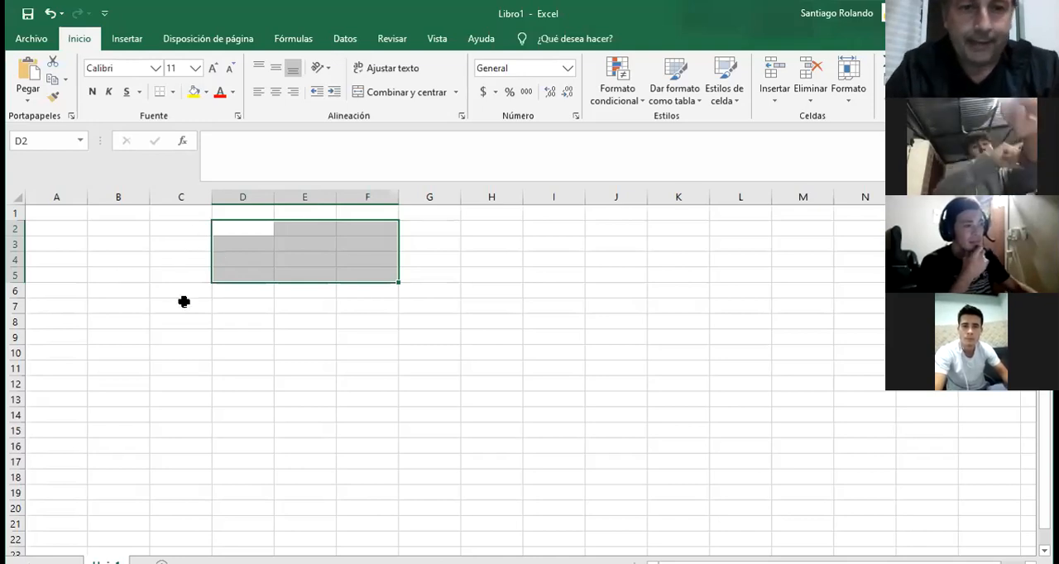
Select the whole of row 8, the whole of column B, and the single cell B7 in turn.
click(16, 321)
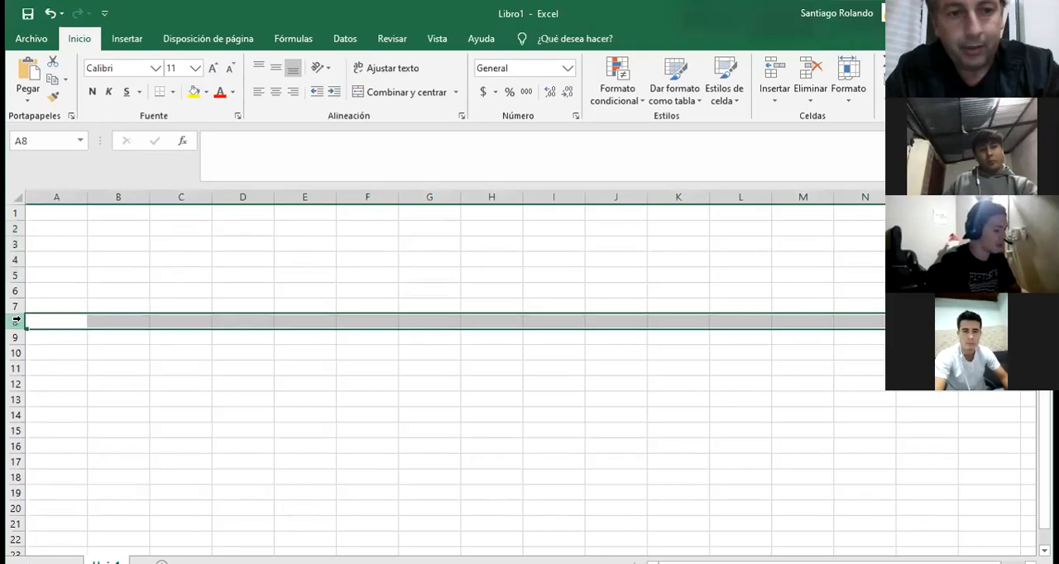
click(127, 189)
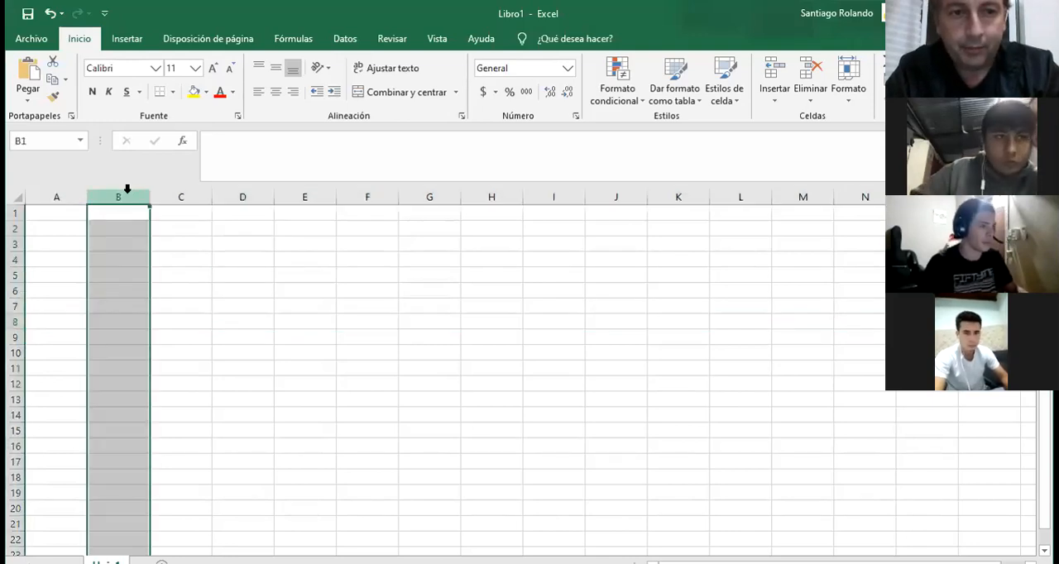
click(117, 304)
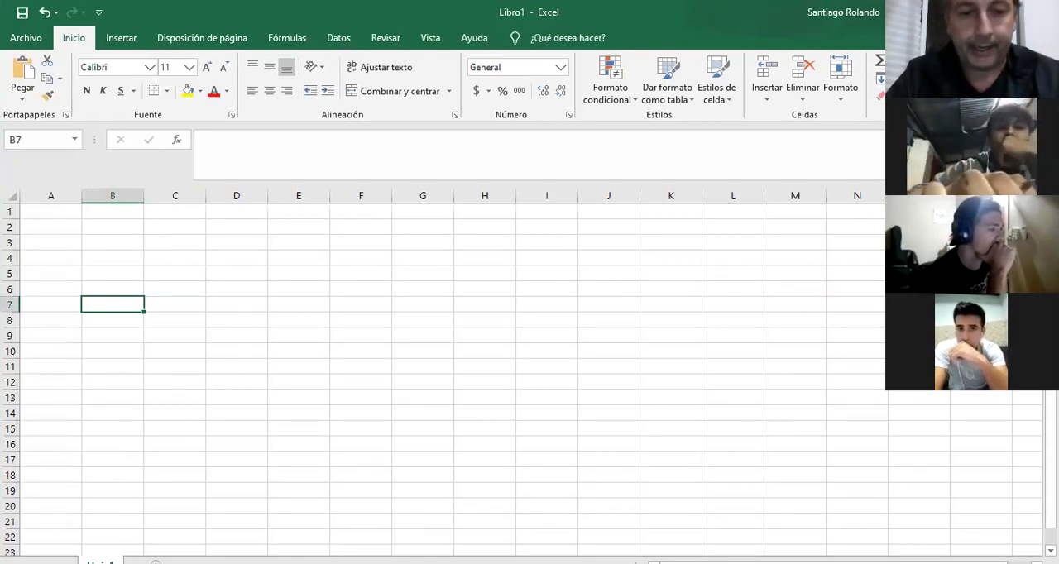
Add a second worksheet to the workbook and return to the first sheet.
click(156, 563)
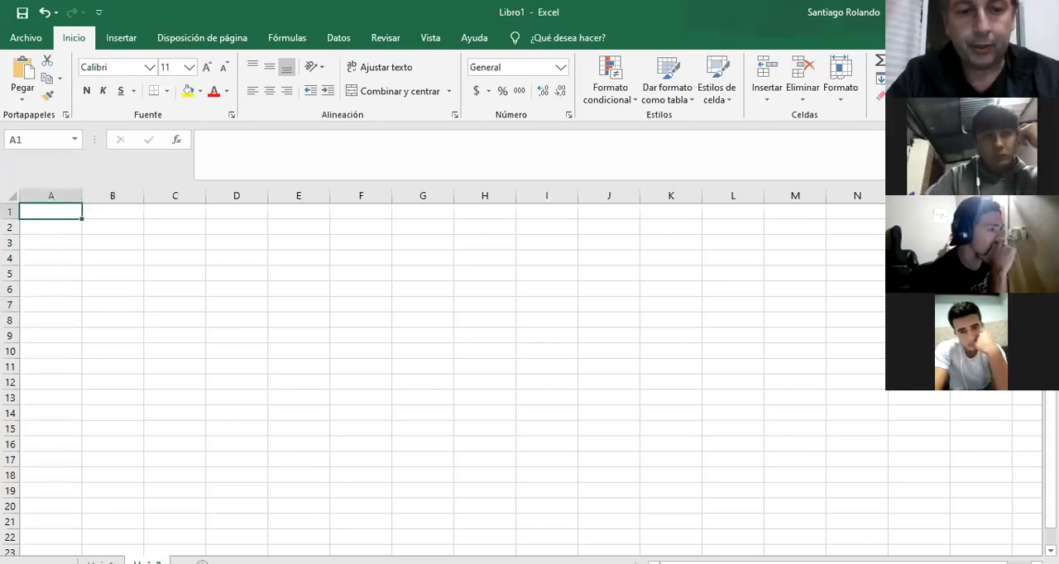
click(101, 562)
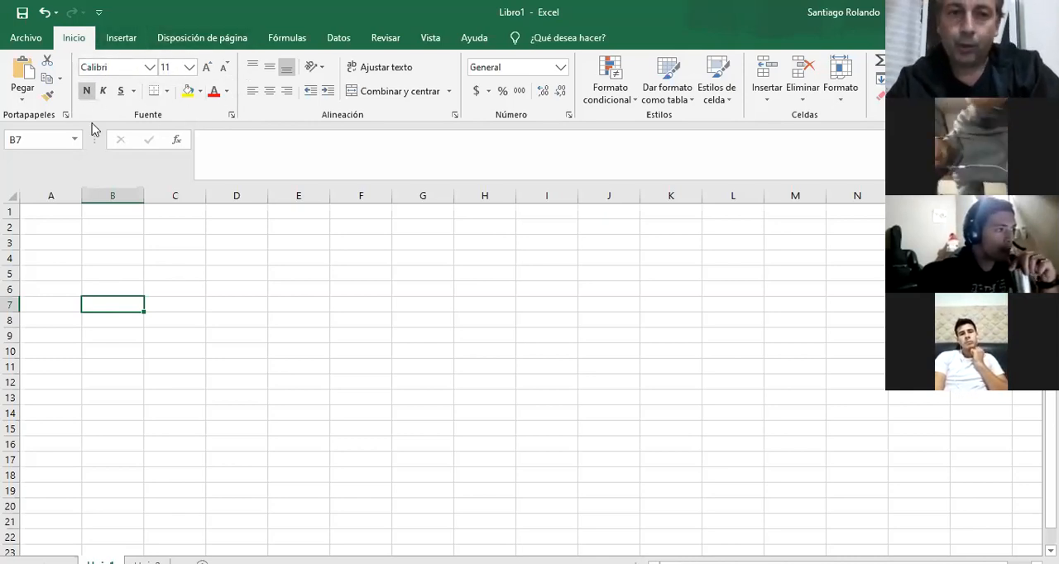
Enter INFORMÁTICA in cell C4 and autofit the width of column C to the text.
click(189, 265)
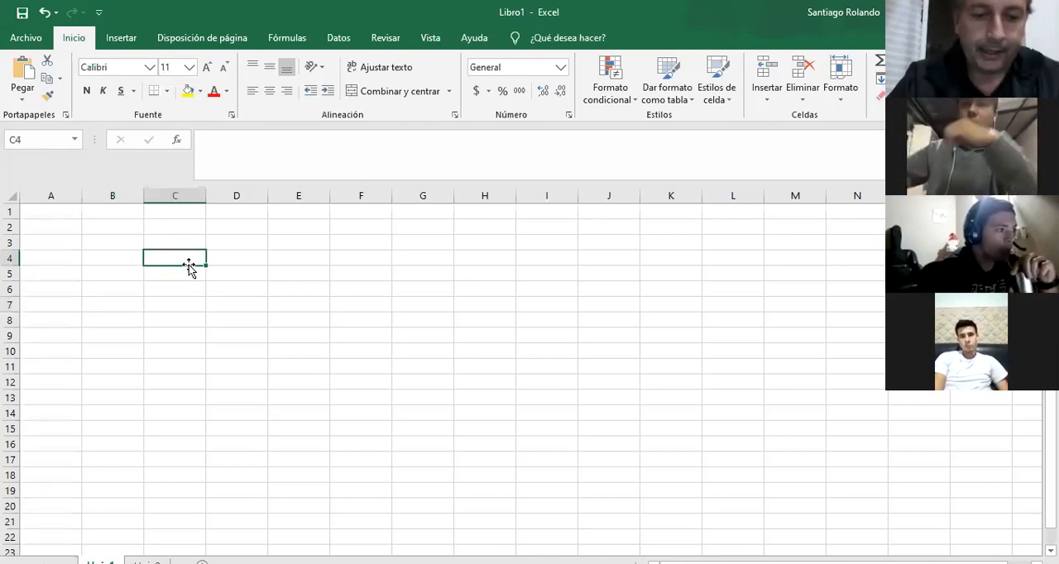
text(INFO)
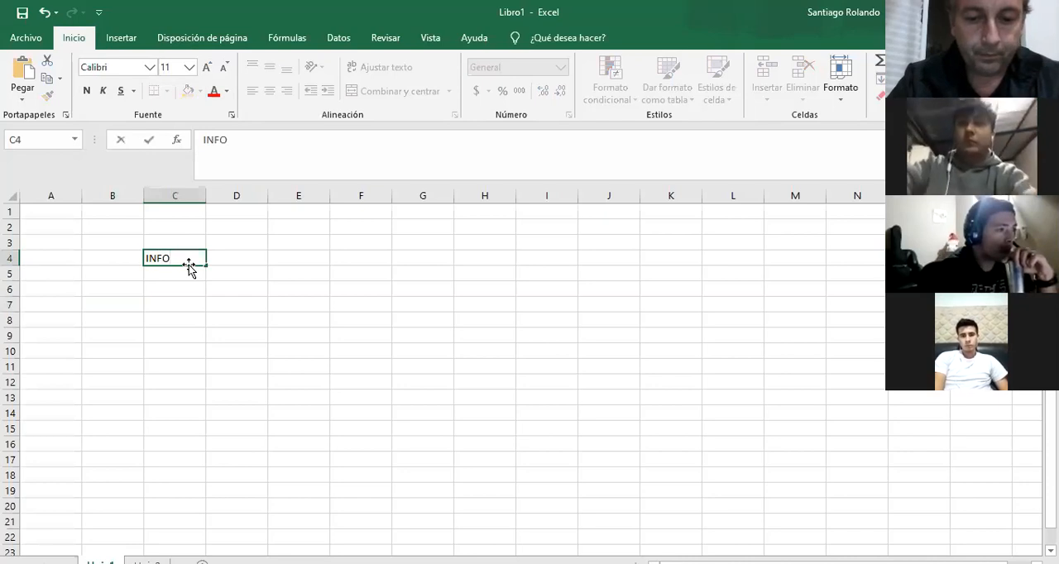
text(RMÁTICA)
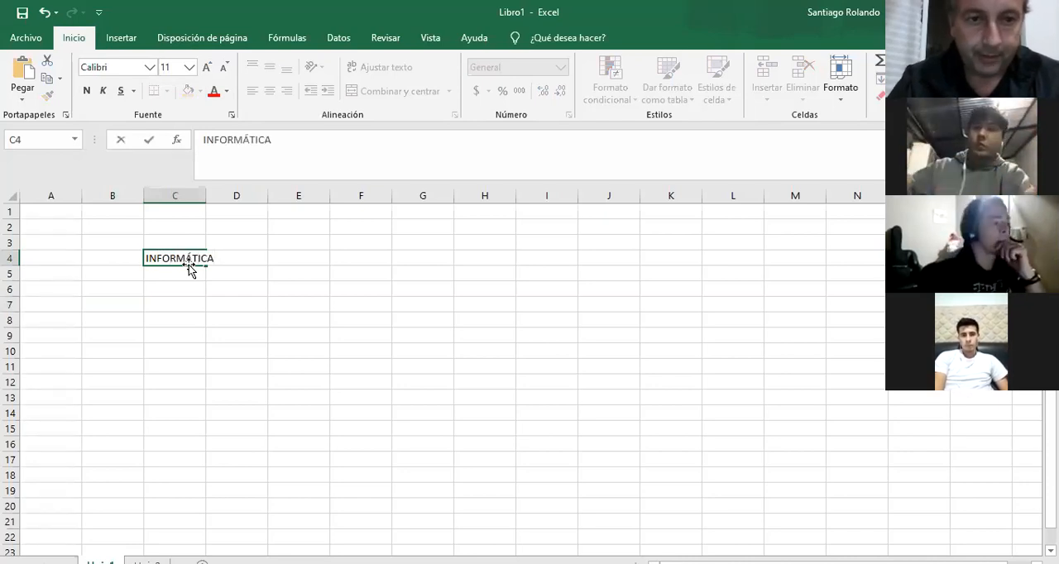
key(Return)
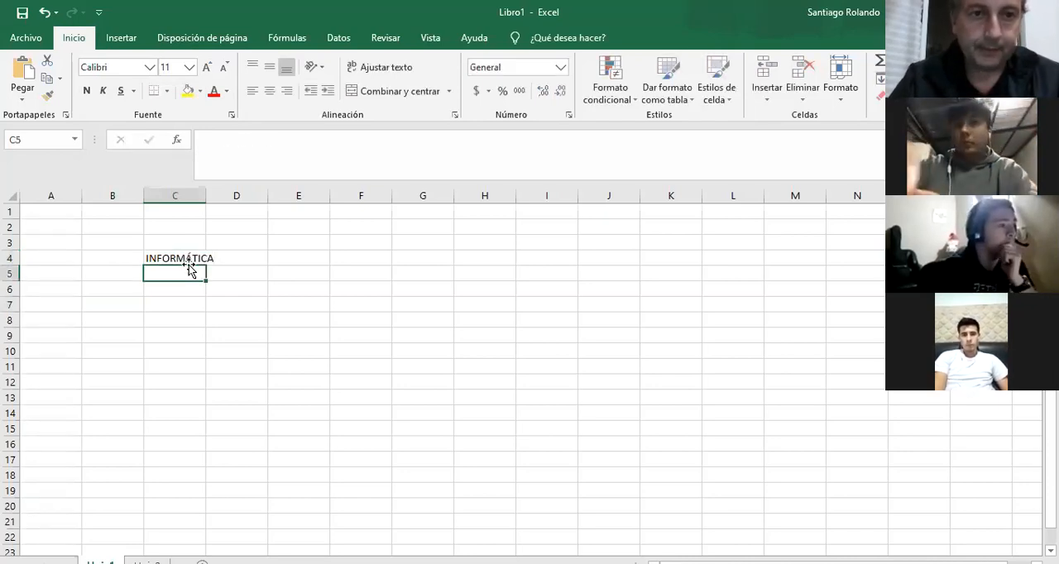
click(177, 258)
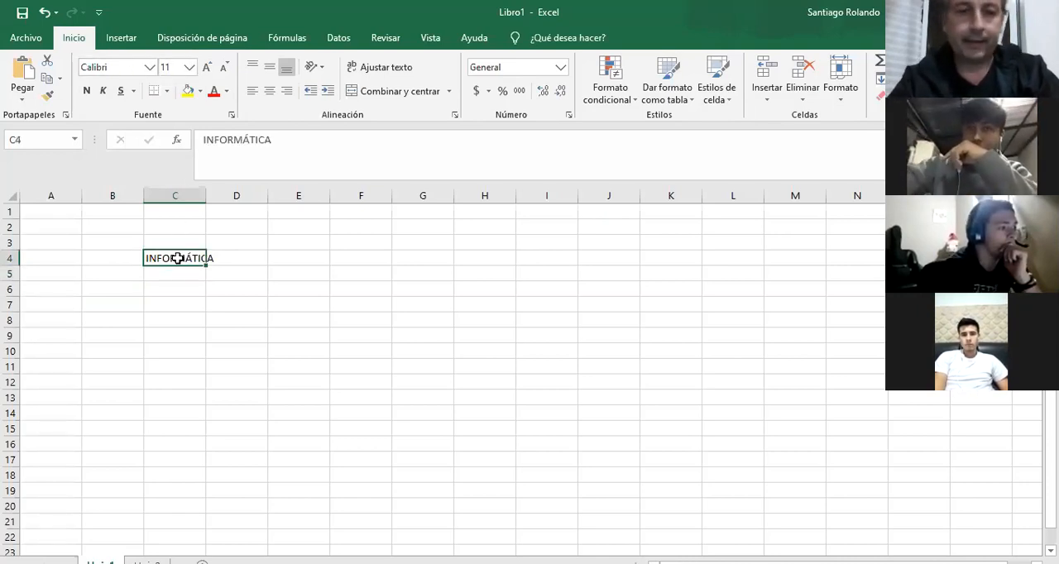
double_click(203, 188)
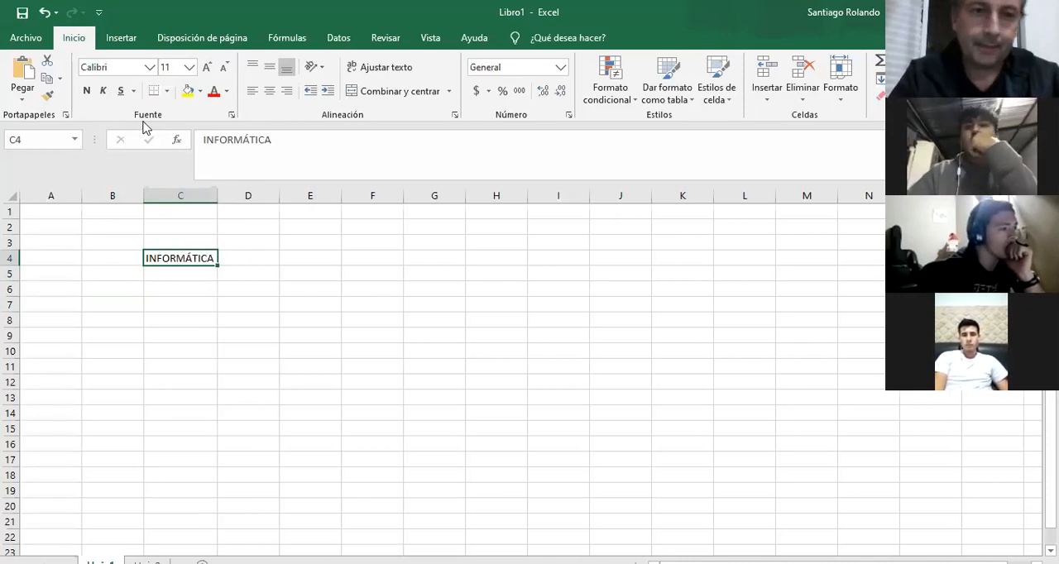
Format the text in C4 as Arial Black, size 18, and autofit column C to the enlarged text.
click(149, 68)
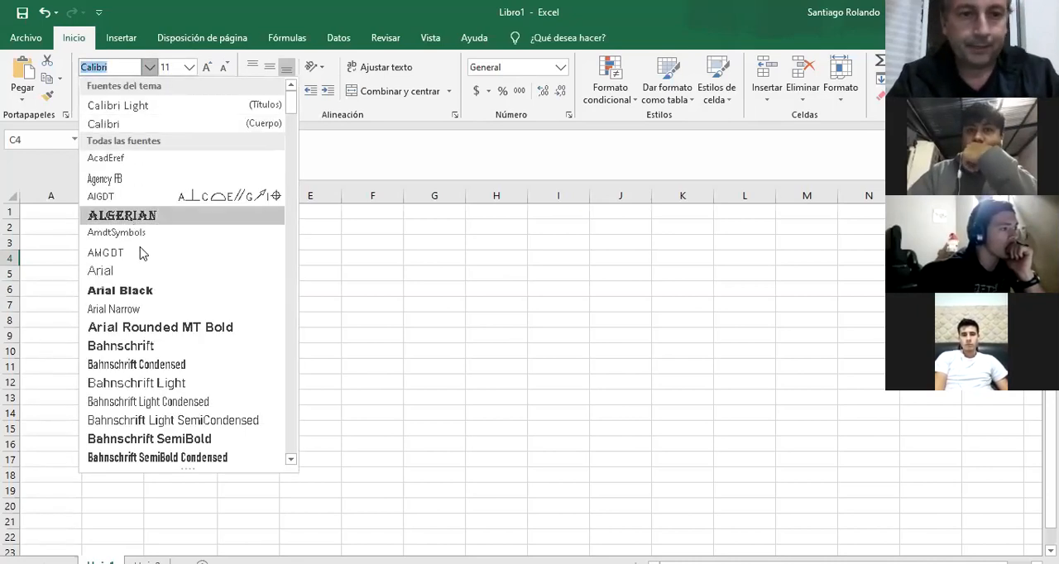
click(138, 291)
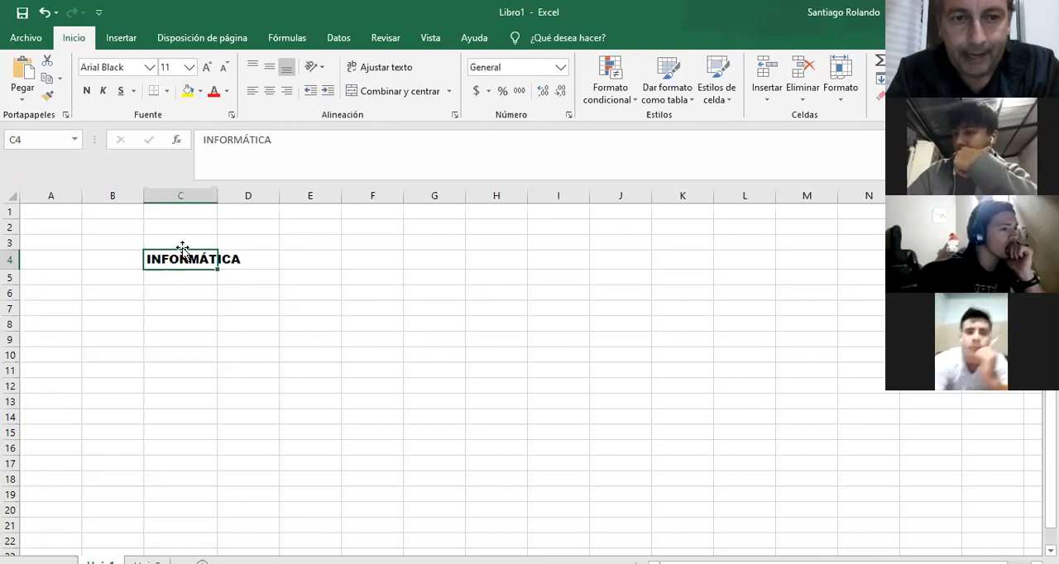
double_click(217, 196)
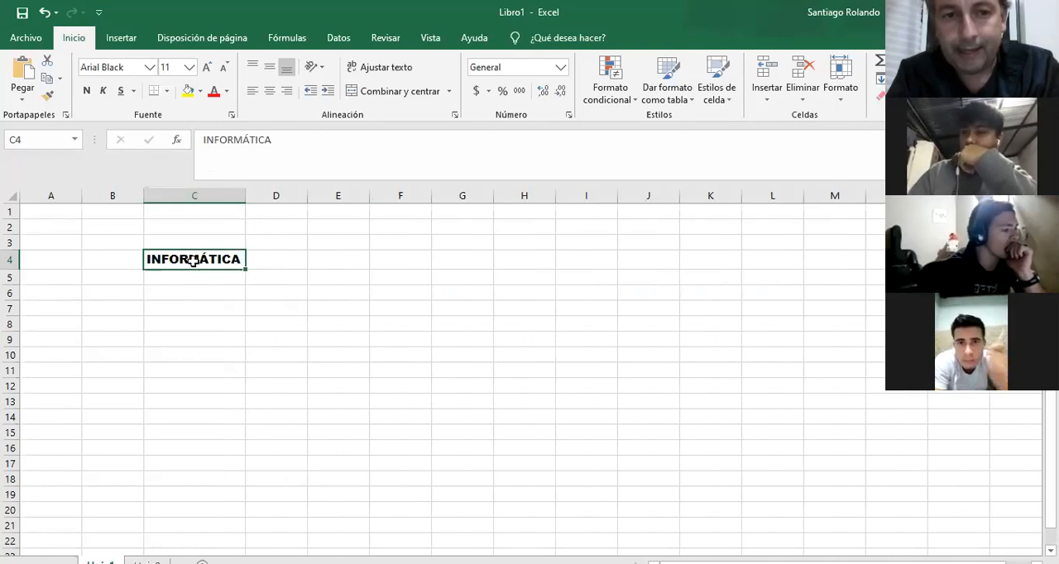
click(190, 69)
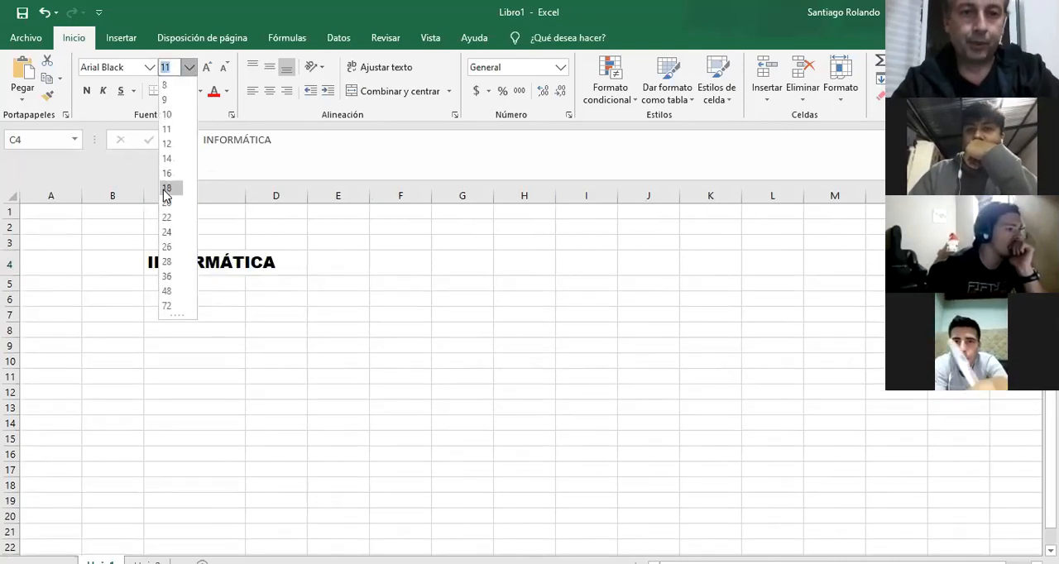
click(168, 187)
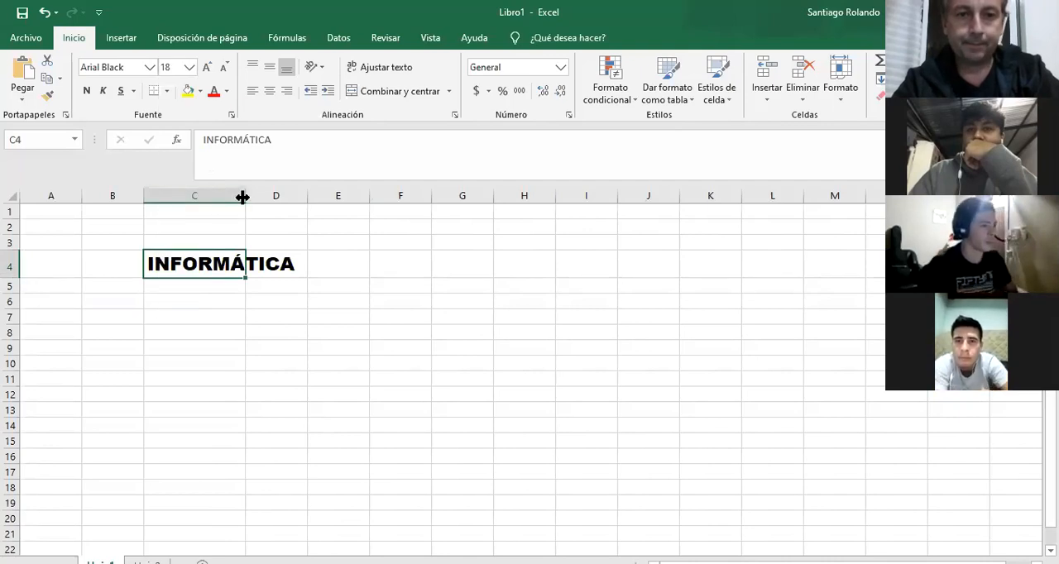
double_click(245, 197)
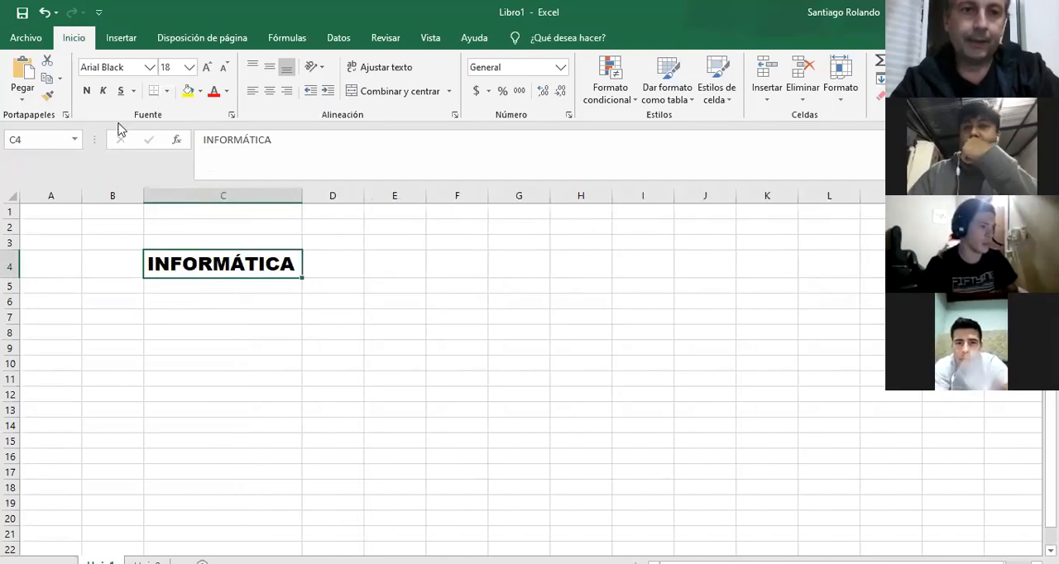
Apply bold, italic and single underline formatting to INFORMÁTICA in cell C4.
click(87, 91)
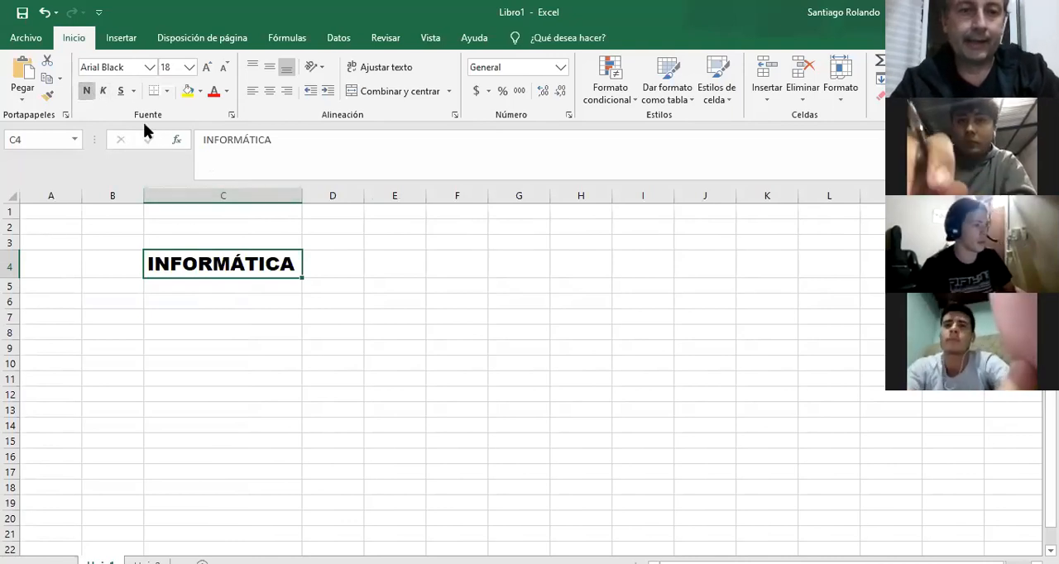
click(102, 91)
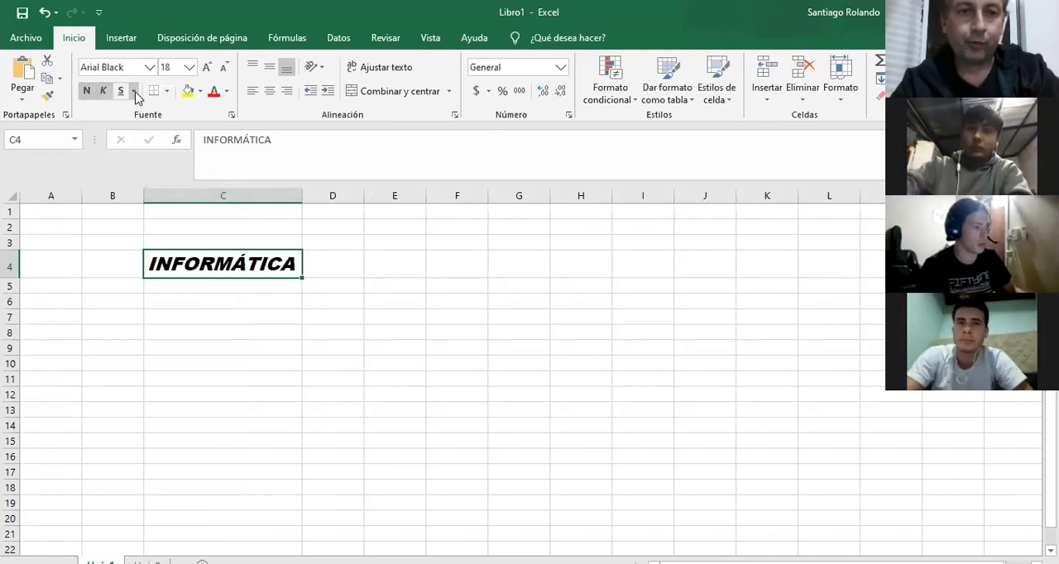
click(134, 91)
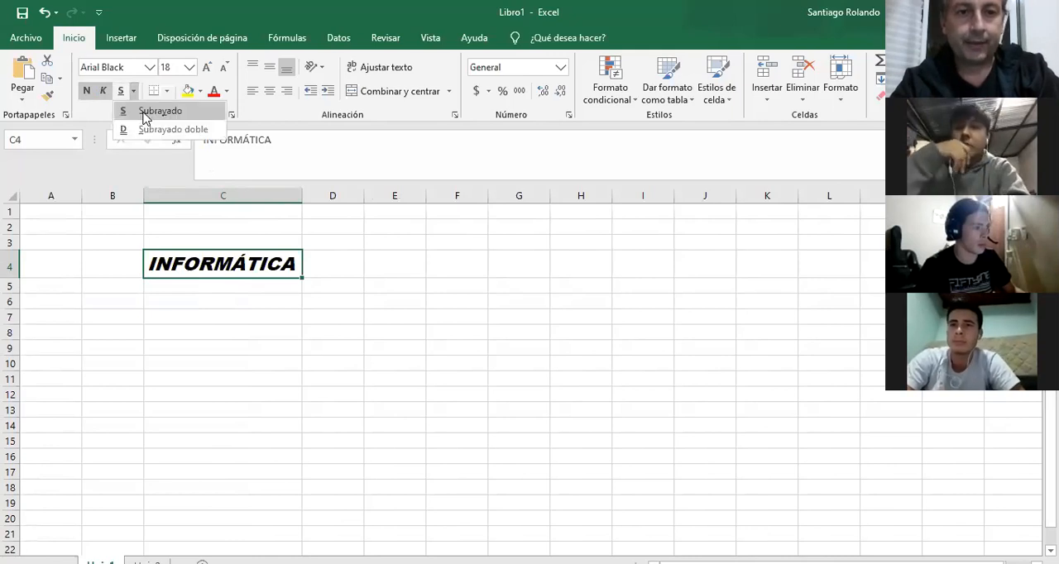
click(146, 112)
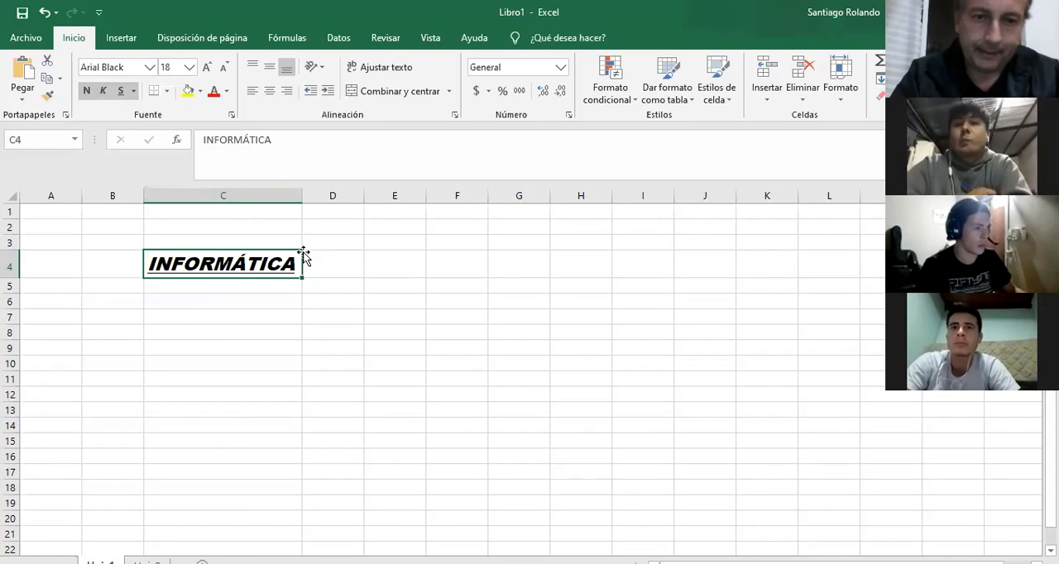
click(338, 299)
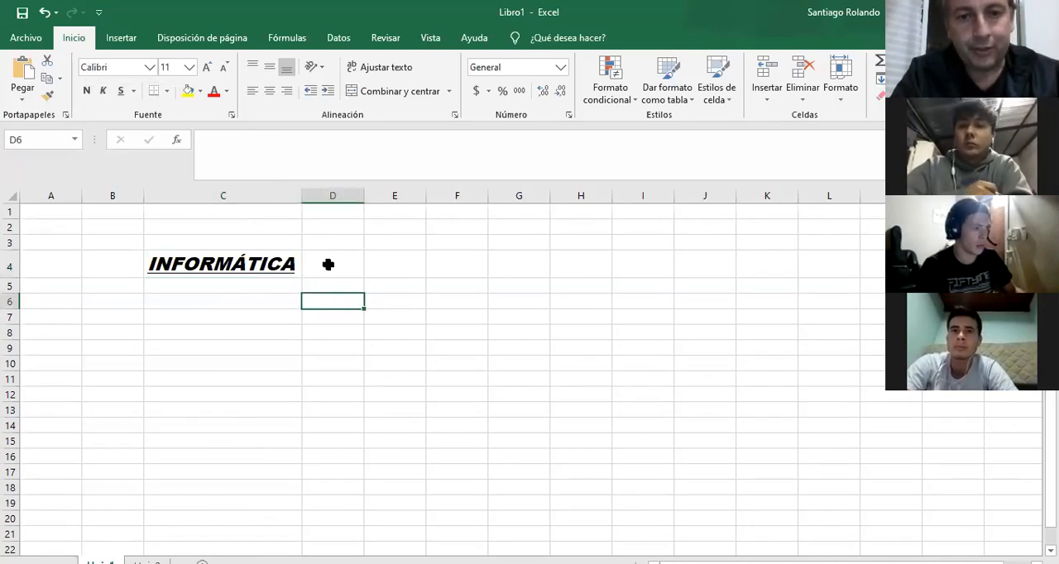
Remove the underline and italic formatting from cell C4 and add a left border to the cell.
click(207, 264)
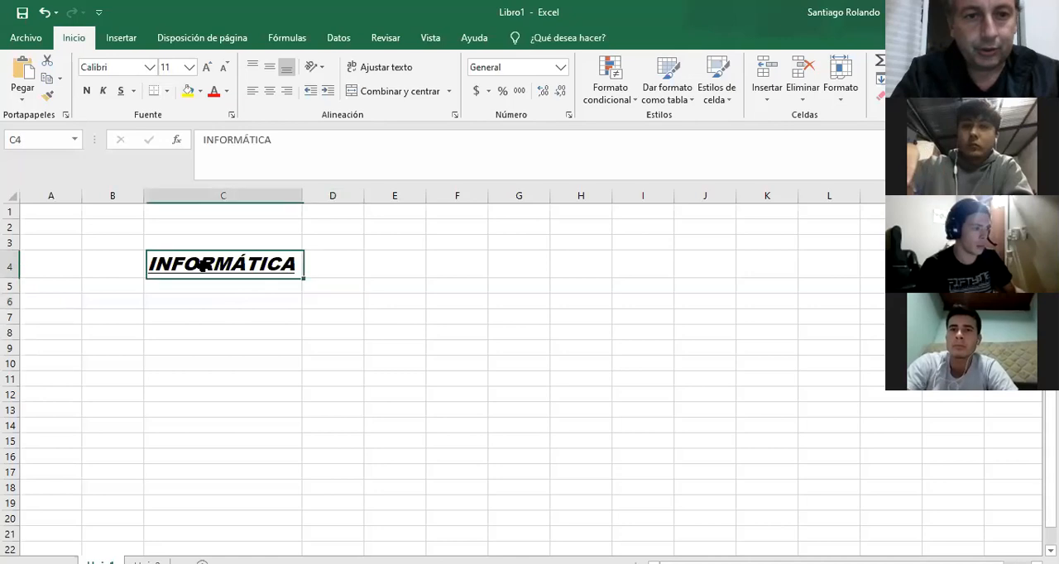
click(120, 91)
click(102, 91)
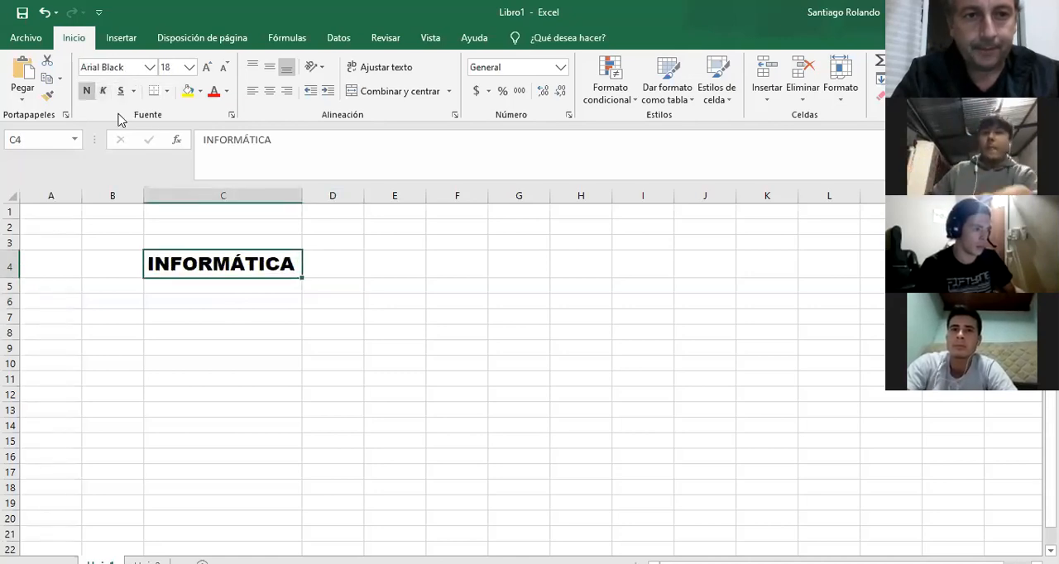
click(167, 91)
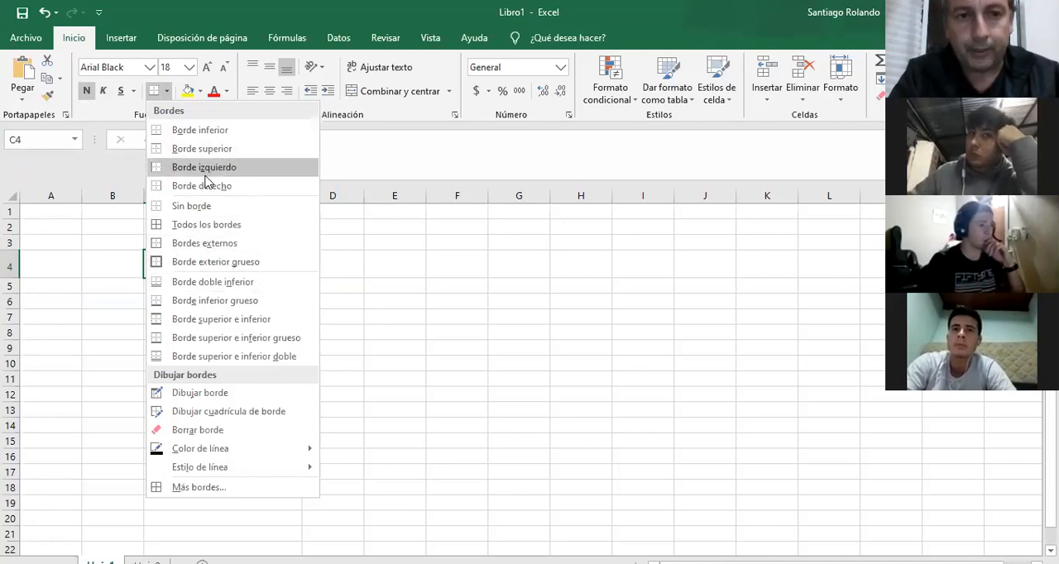
click(426, 351)
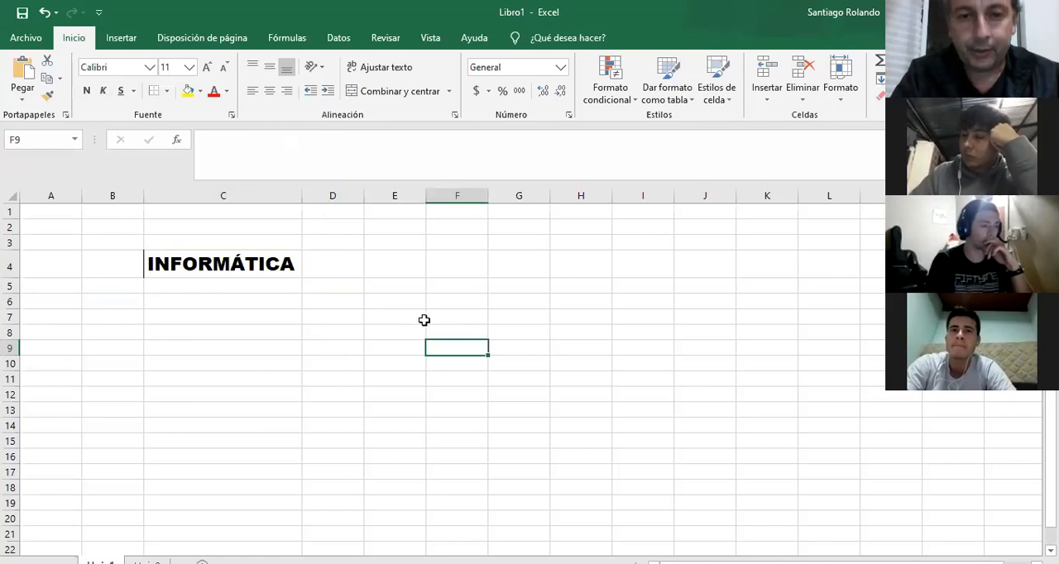
Apply all borders to the cell range E5:I16.
click(369, 288)
drag(369, 288, 634, 455)
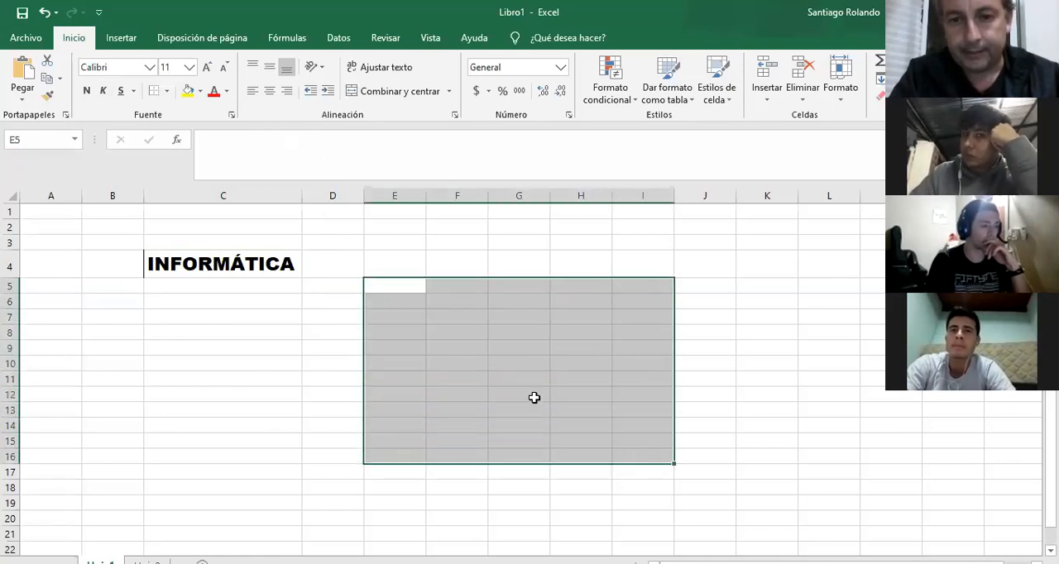
click(166, 92)
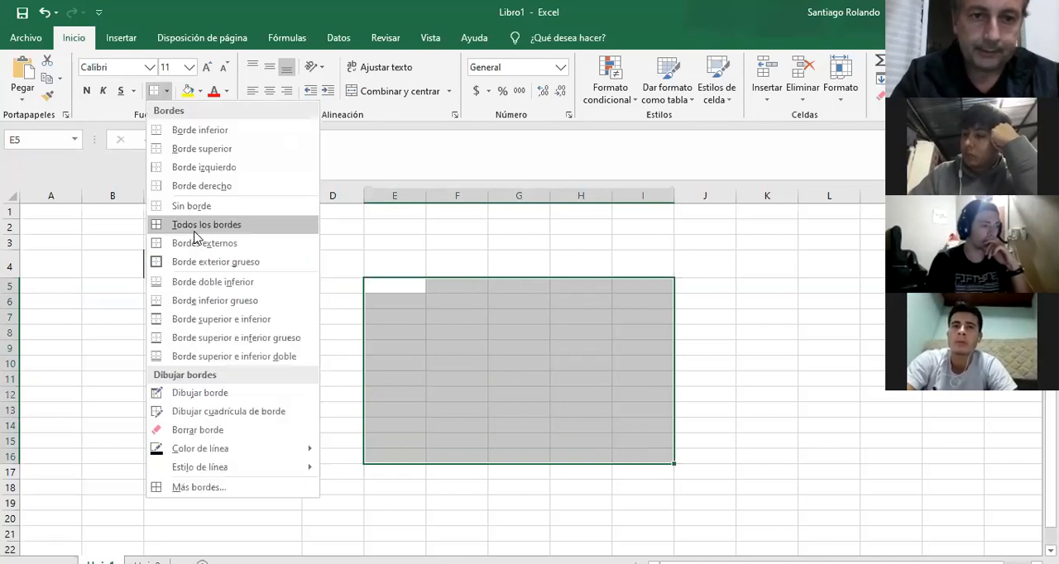
click(195, 233)
click(493, 328)
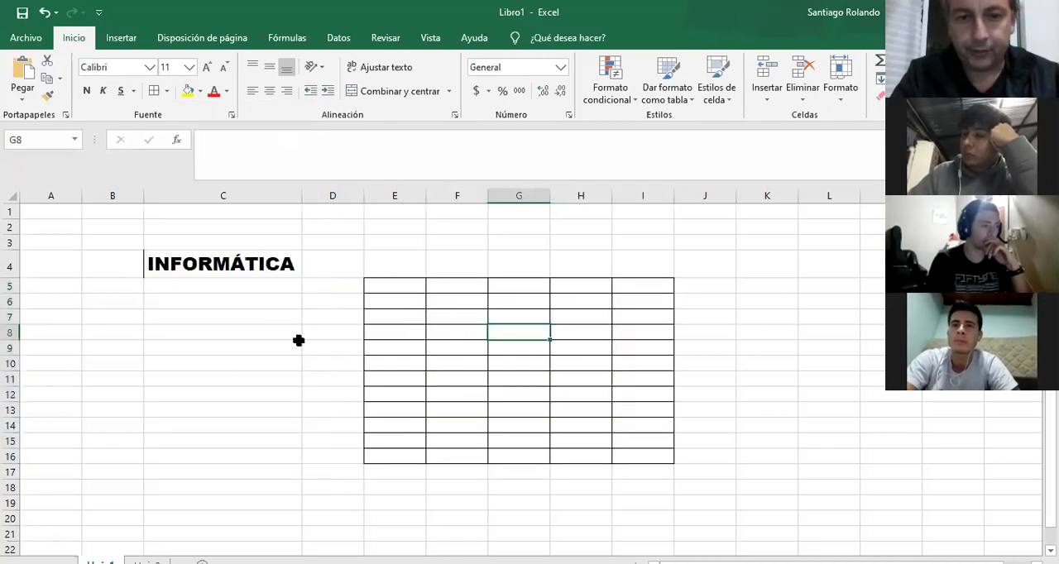
Apply a thick outside border to the cell range B8:D16.
drag(92, 331, 335, 450)
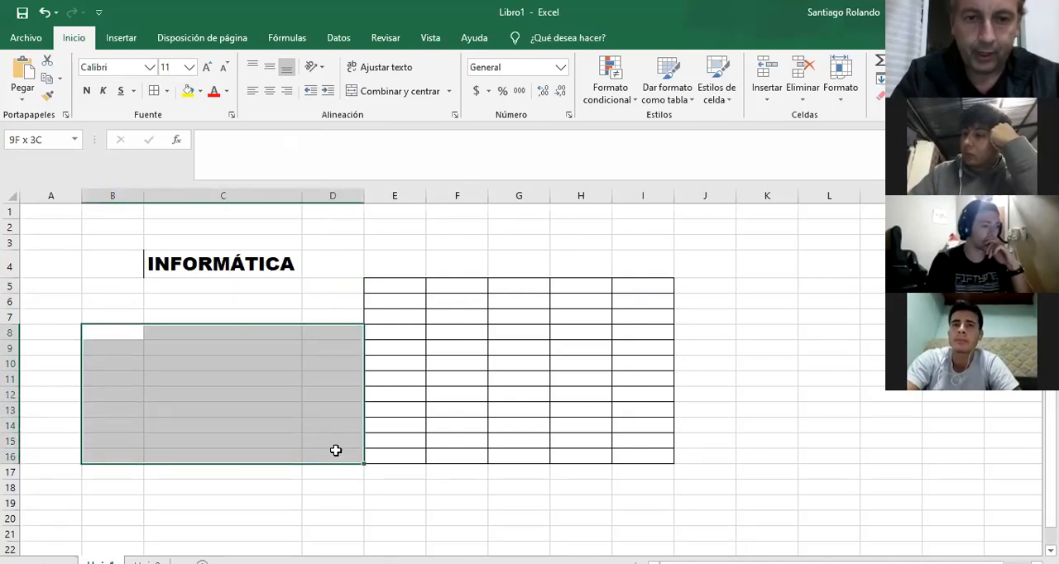
click(168, 92)
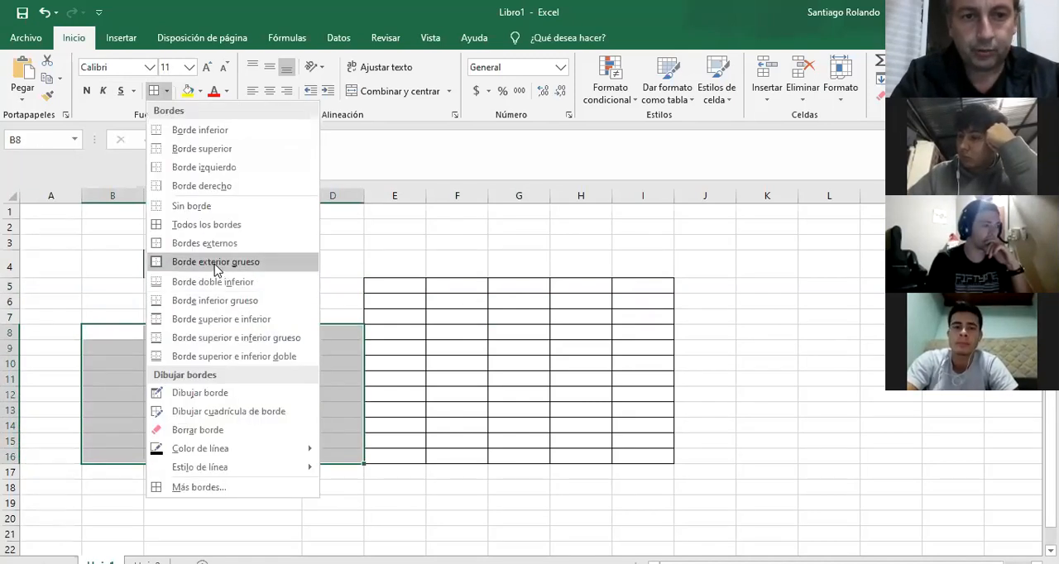
click(217, 262)
click(322, 286)
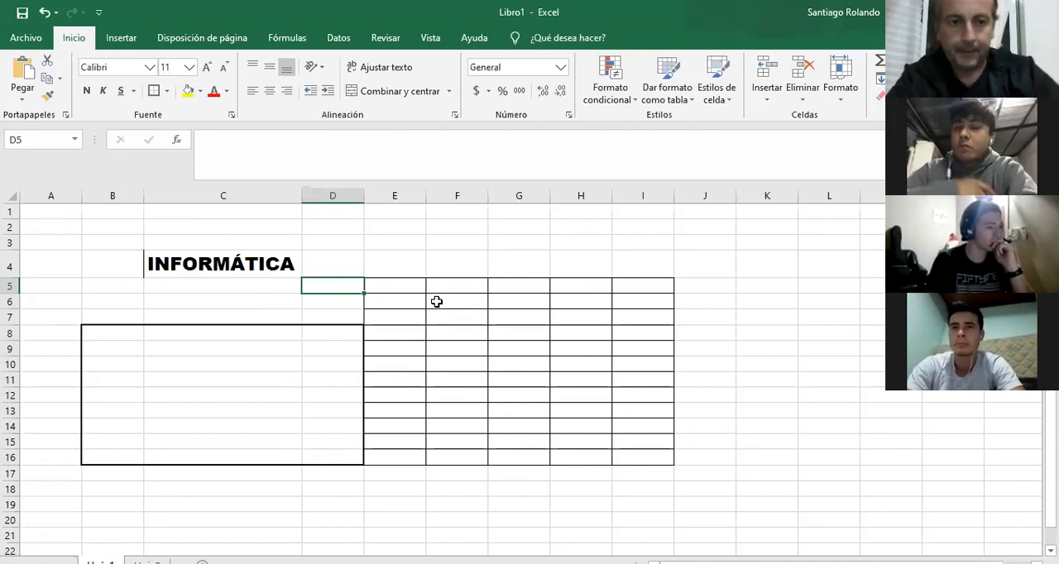
Delete rows 5 through 17, removing the bordered ranges below INFORMÁTICA.
click(12, 284)
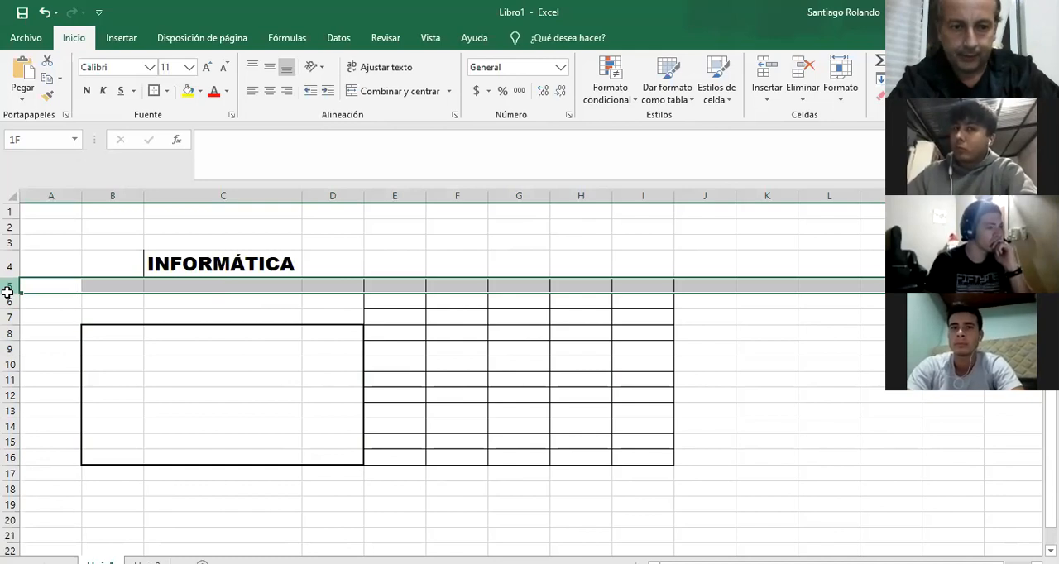
drag(6, 291, 10, 474)
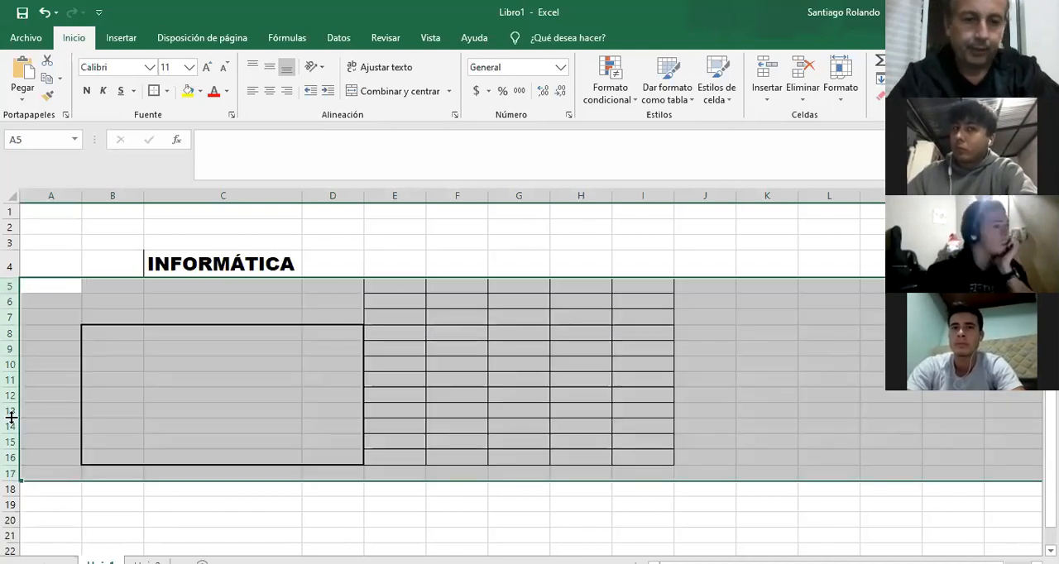
right_click(12, 418)
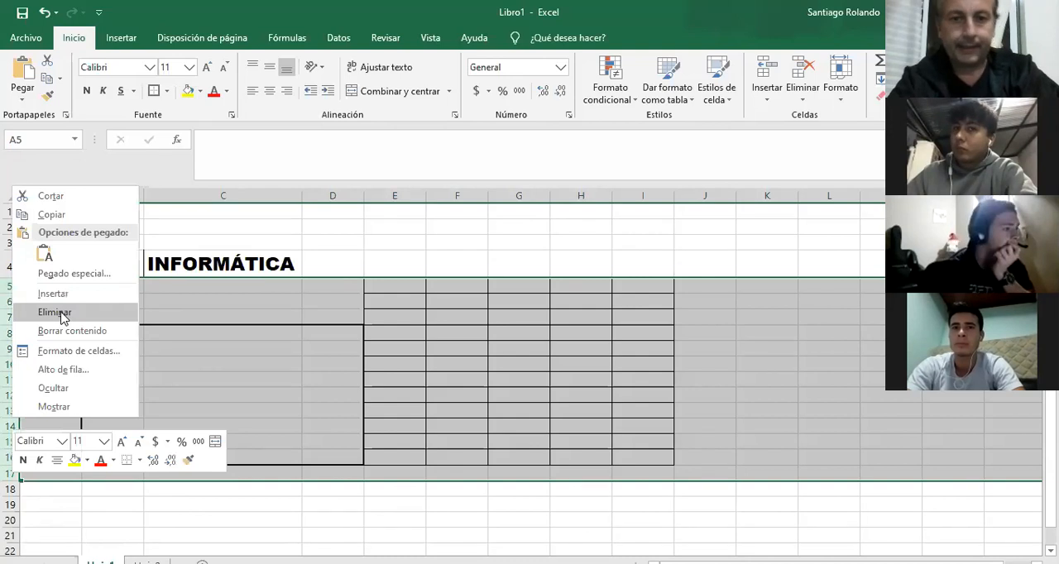
click(58, 312)
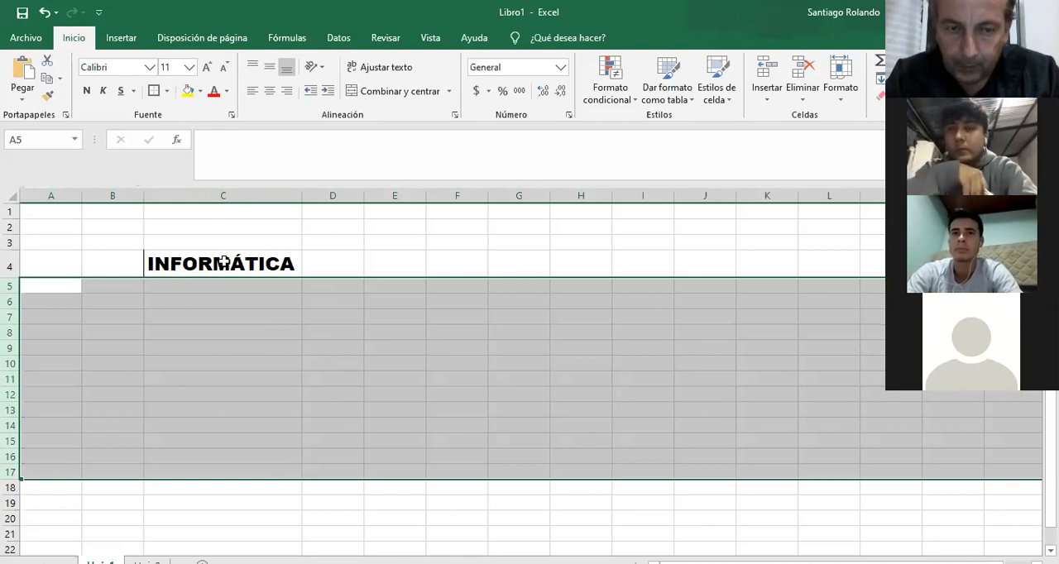
Enter ELECTRICIDAD in cell D5 and autofit column D to the text.
click(310, 284)
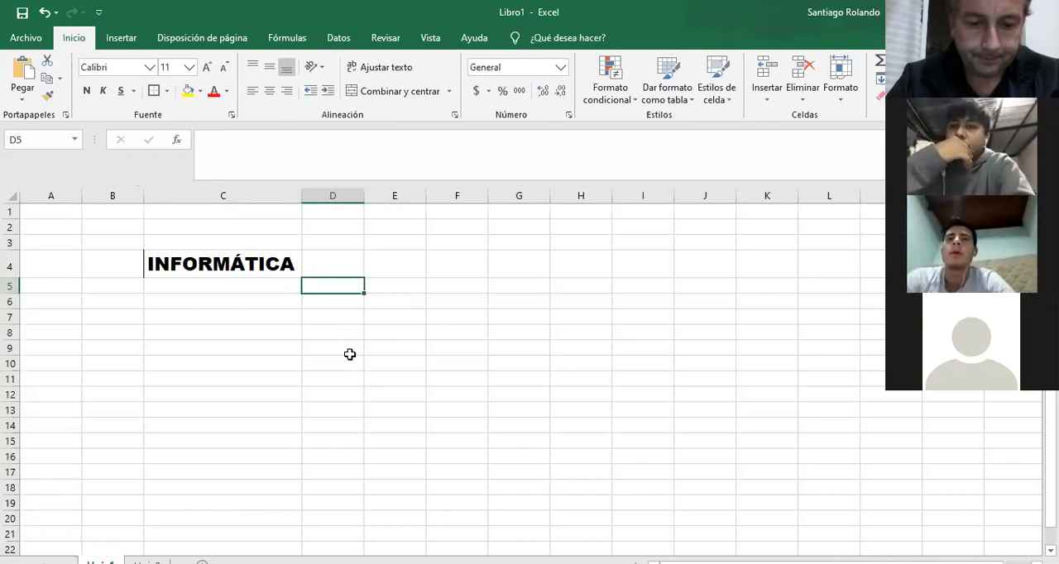
text(ELECTR)
text(ICIDAD)
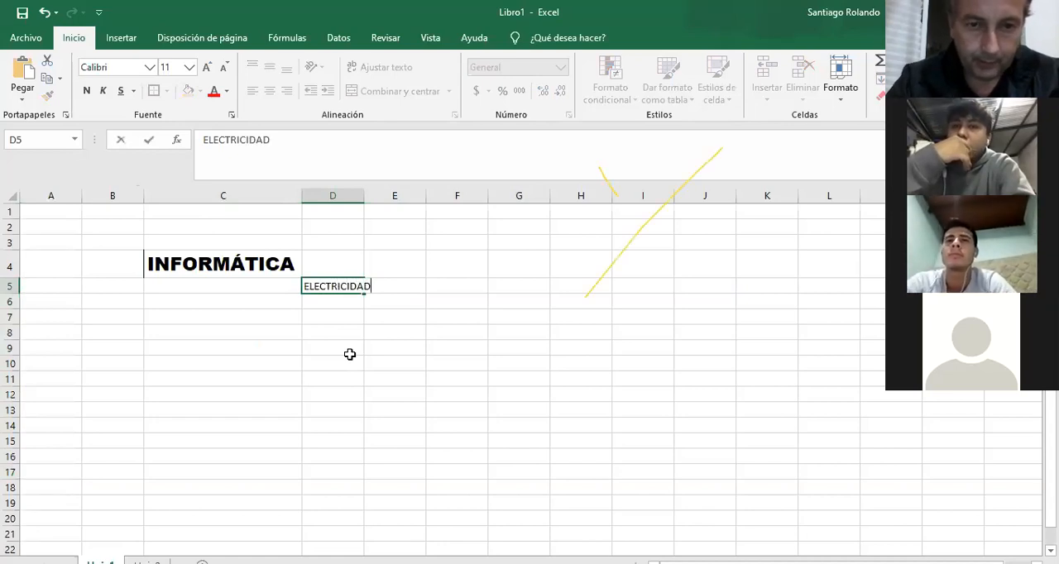
key(Return)
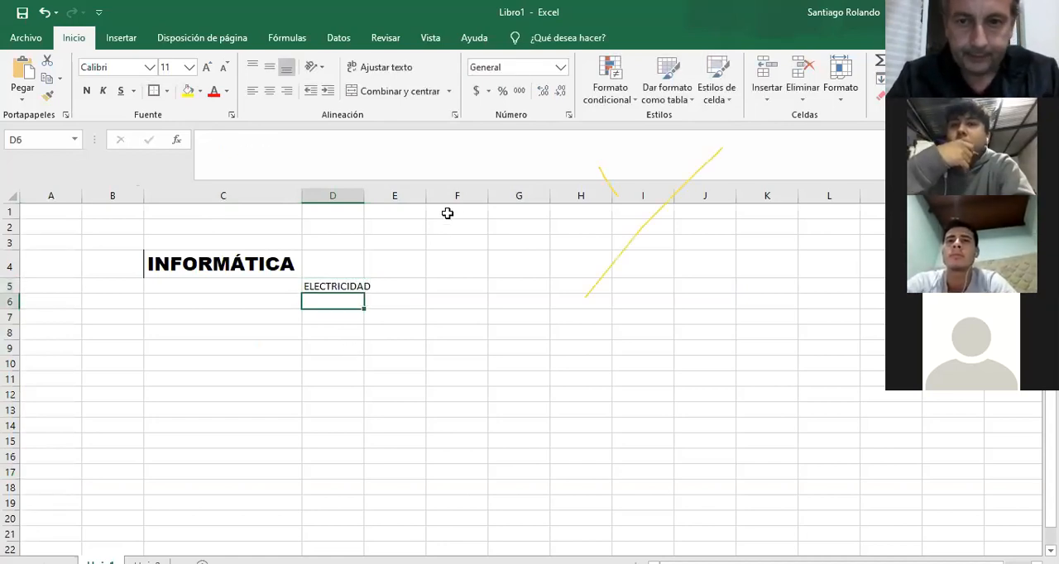
double_click(366, 195)
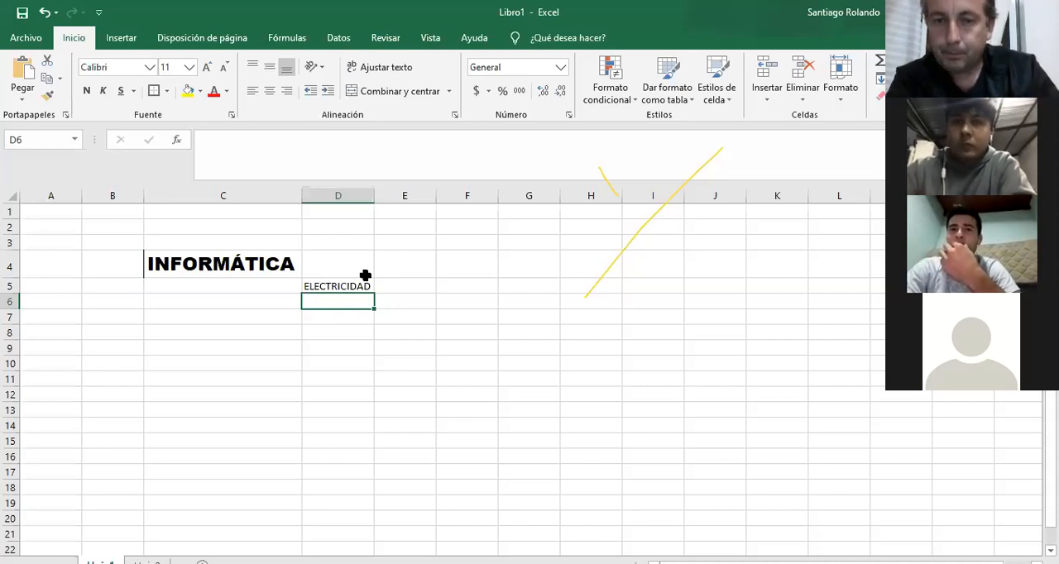
Fill cell C4 with light orange and set the INFORMÁTICA text to dark green.
click(207, 263)
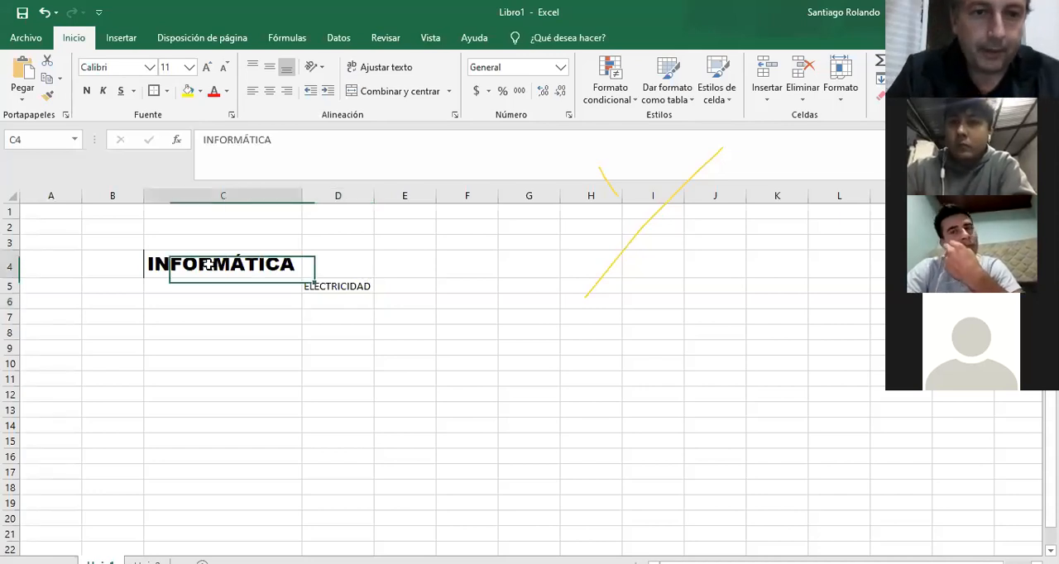
click(201, 93)
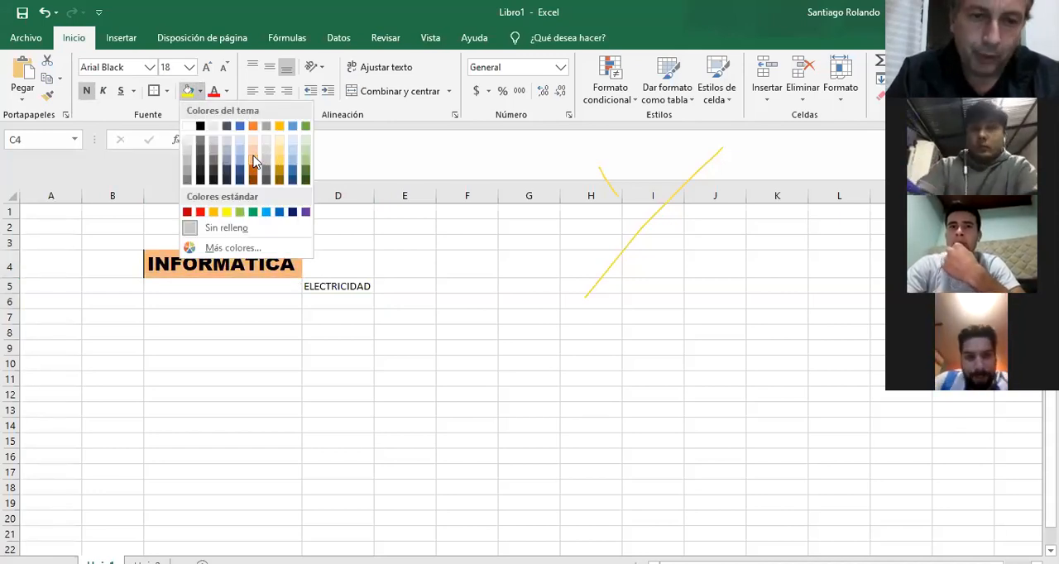
click(254, 162)
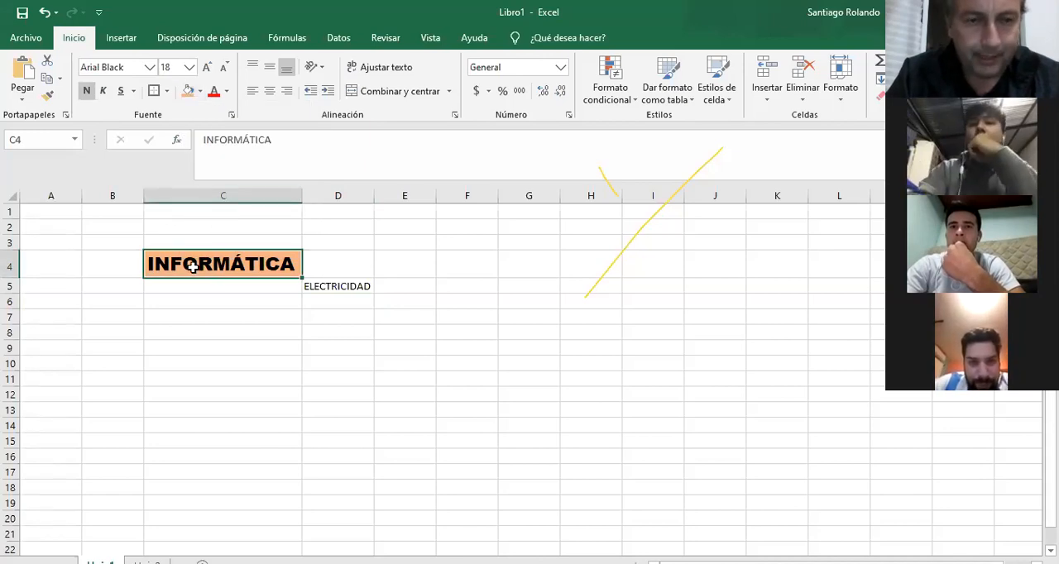
click(229, 92)
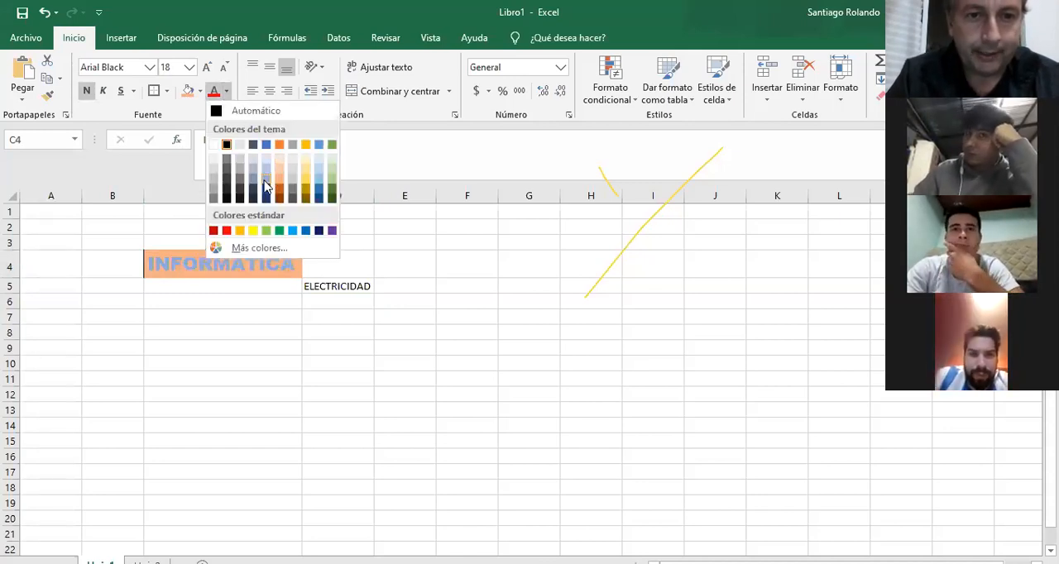
click(331, 192)
click(336, 244)
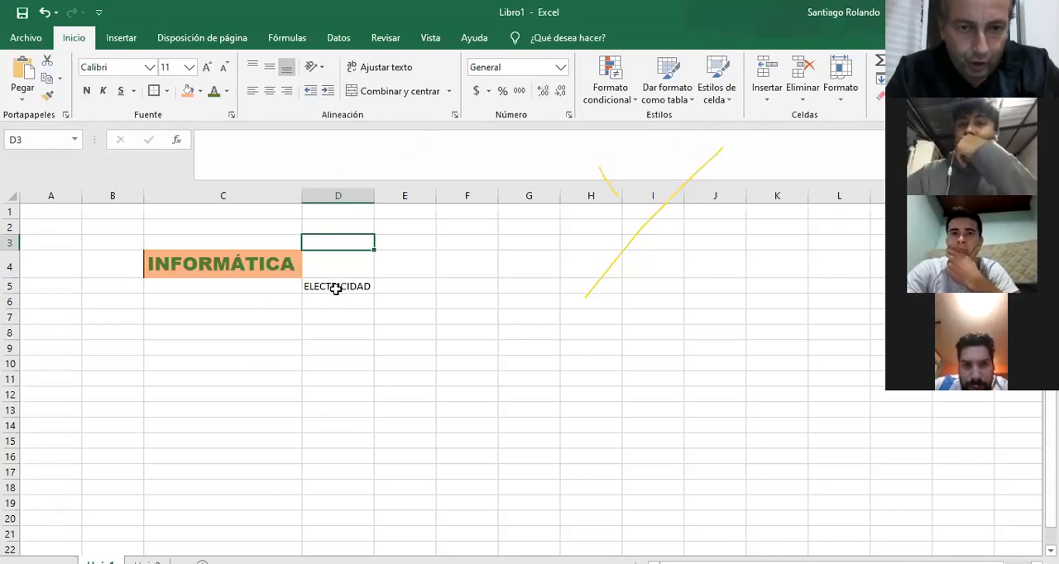
Enter ELECTRICIDAD in cell B12 and autofit column B to the text.
click(119, 400)
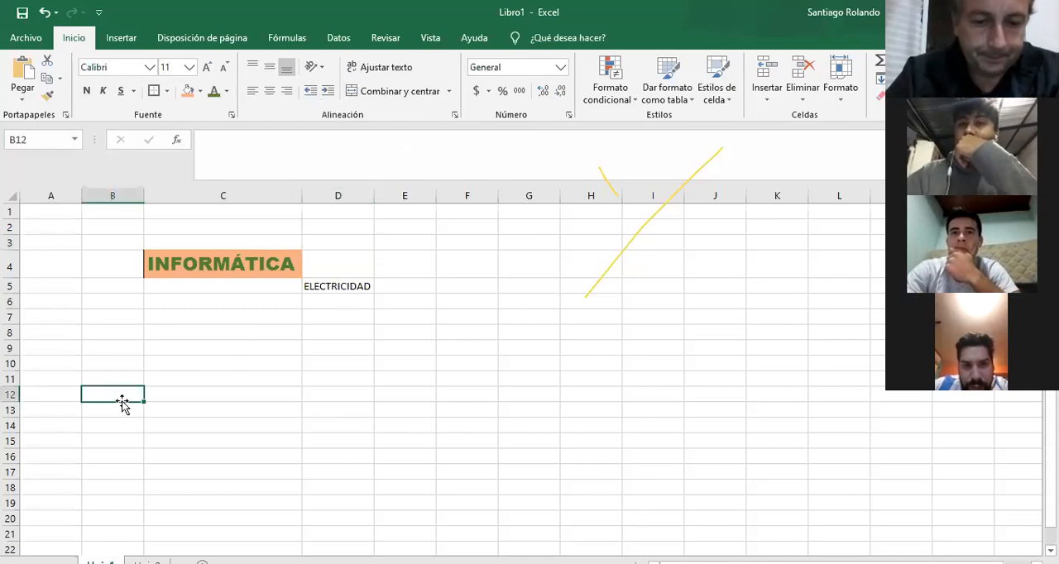
text(ELECTRICIDAD)
key(Return)
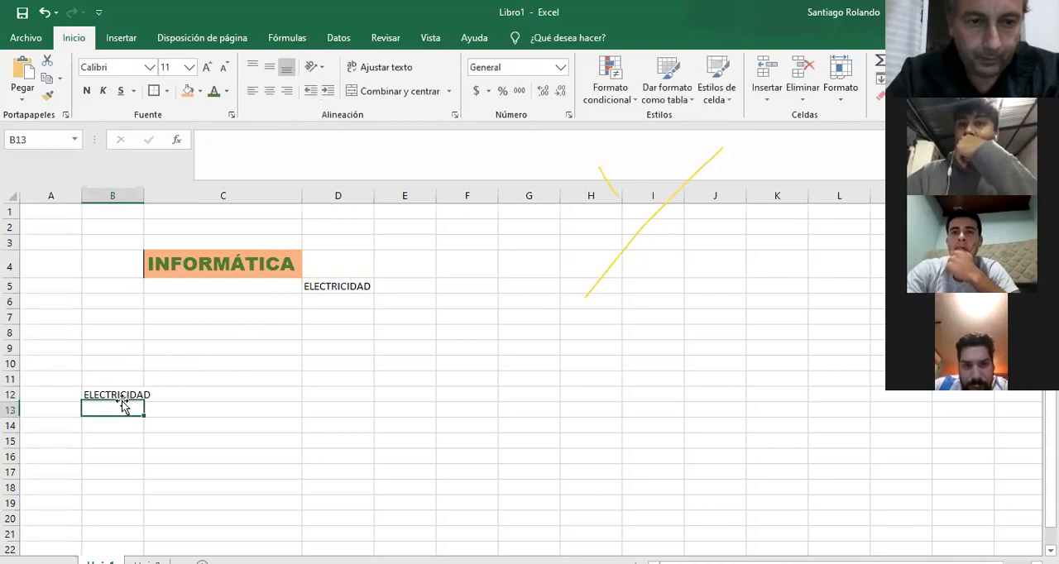
double_click(142, 191)
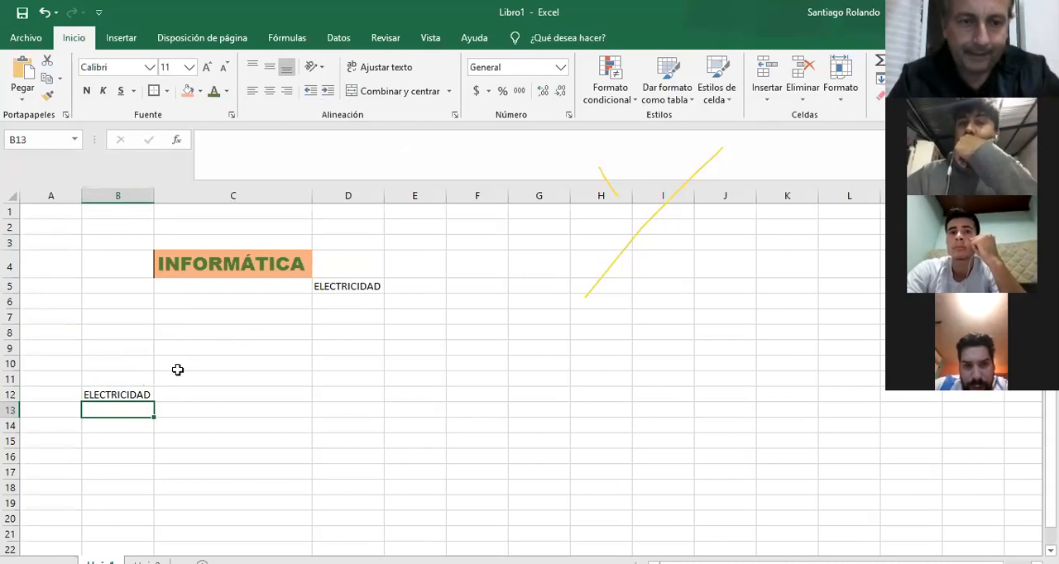
Increase the height of row 12 and align the text in B12 to the top, middle and bottom of the cell in turn.
drag(10, 402, 7, 468)
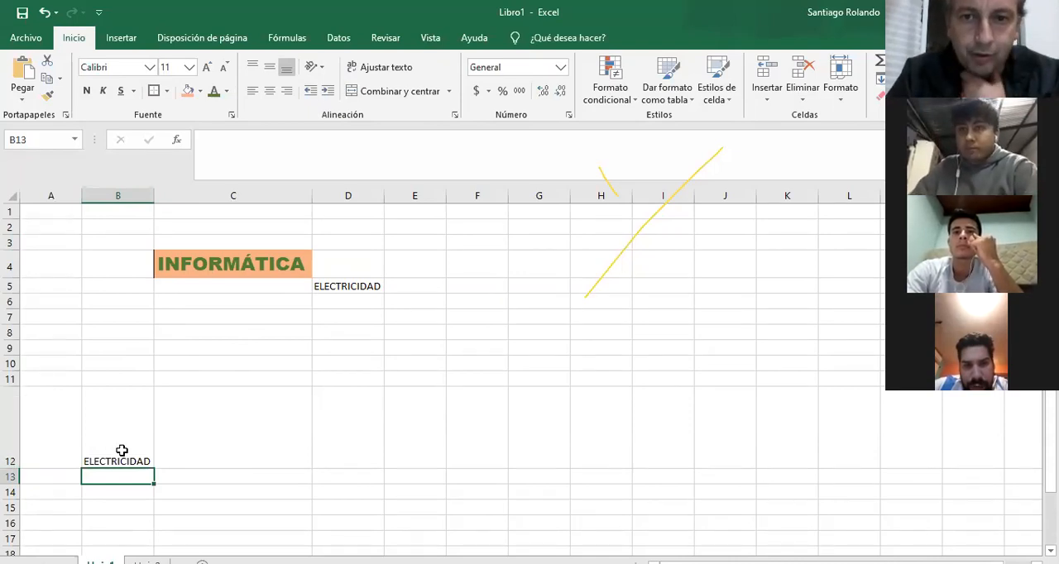
click(142, 445)
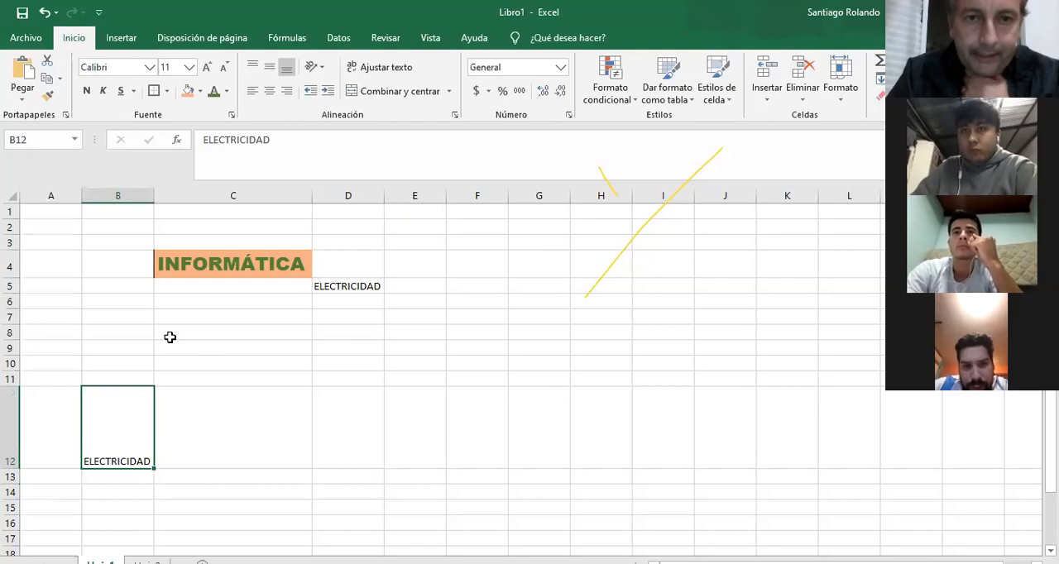
click(253, 68)
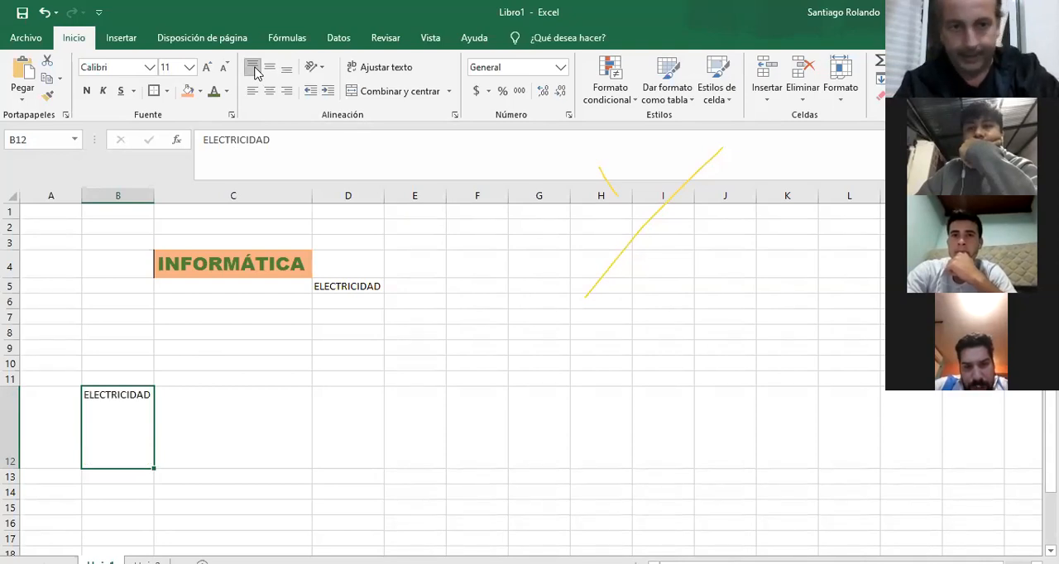
click(271, 70)
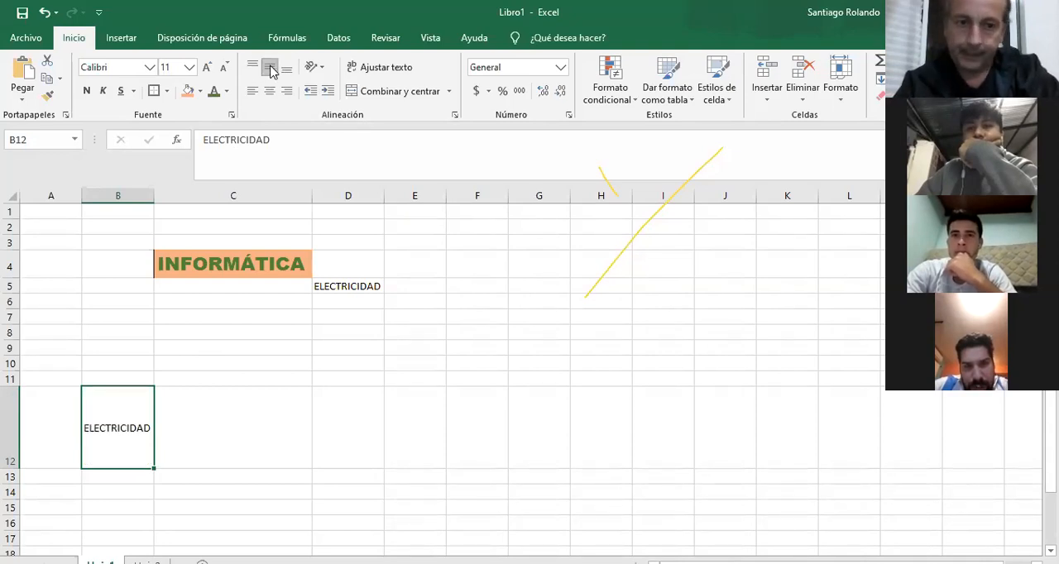
click(285, 72)
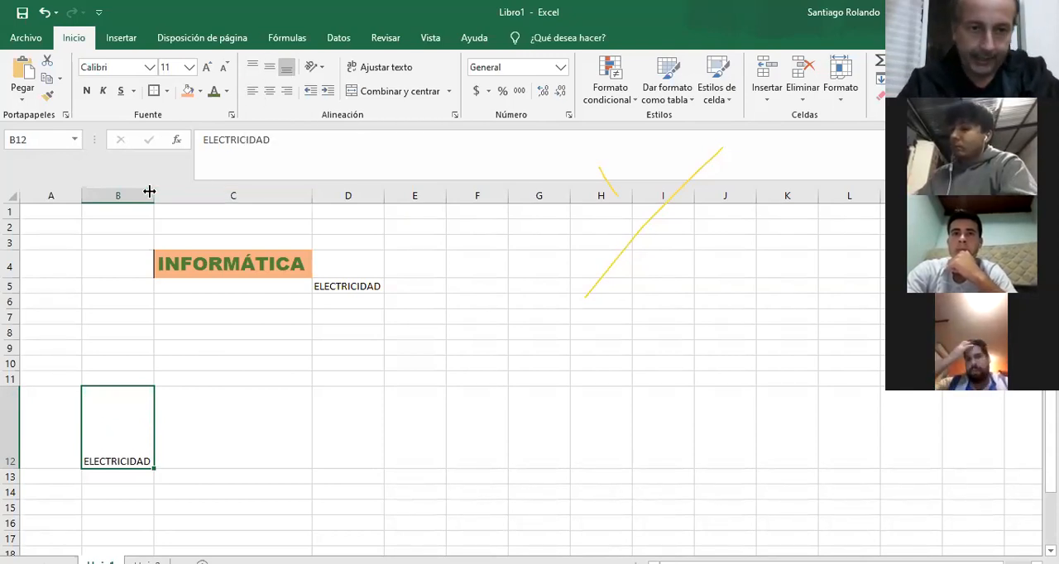
Widen column B and center the text in B12 both horizontally and vertically.
drag(149, 192, 254, 193)
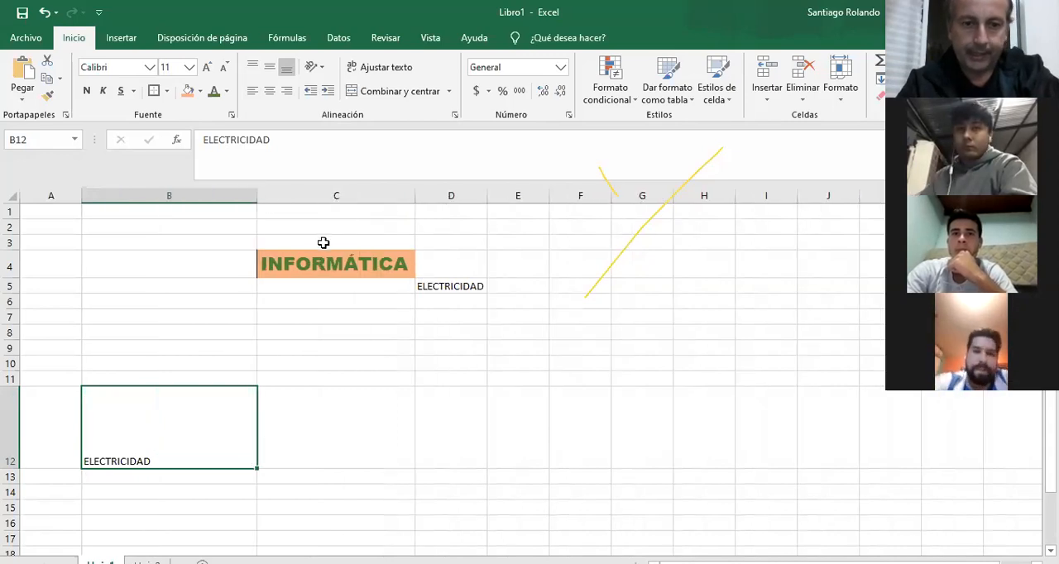
click(269, 91)
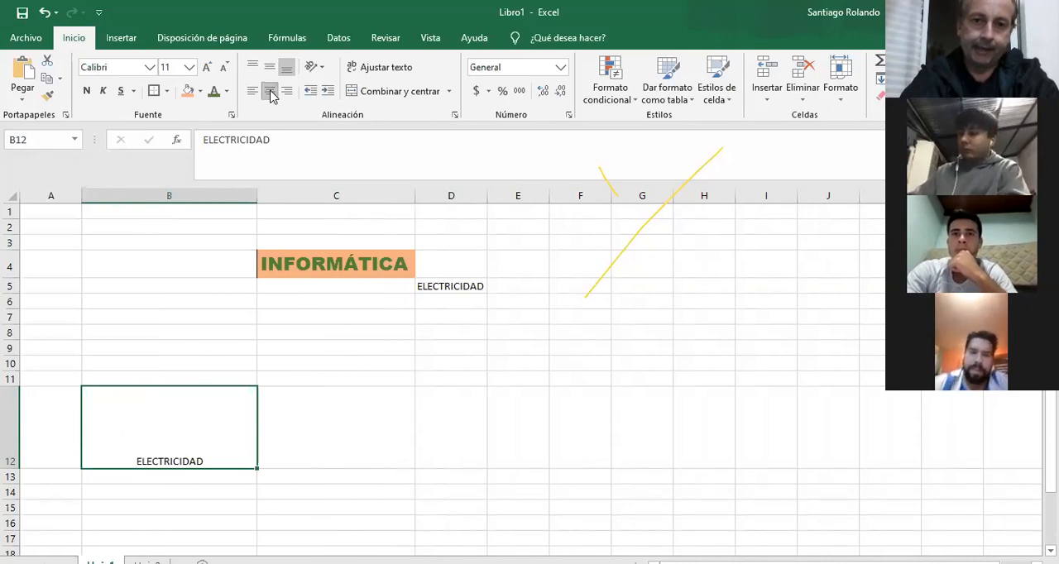
click(286, 91)
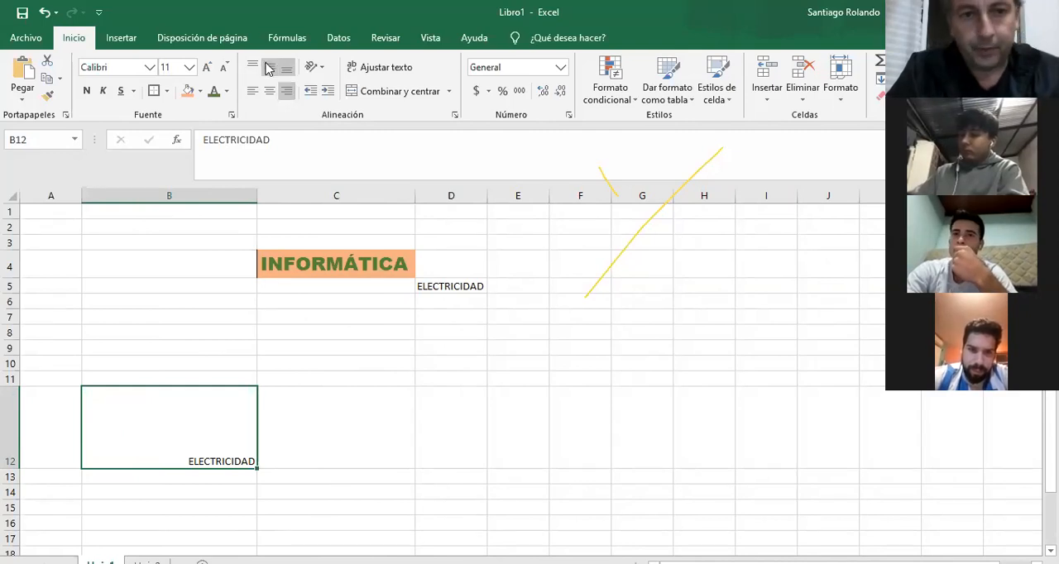
click(269, 67)
click(269, 91)
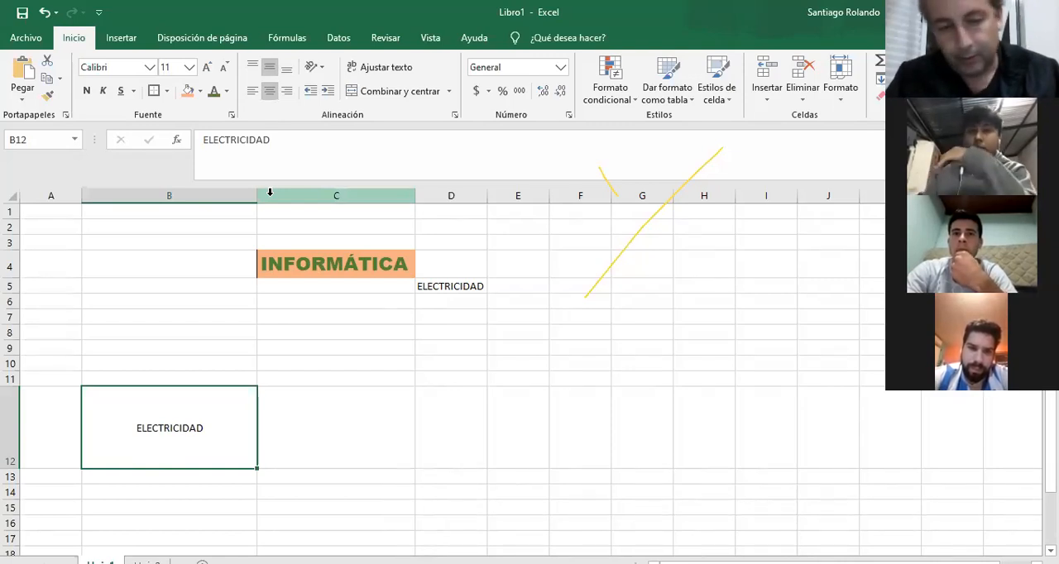
Angle the text in B12 upward, switch it to vertical text orientation, and autofit the height of row 12.
click(323, 68)
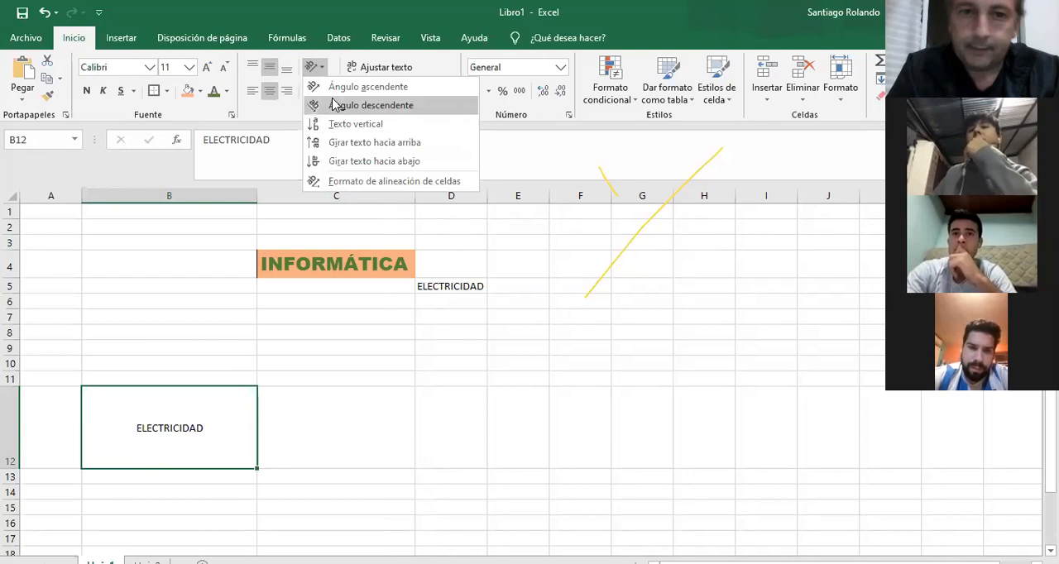
click(368, 87)
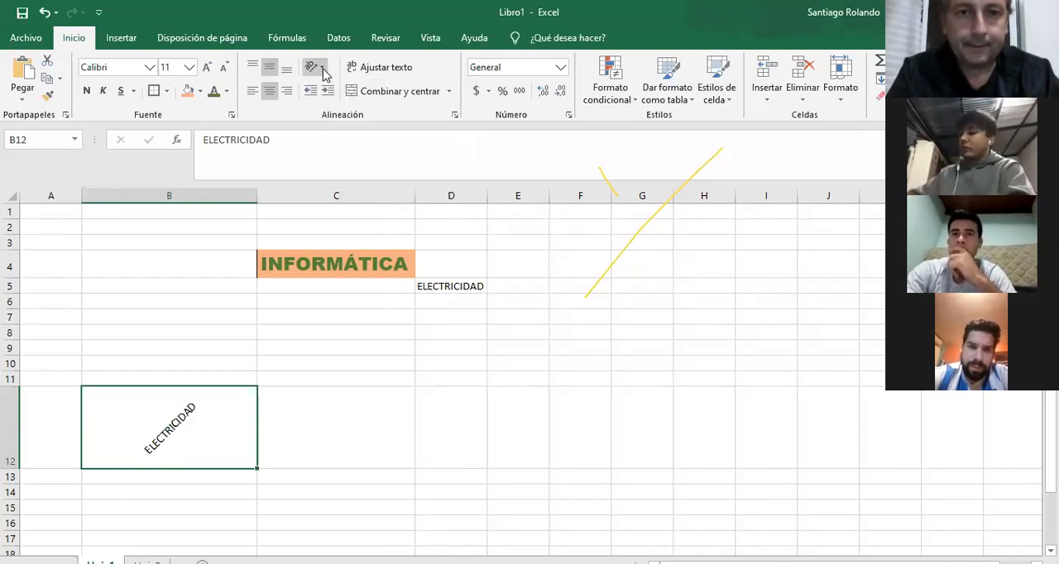
click(323, 68)
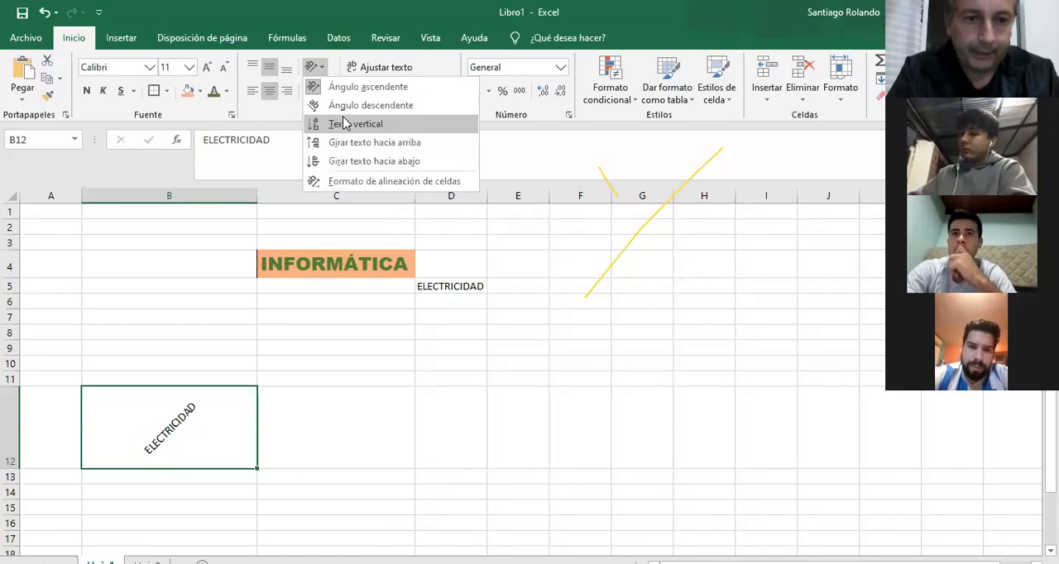
click(346, 123)
double_click(8, 470)
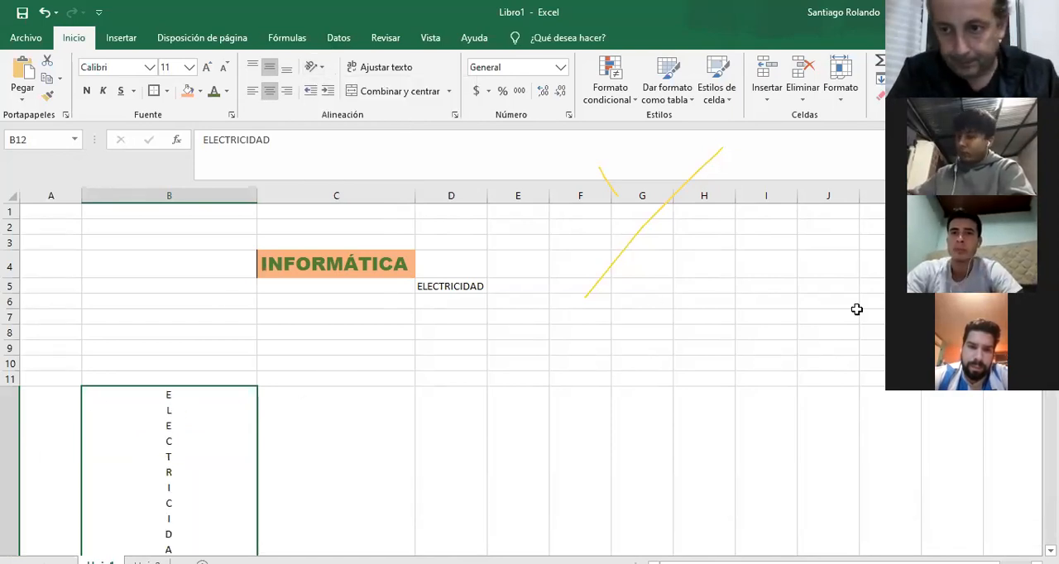
scroll(857, 309, down, 2)
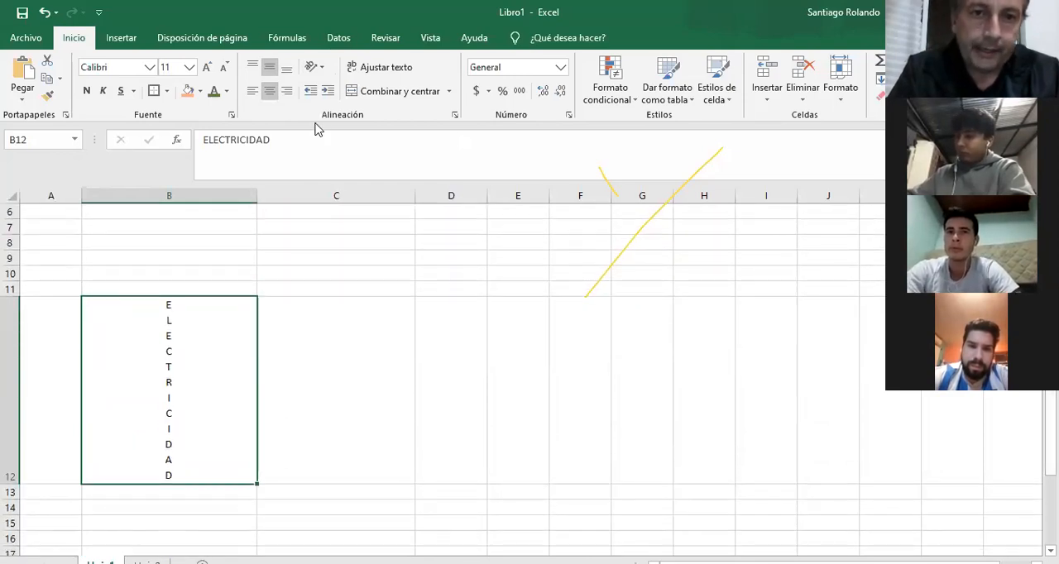
click(322, 70)
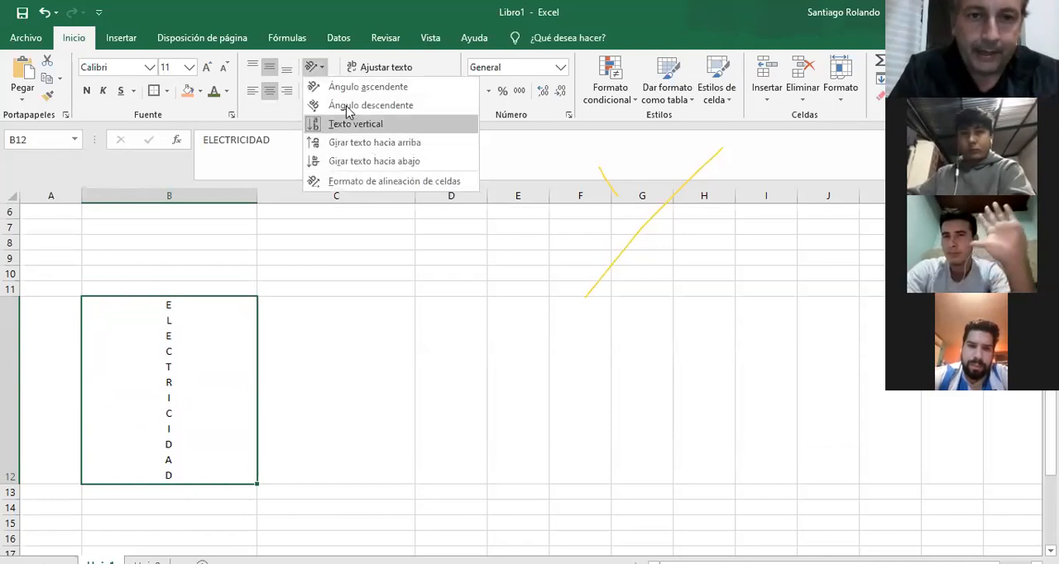
click(348, 283)
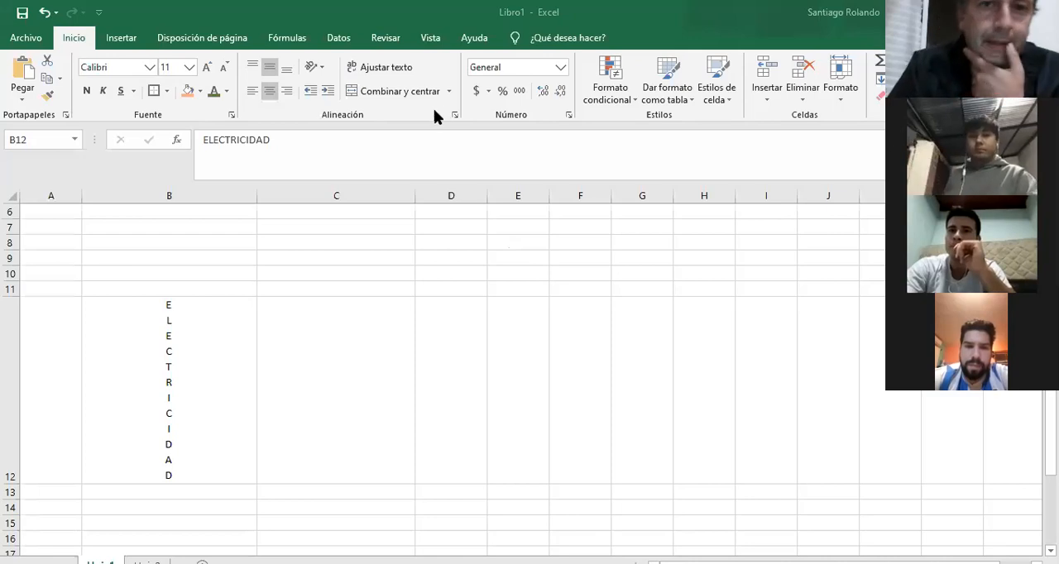
click(382, 71)
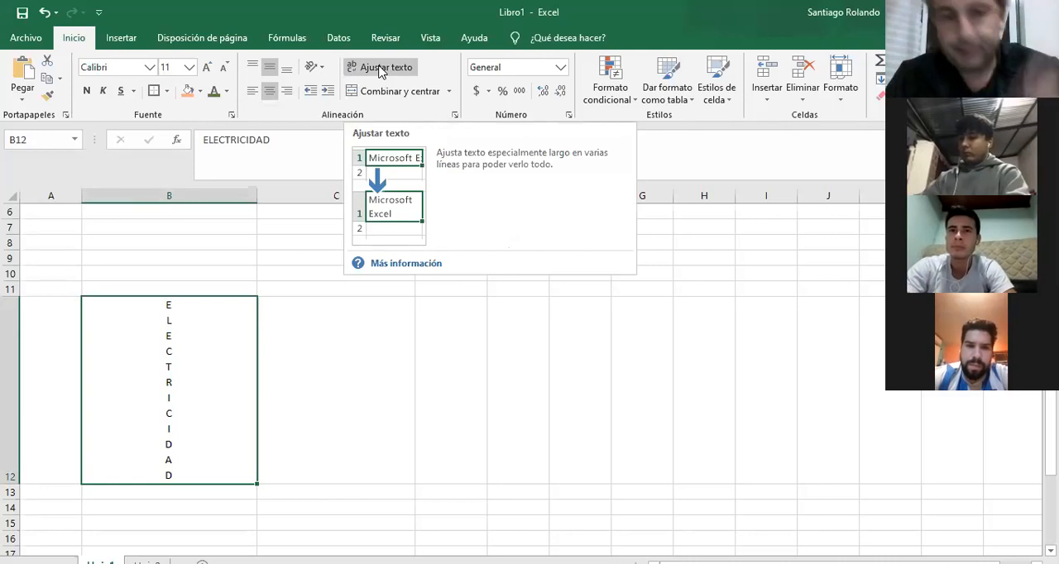
click(198, 259)
key(Down)
key(Down)
key(Down)
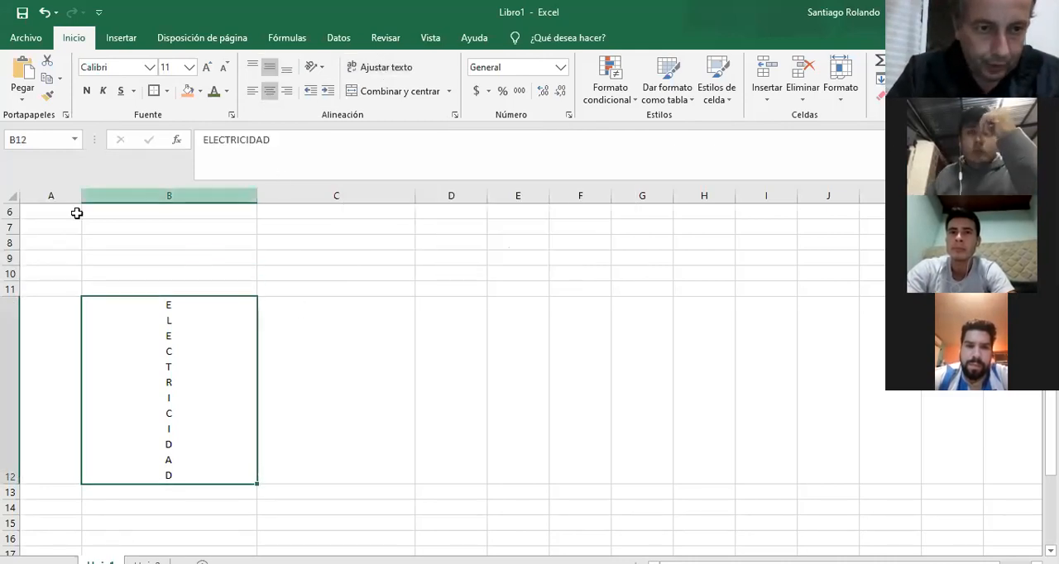
Increase the height of row 8 and enter "HOY ES JUEVES 16 DE ABRIL DE 2020 Y ESTAMOS" in cell B8.
drag(12, 247, 11, 267)
click(139, 253)
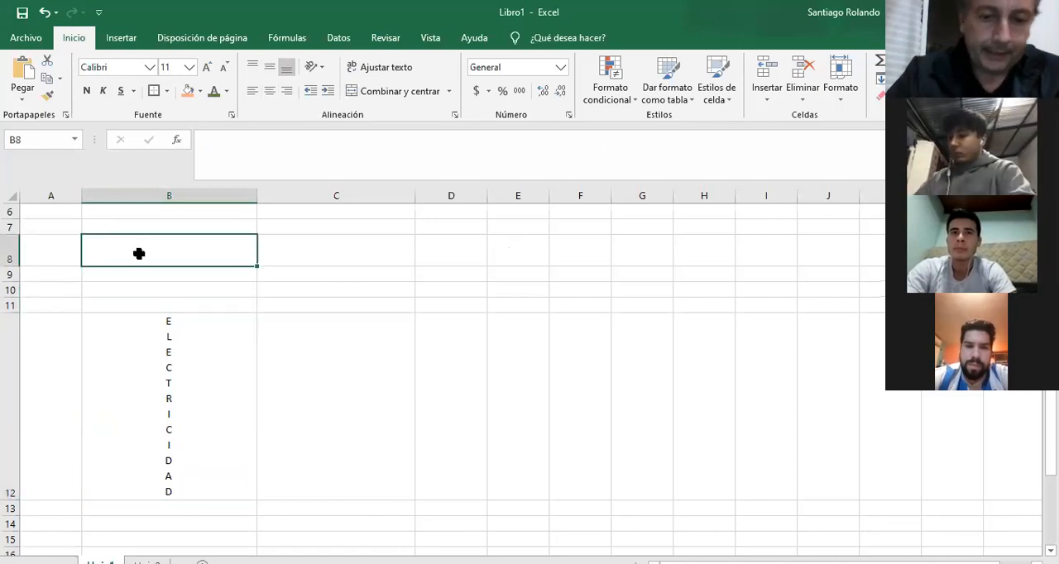
text(HOY E)
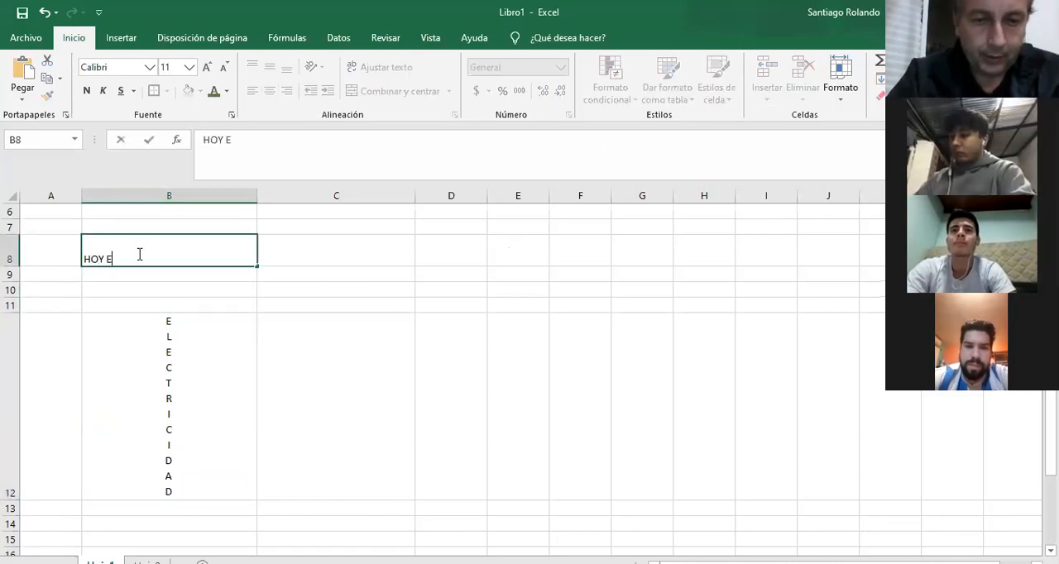
text(S JUEVES )
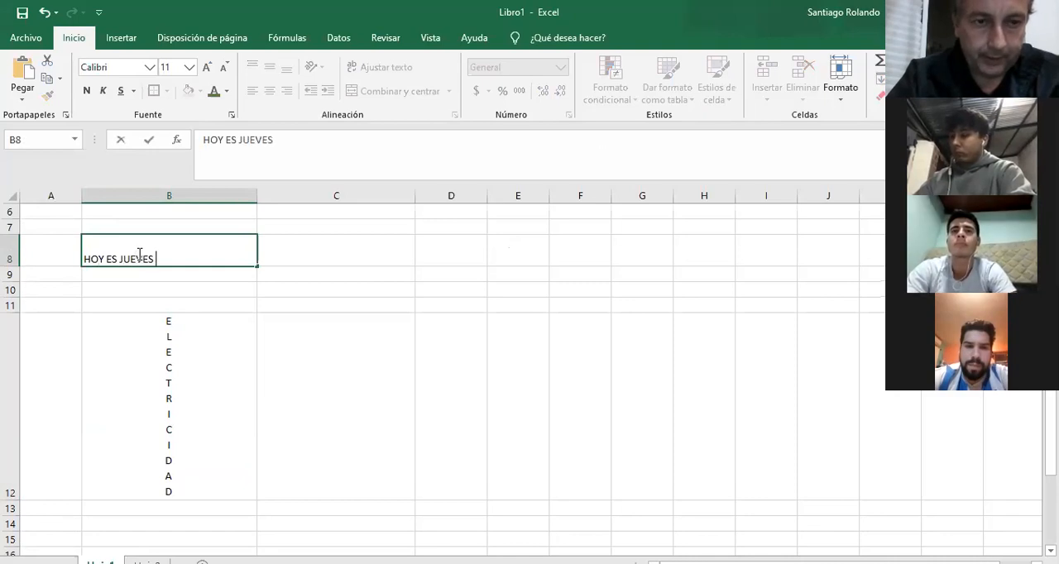
text(16 DE ABR)
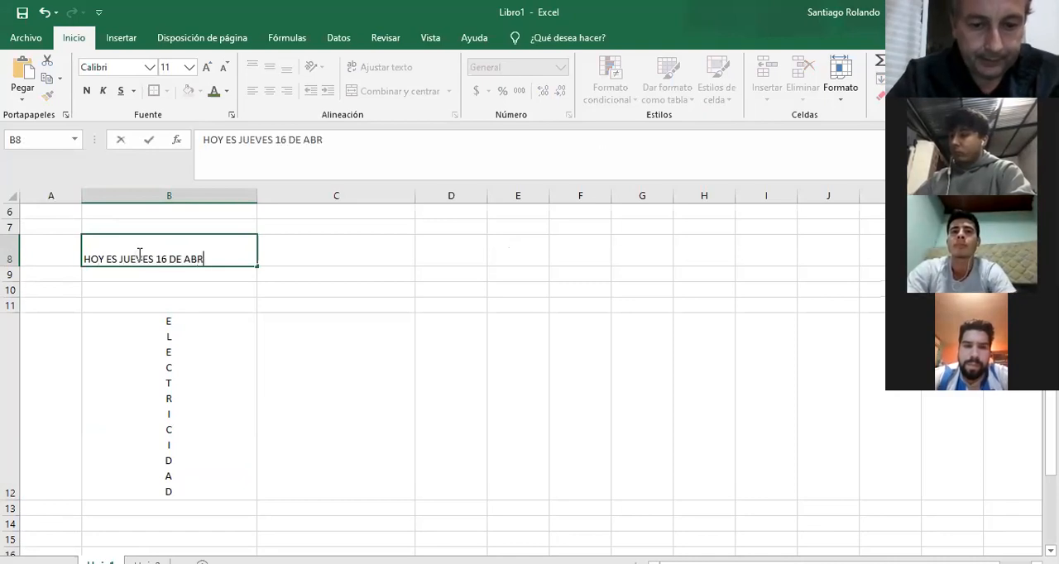
text(IL DE)
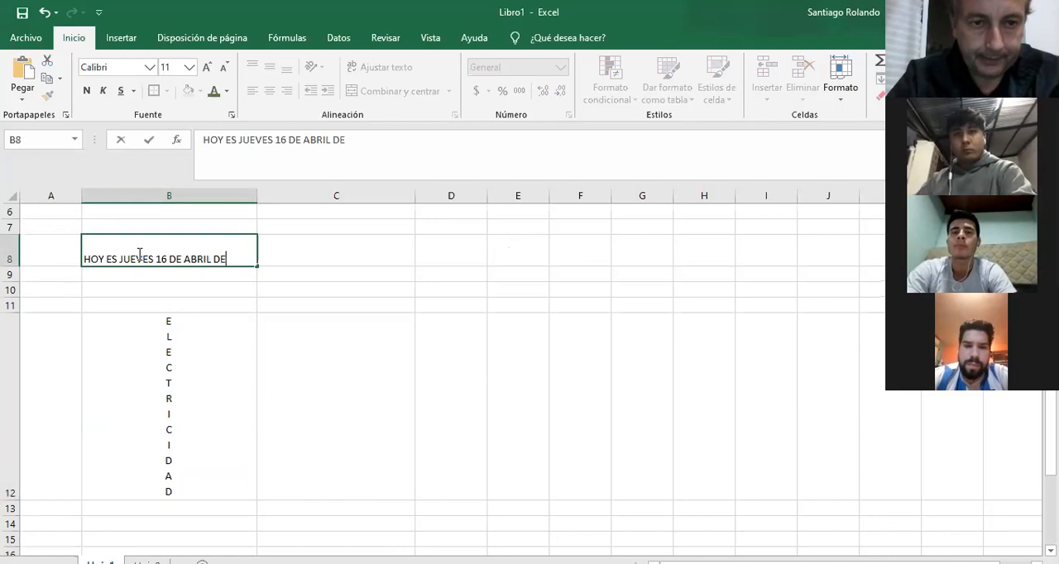
text( 2020 Y ESTAMOS)
key(Return)
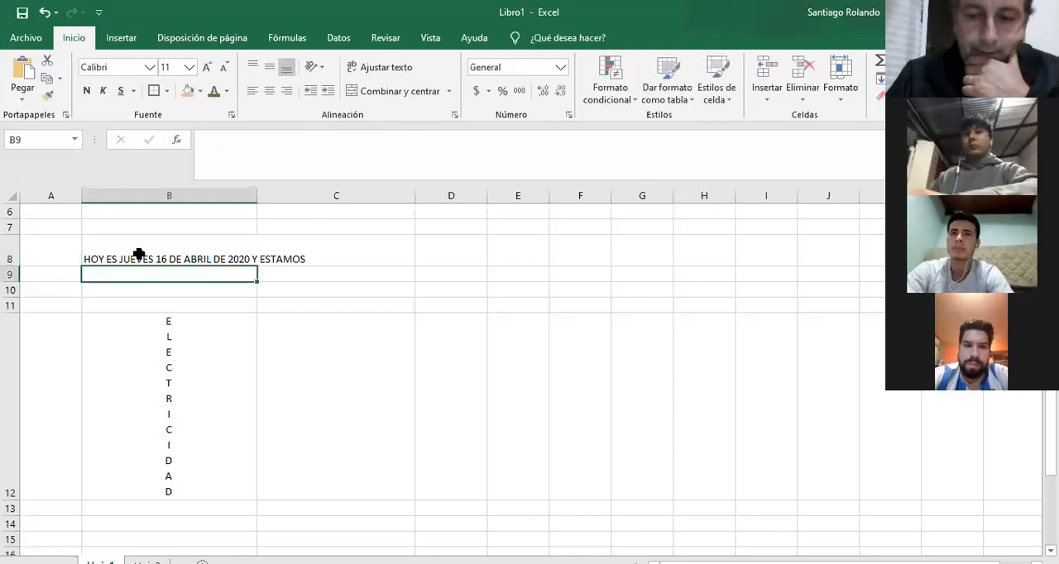
Wrap the long sentence in B8 so that it fits within the column width.
click(139, 254)
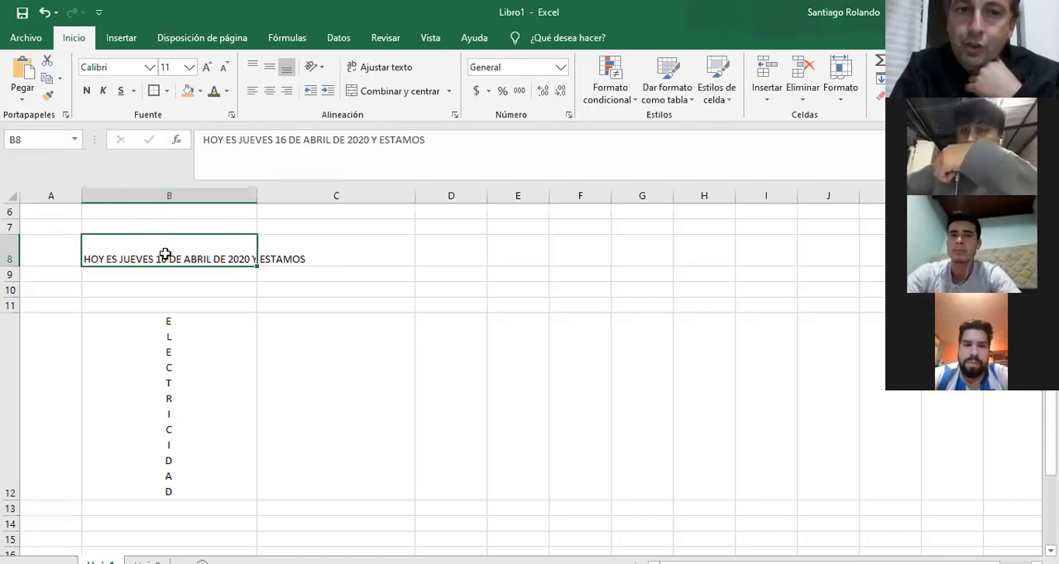
click(525, 290)
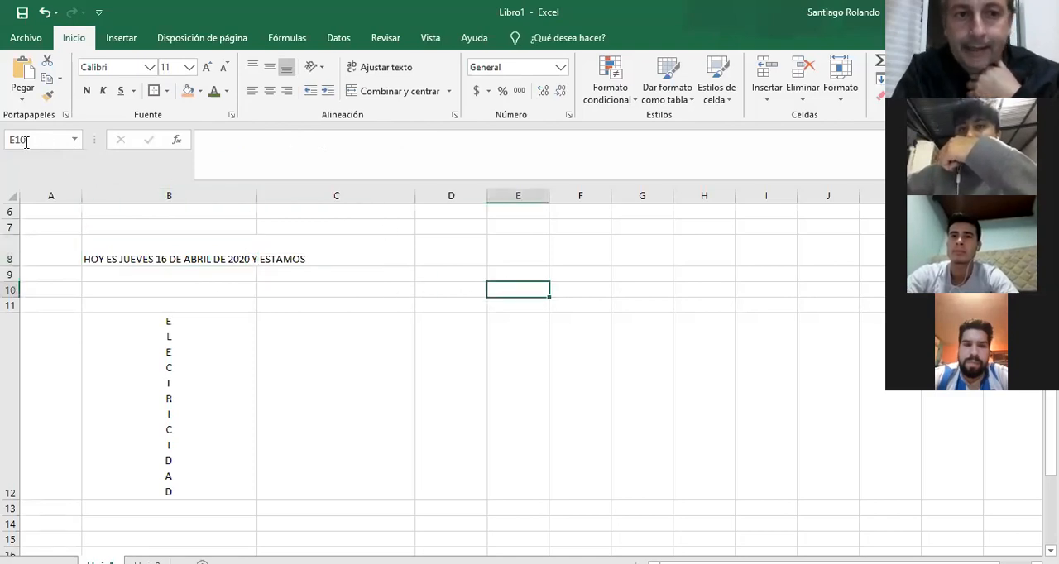
click(172, 258)
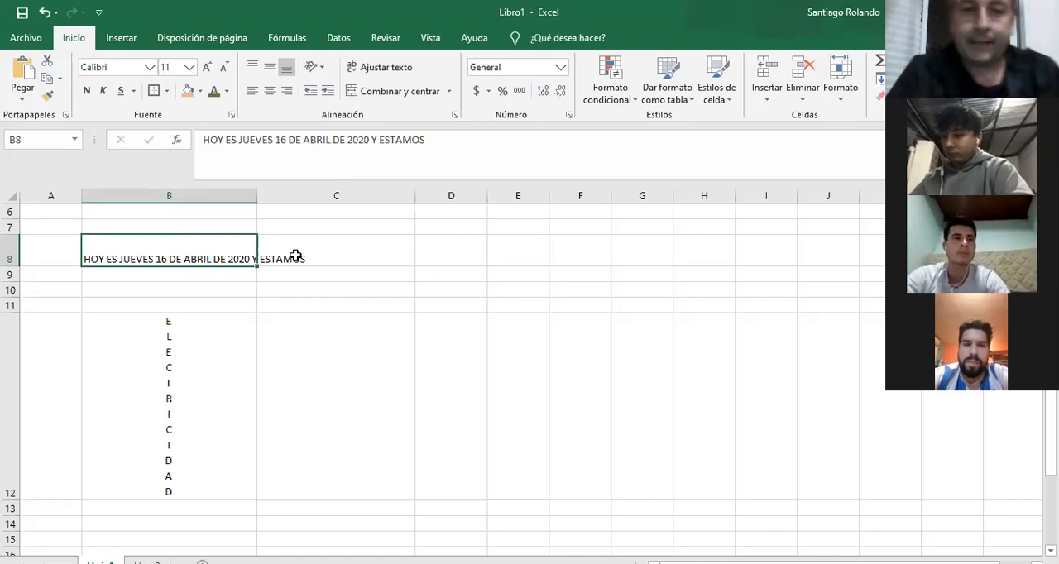
click(382, 69)
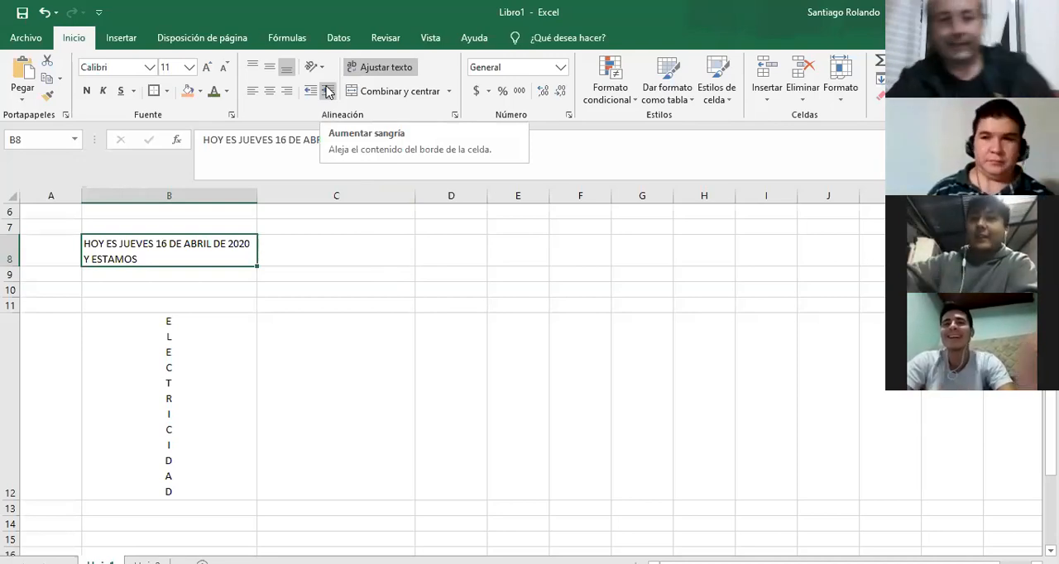
click(397, 256)
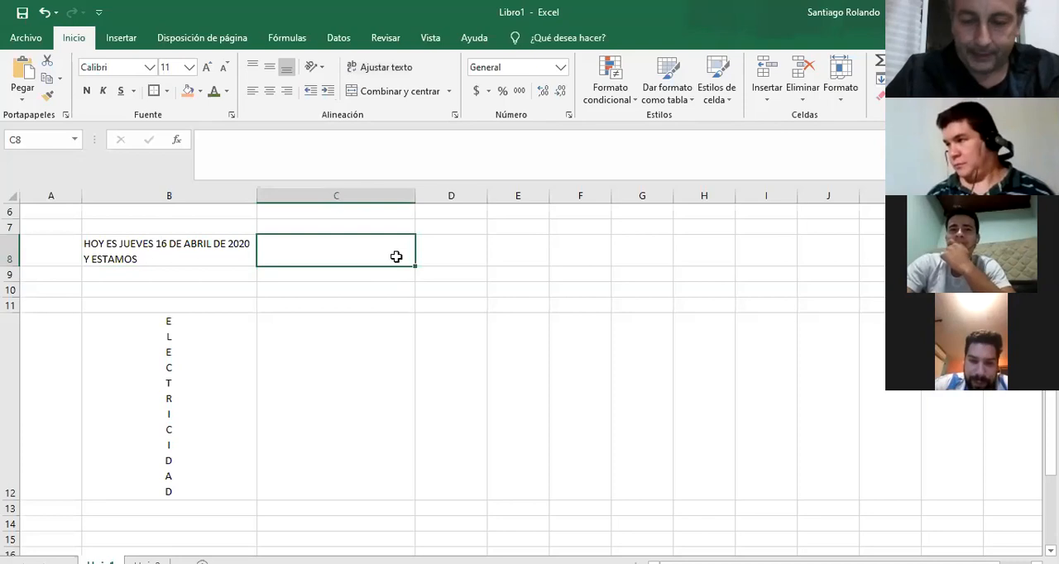
Merge and center the range C7:E11 into one cell.
key(Up)
key(Up)
key(Up)
key(Up)
key(Up)
key(Down)
key(Down)
key(Down)
key(Down)
key(Down)
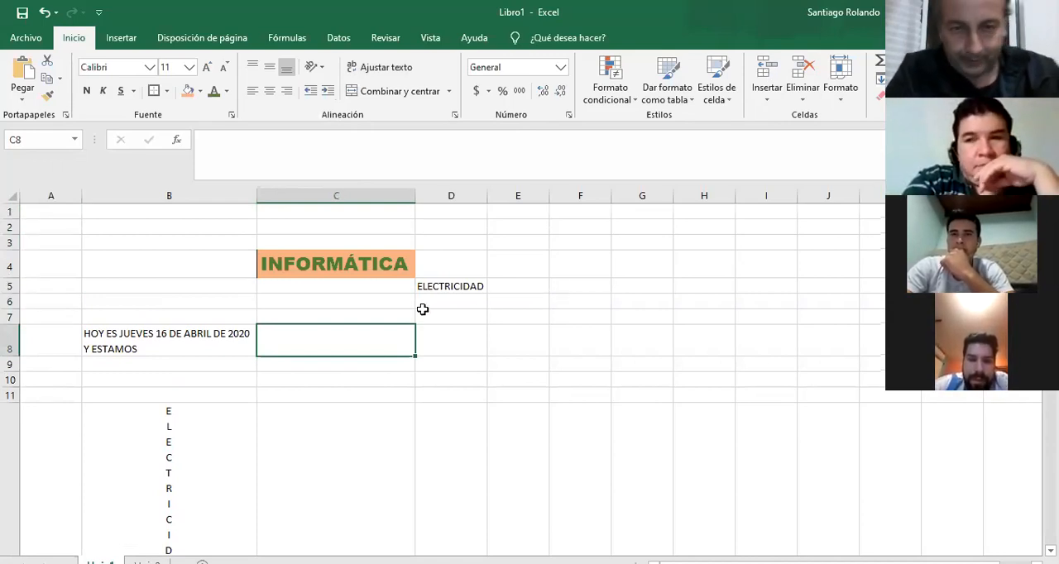
click(352, 314)
drag(365, 318, 528, 392)
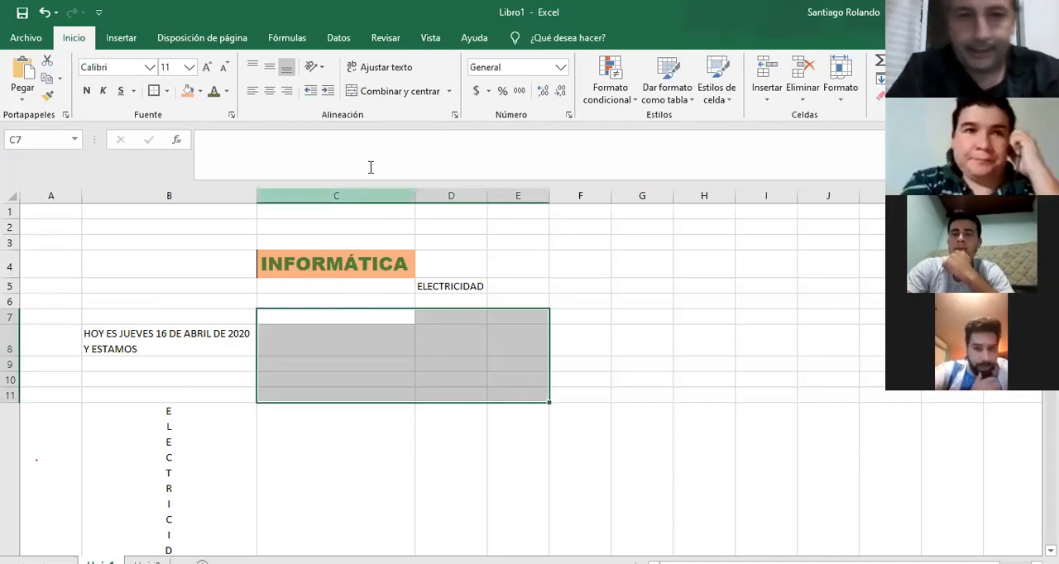
click(381, 93)
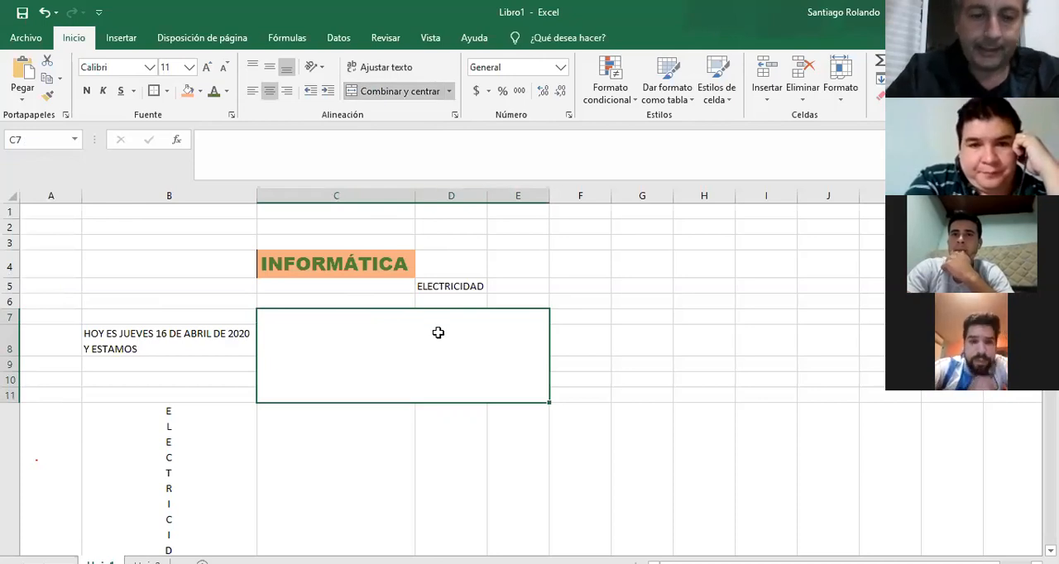
Enter "EN ESTE ESPACIO TENEMOS UNA SOLA CELDA" in the merged cell C7:E11.
text(EN ESTE ESPACIO TENEMOS )
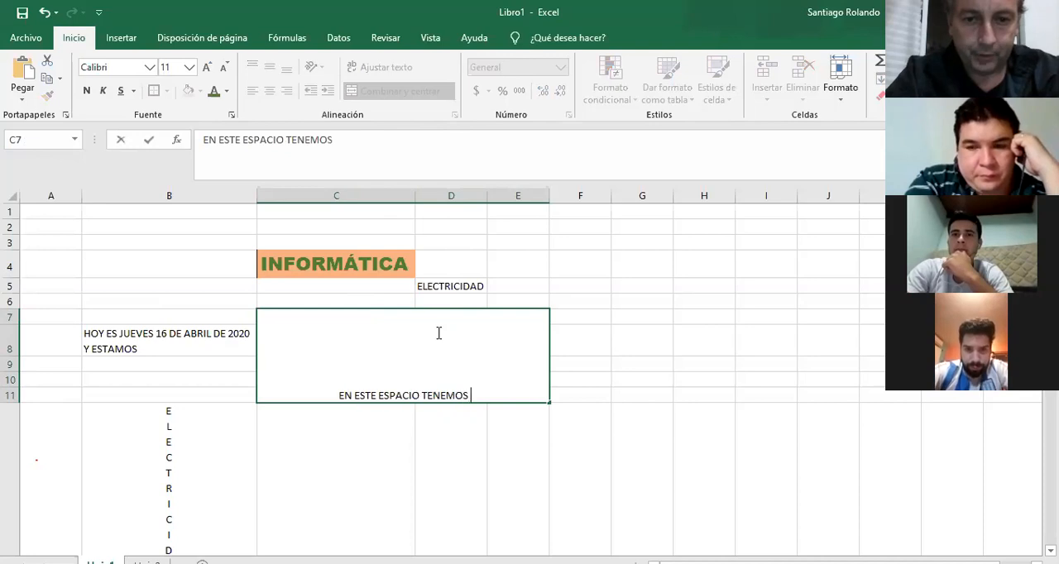
text(UNA )
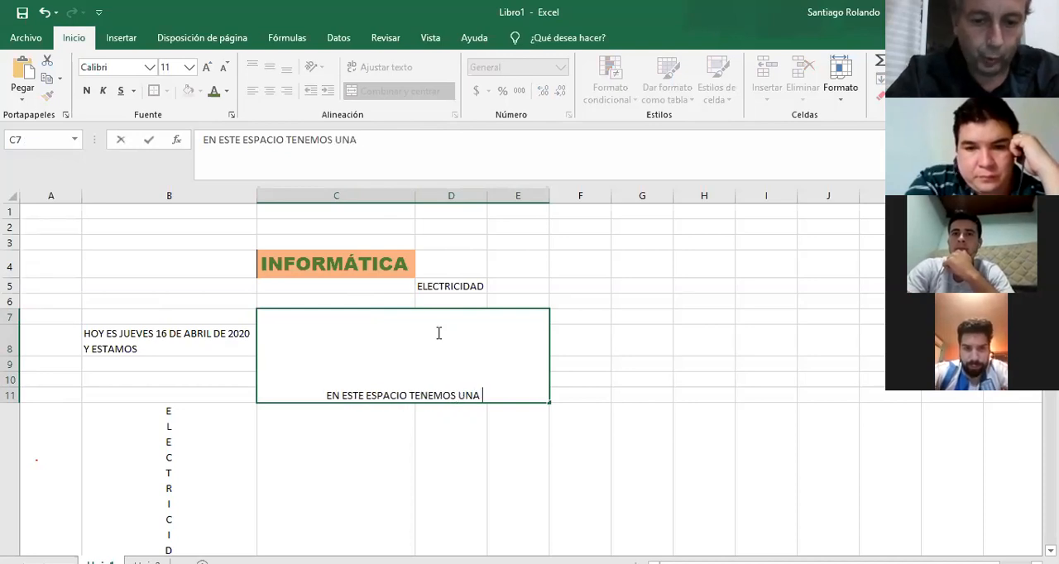
text(SOLA CELDA)
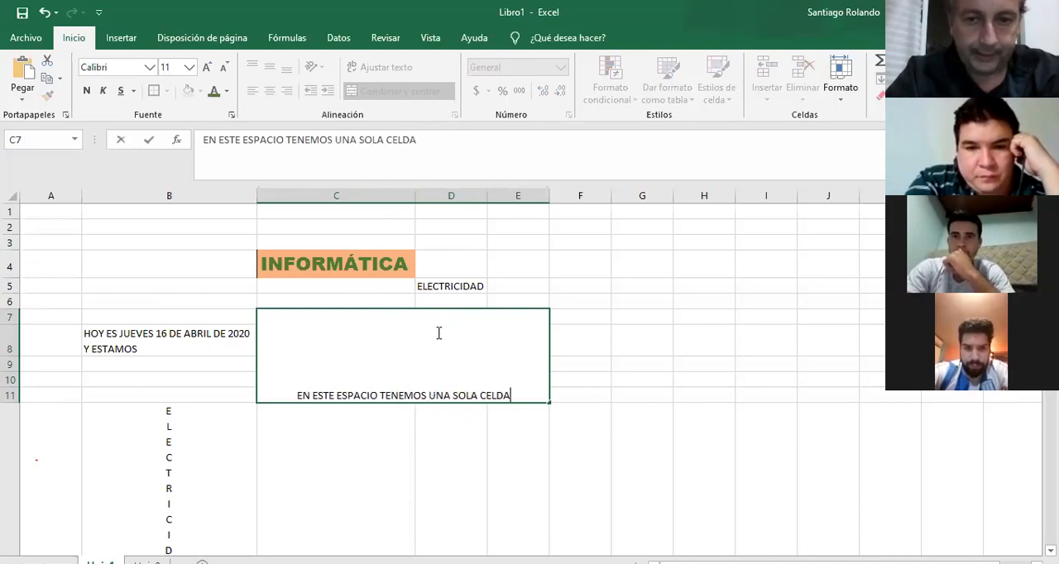
key(Return)
Examine how moving the selection between cells in column C treats the merged block C7:E11.
click(456, 306)
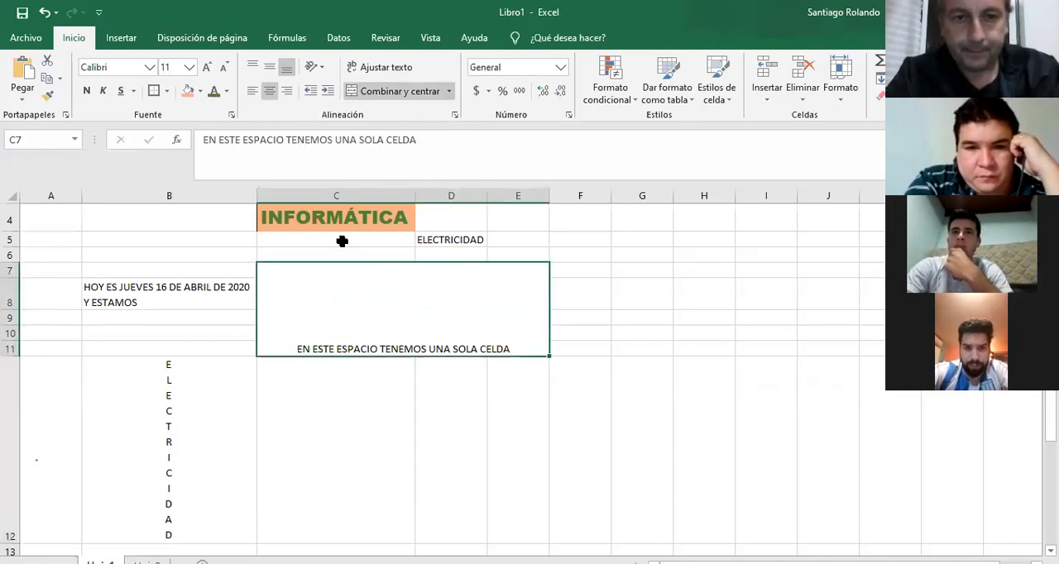
key(Up)
key(Up)
key(Up)
key(Up)
key(Up)
key(Up)
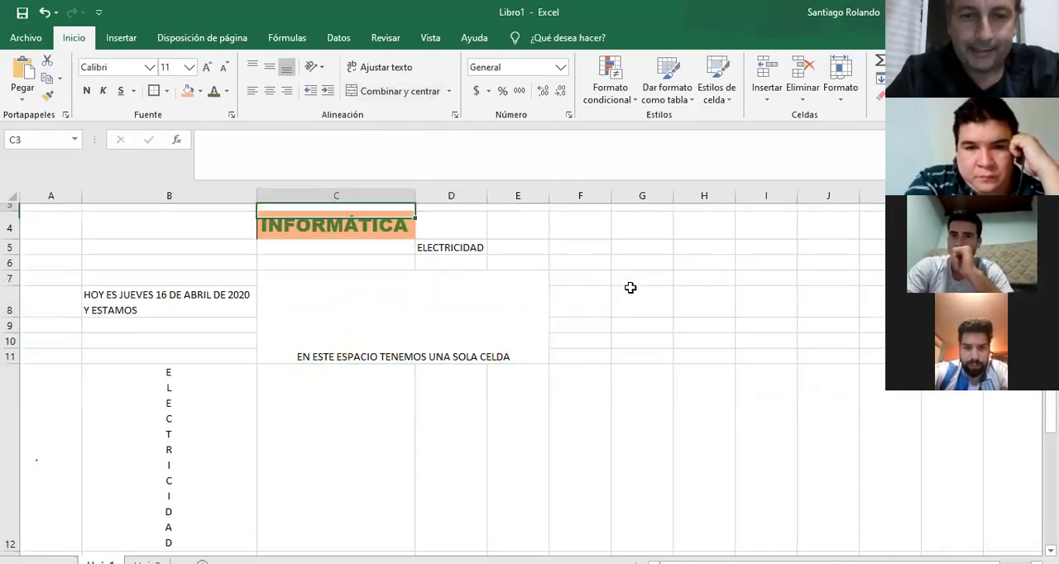
key(Down)
key(Down)
key(Down)
key(Down)
key(Down)
key(Down)
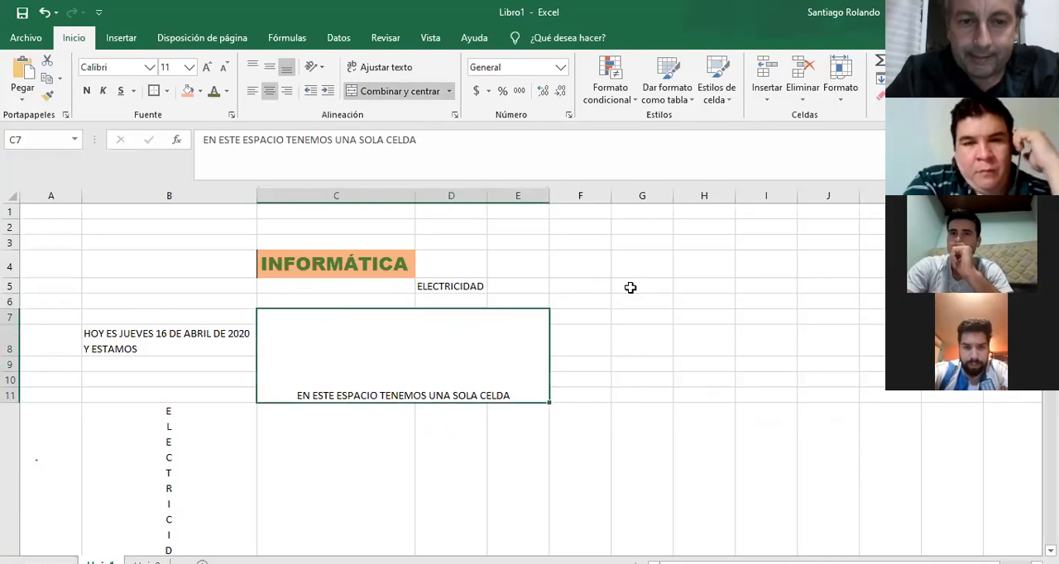
scroll(630, 287, down, 1)
key(Up)
key(Up)
key(Up)
key(Up)
key(Up)
key(Down)
key(Down)
key(Down)
key(Down)
key(Down)
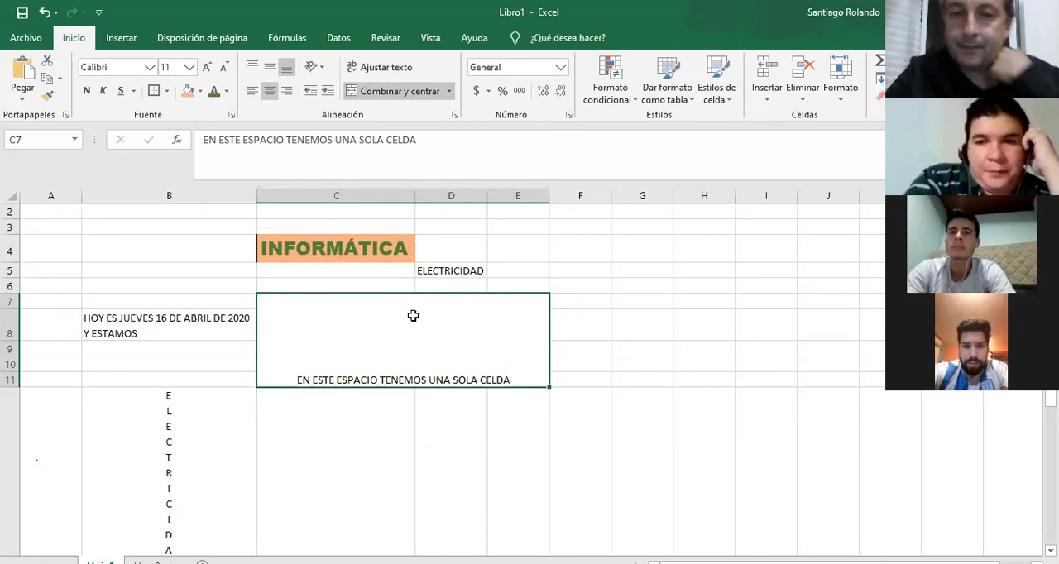
Center the text vertically in the merged cell C7:E11 and split the block back into separate cells.
click(269, 67)
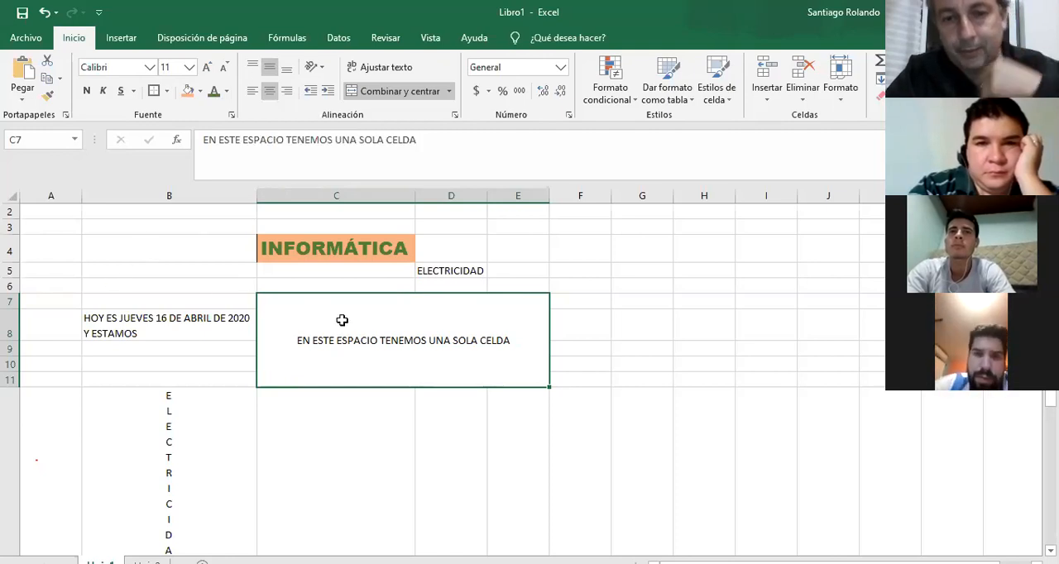
click(378, 98)
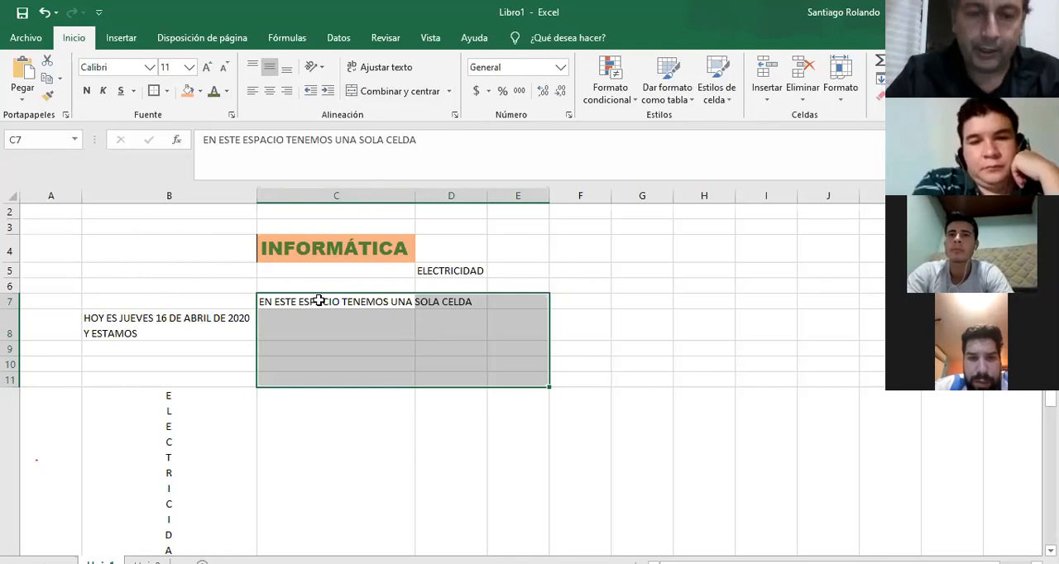
Enter HOLA in cell D9 and a first name in cell D11.
click(468, 351)
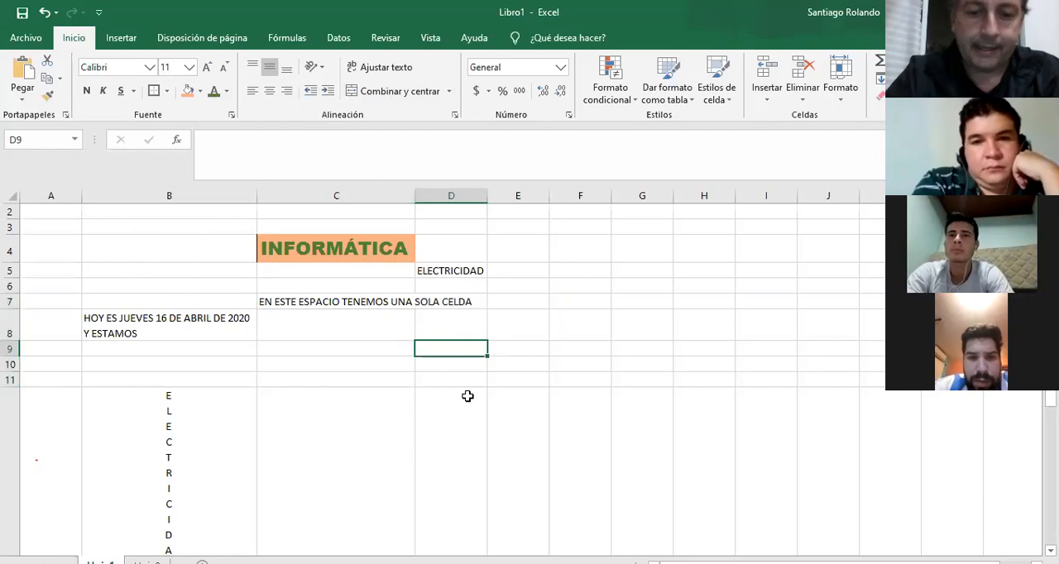
text(HOLA)
key(Return)
key(Return)
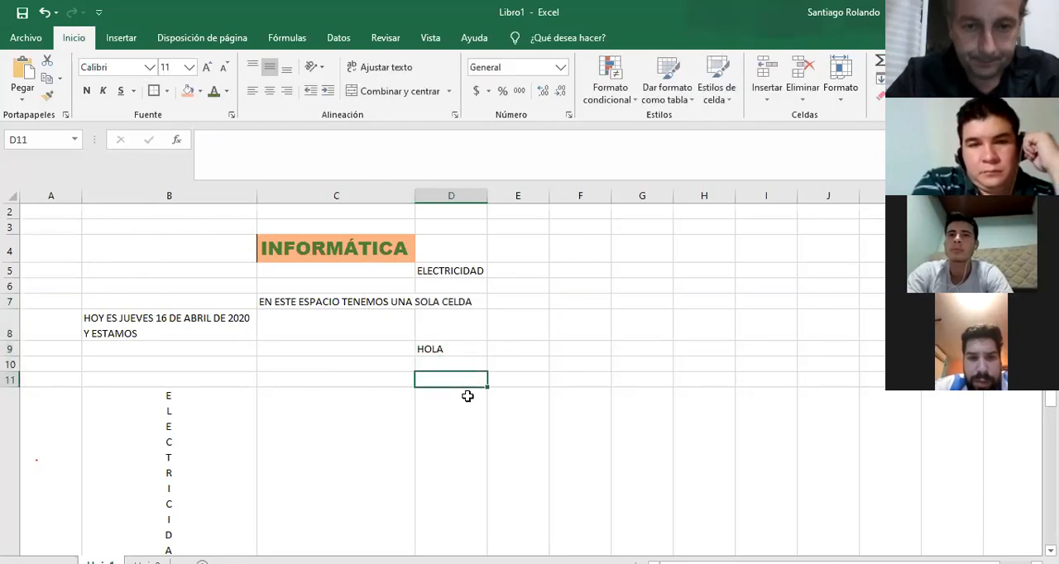
text(PEPE)
key(Return)
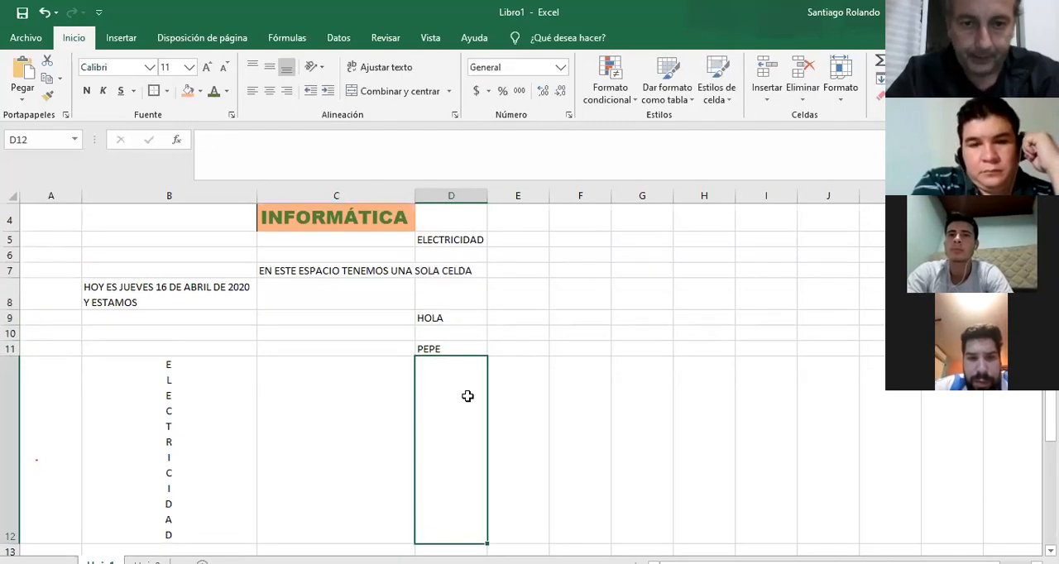
Merge and center C7:D11, accepting the discard of all but the upper-left value, and undo it; repeat the merge and the undo.
click(361, 273)
drag(361, 273, 439, 345)
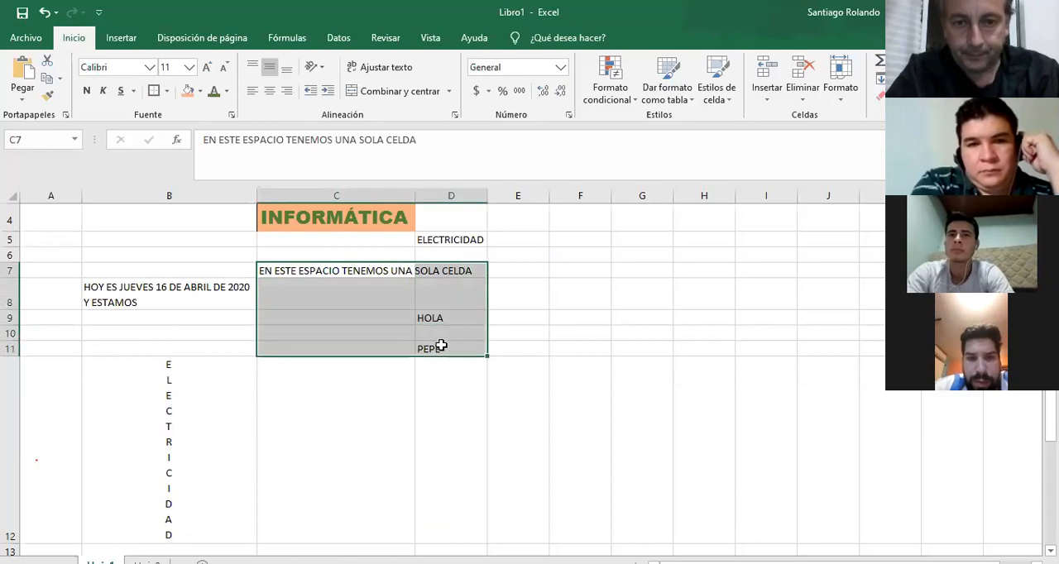
click(397, 93)
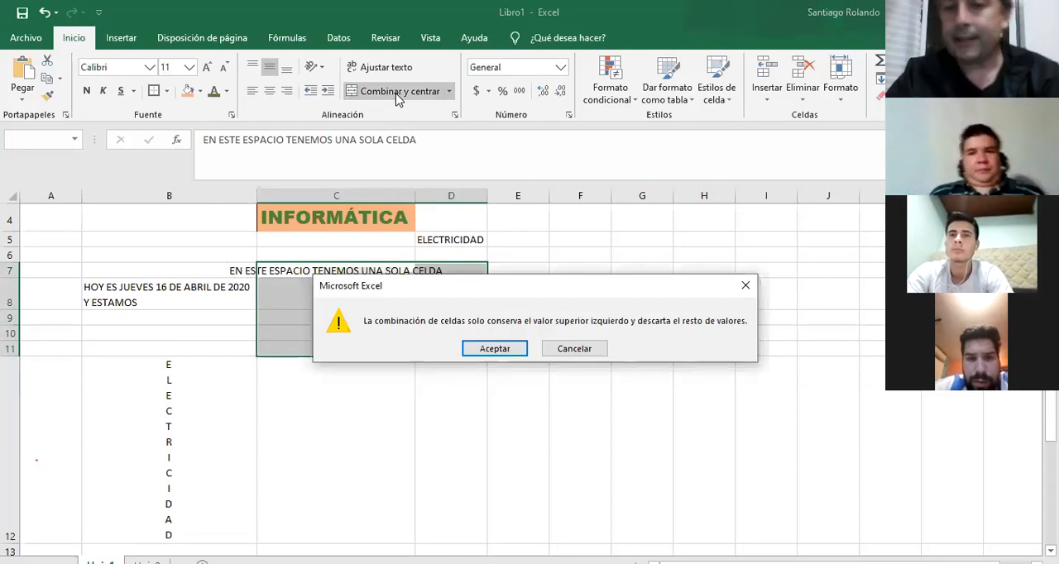
click(495, 349)
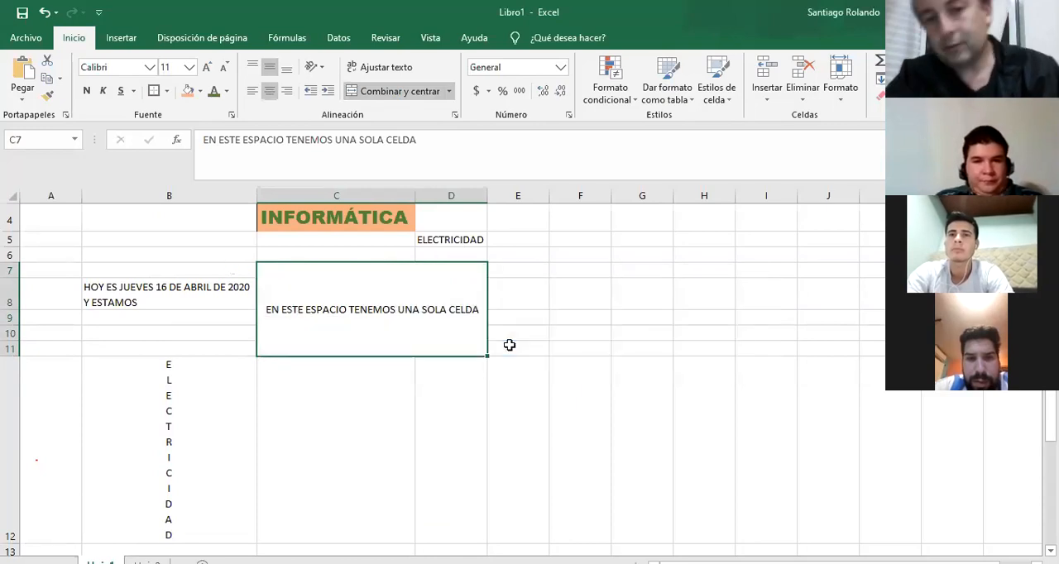
key(ctrl+z)
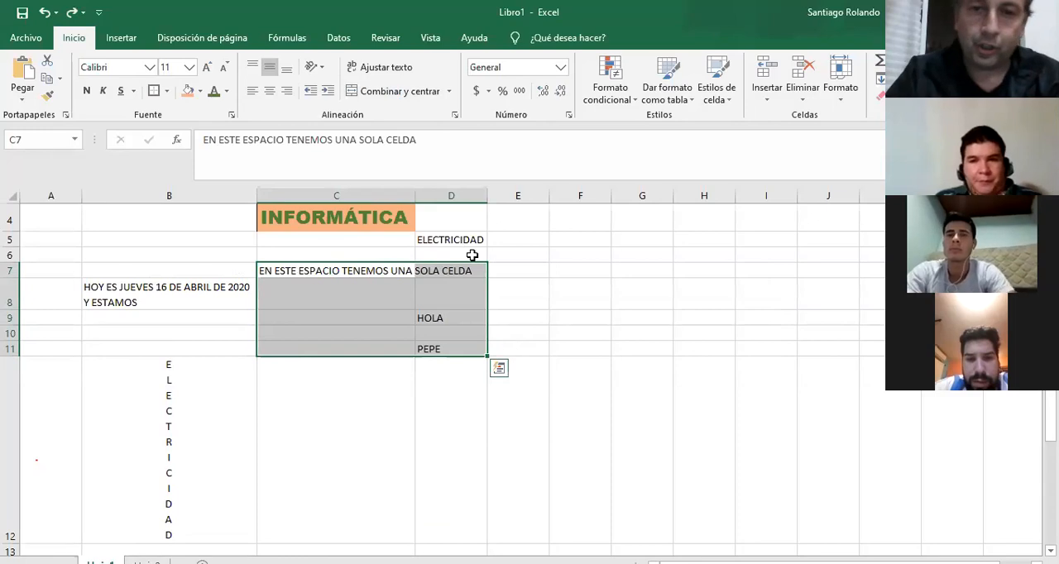
click(409, 93)
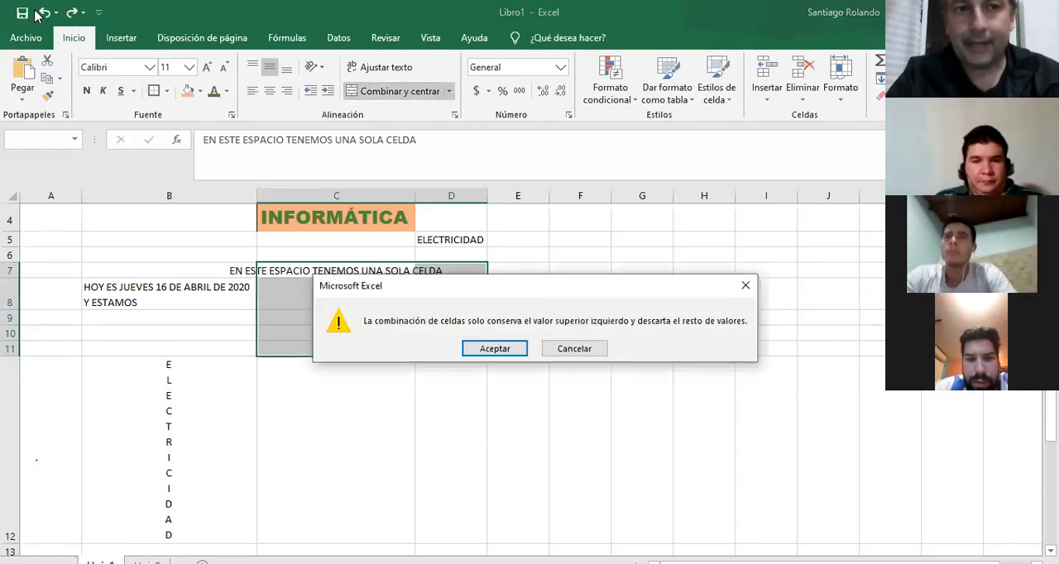
click(500, 348)
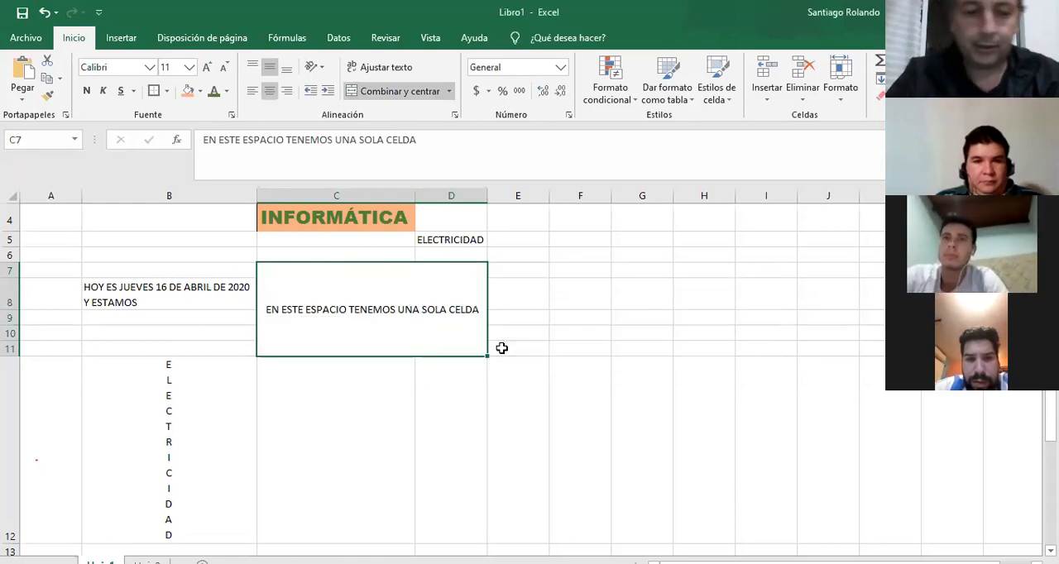
key(ctrl+z)
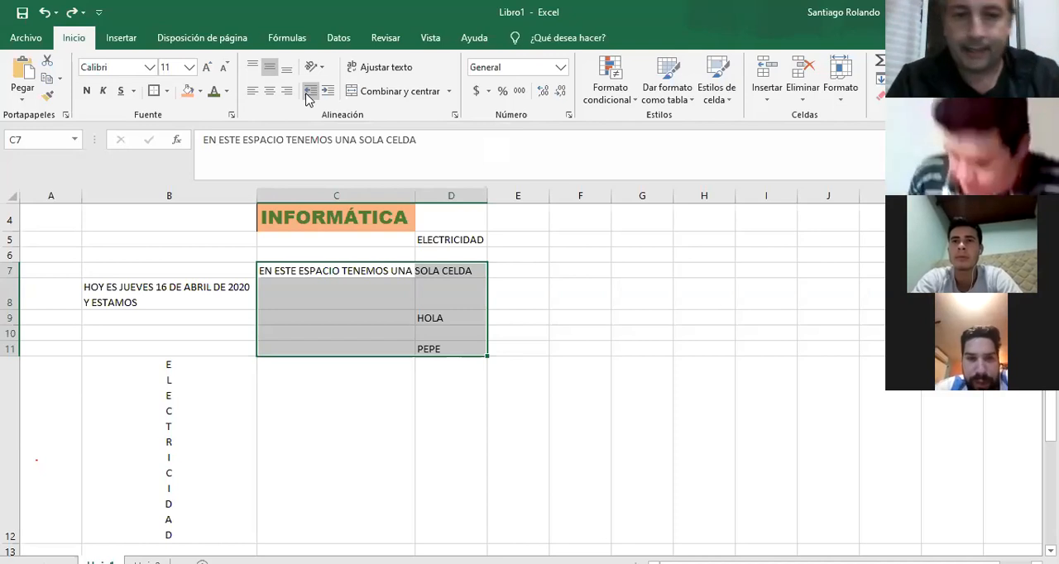
Increase the indent of the text in cell B8 by three levels and reduce it back to none.
click(124, 290)
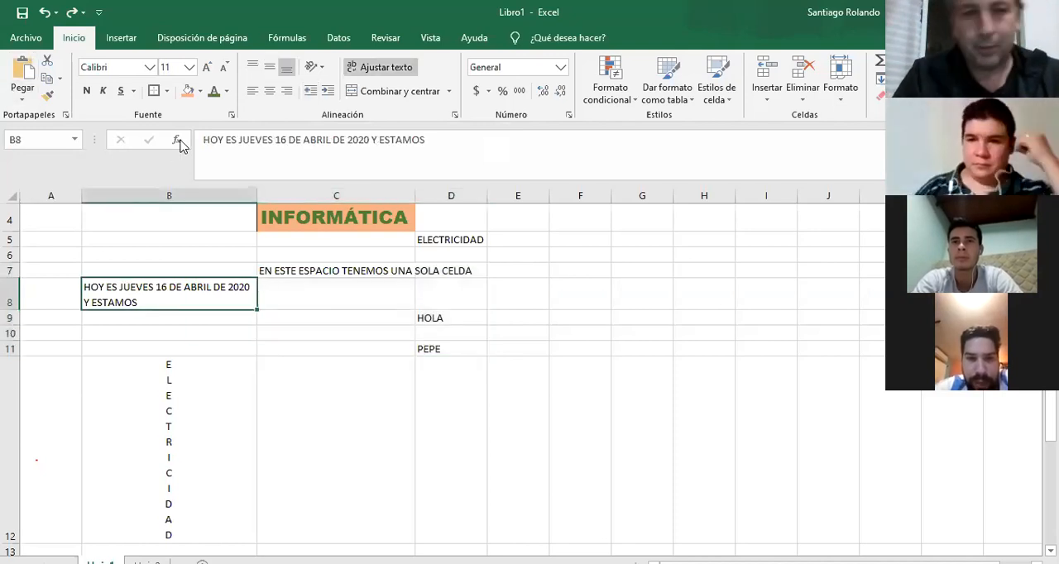
click(330, 97)
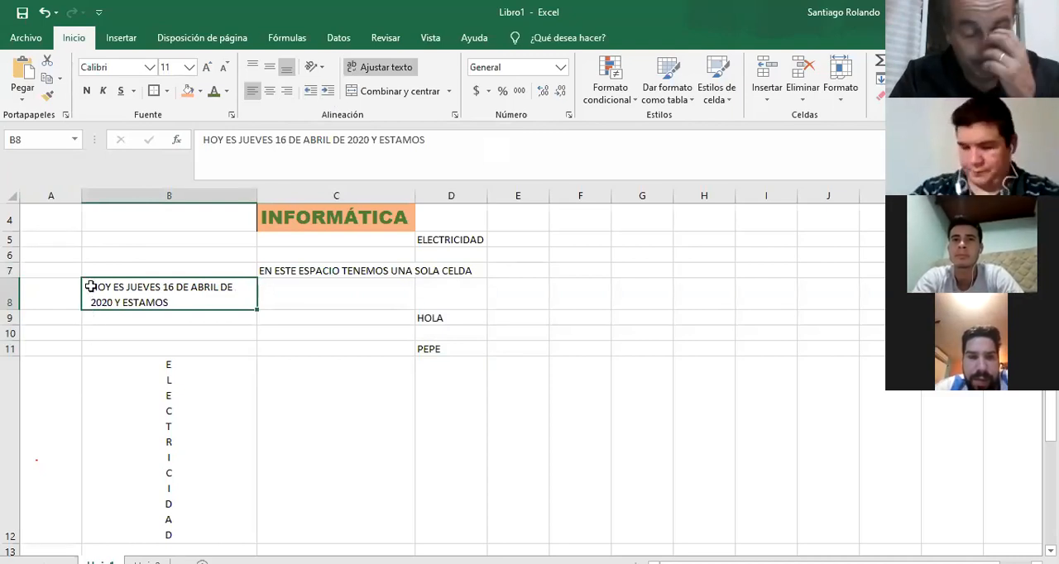
click(327, 94)
click(328, 94)
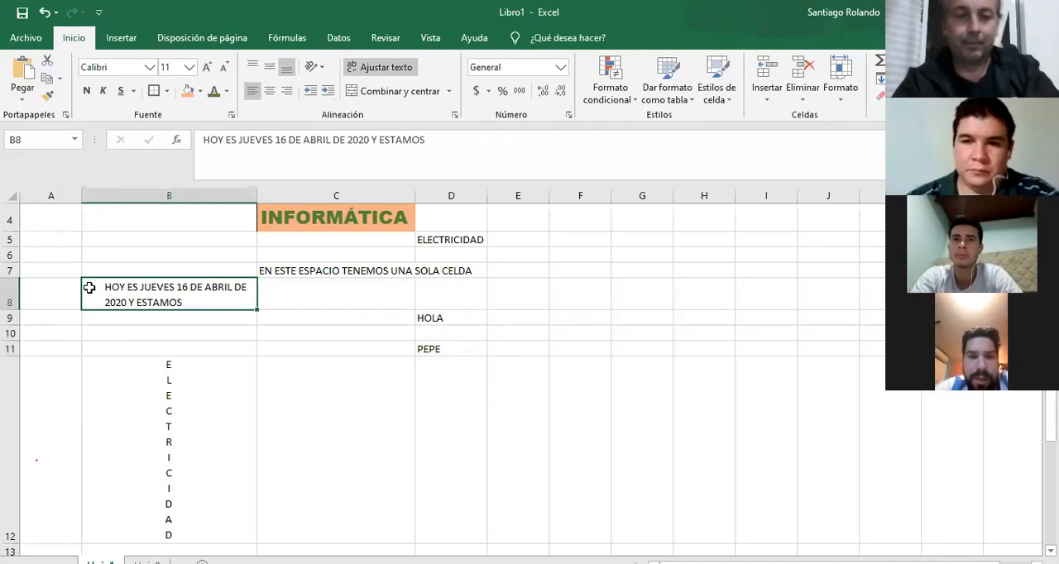
click(311, 91)
click(310, 91)
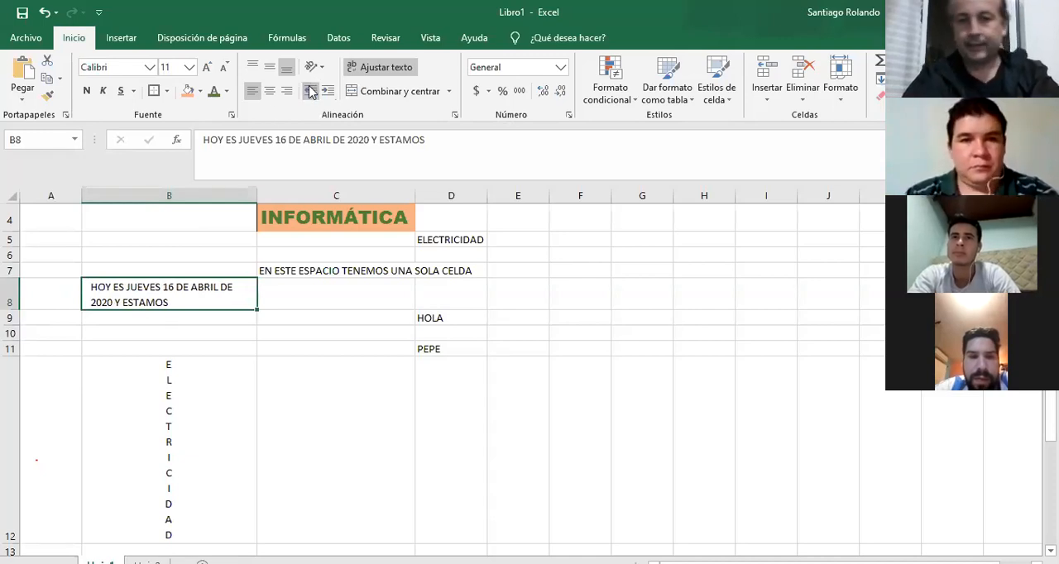
click(311, 91)
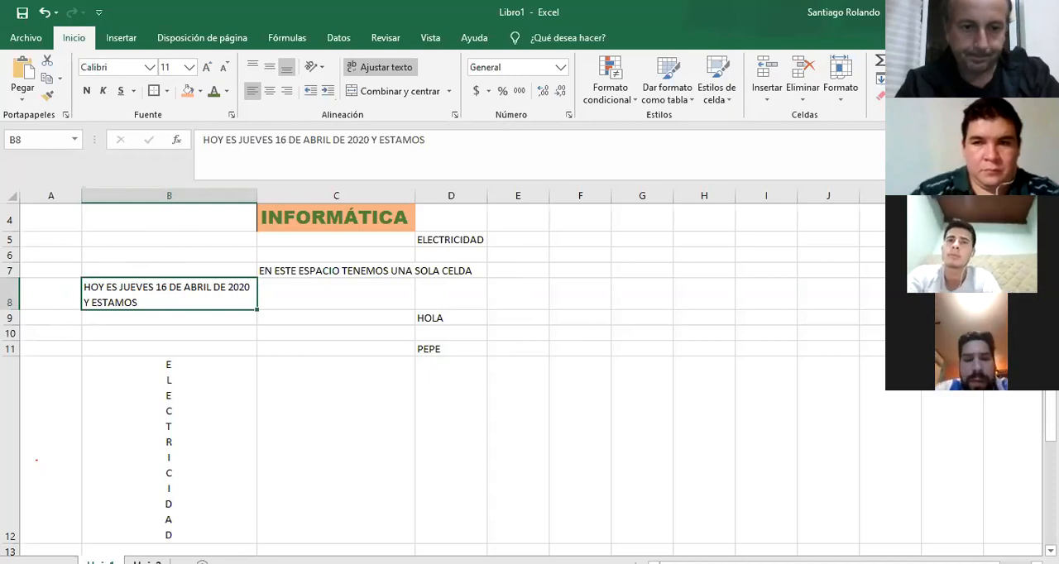
Switch to the second sheet and examine the font, alignment and number format settings for cell E3.
click(148, 562)
click(326, 243)
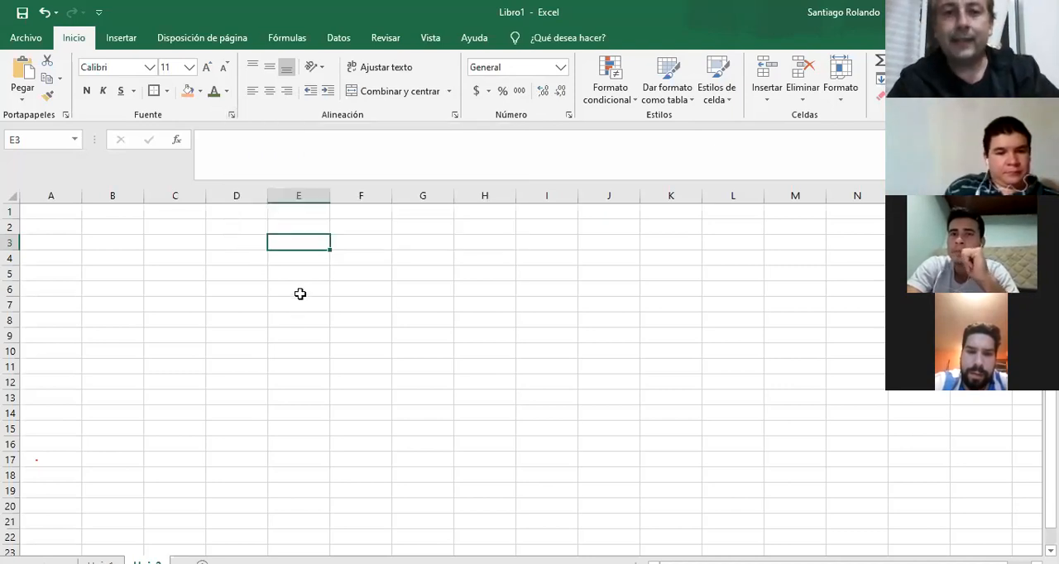
click(232, 116)
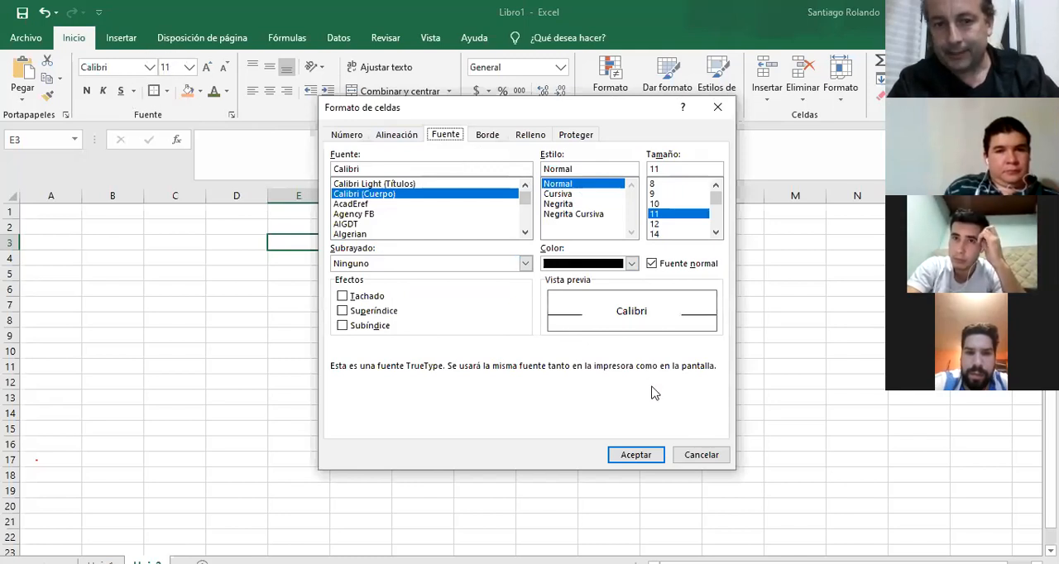
click(702, 456)
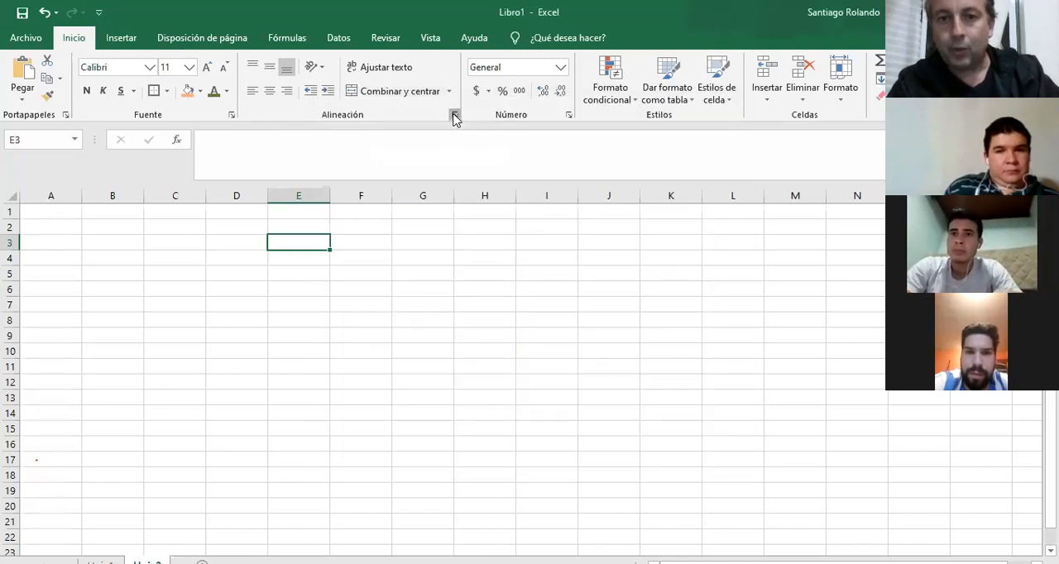
click(454, 116)
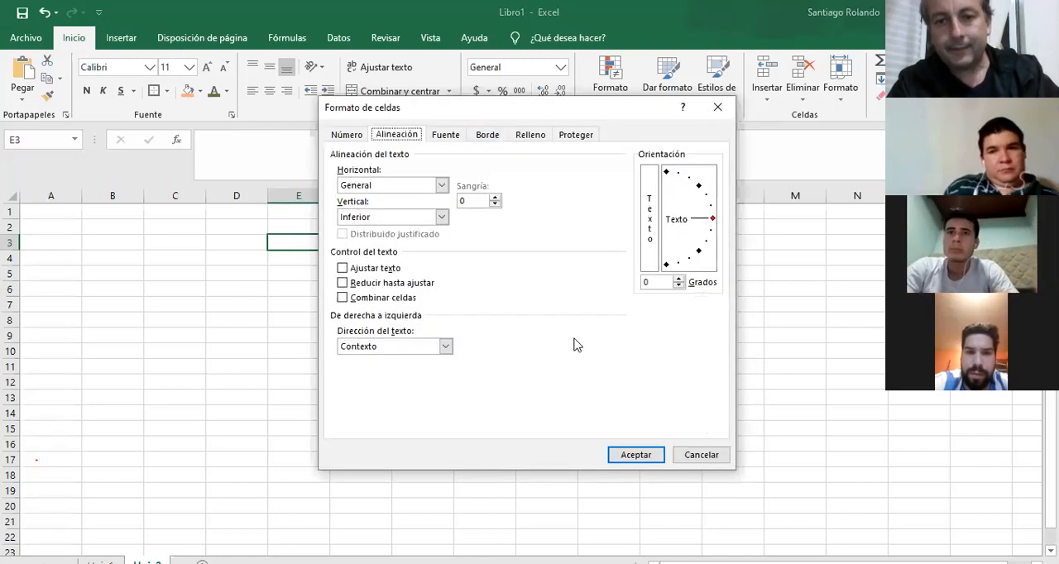
click(696, 459)
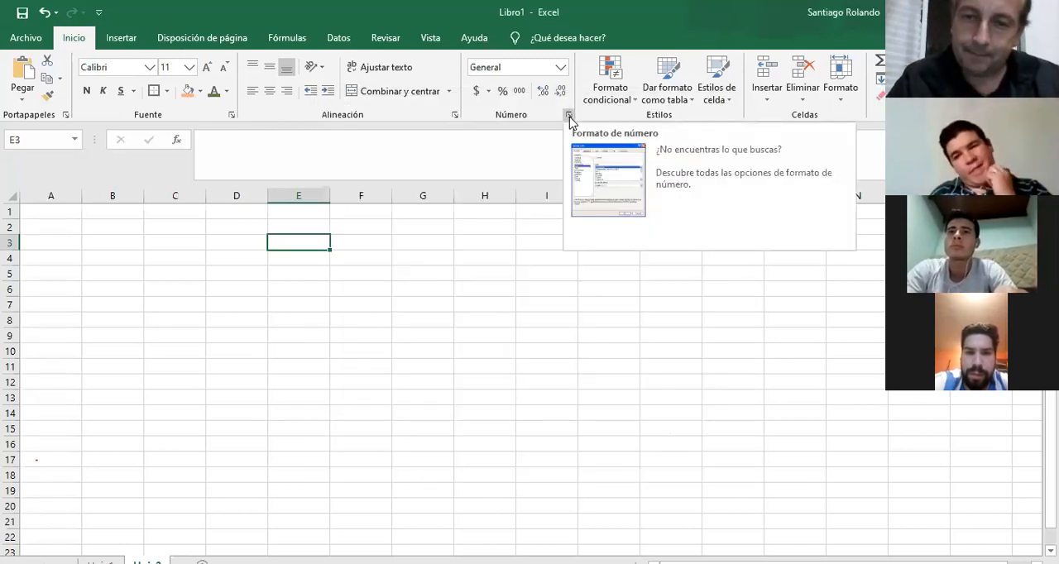
click(568, 118)
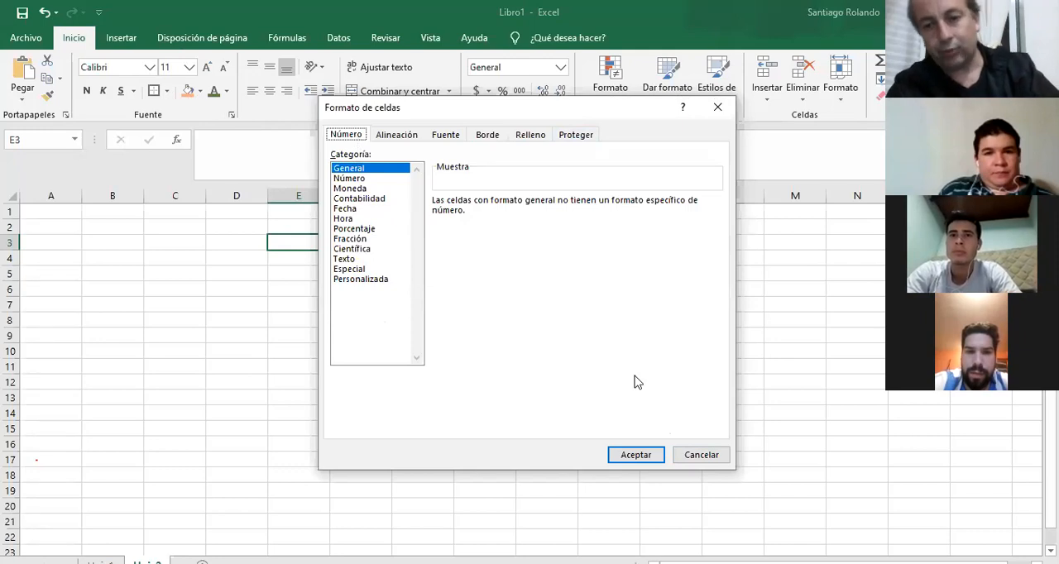
click(706, 461)
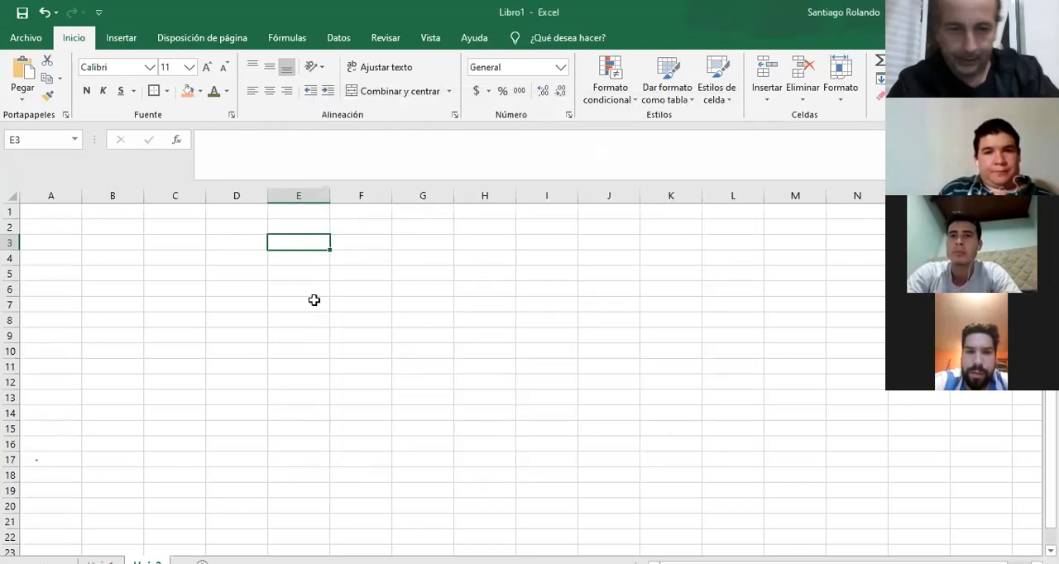
Enter 123 in cell F5 of the second sheet.
click(362, 275)
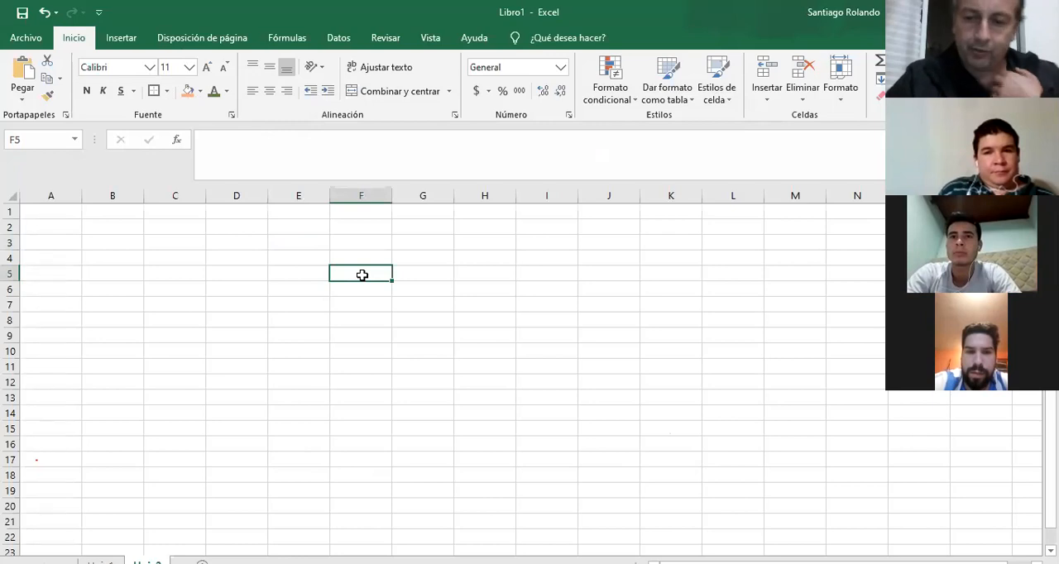
text(123)
key(Return)
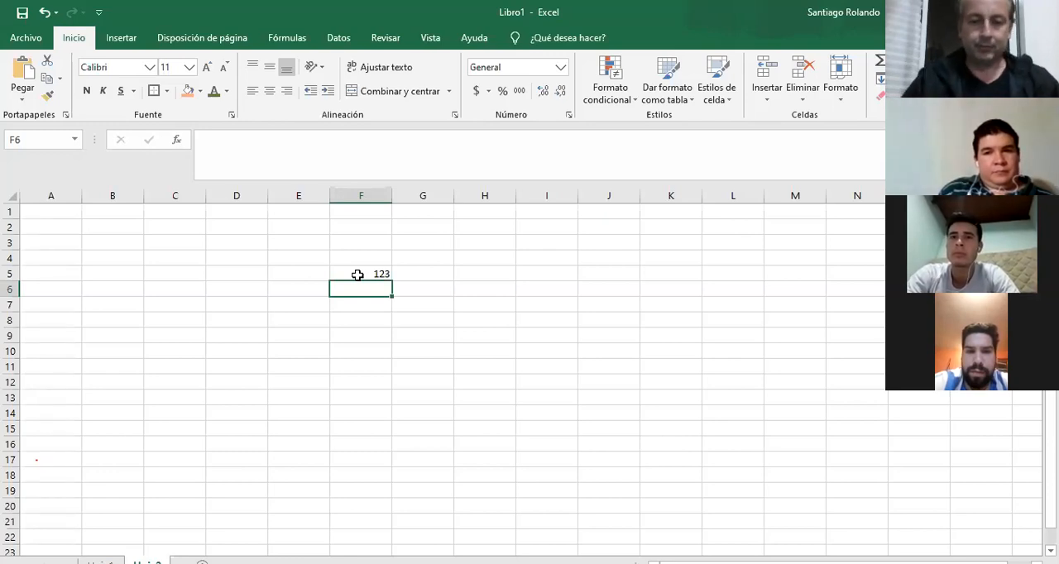
Format cell F5 as Número with 3 decimal places and replace its value with 487.
click(357, 275)
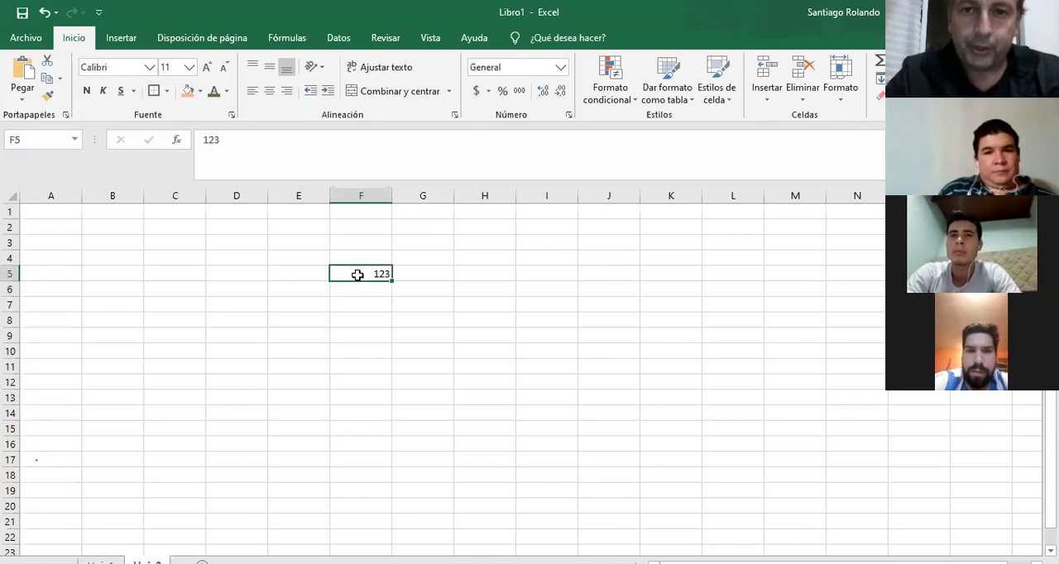
click(568, 116)
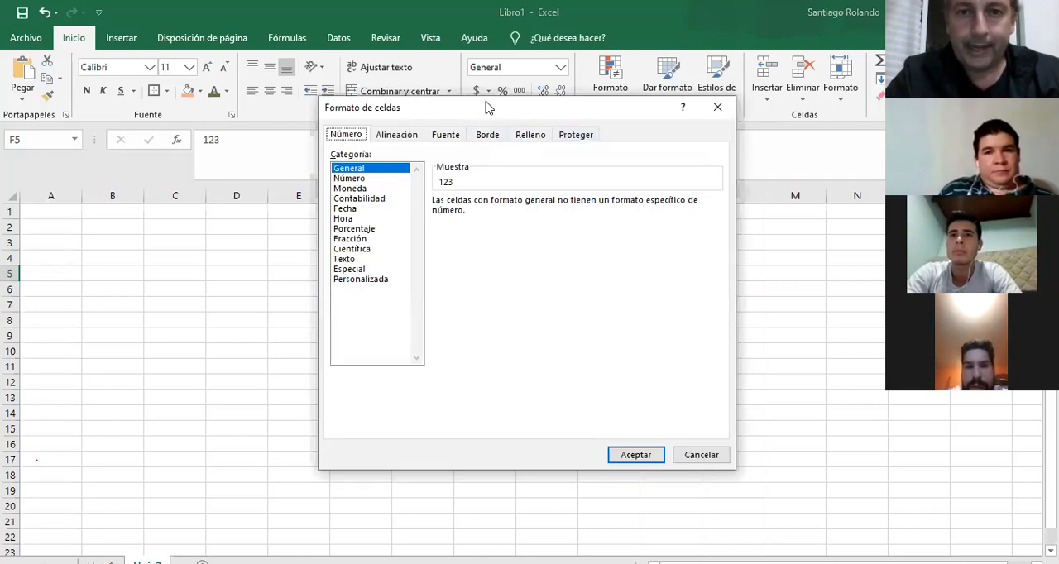
drag(488, 108, 590, 126)
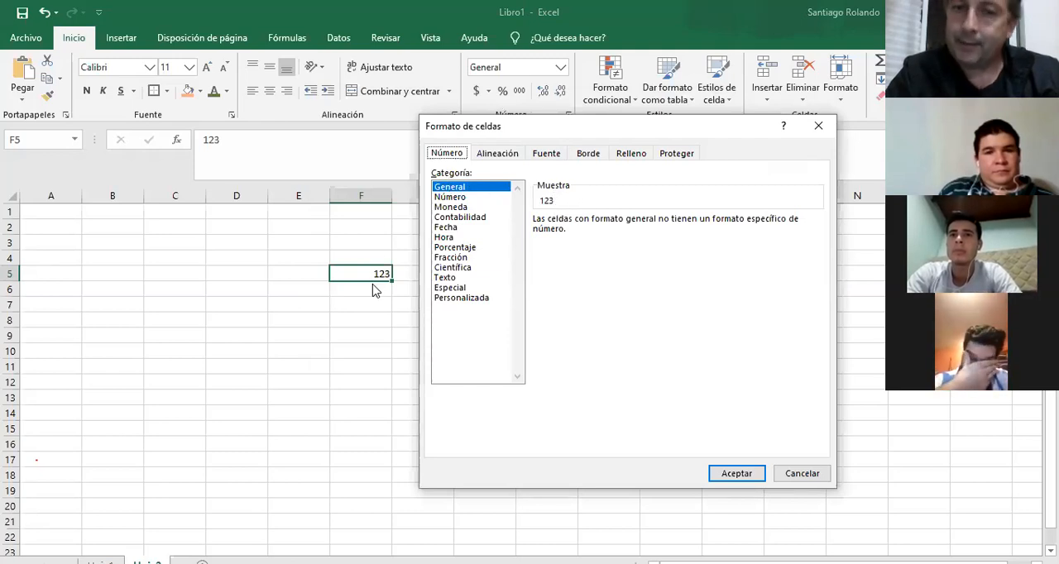
click(453, 198)
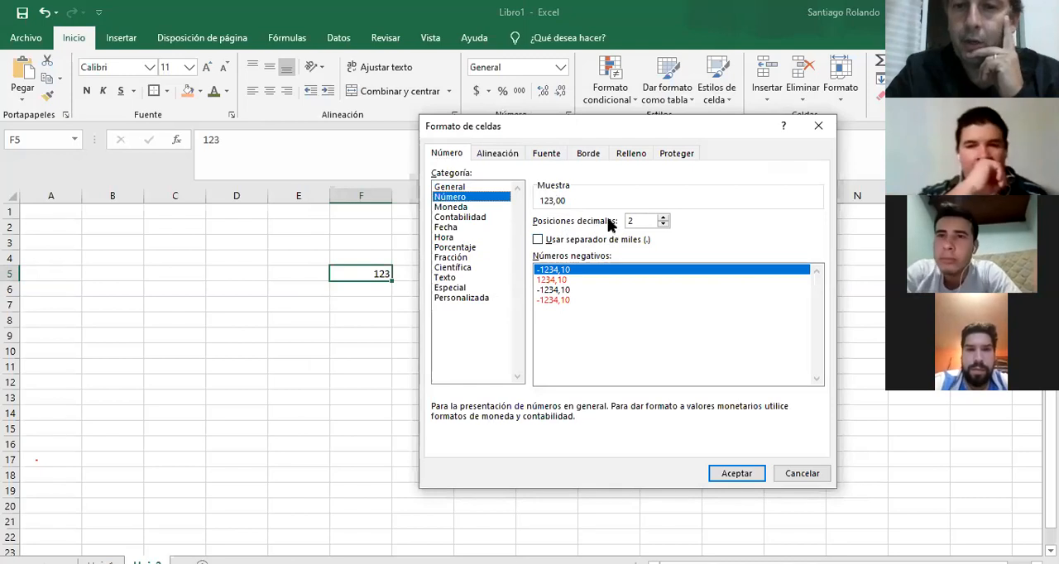
click(663, 218)
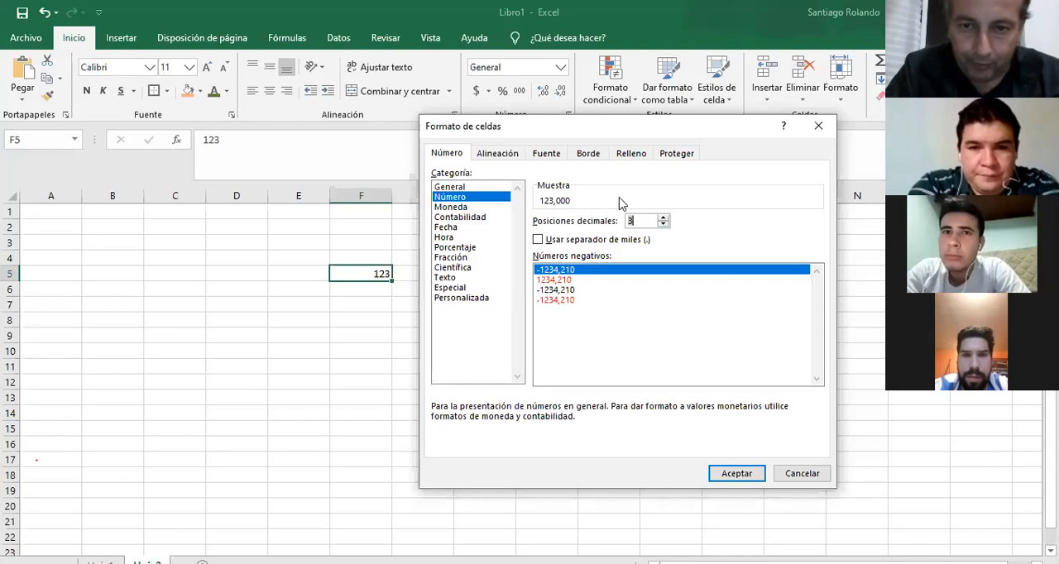
click(721, 475)
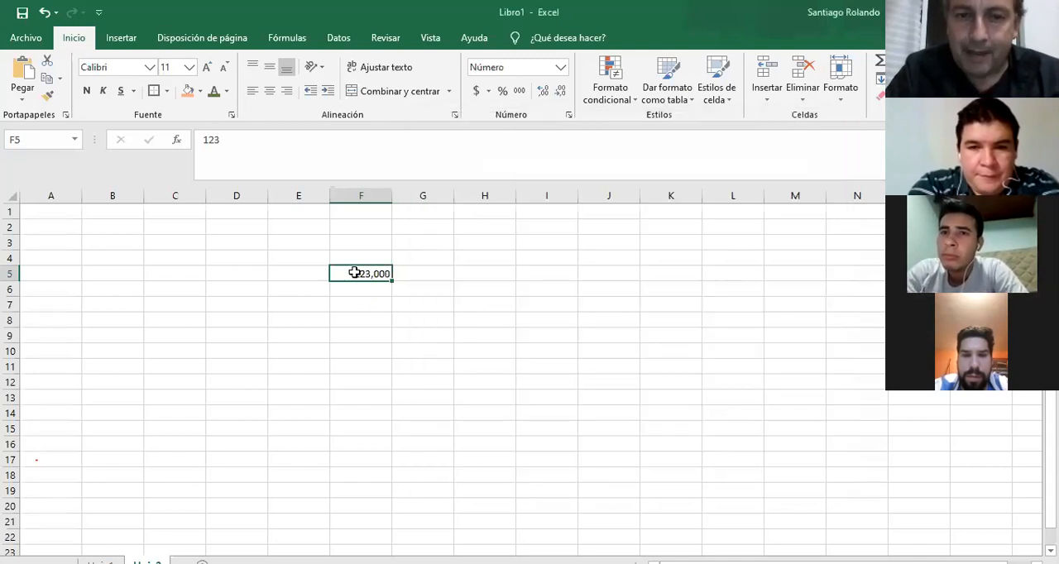
text(487)
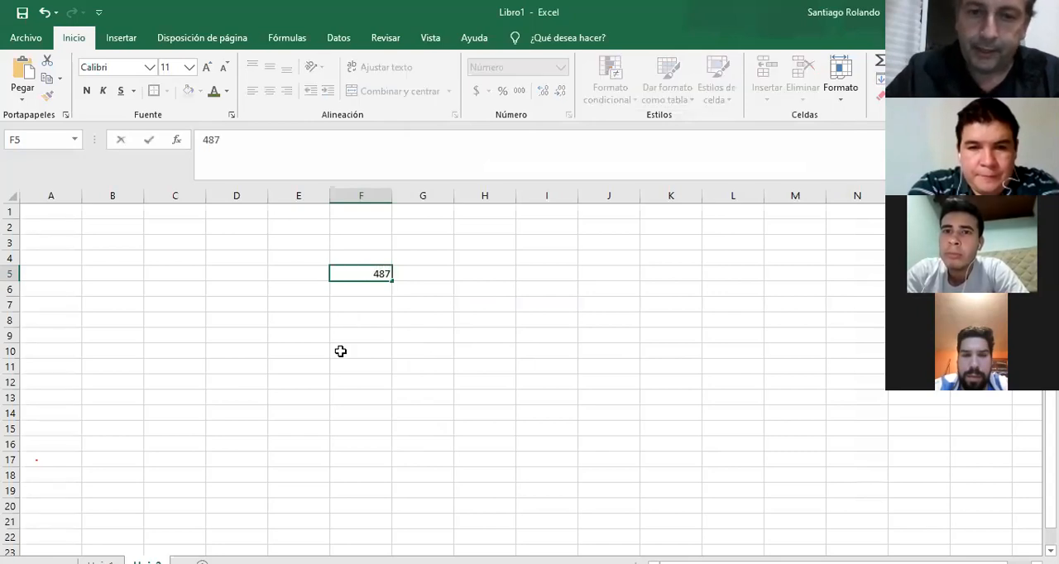
key(Return)
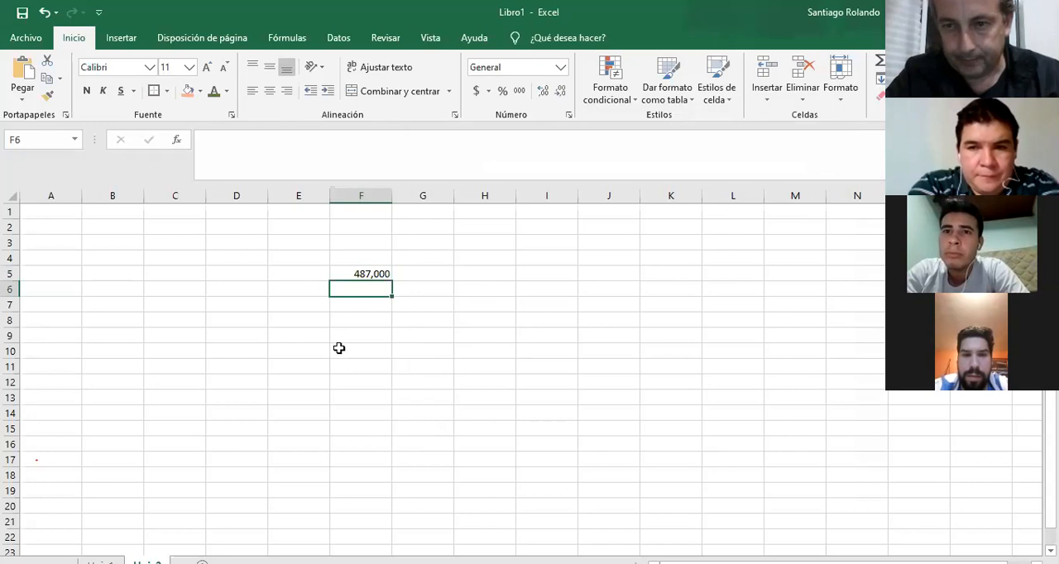
Turn on the thousands separator in the number format of cell F5 and replace its value with 4568.
click(352, 273)
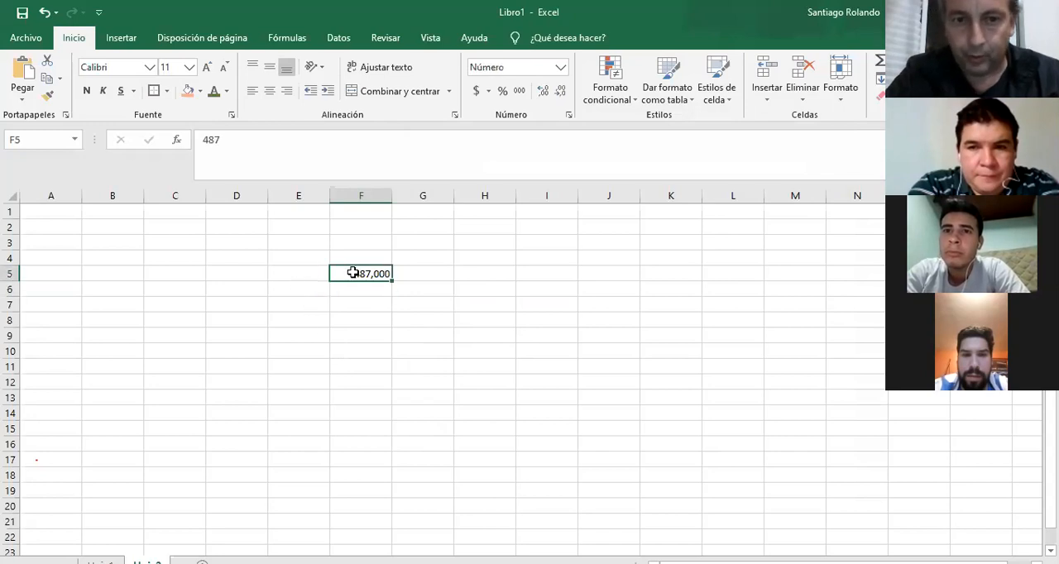
click(568, 115)
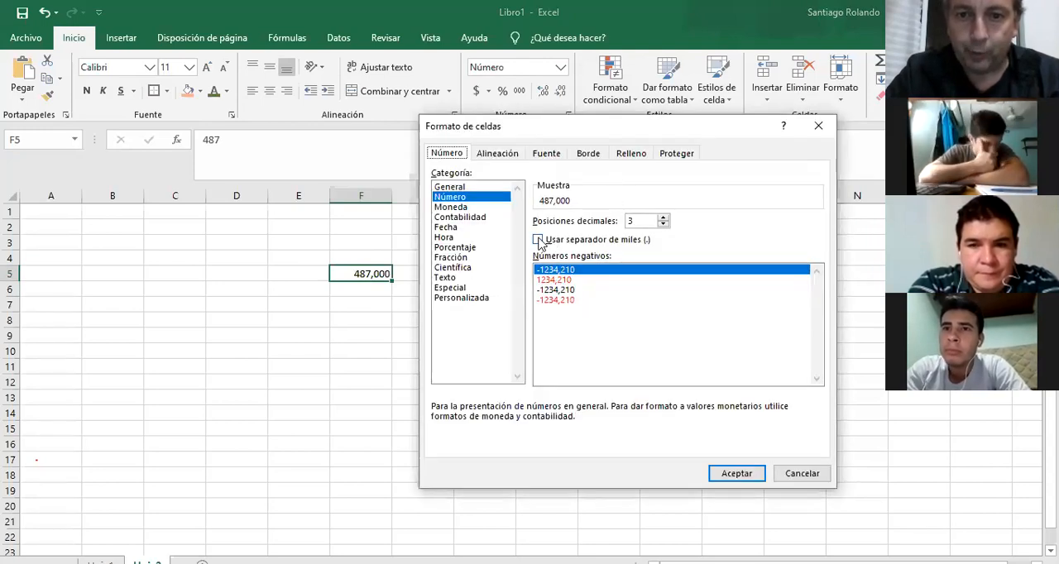
click(538, 240)
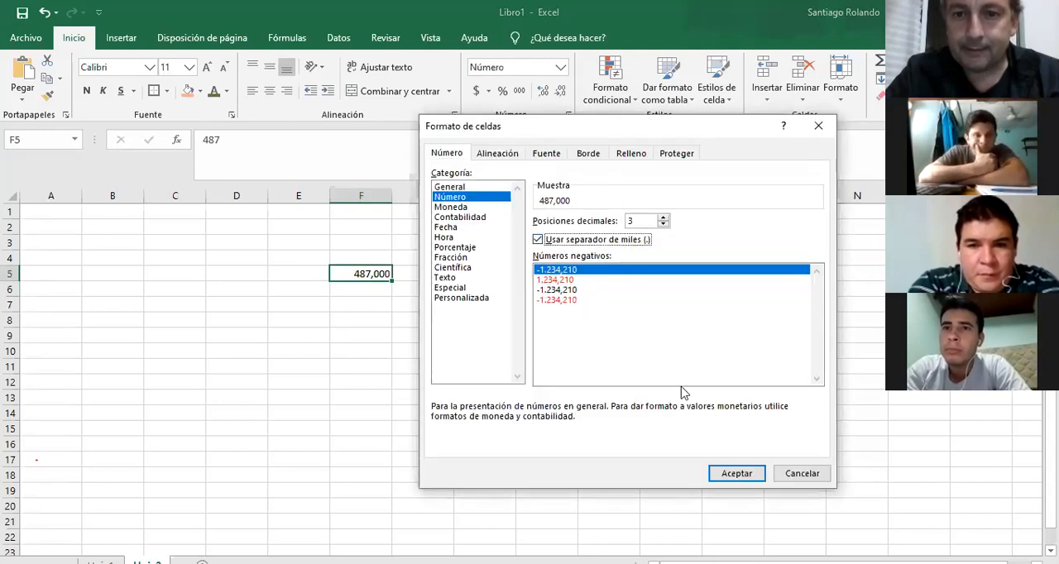
click(734, 469)
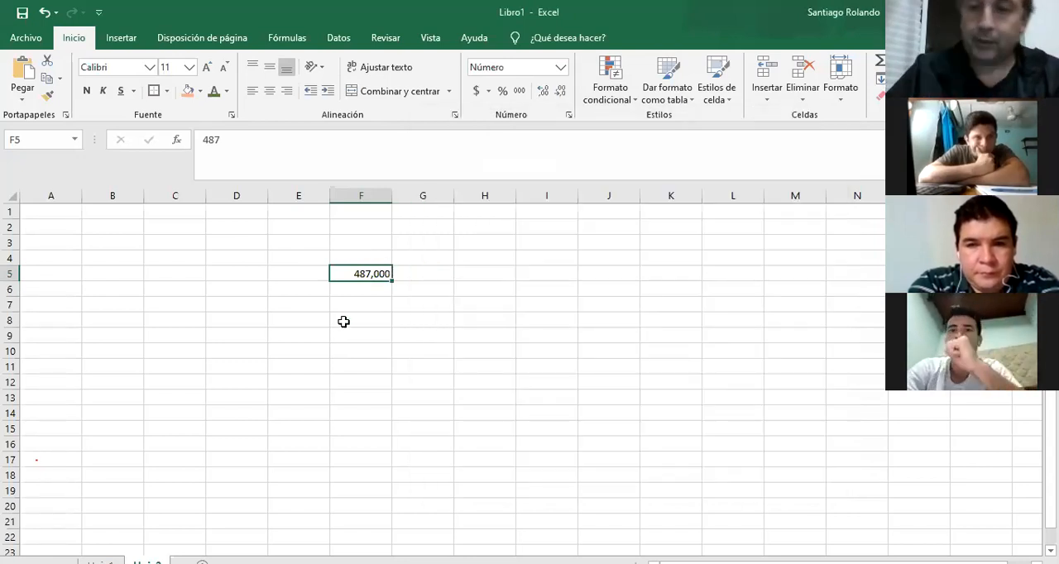
text(4568)
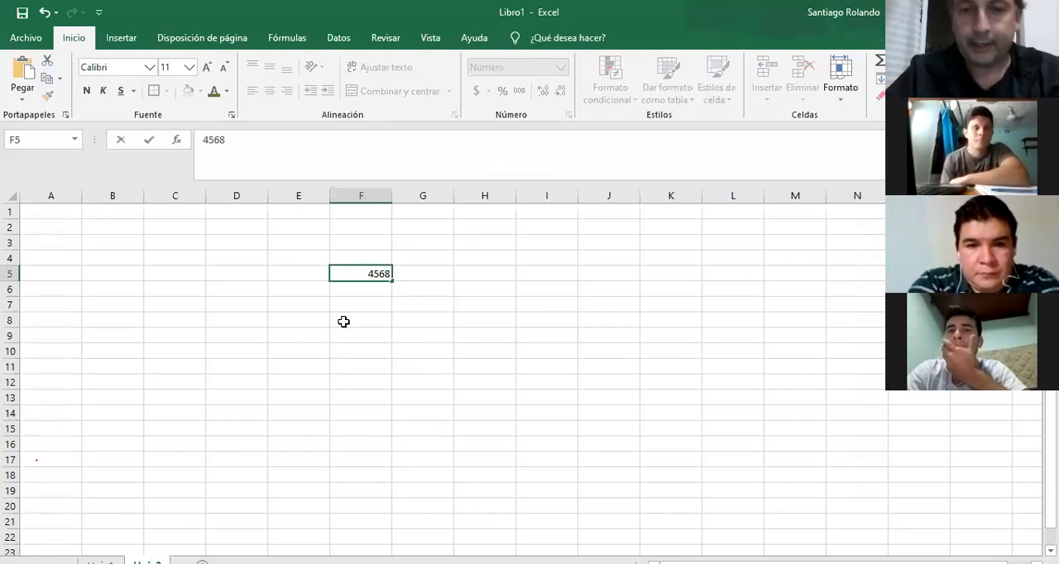
key(Return)
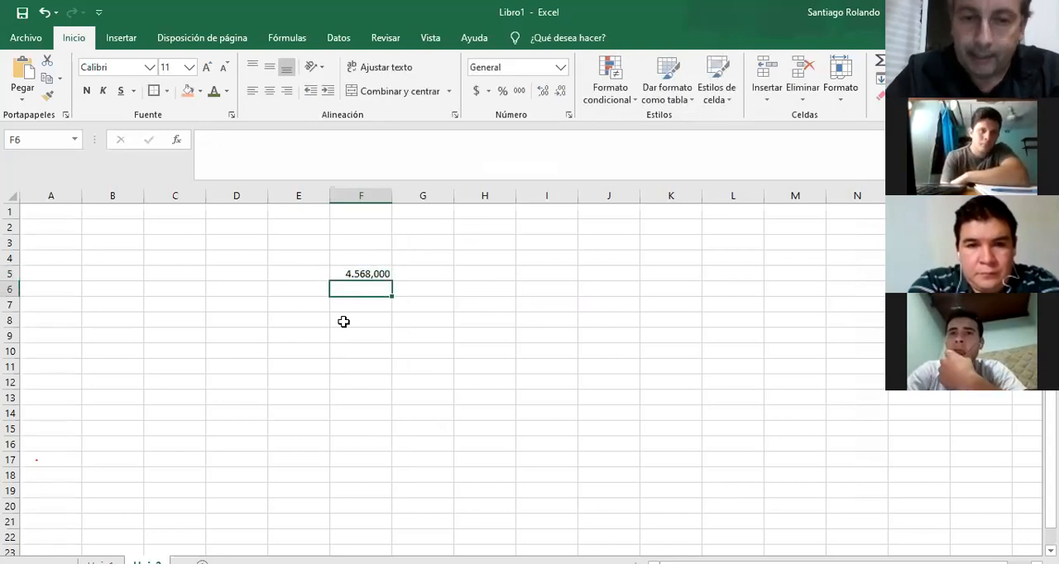
Set the number format of cell F5 to display negative numbers in red without a minus sign.
click(381, 273)
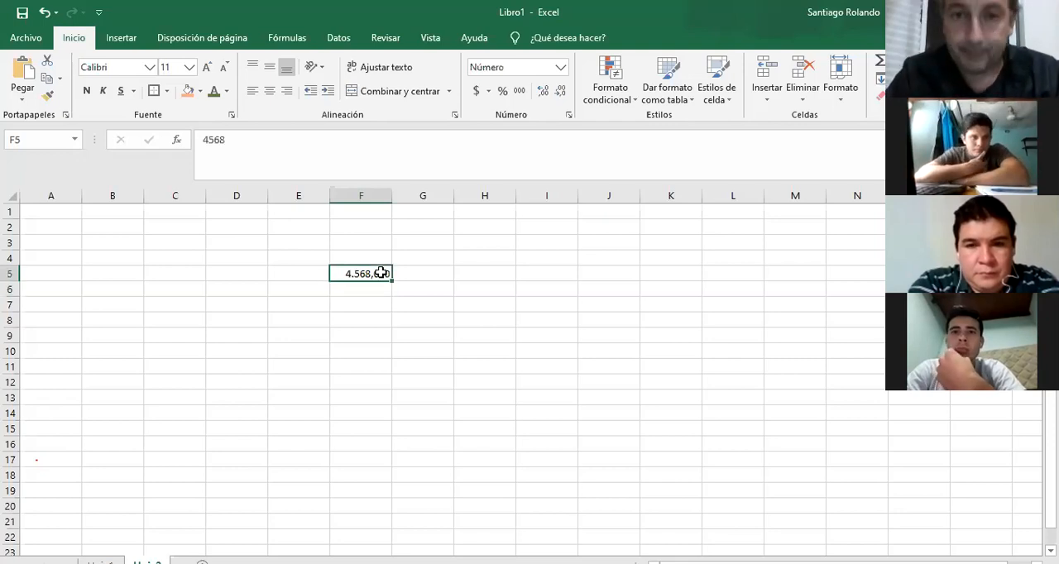
click(568, 118)
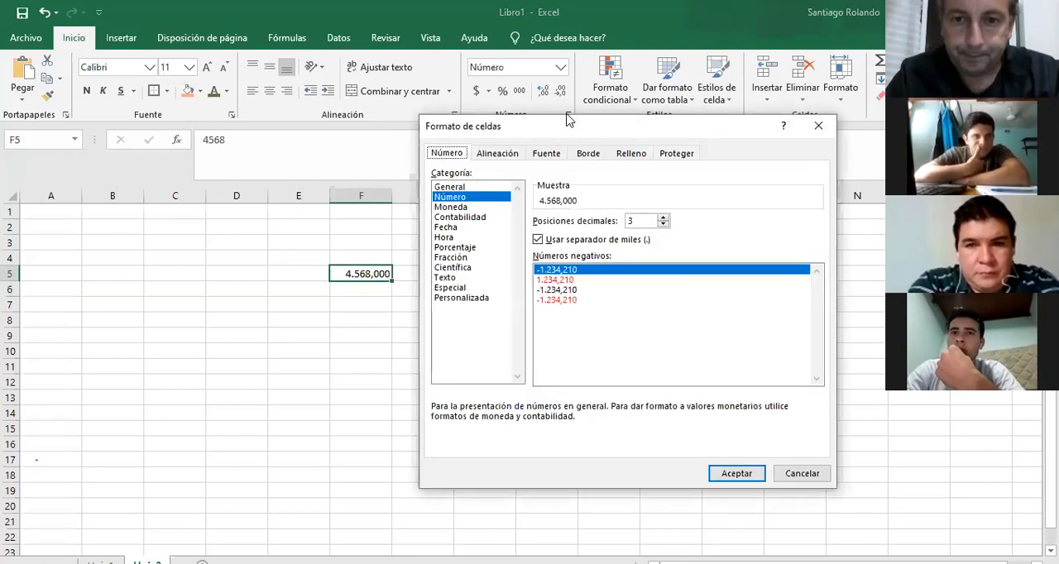
click(571, 282)
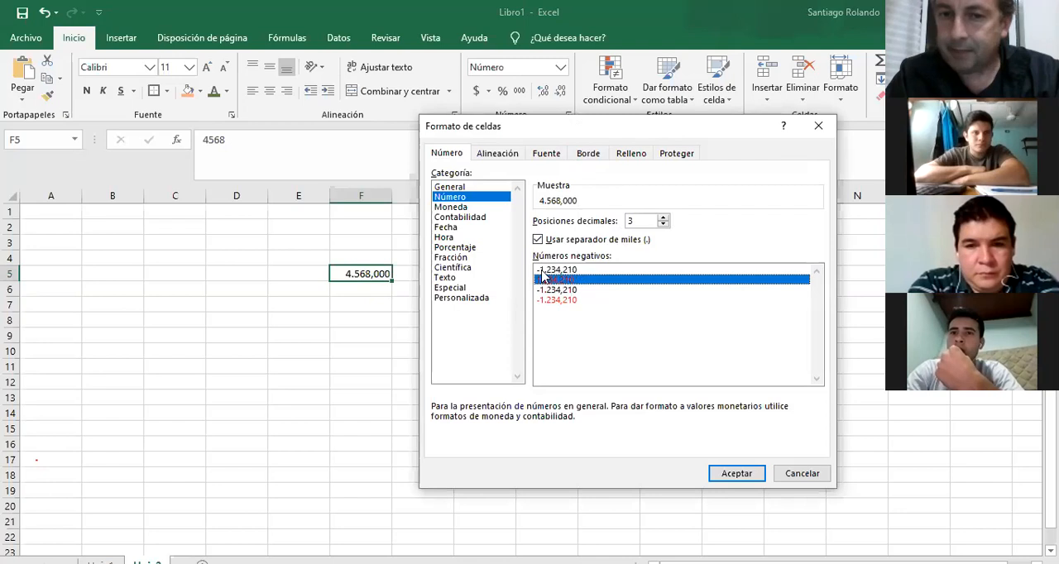
click(575, 301)
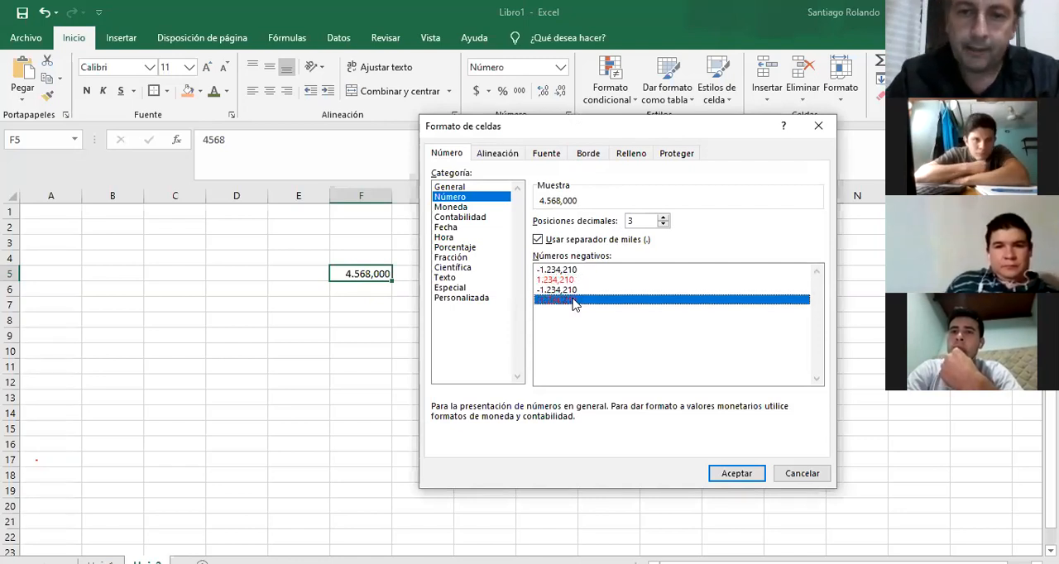
click(568, 282)
click(571, 301)
click(571, 282)
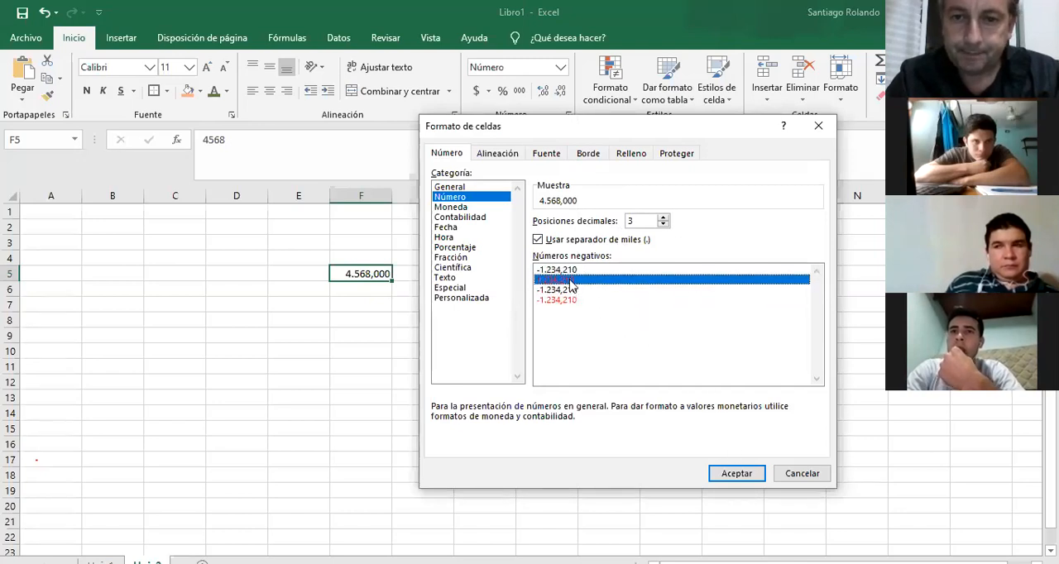
click(742, 473)
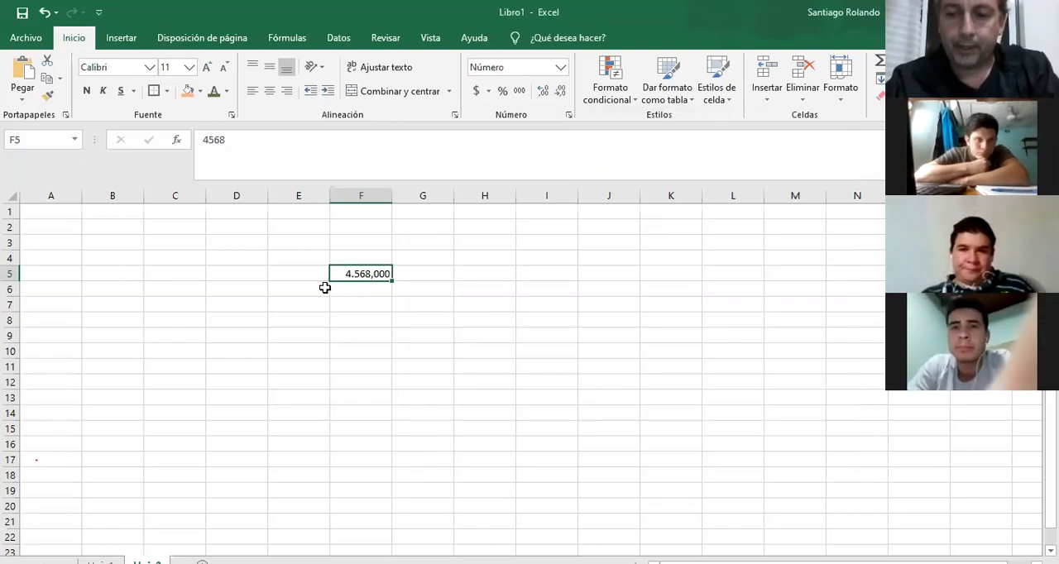
Replace the value of cell F5 with -7145.
text(-7145)
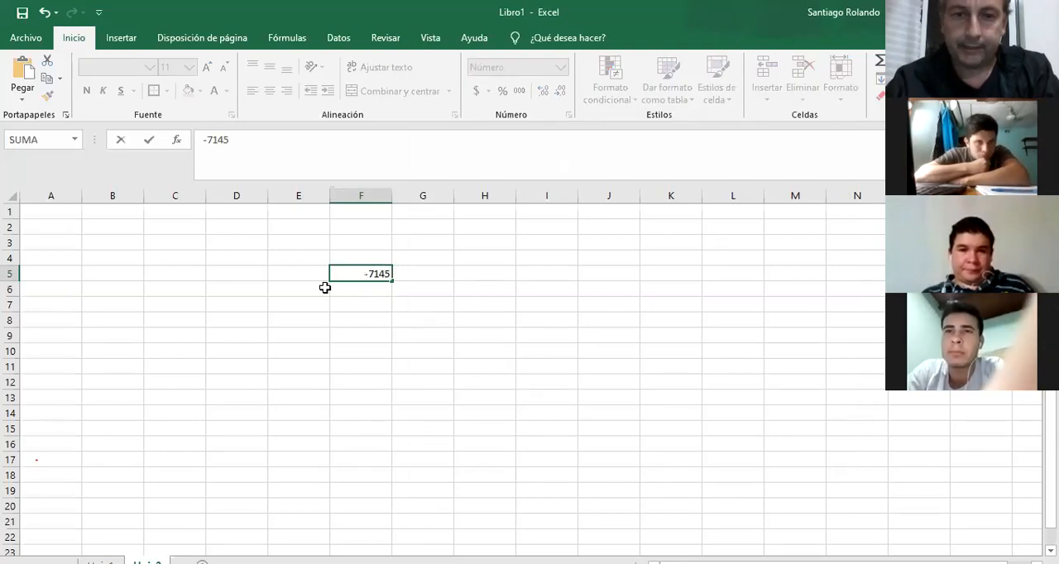
key(Return)
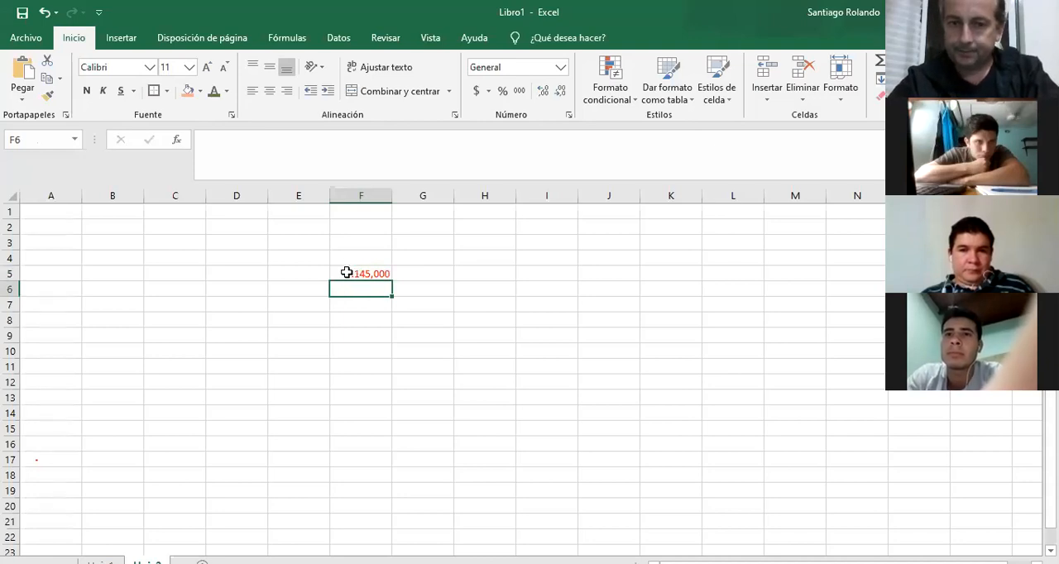
Format cell F5 as Moneda with the $ Español (Argentina) symbol.
click(391, 272)
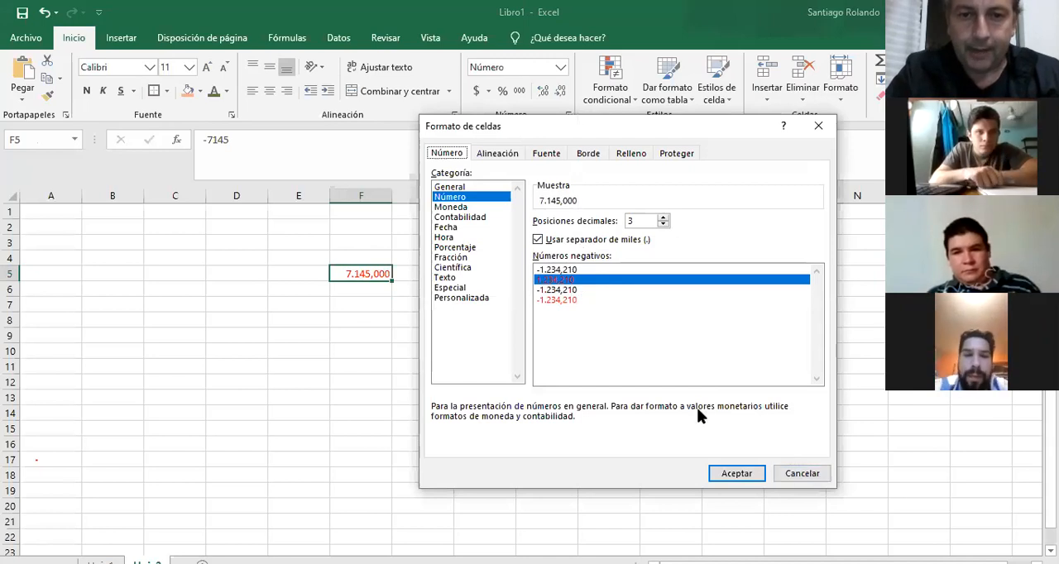
click(461, 207)
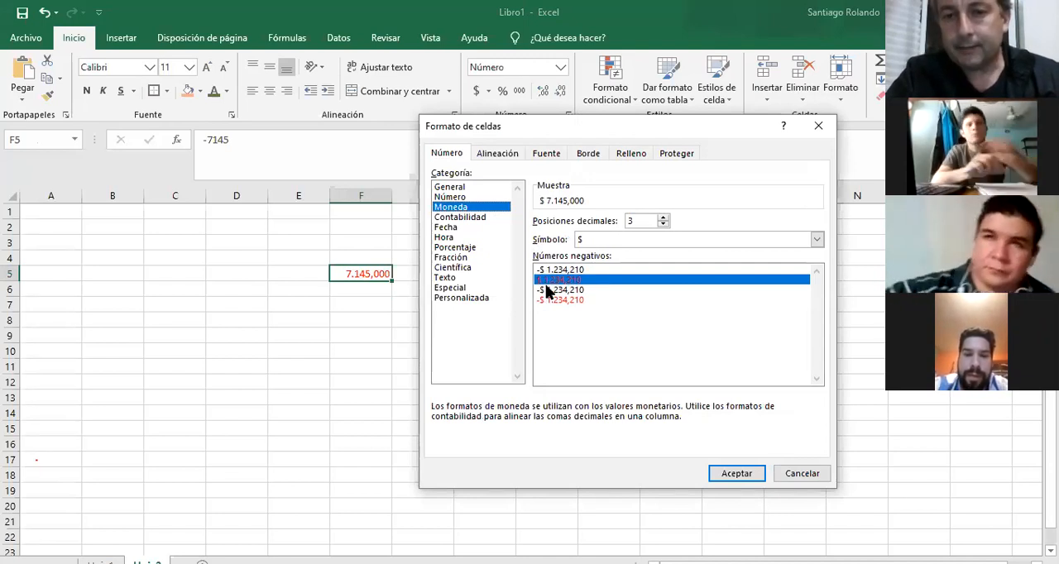
click(650, 239)
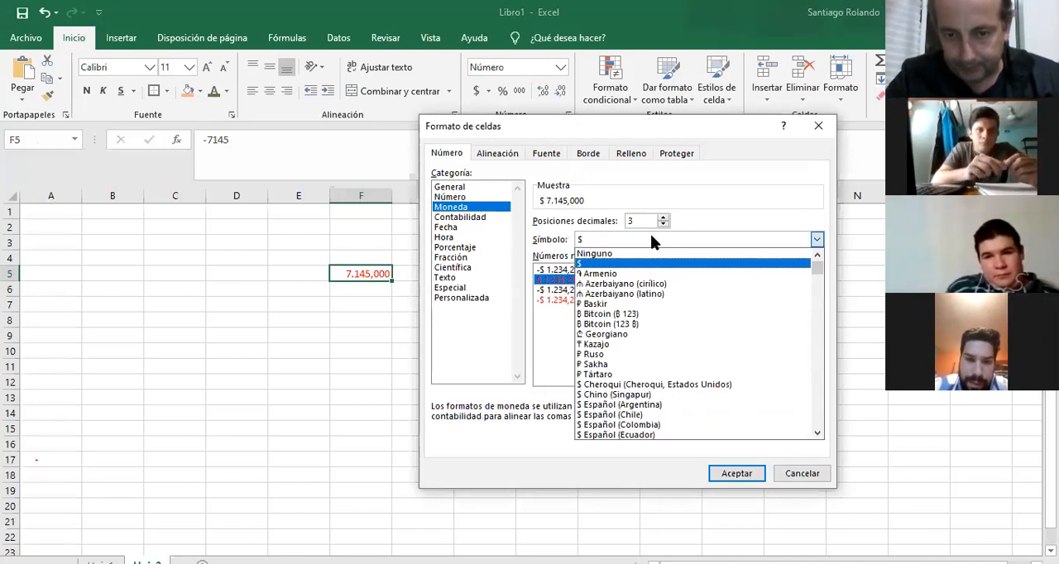
click(663, 406)
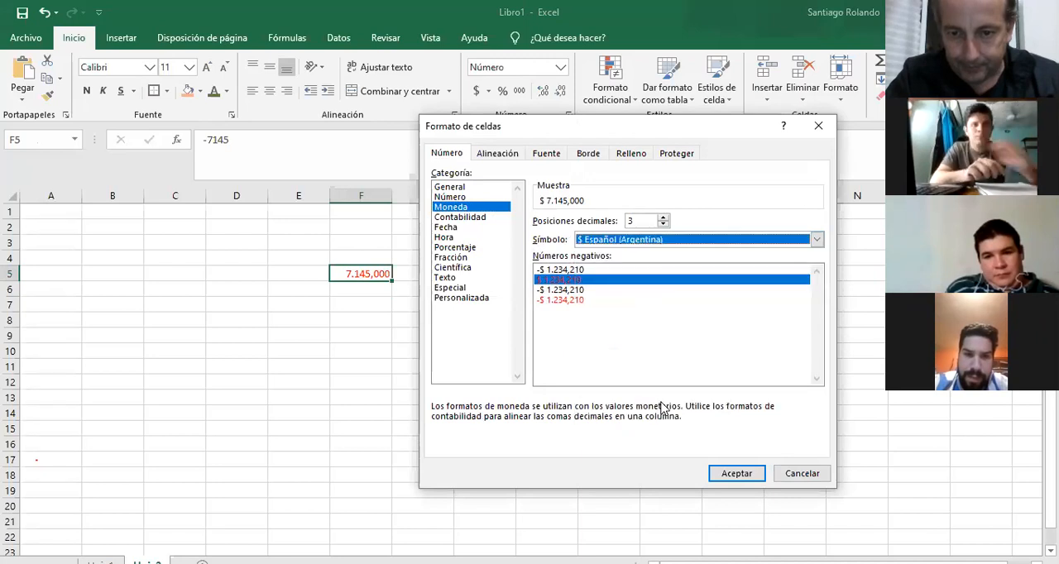
click(748, 477)
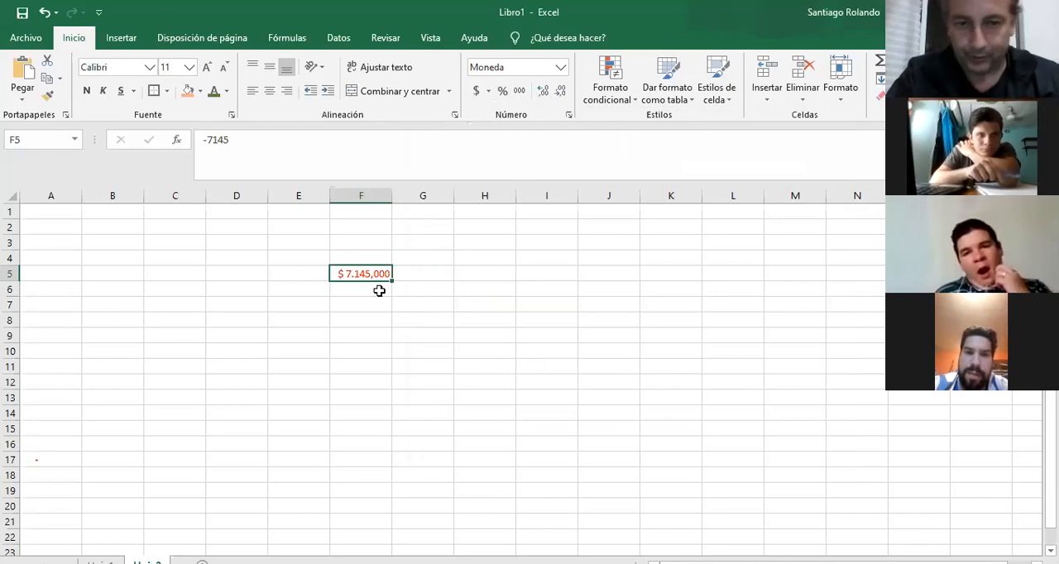
click(570, 115)
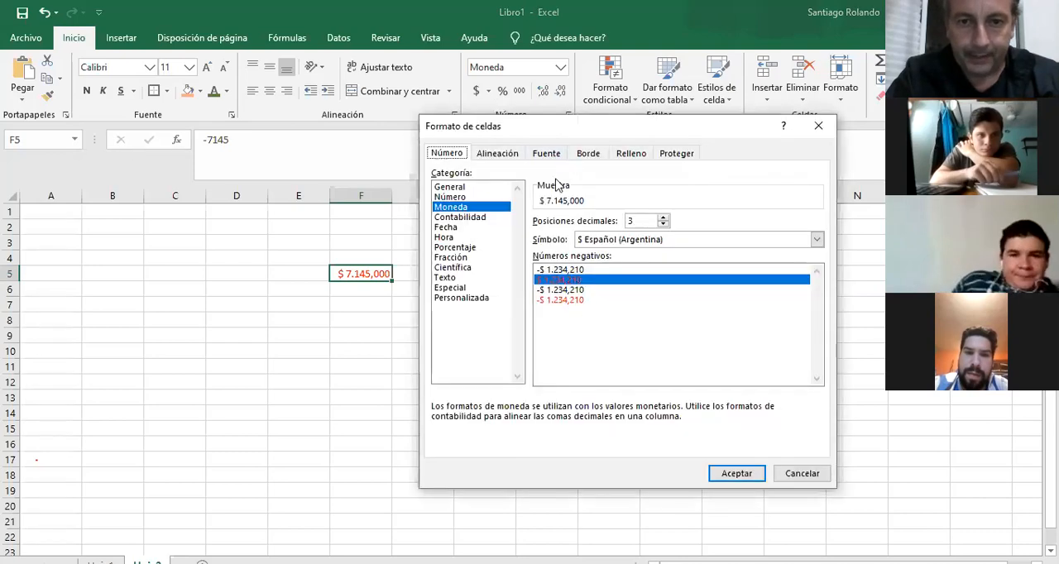
click(486, 222)
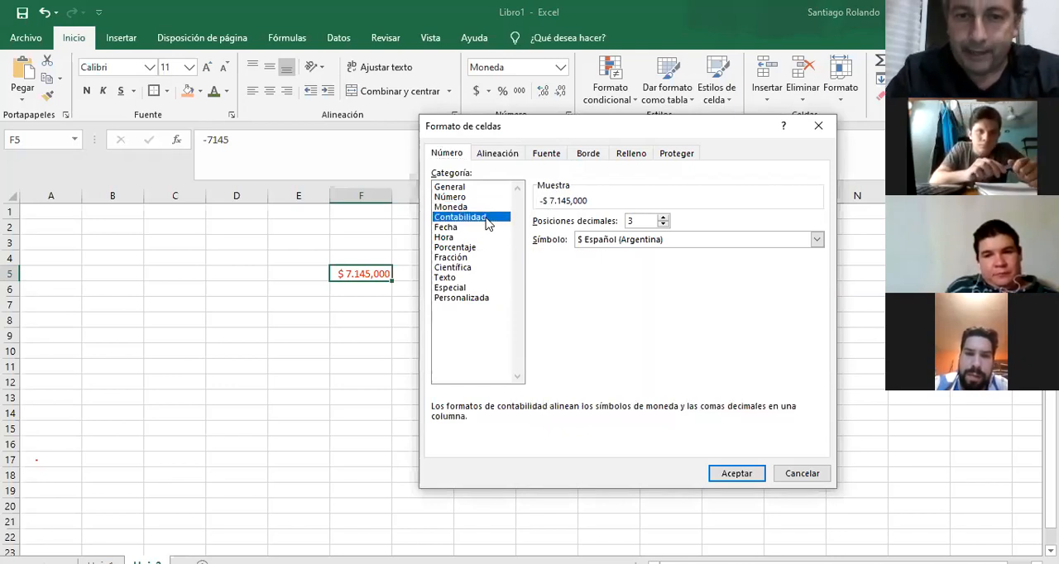
click(797, 480)
Enter the values 12, 15, 131 and 18 in cells C6 to C9.
click(170, 283)
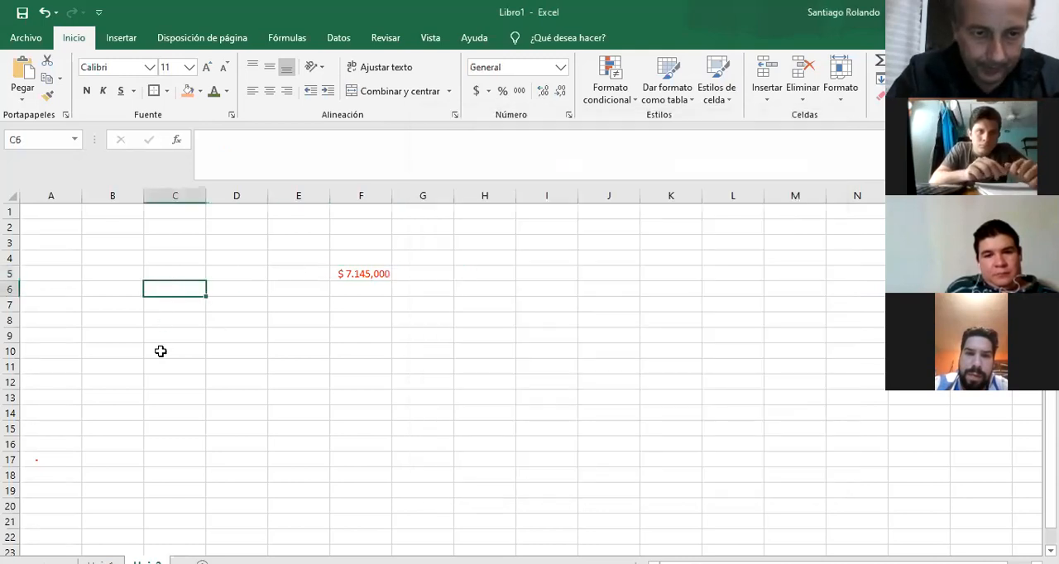
text(12)
key(Return)
text(15)
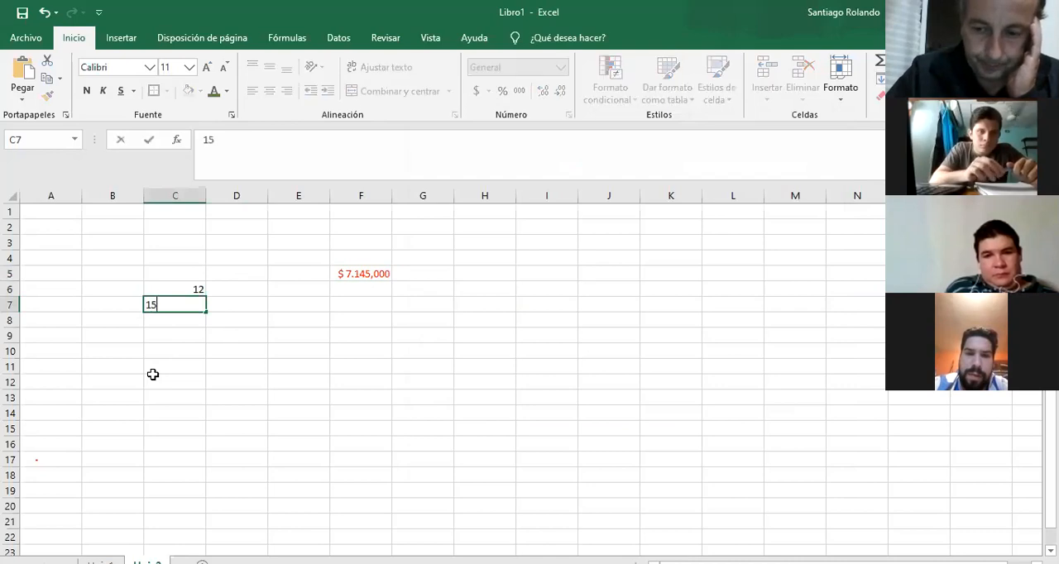
key(Return)
text(131)
key(Return)
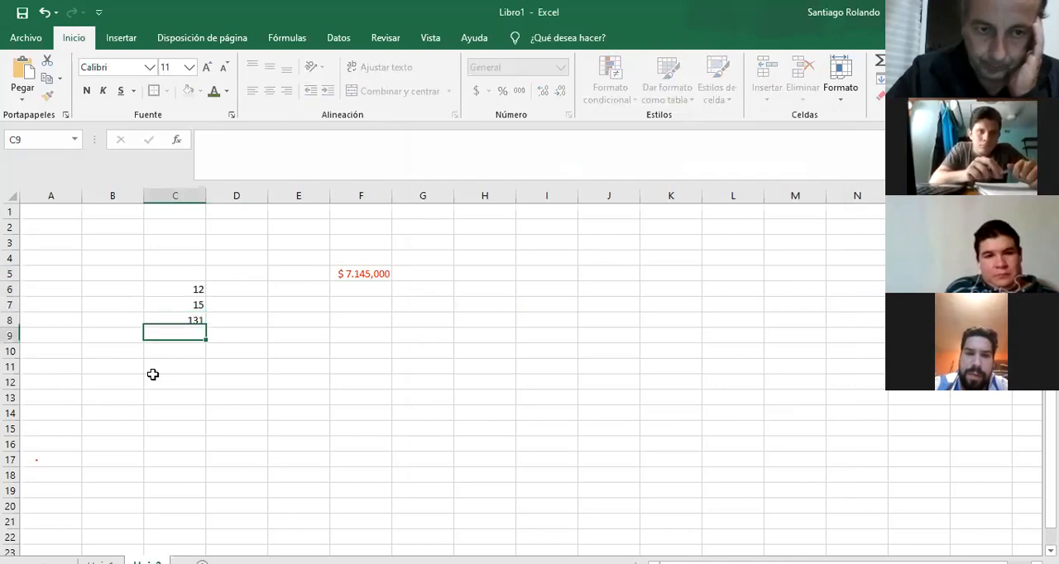
text(18)
key(Return)
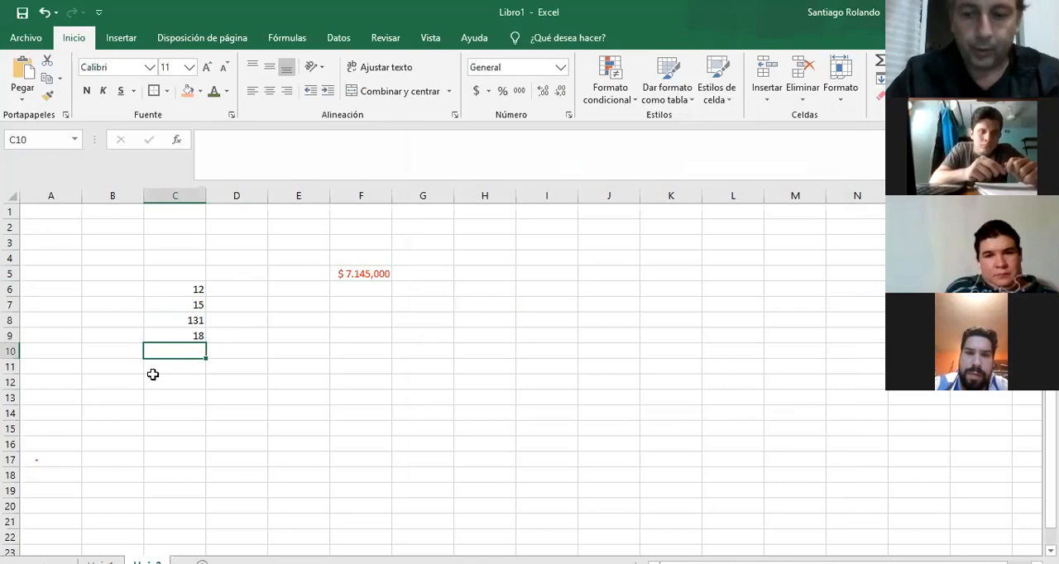
Enter the values 15, 47, 78 and 89 in cells E6 to E9.
key(Right)
key(Right)
key(Up)
key(Up)
key(Up)
key(Up)
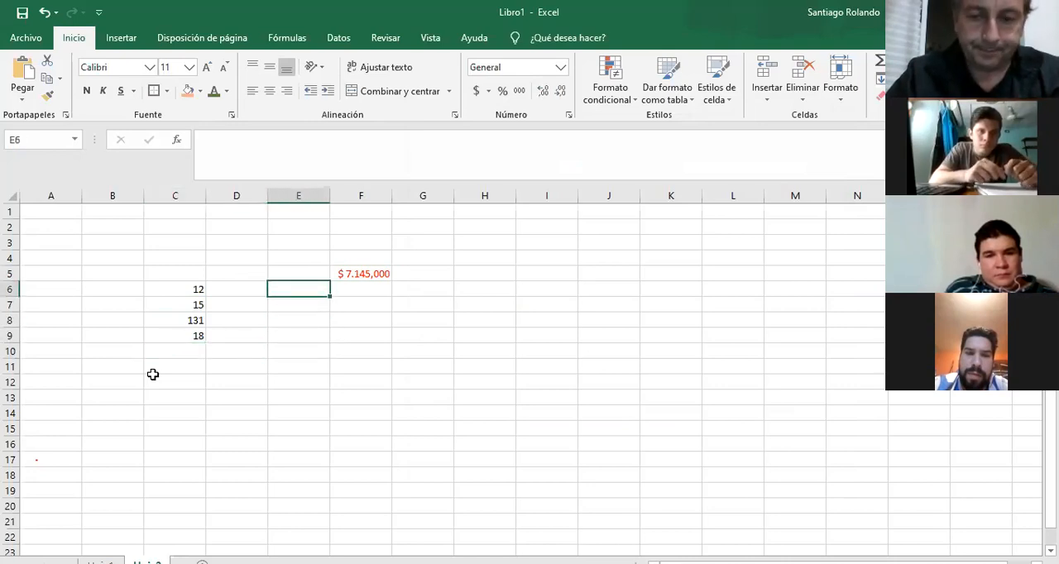
text(15)
key(Return)
text(47)
key(Return)
text(78)
key(Return)
text(89)
key(Return)
Format cells C6 to C9 as Moneda with 2 decimal places and the $ symbol.
drag(171, 287, 176, 335)
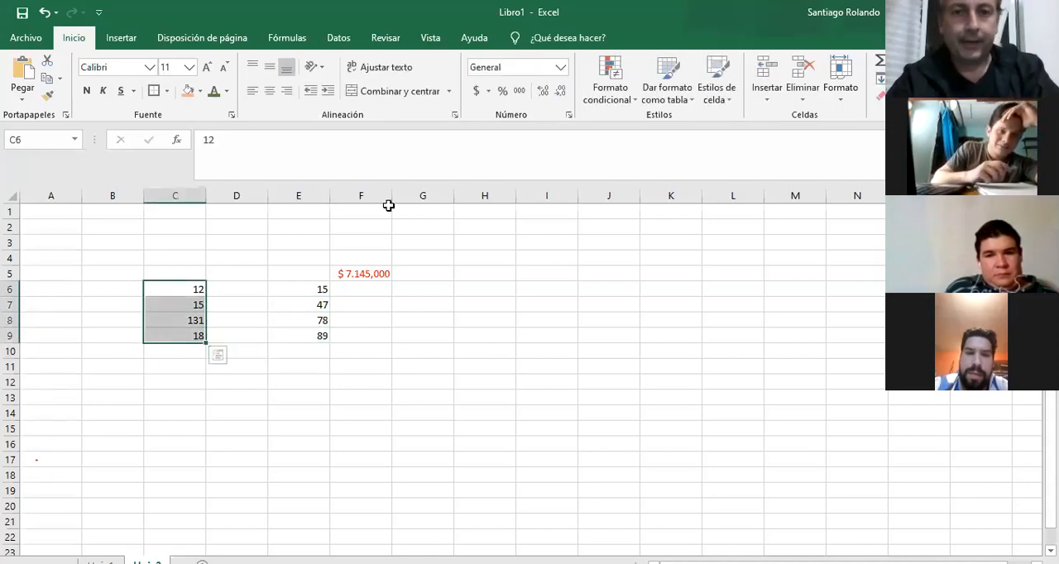
click(568, 115)
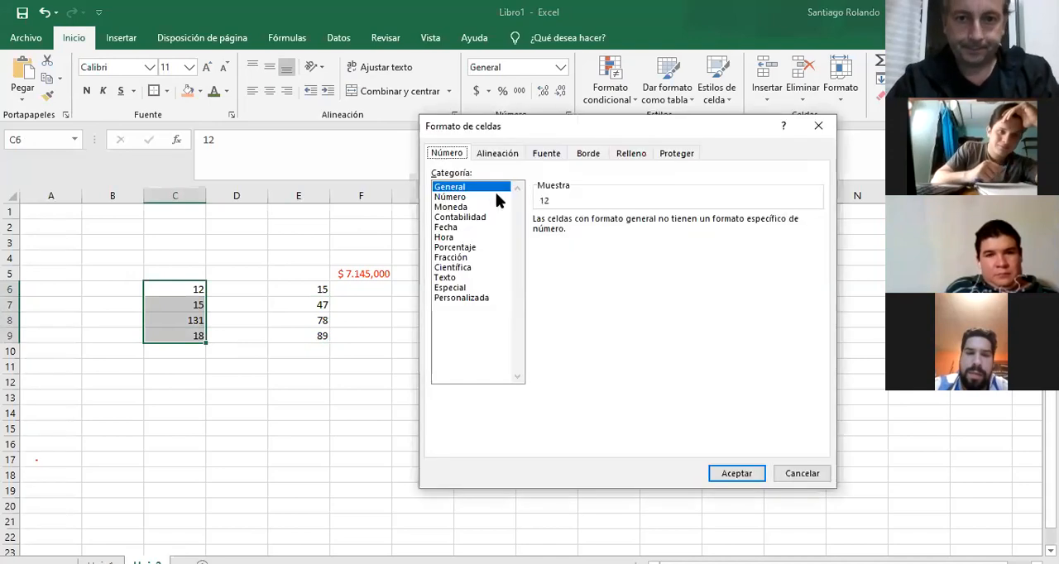
click(464, 207)
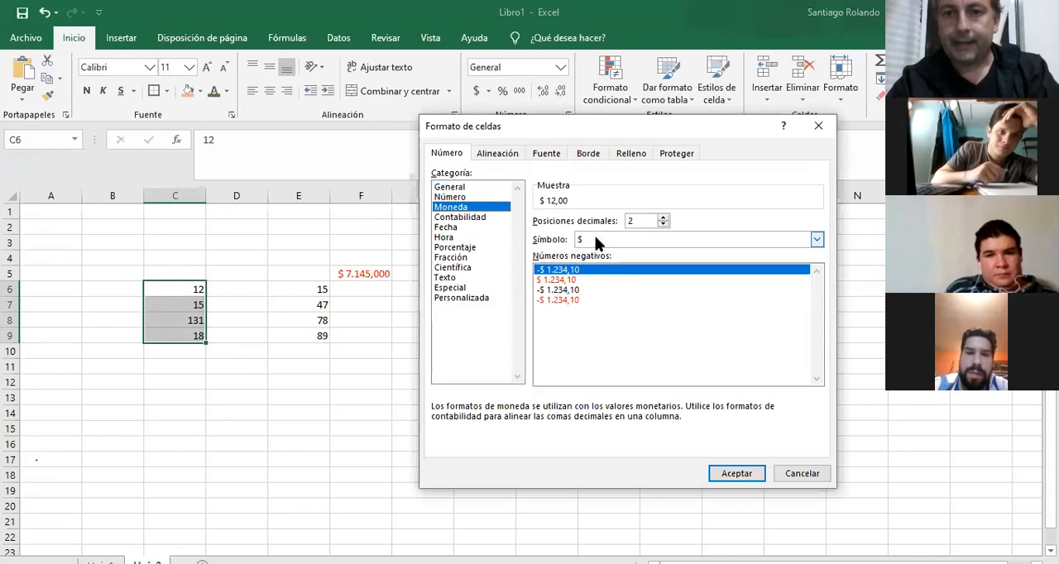
click(729, 473)
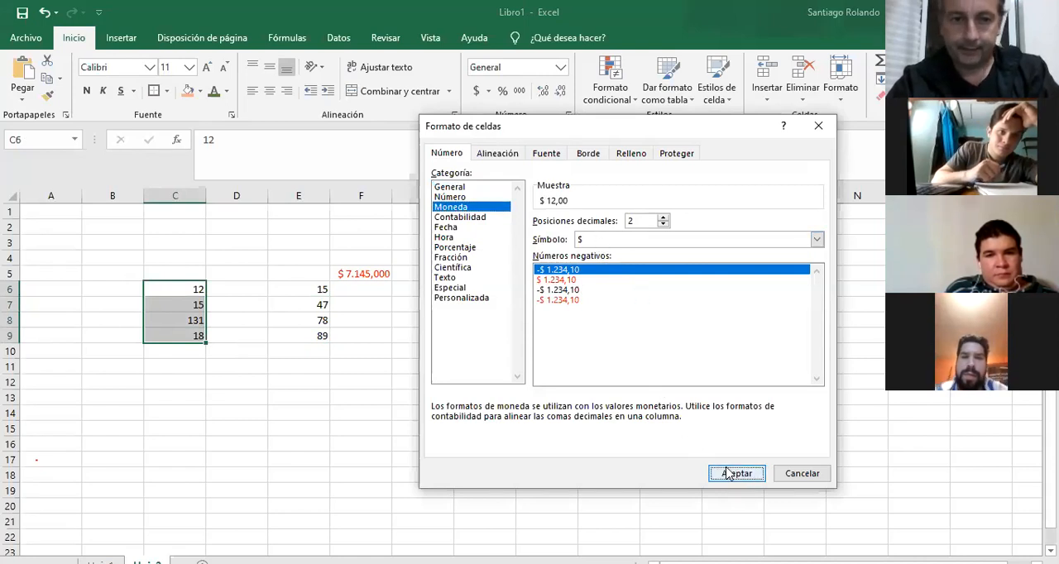
Format cells E6 to E9 as Contabilidad with 2 decimal places and the $ symbol.
drag(320, 289, 316, 337)
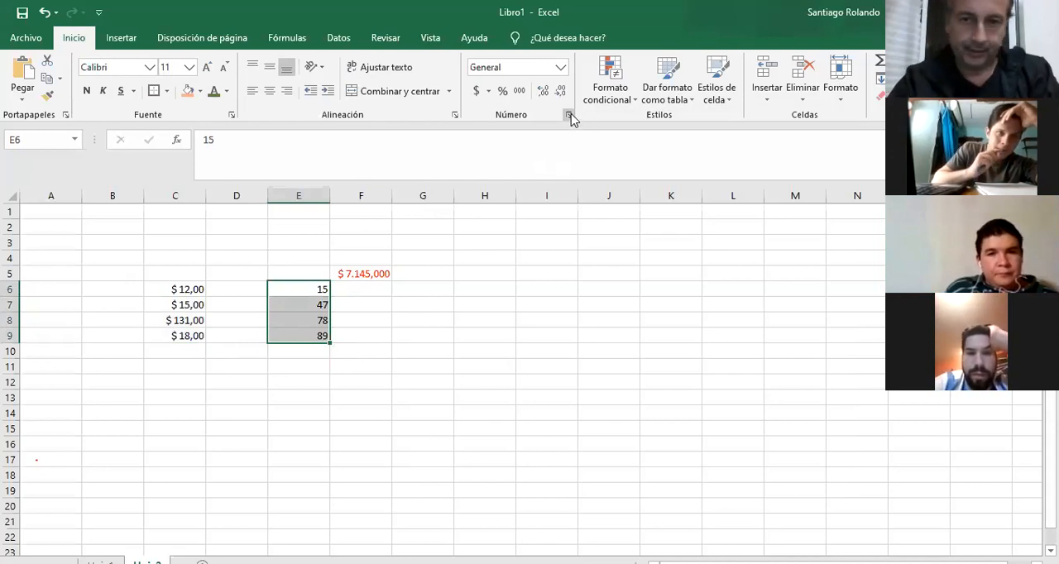
click(569, 116)
click(459, 216)
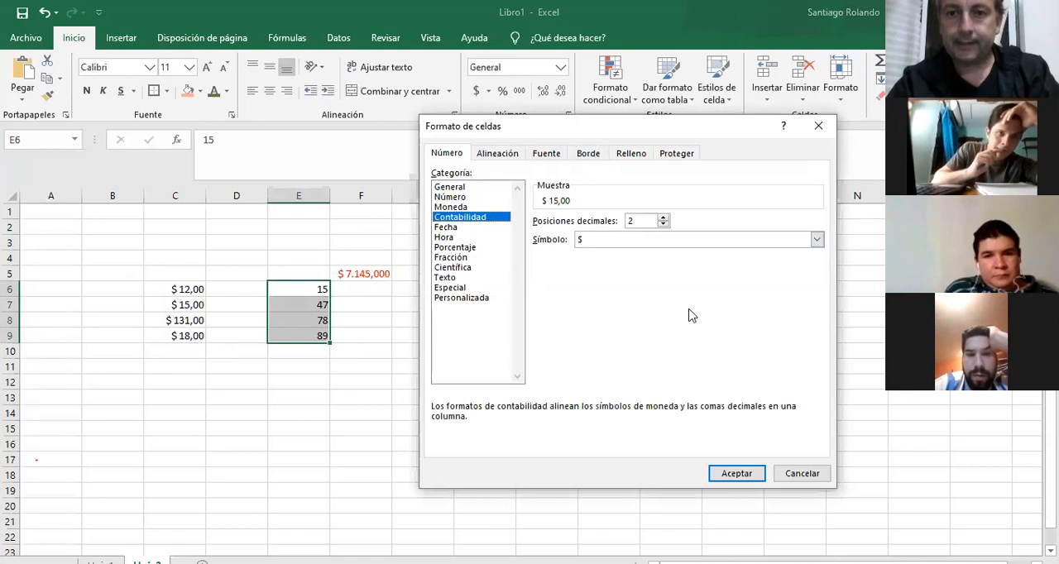
click(738, 474)
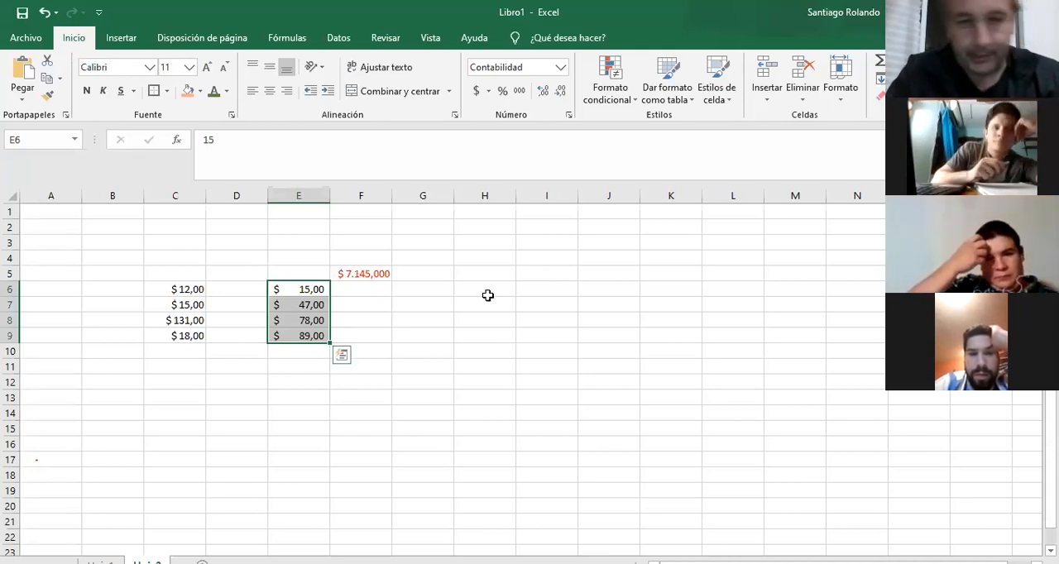
Format cell I6 as Fecha with the type *14/3/2012 and the Español (Argentina) locale.
click(532, 292)
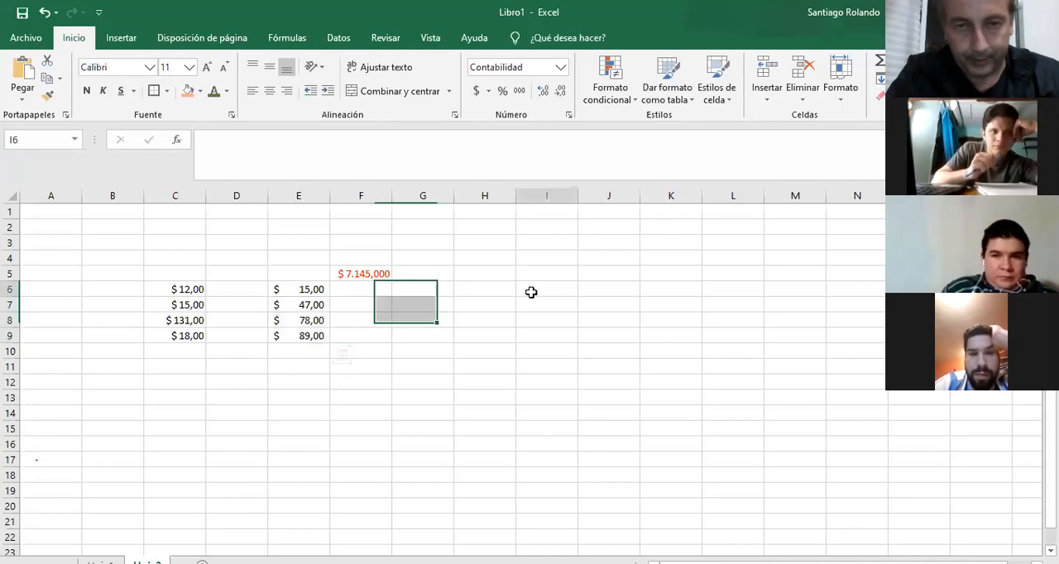
click(568, 117)
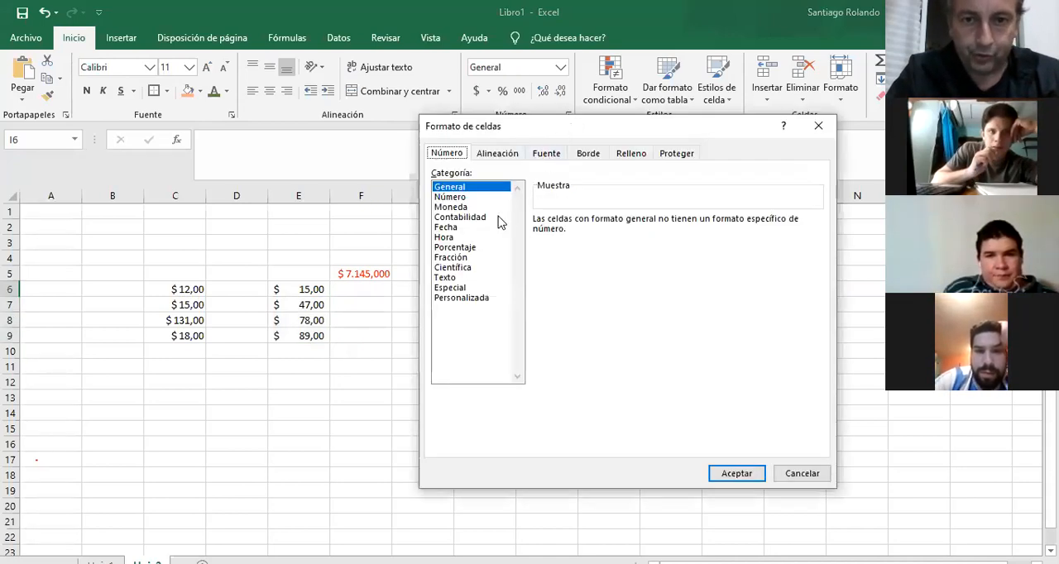
click(459, 229)
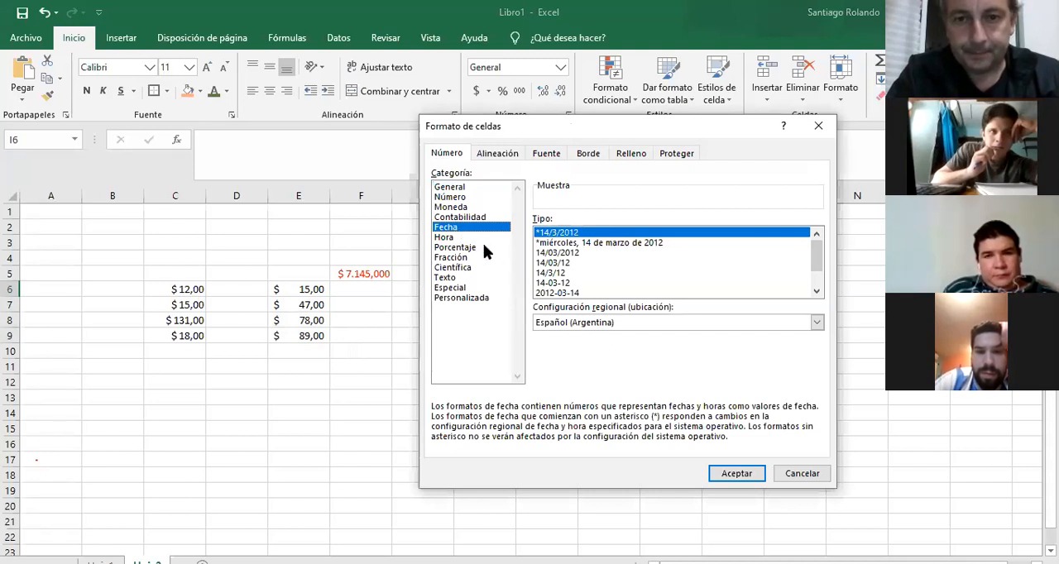
click(453, 237)
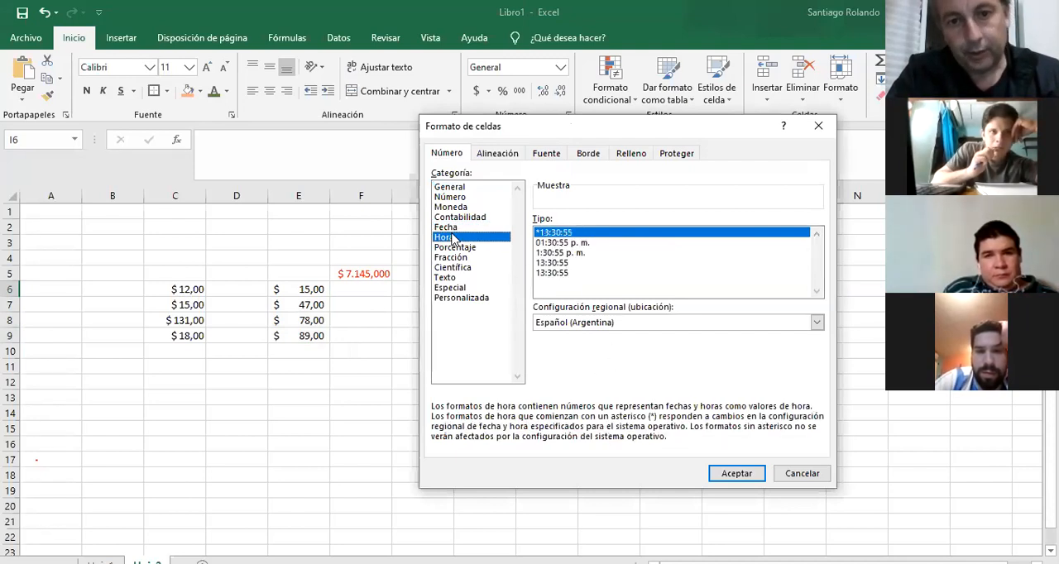
click(447, 227)
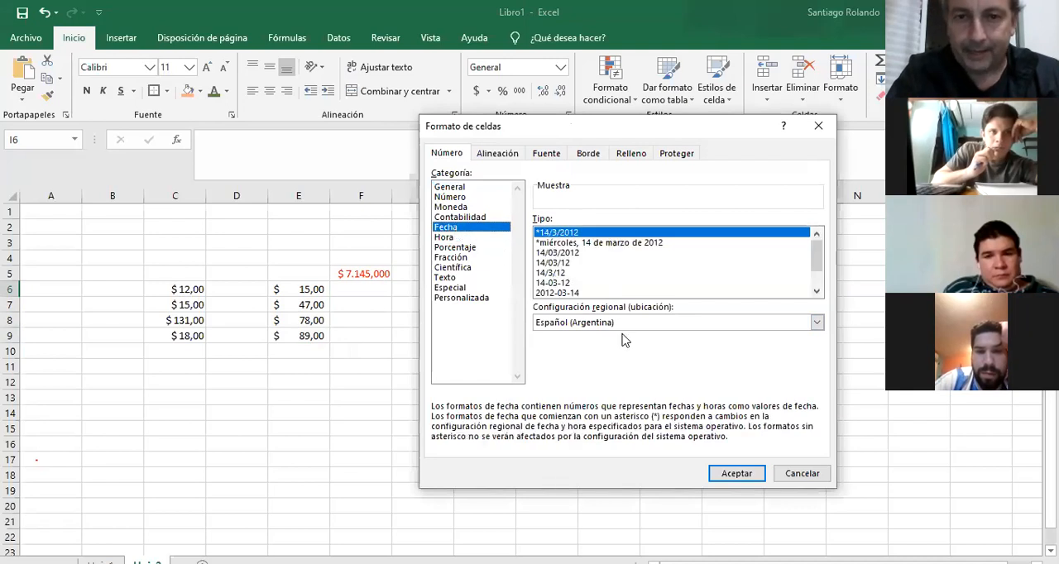
click(735, 474)
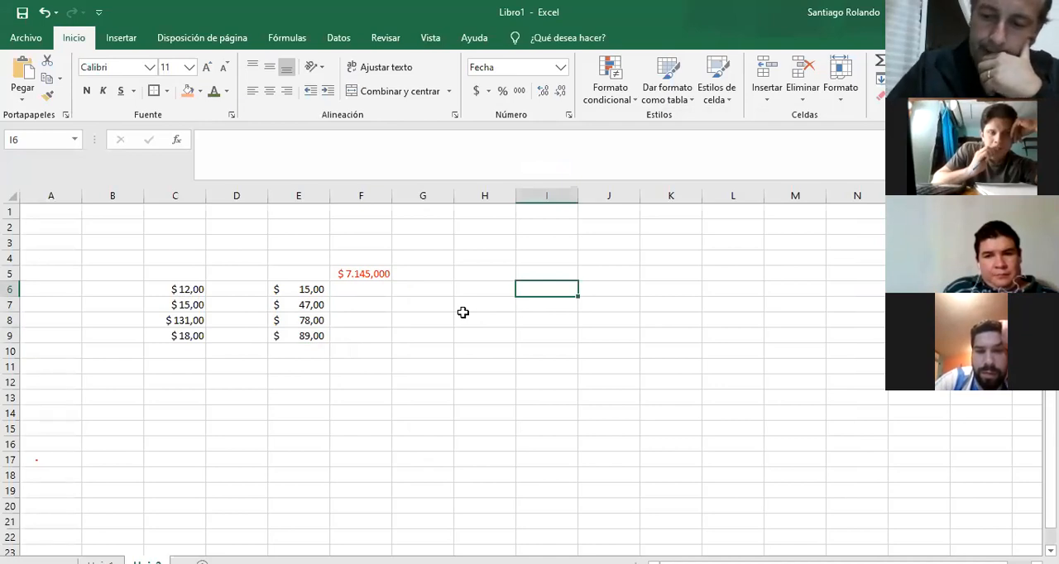
Enter the date 16/4/20 in cell I6 and give it the long date type *miércoles, 14 de marzo de 2012.
text(16/)
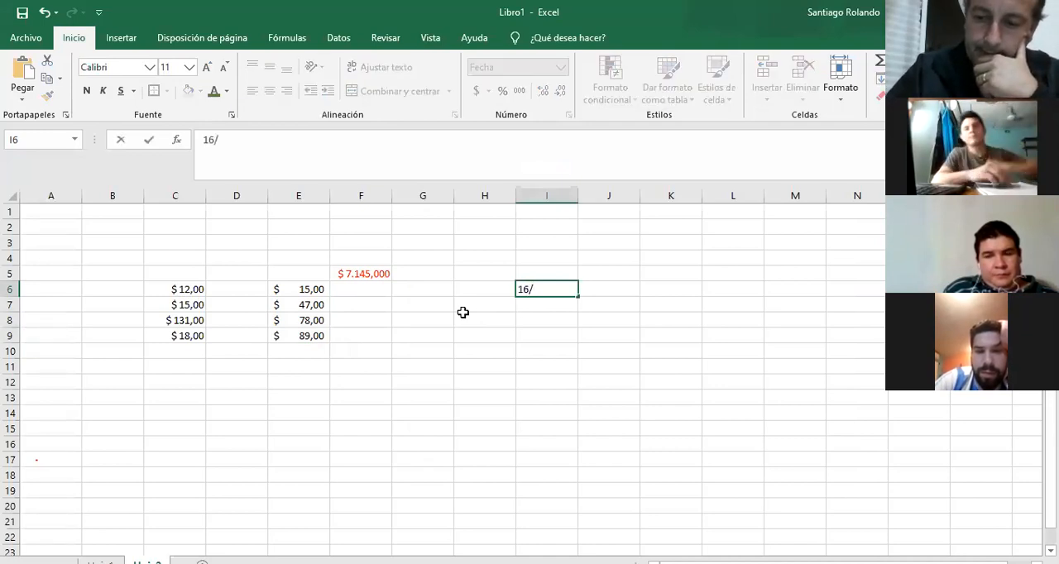
text(4/20)
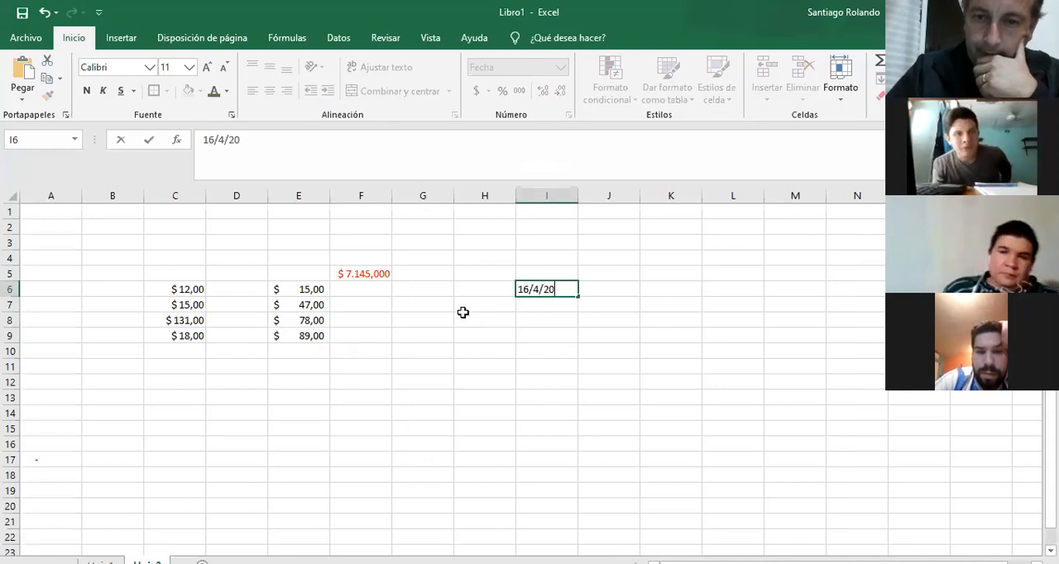
key(Return)
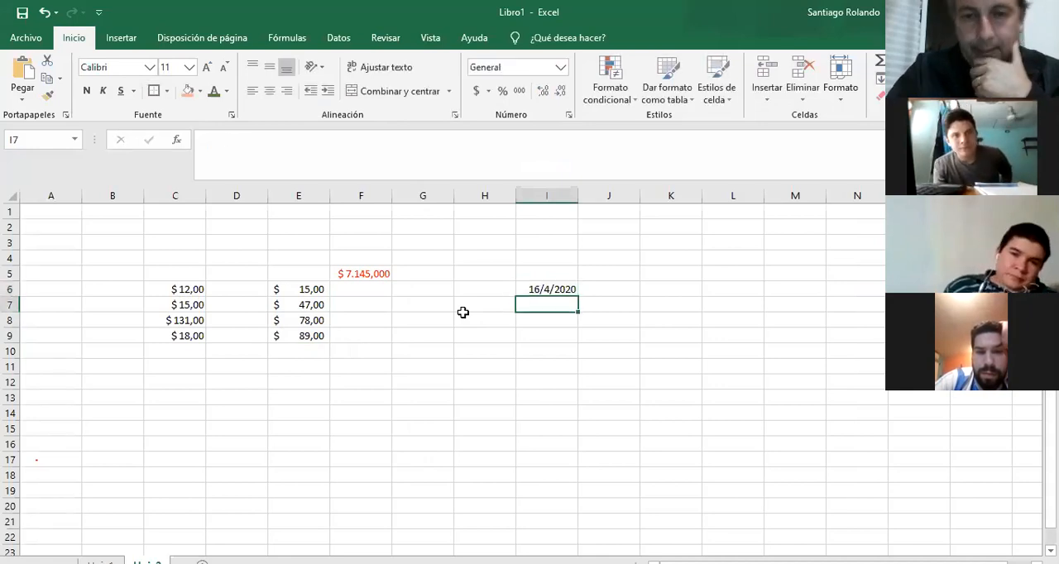
click(546, 288)
right_click(546, 288)
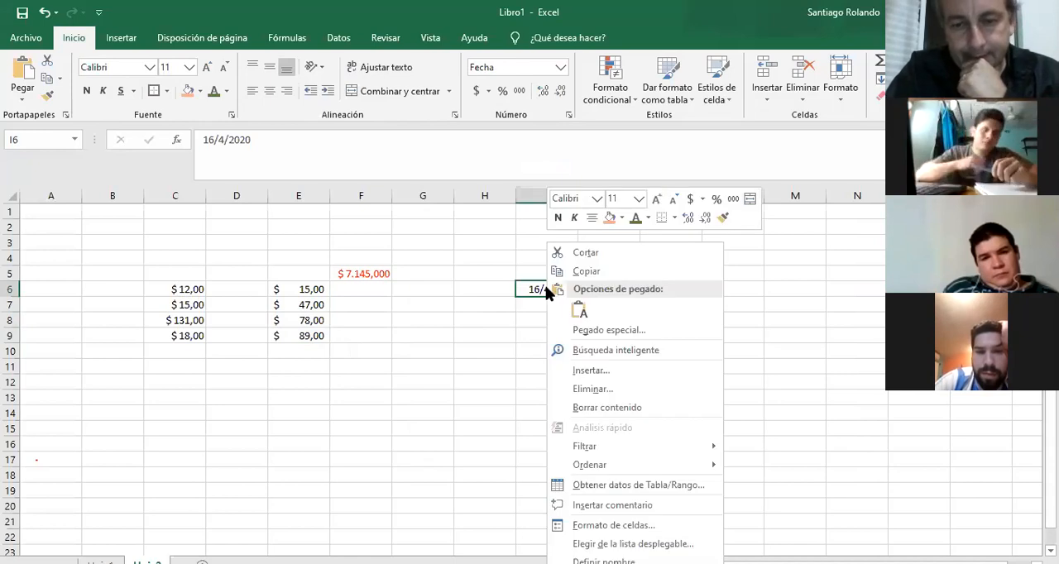
click(570, 115)
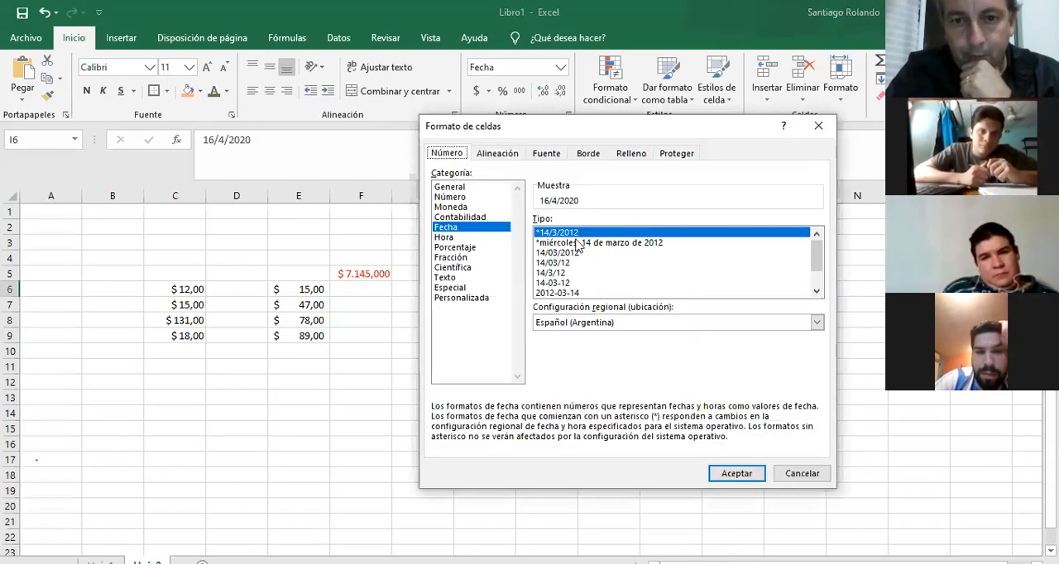
click(584, 242)
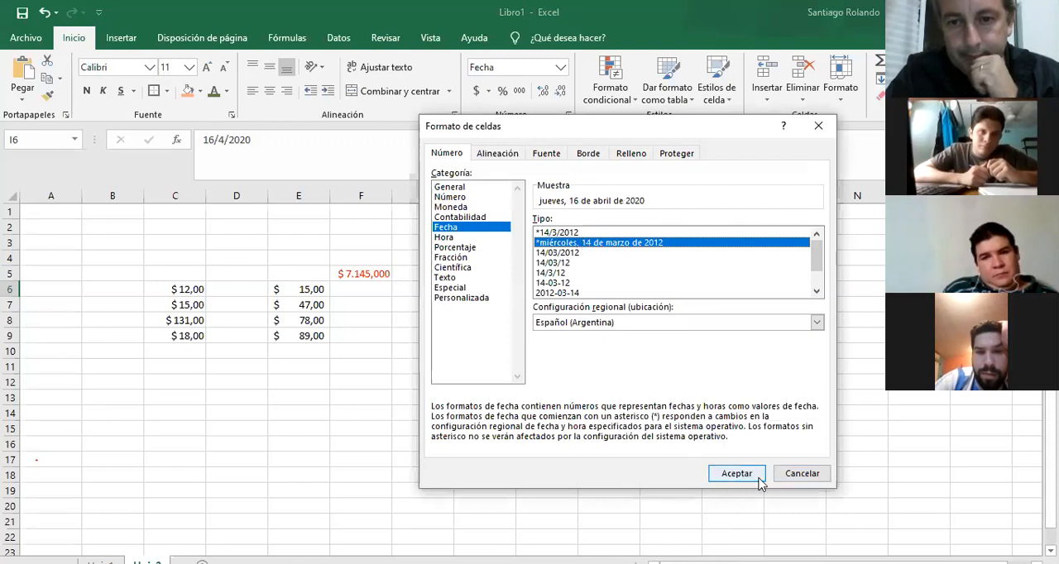
click(728, 477)
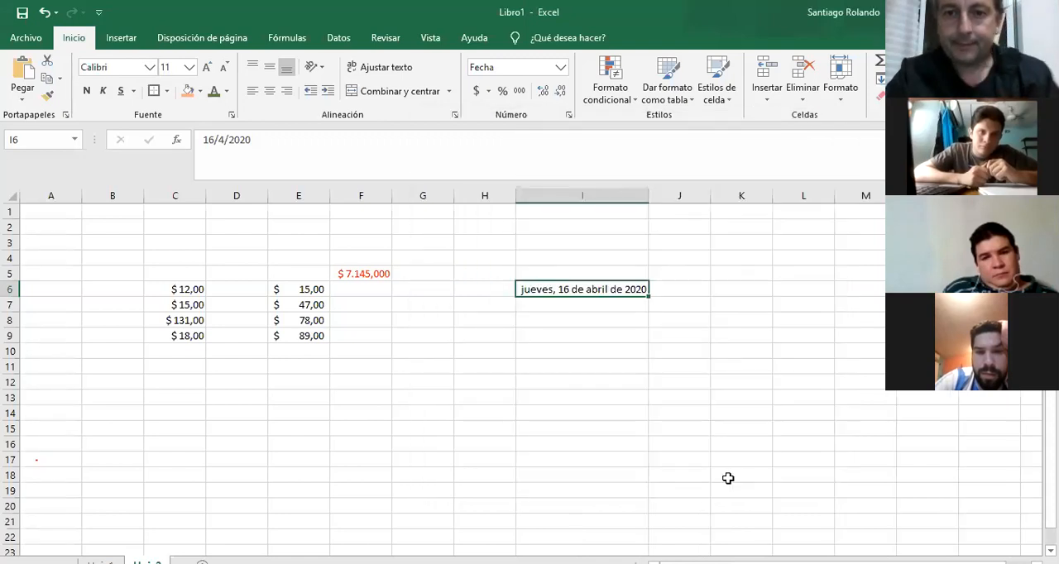
Replace the date in cell I6 with 20/4/89.
drag(599, 286, 591, 362)
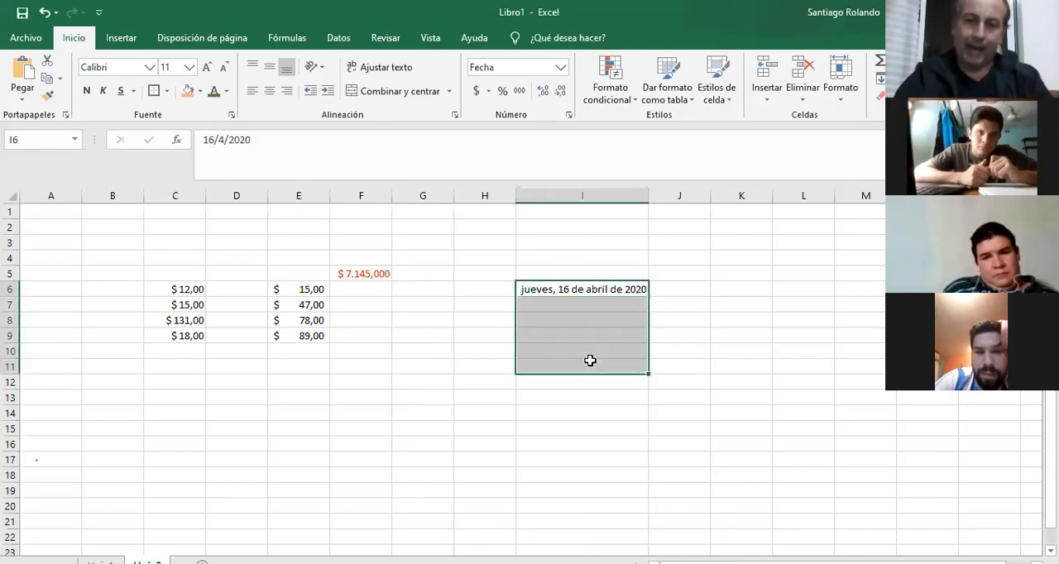
click(590, 285)
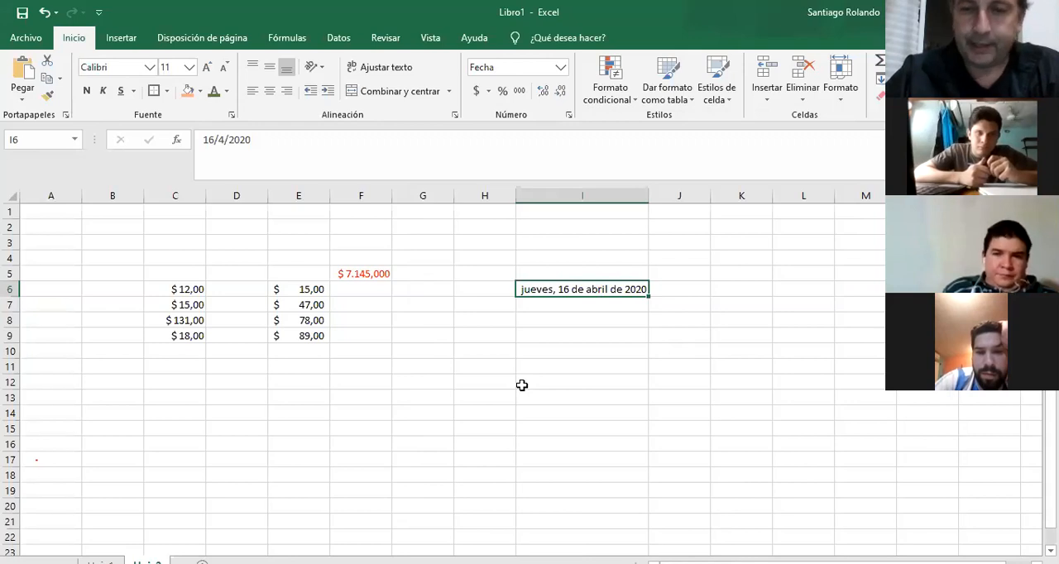
text(20/40)
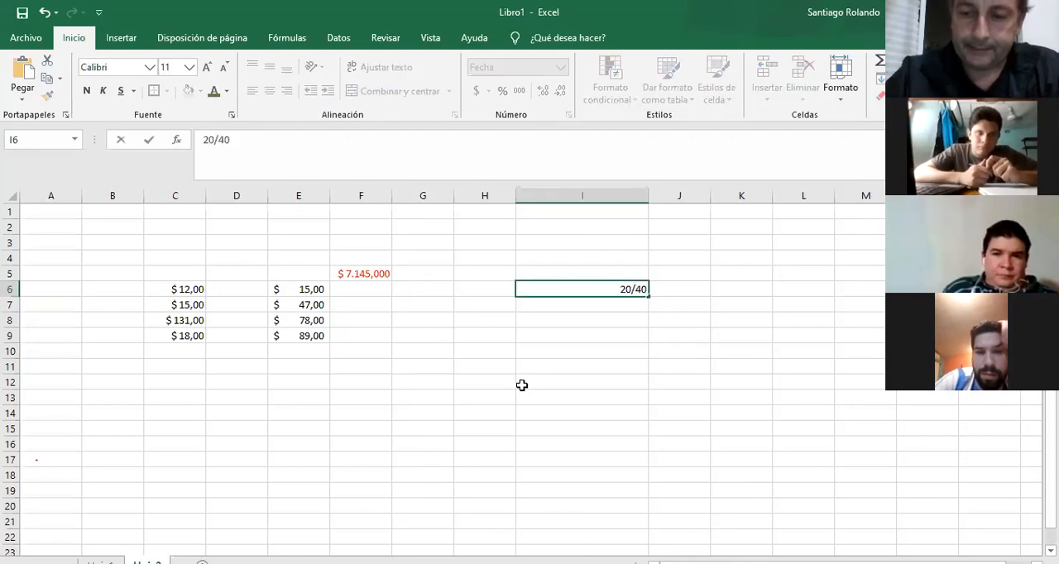
key(BackSpace)
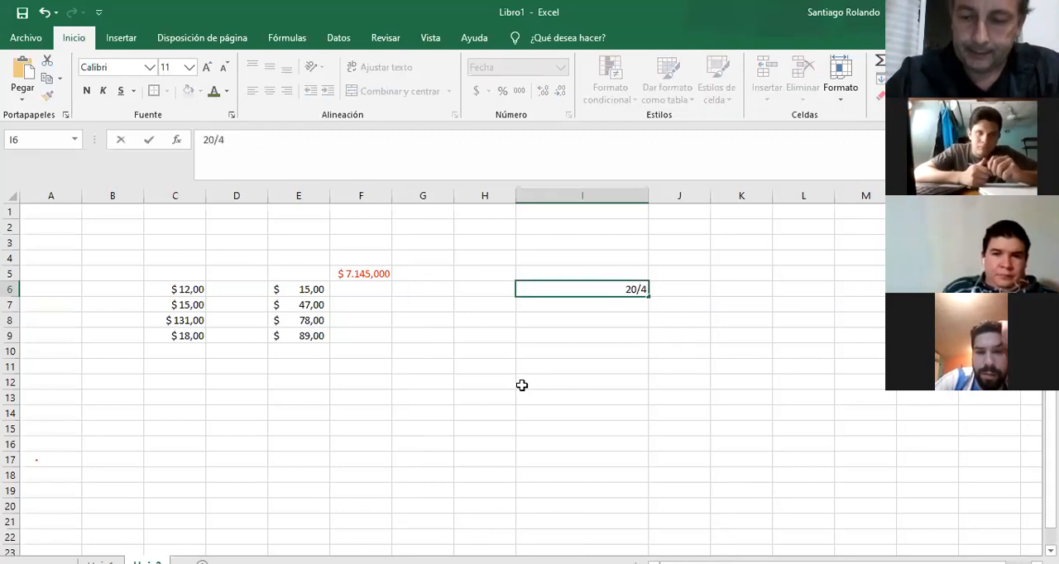
text(/)
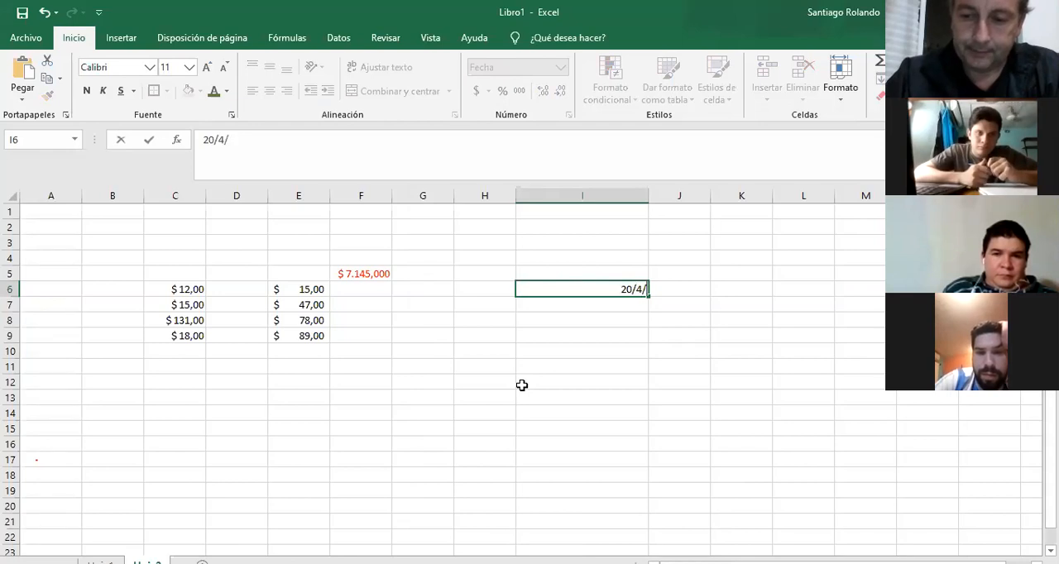
text(89)
key(Return)
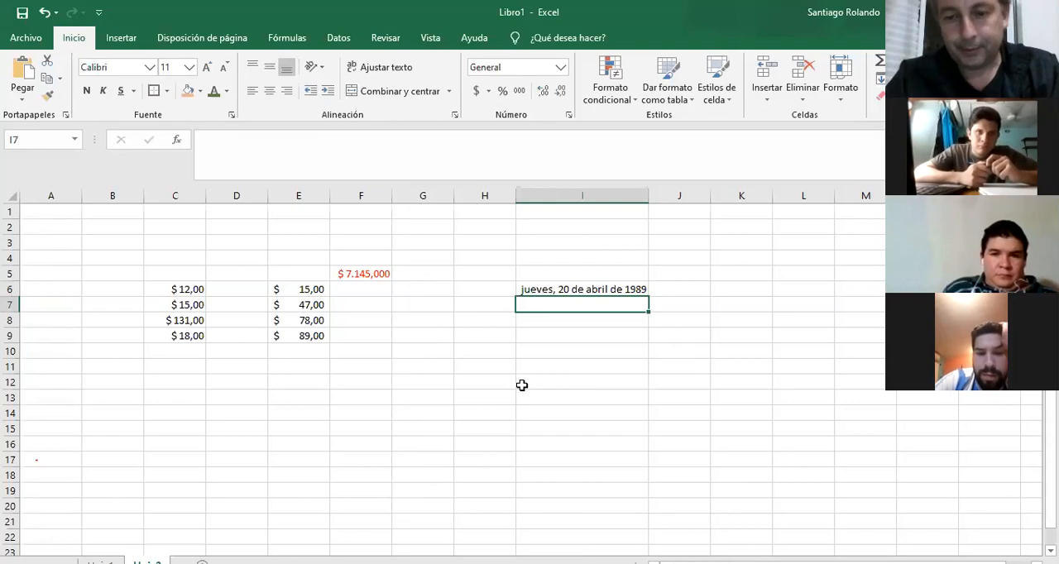
Change the date in cell I6 to 19/5/1985.
key(Up)
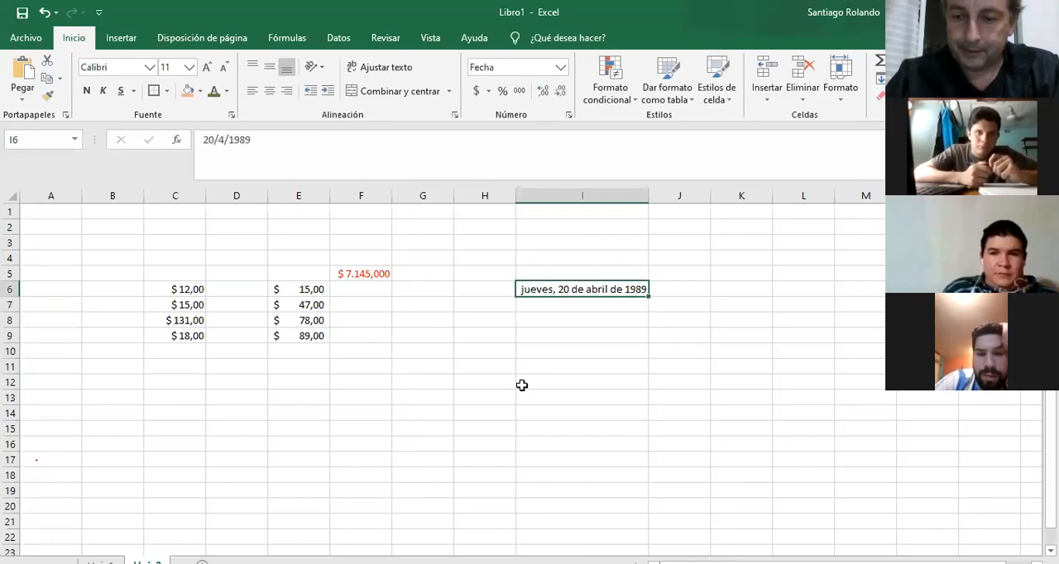
text(19/)
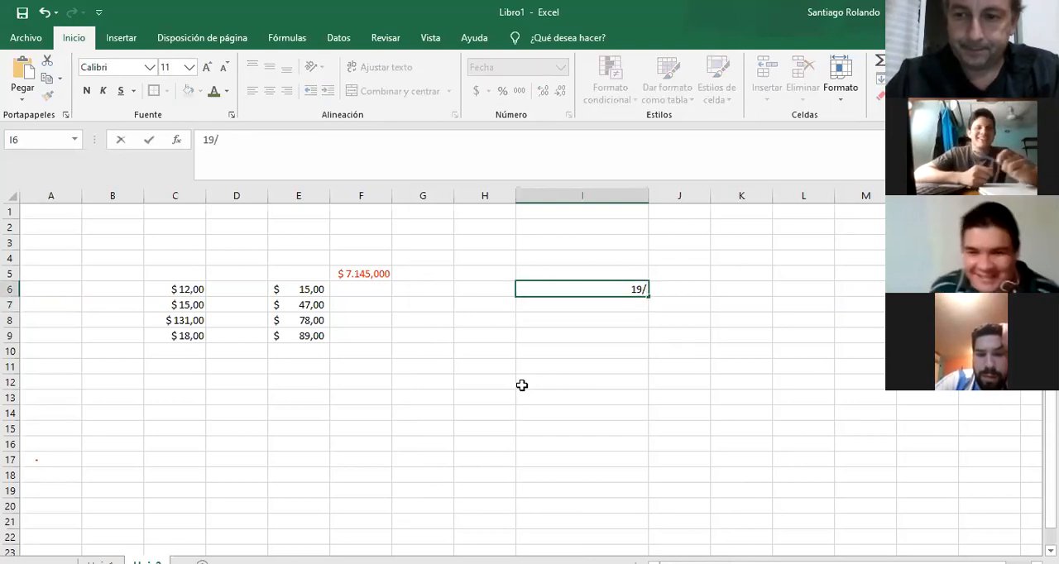
text(5)
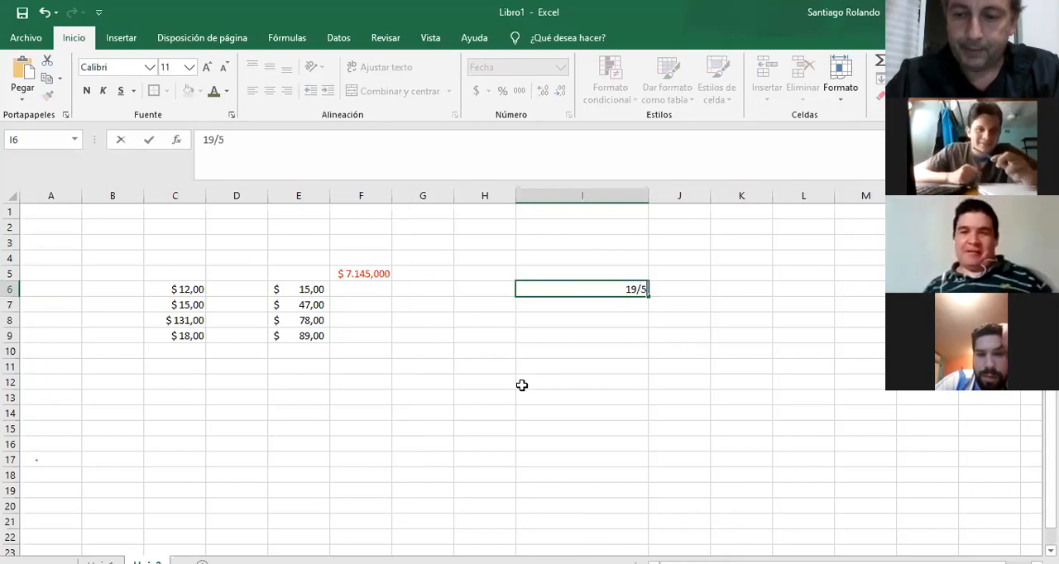
text(/)
text(85)
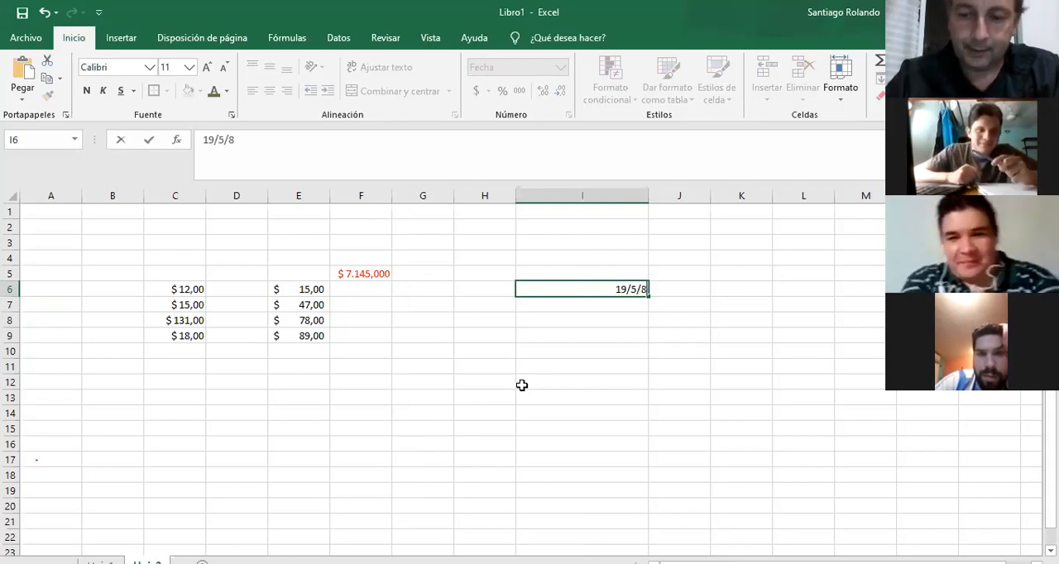
key(BackSpace)
key(BackSpace)
text(1985)
key(Return)
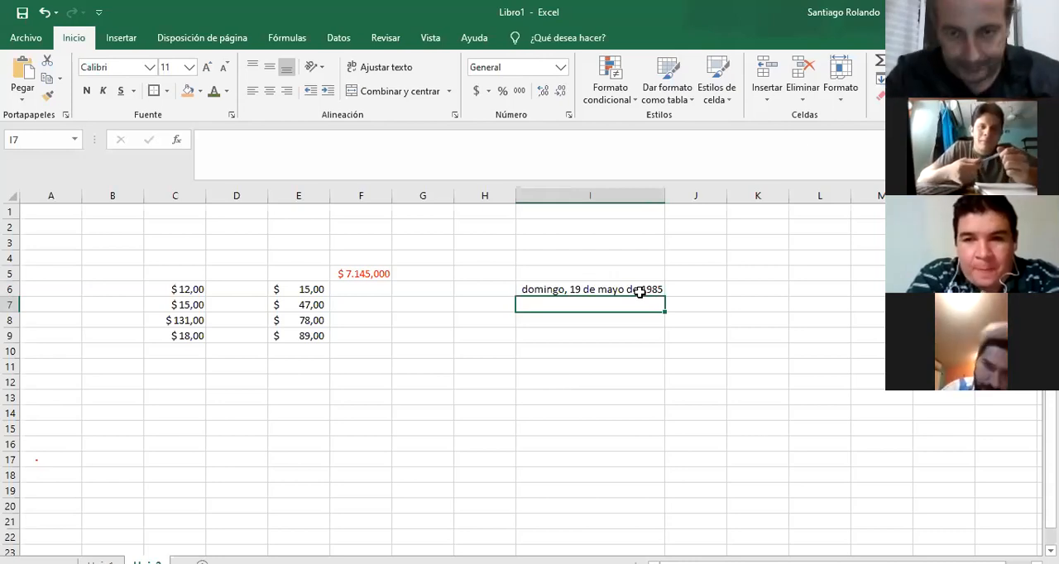
Examine the Hora and Porcentaje number format options for cell I6 without applying them.
click(603, 290)
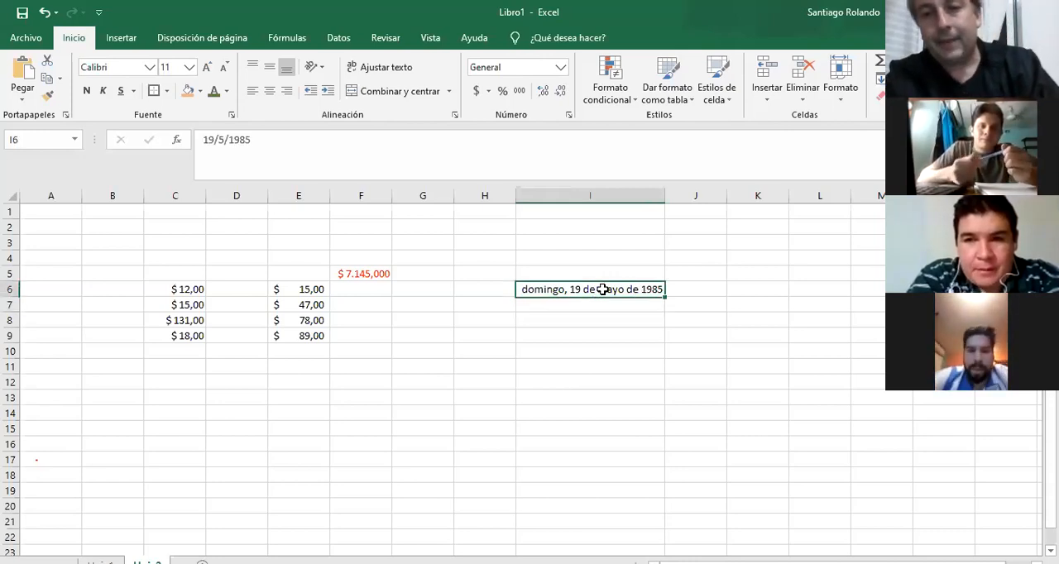
click(568, 115)
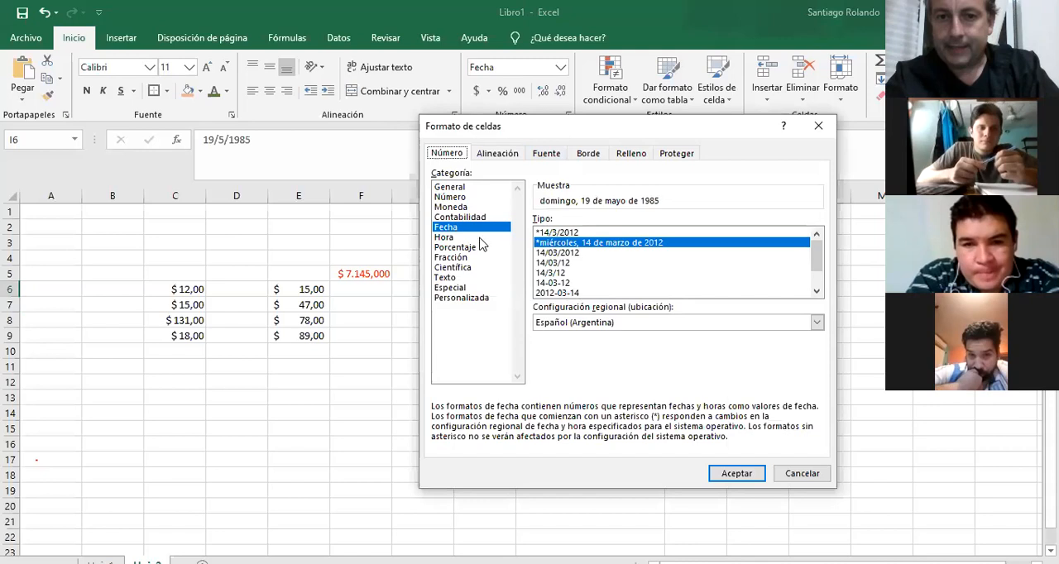
click(448, 239)
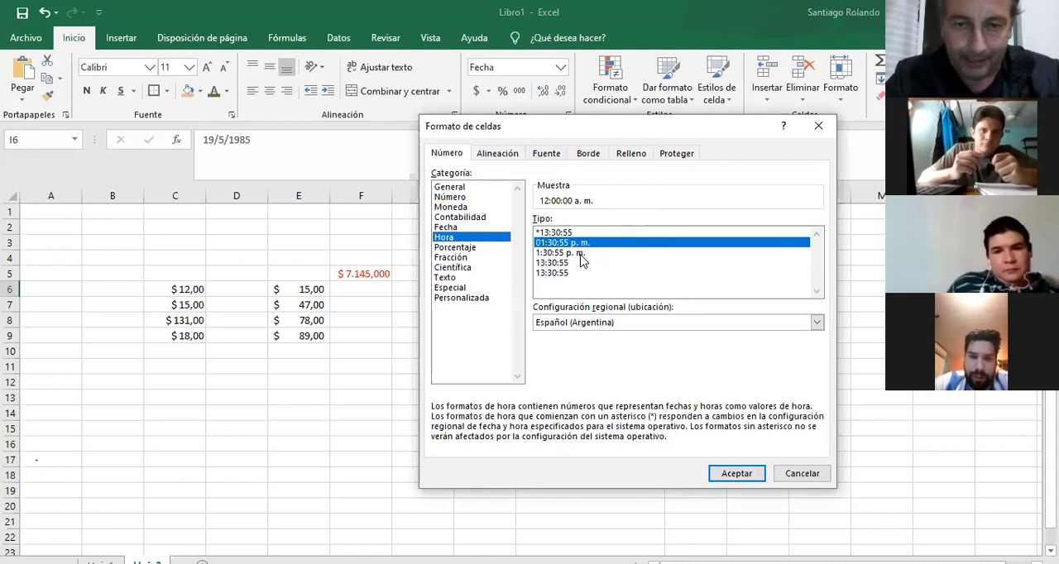
click(473, 247)
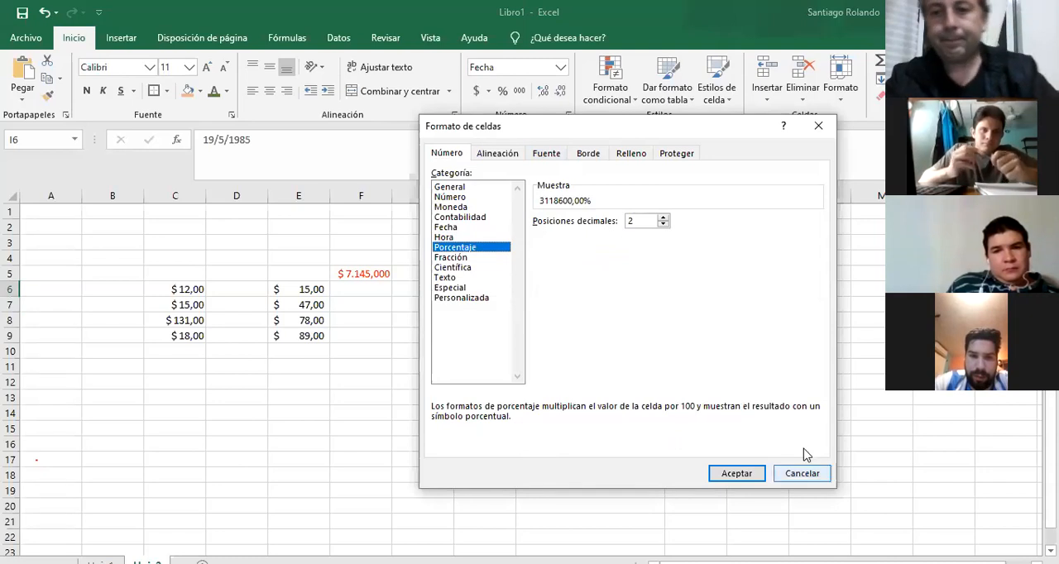
click(803, 475)
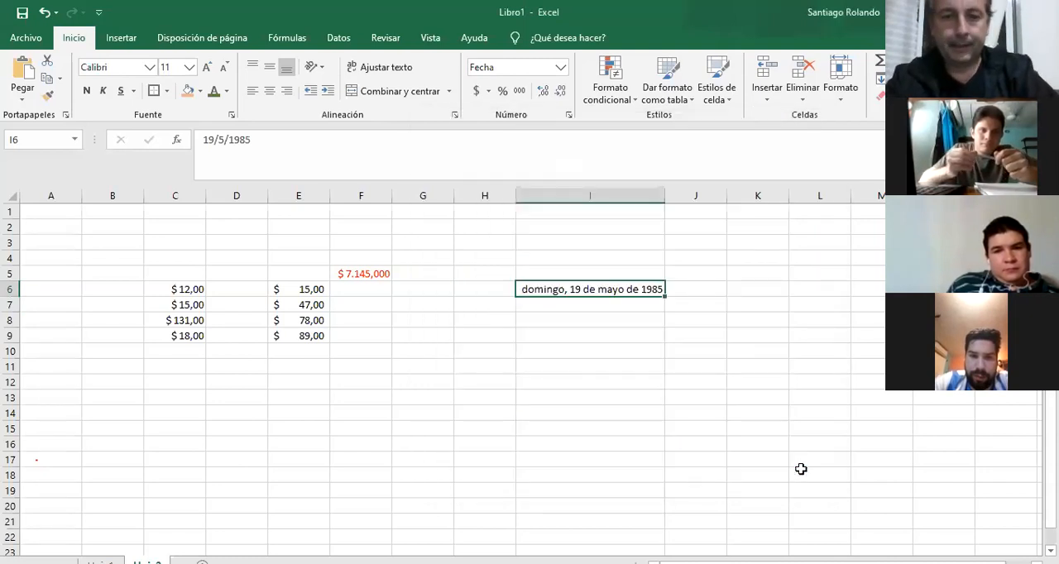
Clear the contents of cells C5 to I11 and enter +15/100 in cell F5.
drag(174, 274, 607, 363)
key(Delete)
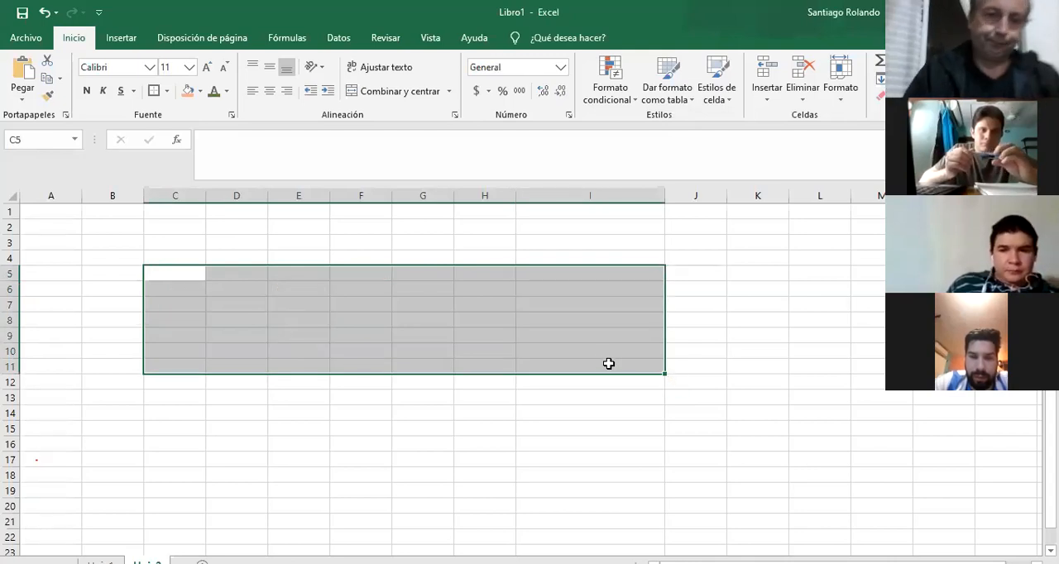
click(358, 273)
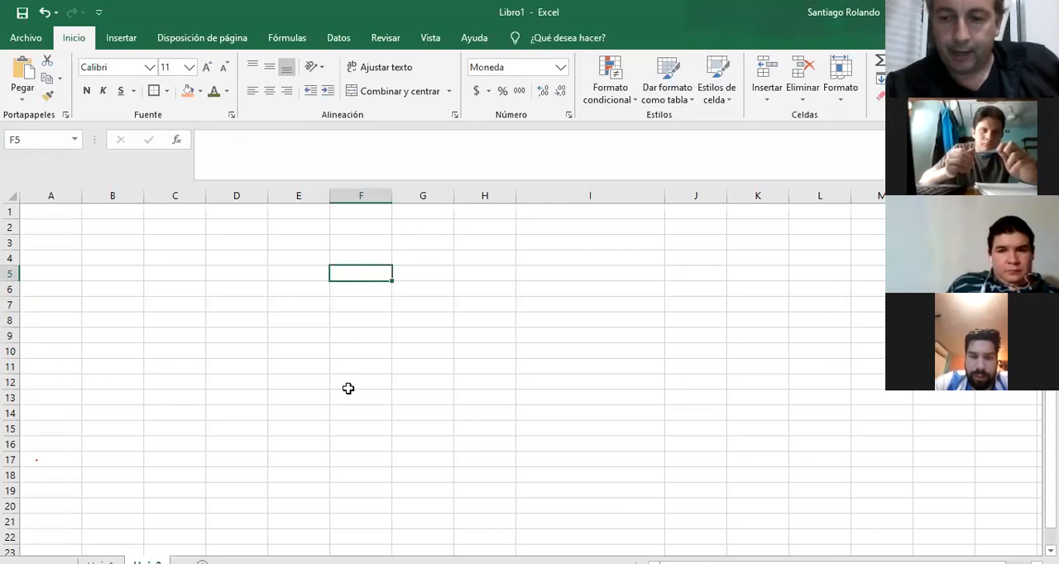
text(+15/1)
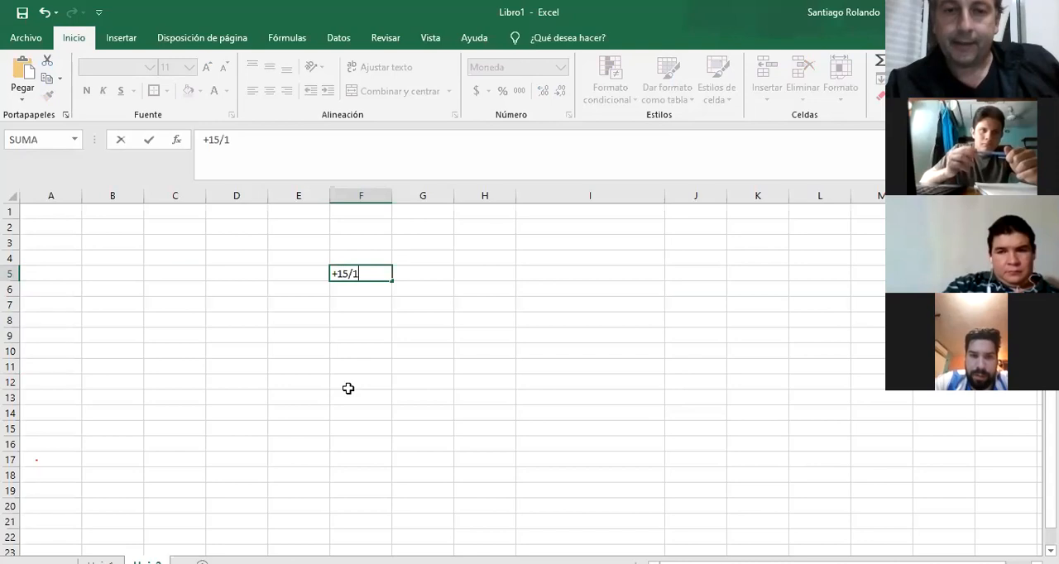
text(00)
key(Return)
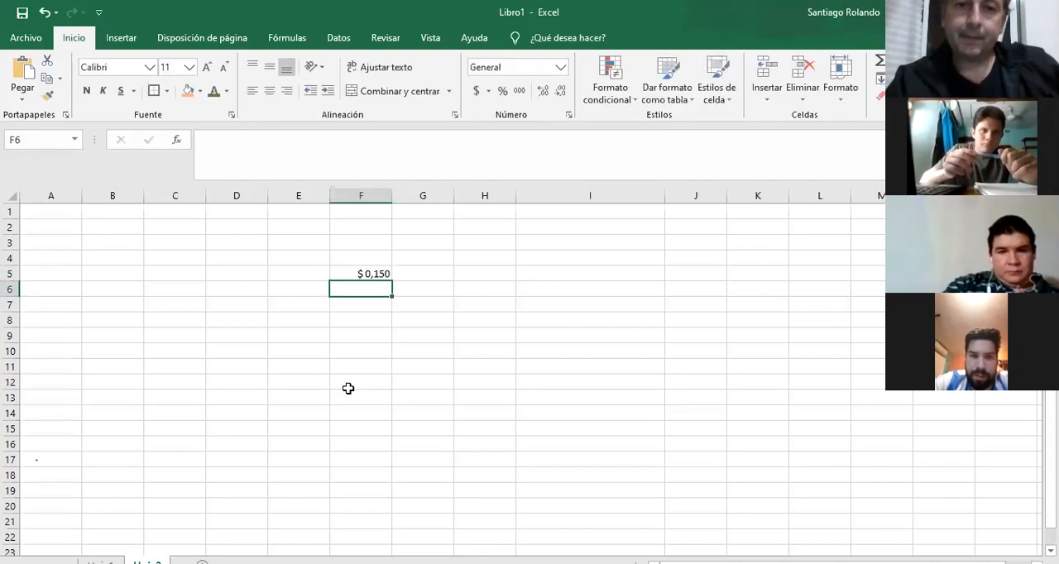
Set the number format of cell F5 to General.
click(364, 275)
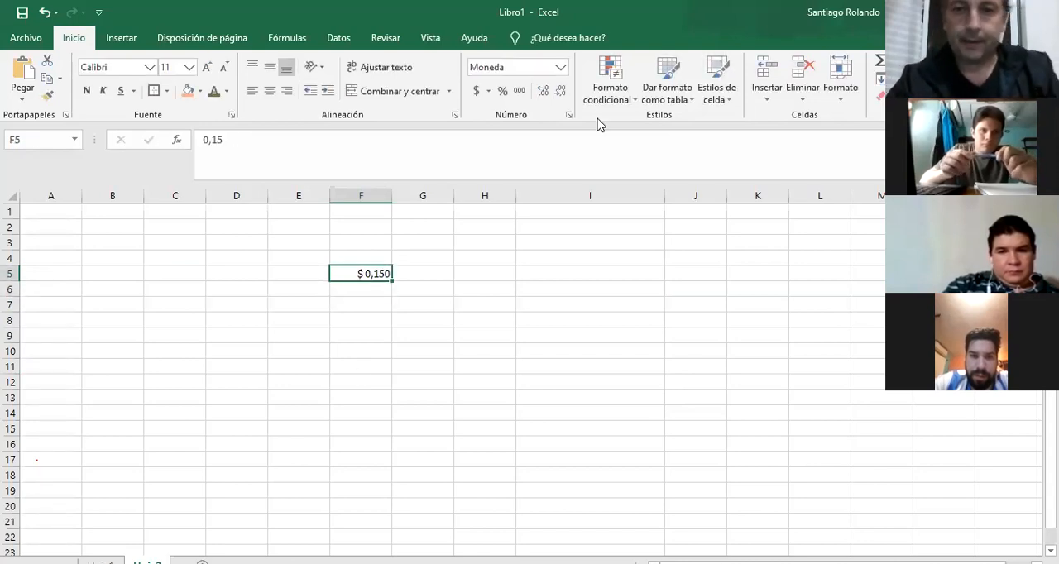
click(569, 116)
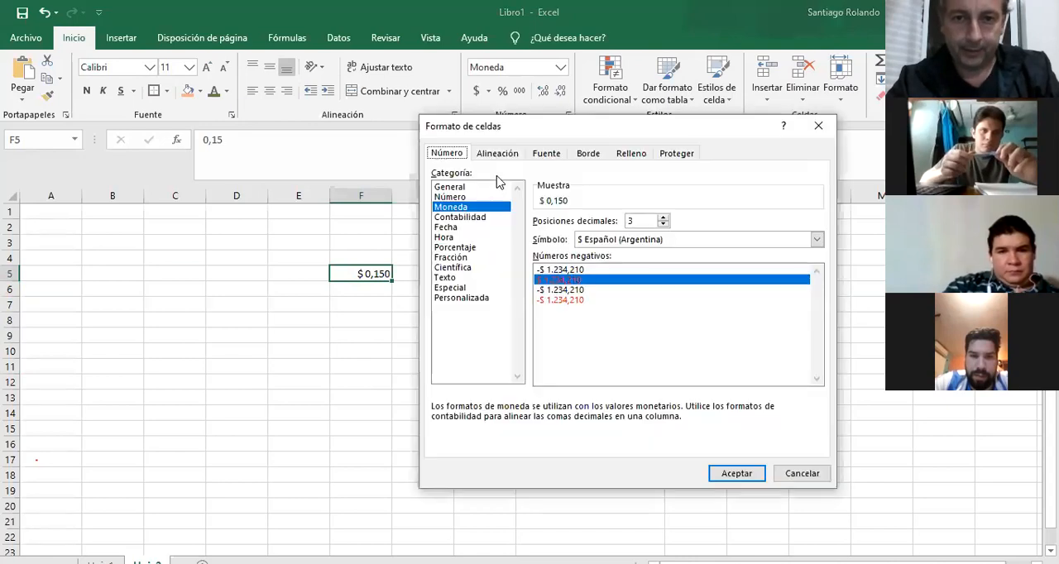
click(482, 188)
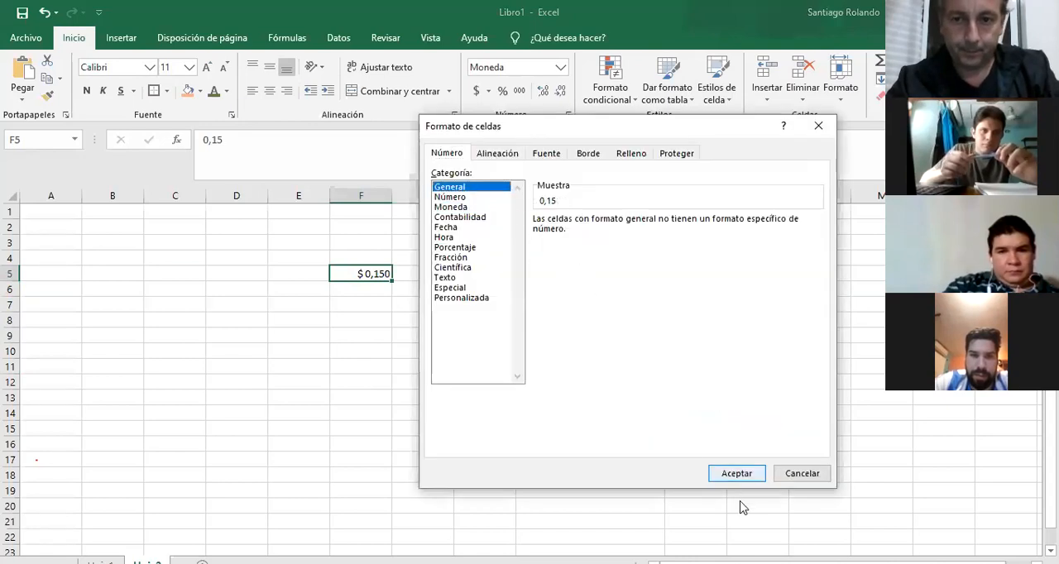
click(744, 475)
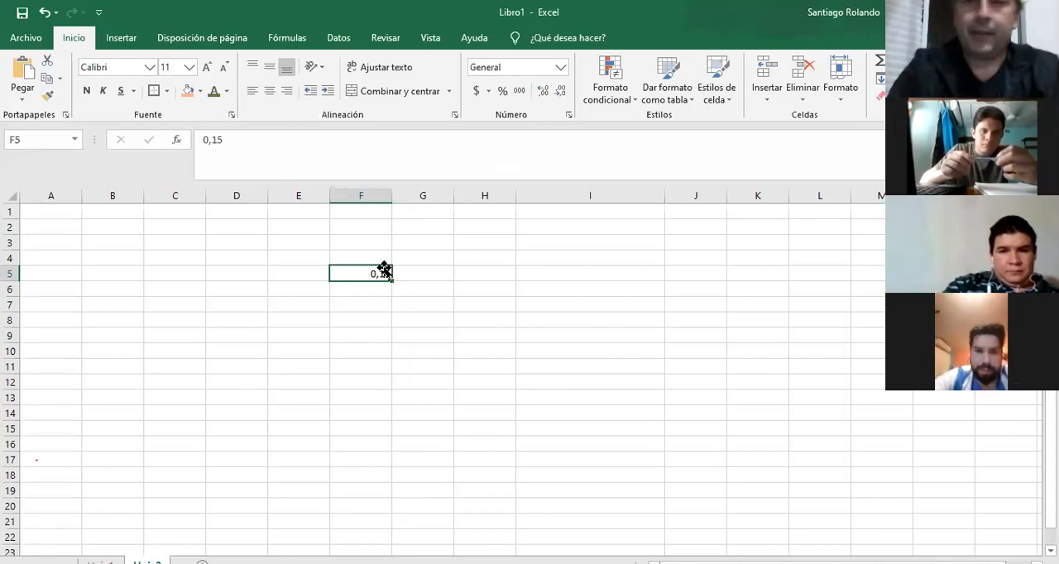
Format cell F5 as Porcentaje with 2 decimal places.
click(569, 116)
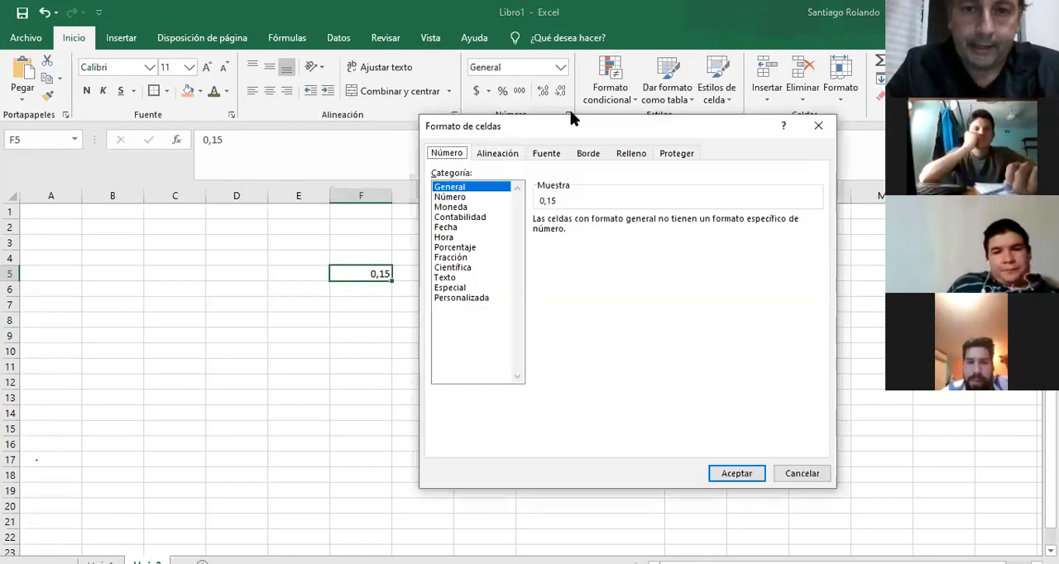
click(473, 248)
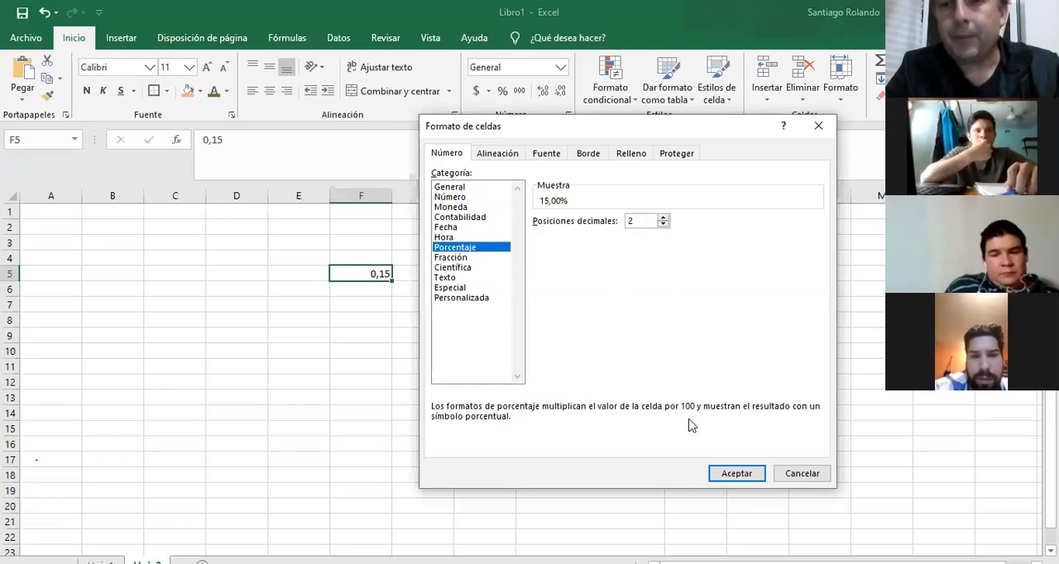
click(743, 475)
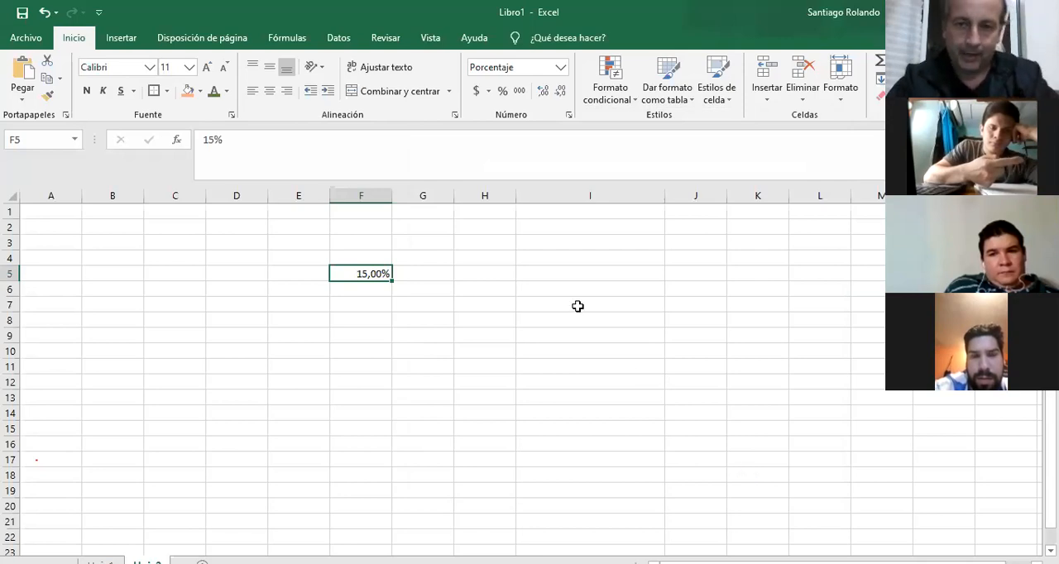
Examine the Fracción number format options for cell F5 without applying them.
click(569, 116)
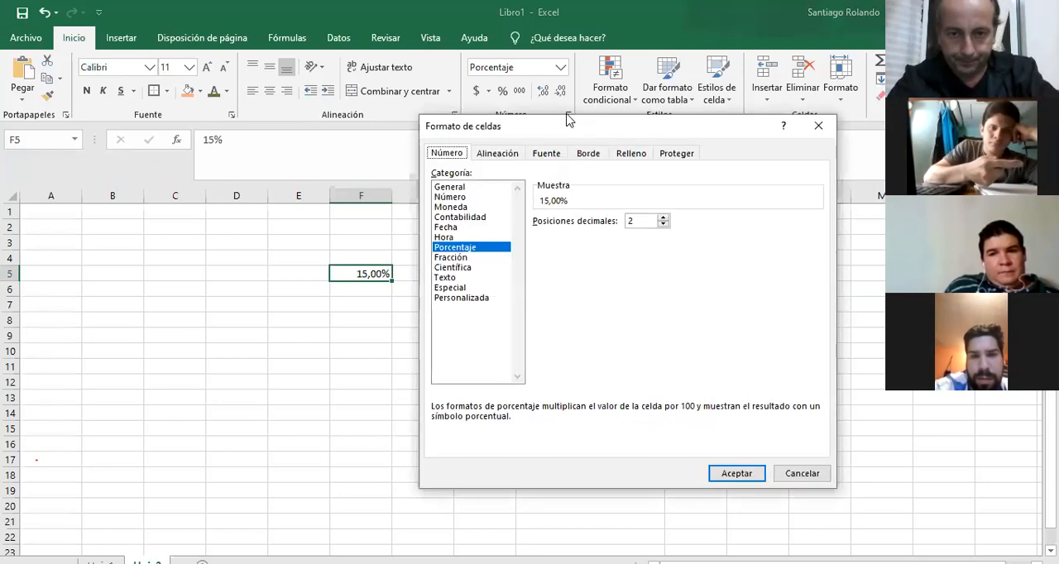
click(455, 257)
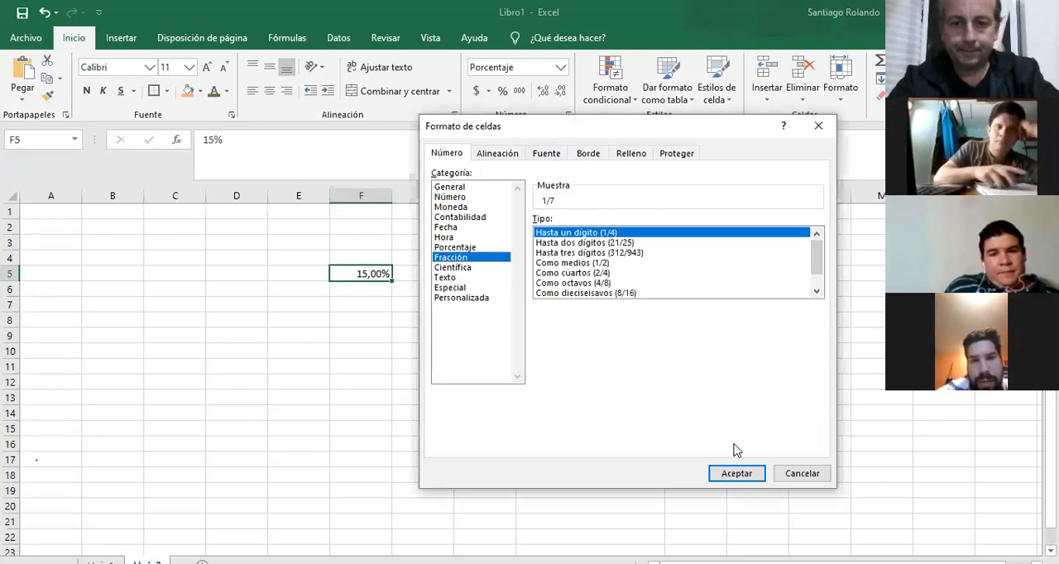
click(801, 480)
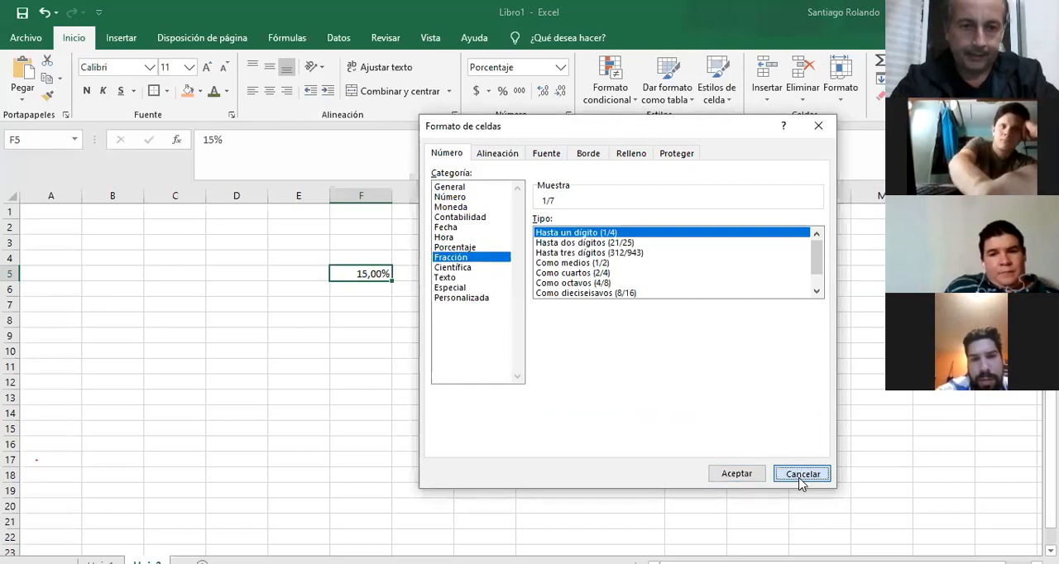
Fill cells C5 to C10 with orange and enter 1/4 in cell C5.
drag(168, 269, 174, 351)
click(188, 91)
click(178, 276)
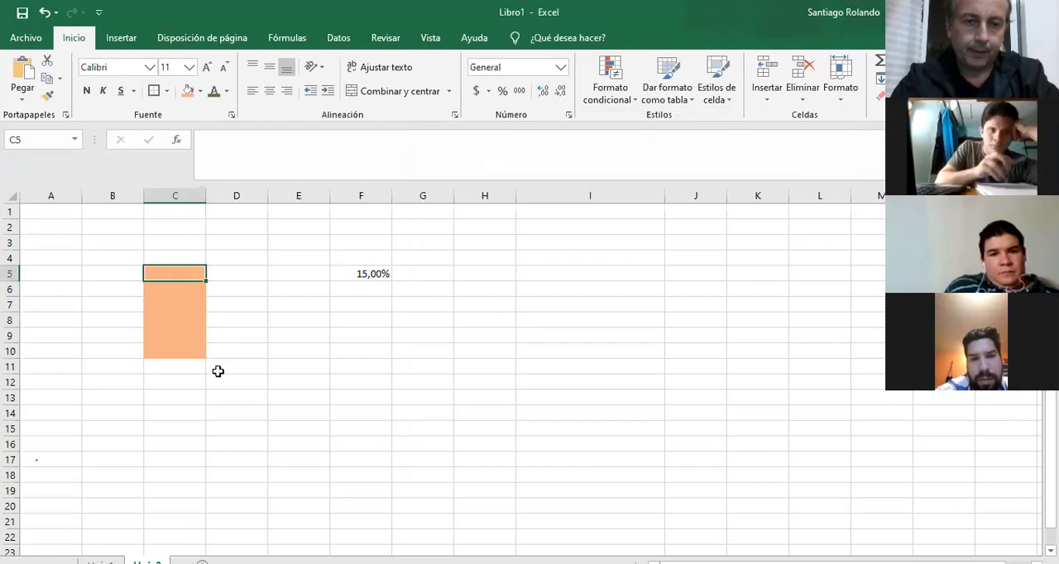
text(1/)
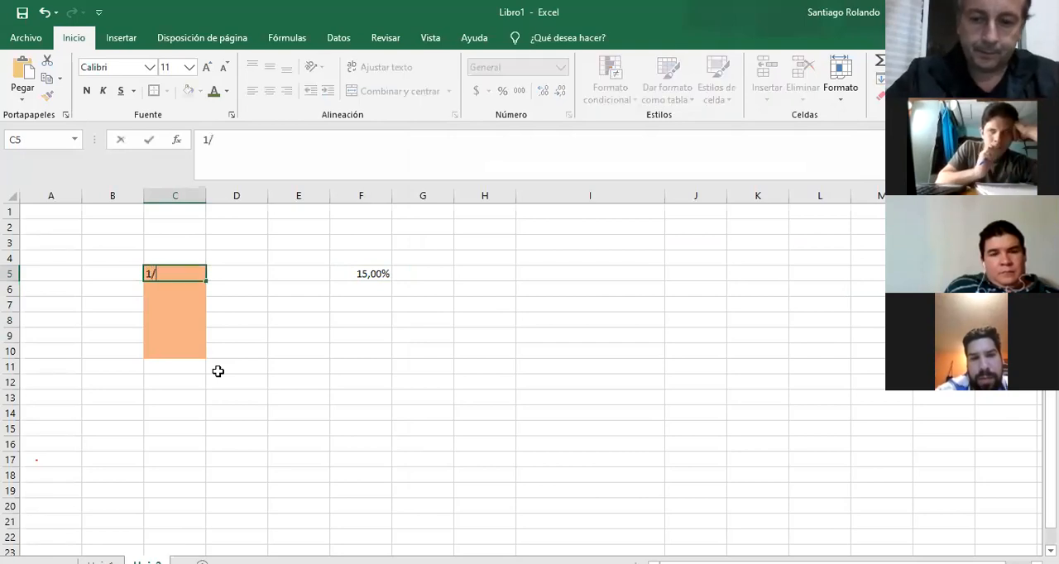
text(4/2020)
key(Return)
key(Up)
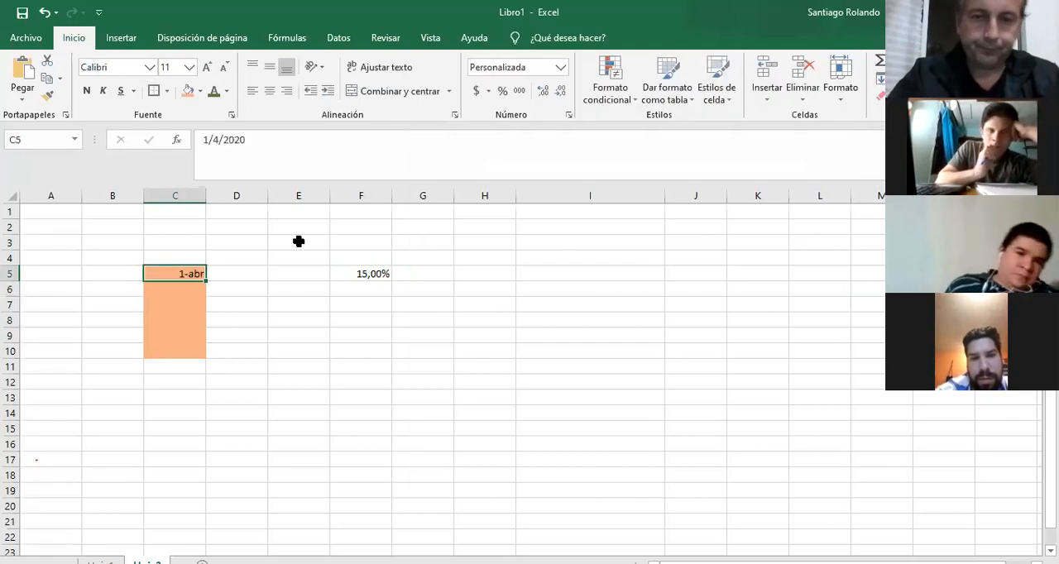
Format cell C5 as Fracción with the type Hasta un dígito (1/4) and enter 1/4 in it again.
click(569, 115)
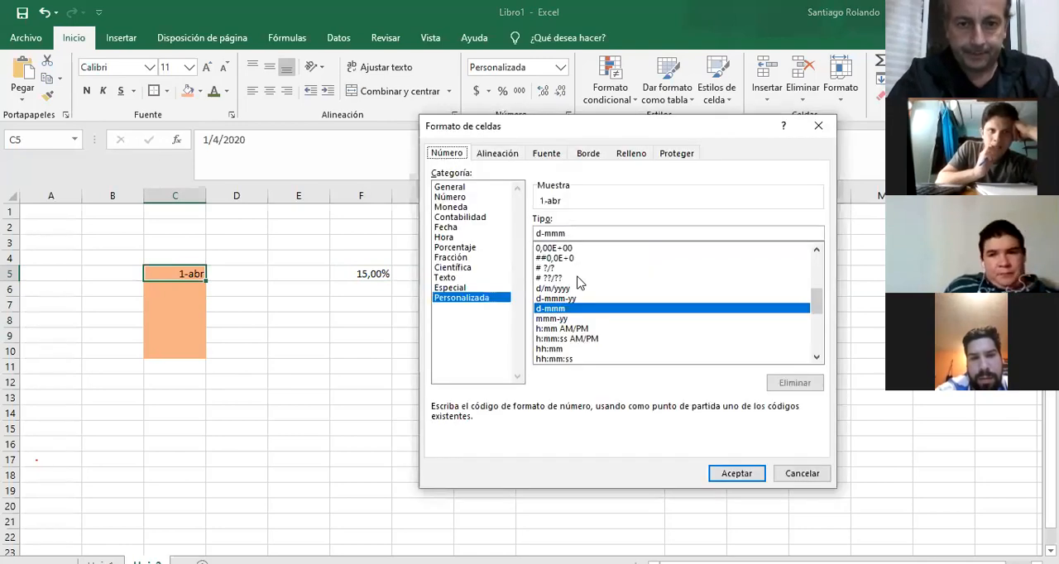
click(452, 257)
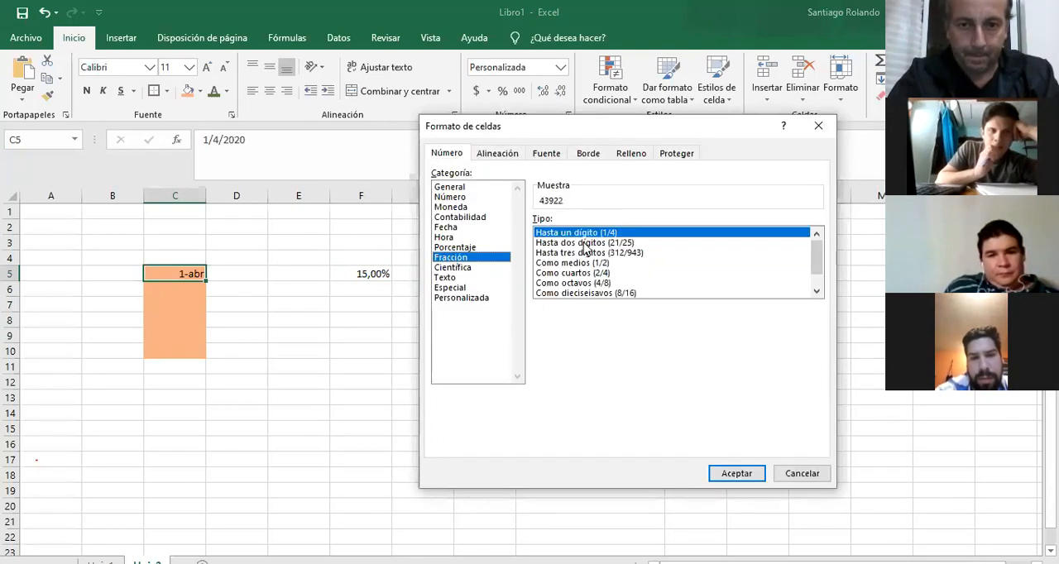
click(736, 474)
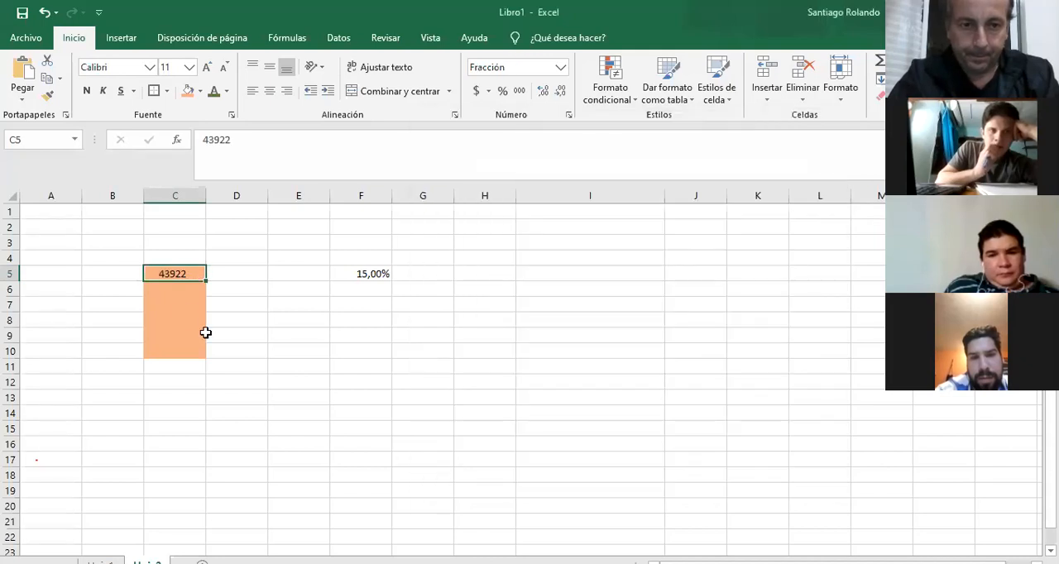
text(1/4)
key(Return)
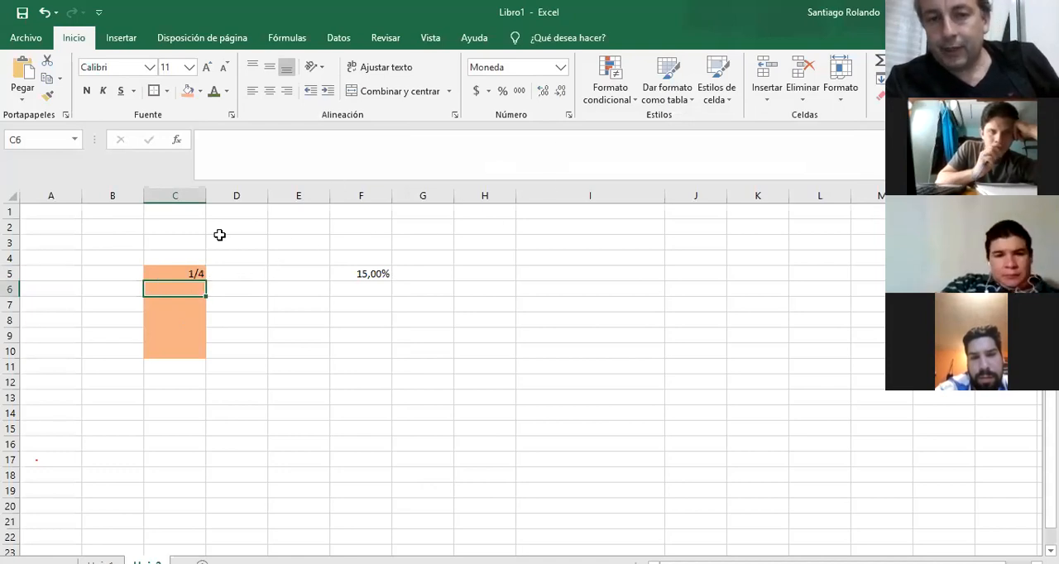
click(196, 272)
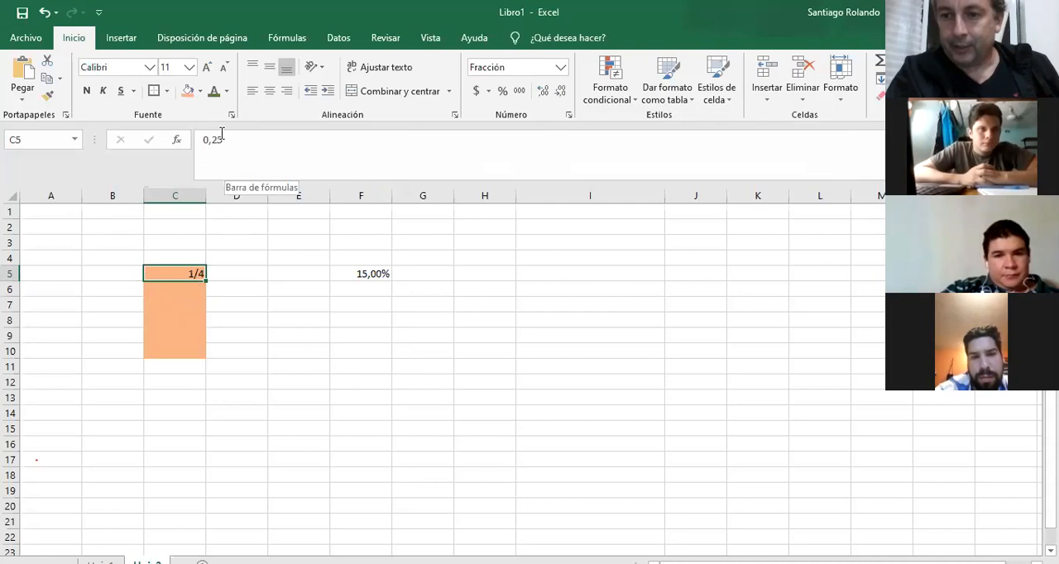
Enter 1/8 in cell C6 and apply the Fracción number format to it.
click(184, 290)
text(1/8)
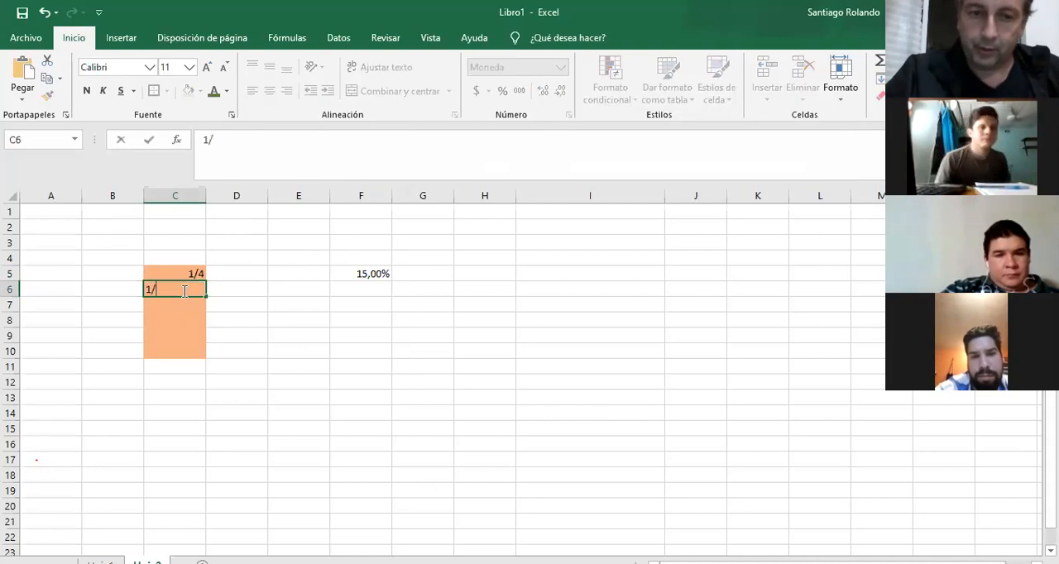
key(Return)
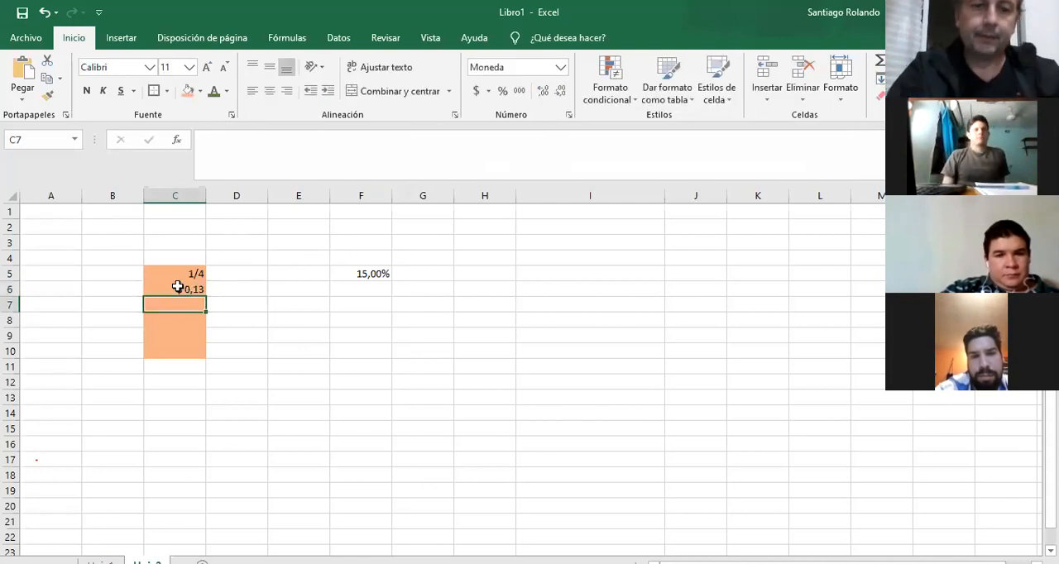
click(177, 287)
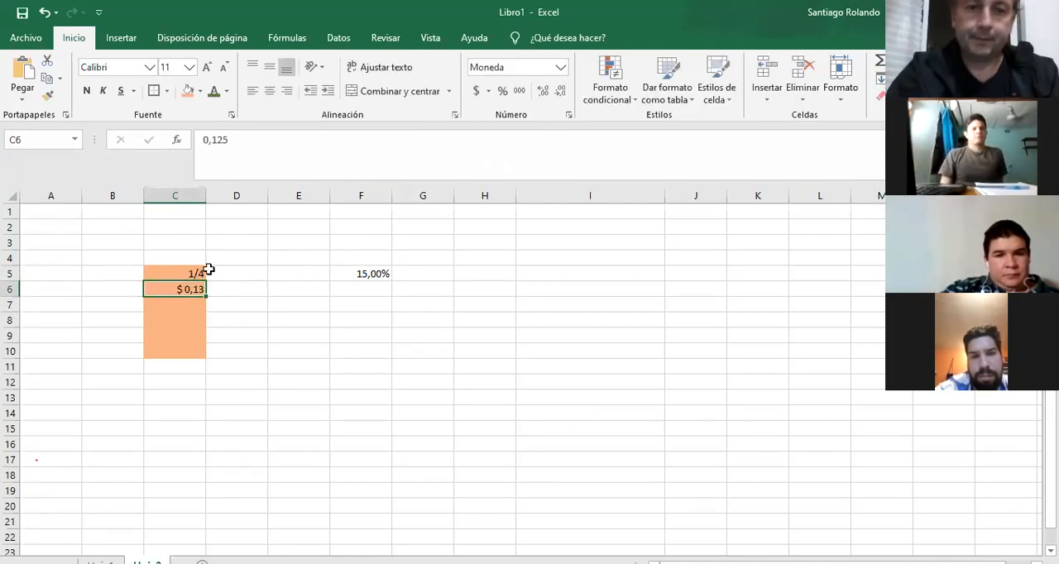
click(569, 120)
click(460, 259)
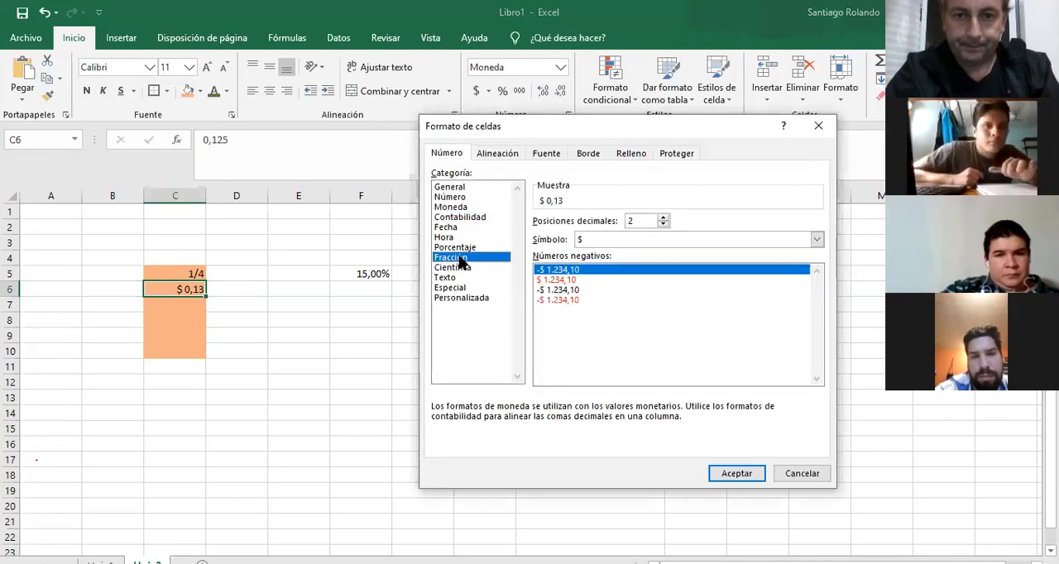
click(736, 473)
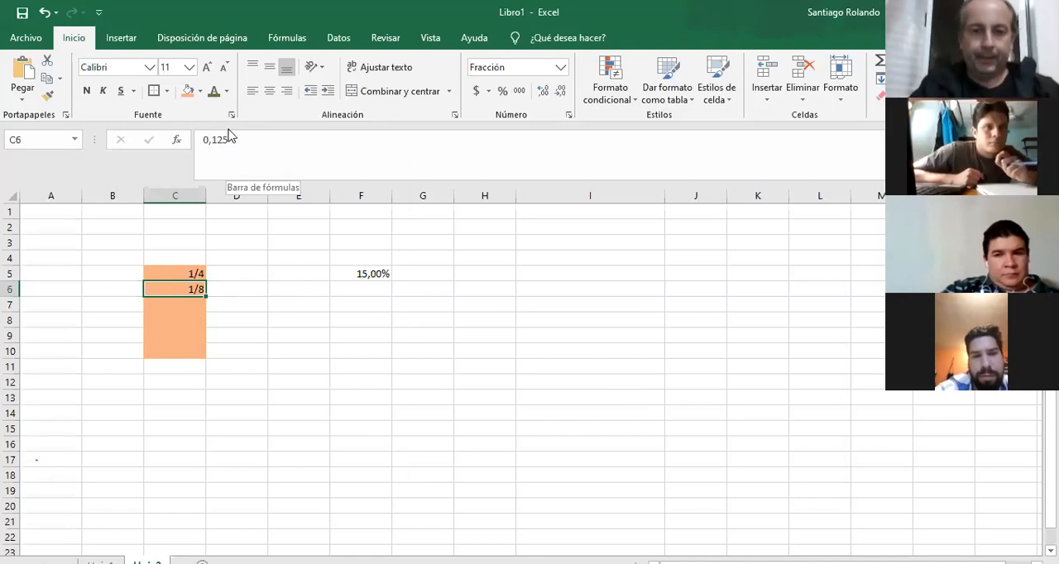
click(511, 287)
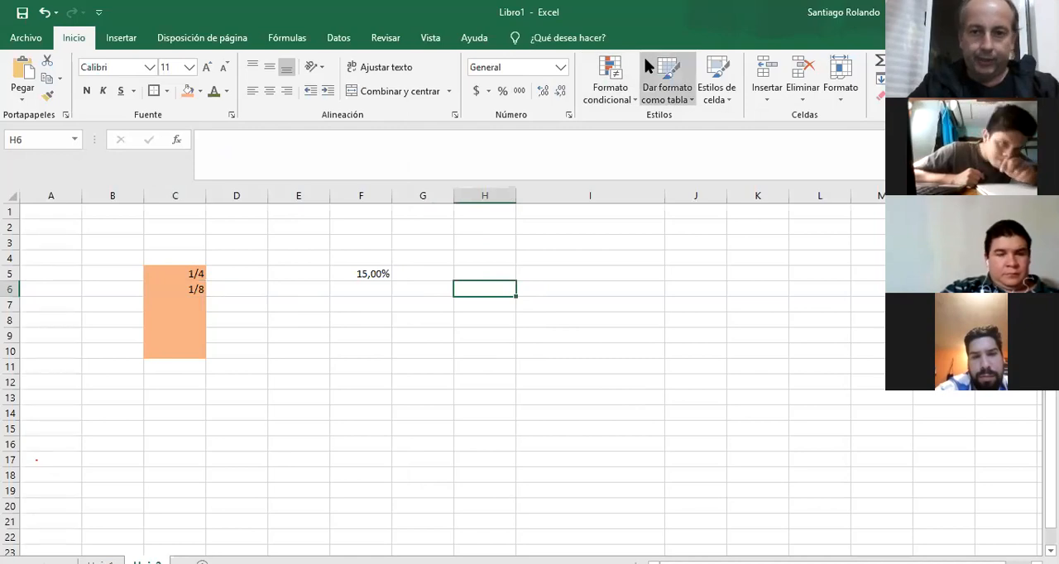
click(568, 114)
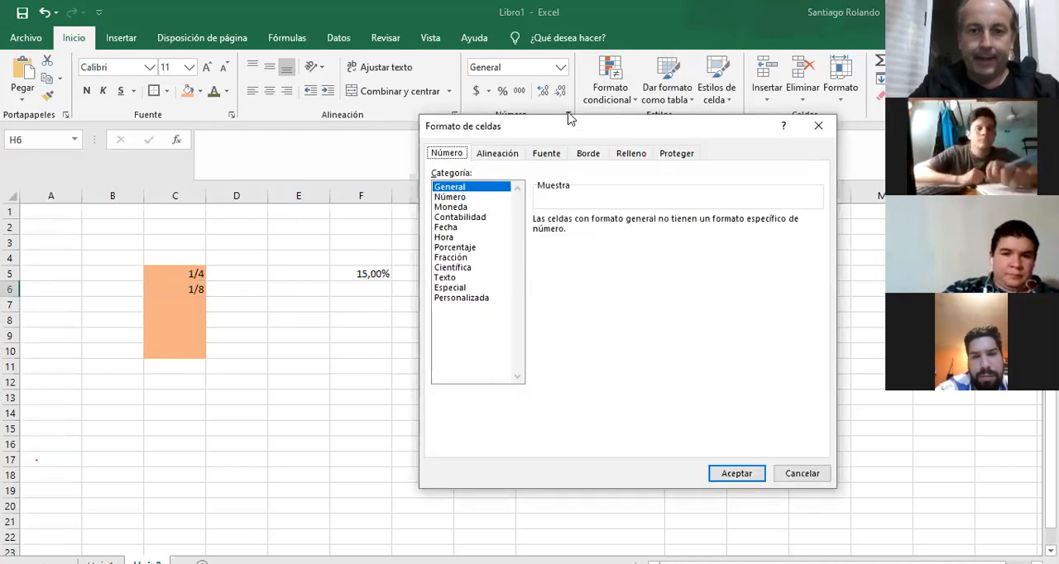
click(462, 268)
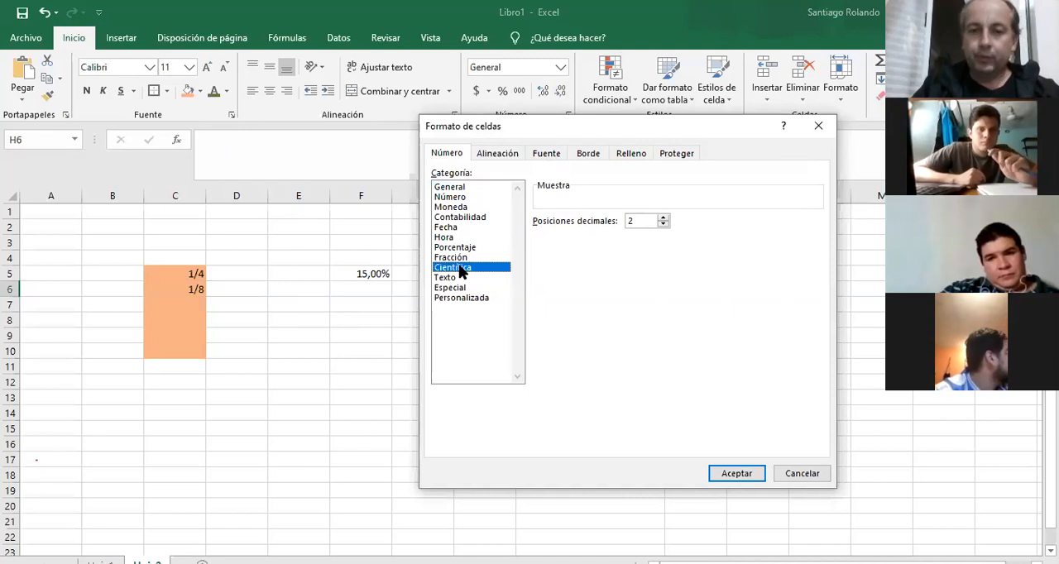
click(727, 477)
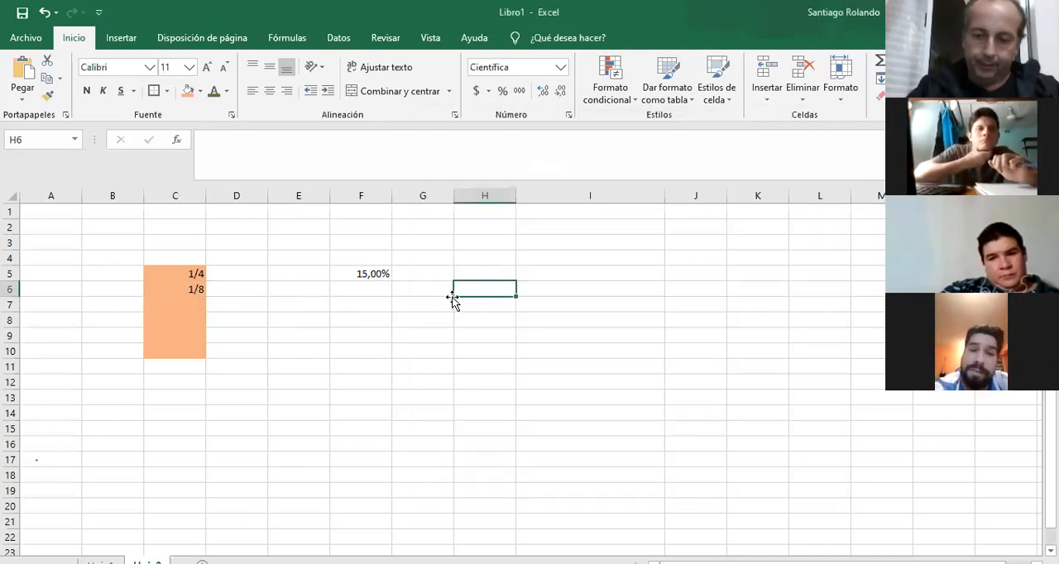
text(12313154654123)
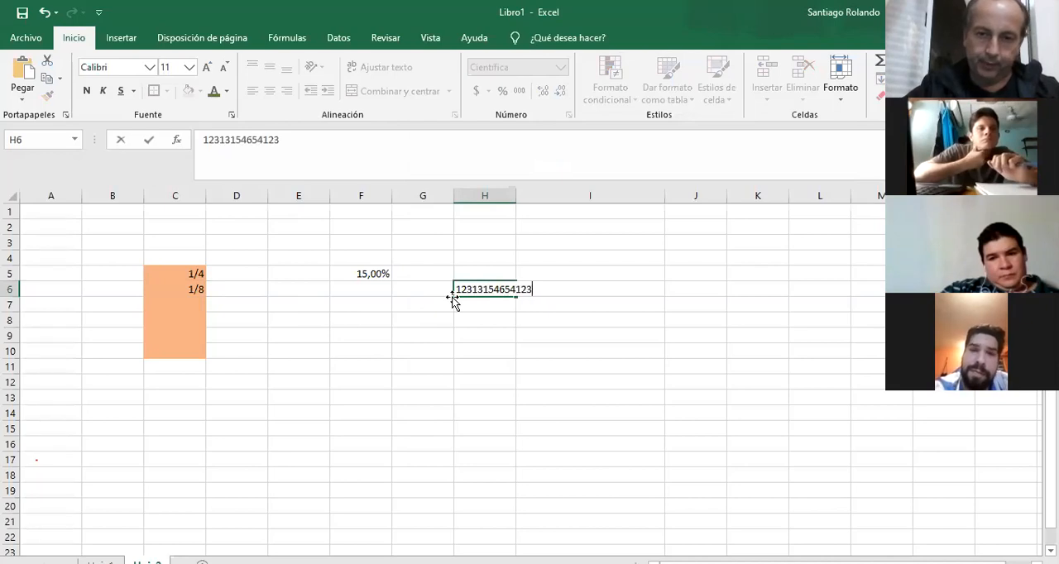
key(Return)
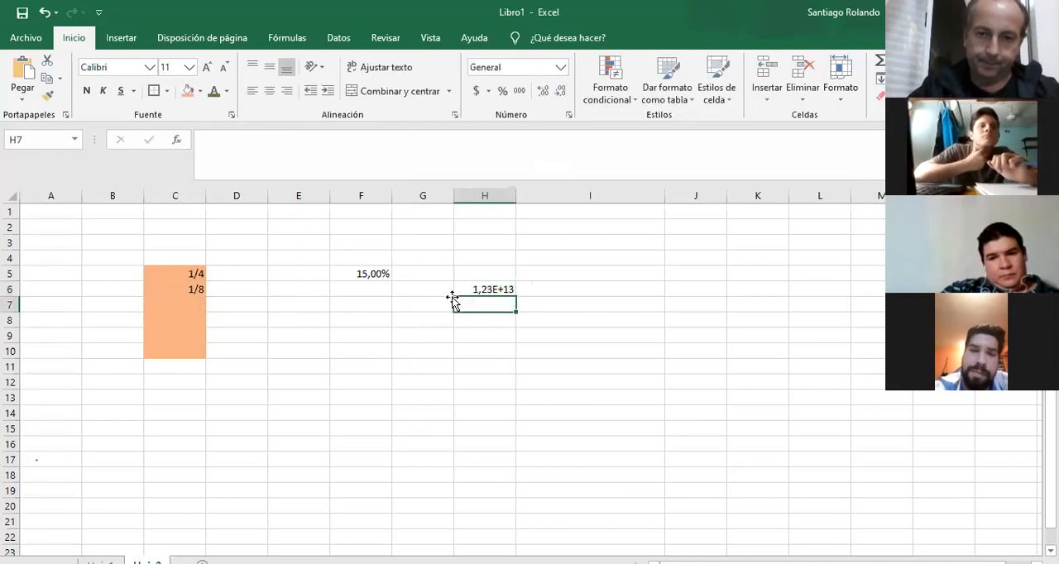
click(501, 288)
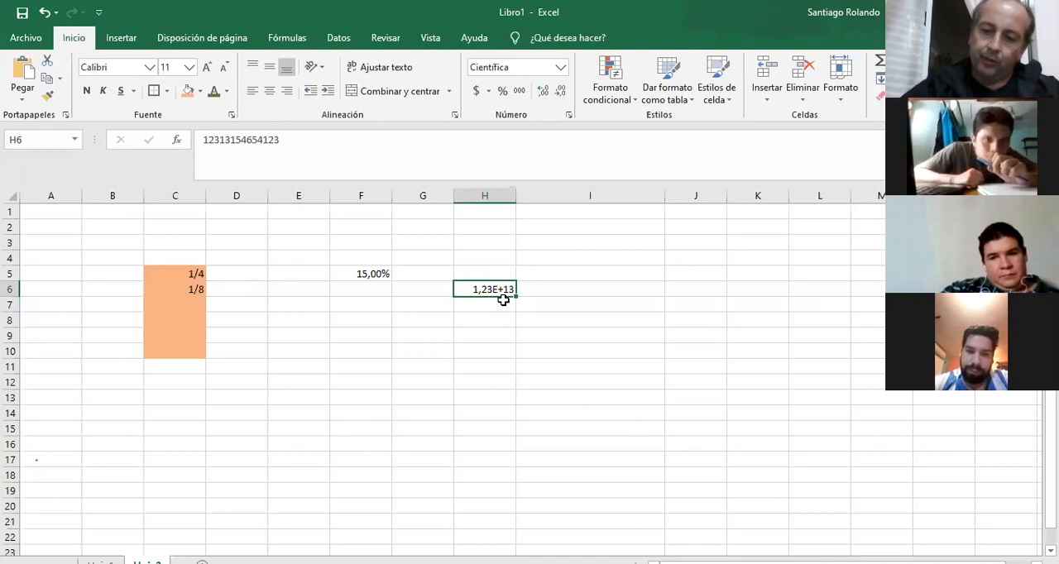
text(,)
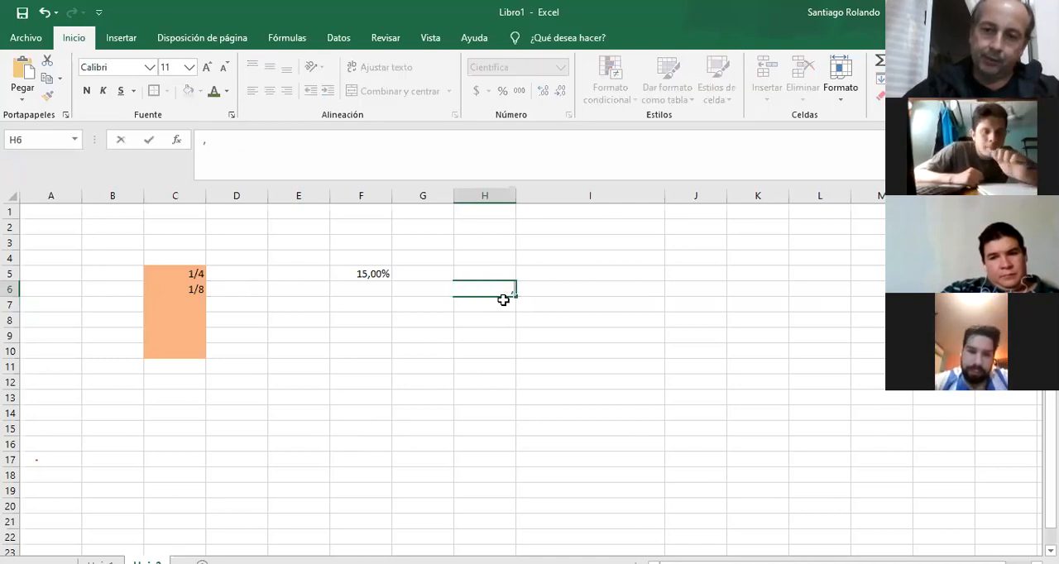
text(000000000000045)
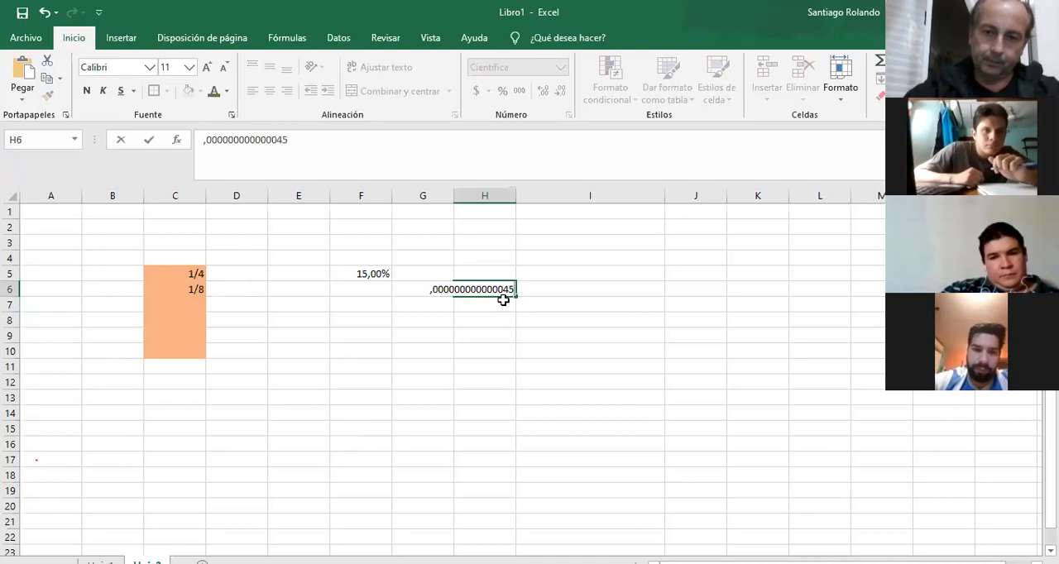
key(Return)
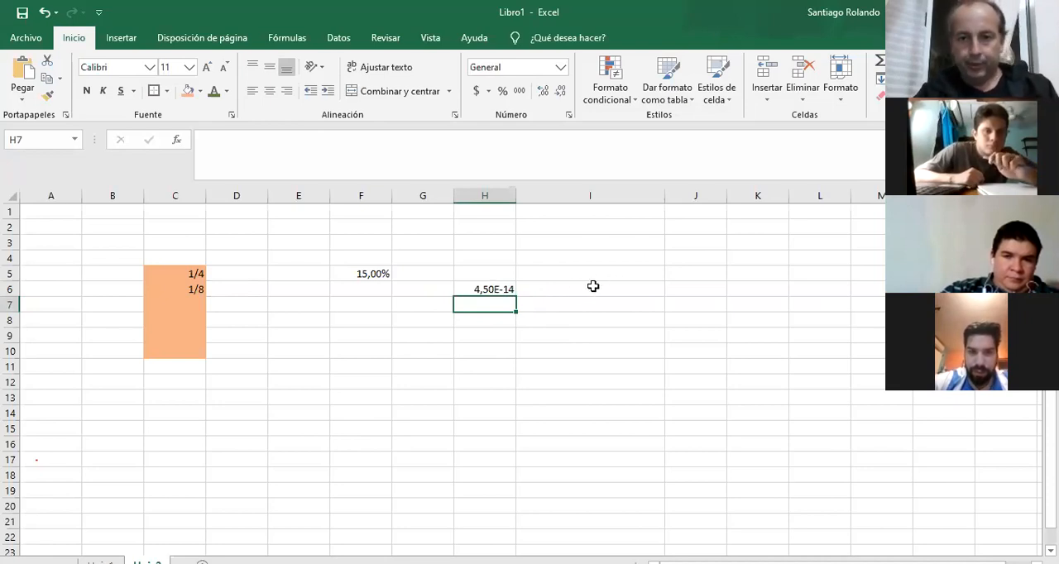
Examine the Texto, Especial and Personalizada number format categories for cell I6, leaving its format unapplied.
click(555, 290)
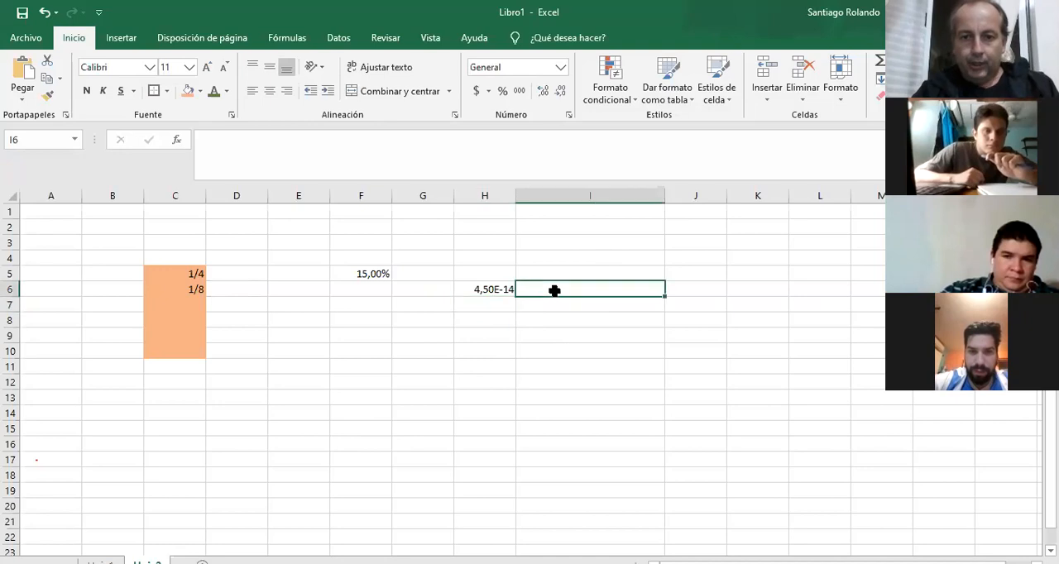
click(629, 96)
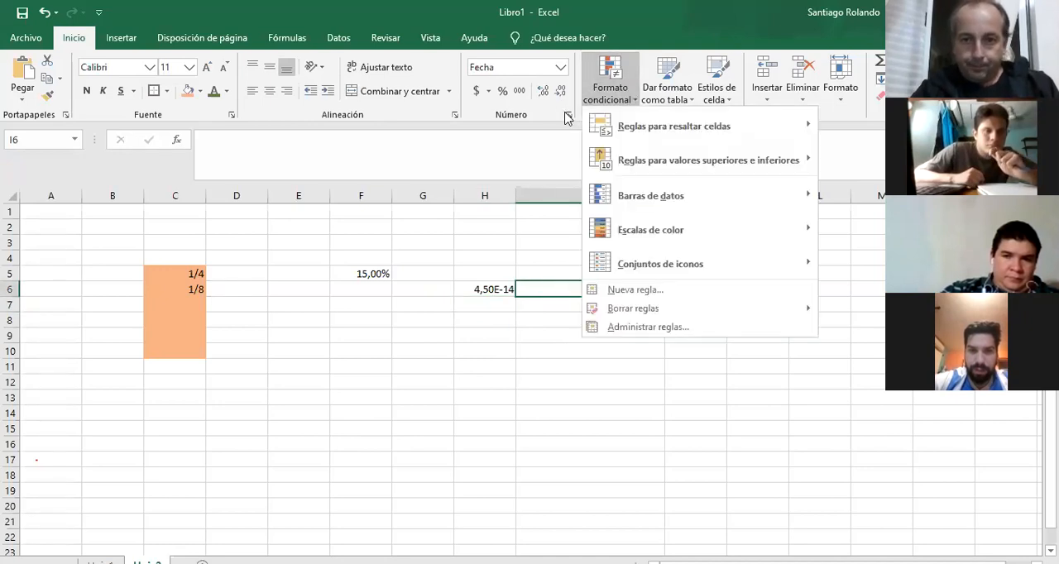
click(567, 117)
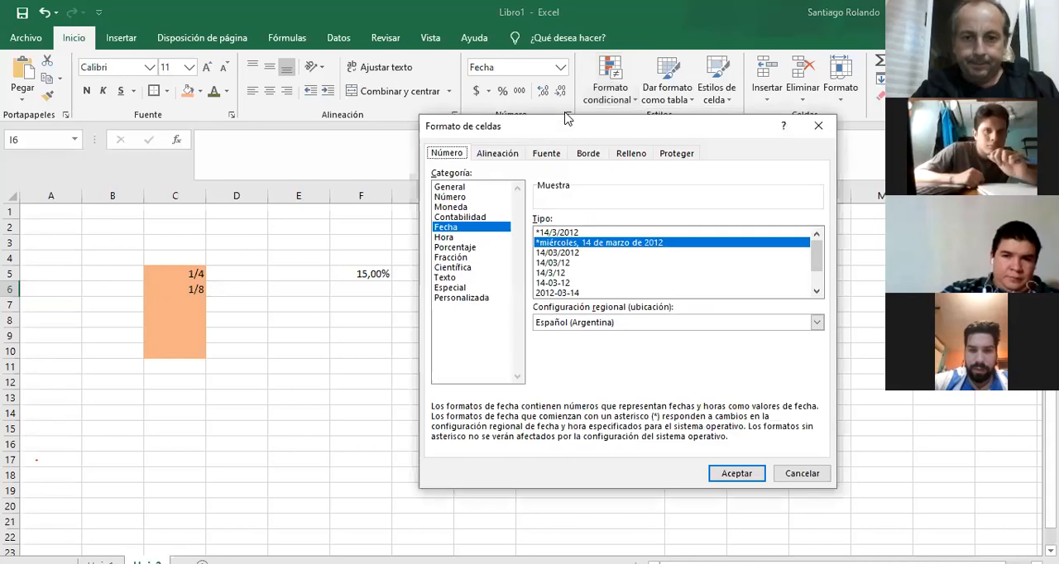
click(463, 278)
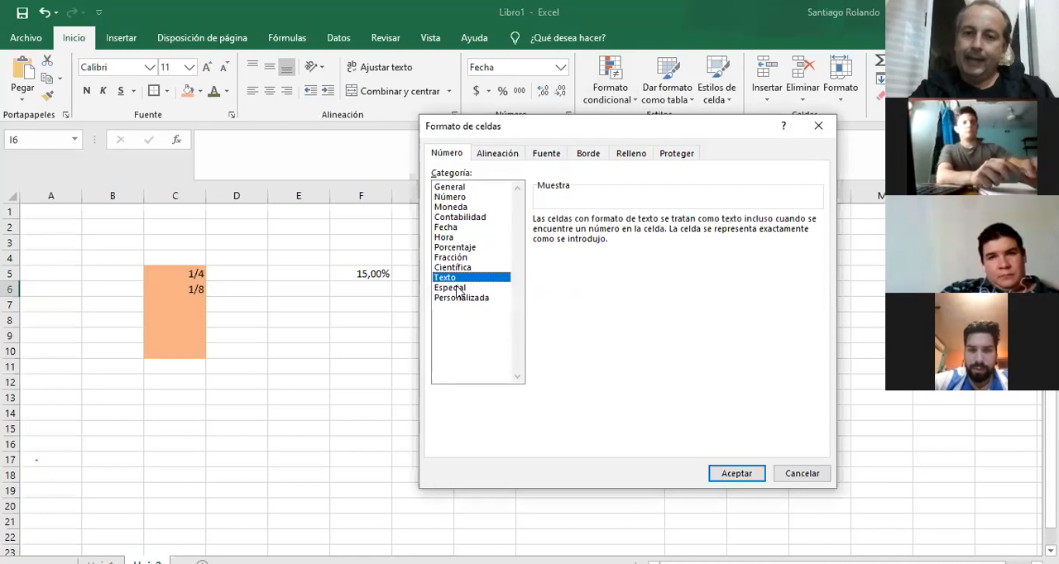
click(470, 287)
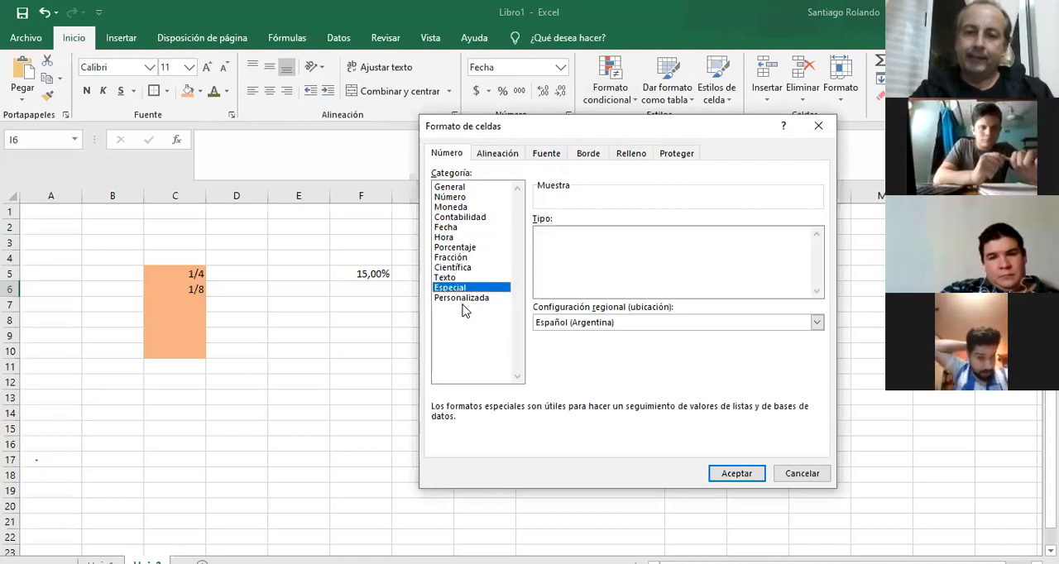
click(462, 299)
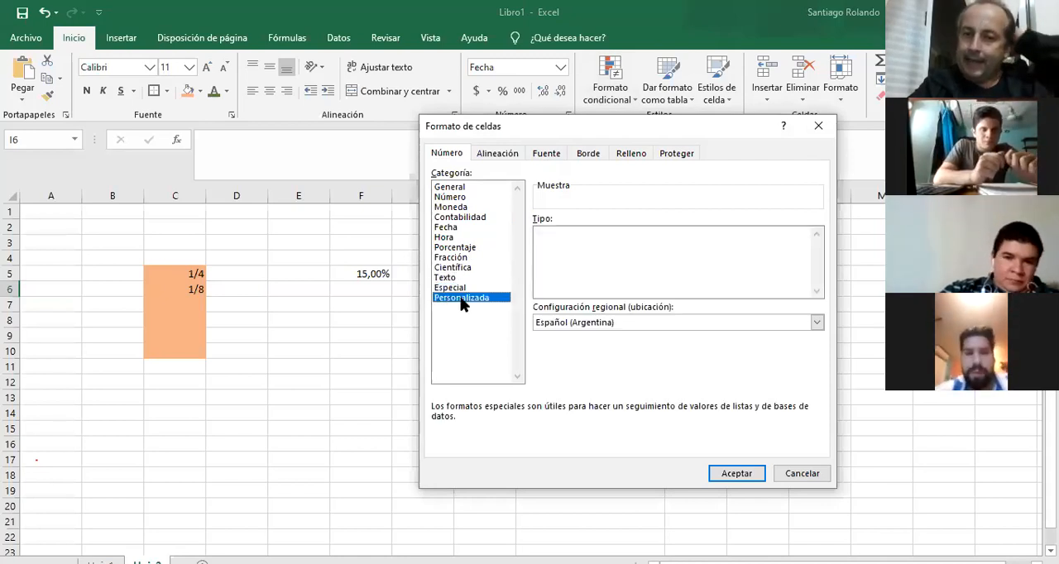
click(460, 279)
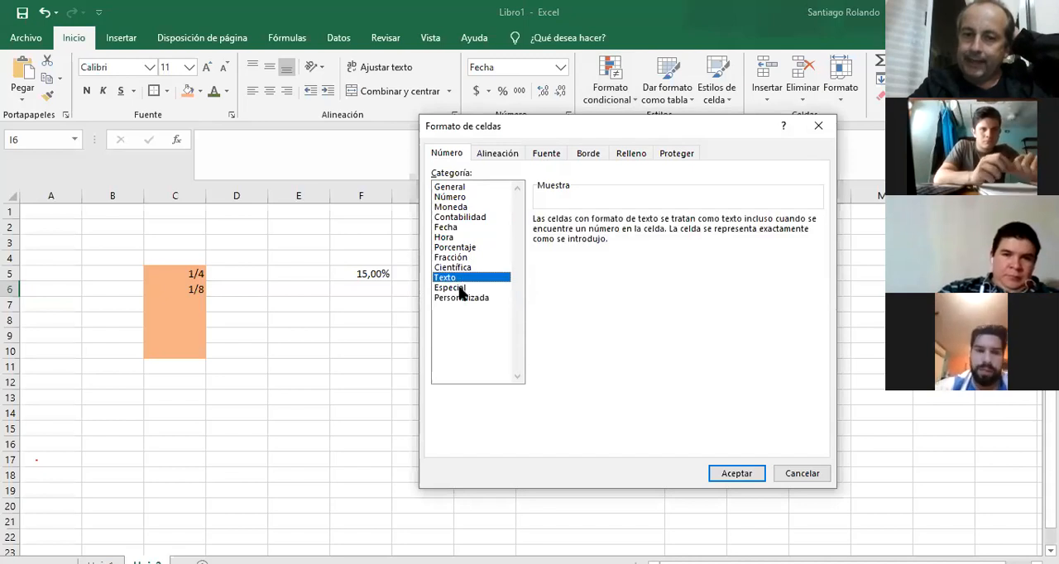
click(461, 289)
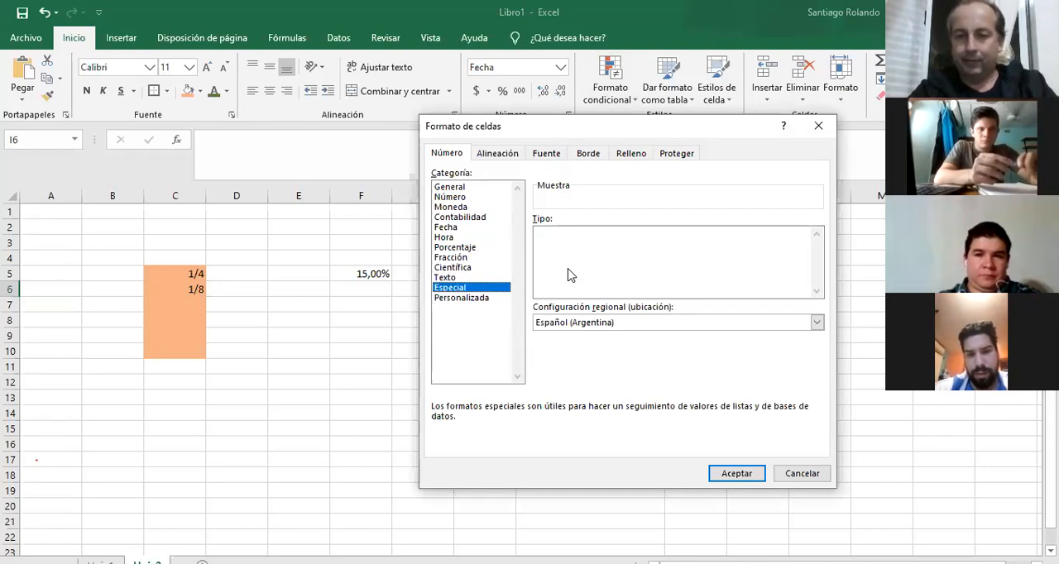
click(466, 299)
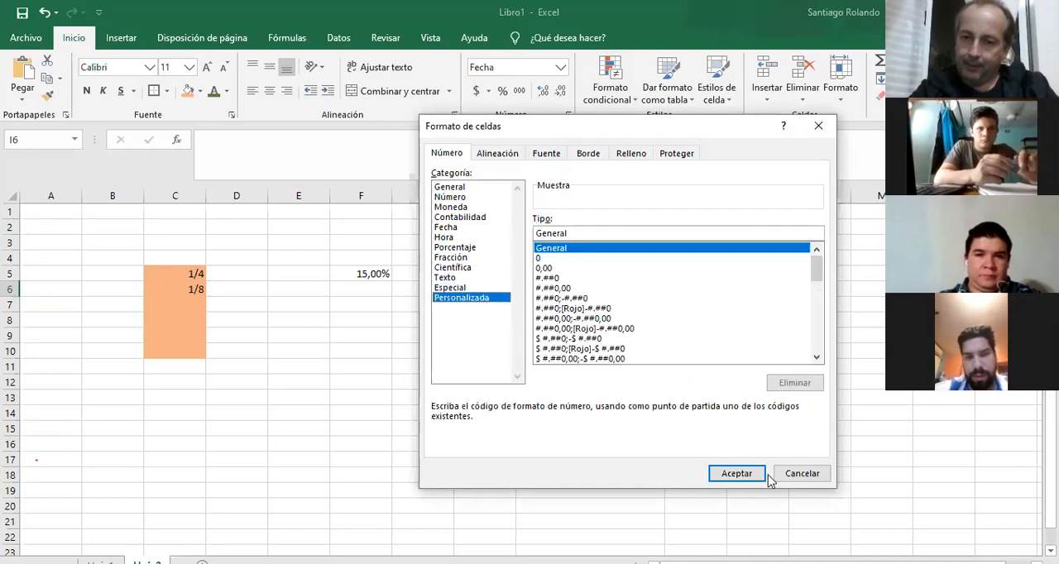
click(803, 474)
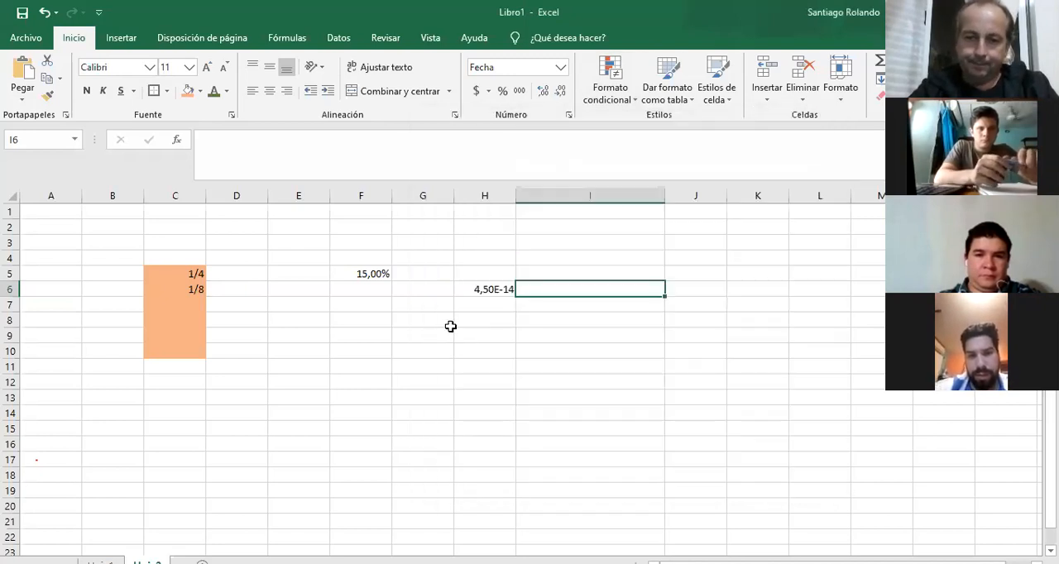
Enter 4 VOLTIOS as text in cell G8 and widen column G to over twice its width.
click(397, 323)
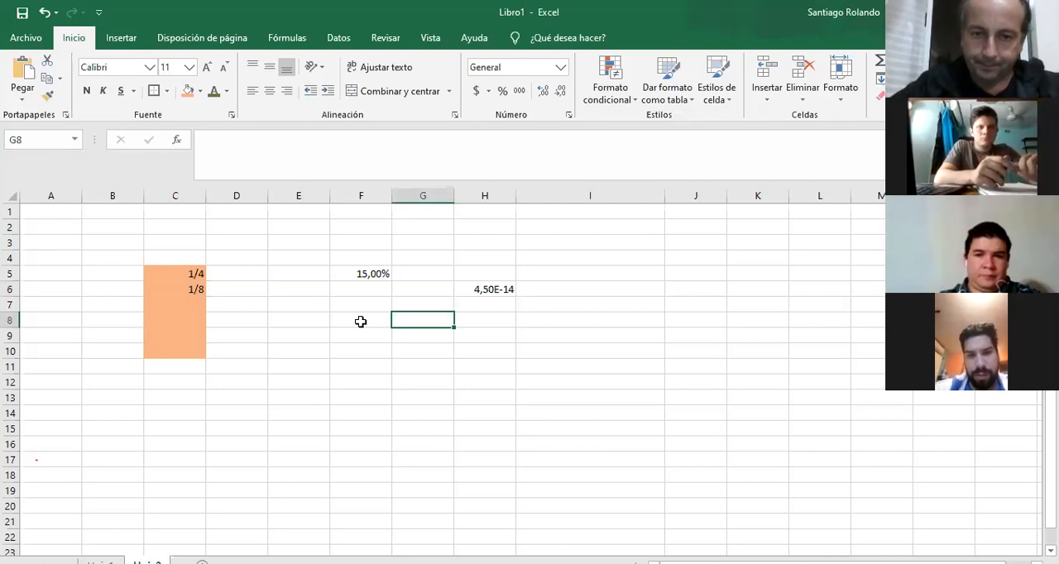
text(4)
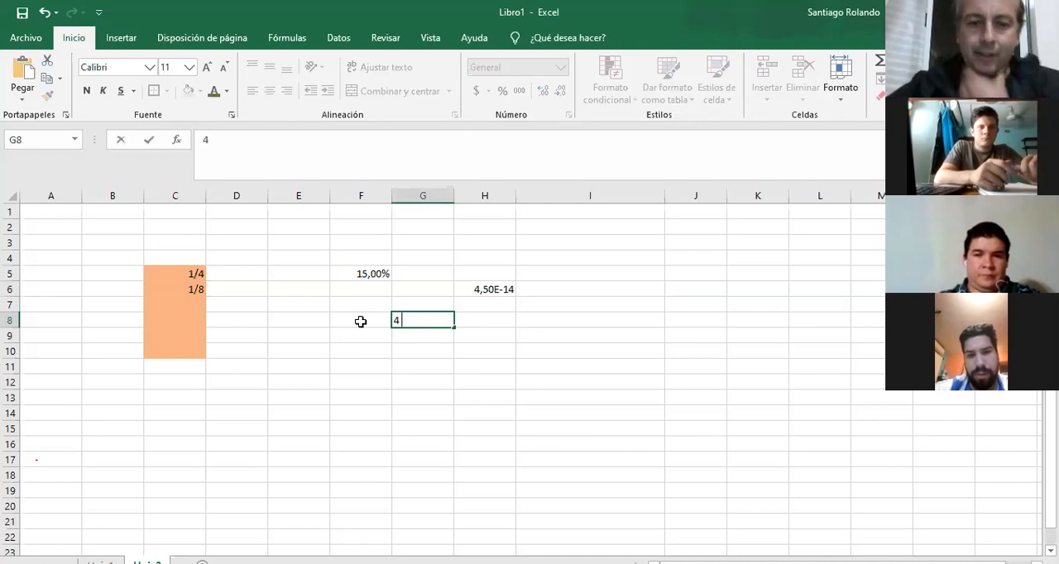
text(VOLTIOS)
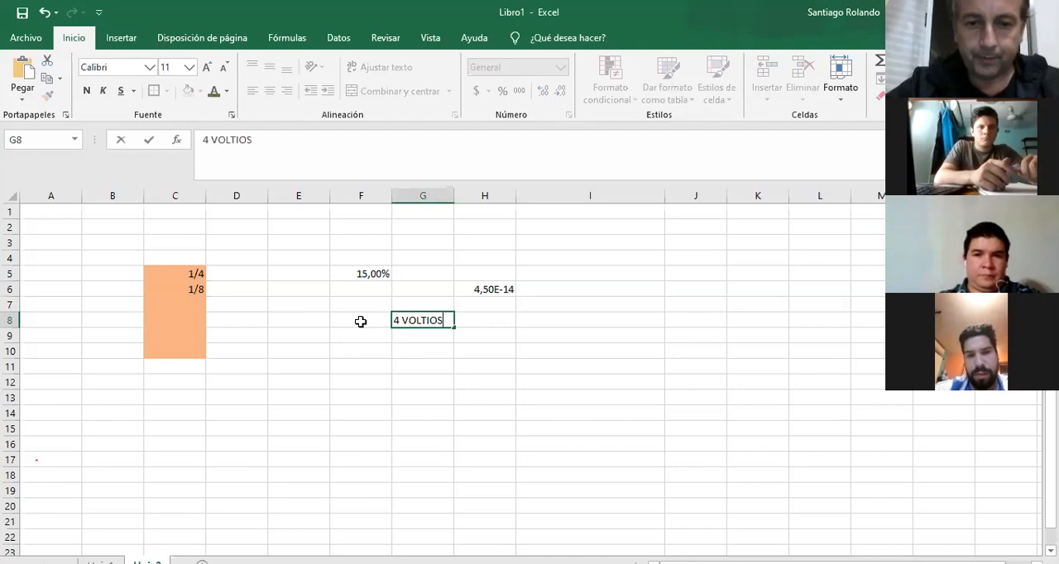
key(Return)
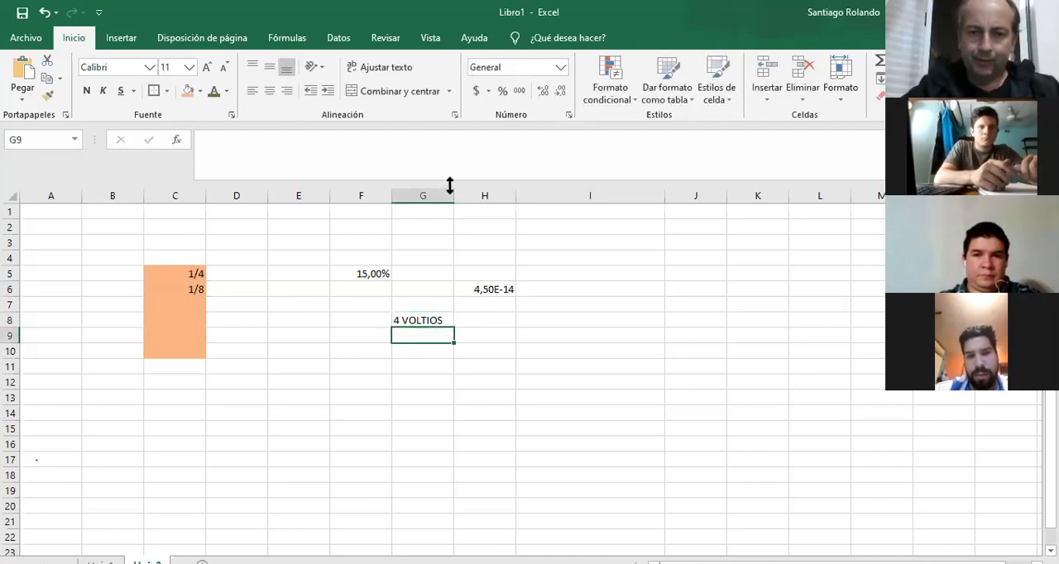
drag(454, 190, 544, 190)
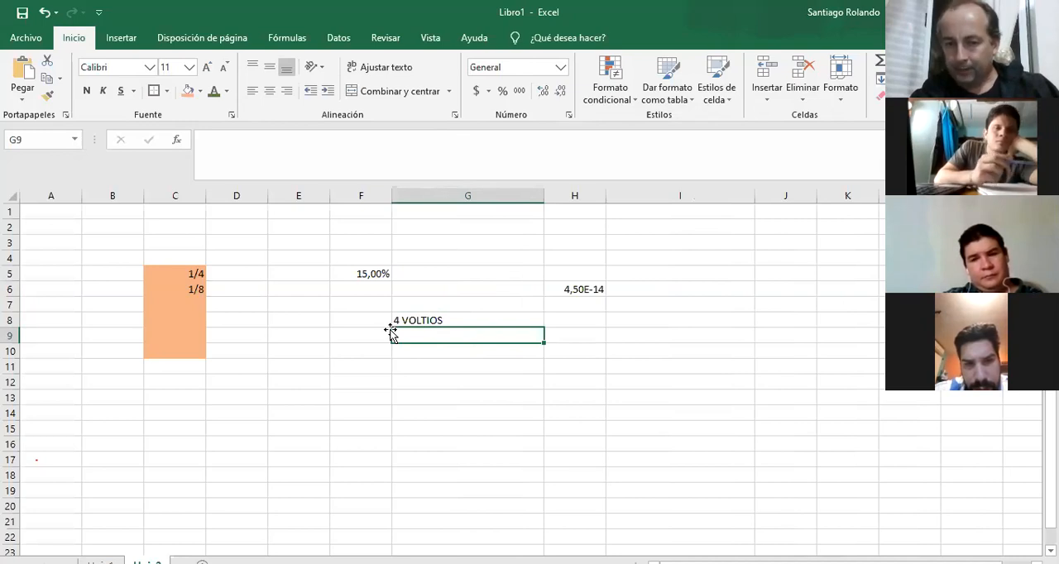
Enter the plain number 4 in cell G7, directly above the 4 VOLTIOS text.
click(482, 302)
text(4)
key(Return)
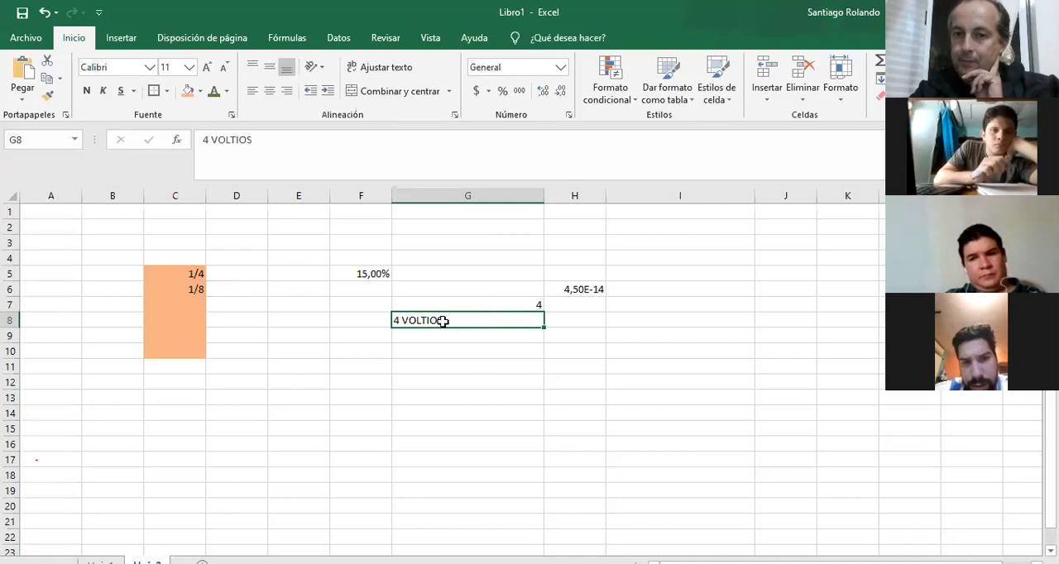
Apply the Personalizada number format 0 "voltios" to cell G7, based on the existing 0 code.
click(510, 306)
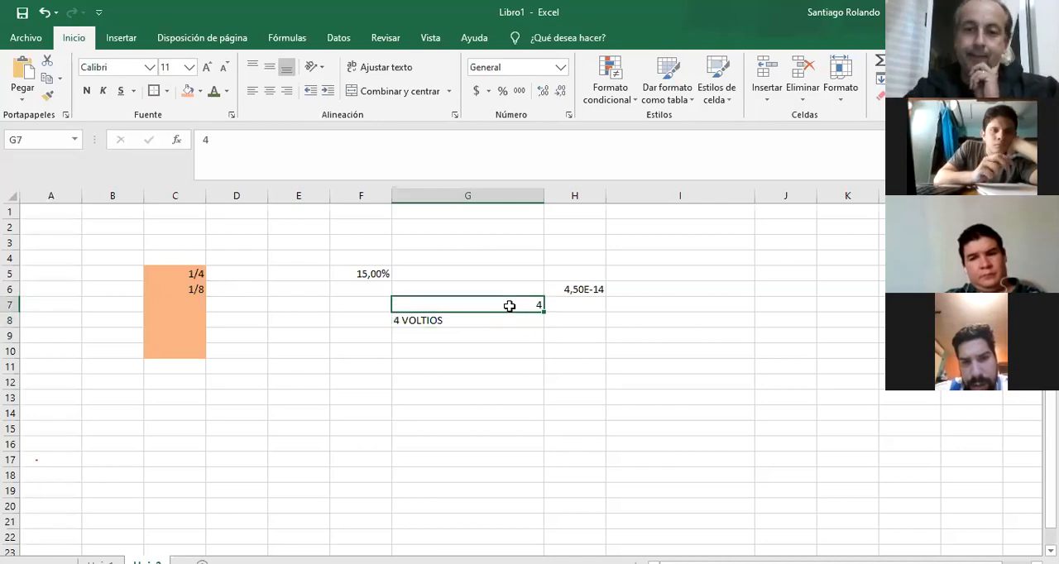
click(567, 118)
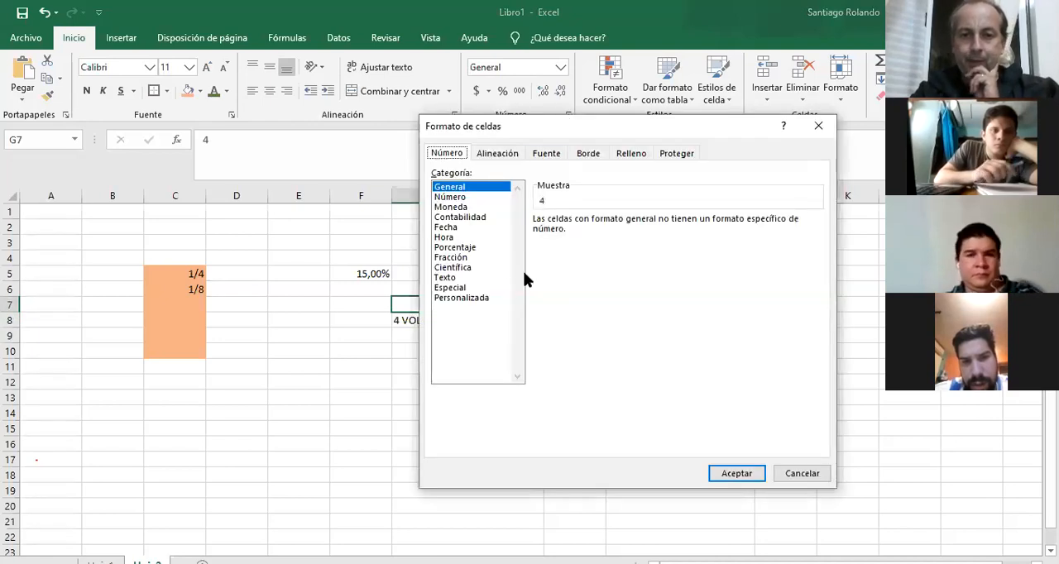
click(481, 298)
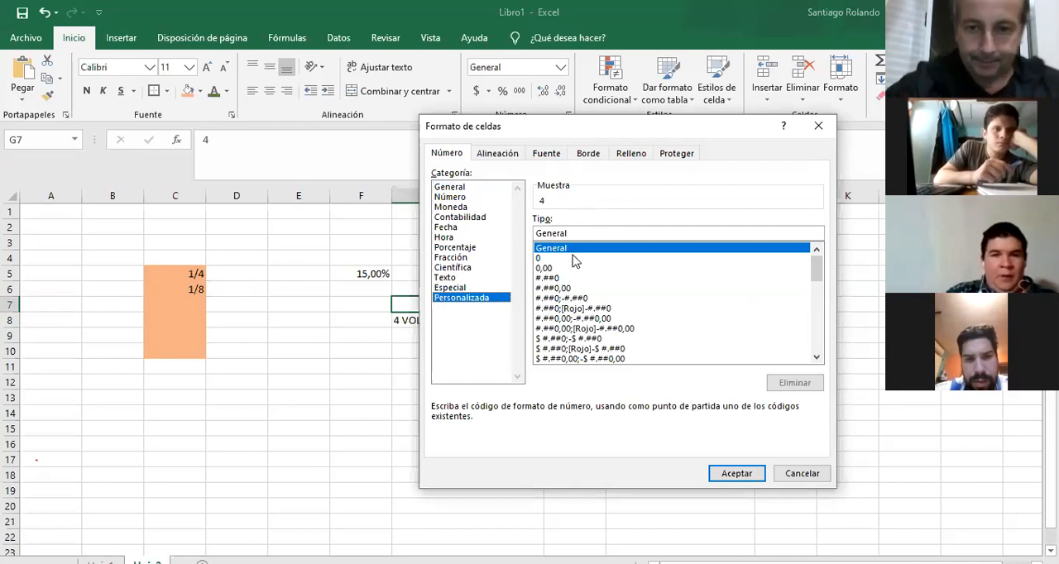
click(542, 259)
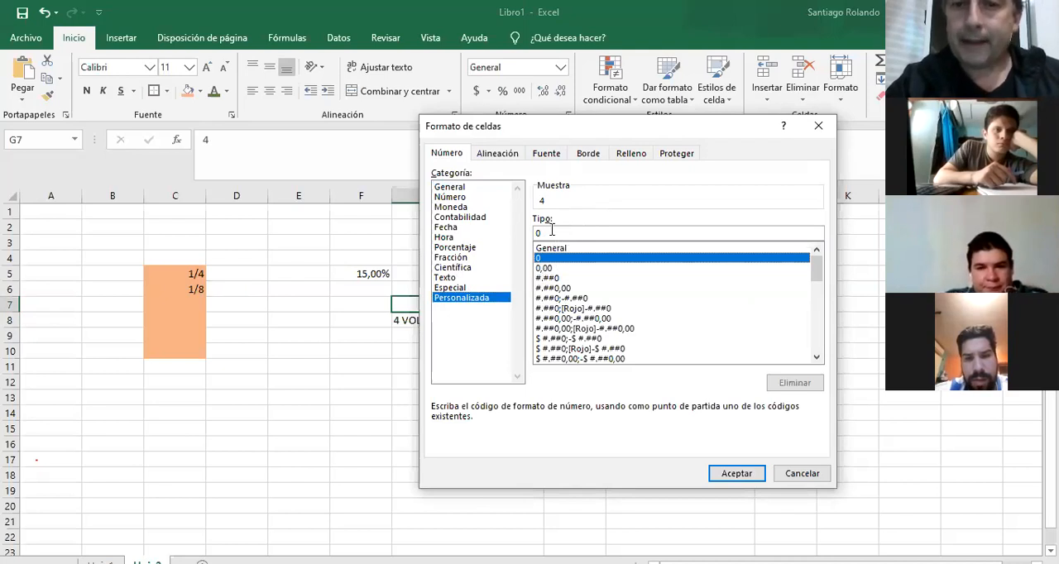
click(557, 233)
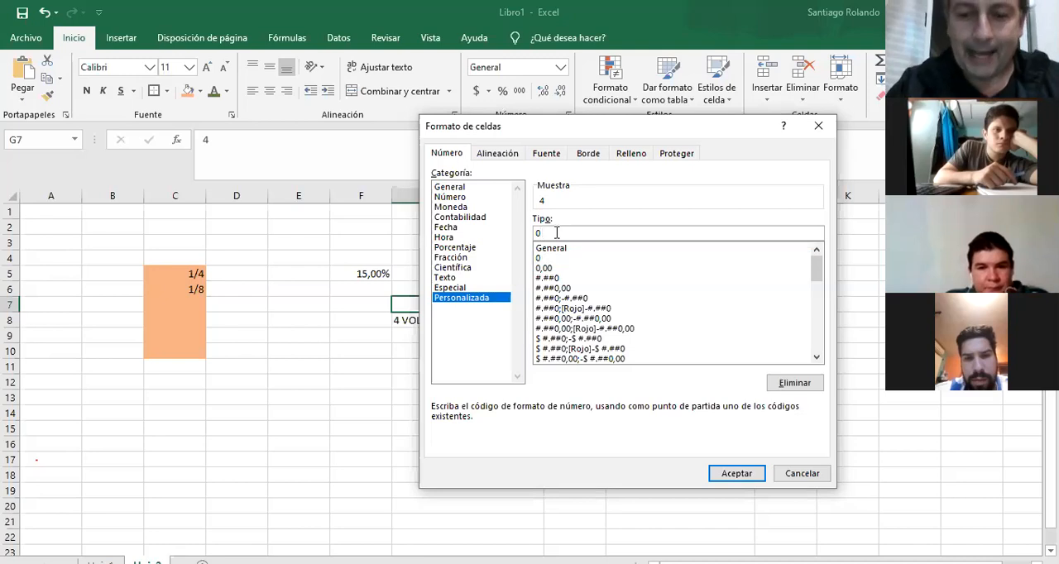
text(")
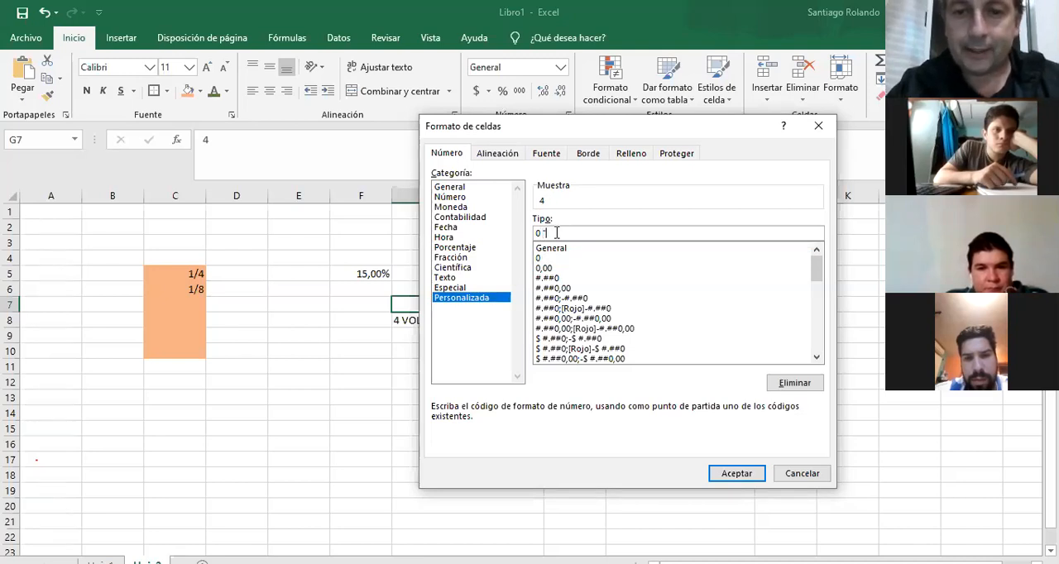
text(VOLTIOS)
key(BackSpace)
key(BackSpace)
key(BackSpace)
key(BackSpace)
key(BackSpace)
key(BackSpace)
key(BackSpace)
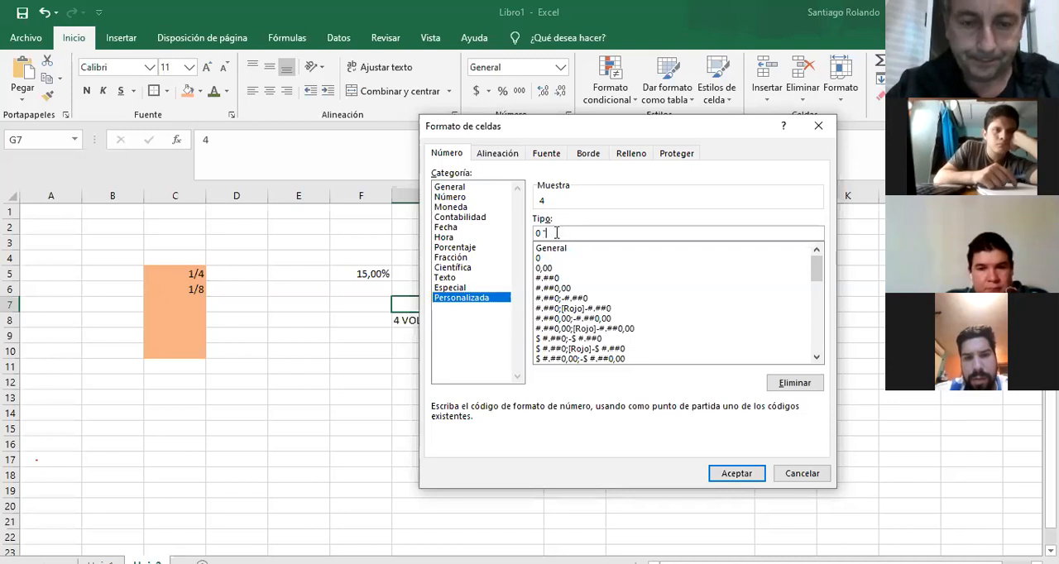
text(volstios)
key(BackSpace)
key(BackSpace)
key(BackSpace)
key(BackSpace)
key(BackSpace)
text(tios")
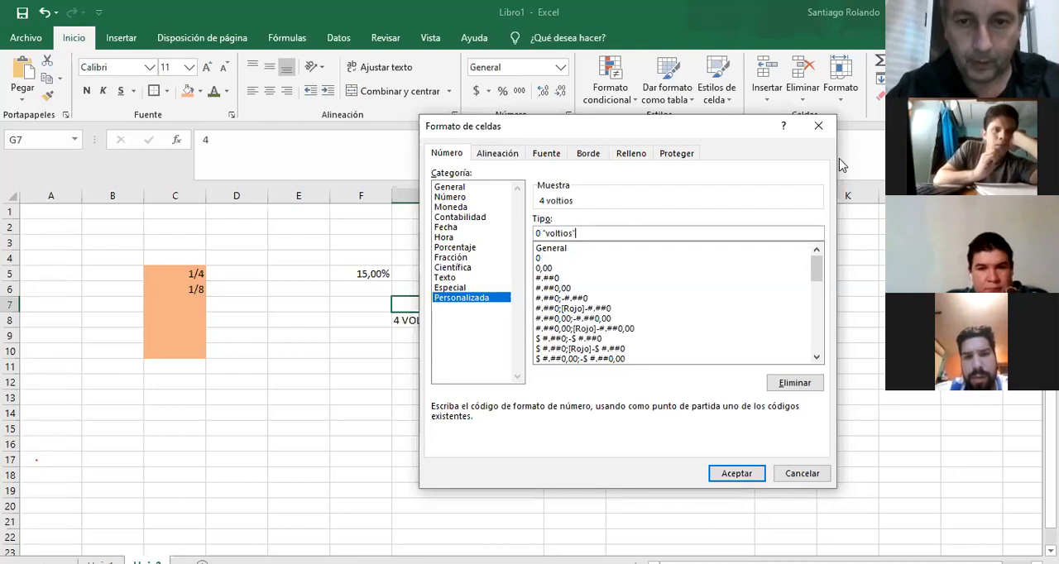
key(Return)
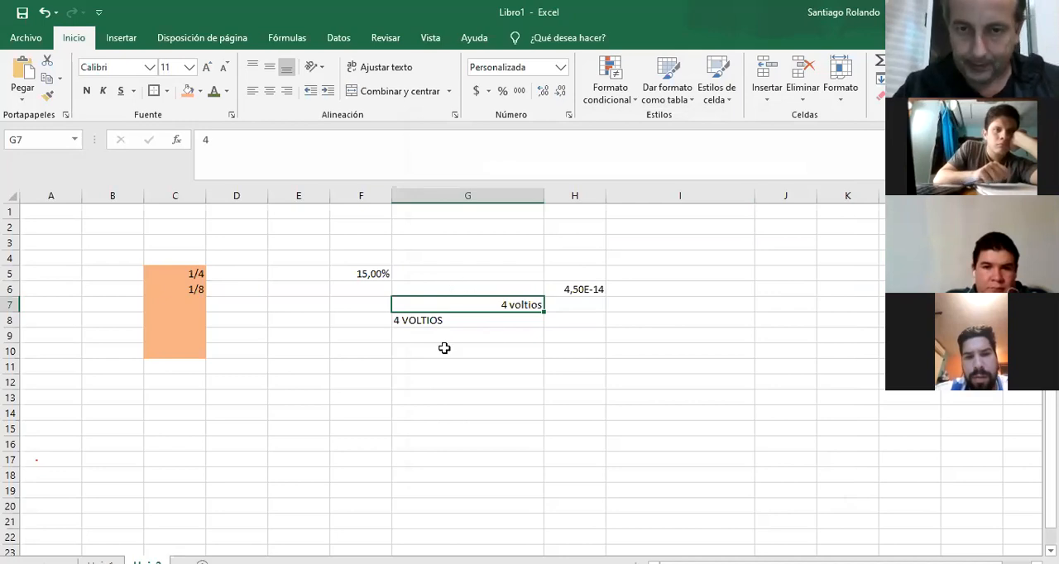
Clear the contents of rows 4 to 11 and delete those rows from the sheet.
click(9, 259)
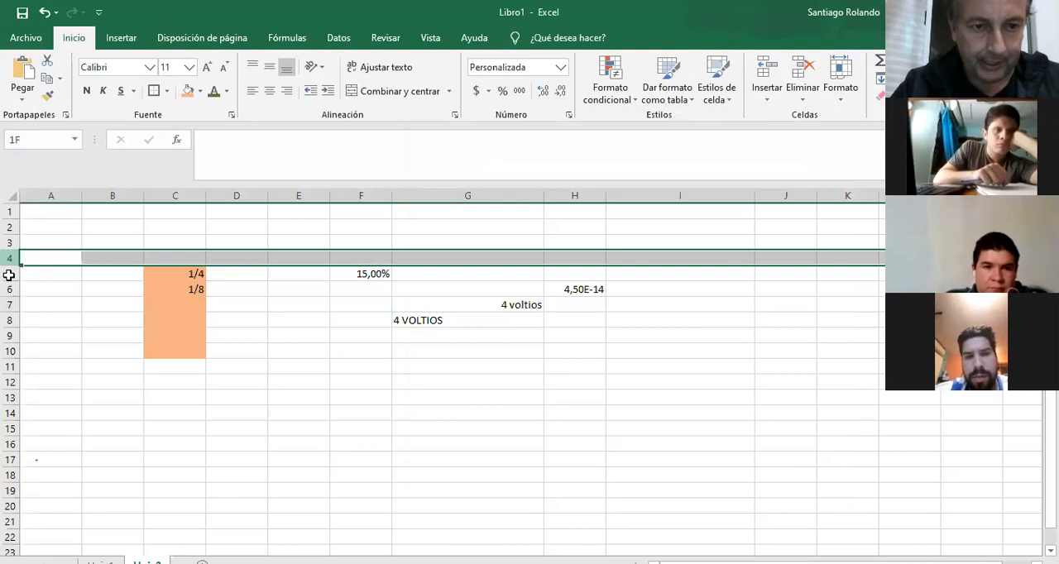
shift+click(12, 367)
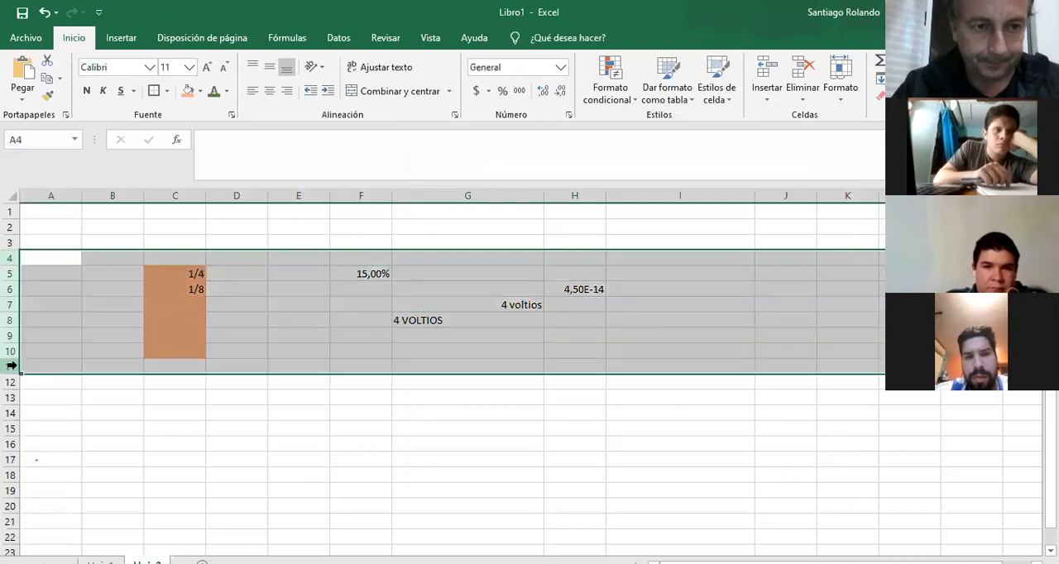
right_click(12, 367)
click(67, 279)
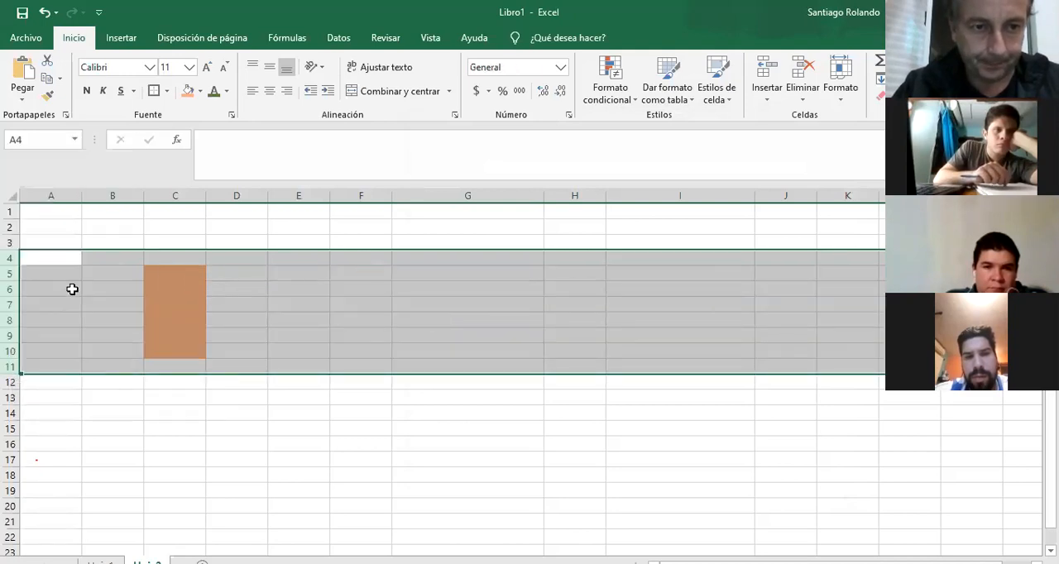
right_click(9, 269)
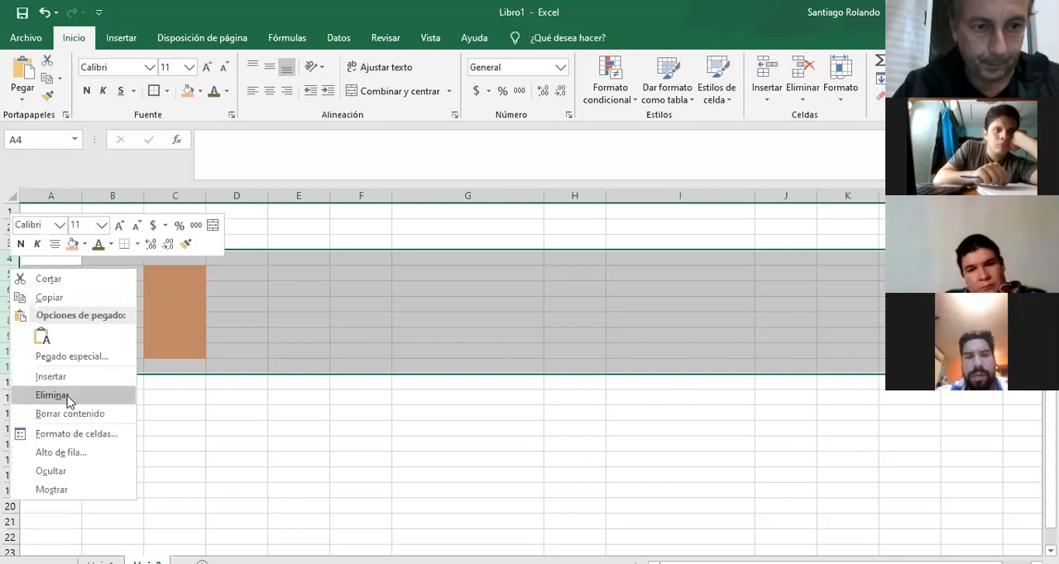
click(66, 396)
click(248, 257)
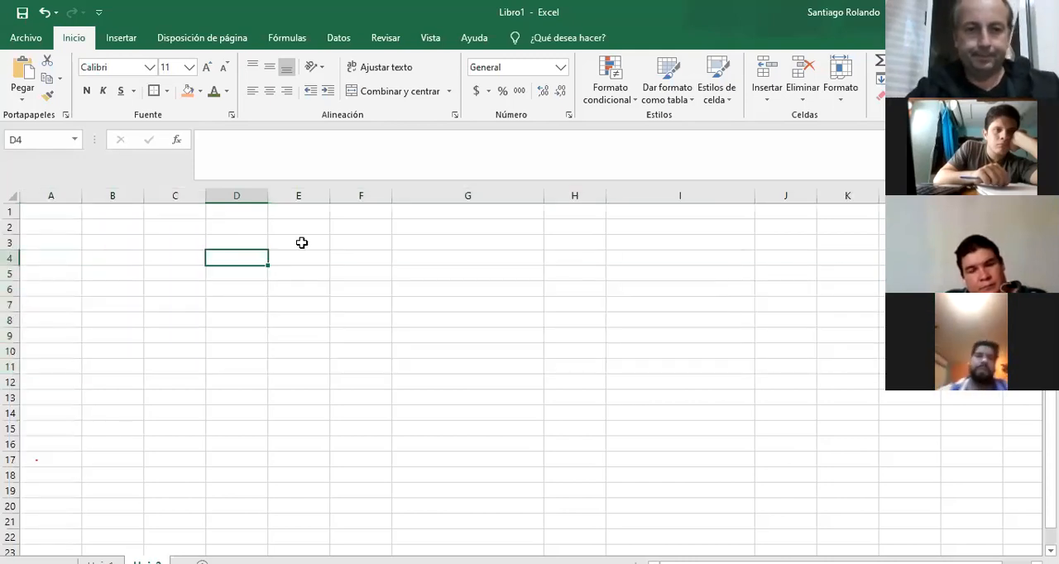
Enter 123 in cell E3 and 42 in cell E4, ending with cell E7 selected.
click(302, 243)
text(123)
key(Return)
text(42)
key(Return)
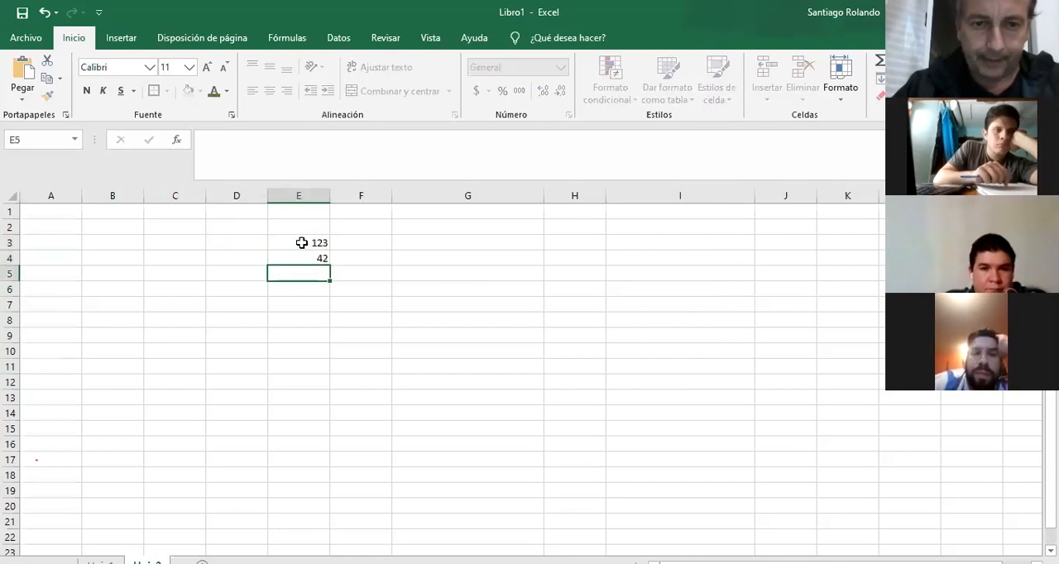
key(Return)
key(Return)
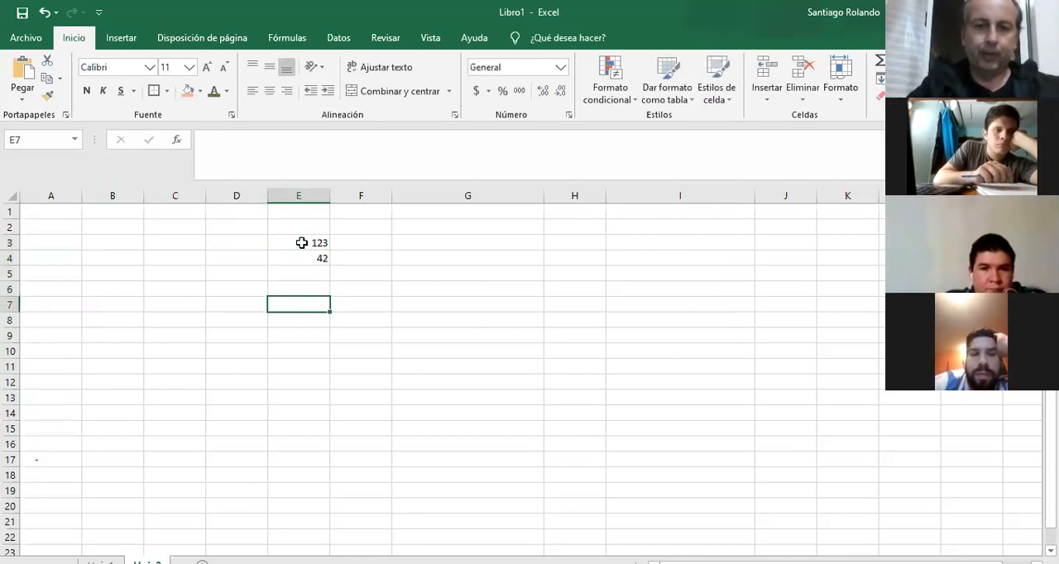
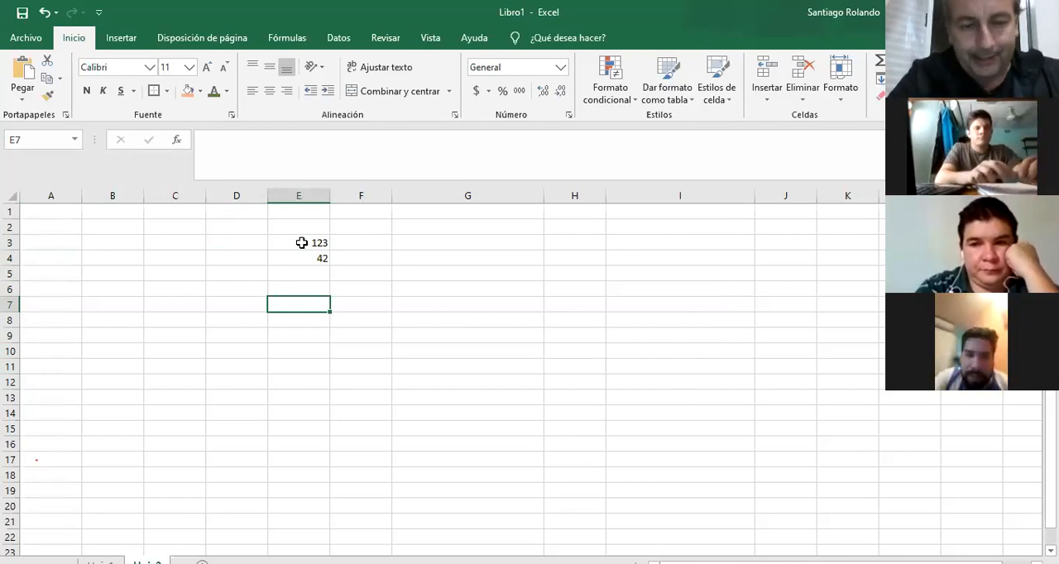
Enter the label suma in cell D7.
key(Up)
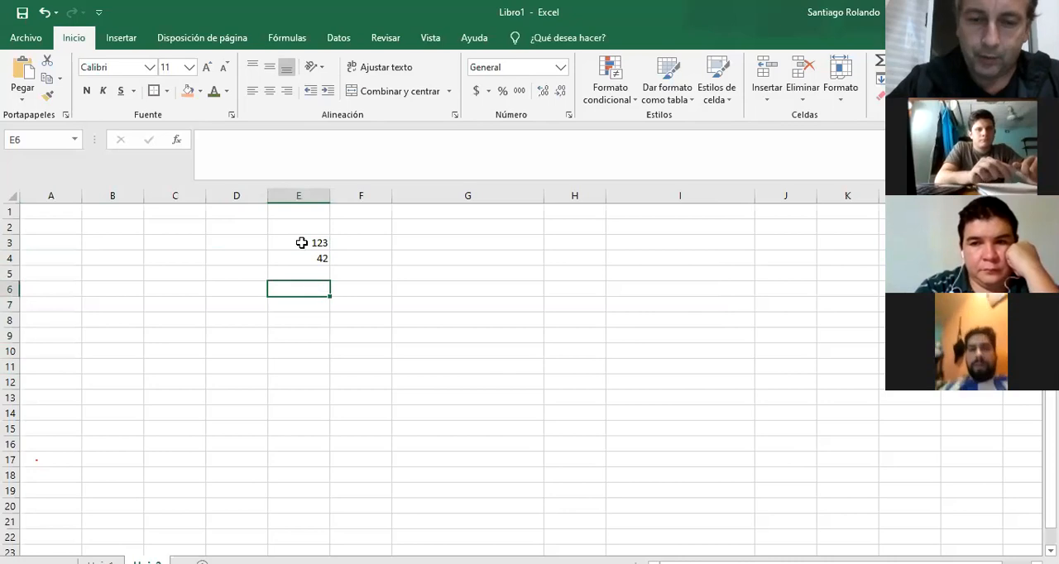
key(Down)
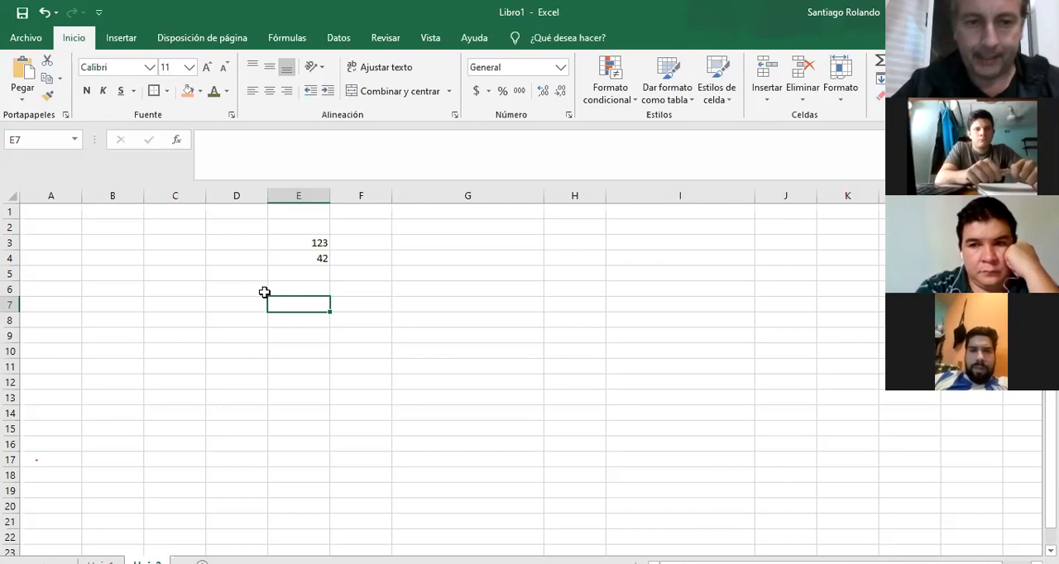
click(236, 308)
text(suma)
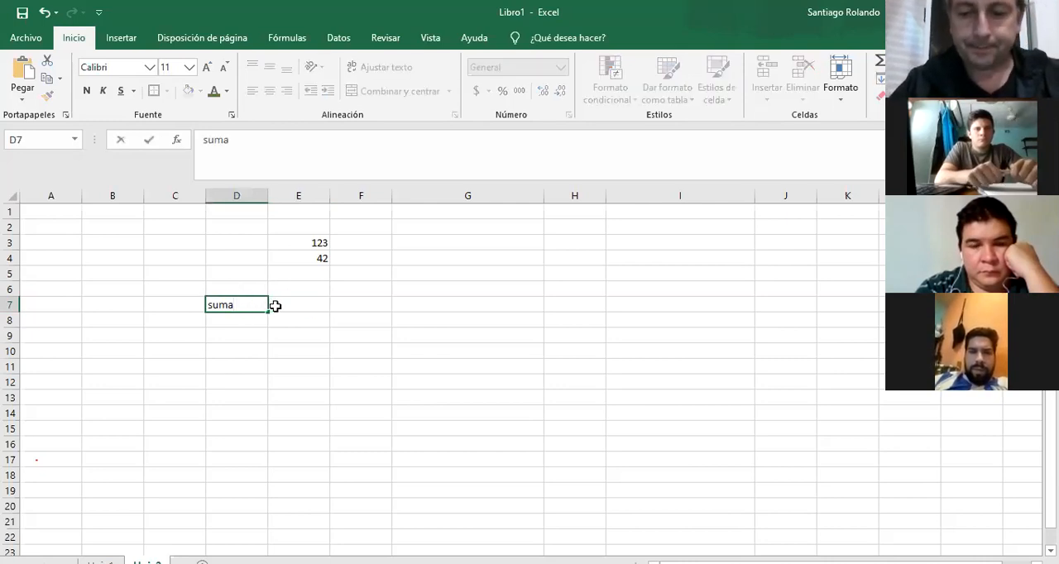
click(275, 306)
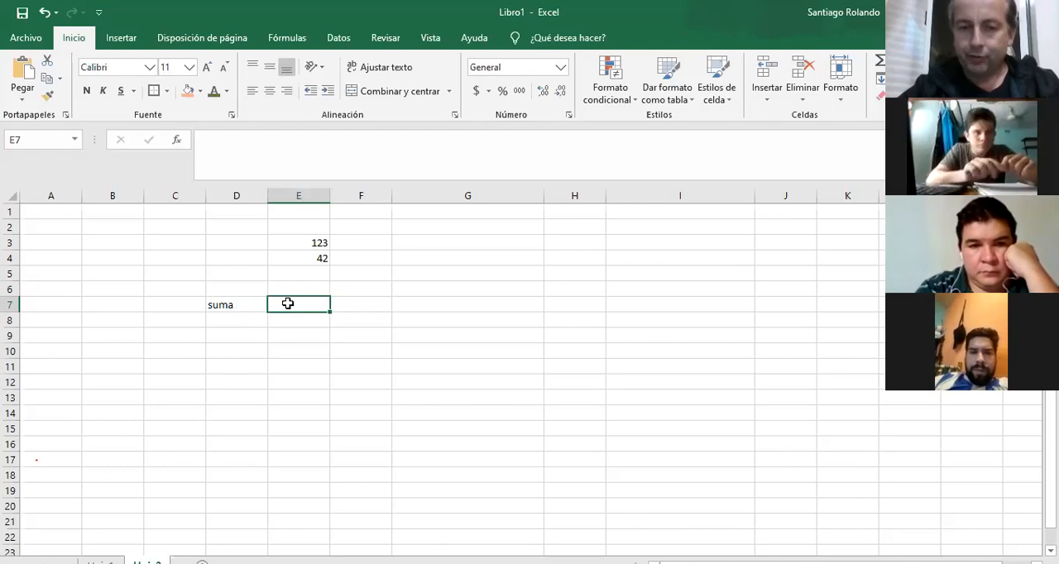
Replace the label in D7 with SUMA in capitals and fill the range D7:D16 with light orange.
click(226, 304)
text(SUMA)
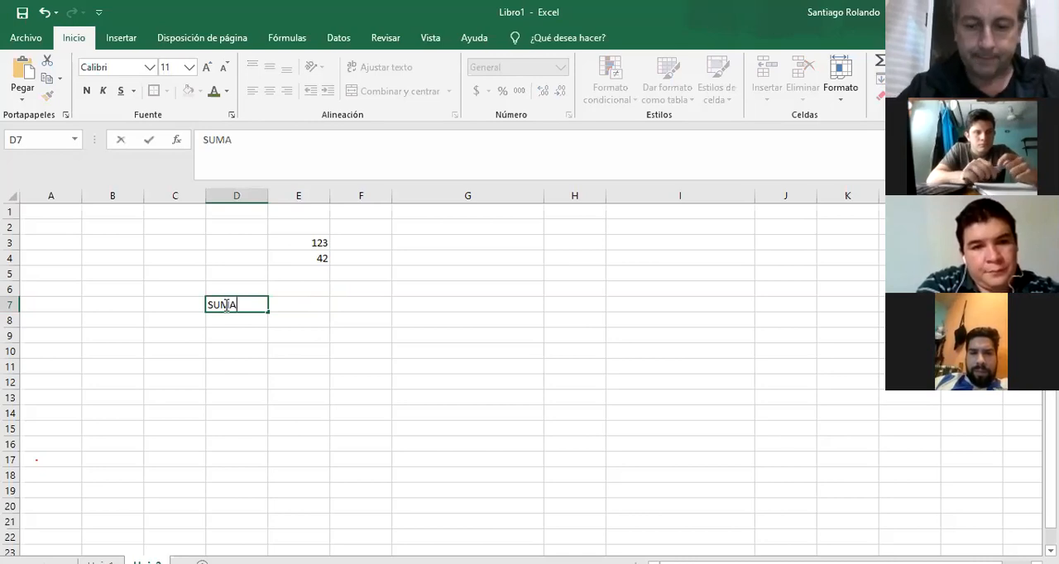
key(Tab)
drag(227, 305, 230, 444)
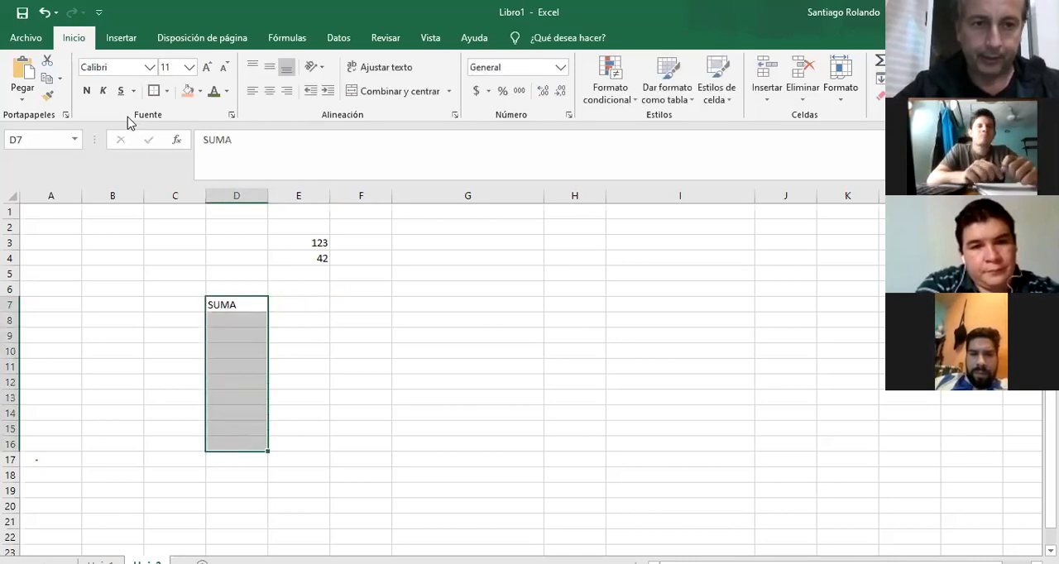
click(187, 92)
Enter the formula +E3+E4 in cell E7, beside the SUMA label.
click(298, 304)
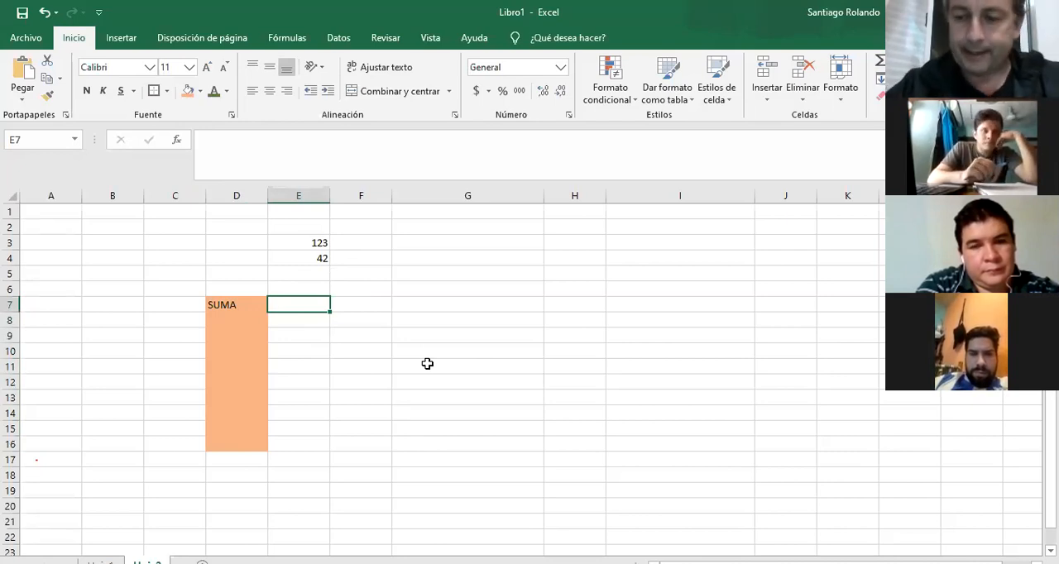
text(+E3+)
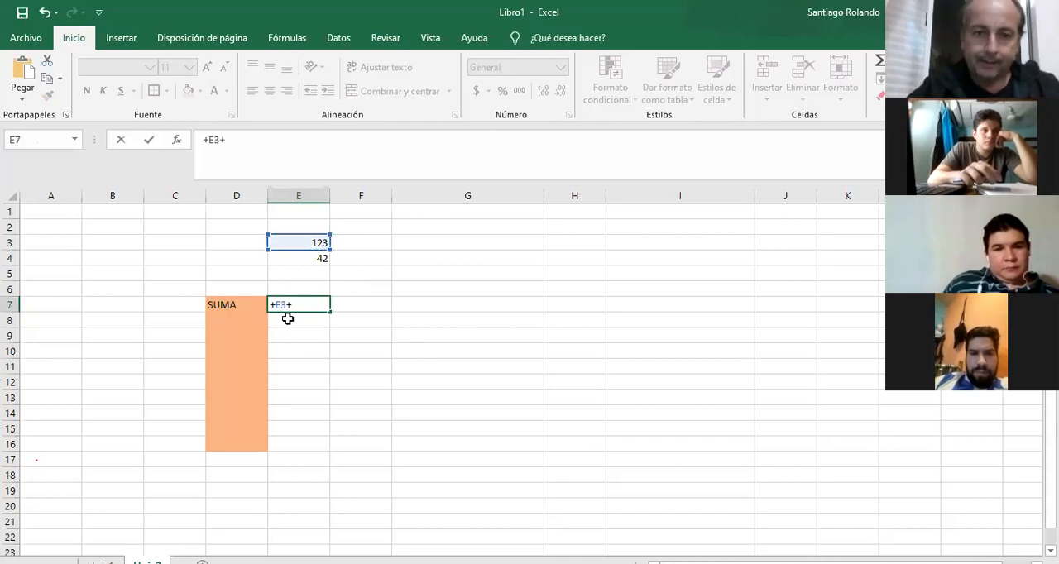
click(295, 255)
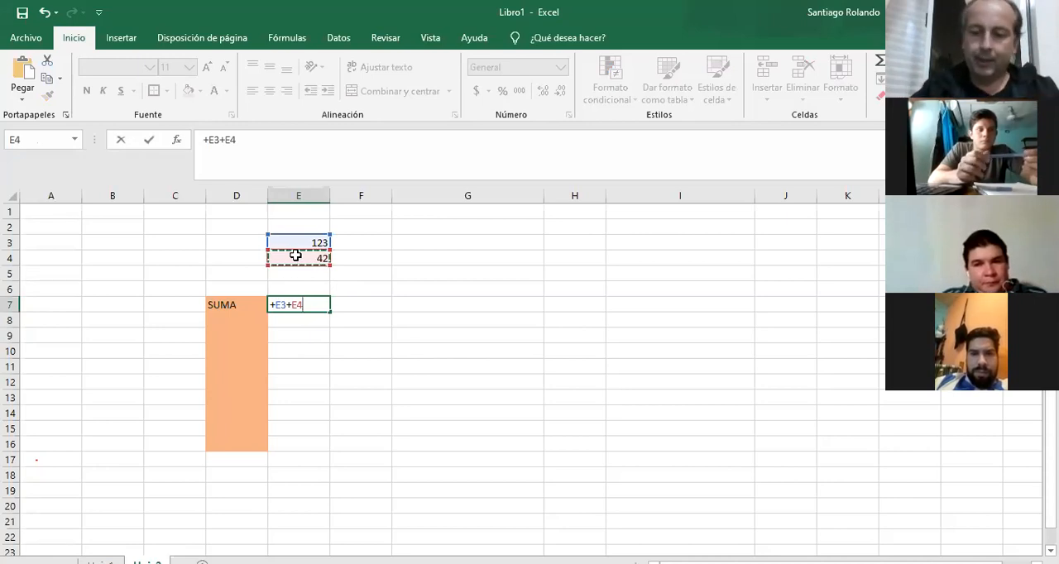
key(Return)
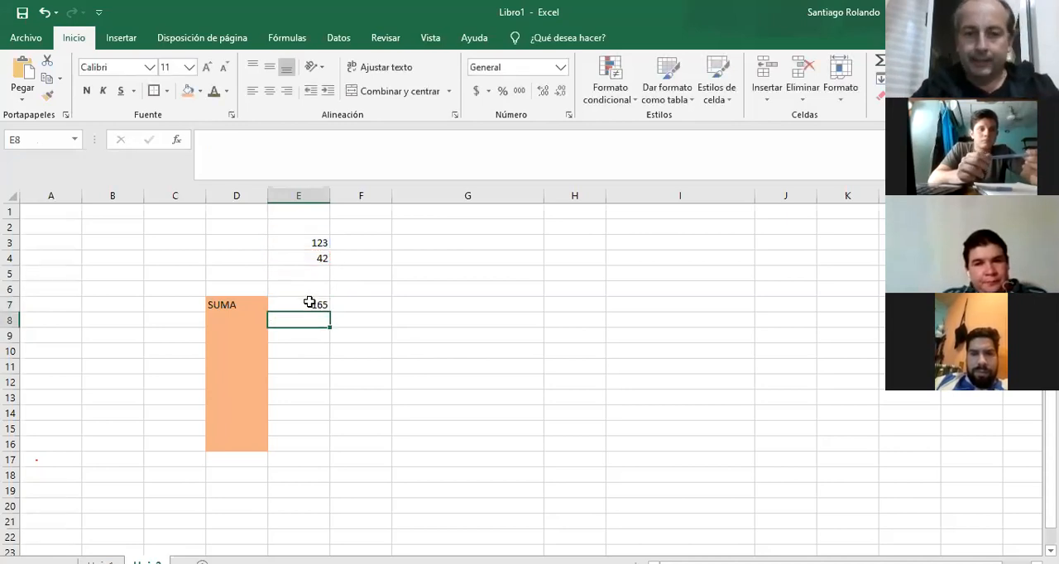
Change the number in cell E3 to 560 and the number in E4 to 220.
drag(299, 240, 208, 284)
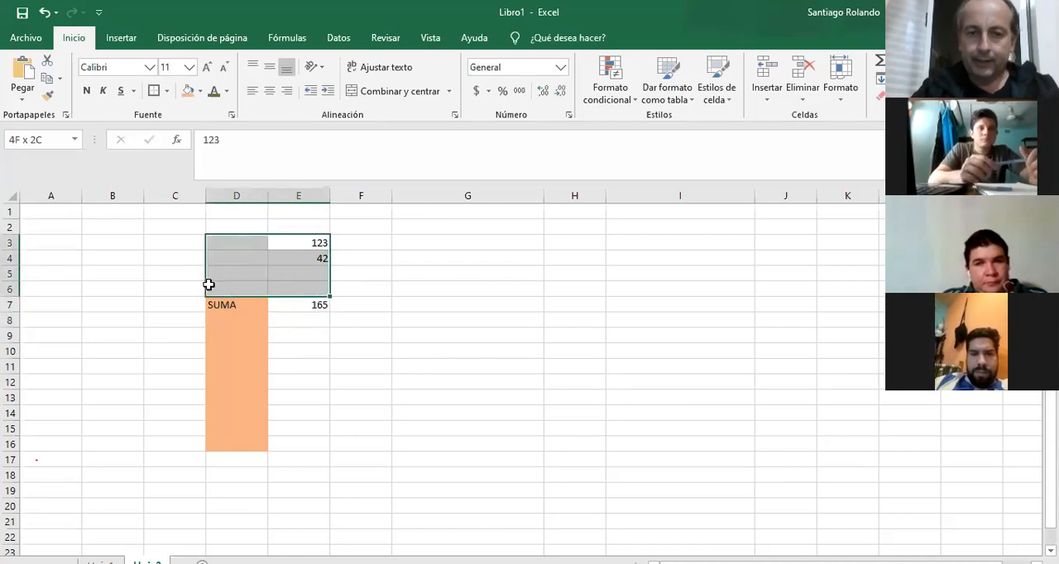
click(316, 240)
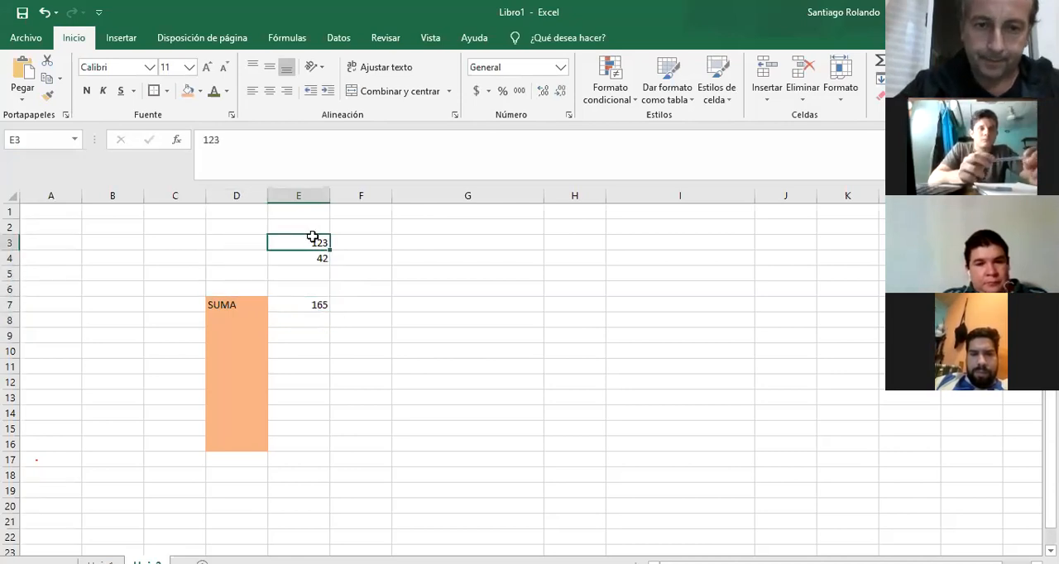
text(560)
key(Return)
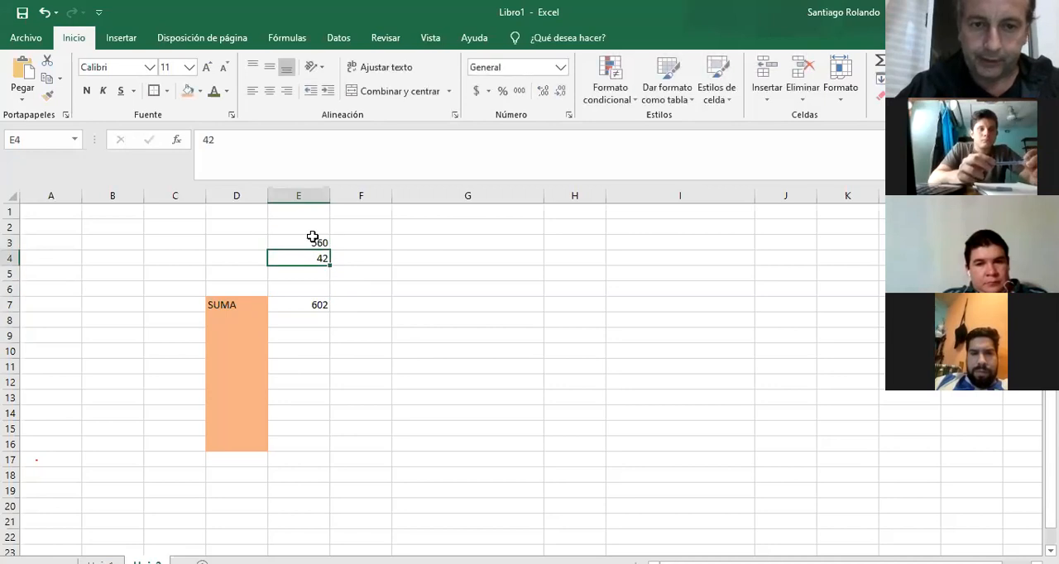
text(220)
key(Return)
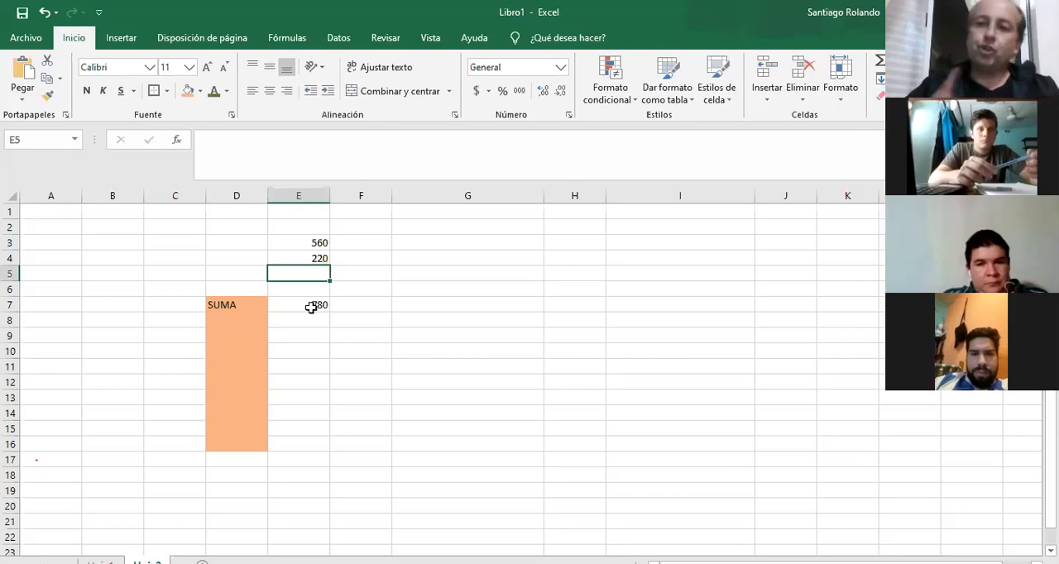
Enter the sum +560+220 with literal numbers instead of cell references in cell F7.
click(375, 308)
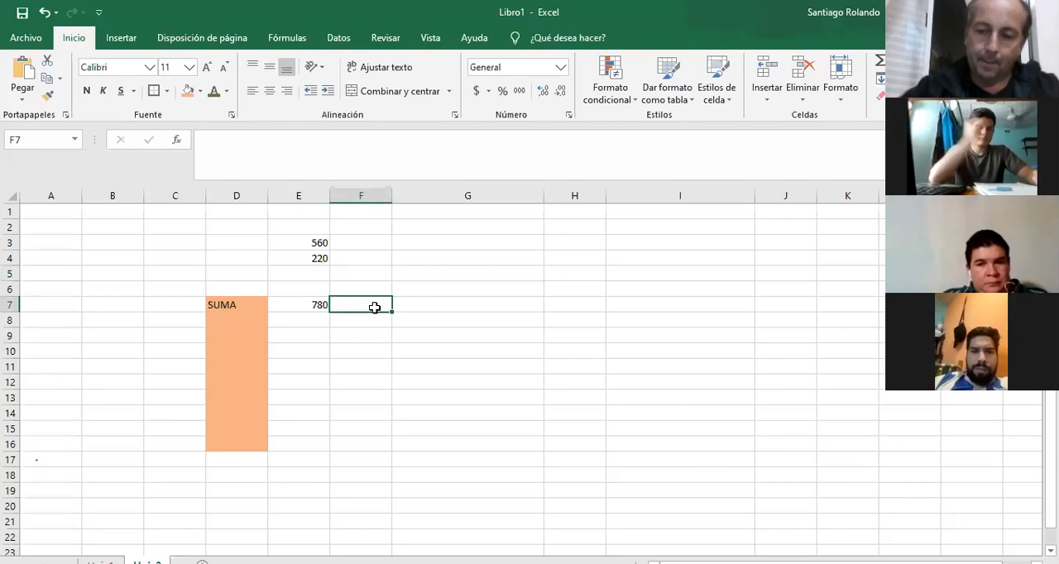
text(+)
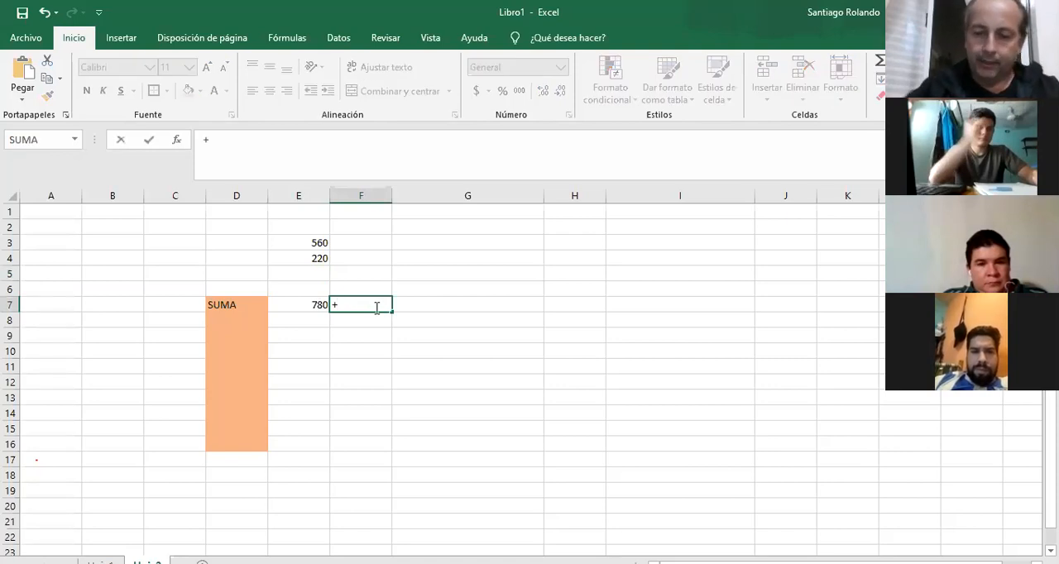
text(560)
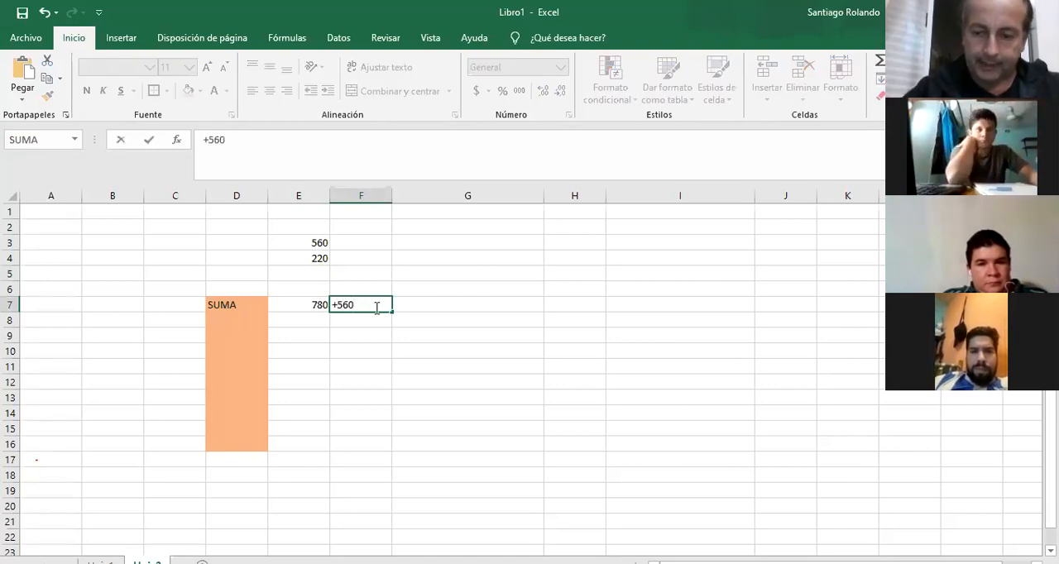
text(+220)
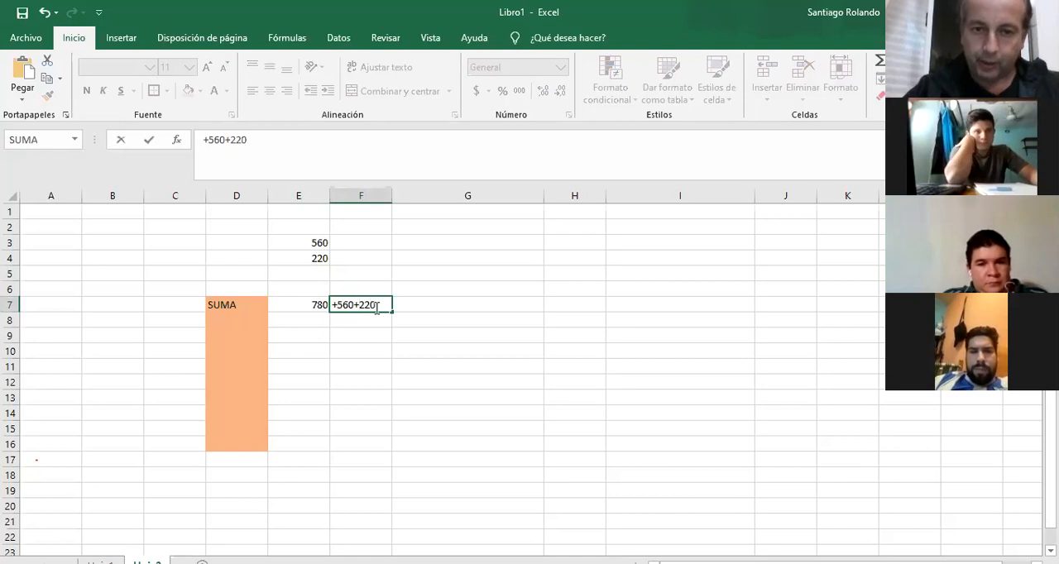
key(Return)
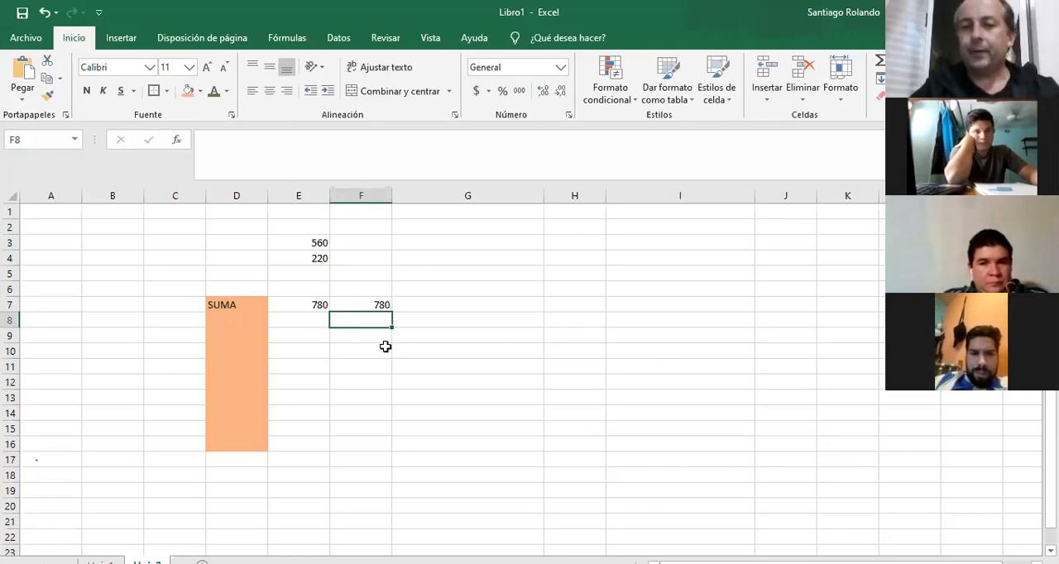
Change cell E3 to 700 and compare the formulas behind the sums in F7 and E7.
click(310, 240)
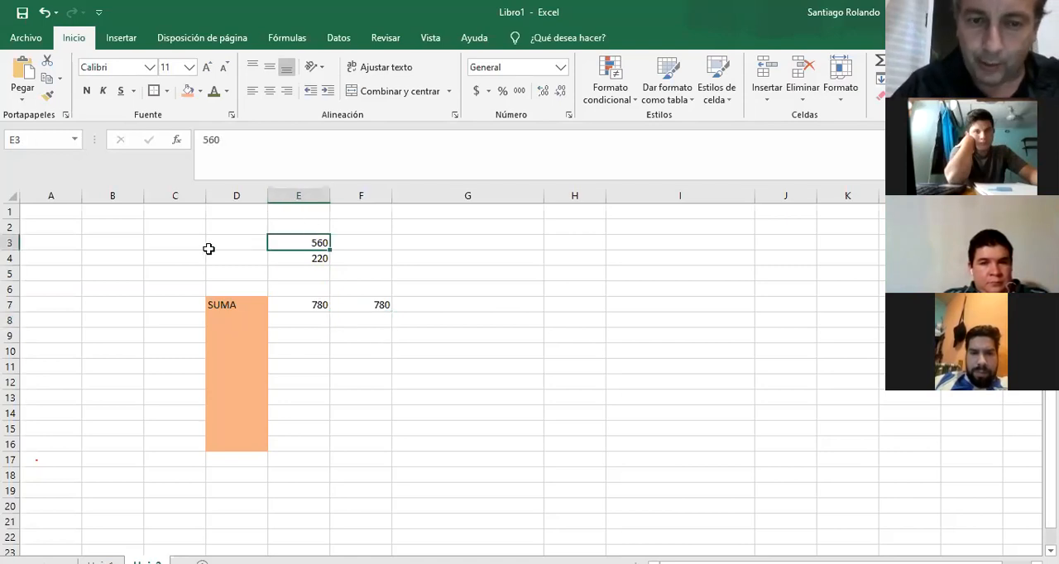
text(700)
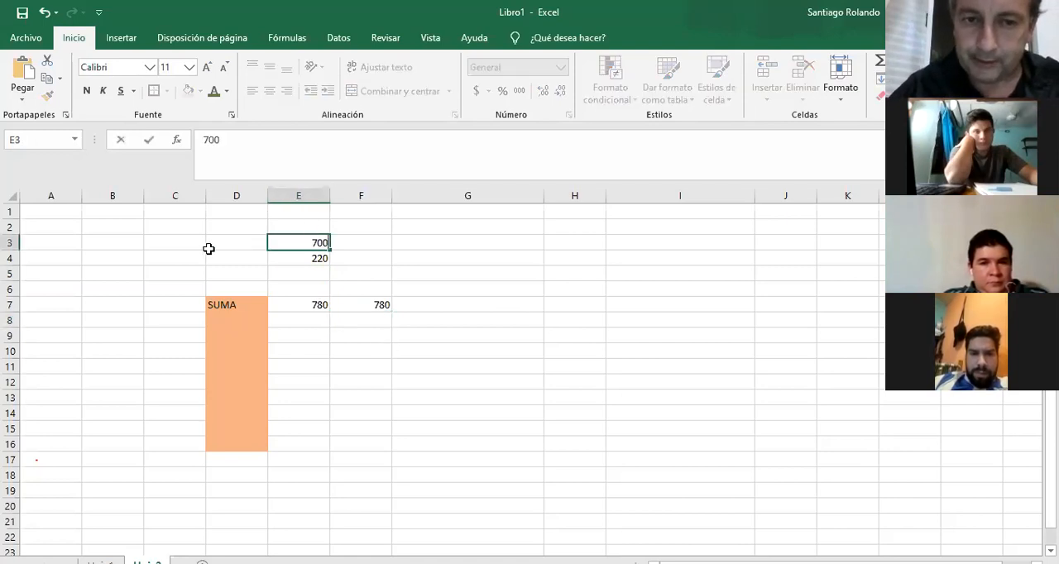
key(Return)
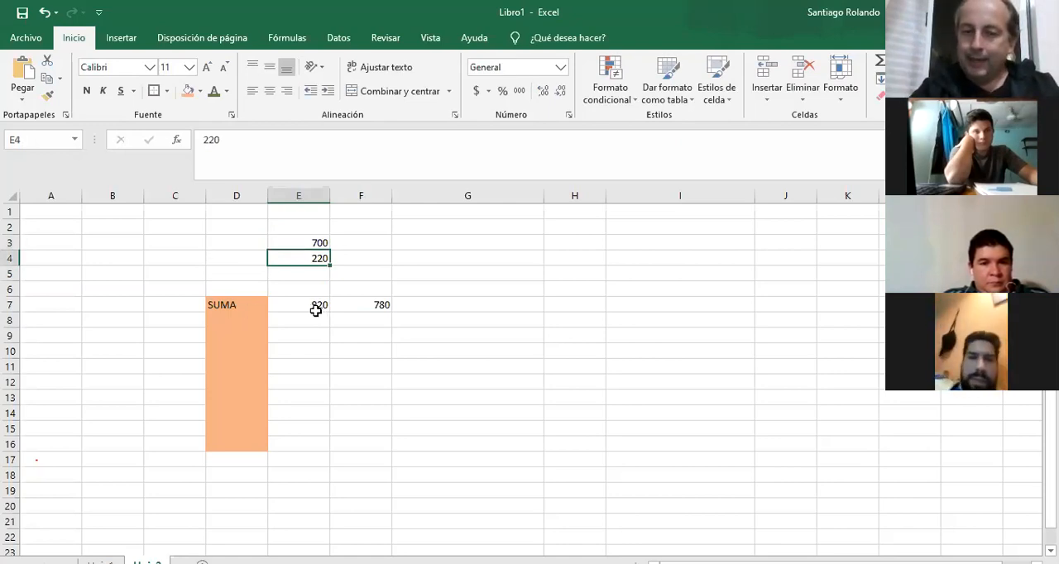
click(380, 309)
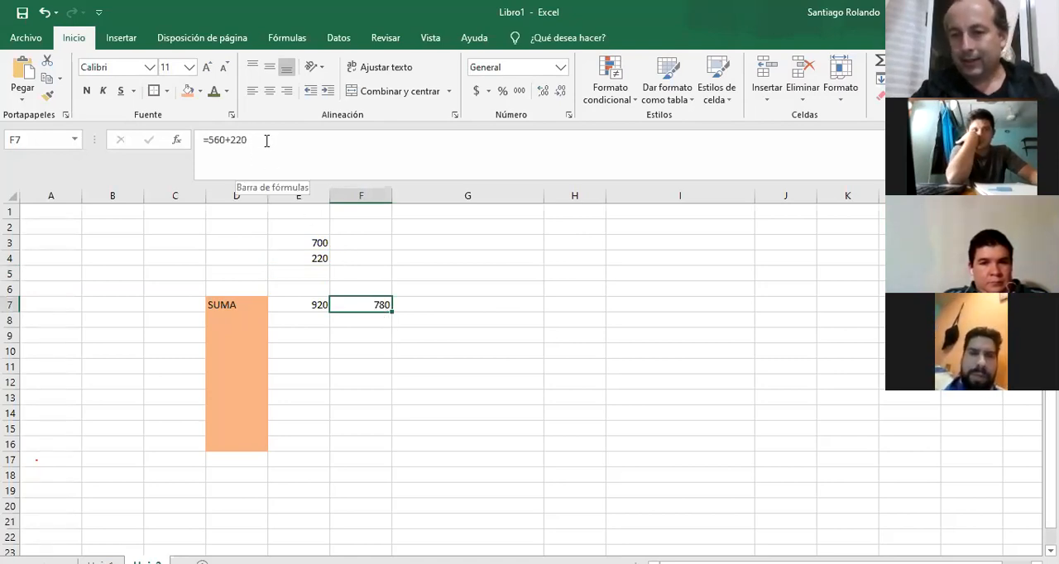
click(306, 306)
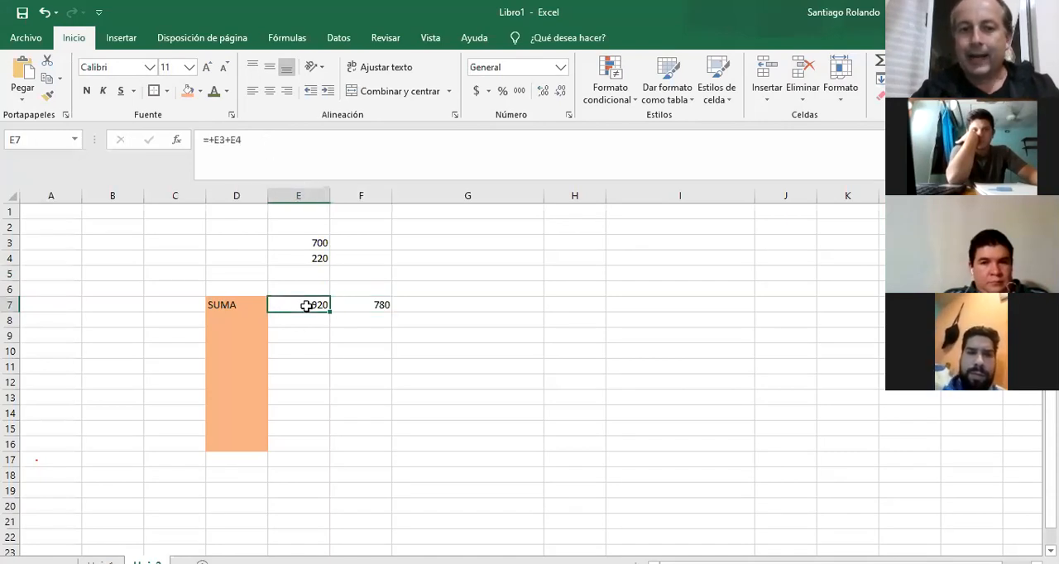
click(229, 141)
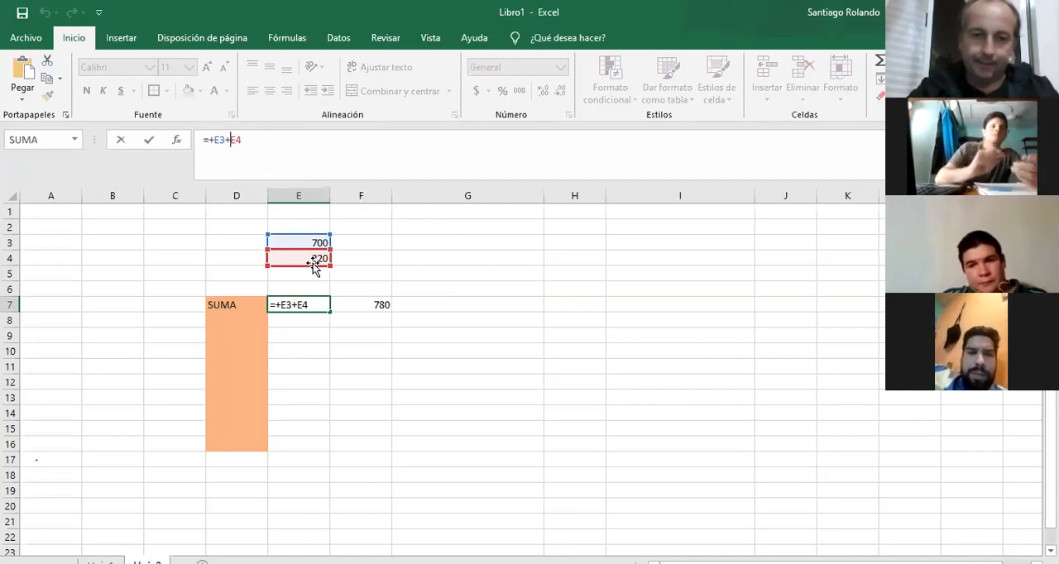
key(Return)
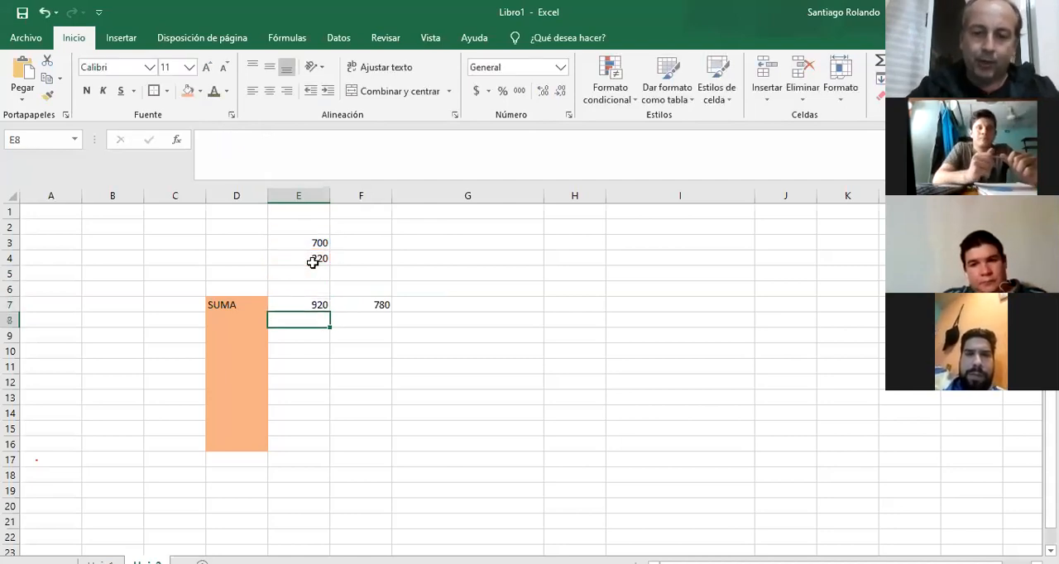
Replace the content of cell F7 with the cell-reference formula =E3+E4.
key(Up)
key(Right)
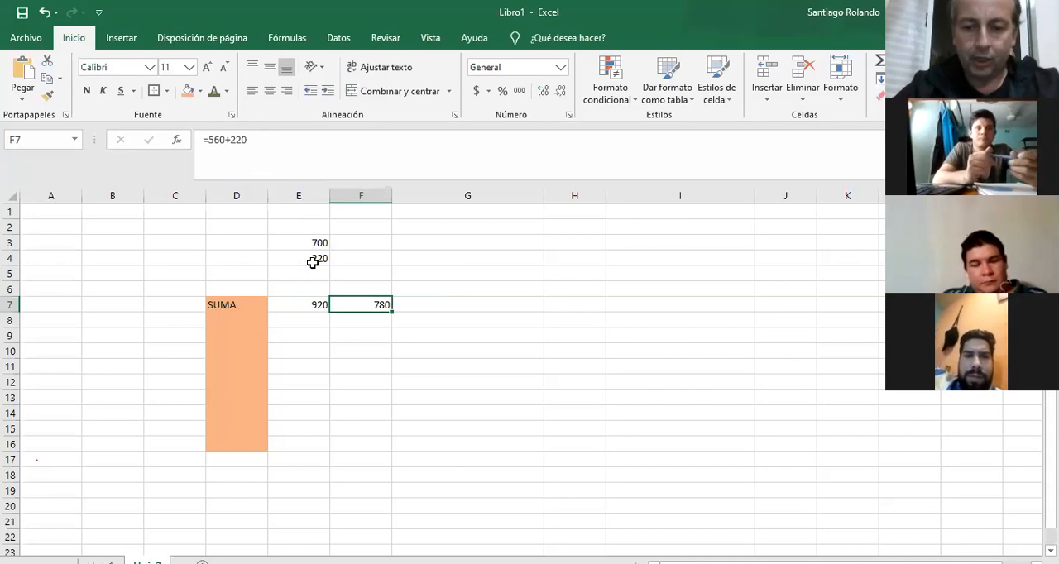
text(=)
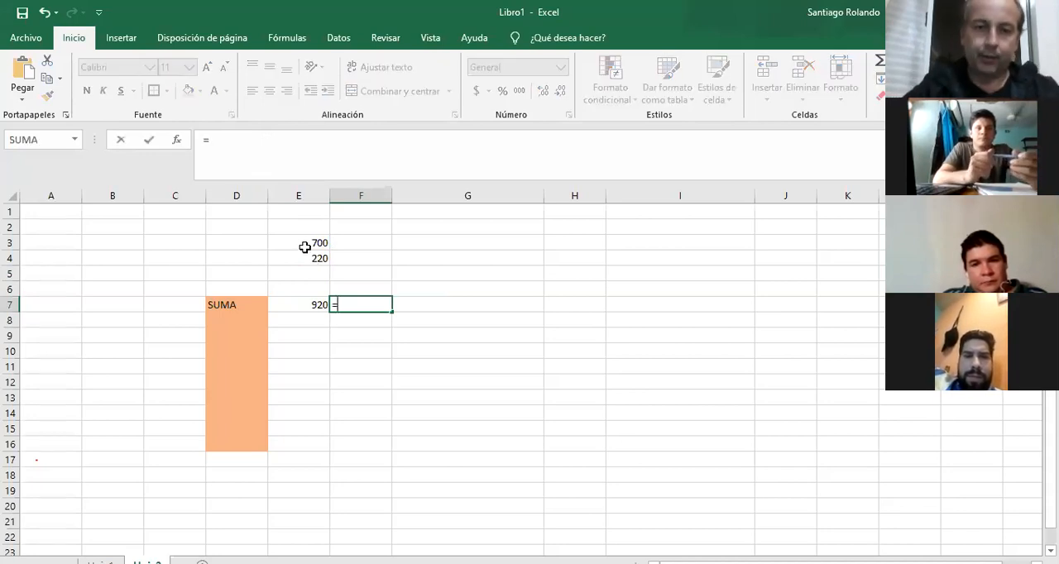
click(305, 243)
text(+)
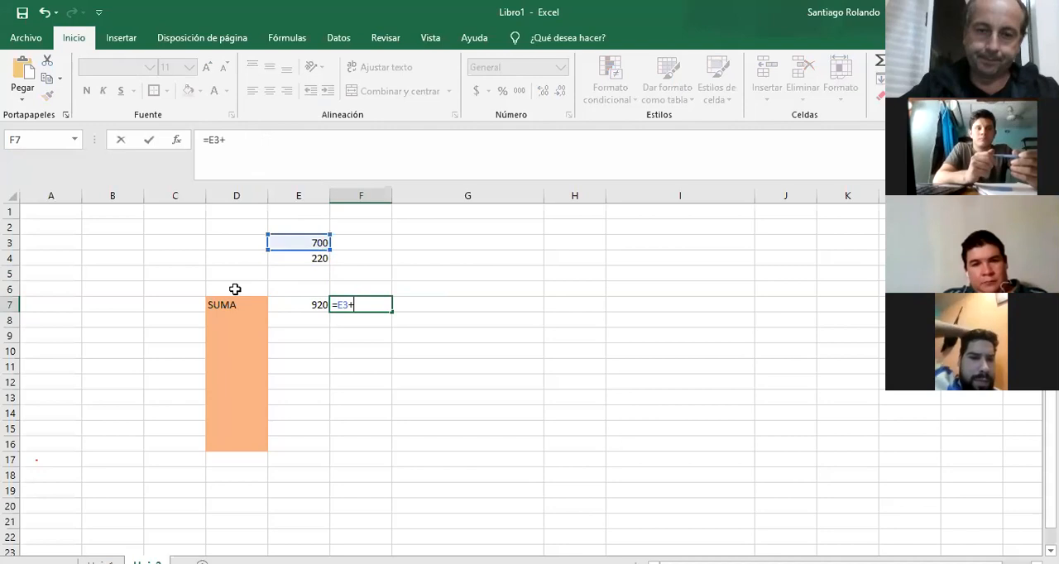
click(298, 259)
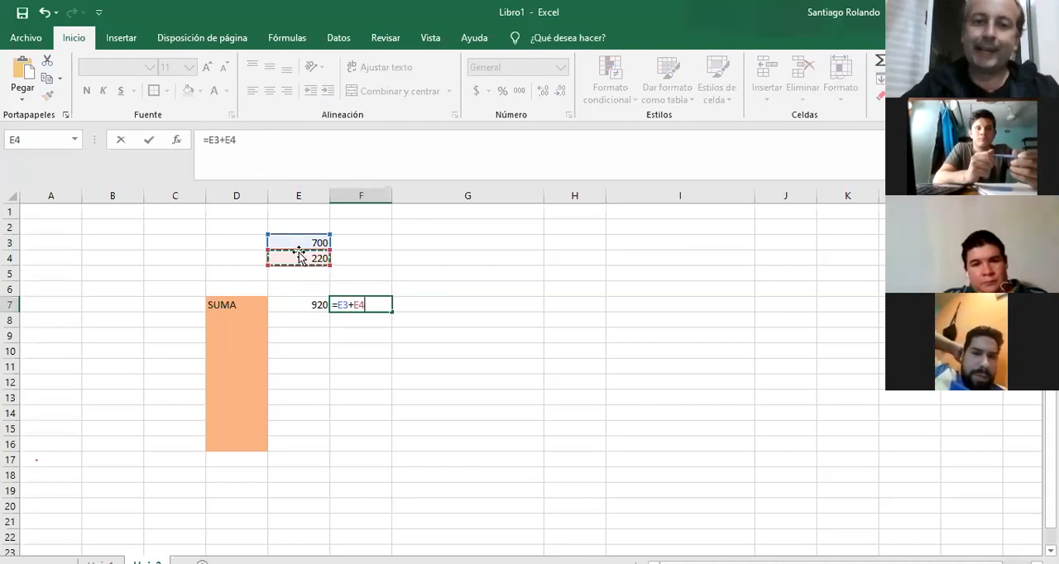
key(Return)
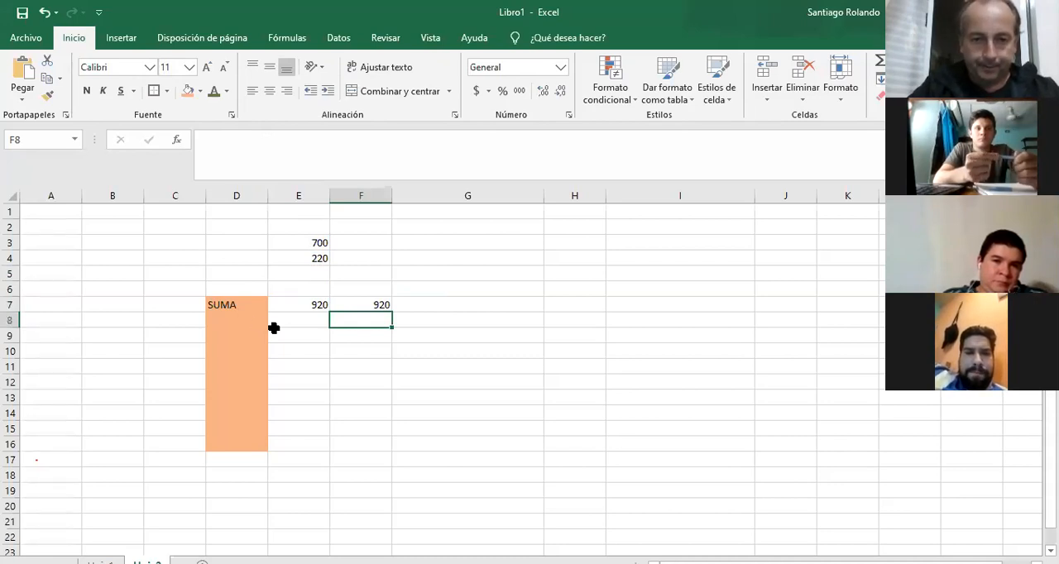
Enter the label RESTA in cell D8, below SUMA.
click(235, 320)
text(RETA)
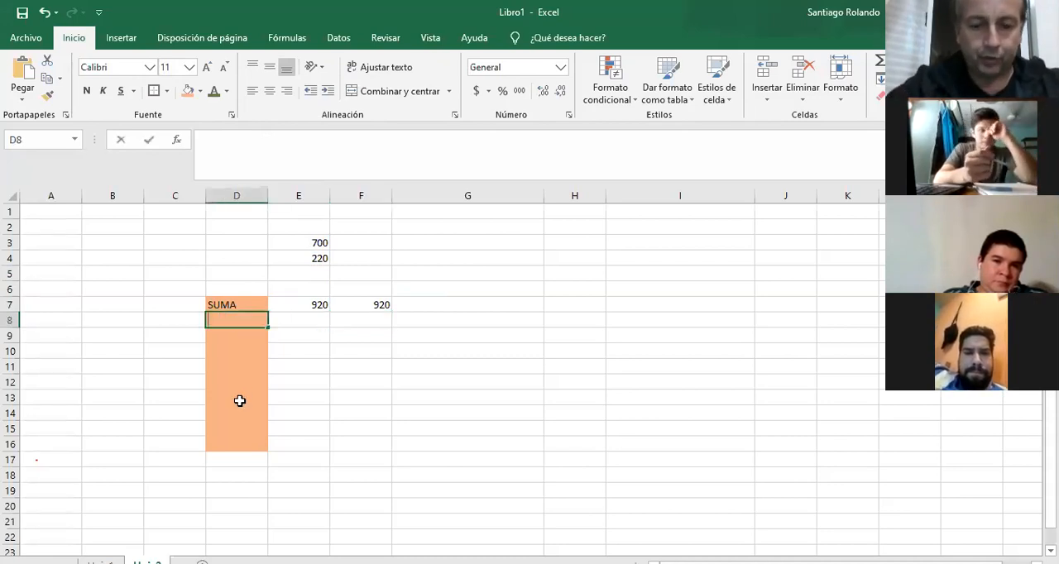
key(BackSpace)
key(BackSpace)
text(STA0)
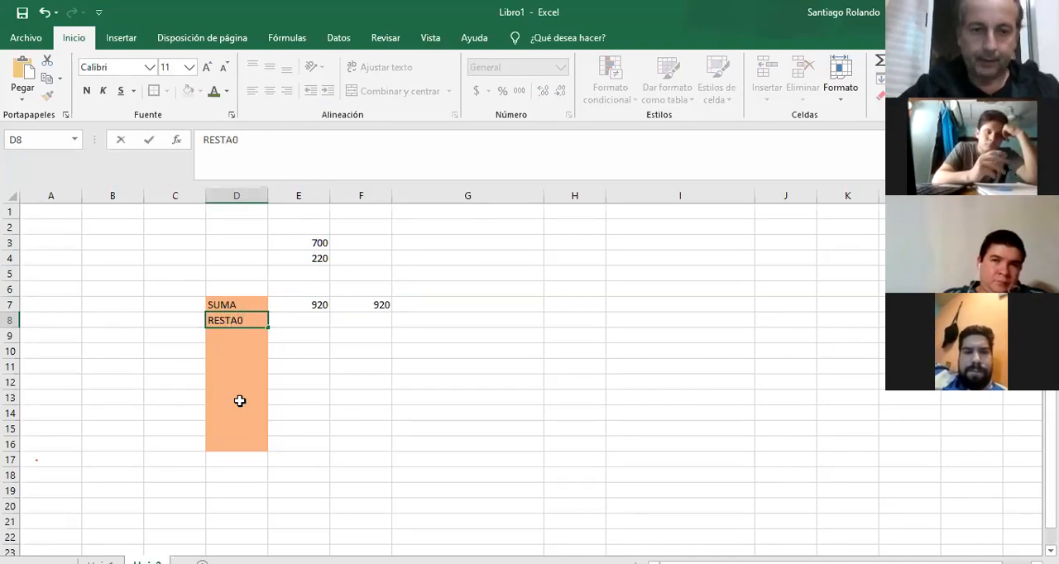
key(BackSpace)
key(Tab)
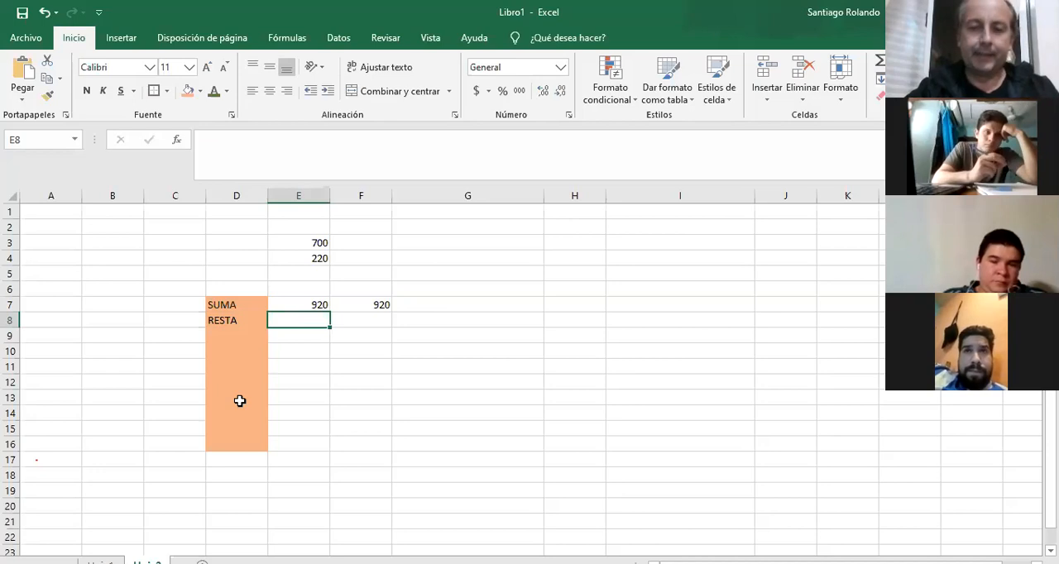
Enter the subtraction formula +E3-E4 in cell E8, beside the RESTA label.
text(+)
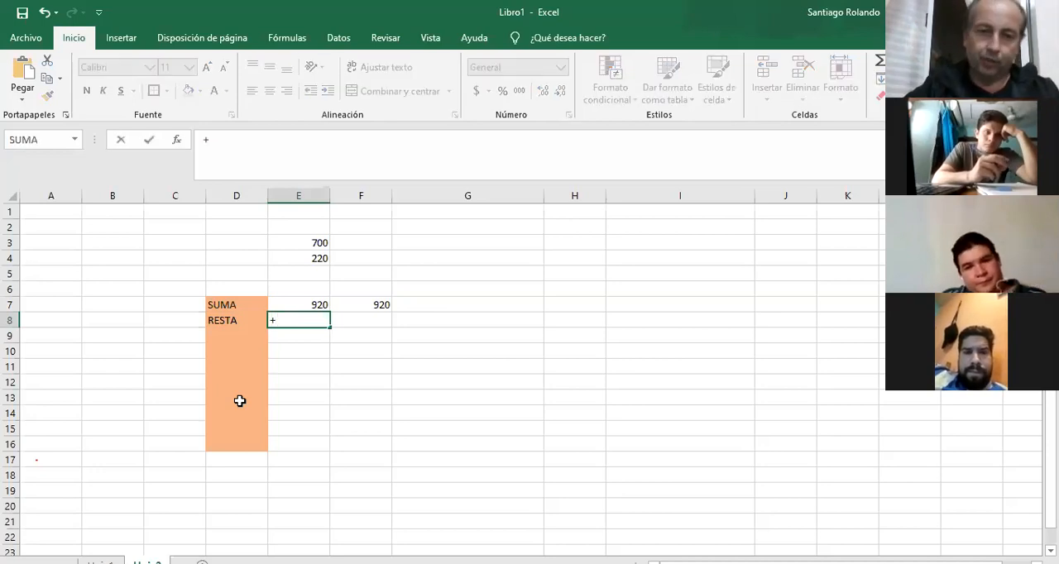
click(311, 240)
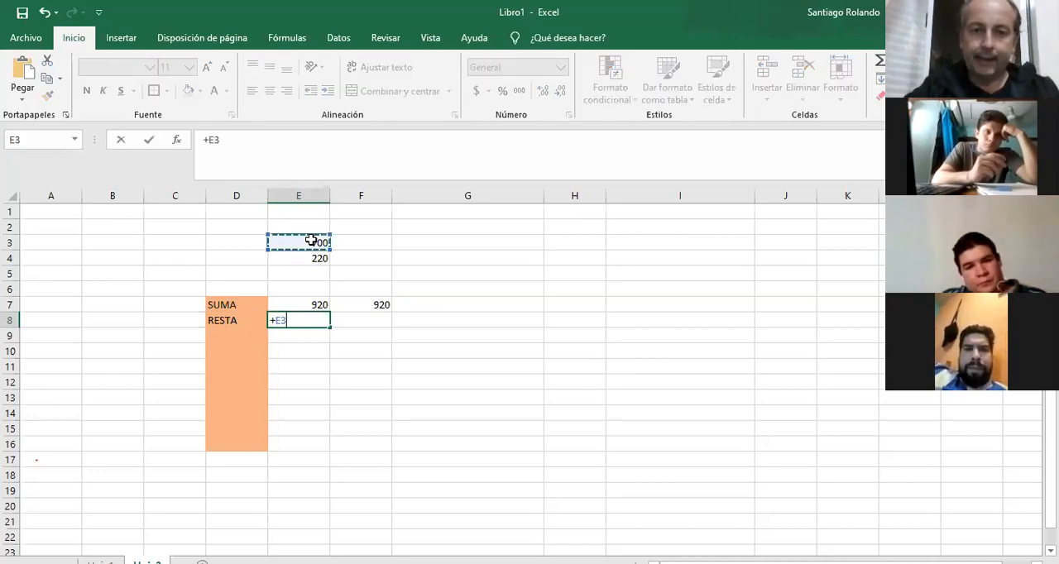
text(-)
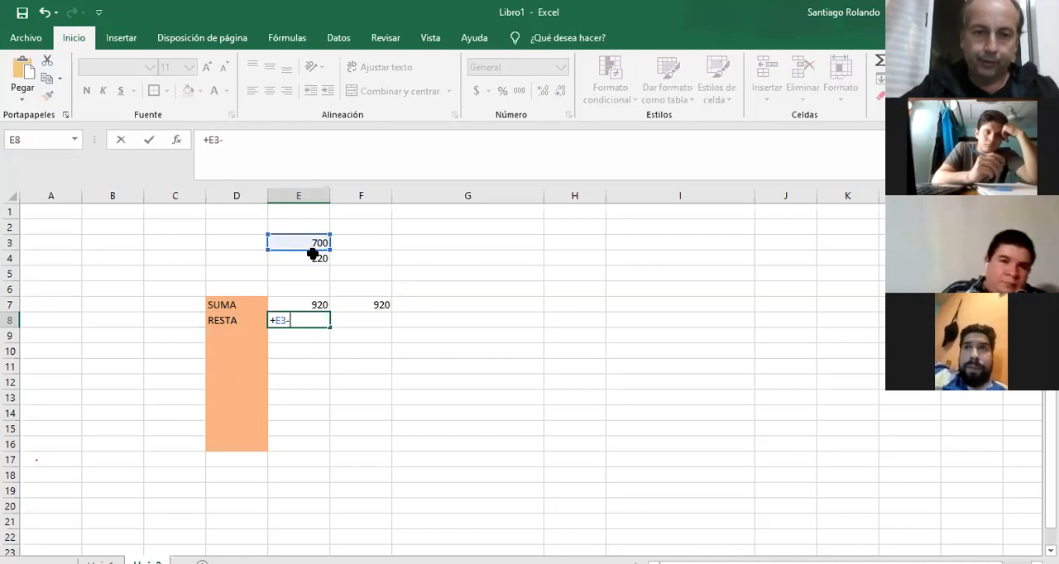
click(312, 256)
key(Return)
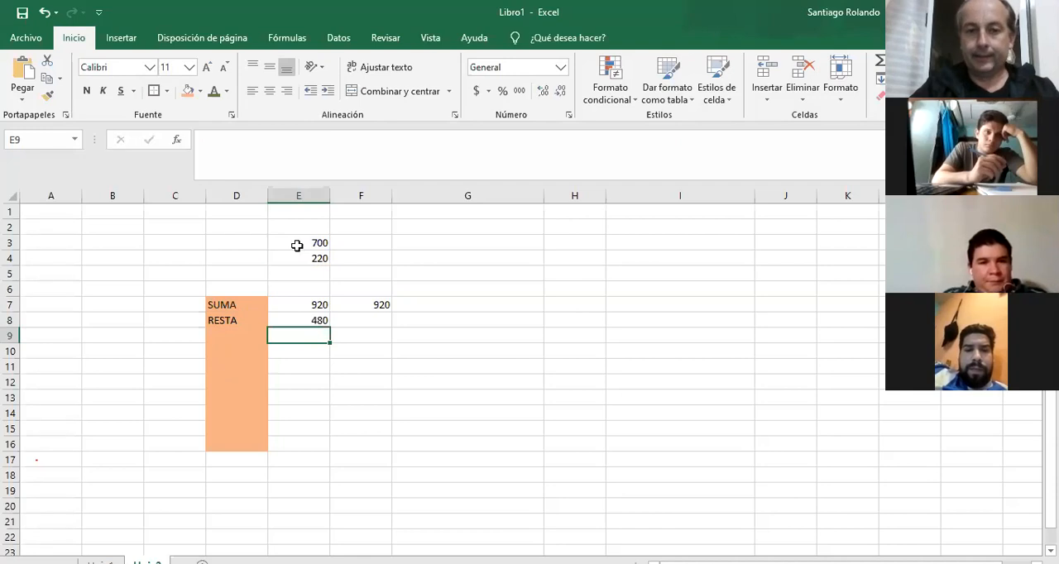
Set cell E4 to 100 to test how the sum and subtraction formulas recalculate.
click(301, 256)
text(1)
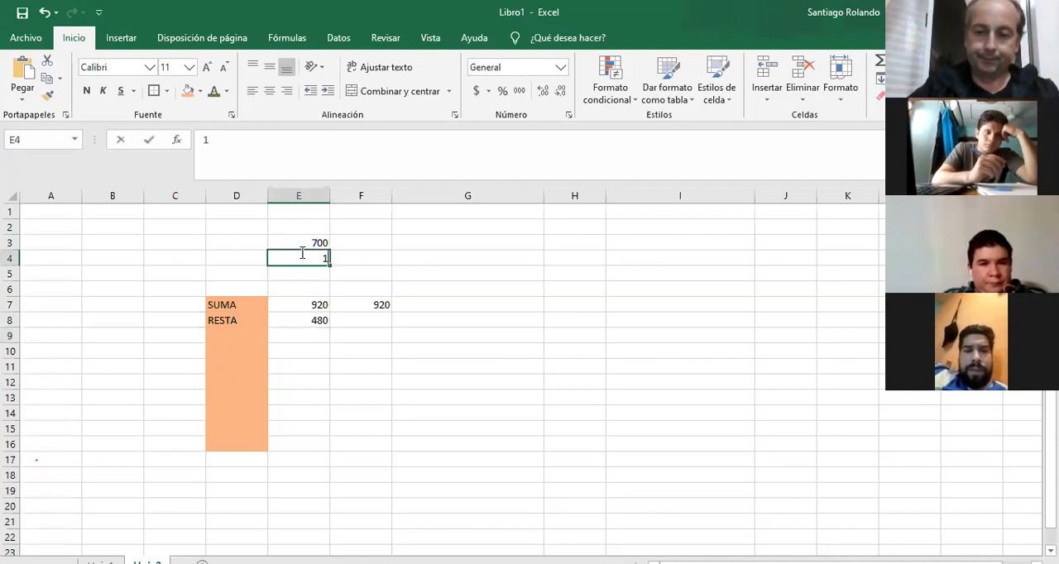
text(00)
key(Return)
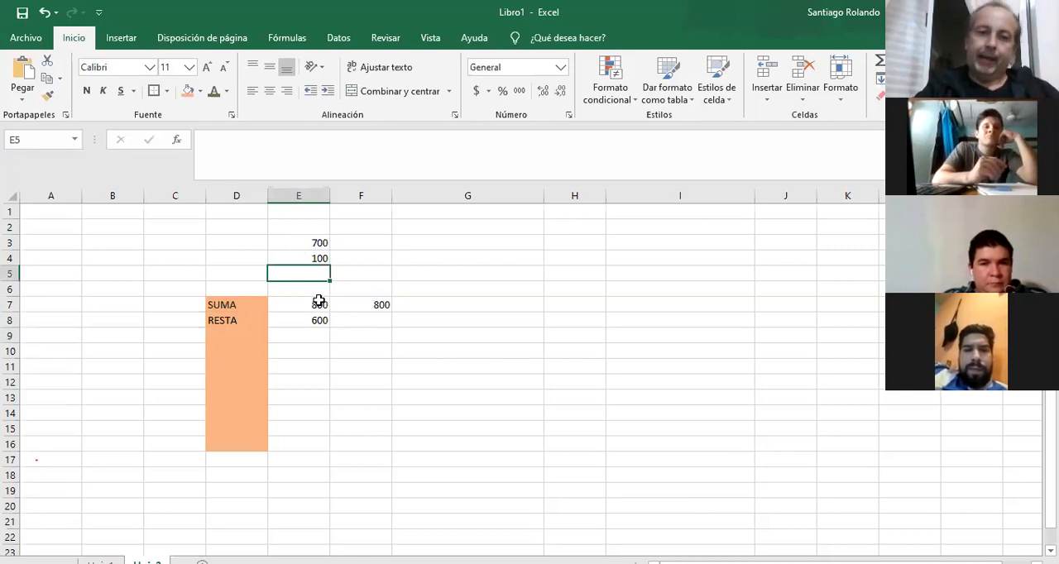
Enter the label PRODUCTO in cell D9, below RESTA.
click(256, 334)
text(PRODUCTO)
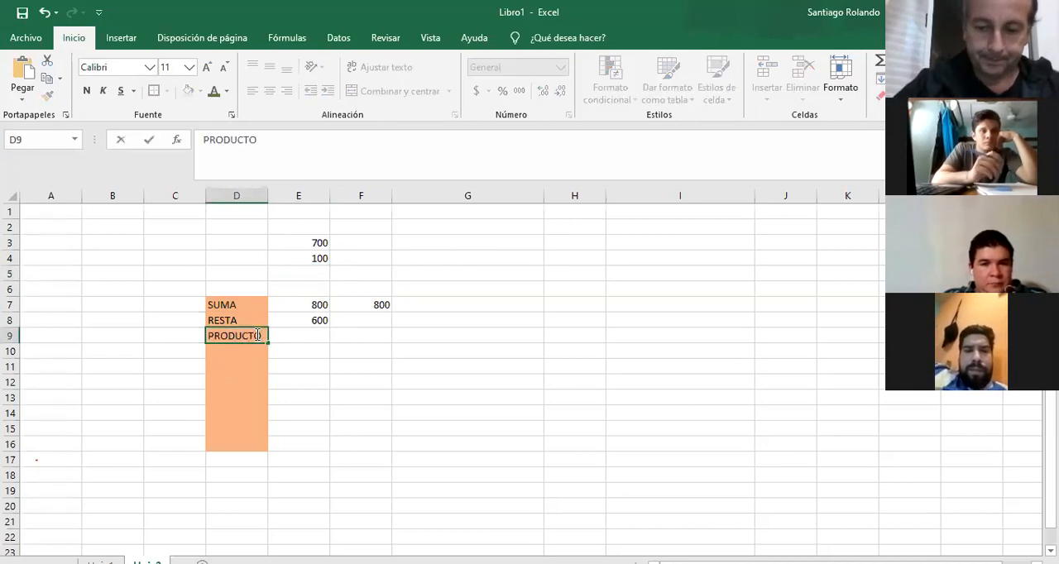
key(Tab)
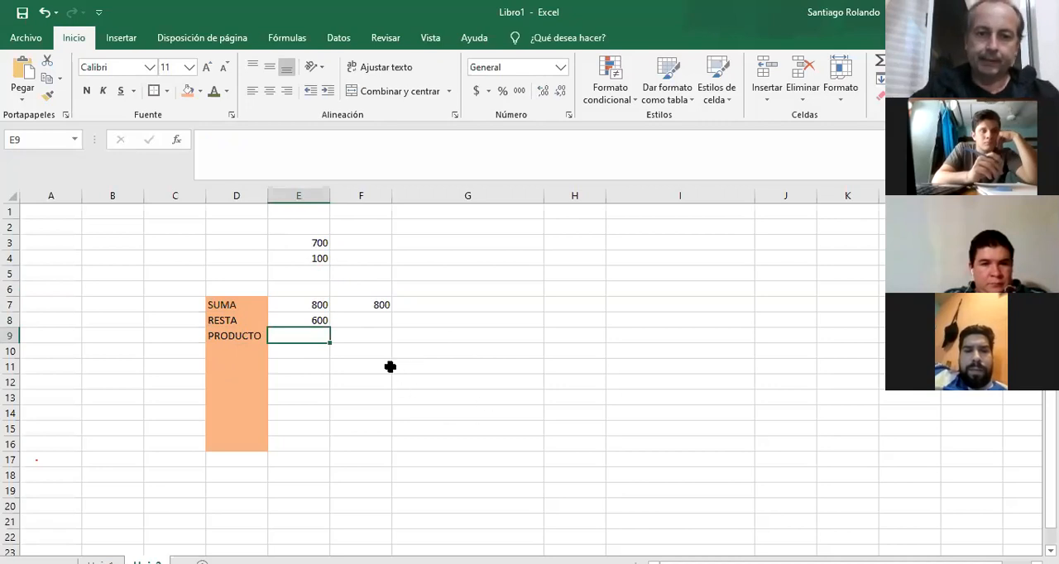
Enter the multiplication formula +E3*E4 in cell E9, beside the PRODUCTO label.
text(+)
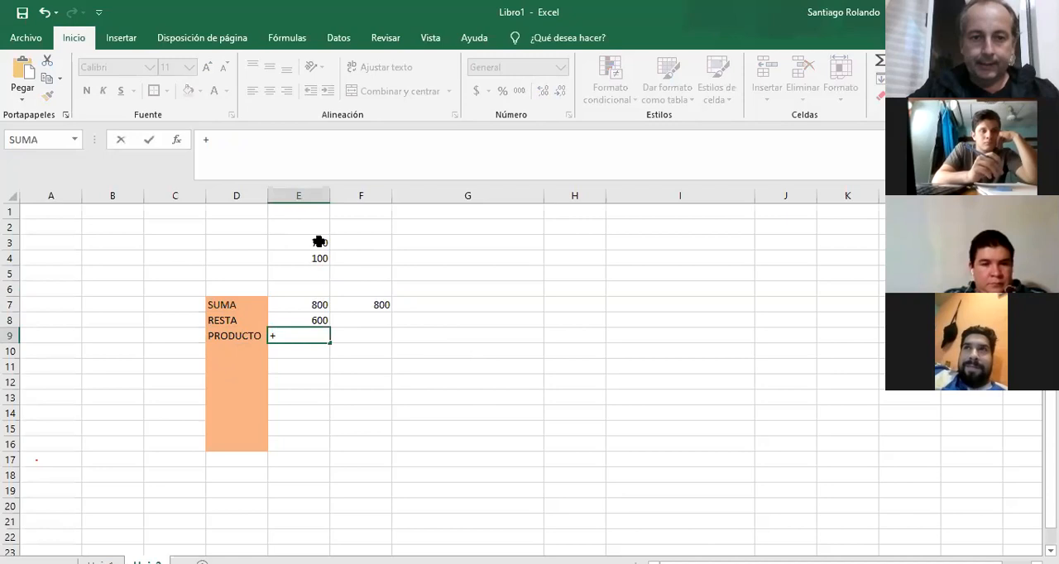
click(319, 242)
text(*)
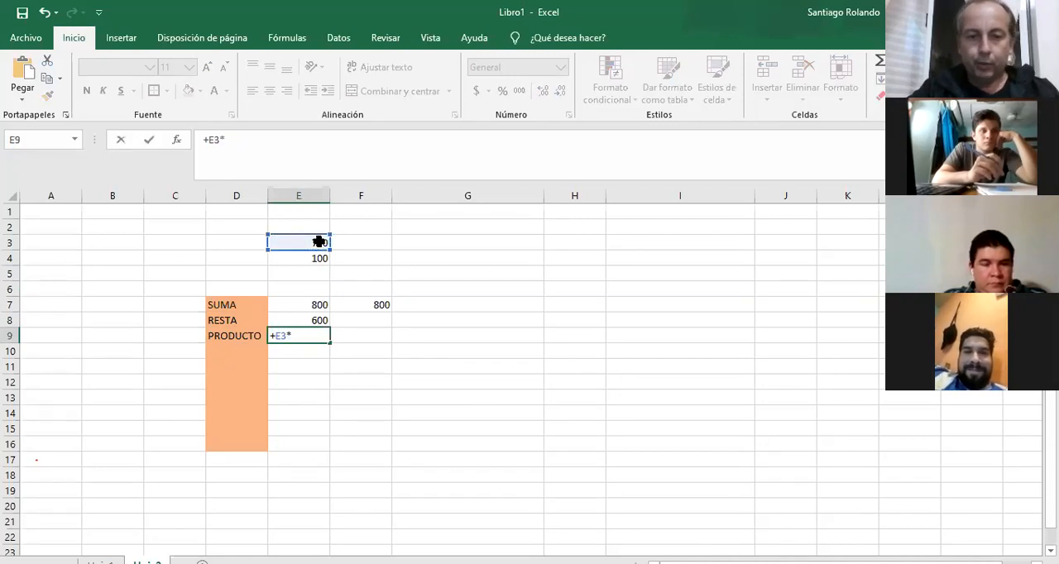
click(316, 262)
key(Return)
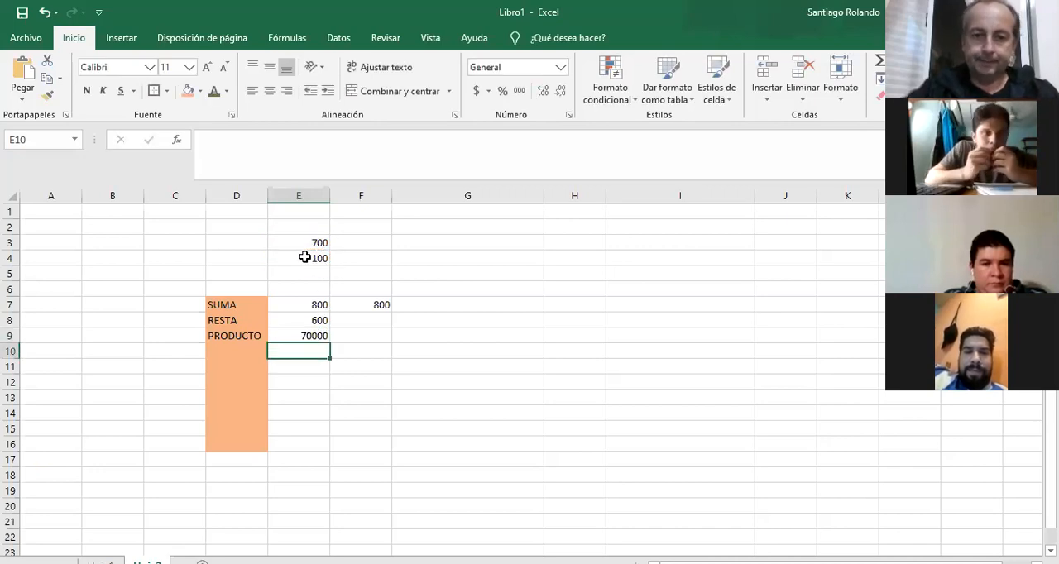
Set cell E4 to 20 to test the recalculation of the product.
click(305, 257)
text(20)
key(Return)
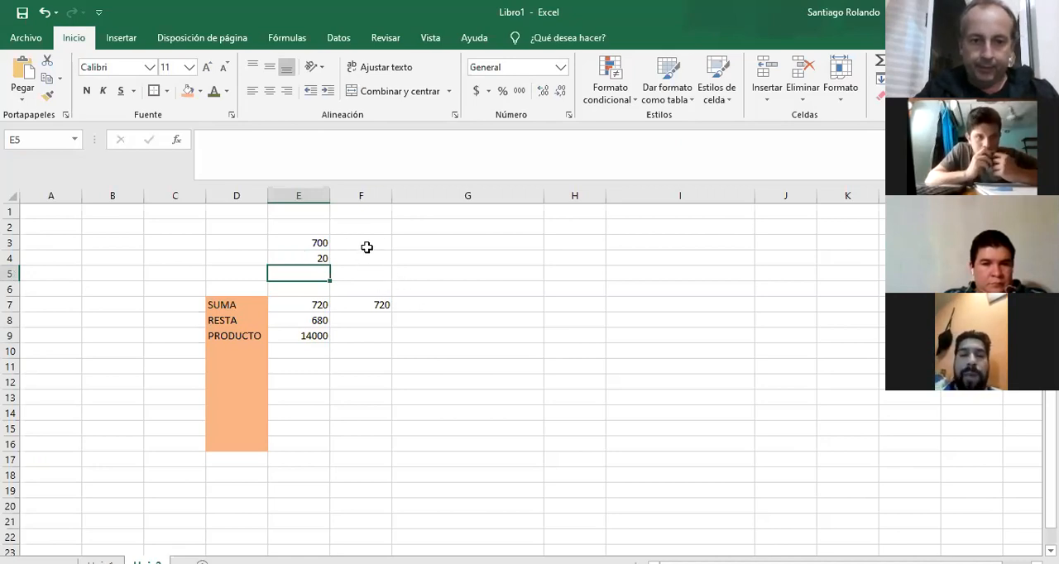
Swap the operands by setting E3 to 20 and E4 to 700, and check the formula in cell E8.
click(313, 245)
text(20)
key(Return)
text(700)
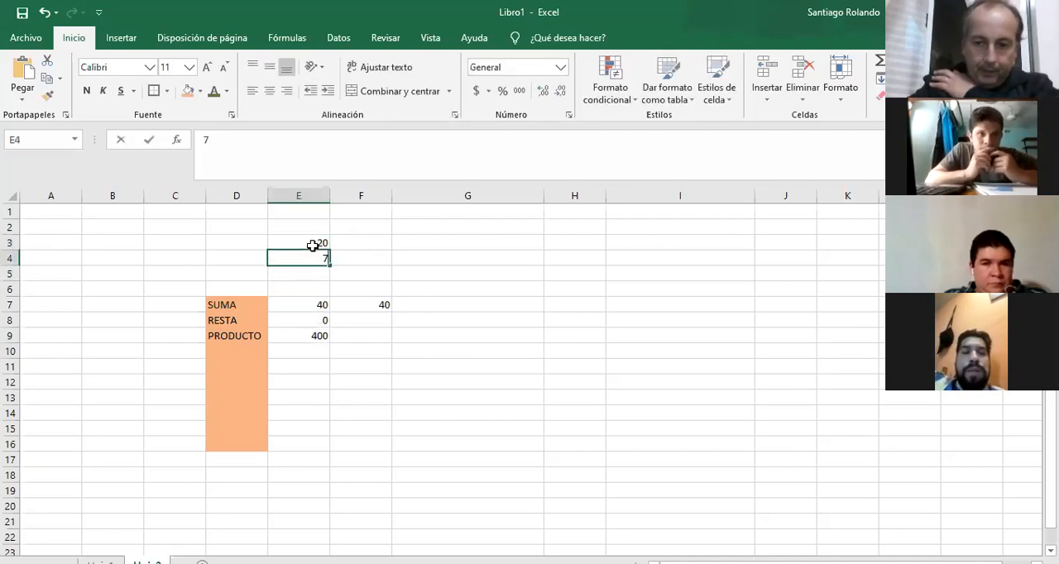
key(Return)
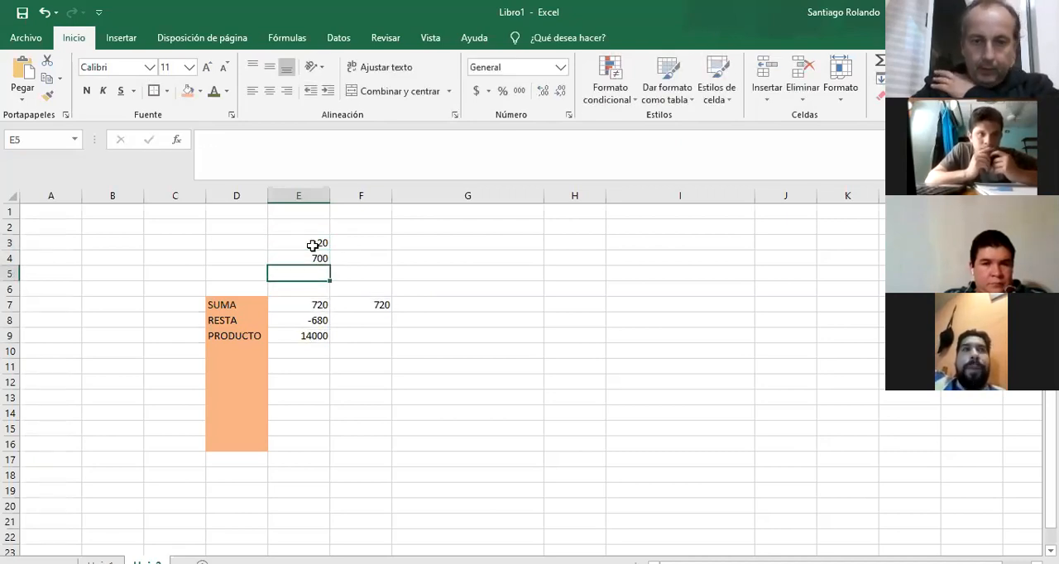
click(319, 320)
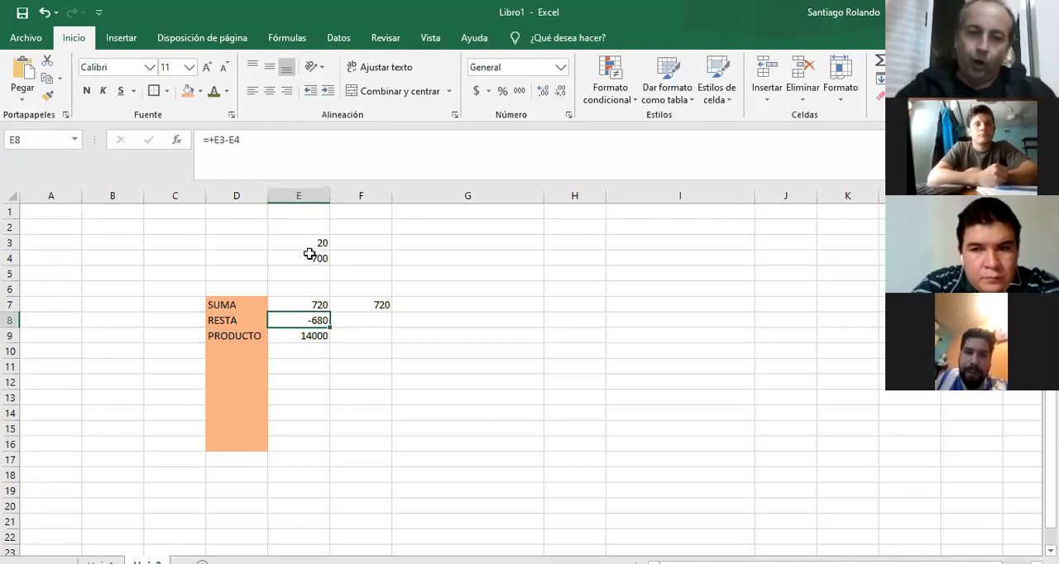
Set cell E3 back to 700 and cell E4 back to 20.
key(Up)
key(Up)
key(Up)
key(Up)
key(Up)
text(7)
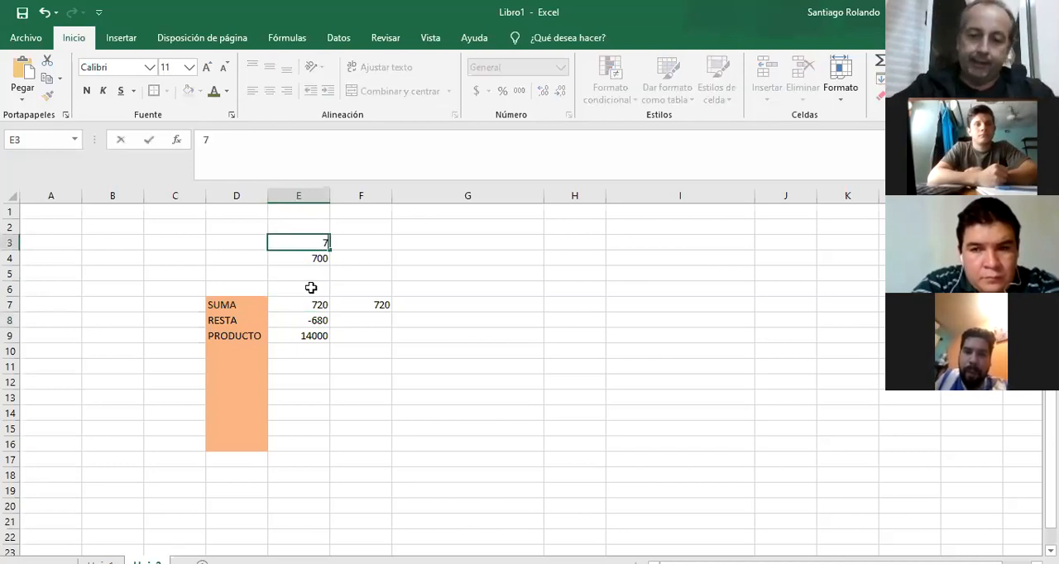
text(00)
key(Return)
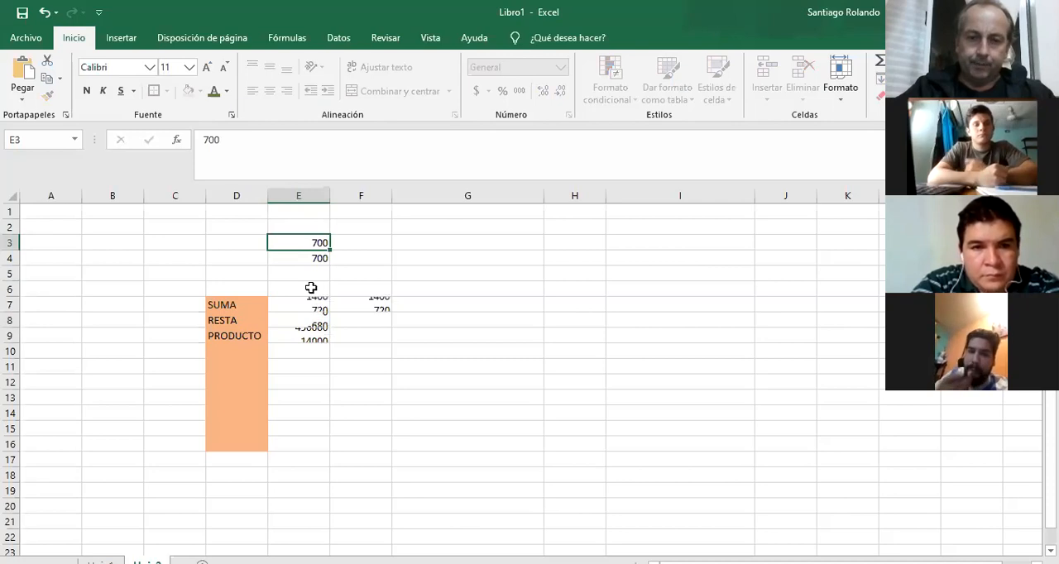
text(20)
key(Return)
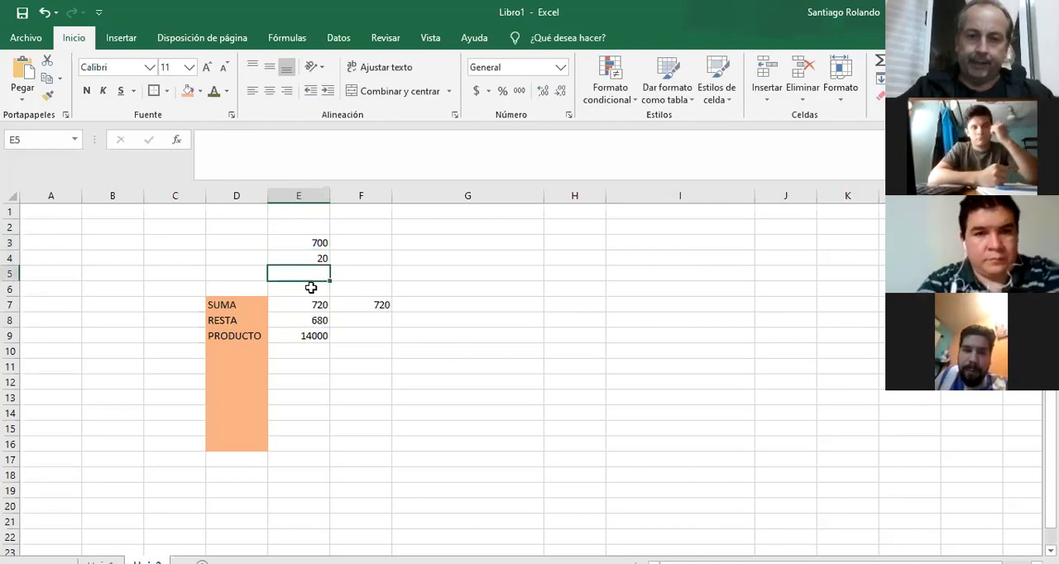
Reverse the operands again, with 20 in cell E3 and 700 in cell E4.
click(310, 243)
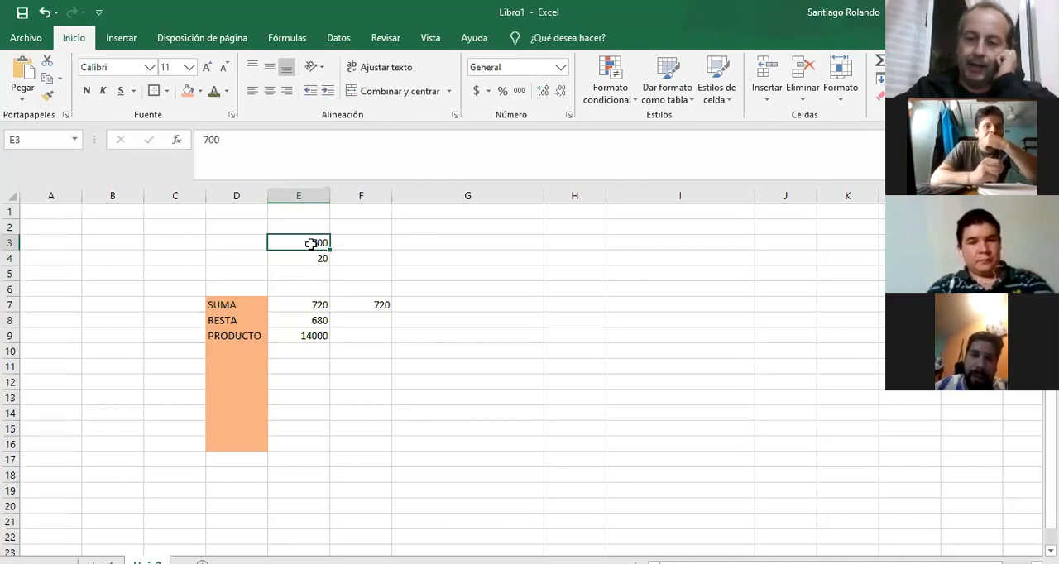
text(20)
key(Return)
text(700)
key(Return)
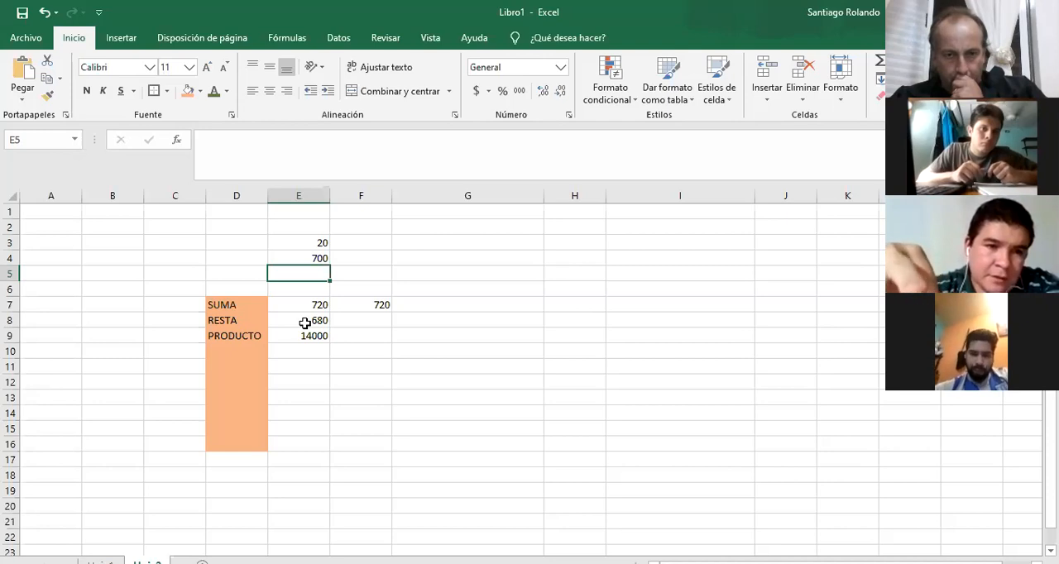
Examine the cell references used by the RESTA formula in cell E8.
click(307, 322)
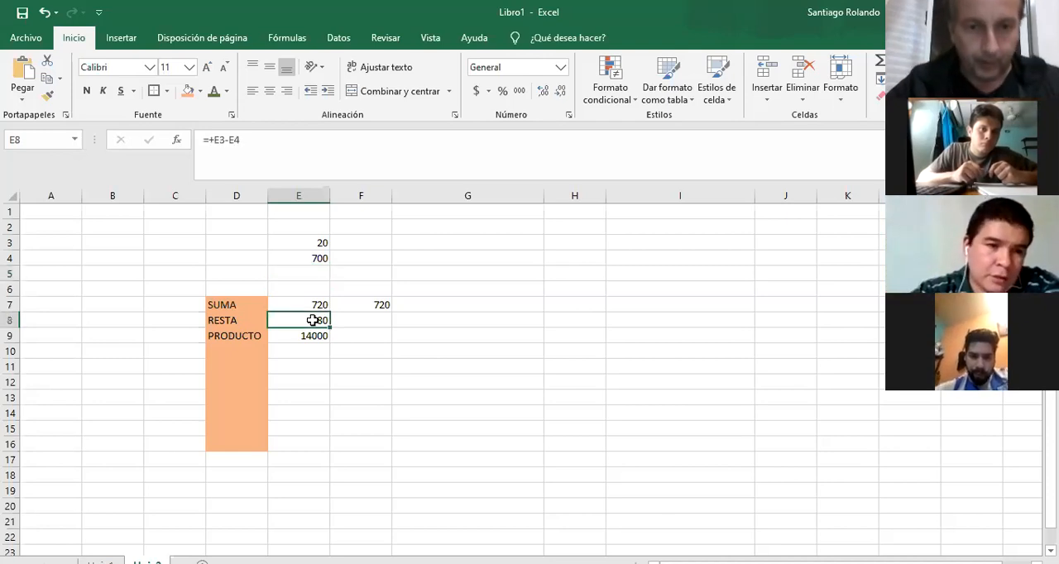
click(242, 140)
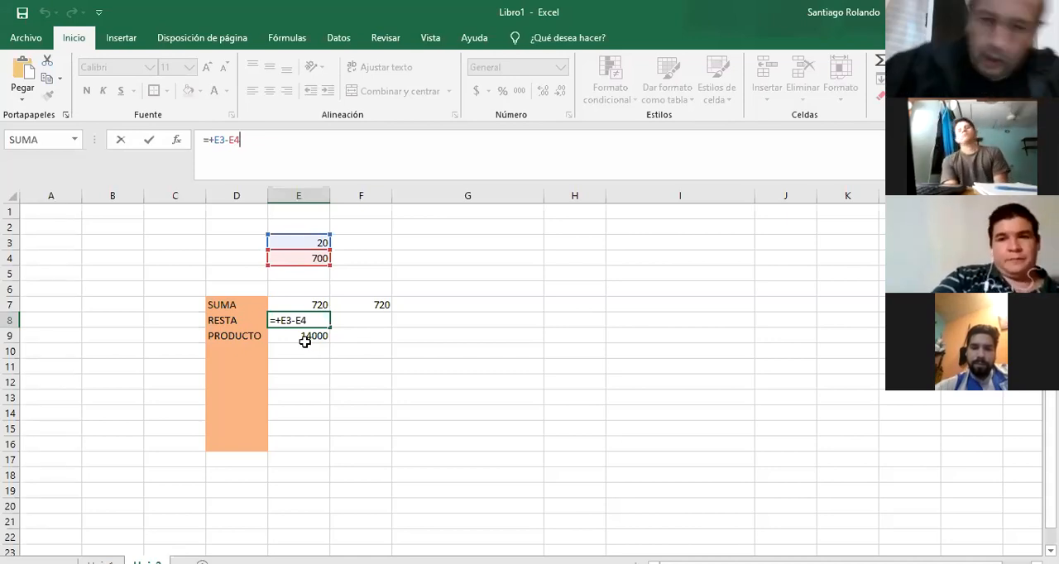
key(Return)
Enter the label COCIENTE in cell D10, below PRODUCTO.
key(Down)
key(Down)
key(Up)
key(Left)
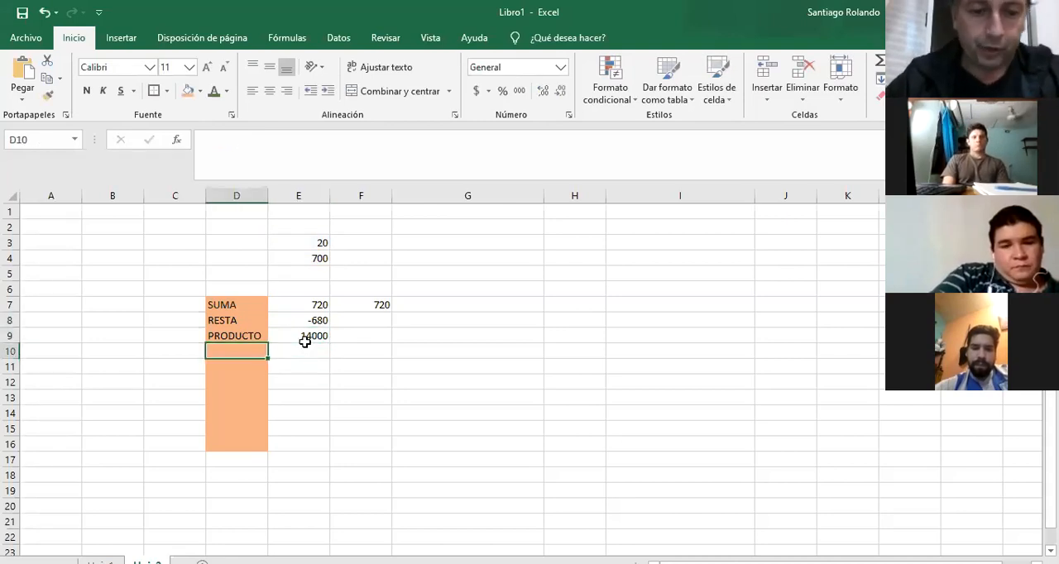
text(COCIENTE)
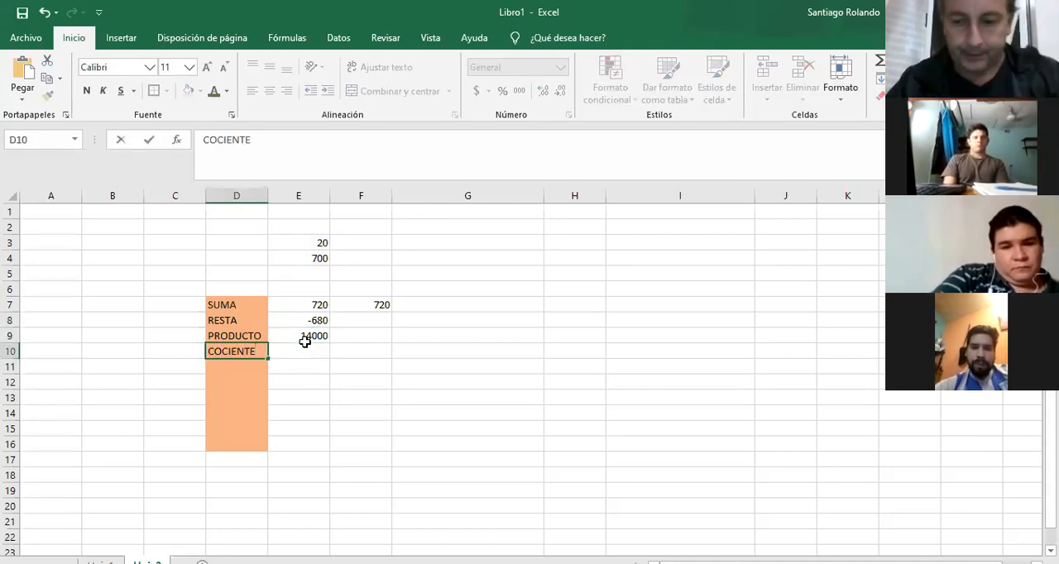
Enter the division formula =E3/E4 in cell E10, beside the COCIENTE label.
click(304, 346)
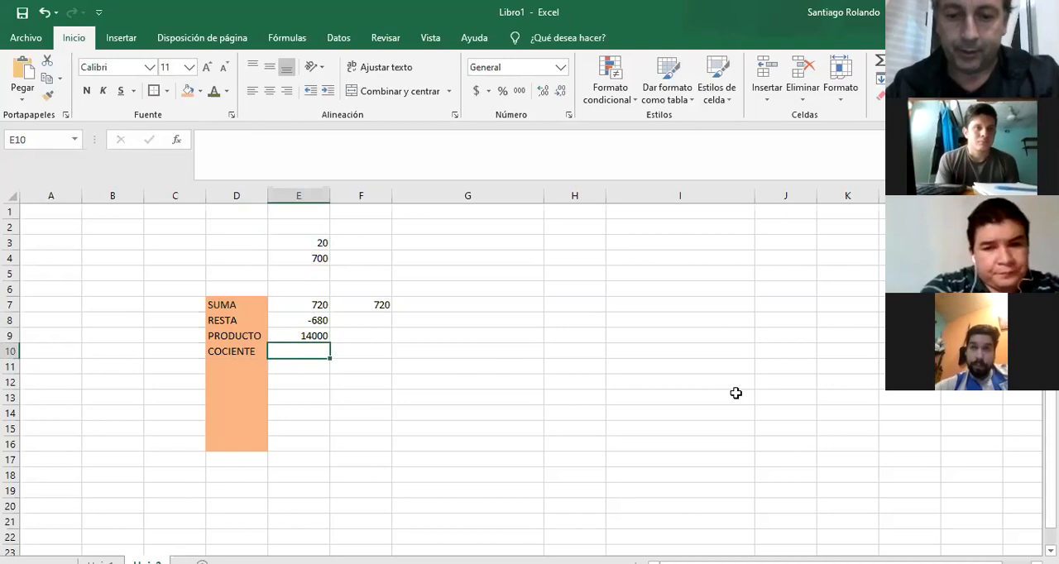
text(=)
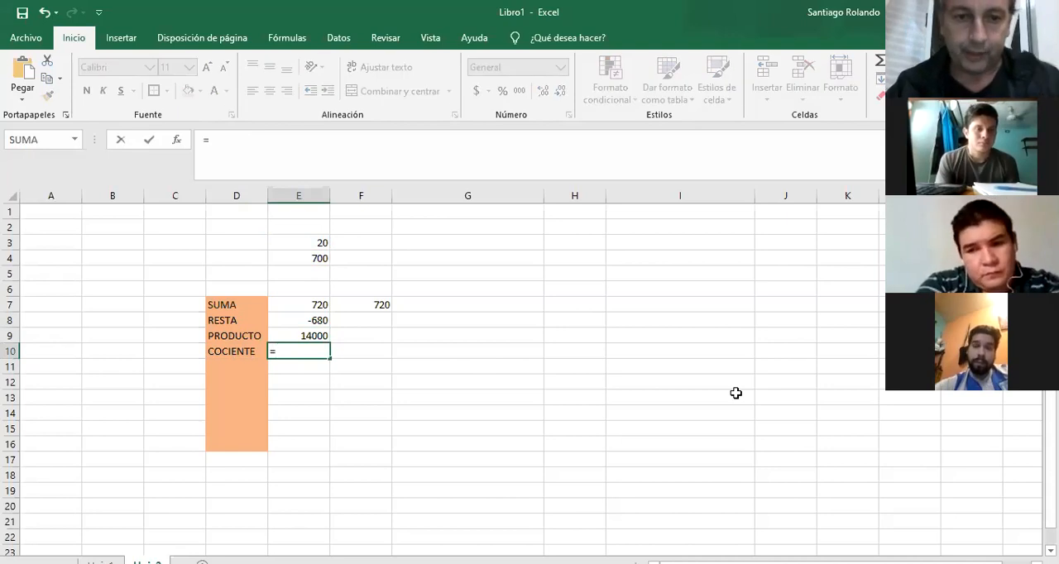
click(315, 245)
text(/)
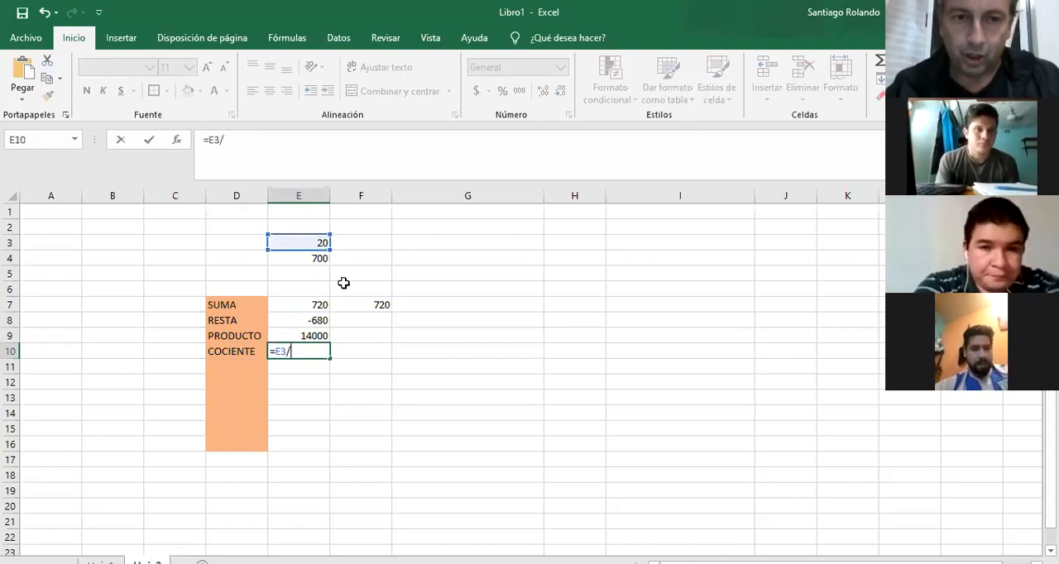
click(308, 261)
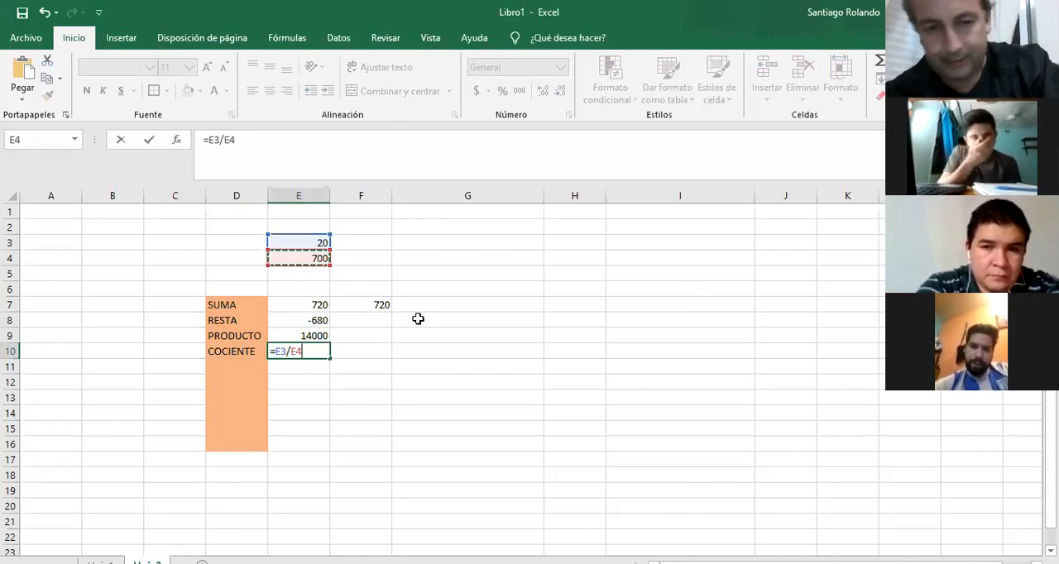
key(Return)
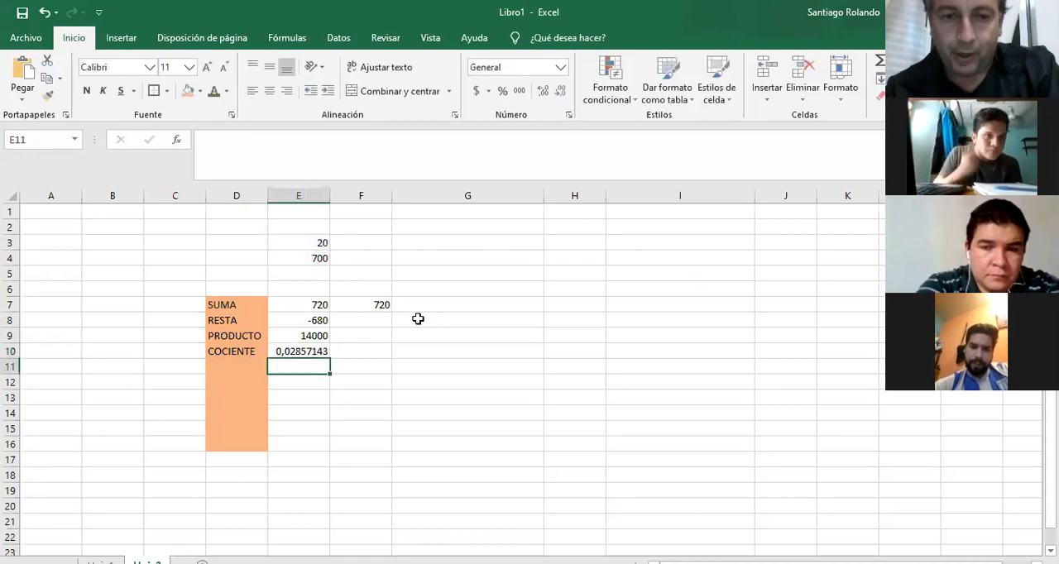
Change the operands to 700 in cell E3 and 20 in cell E4 to recalculate the quotient.
click(291, 242)
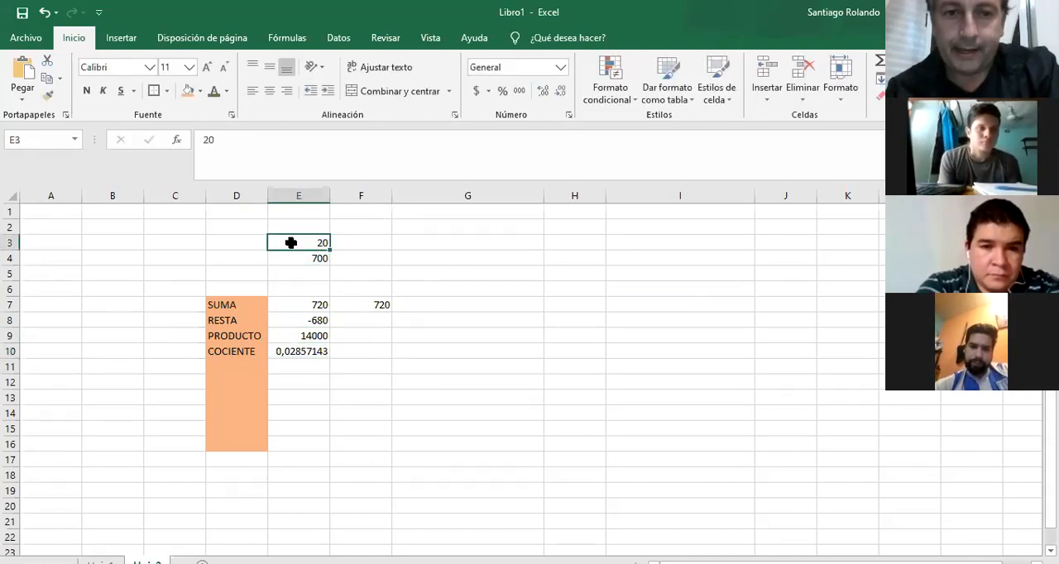
text(700)
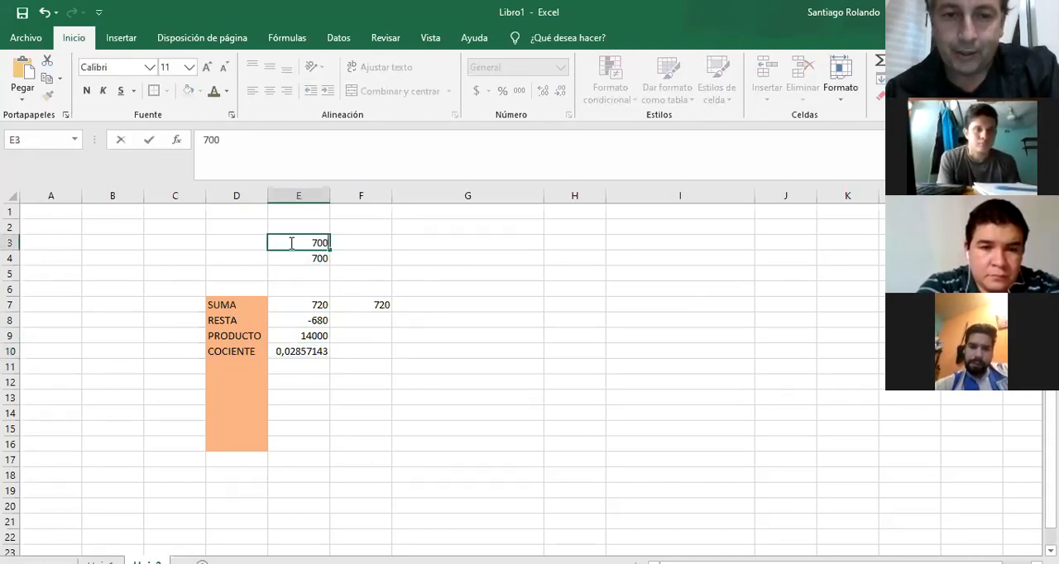
key(Return)
text(20)
key(Return)
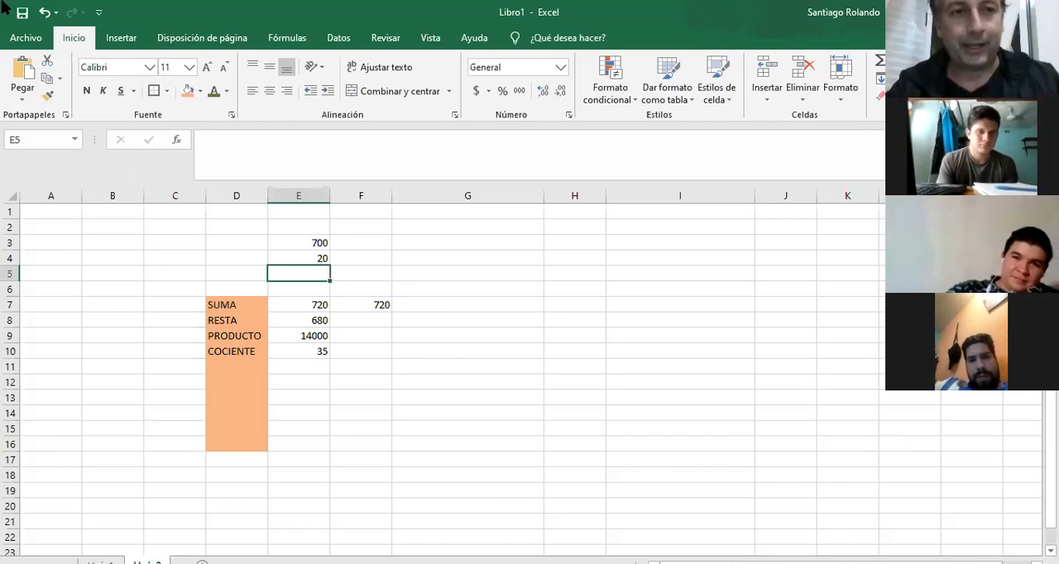
Save the workbook as CLASE 1 in the 2020 folder under janssen > TERCIARIO, and save it once more.
click(25, 36)
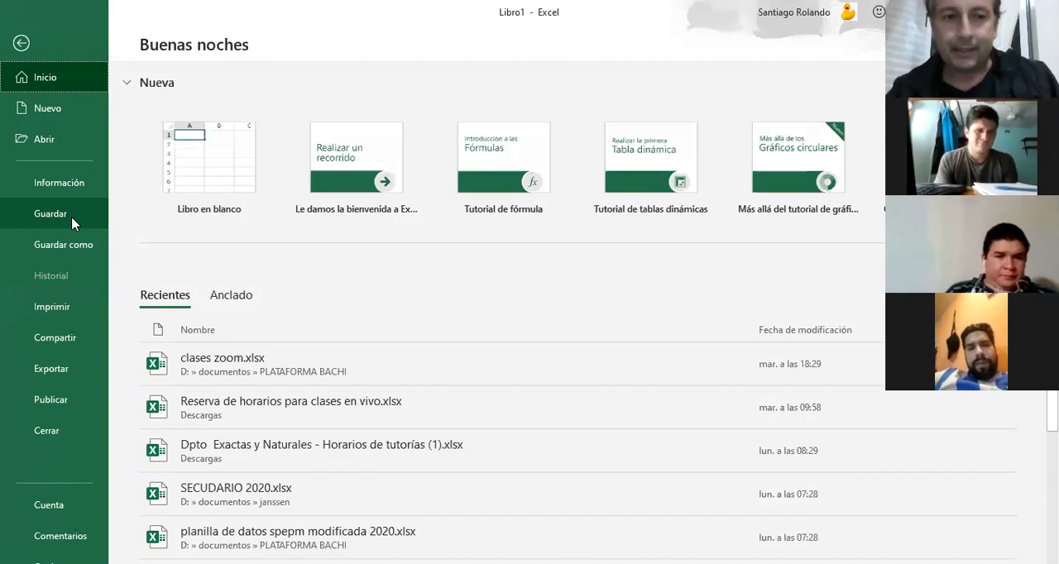
click(72, 222)
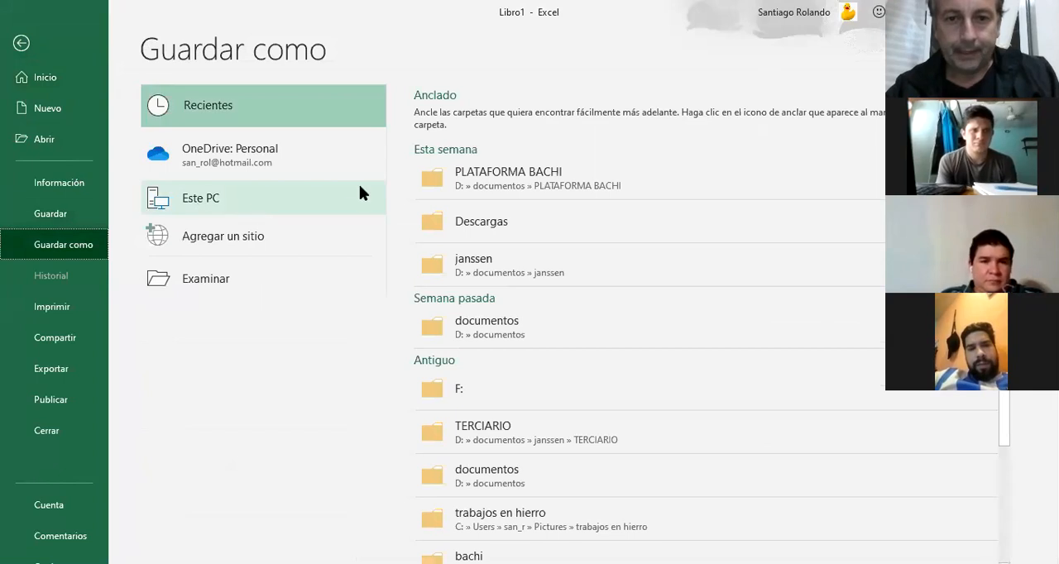
click(485, 257)
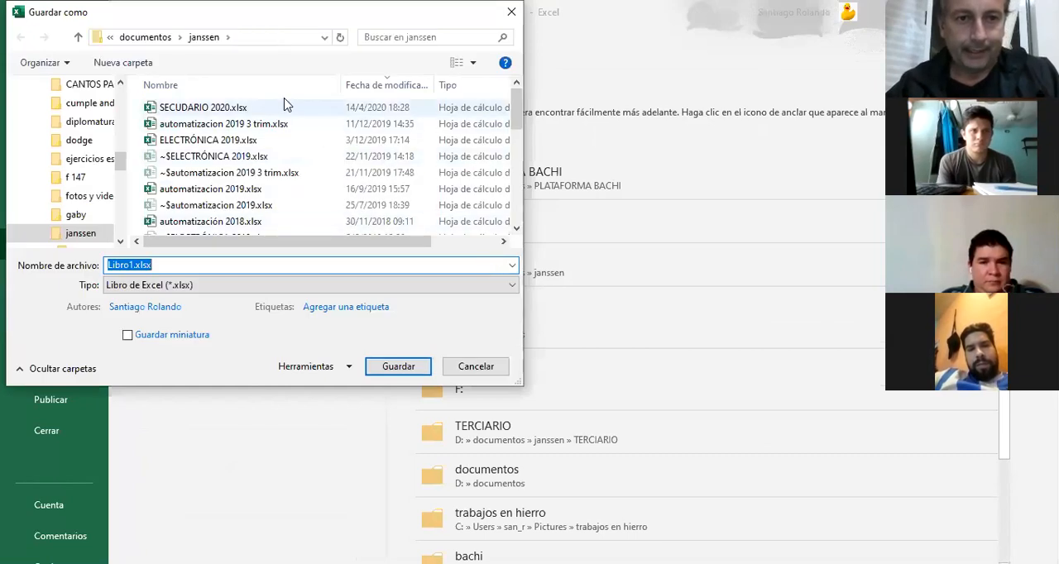
drag(518, 230, 518, 230)
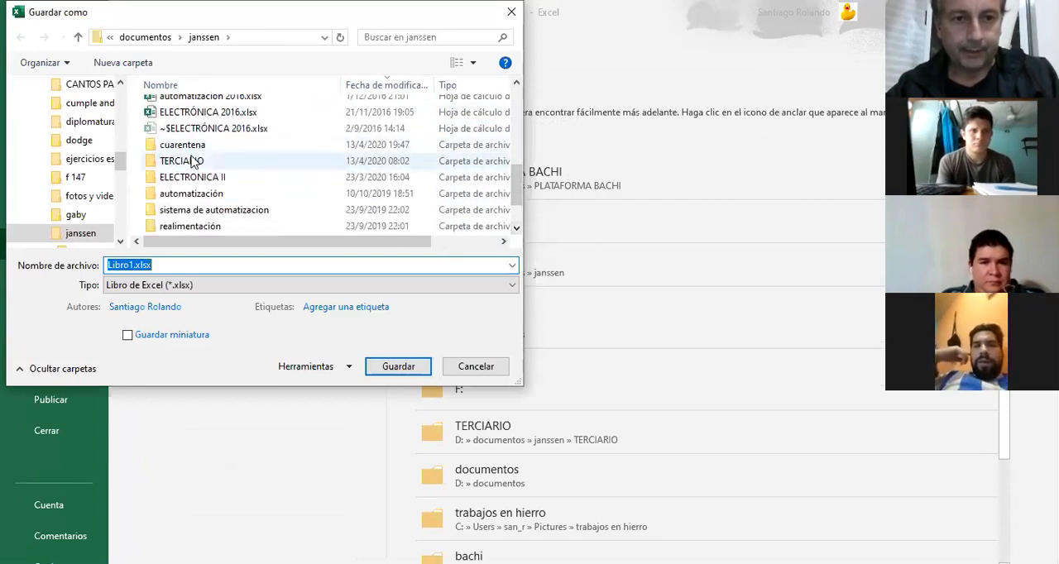
double_click(190, 161)
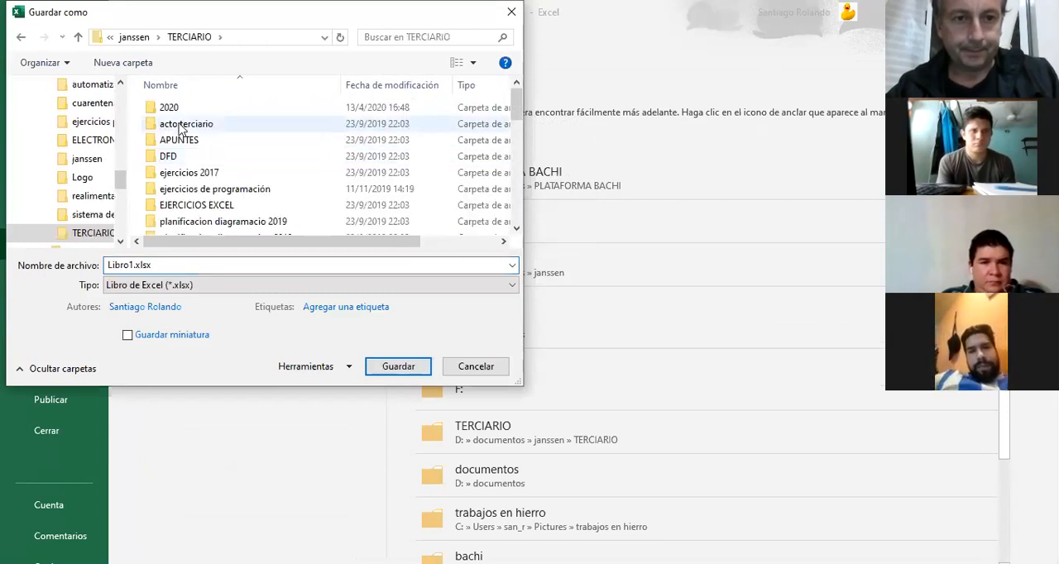
double_click(168, 107)
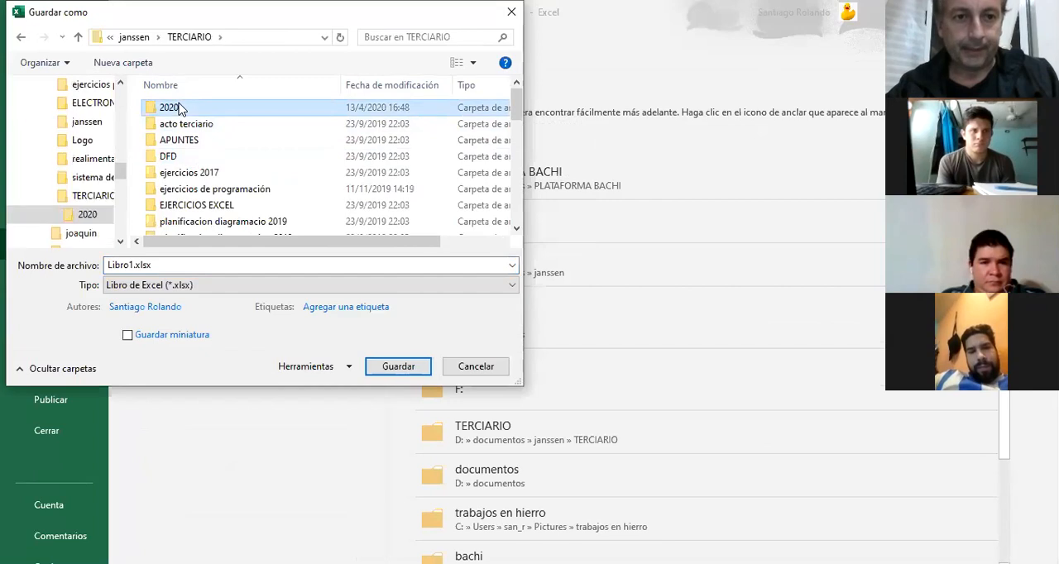
double_click(169, 263)
text(CLASE 1)
key(Return)
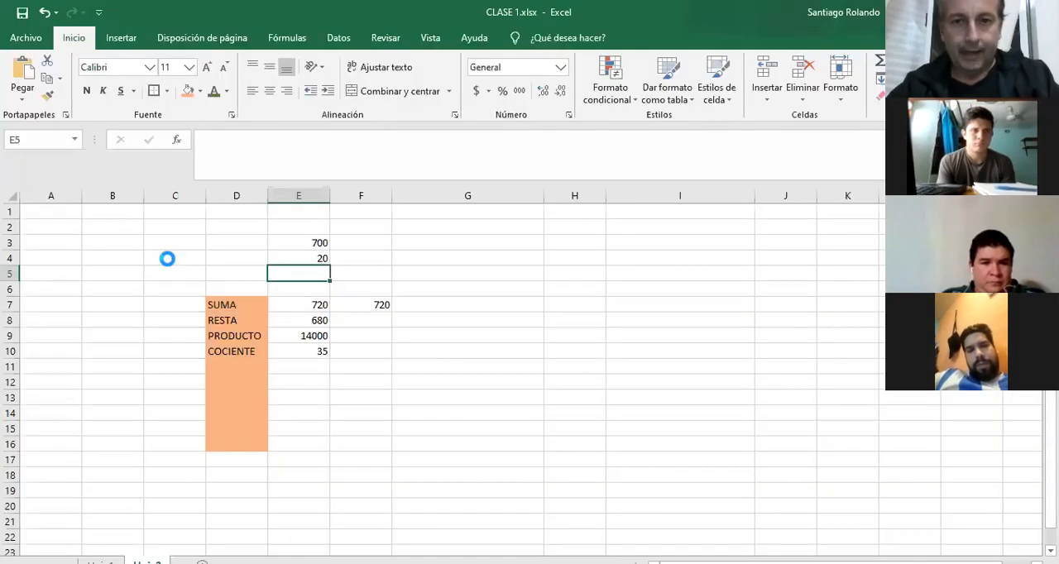
click(22, 14)
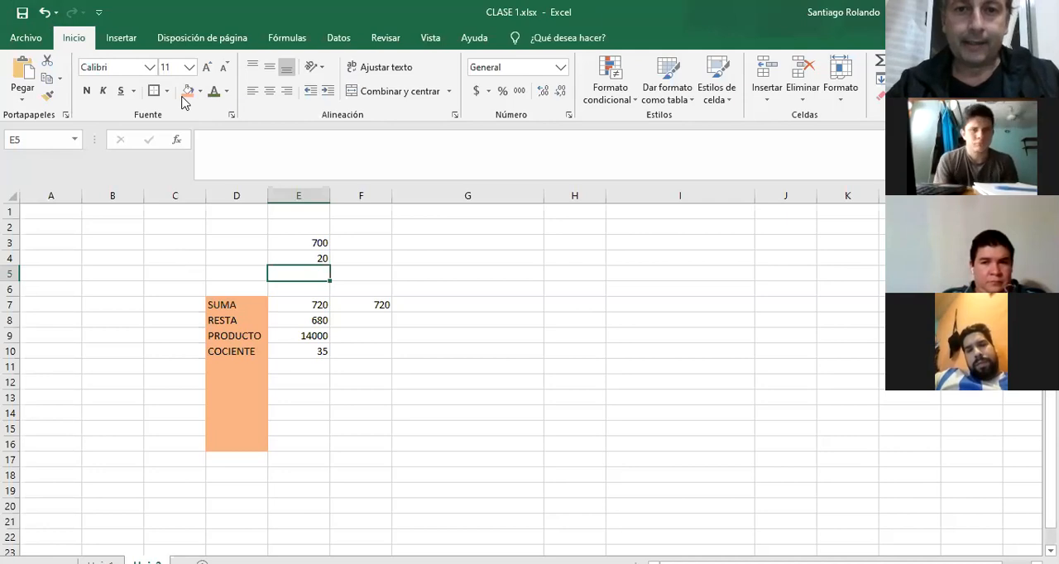
click(456, 116)
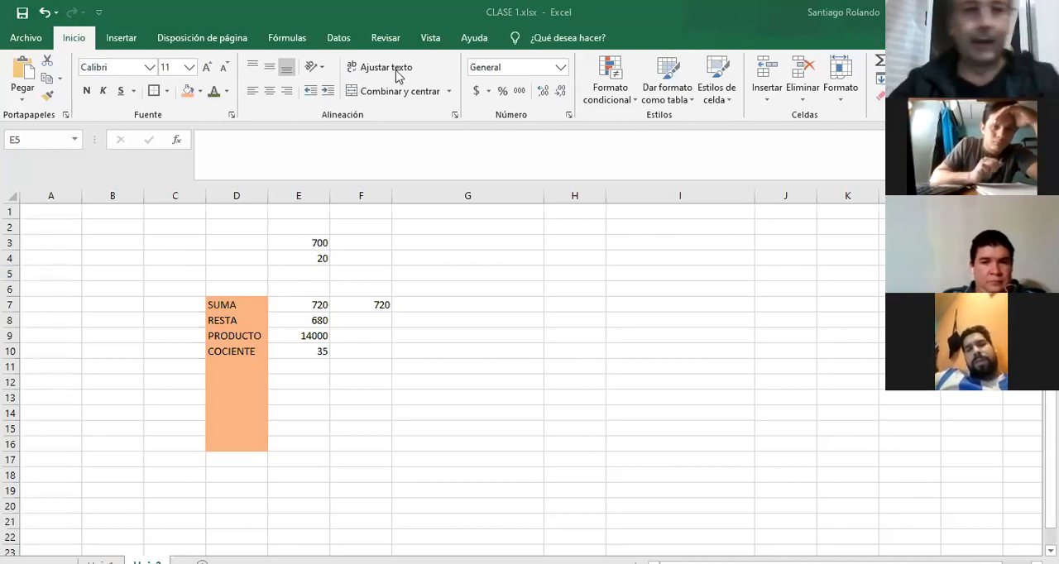
Save a copy of the workbook under the same name in janssen > TERCIARIO > 2020 > automatización.
click(31, 38)
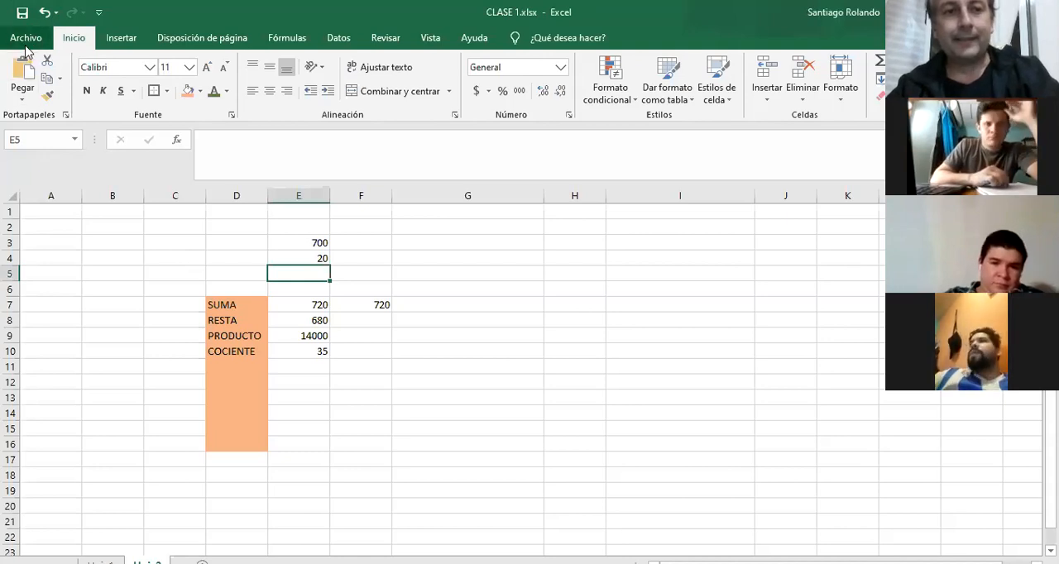
click(26, 38)
click(58, 257)
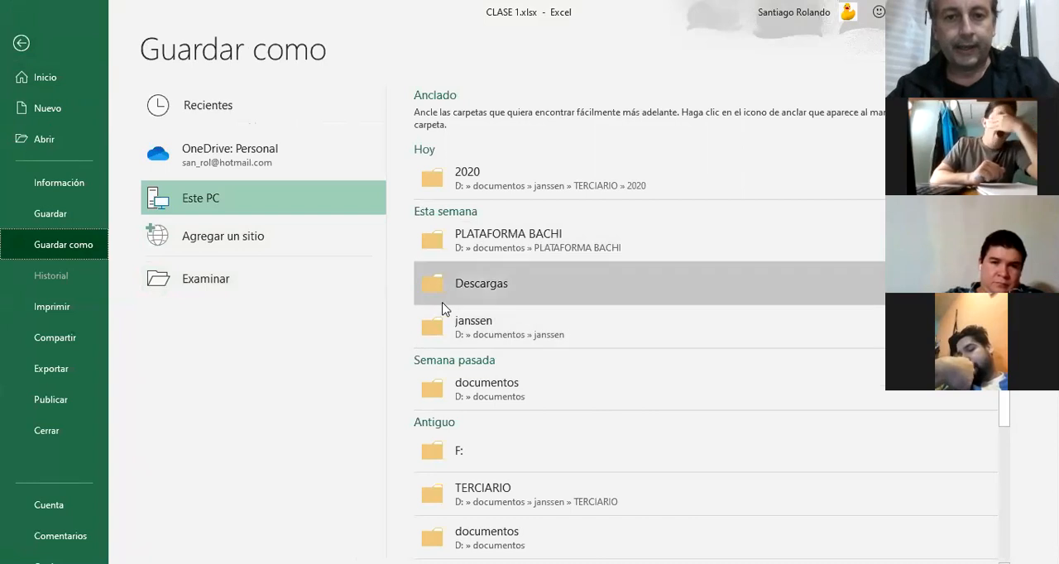
click(518, 334)
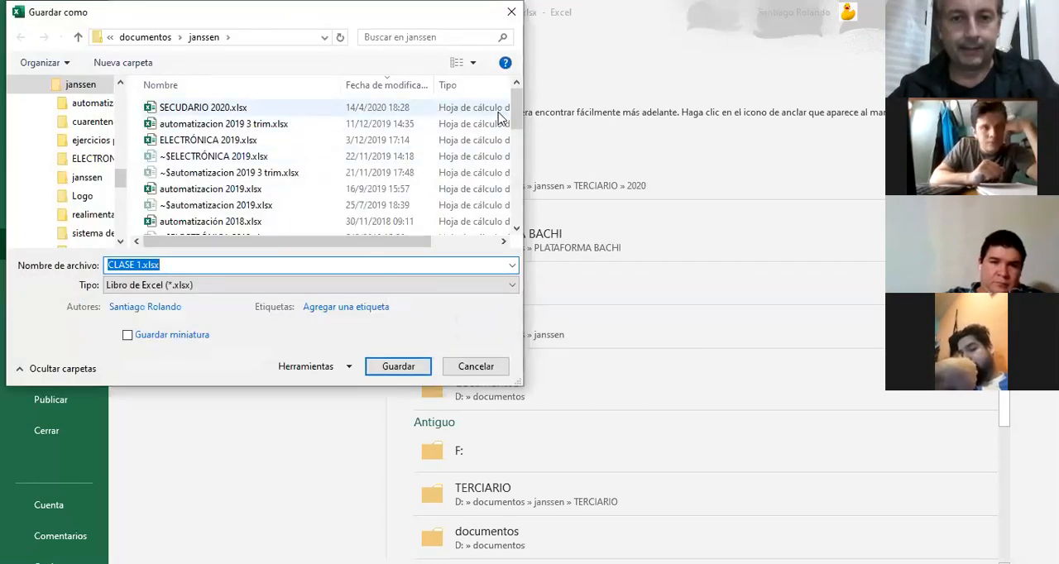
drag(521, 122, 520, 211)
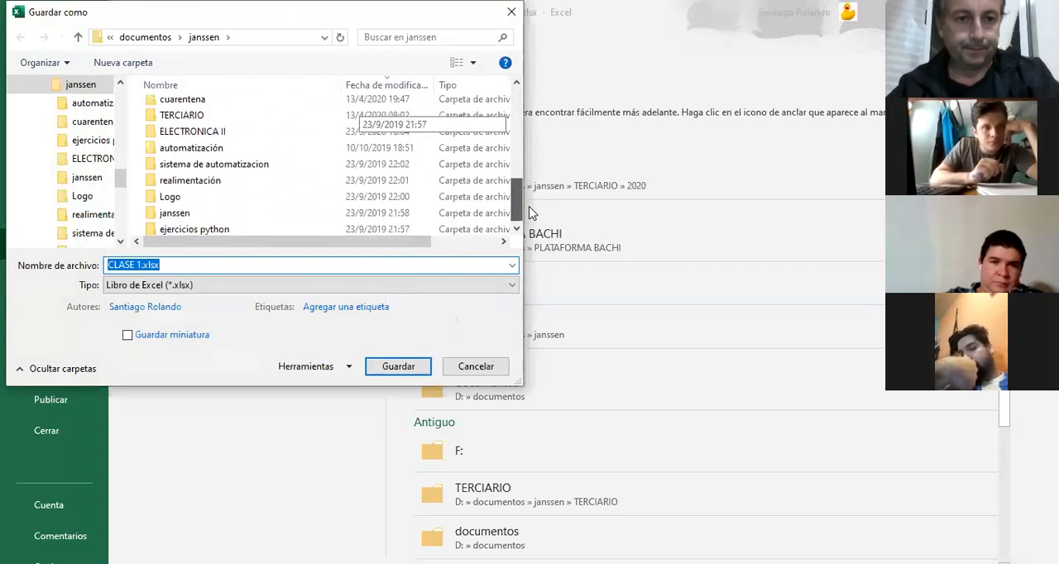
double_click(204, 116)
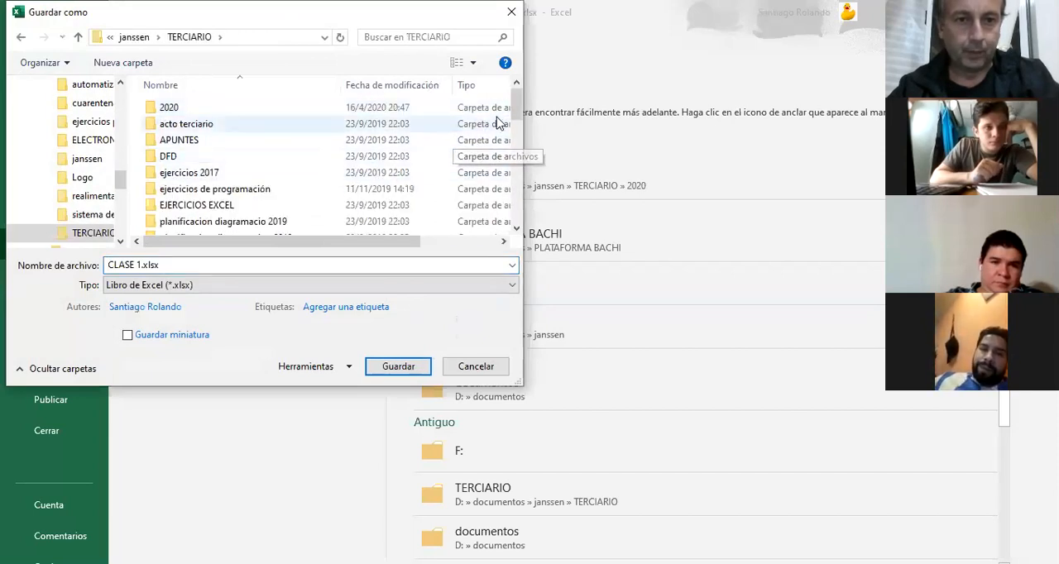
double_click(210, 106)
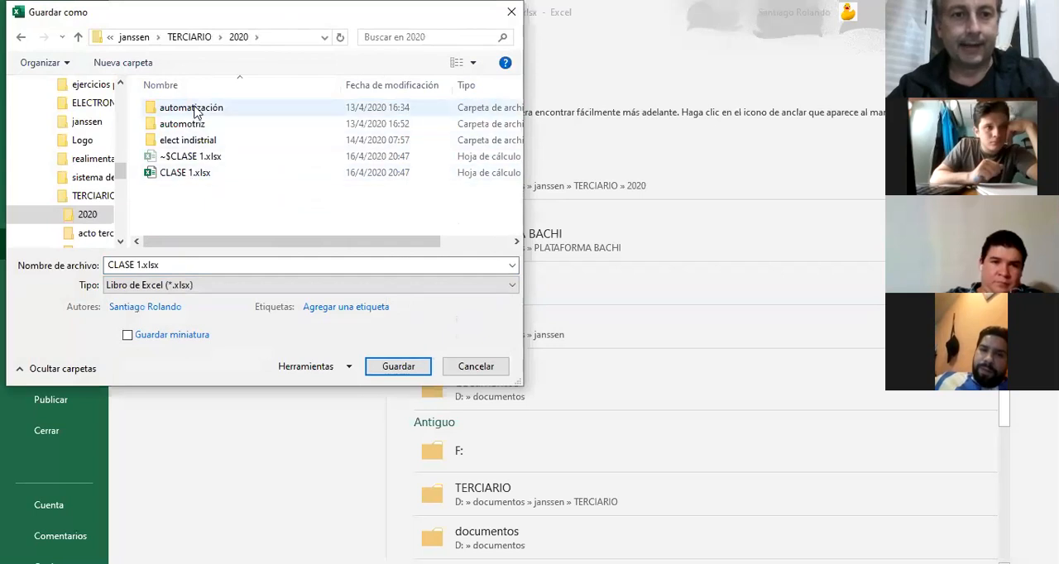
double_click(197, 110)
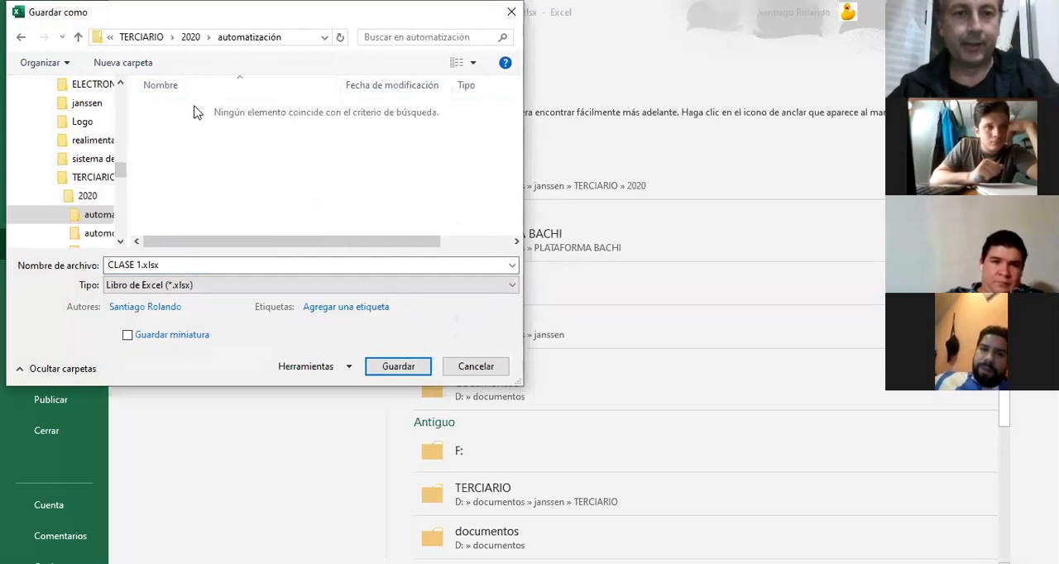
click(404, 368)
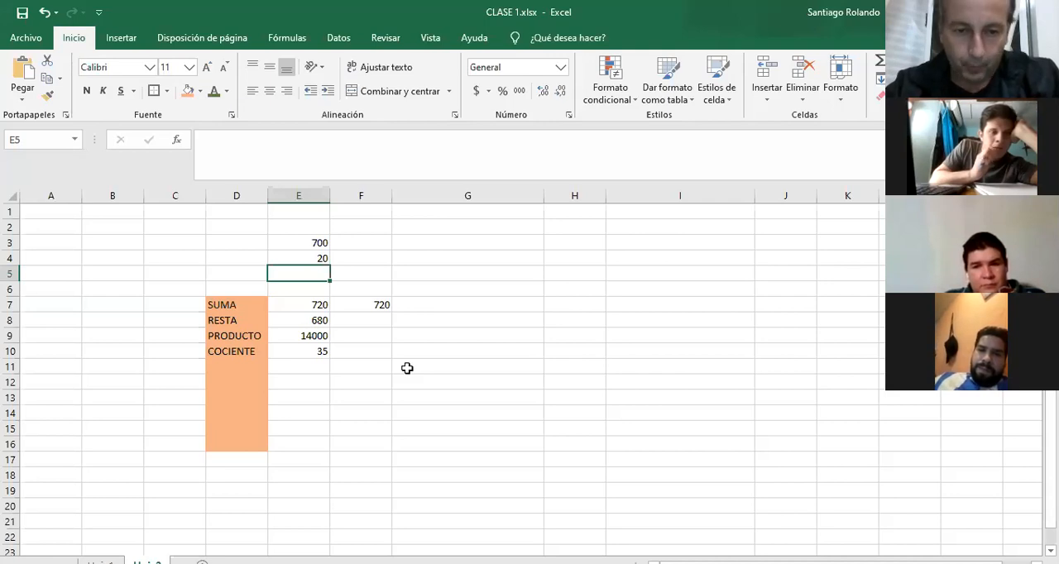
Clear the contents of columns D to F and delete those columns from the sheet.
drag(218, 227, 333, 485)
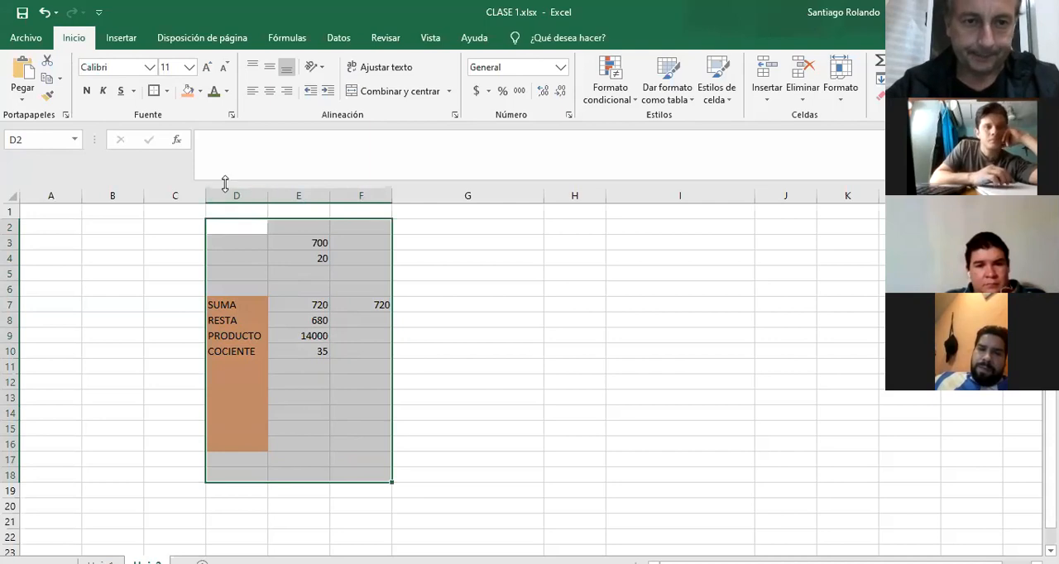
drag(227, 195, 352, 192)
key(Delete)
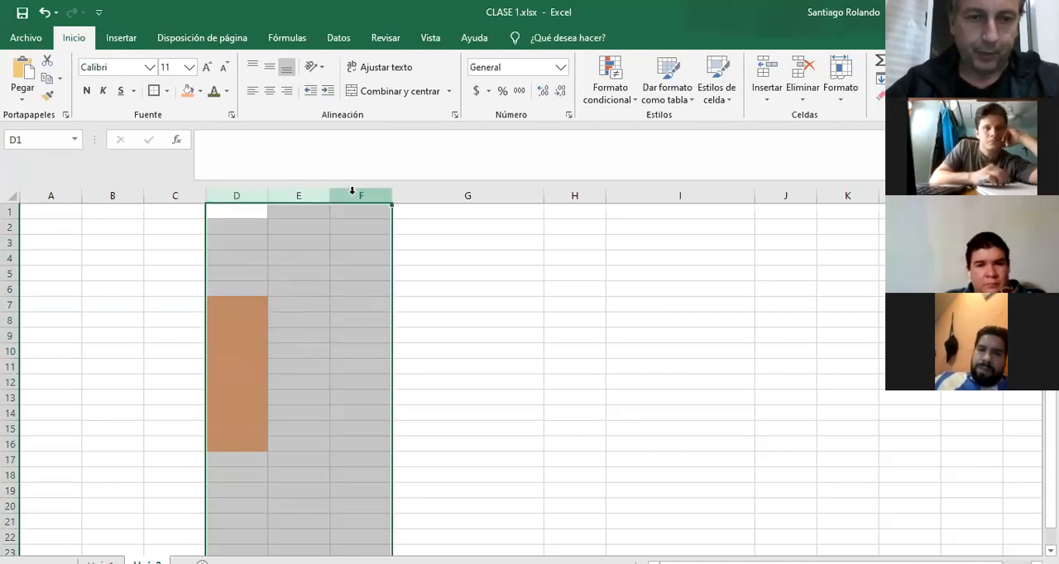
right_click(353, 195)
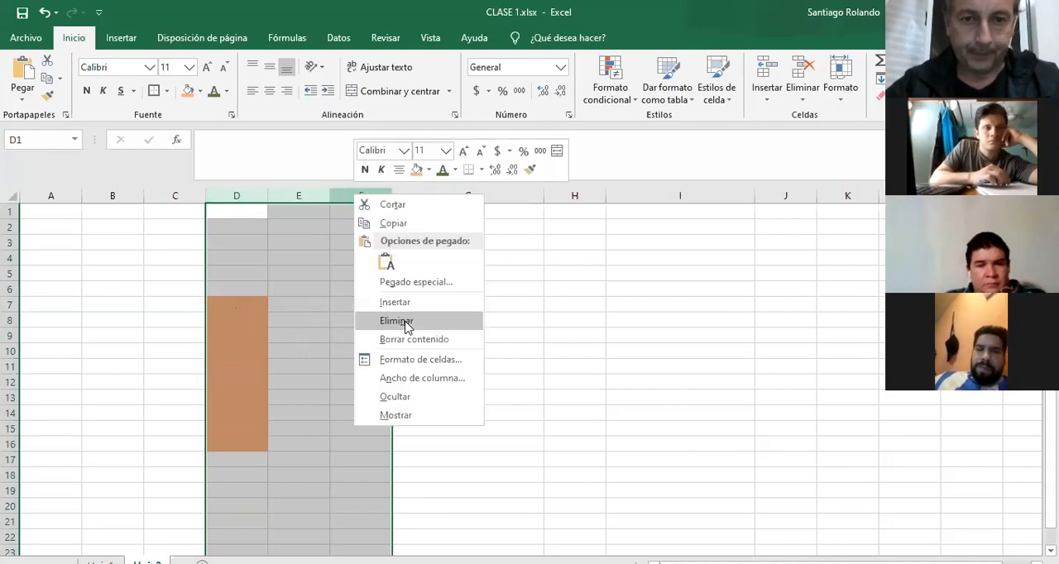
click(396, 321)
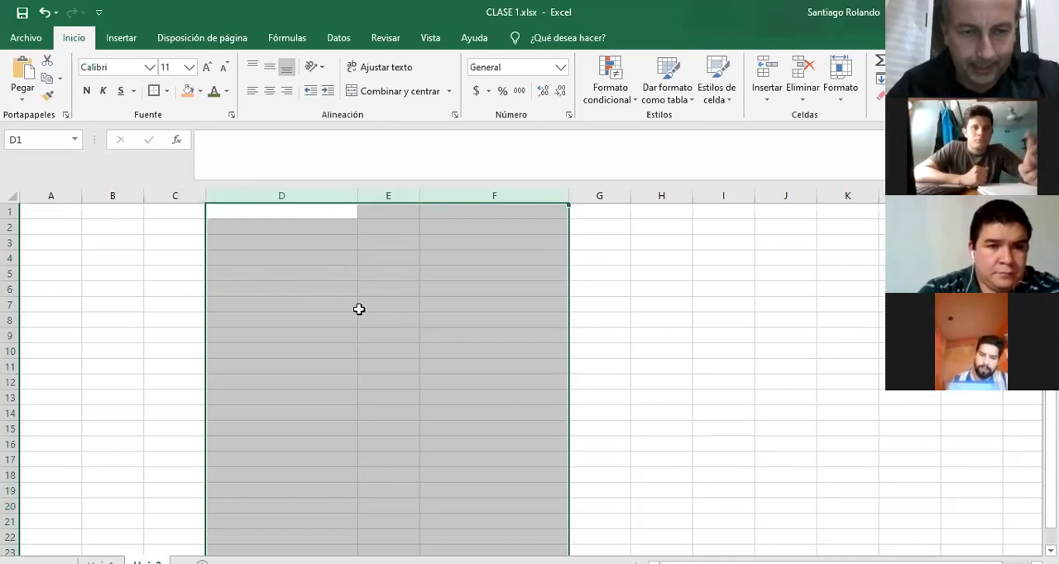
Set the width of columns B through G to 20.
click(276, 189)
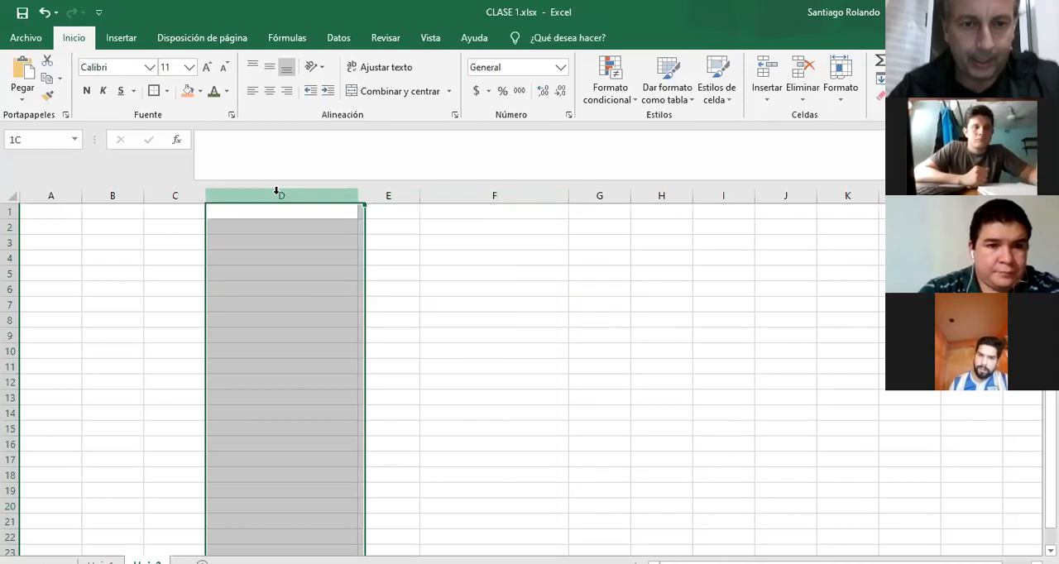
click(389, 195)
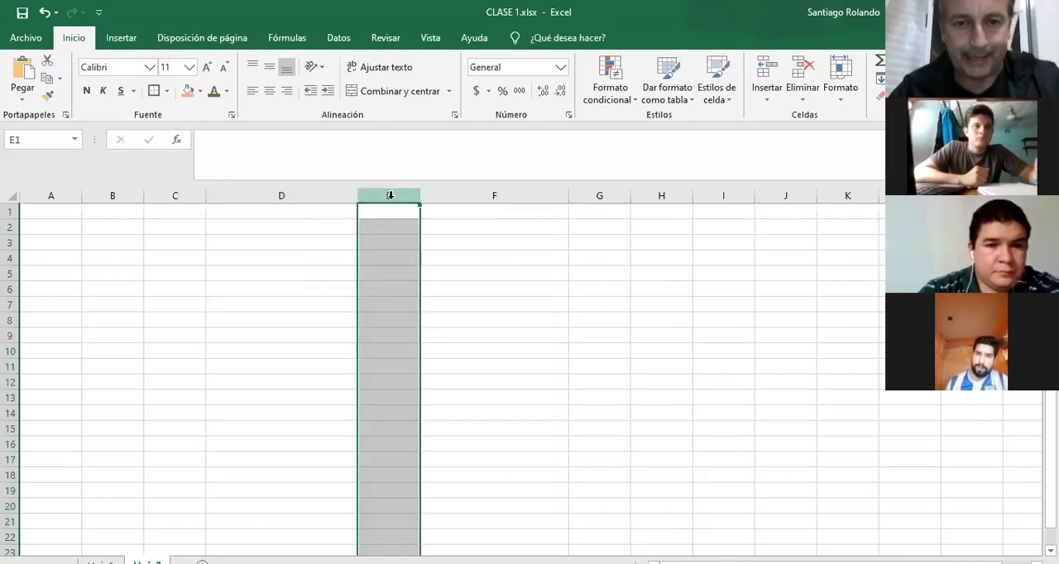
click(476, 193)
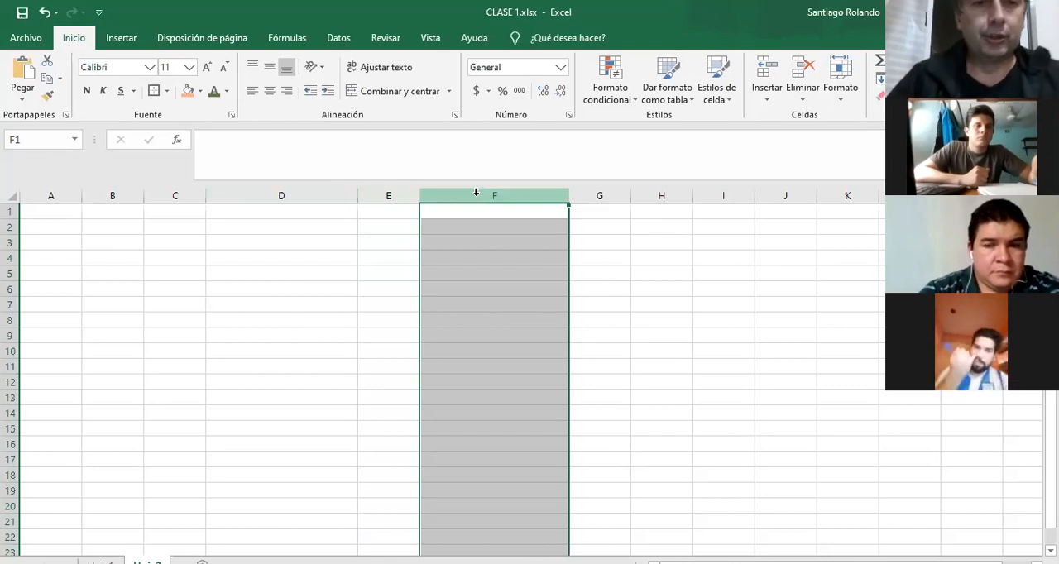
click(133, 194)
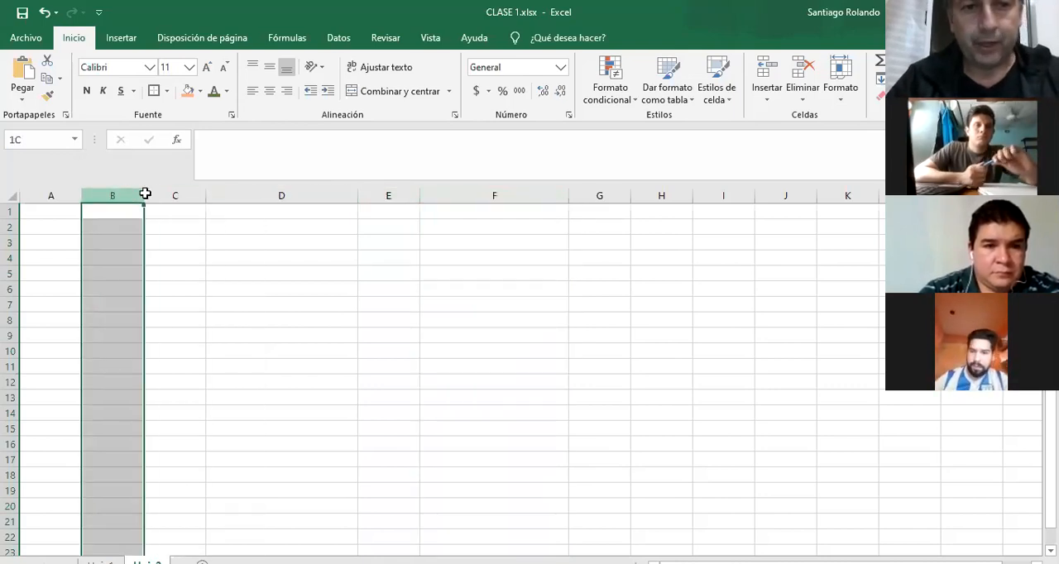
drag(144, 192, 604, 189)
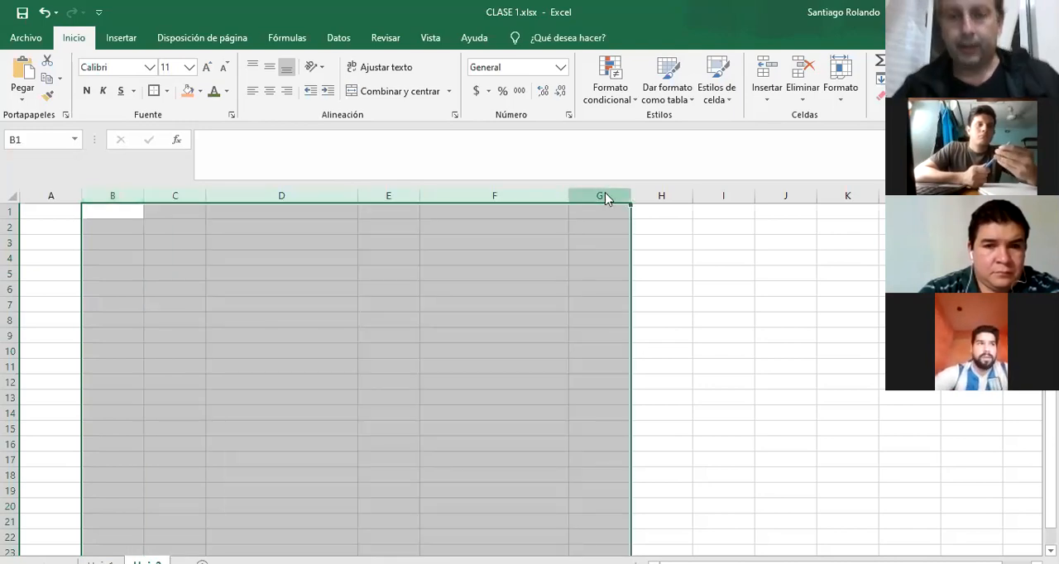
right_click(605, 192)
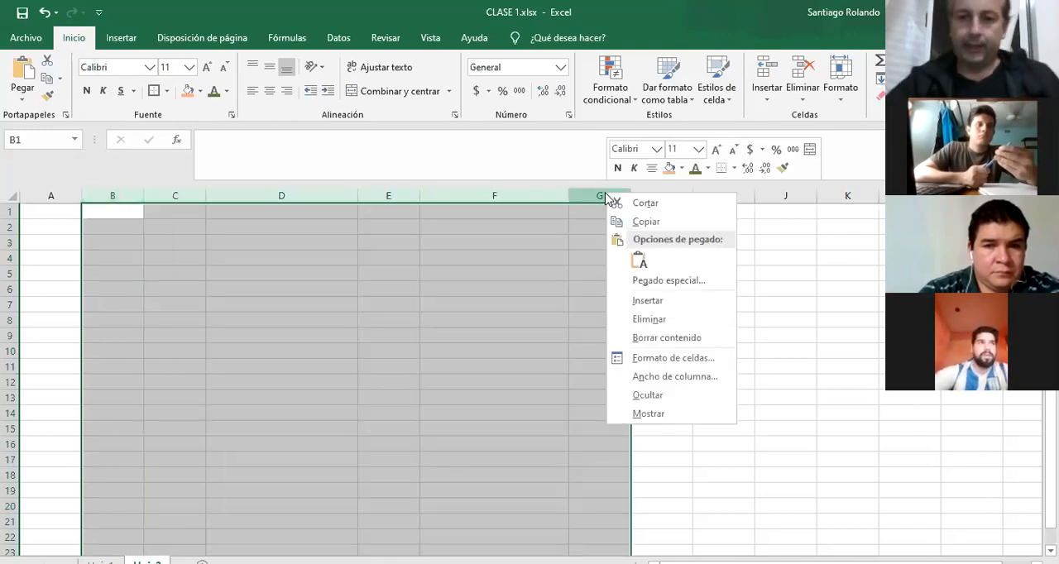
click(662, 377)
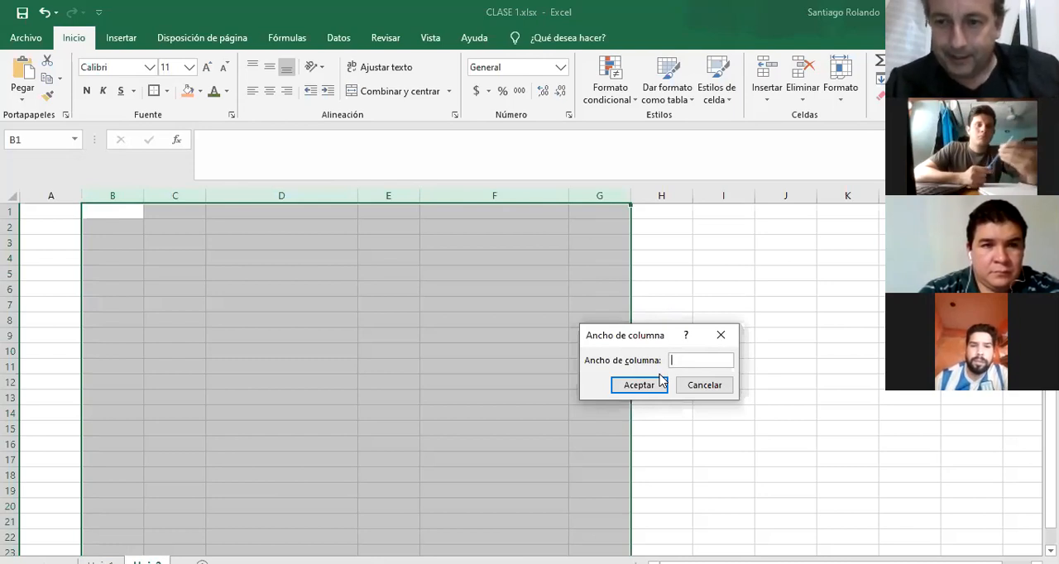
text(20)
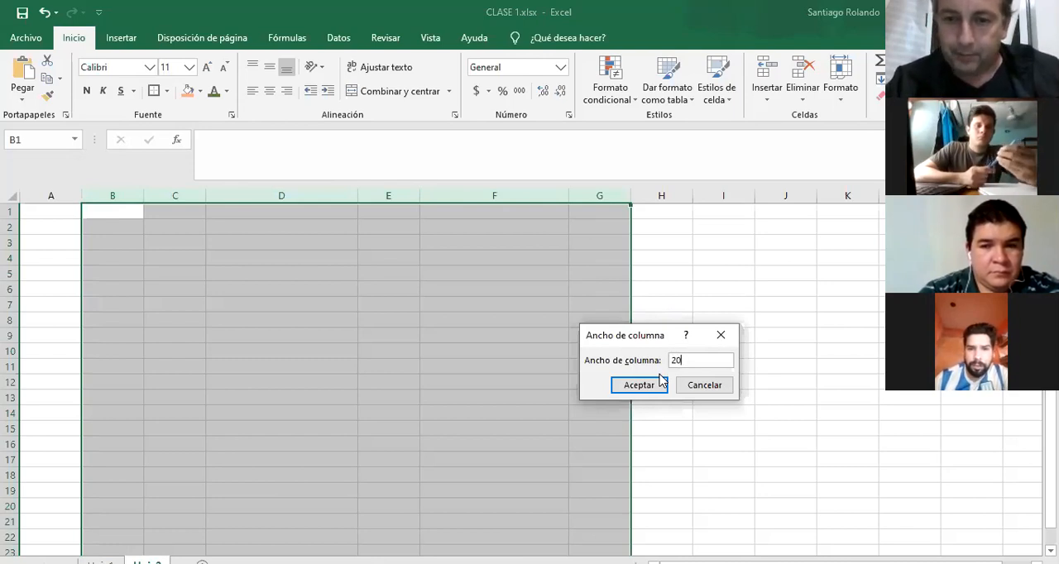
click(661, 383)
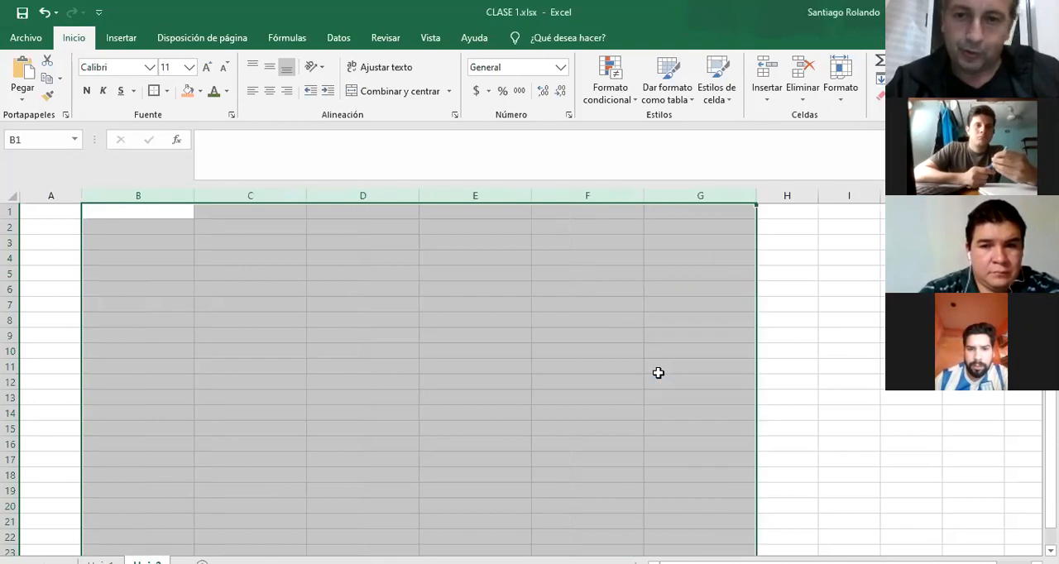
Reduce the width of columns B through G to 10.
right_click(597, 197)
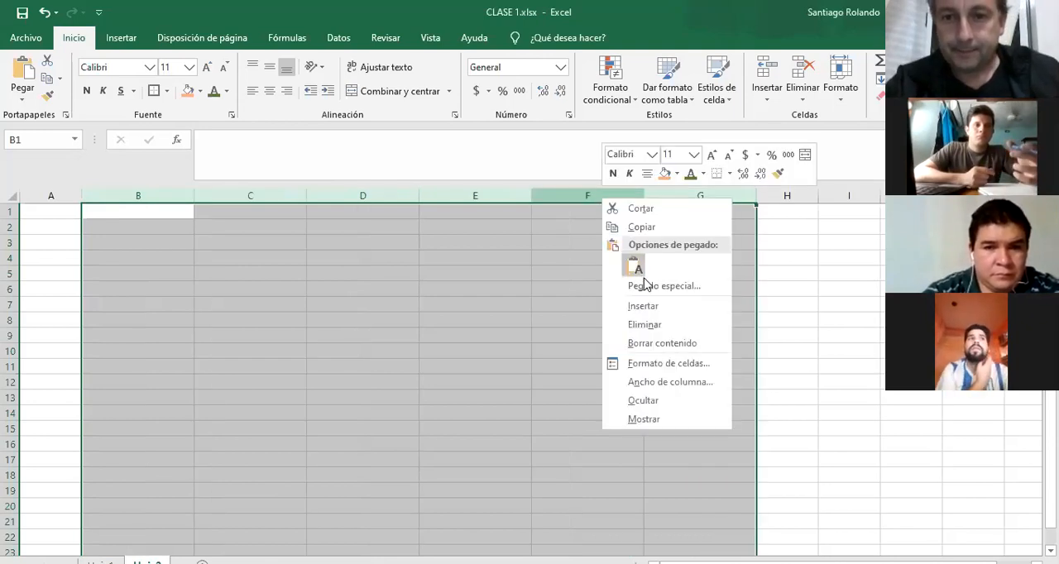
click(663, 383)
text(10)
key(Return)
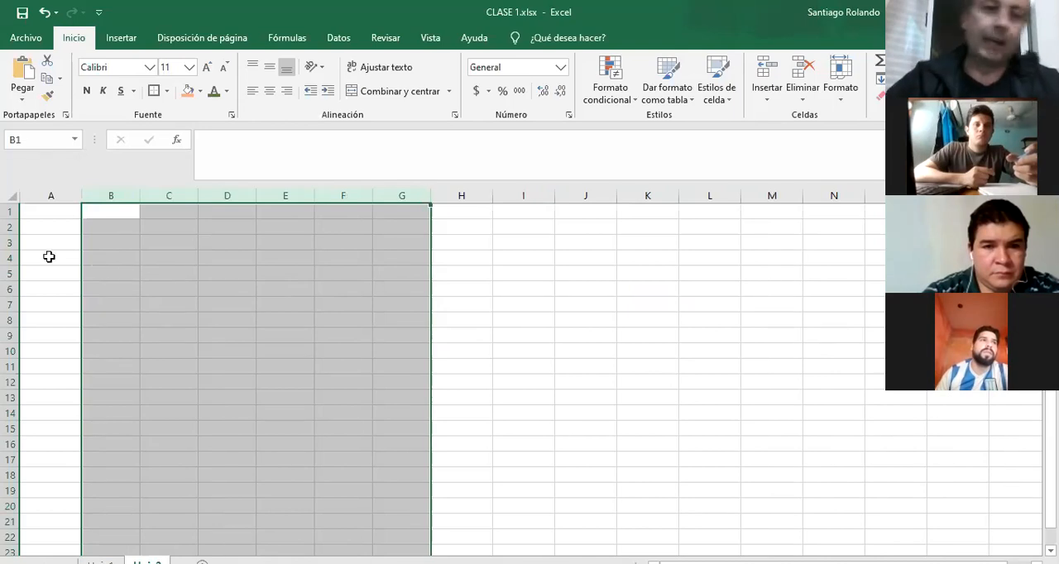
Set the height of rows 3 through 8 to 20.
click(9, 242)
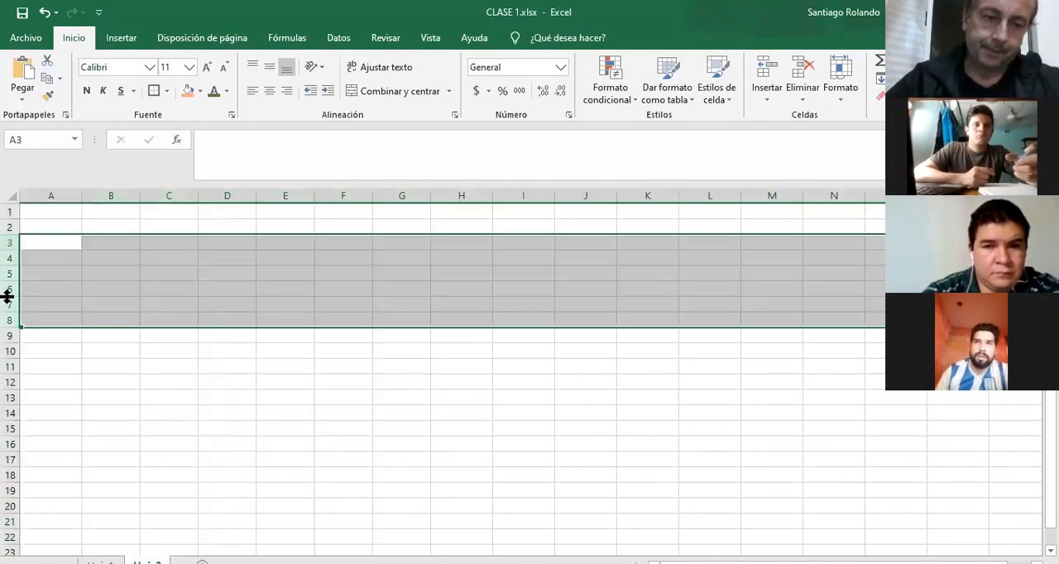
right_click(7, 295)
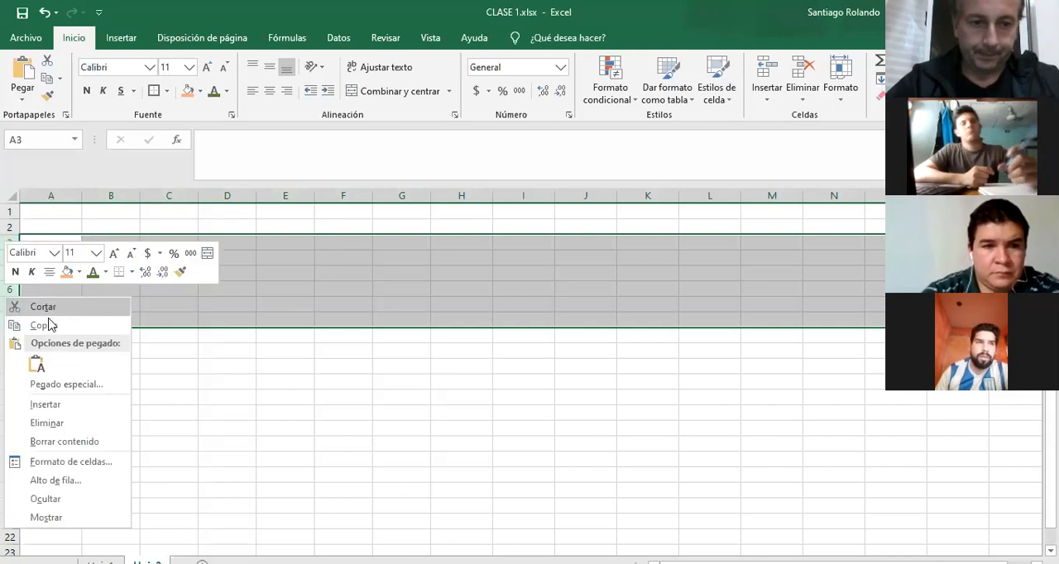
click(81, 488)
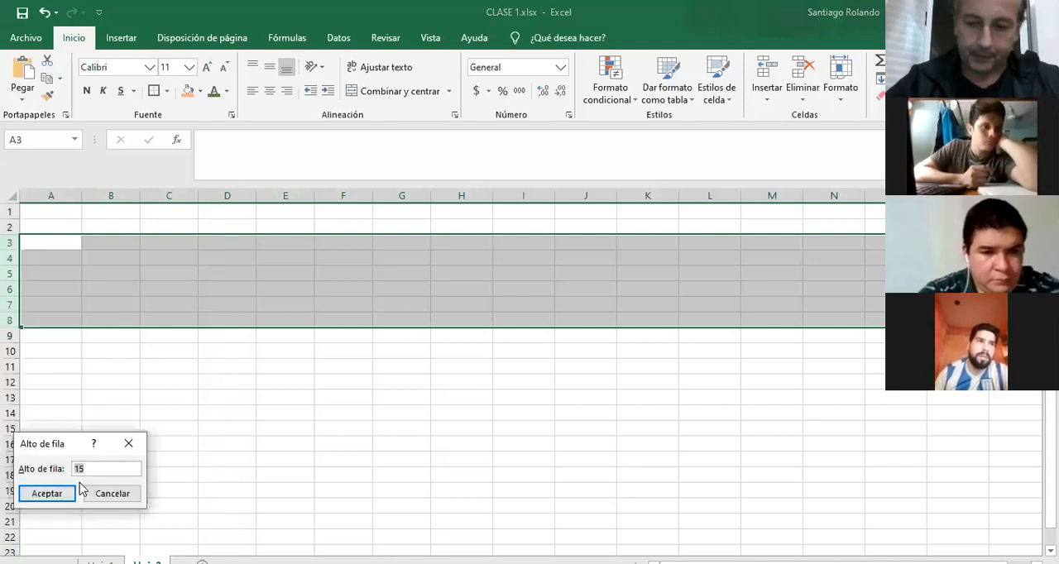
text(20)
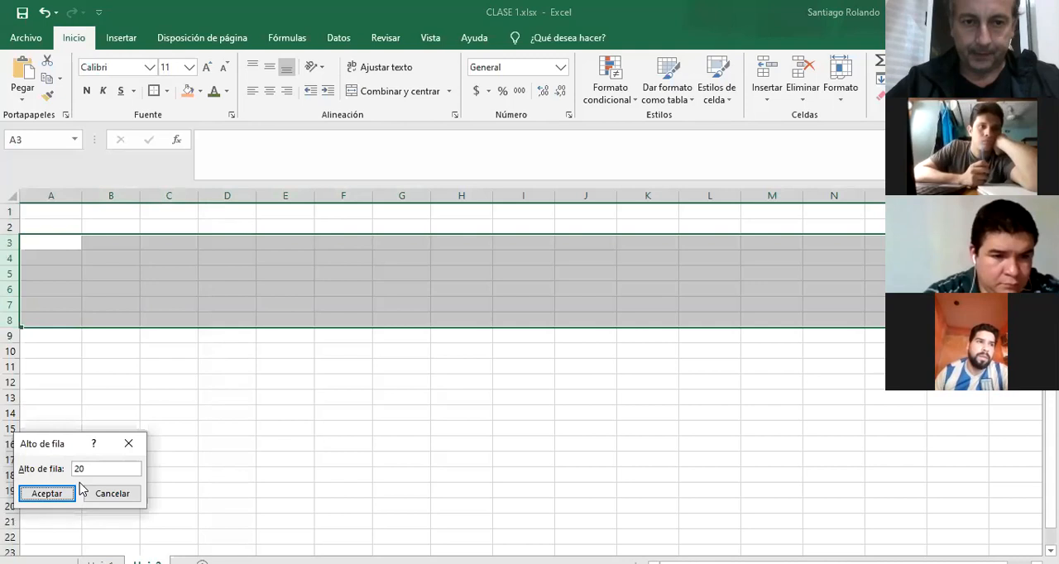
click(71, 493)
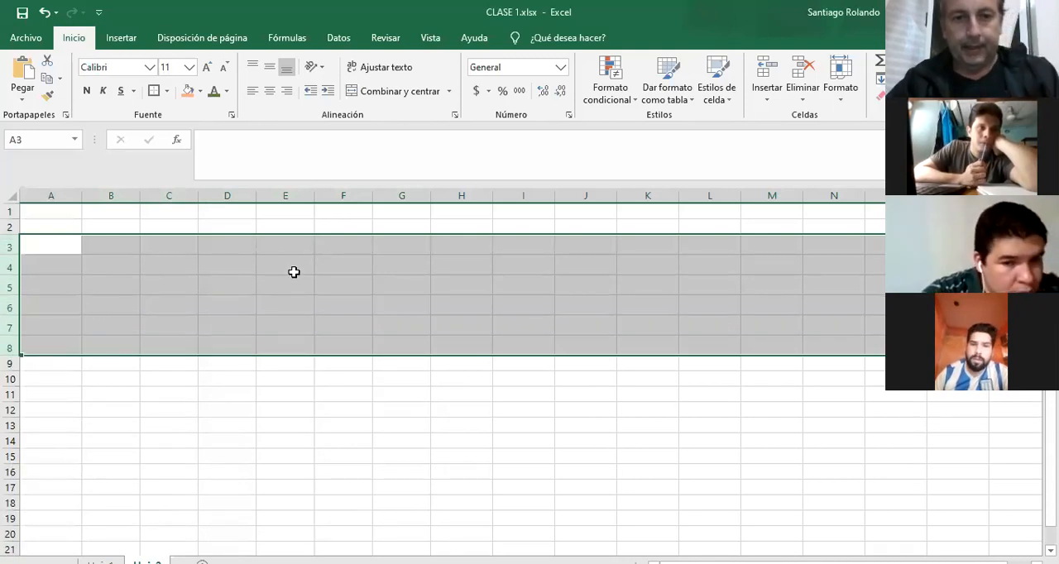
click(227, 245)
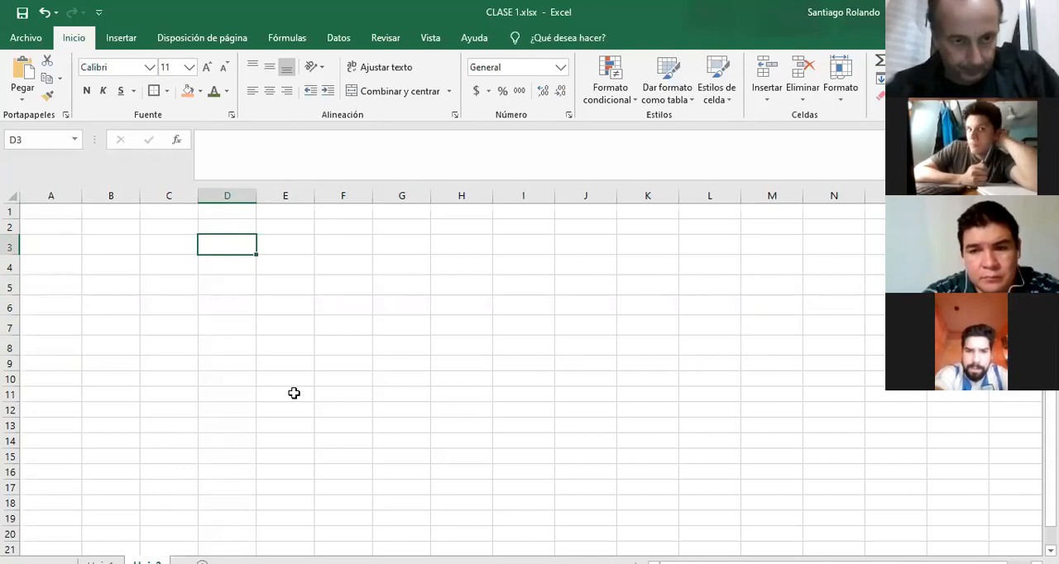
Resize row 4 freehand to more than double its height and widen column E to about twice its width.
click(11, 266)
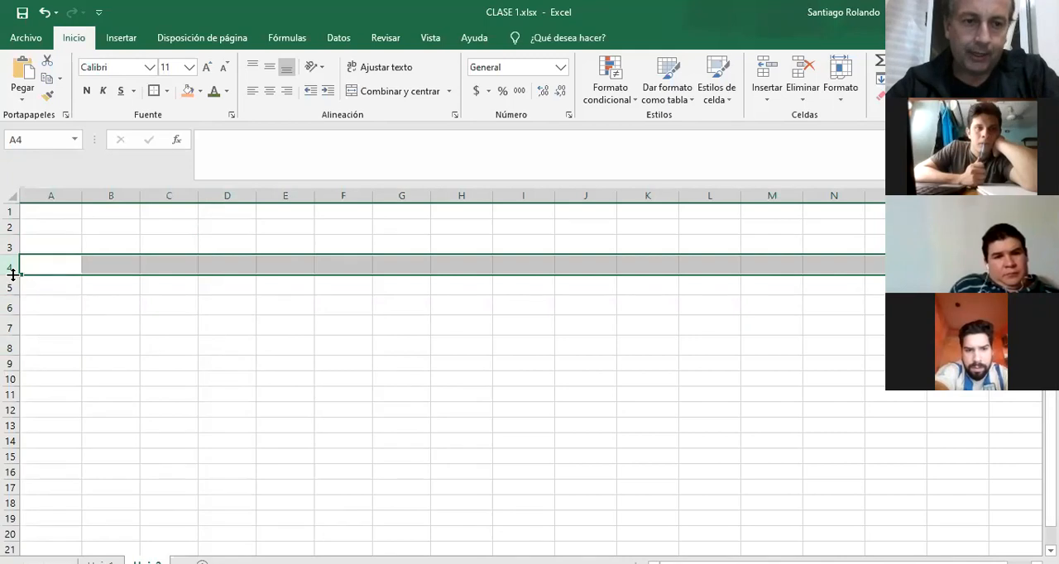
drag(12, 275, 16, 291)
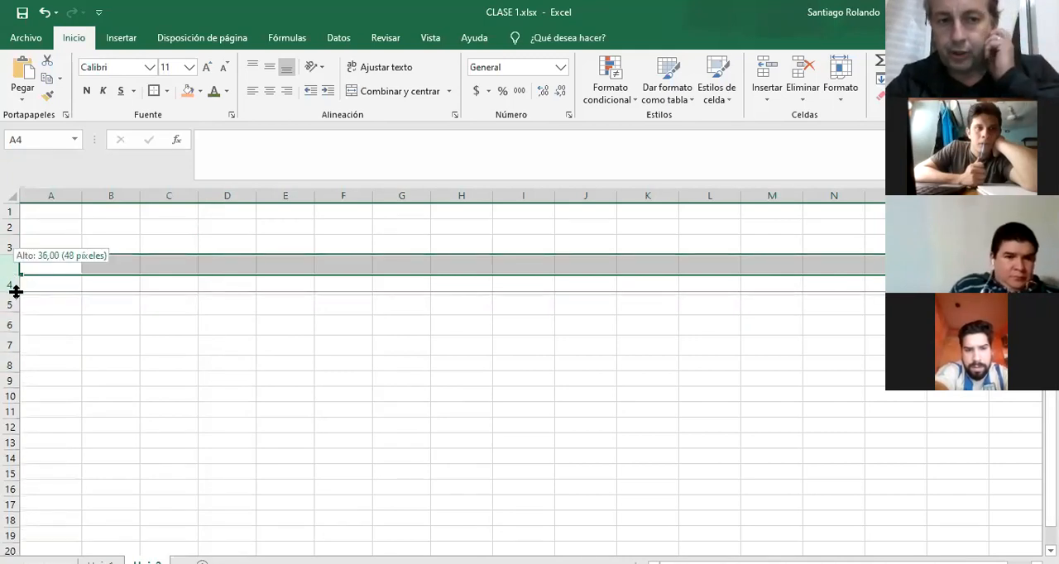
mouse_move(16, 291)
mouse_down()
mouse_move(13, 257)
mouse_move(10, 307)
mouse_up()
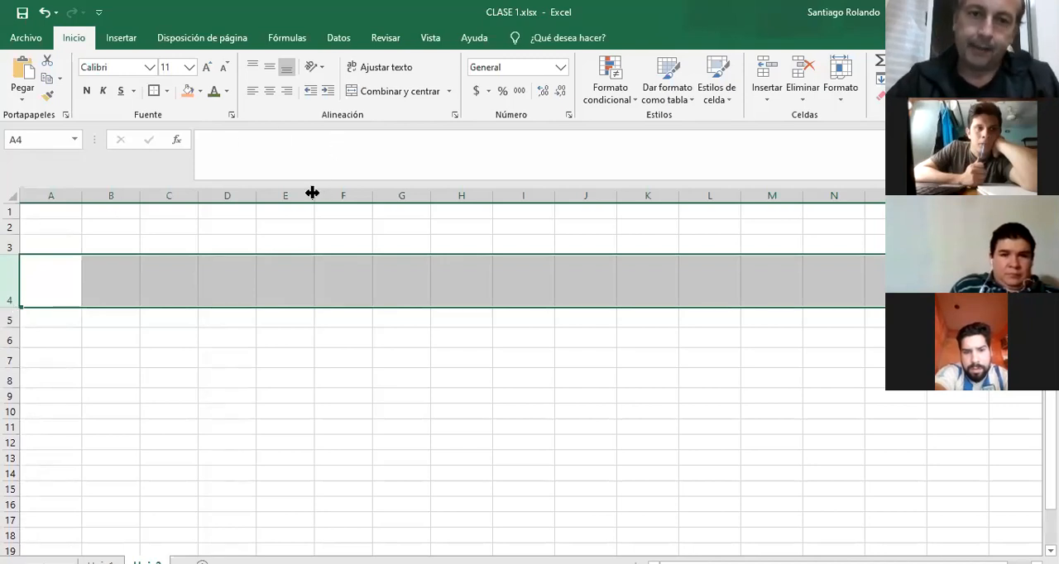
drag(313, 193, 365, 195)
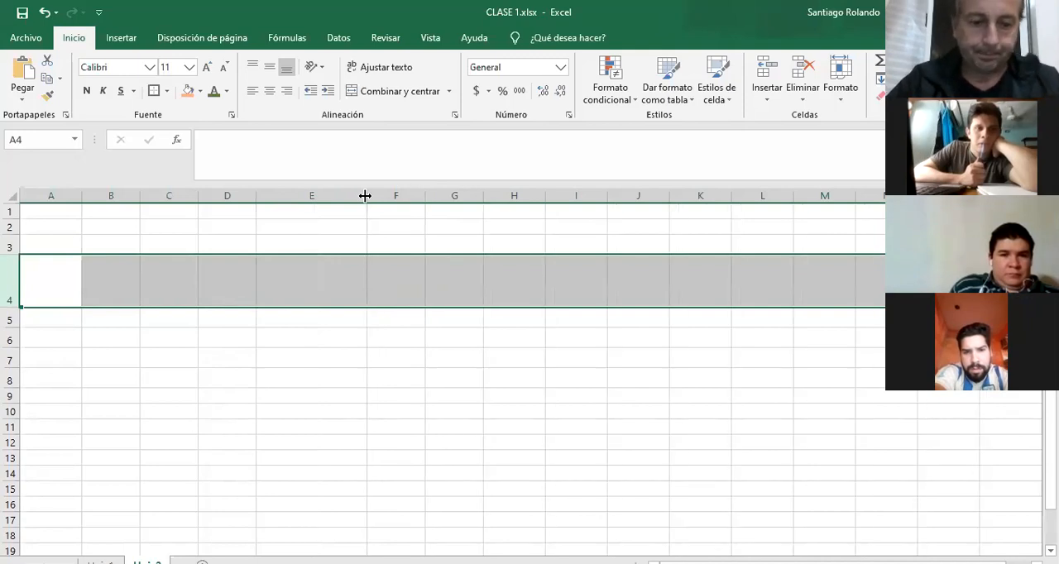
Undo the row and column resizing, the deletion of columns D to F, and the earlier edits back to before the PRODUCTO entry.
key(ctrl+z)
key(ctrl+z)
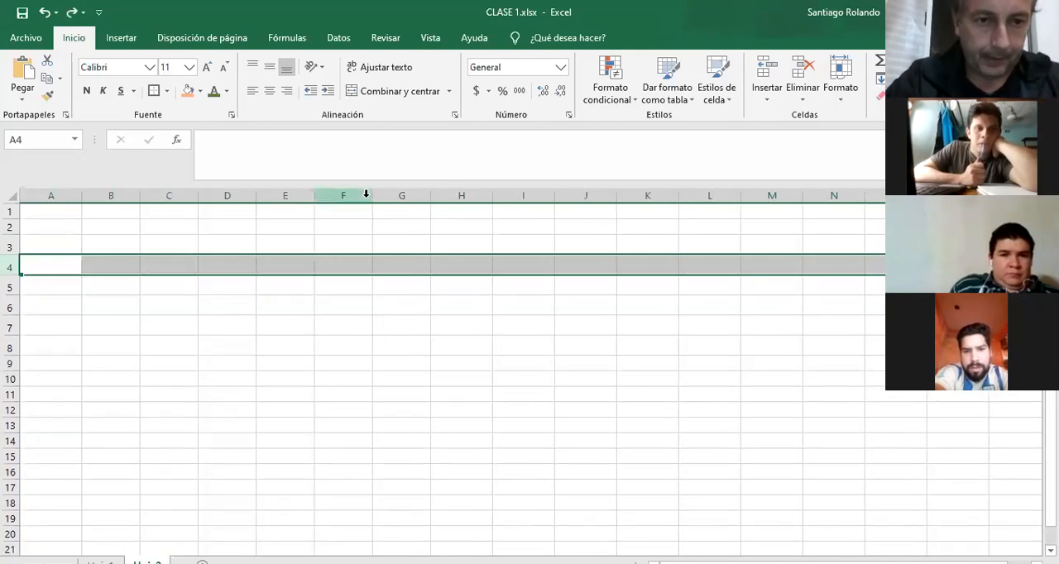
key(ctrl+z)
key(ctrl+z)
key(ctrl+z)
key(ctrl+z)
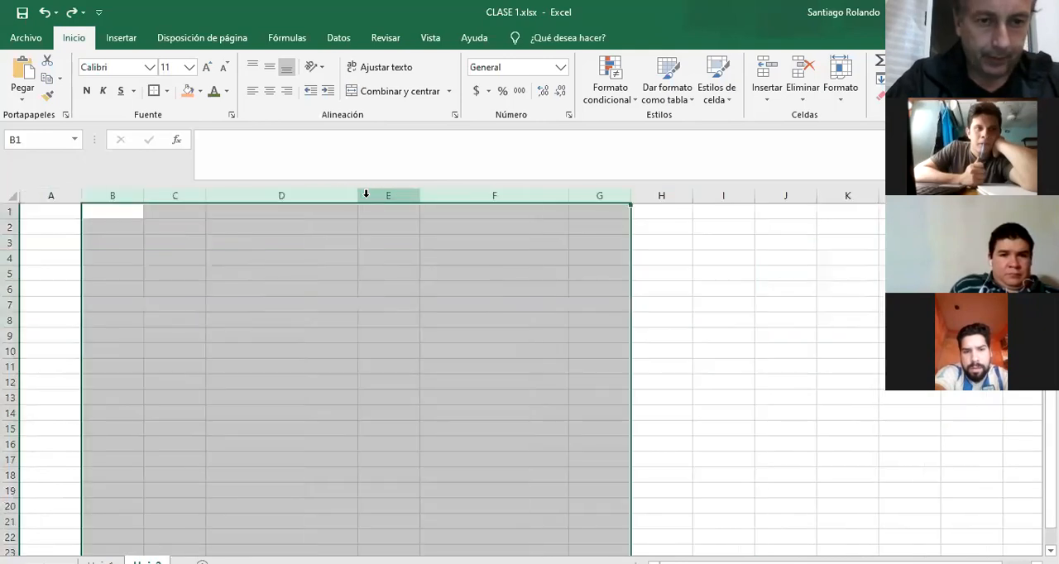
key(ctrl+z)
key(ctrl+z)
key(ctrl+z)
key(ctrl+z)
key(ctrl+z)
key(ctrl+z)
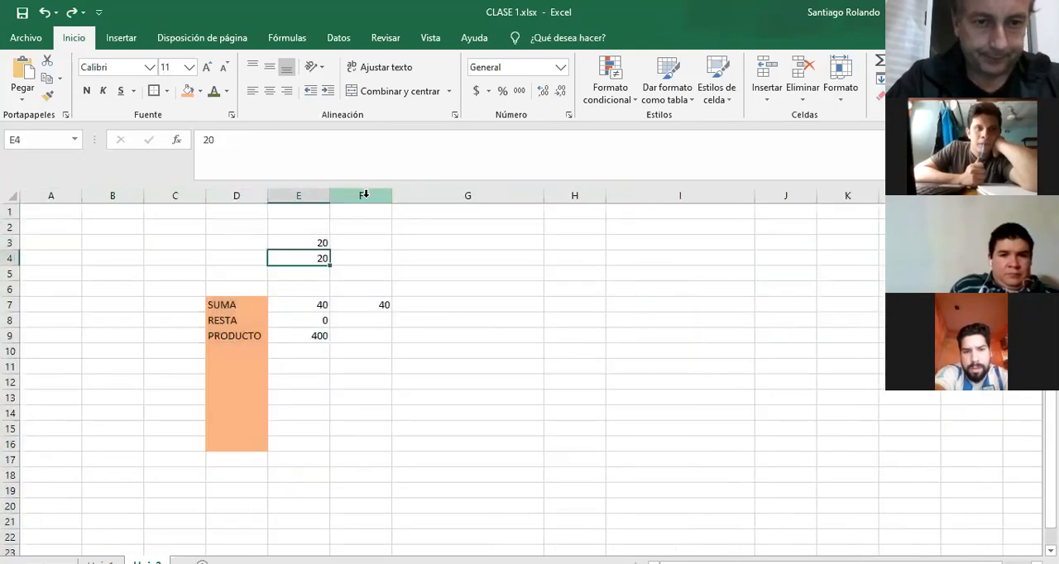
key(ctrl+z)
key(ctrl+z)
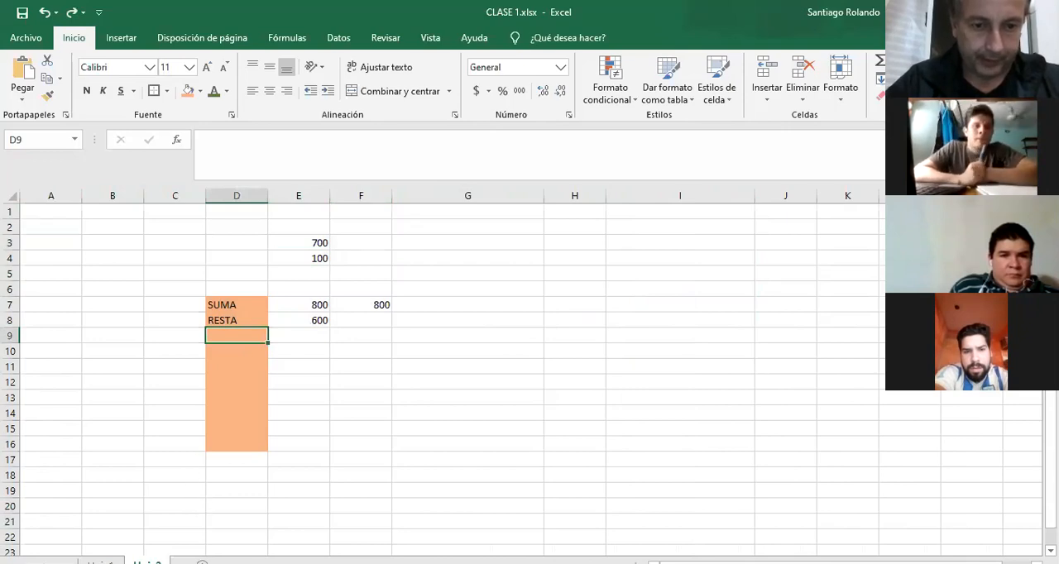
Add a new sheet and enter the title FERRETERIA POSADAS in cell D2.
click(202, 562)
click(213, 242)
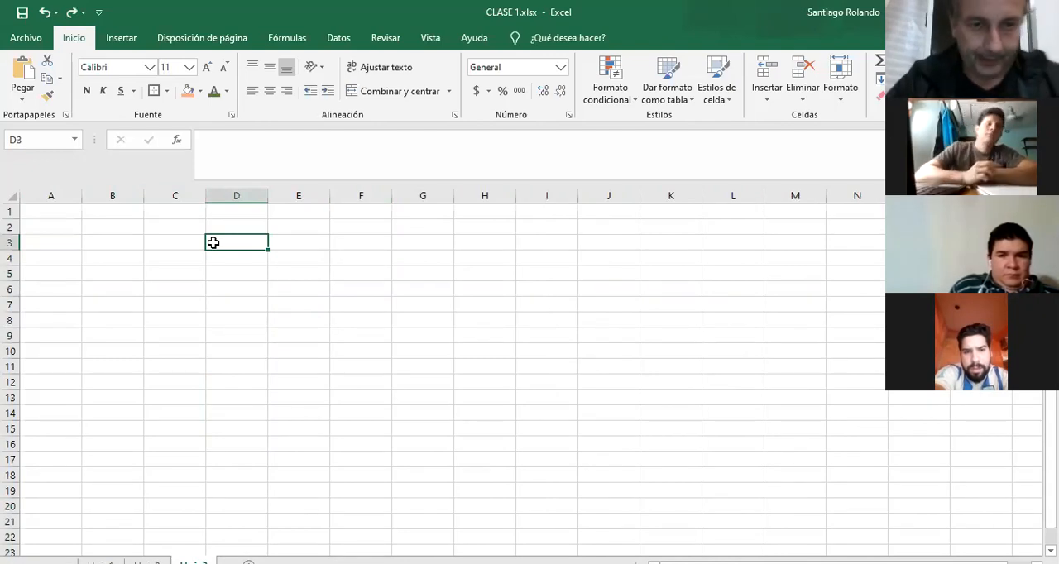
click(212, 228)
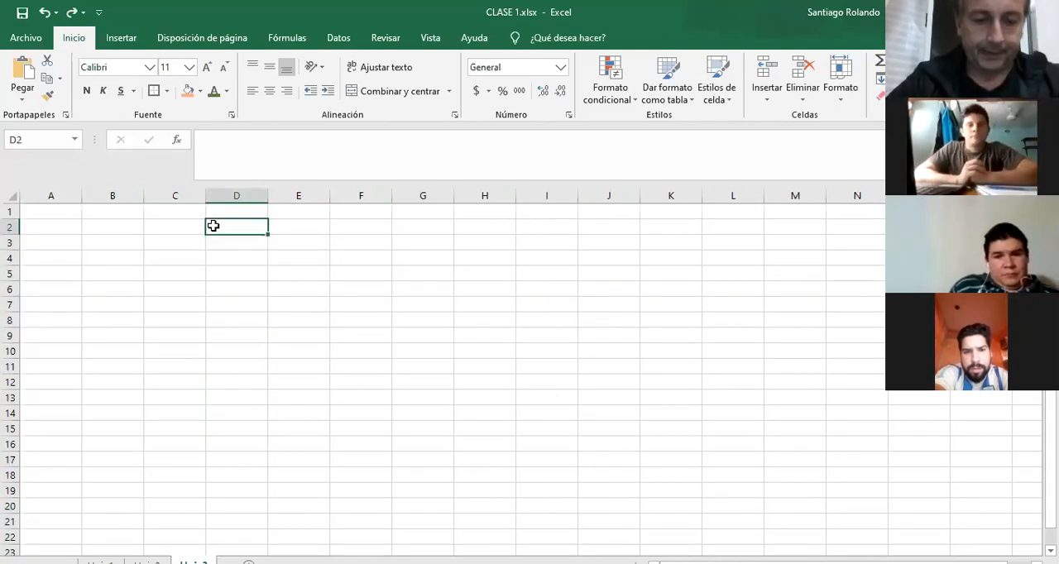
text(FERRETE)
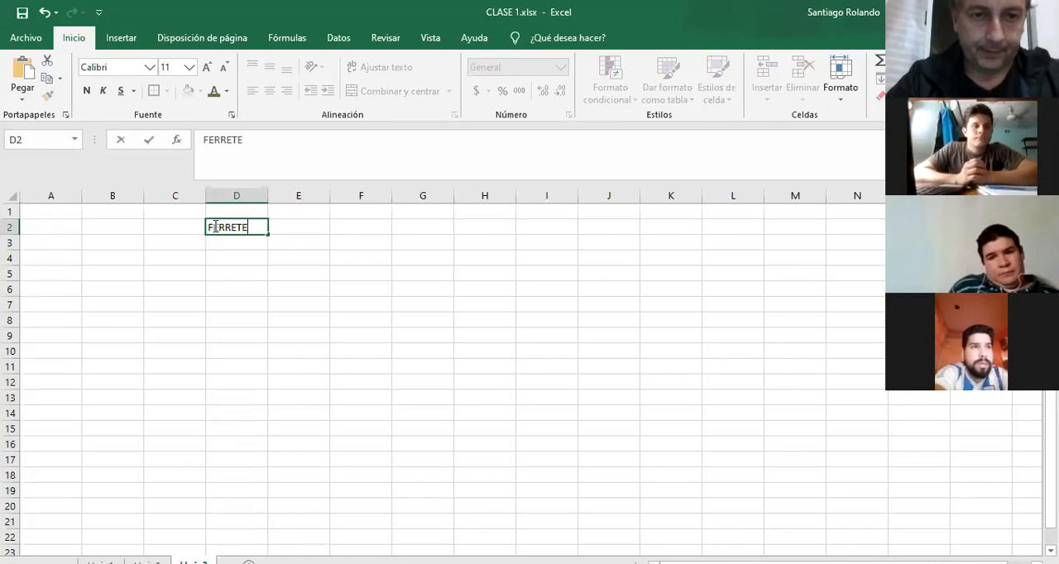
text(RIA POSADA)
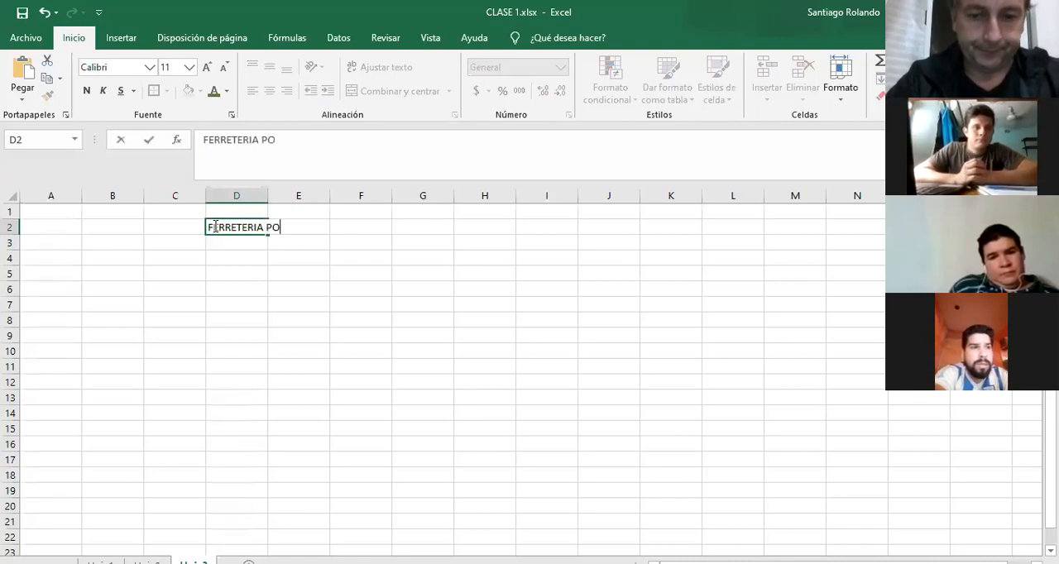
key(Return)
Merge and center the title across D2:G2, make row 2 taller, and align the title vertically to the middle.
drag(212, 225, 407, 222)
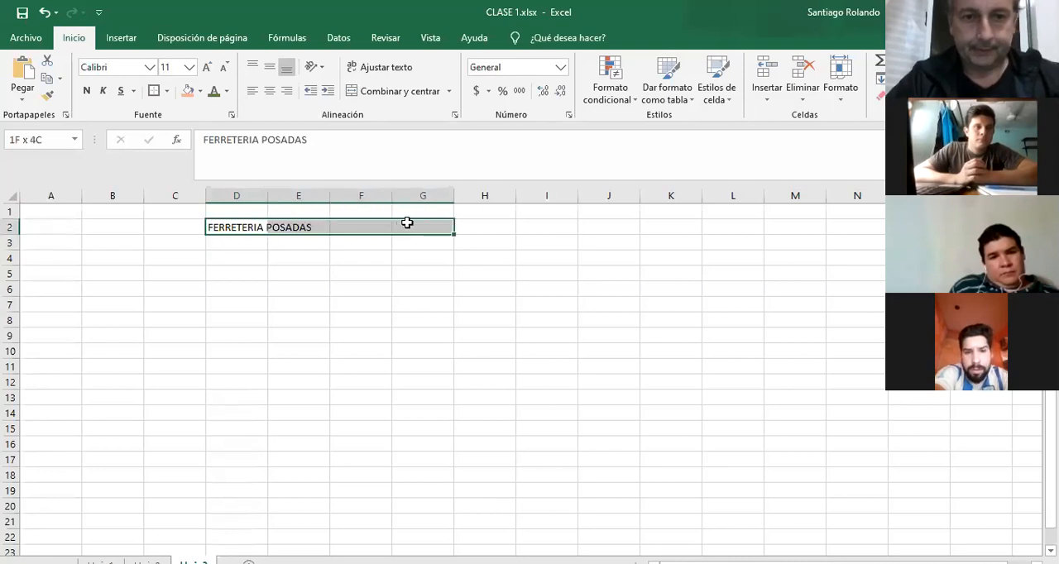
click(352, 91)
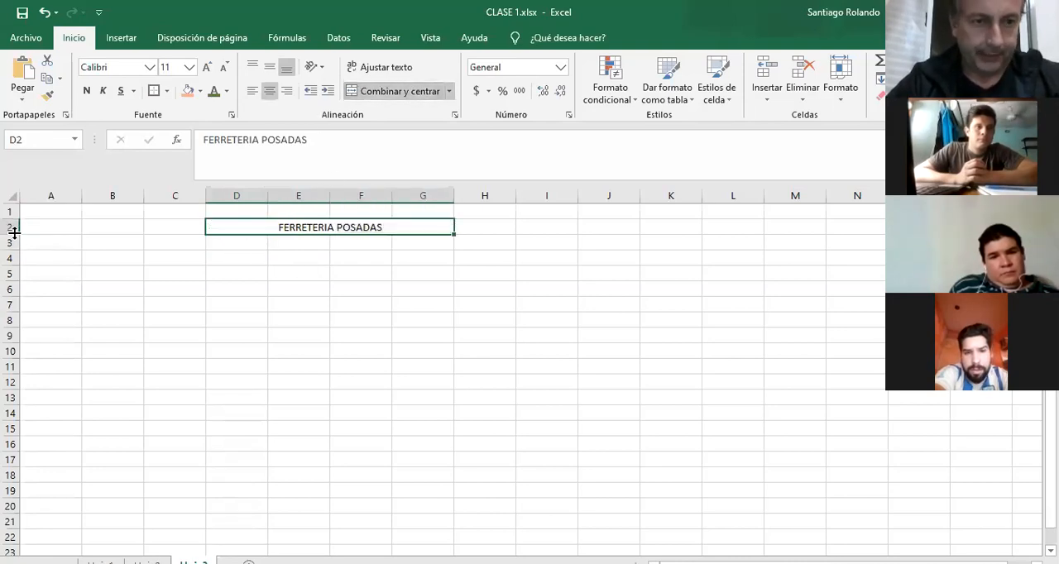
drag(13, 235, 12, 261)
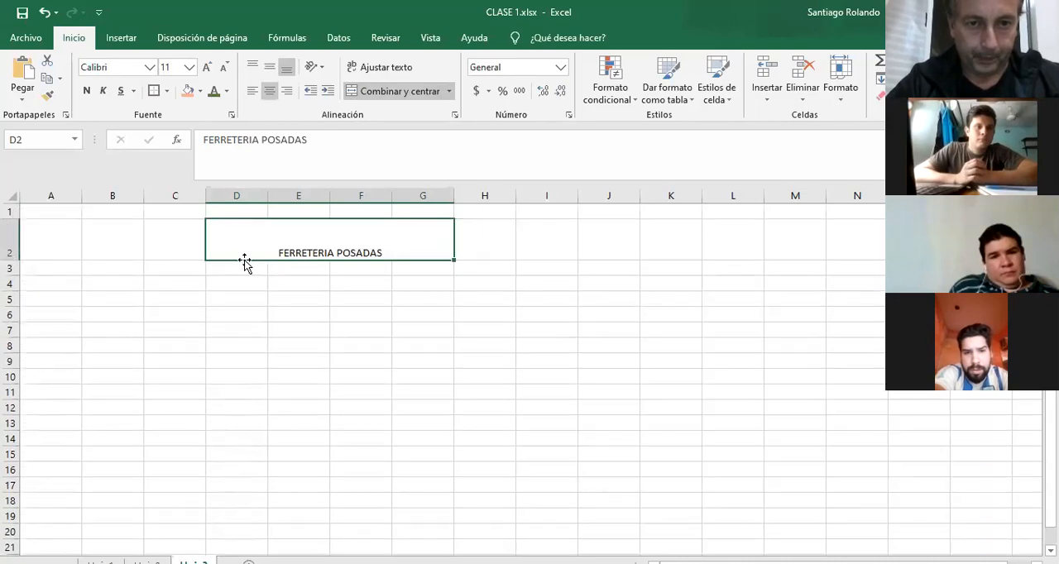
click(269, 68)
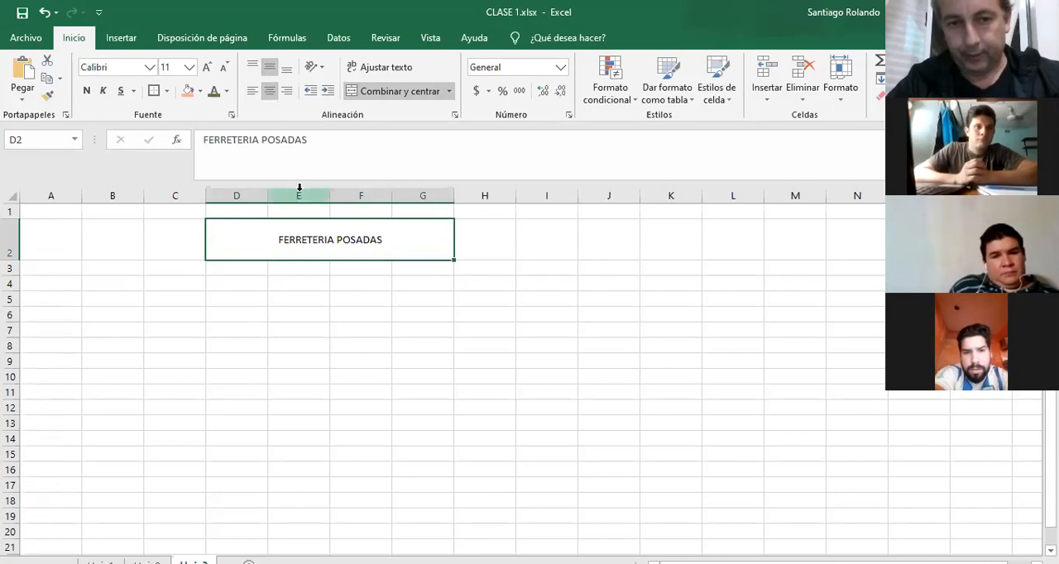
Merge and center cells D3:E4 and enter INSTITUTO JANSSEN in the merged cell.
drag(248, 271, 307, 285)
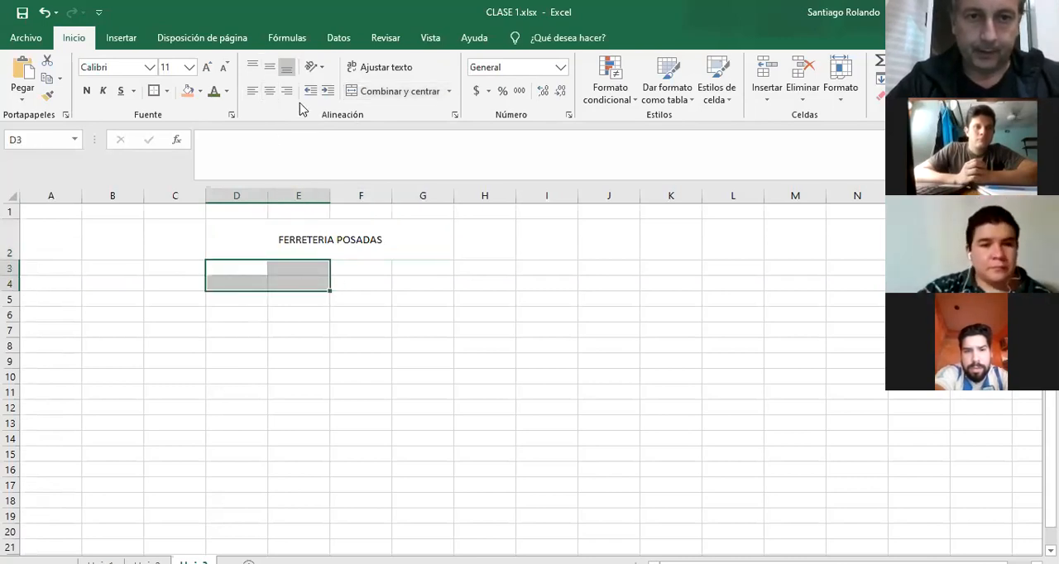
click(372, 93)
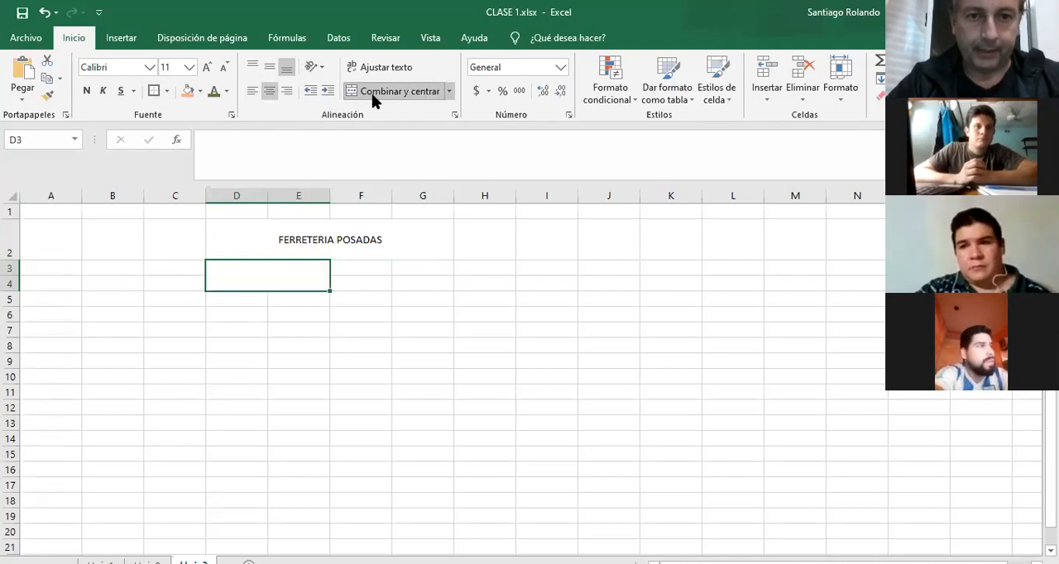
double_click(268, 284)
text(INSTITUTO)
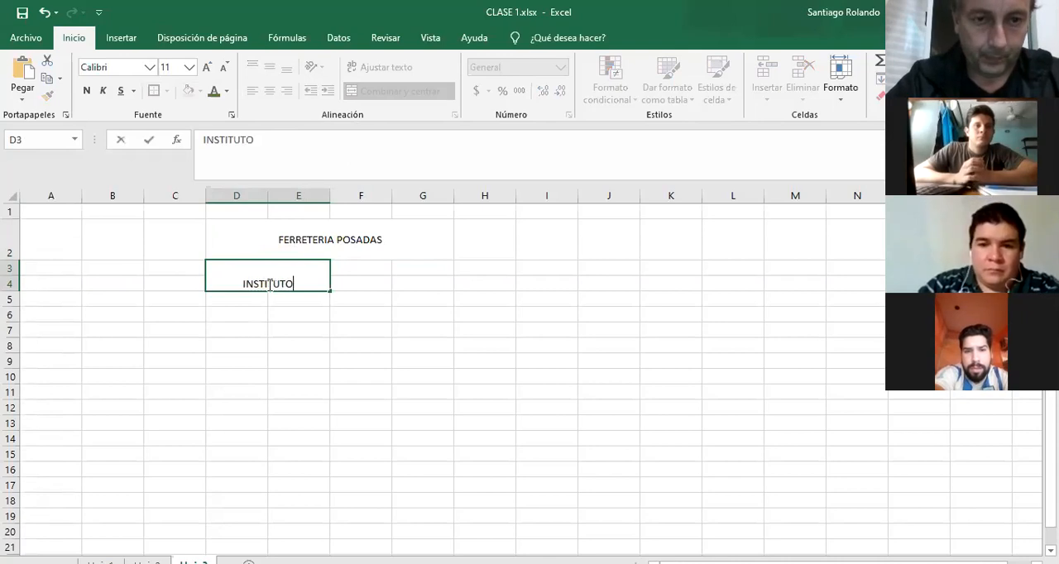
text( JANSSEN)
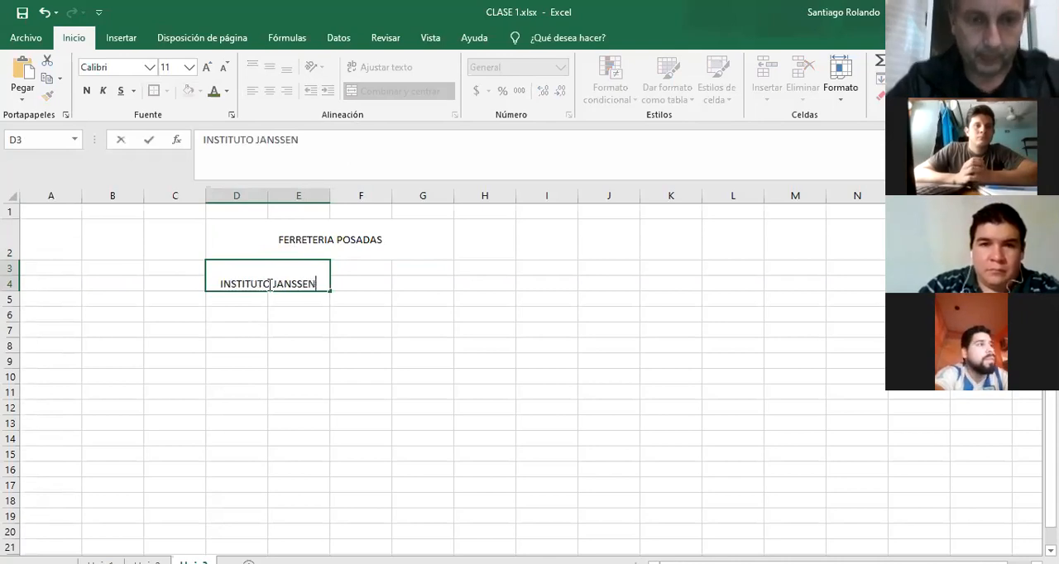
key(Return)
Merge and center cells F3:G4 and enter CLASE 1 in the merged cell.
key(Up)
key(Up)
key(Down)
key(Right)
key(Right)
key(shift+Left)
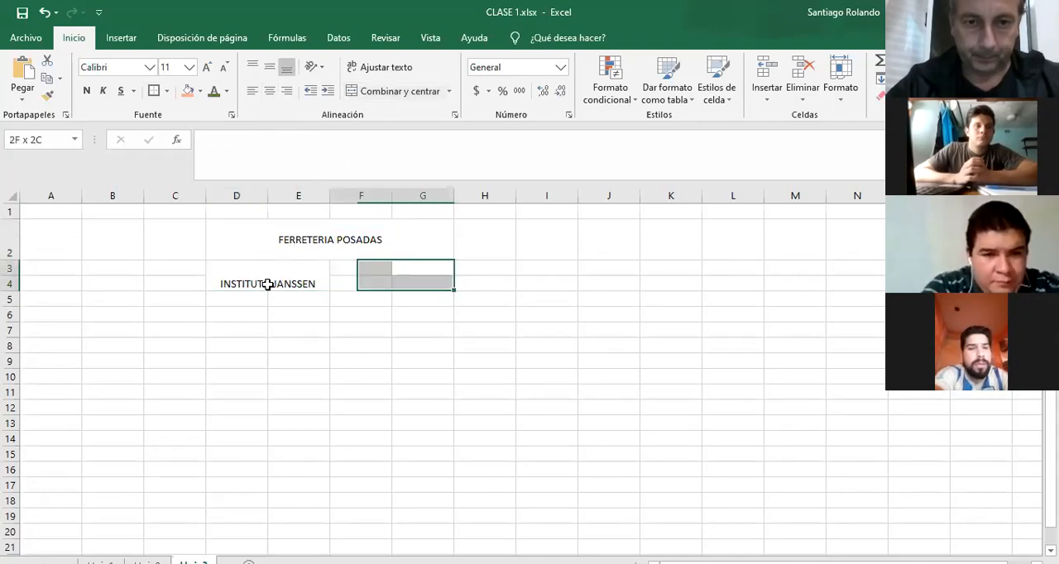
key(shift+Down)
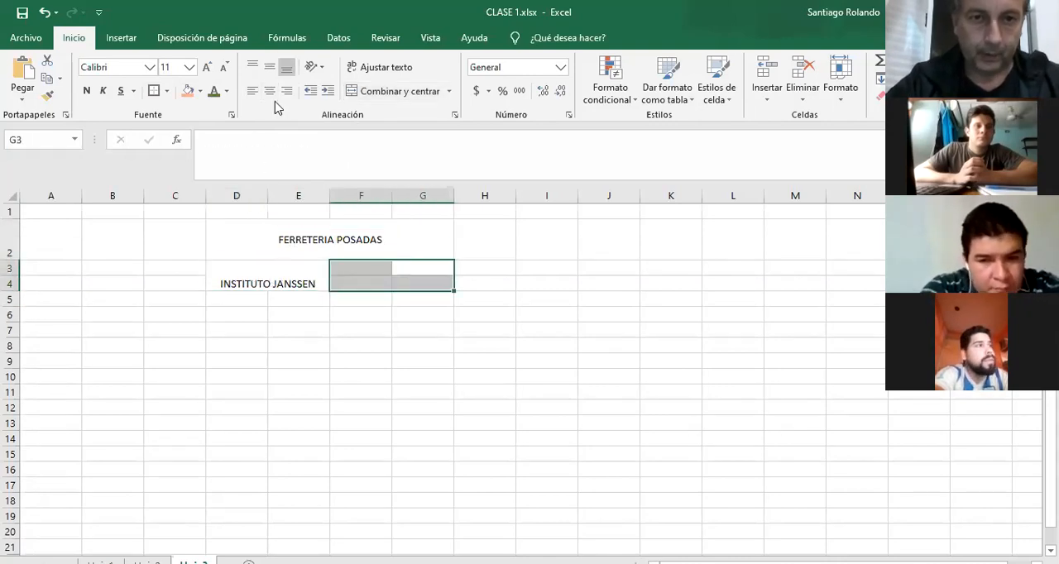
click(367, 98)
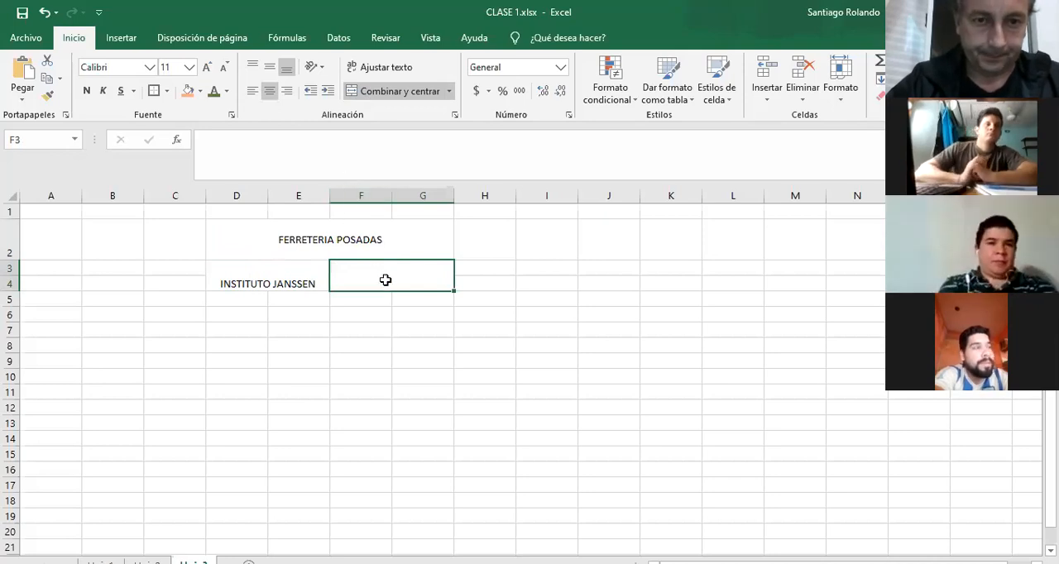
text(CLASE )
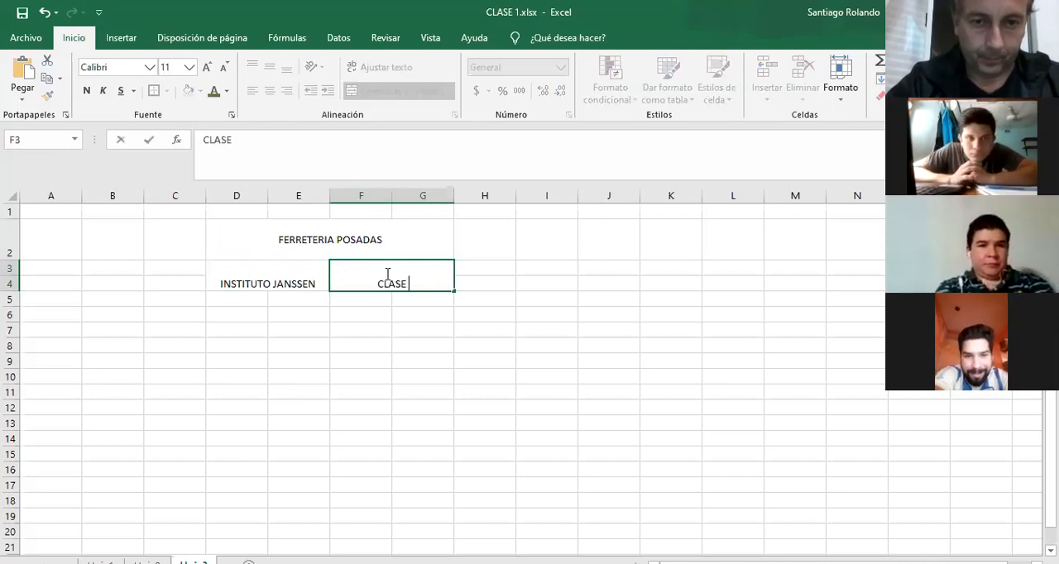
text(1)
key(Return)
Align the INSTITUTO JANSSEN and CLASE 1 cells vertically to the middle.
click(385, 274)
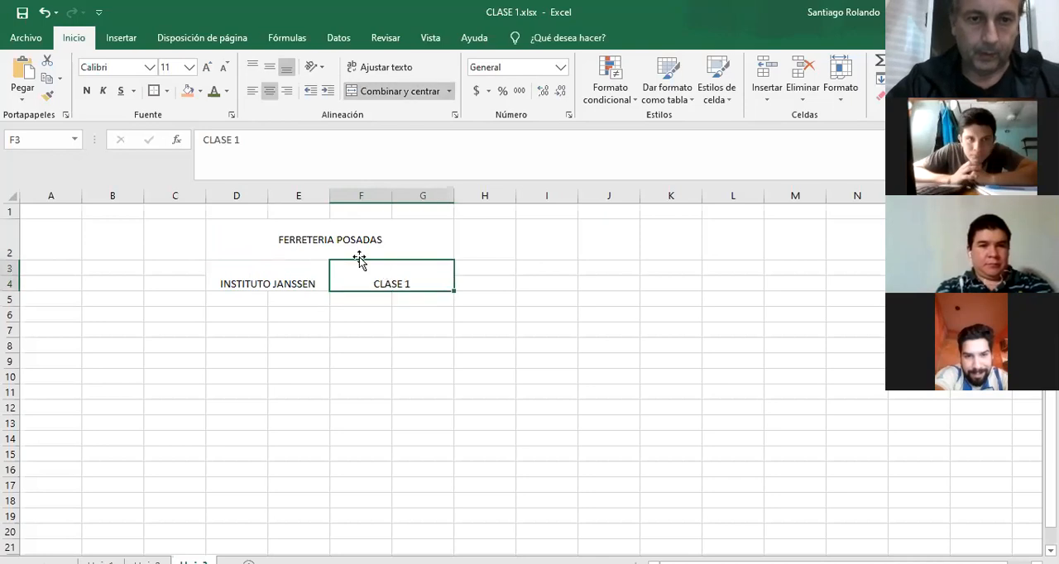
click(294, 235)
drag(276, 275, 356, 283)
click(270, 69)
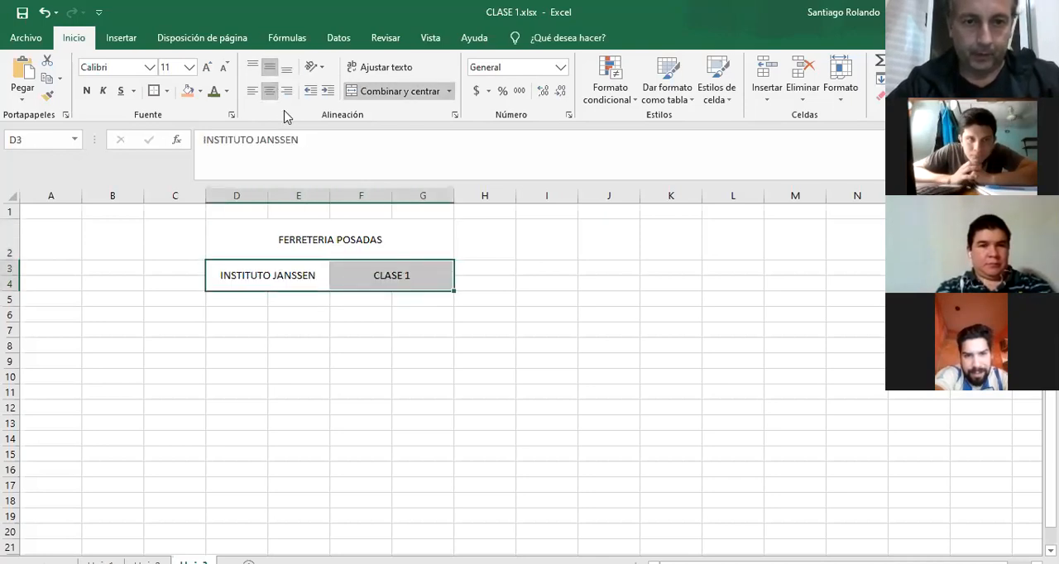
click(365, 298)
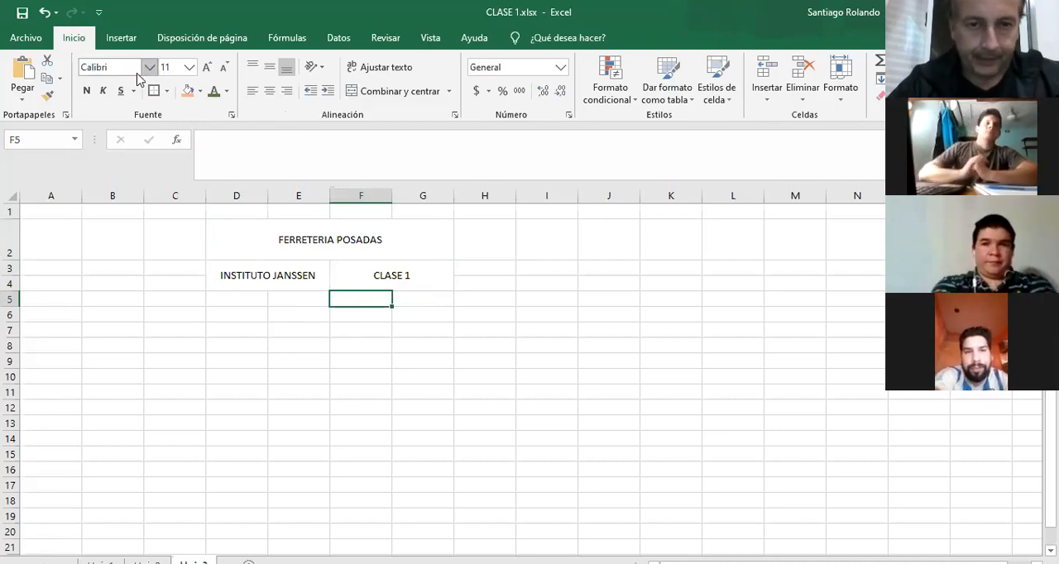
Open the print preview of the active sheet to examine the heading's placement on the page.
click(37, 40)
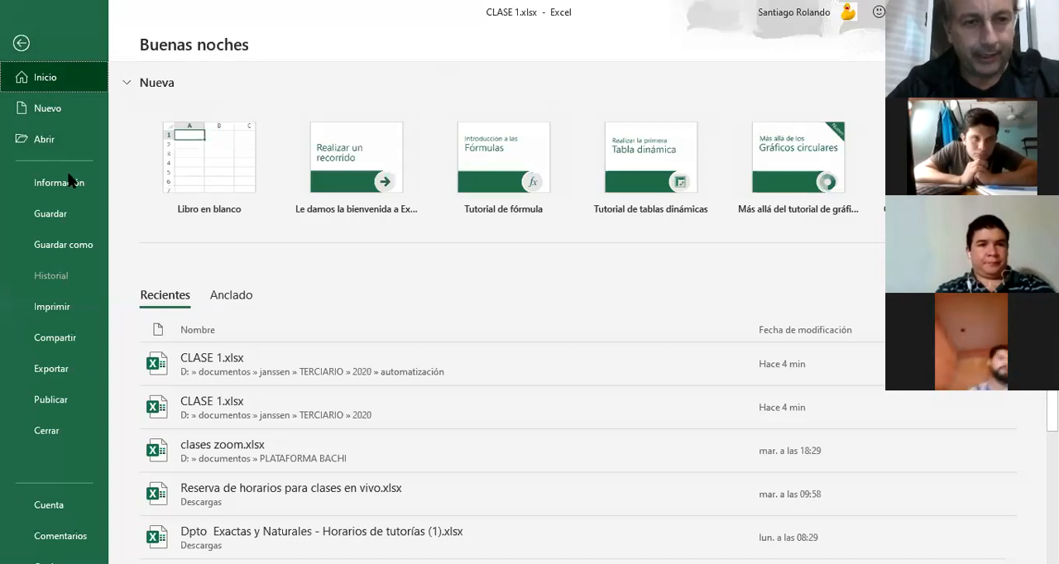
click(51, 307)
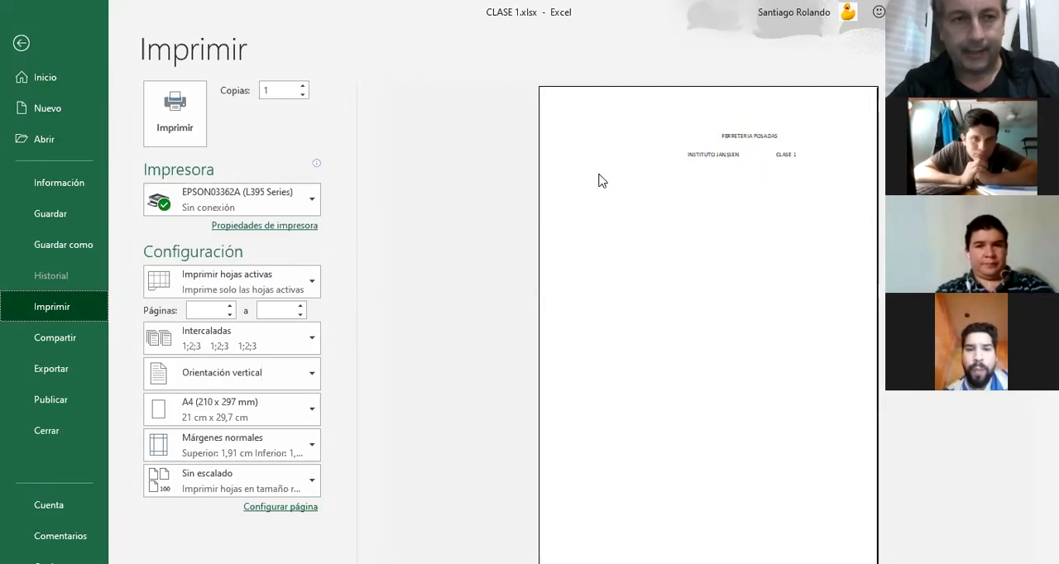
Leave the print preview and delete the empty columns A and B so the heading starts in column B.
key(Escape)
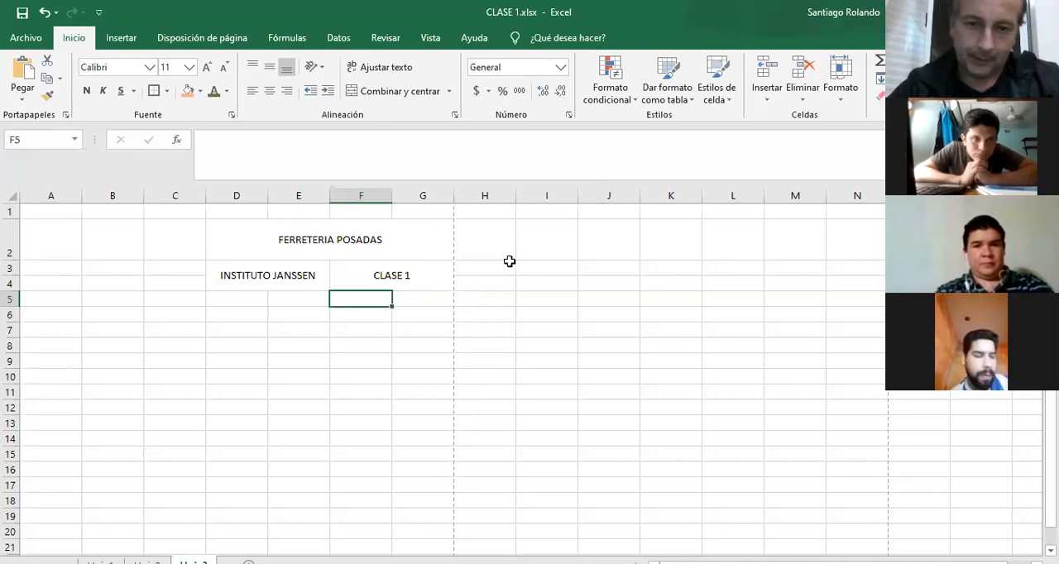
drag(49, 193, 116, 196)
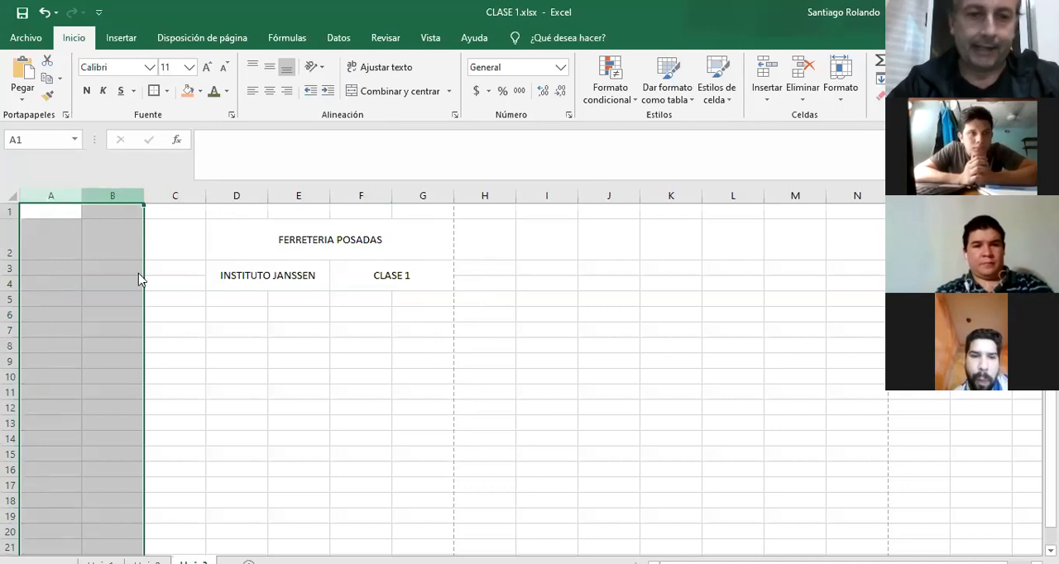
right_click(118, 199)
click(197, 326)
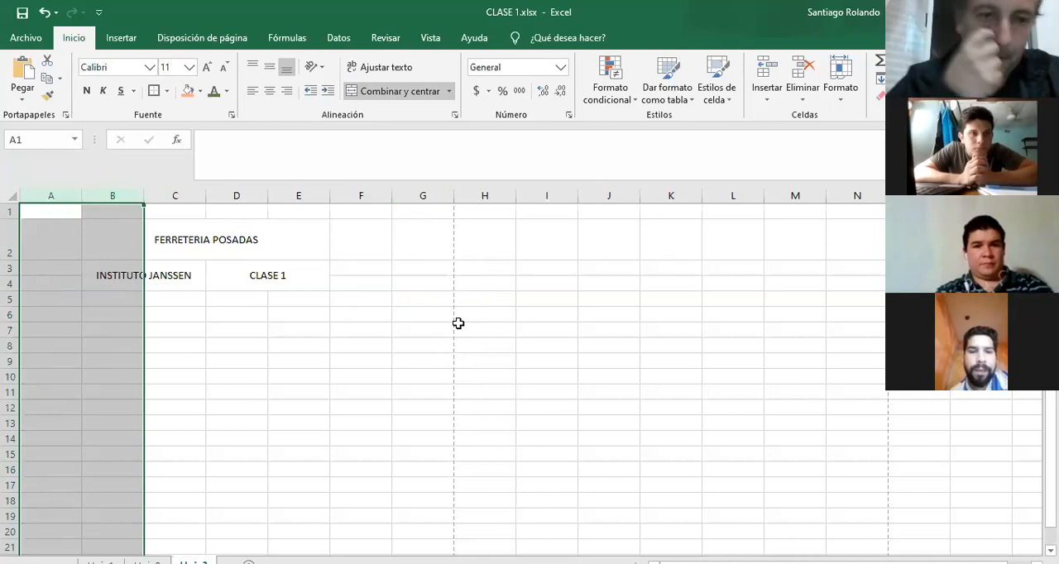
click(202, 297)
Enter the column headers CANTIDAD, PRODUCTO, PRECIO UN and SUB TOTAL in cells B5 to E5.
click(125, 297)
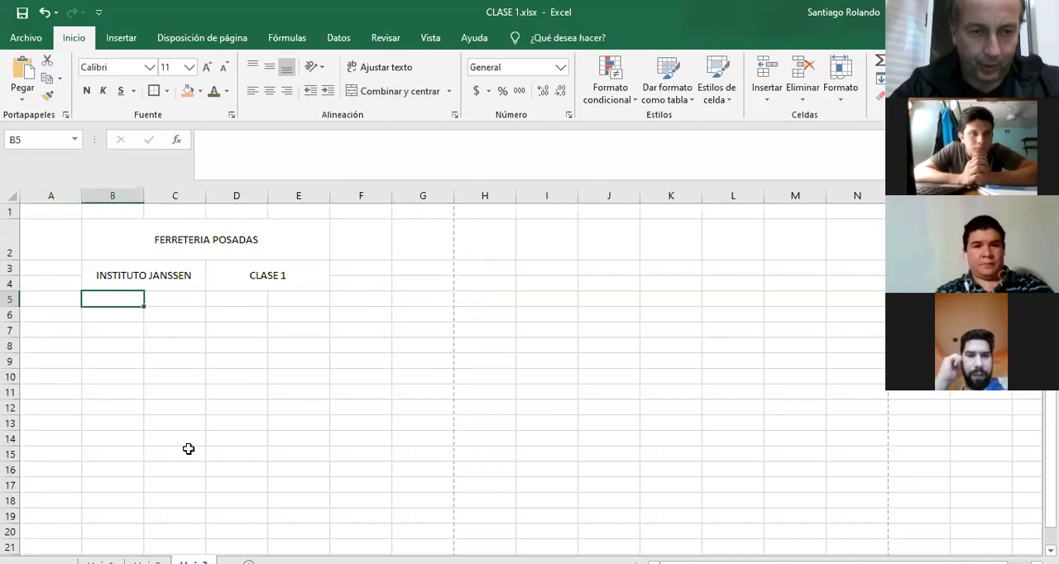
text(CANTIDAD)
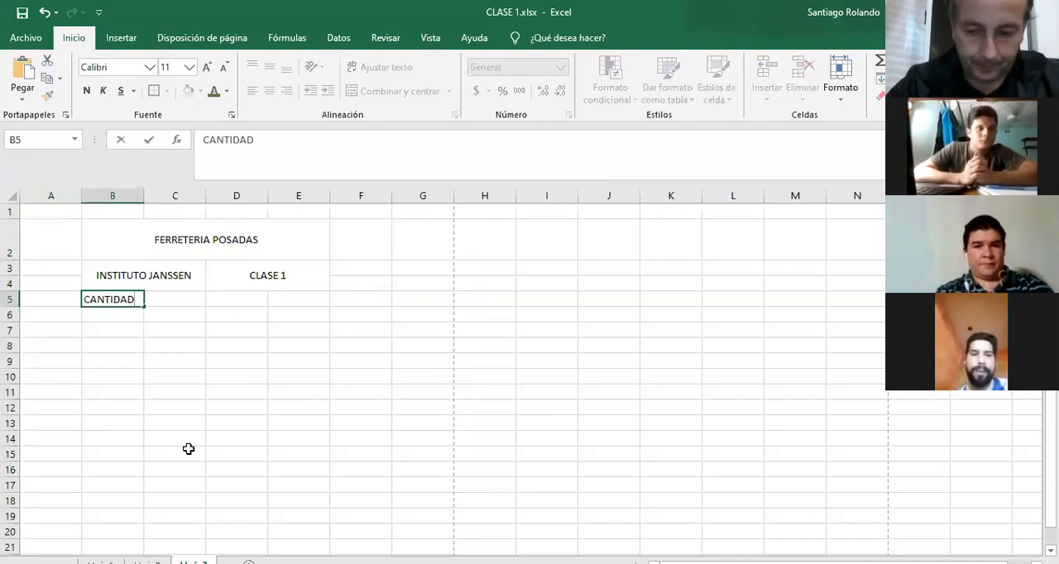
key(Tab)
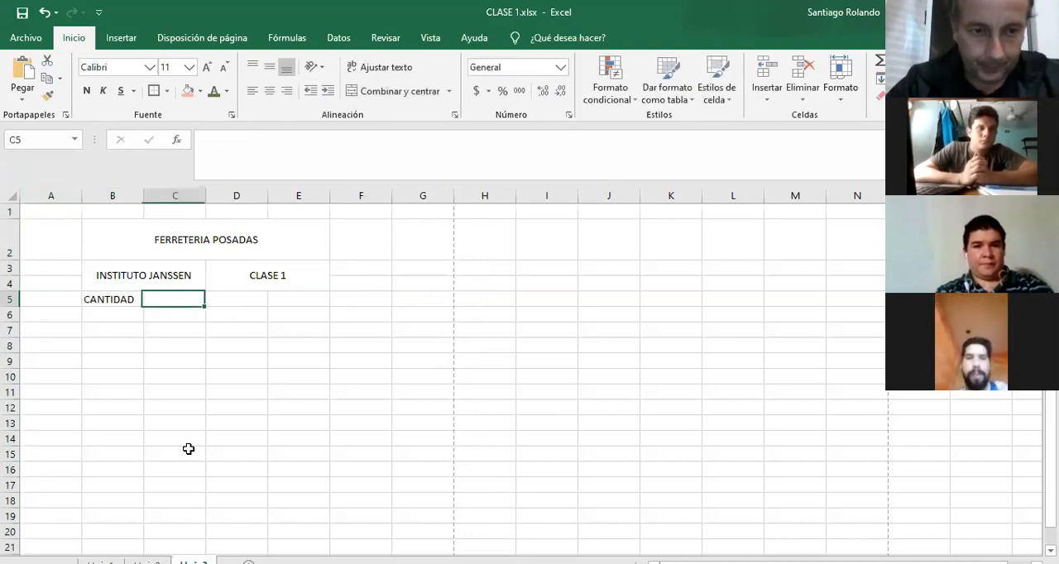
text(PRODUC)
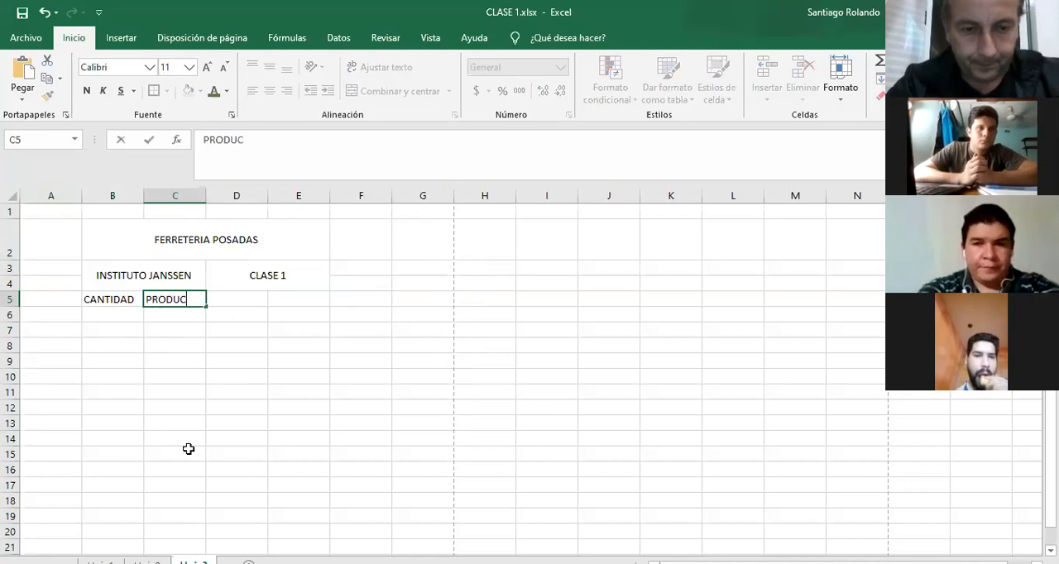
text(TO)
key(Tab)
text(PRECIO)
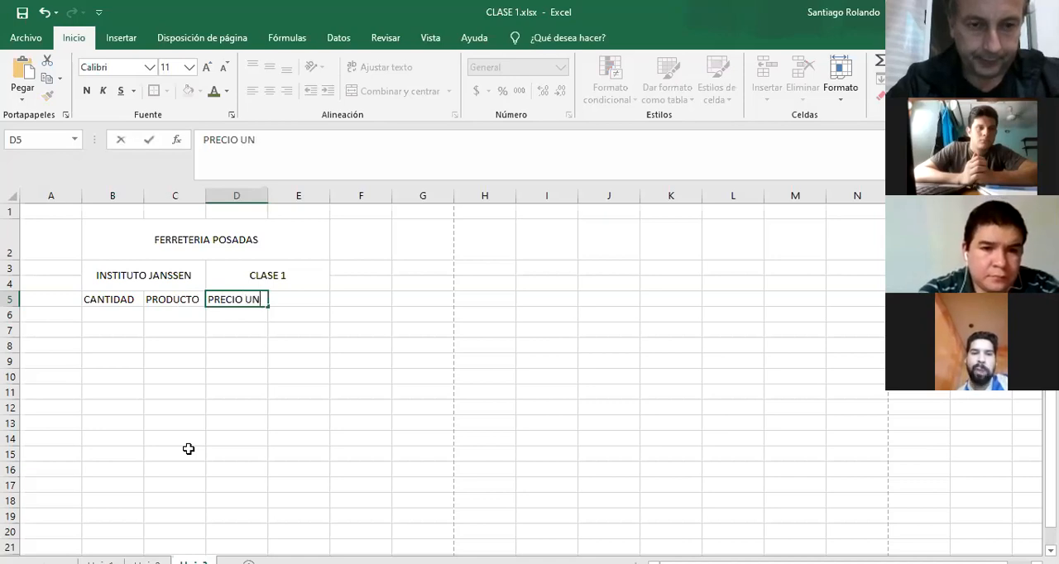
text( UN)
key(Tab)
text(SUB TOTAL)
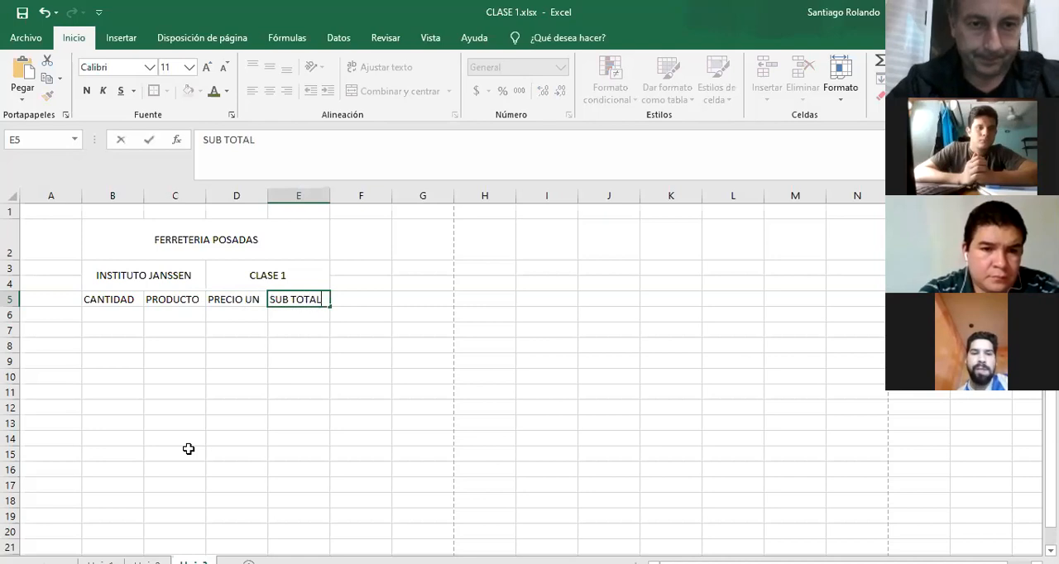
key(Return)
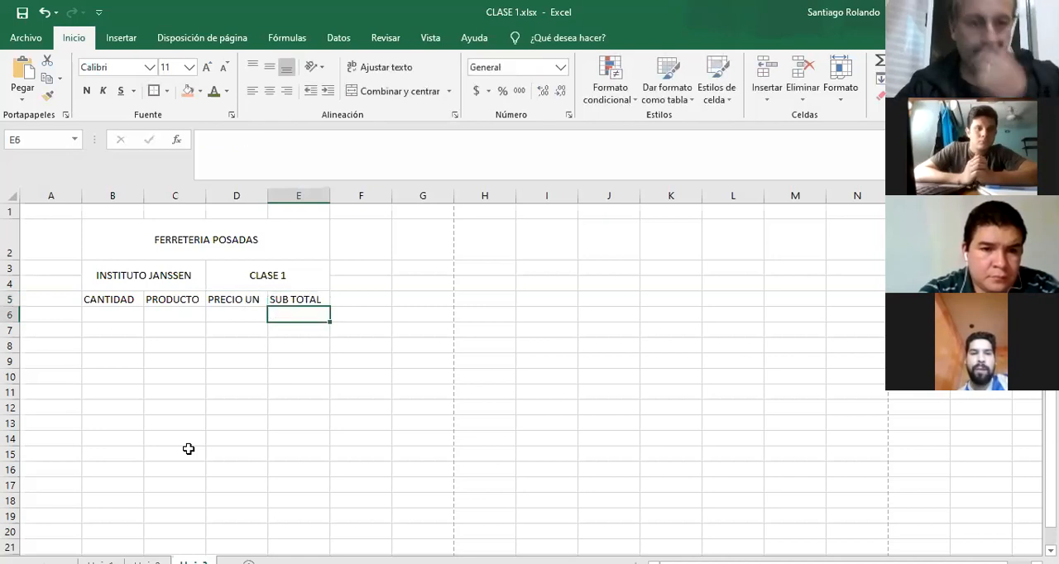
Fill in row 6 with quantity 2, product ARENA and unit price 35.
key(Left)
key(Left)
key(Left)
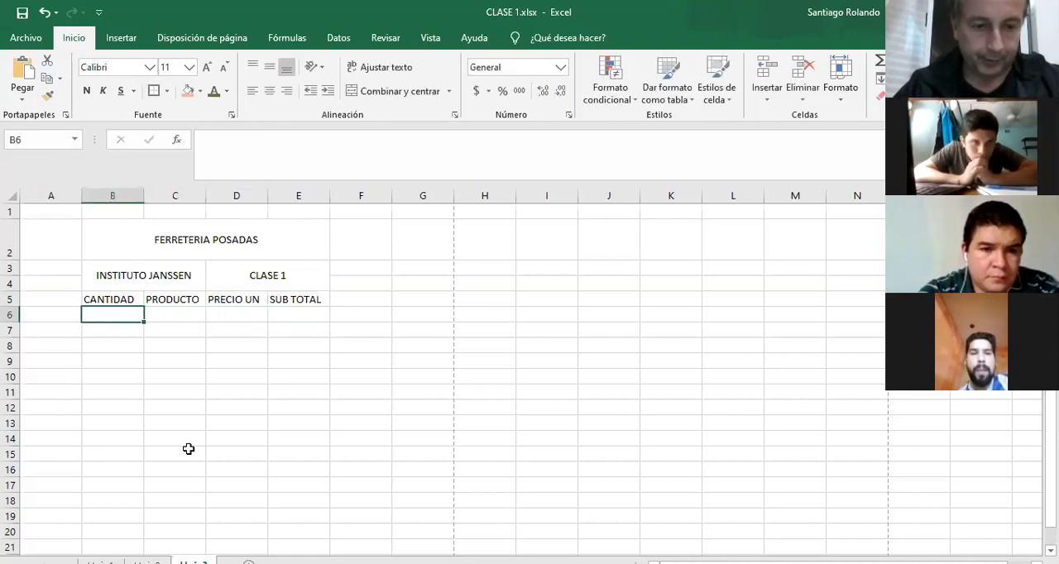
text(2)
key(Tab)
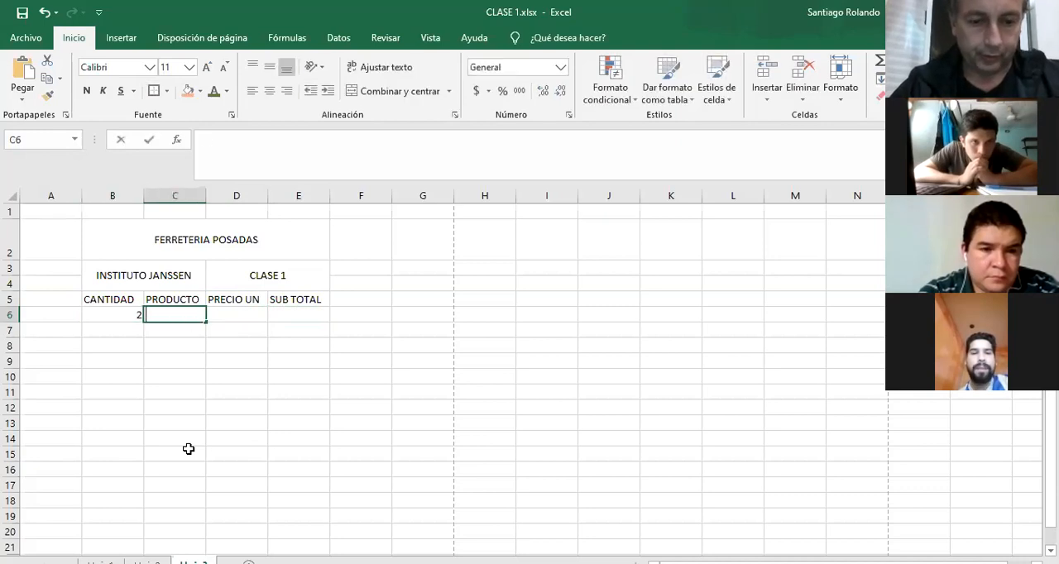
text(ARENA)
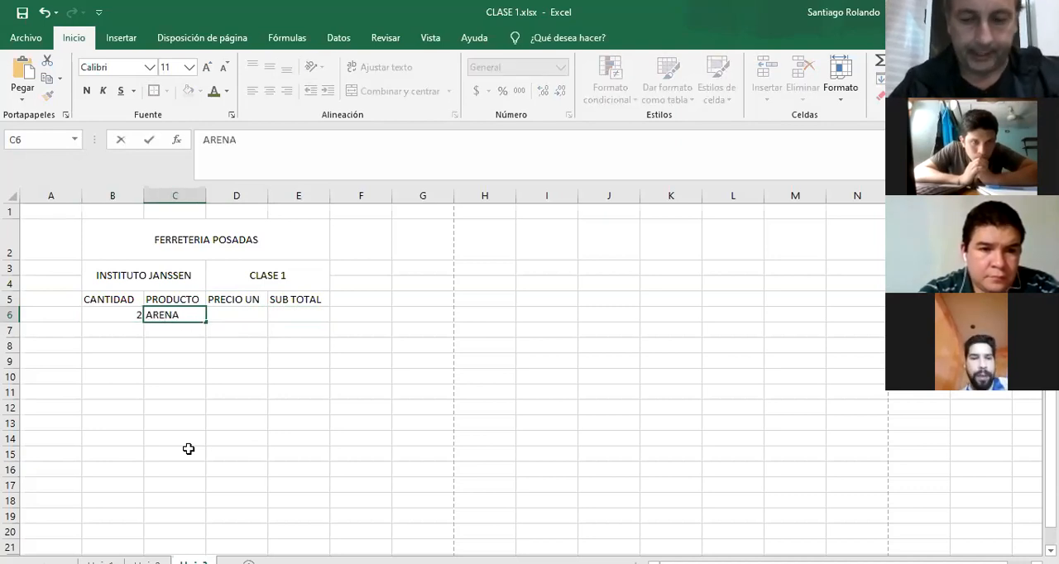
key(Tab)
text(3)
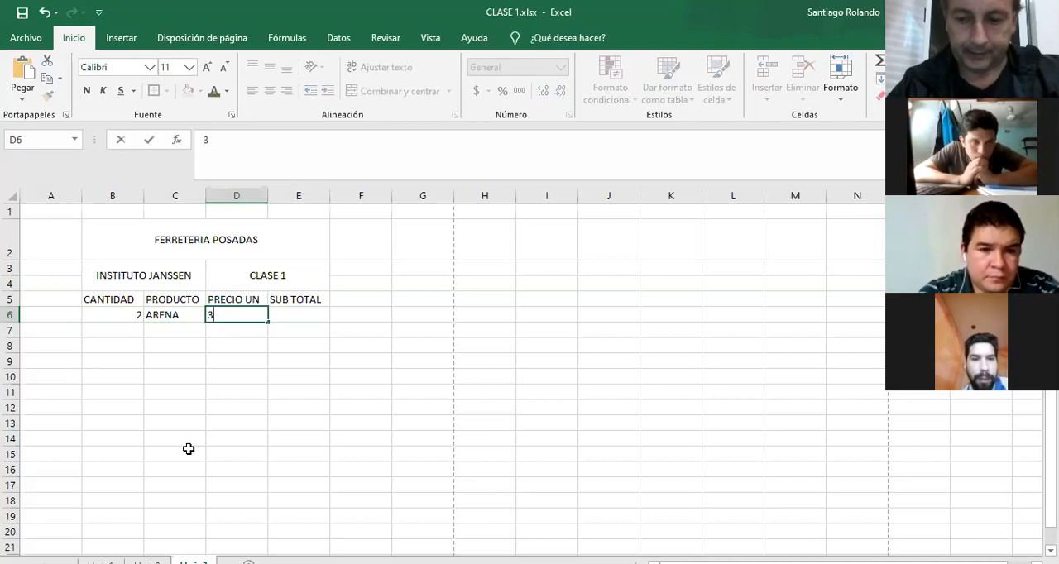
key(Tab)
Fill in row 7 with quantity 4, product PIEDRA and unit price 35.
key(Left)
key(Down)
key(Down)
key(Left)
key(Left)
text(4)
key(Tab)
text(PIEDRA)
key(Tab)
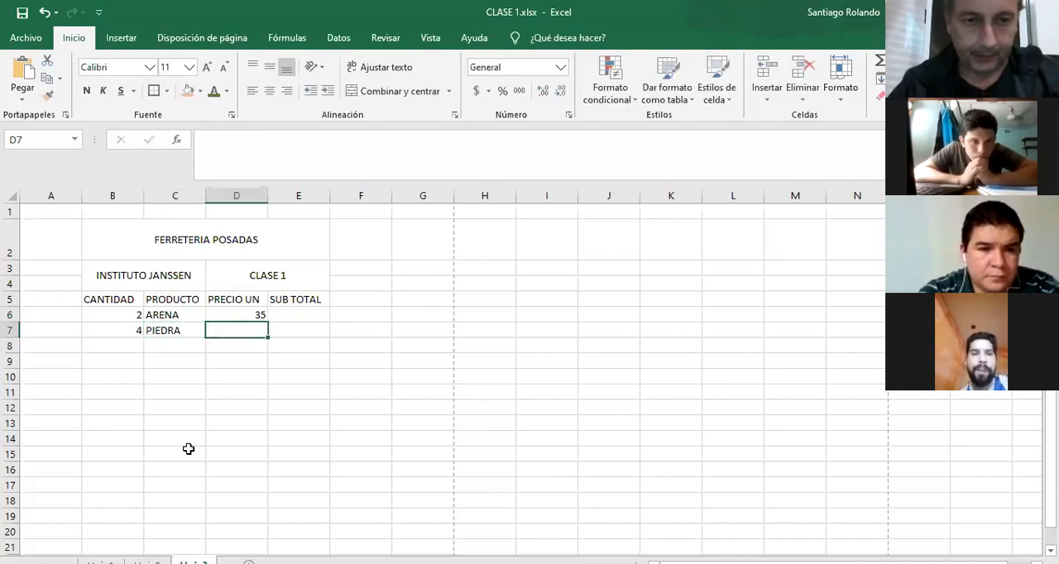
text(35)
key(Tab)
Fill in row 8 with quantity 6, product CEMENTO and unit price 490.
key(Return)
key(Left)
key(Left)
text(6)
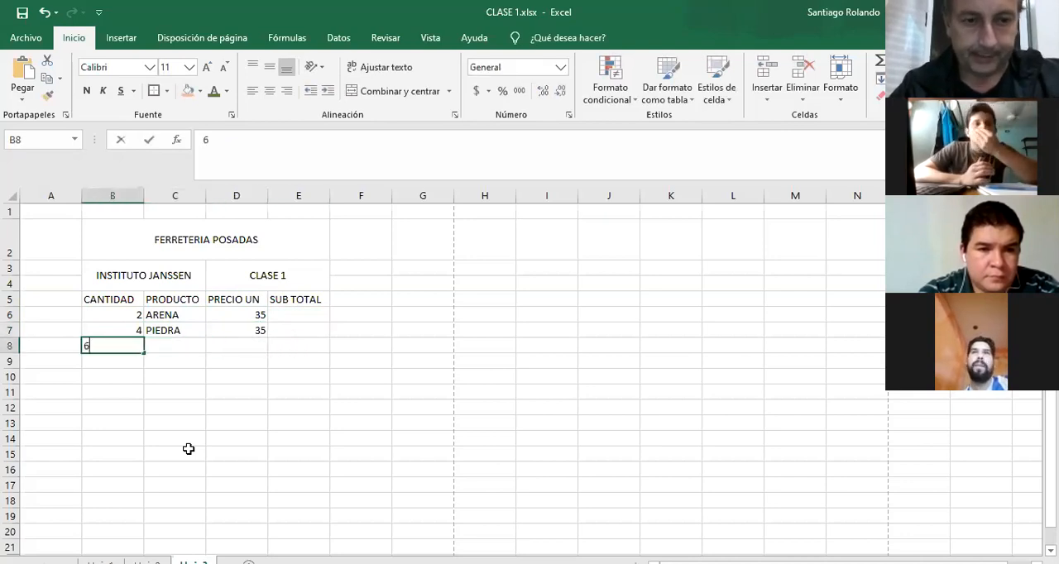
key(Tab)
key(Tab)
key(Left)
text(CEMENTO)
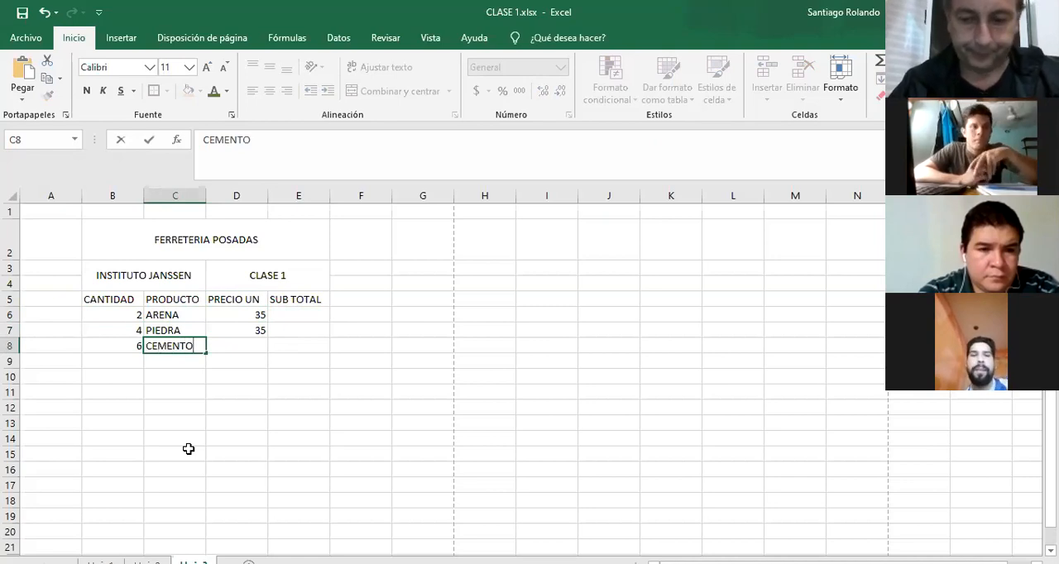
key(Tab)
text(490)
key(Return)
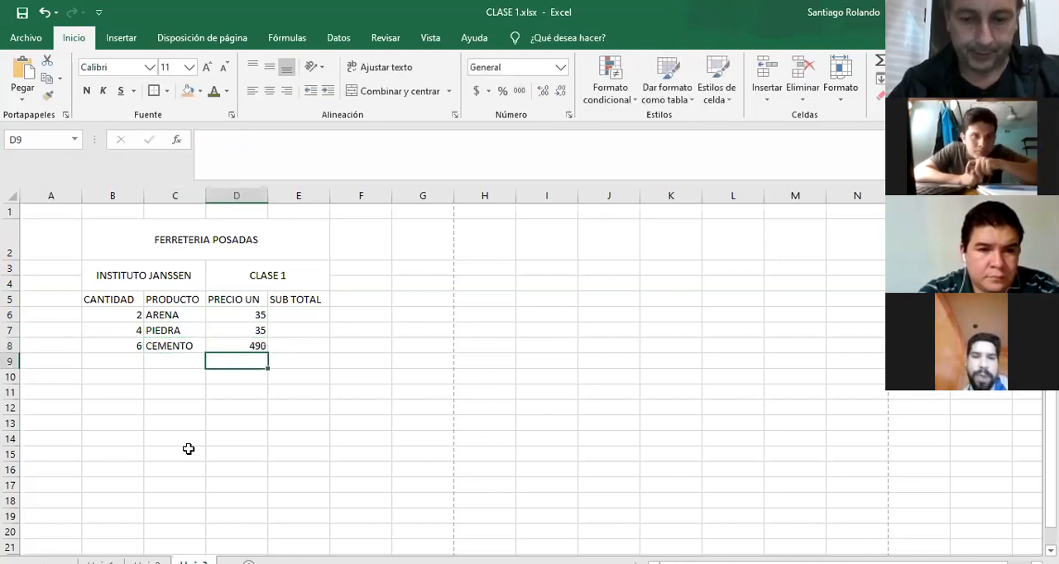
Fill in row 9 with quantity 3, product HIERRO 6 and unit price 350.
key(Left)
key(Left)
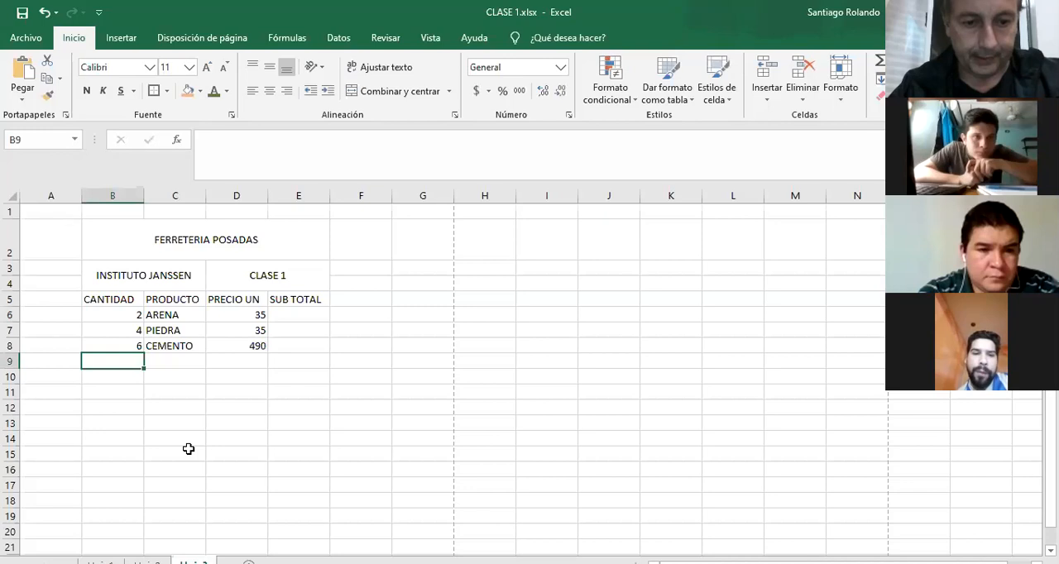
text(3)
key(Tab)
text(HIERRO)
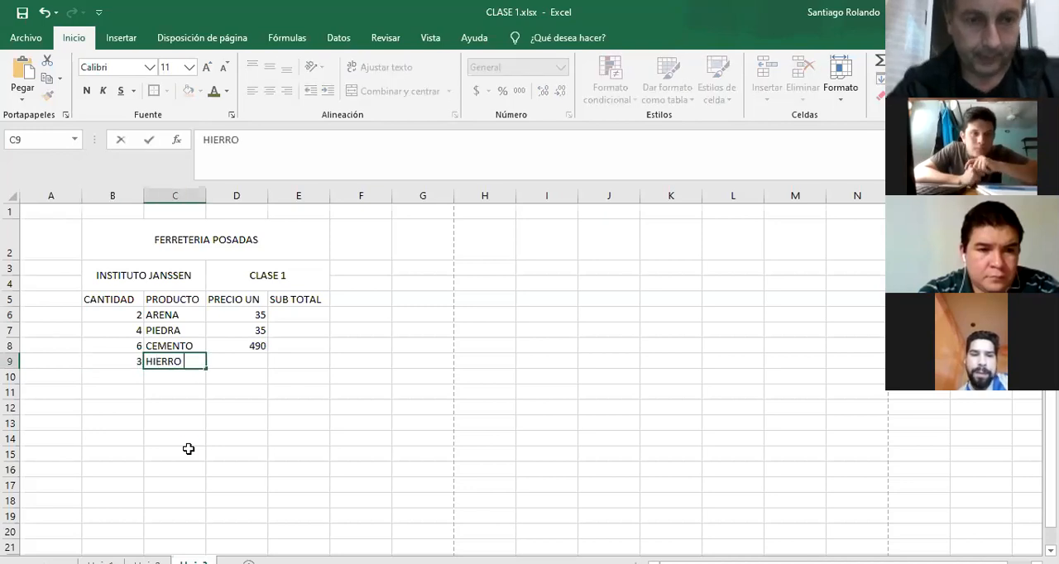
text( 6)
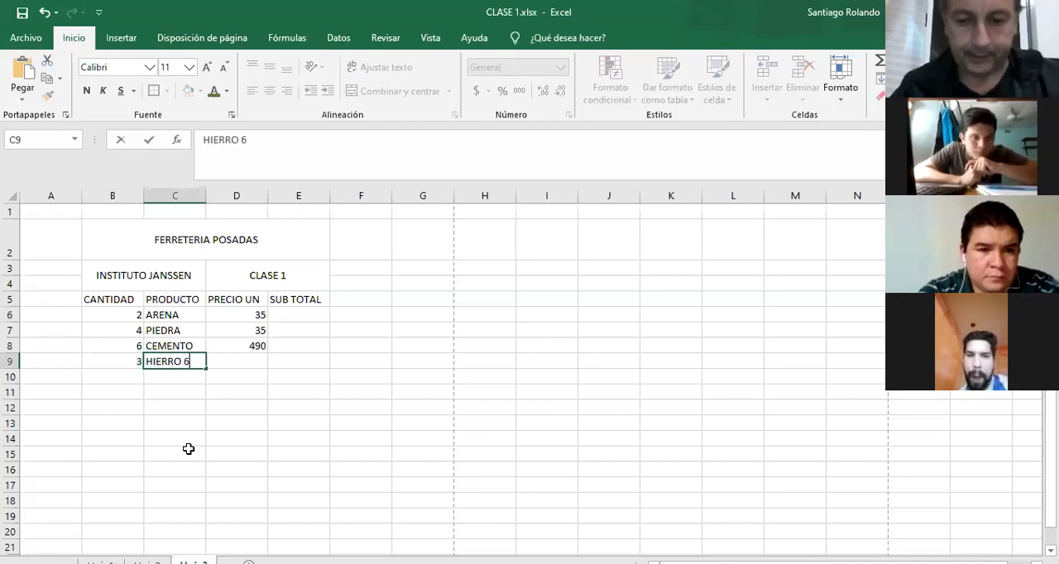
key(Tab)
text(350)
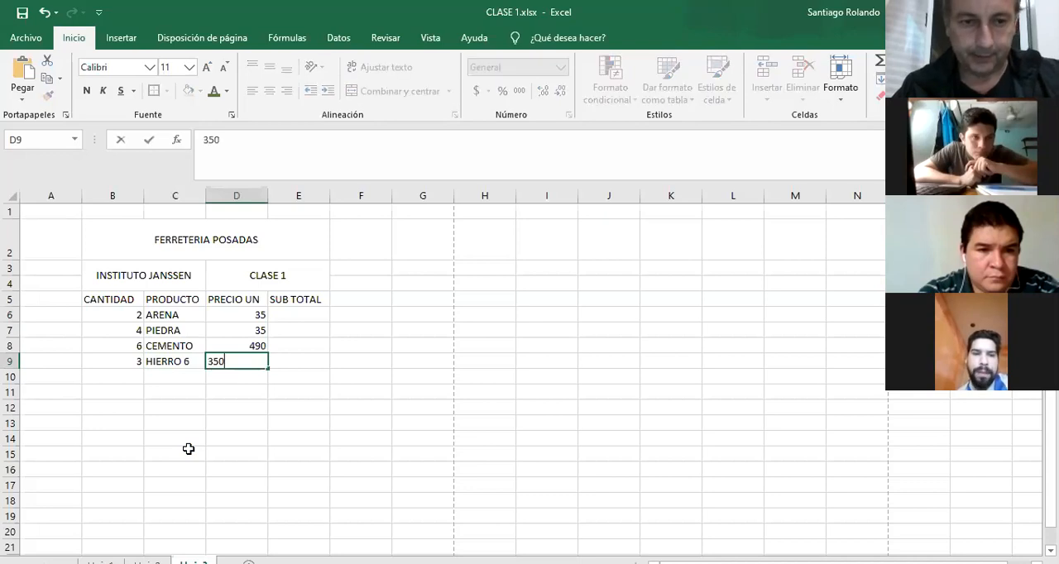
key(Return)
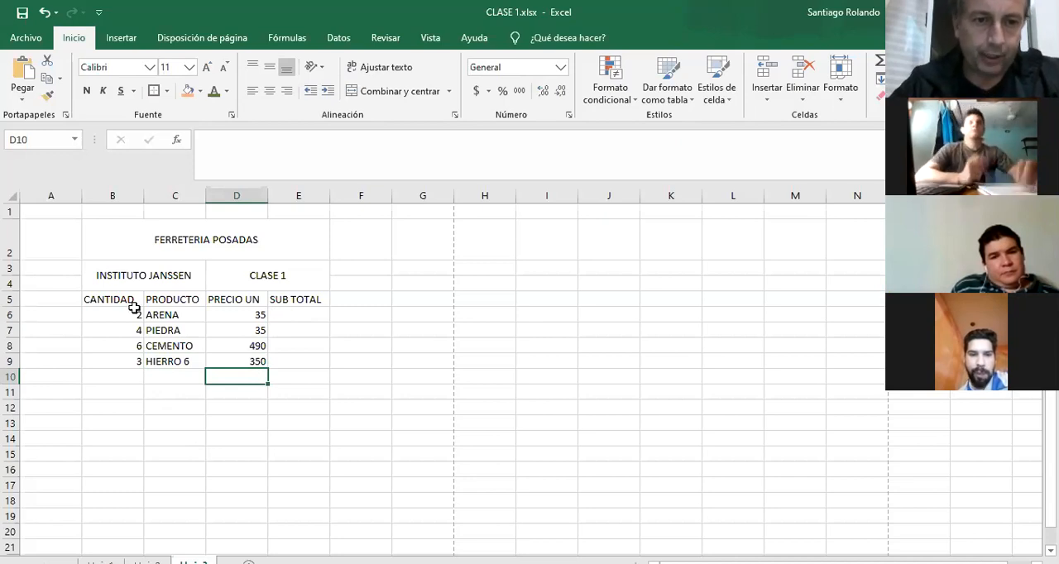
Calculate the ARENA subtotal in cell E6 with the formula +B6*D6.
click(294, 314)
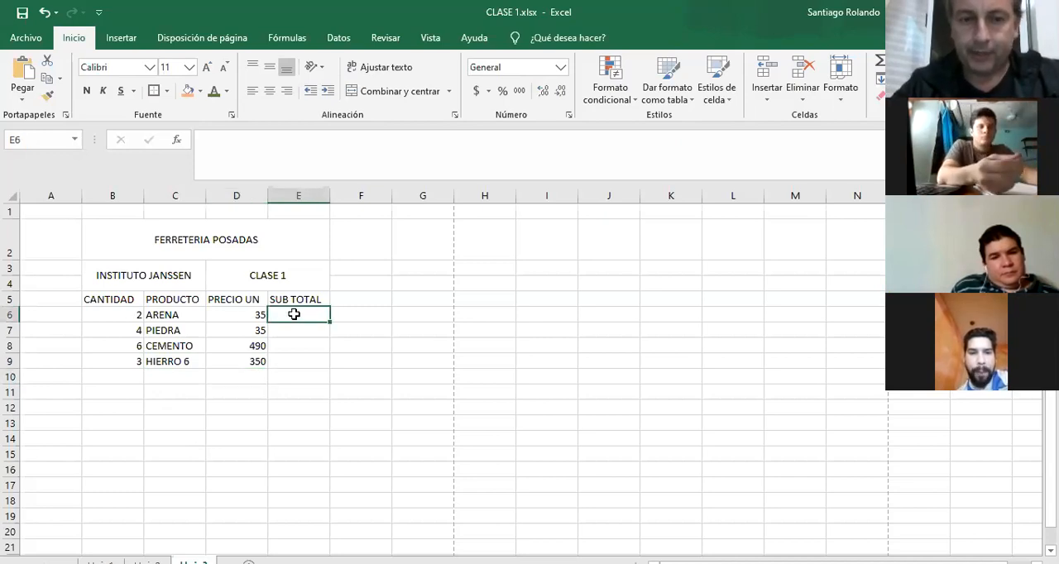
text(+)
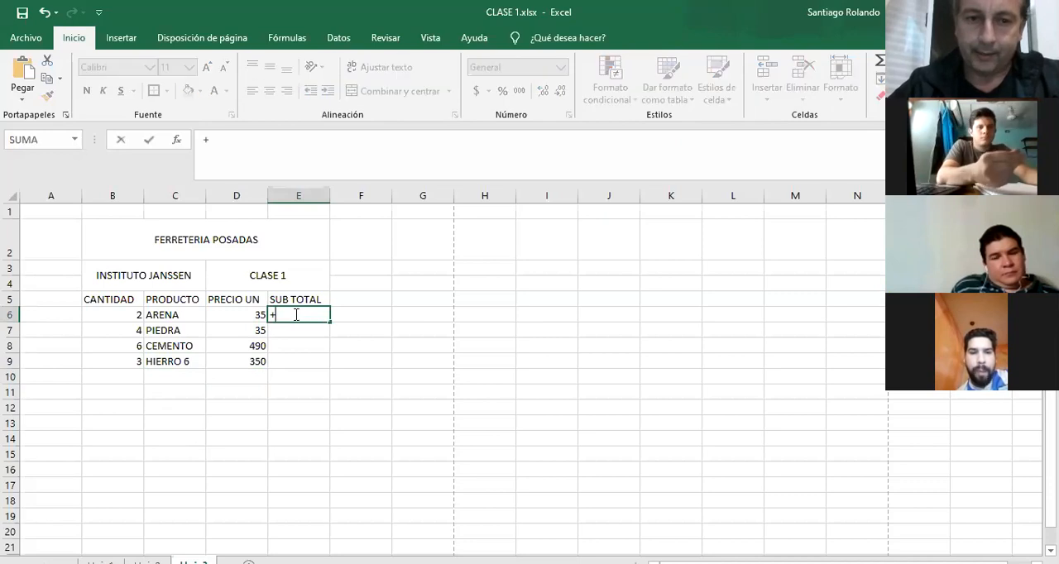
click(97, 314)
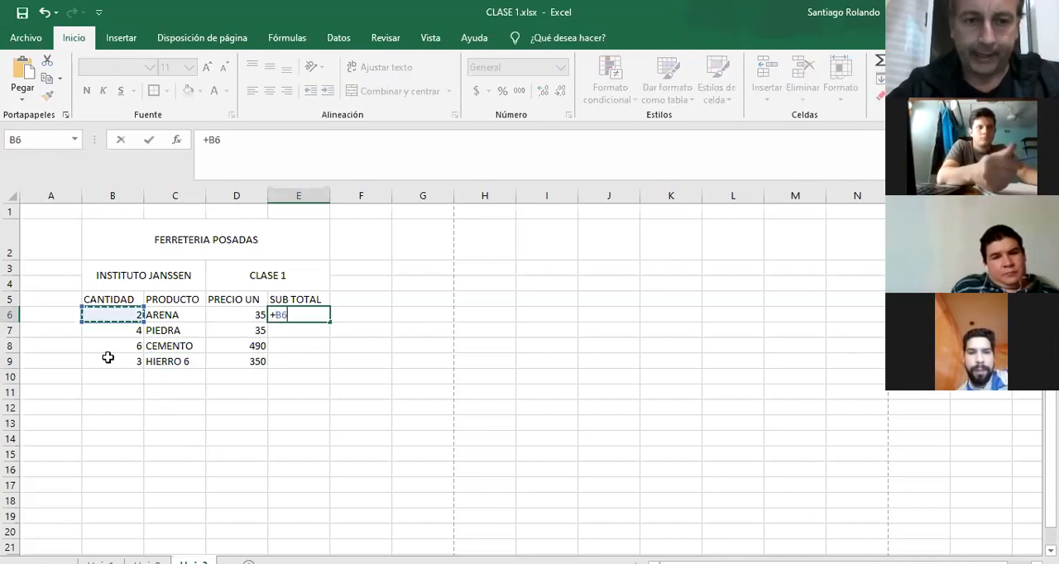
text(*)
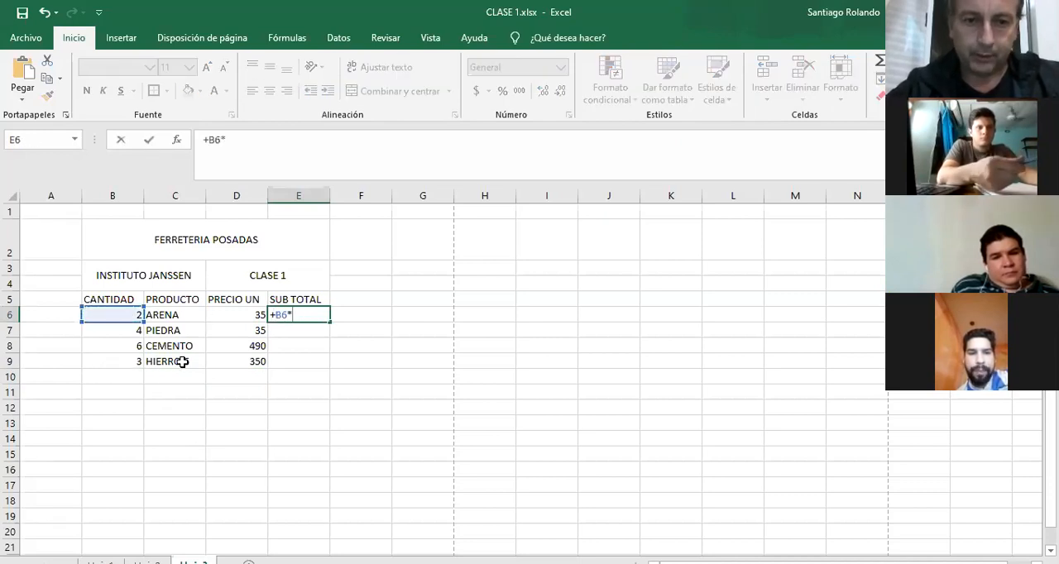
click(235, 315)
key(Return)
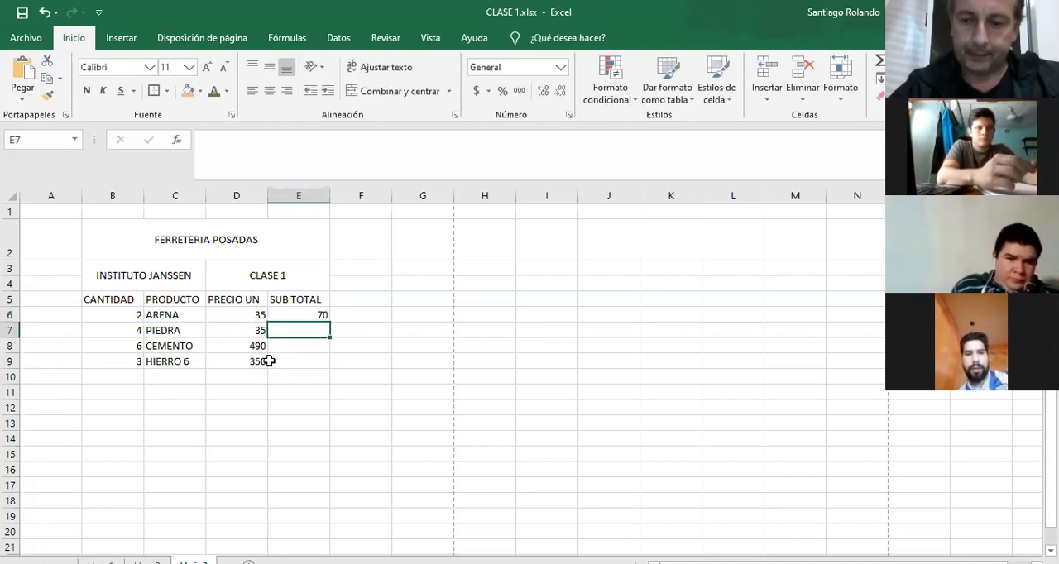
Calculate the PIEDRA subtotal in cell E7 with the formula +B7*D7.
text(+)
click(136, 328)
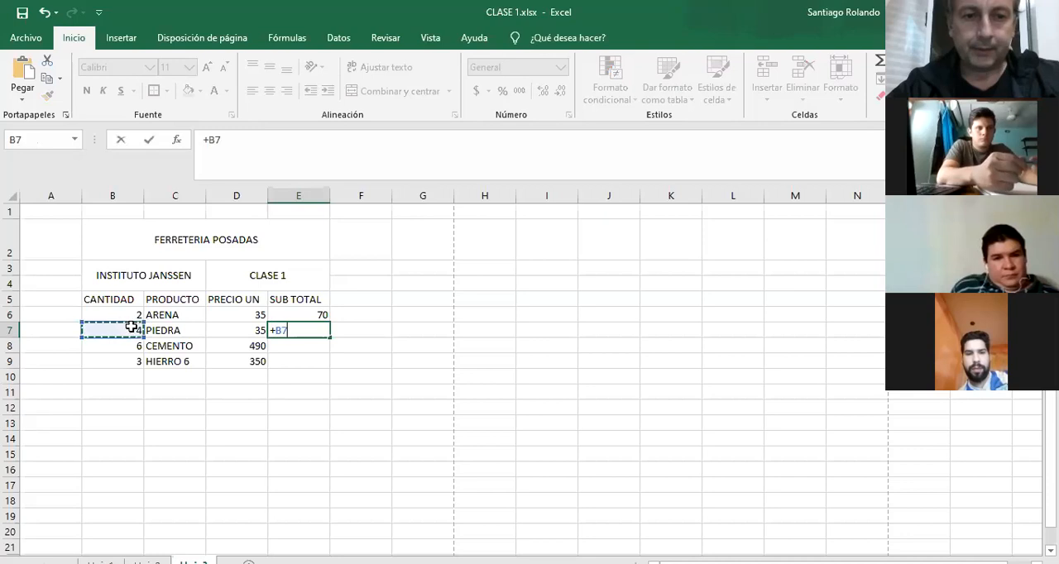
text(*)
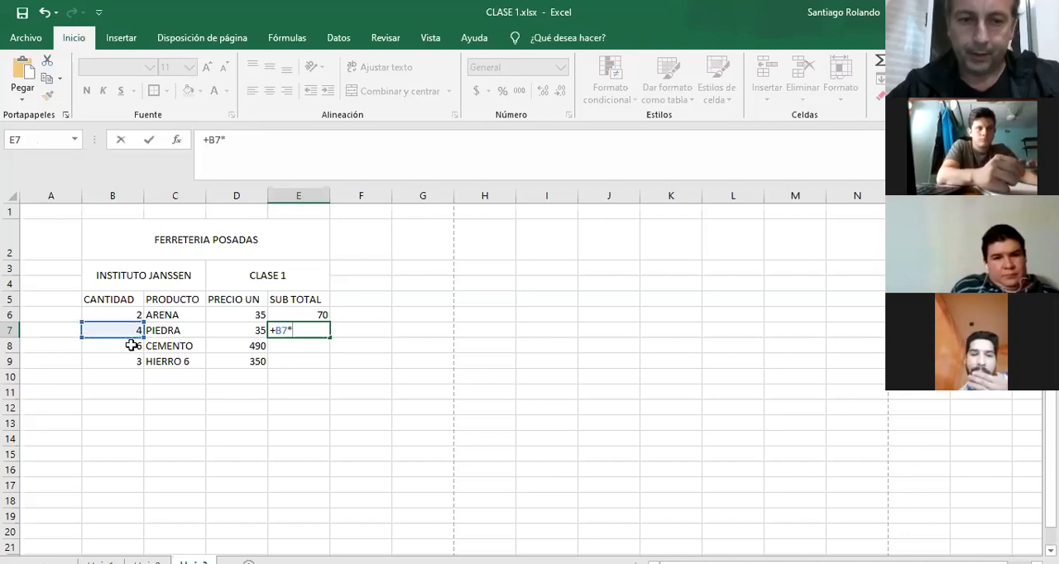
click(237, 332)
key(Return)
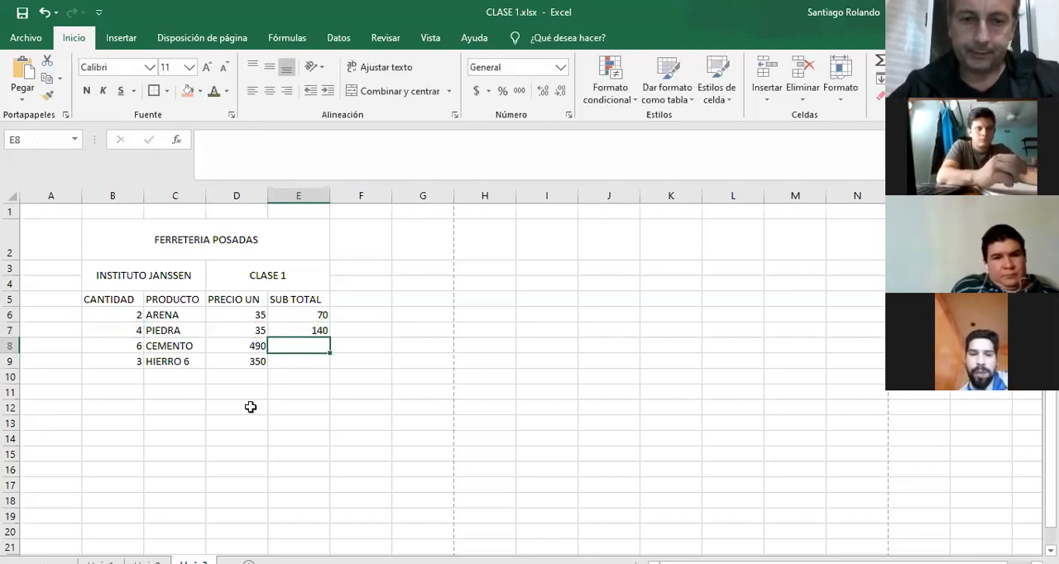
Calculate the CEMENTO subtotal in cell E8 by multiplying B8 by D8.
text(+)
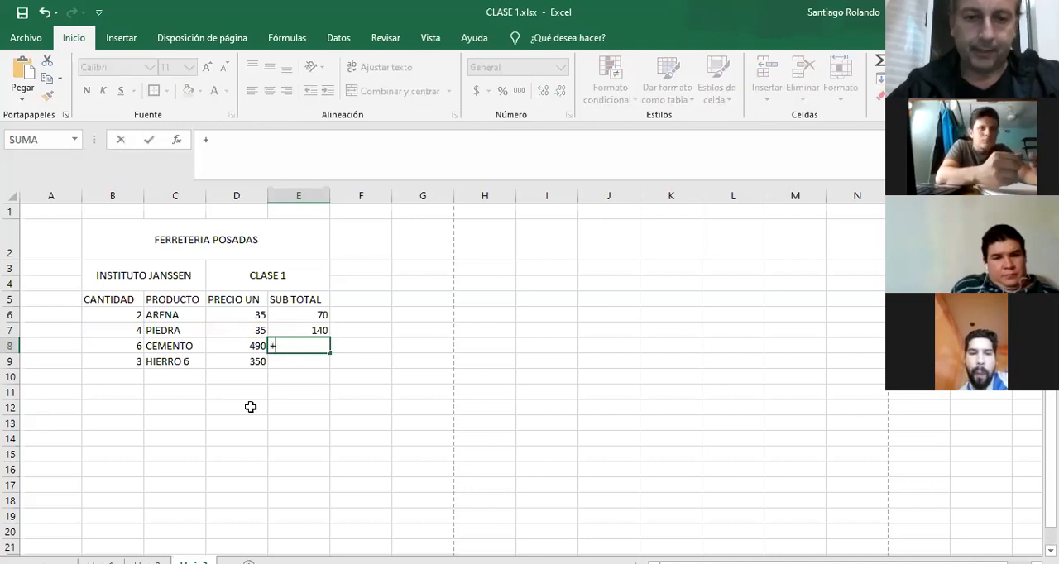
click(120, 348)
text(*)
click(248, 357)
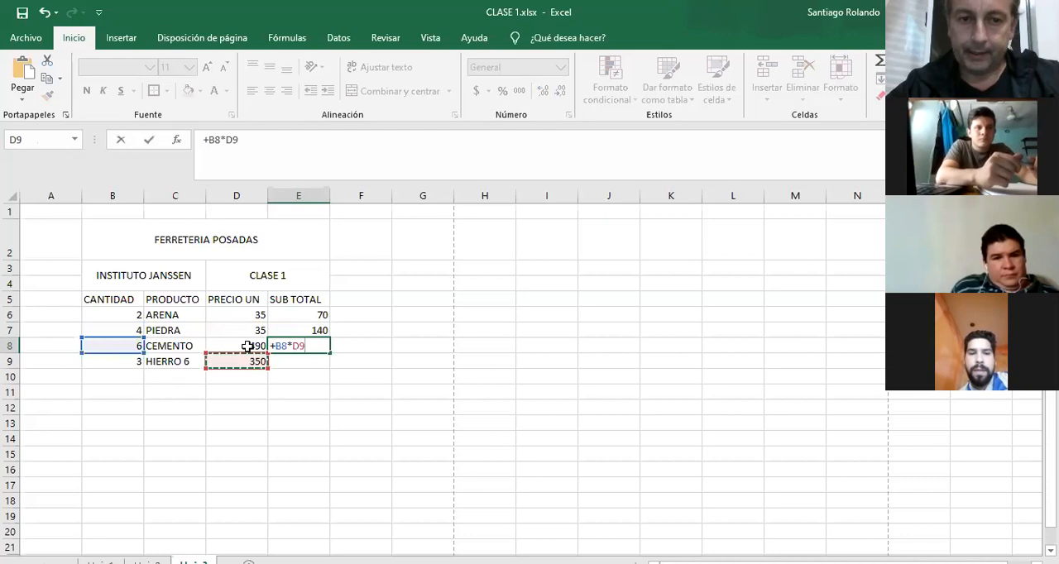
click(248, 346)
key(Return)
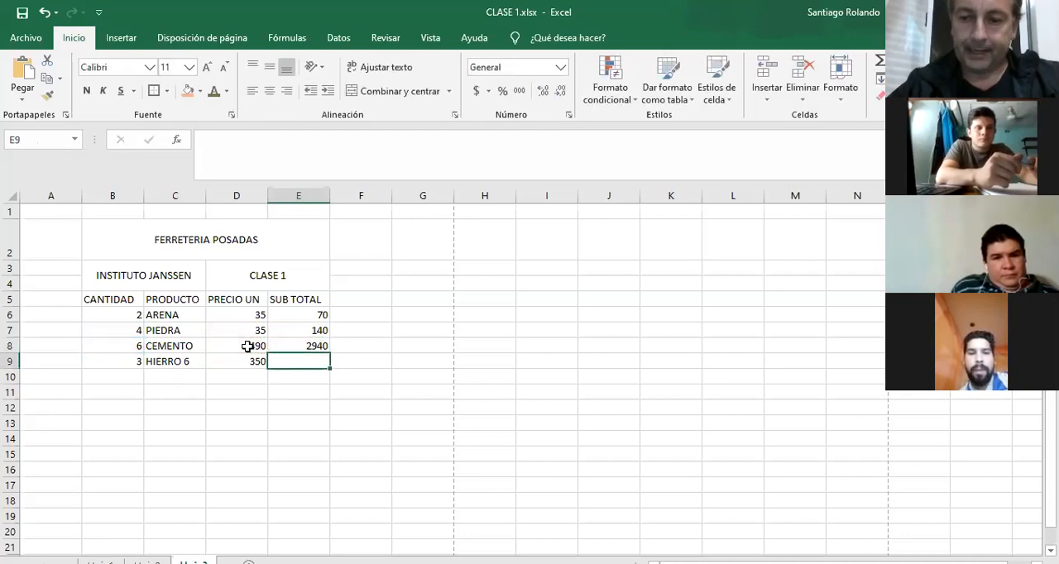
Calculate the HIERRO 6 subtotal in cell E9 with the formula +B9*D9.
text(+)
click(134, 368)
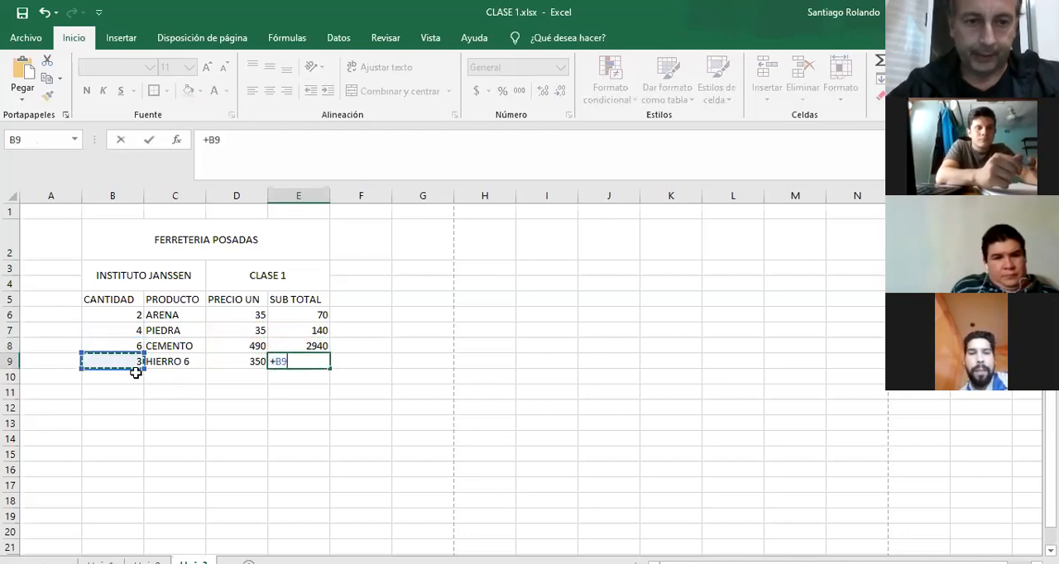
text(*)
click(247, 357)
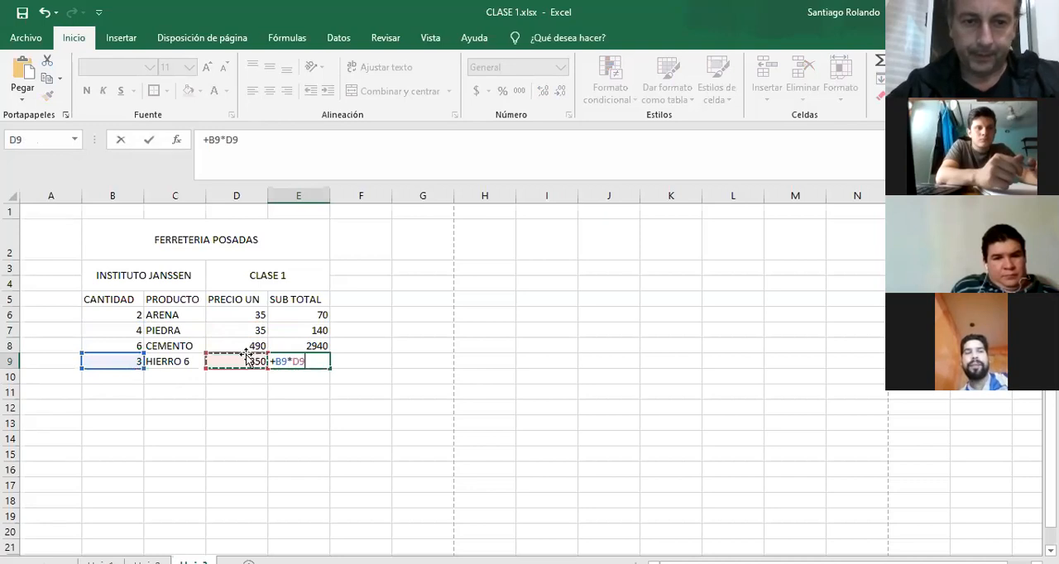
key(Return)
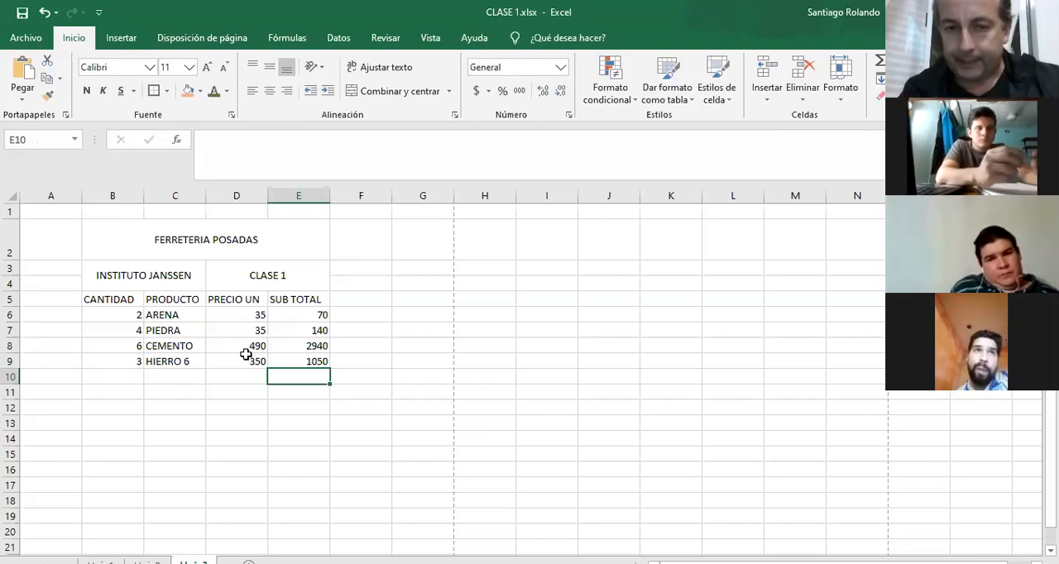
Check the subtotal formulas of cells E6 to E9 one by one against their rows.
click(303, 315)
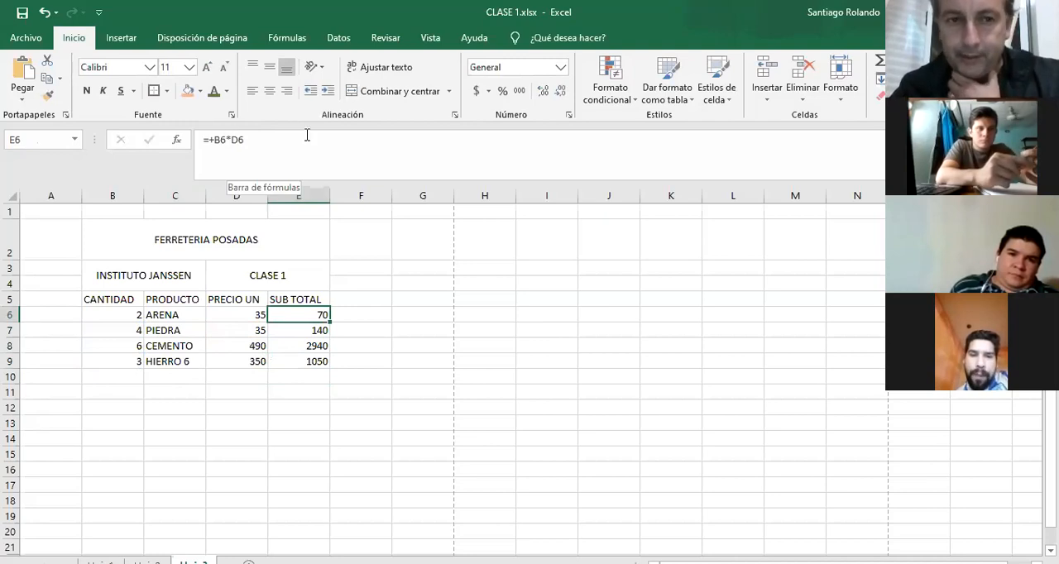
key(Down)
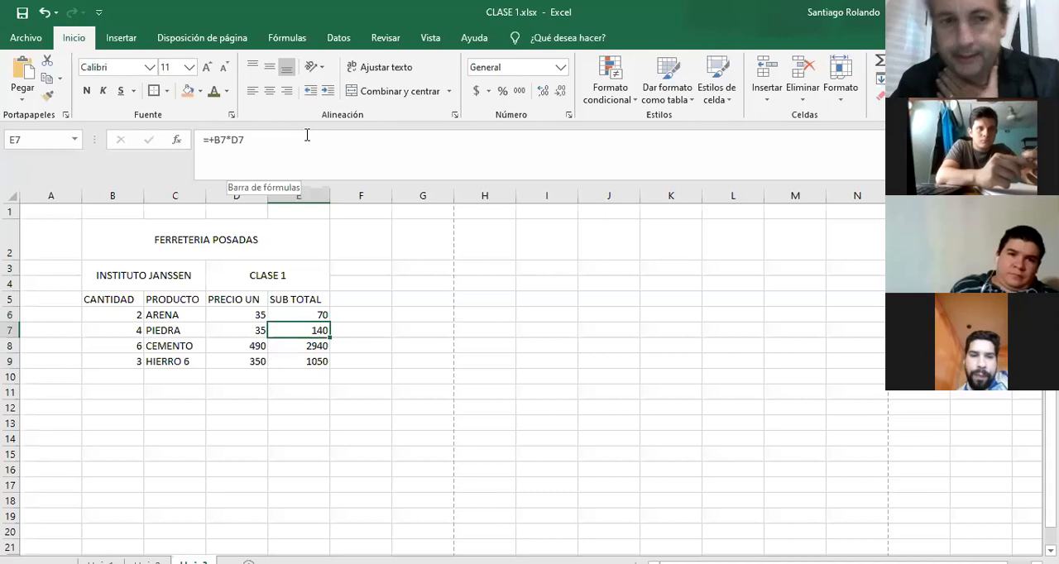
key(Down)
key(Down)
key(Up)
key(Up)
key(Up)
key(Up)
key(Down)
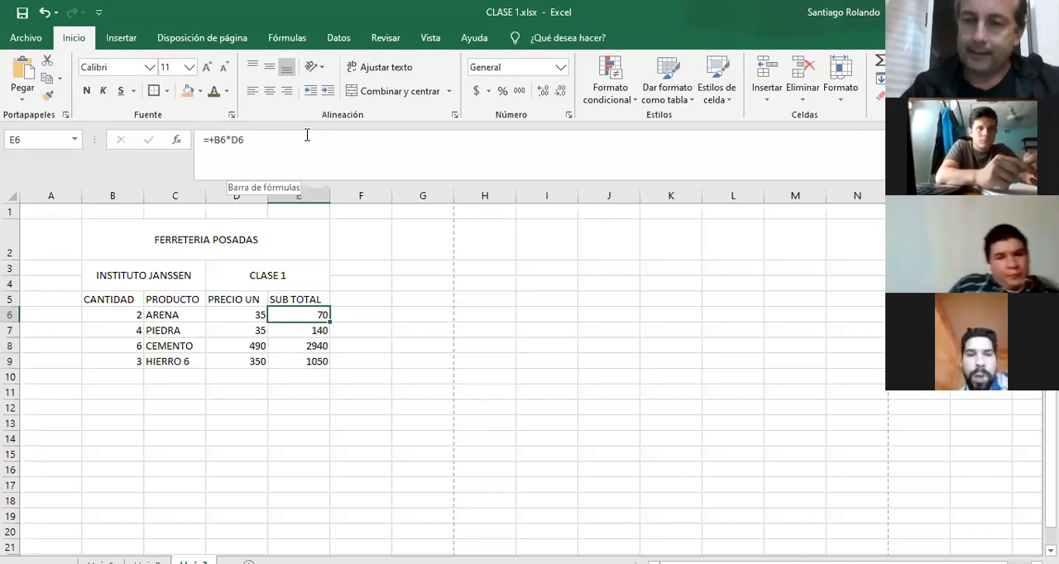
Clear the subtotals in E7:E9 and fill the E6 formula down to E16.
drag(318, 327, 315, 348)
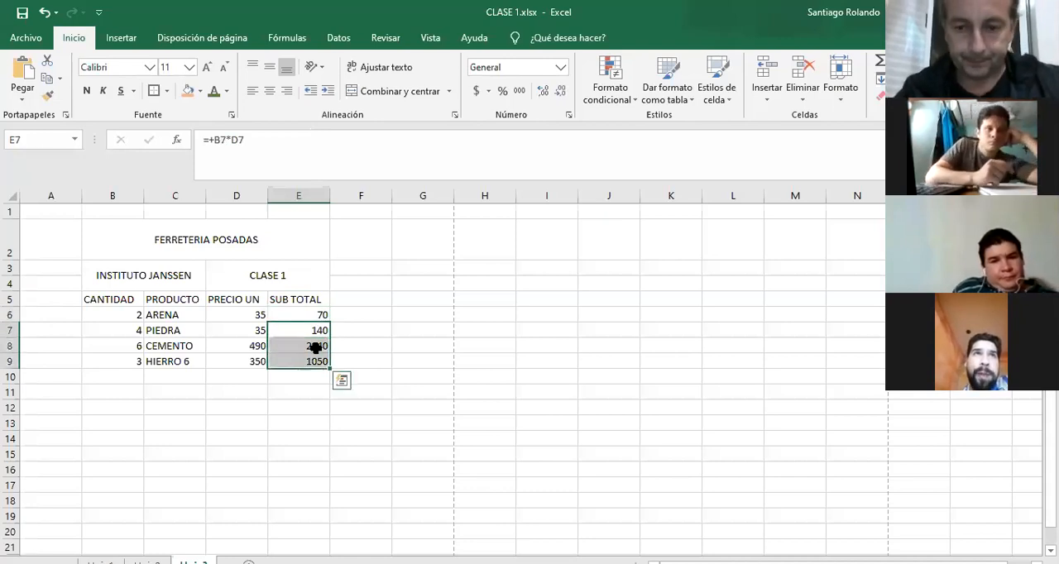
key(Delete)
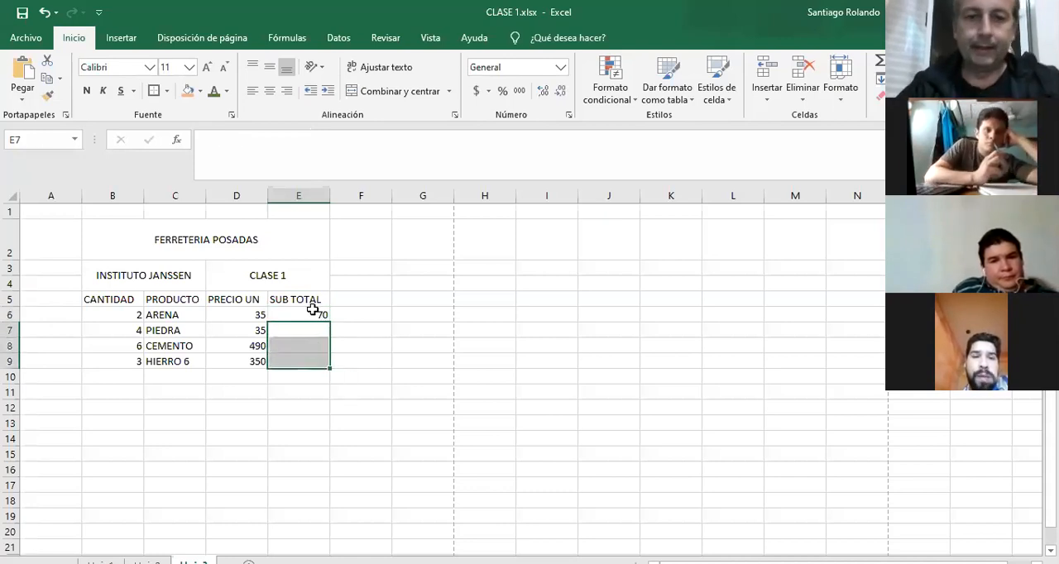
click(315, 312)
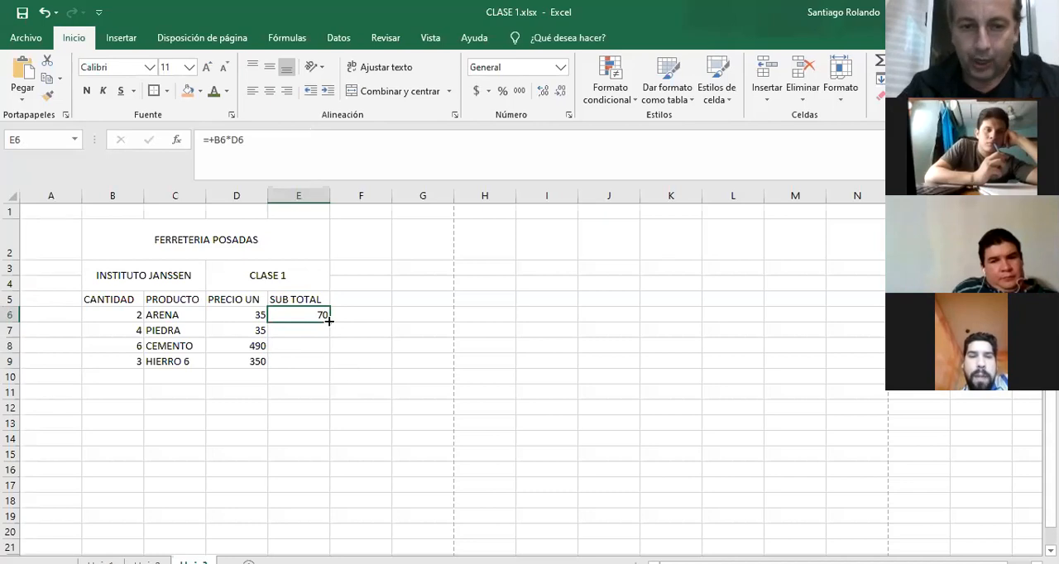
drag(329, 329, 323, 479)
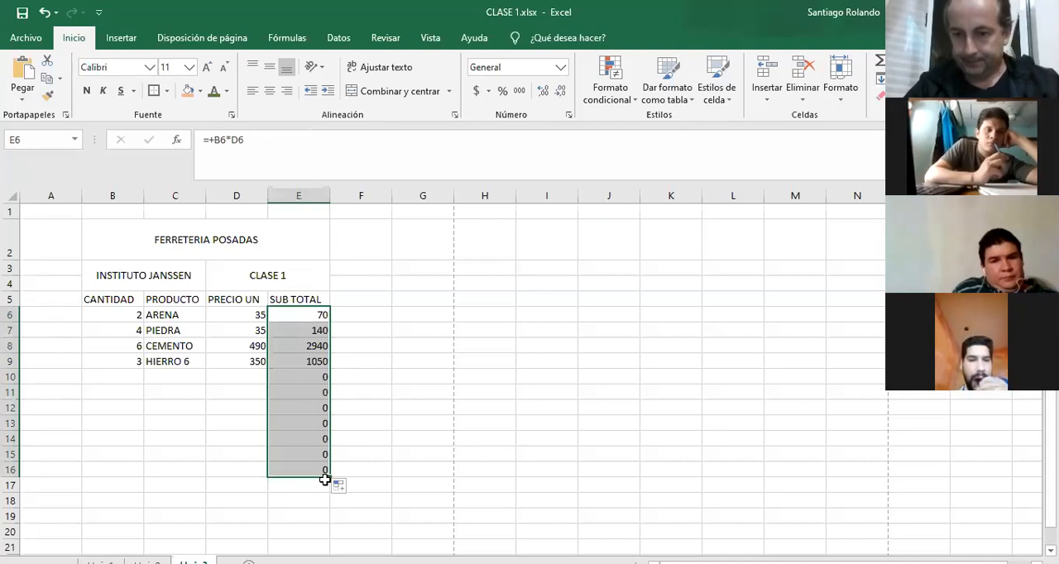
Fill in row 10 with quantity 2, product MARTILLO and unit price 350.
click(125, 377)
text(2)
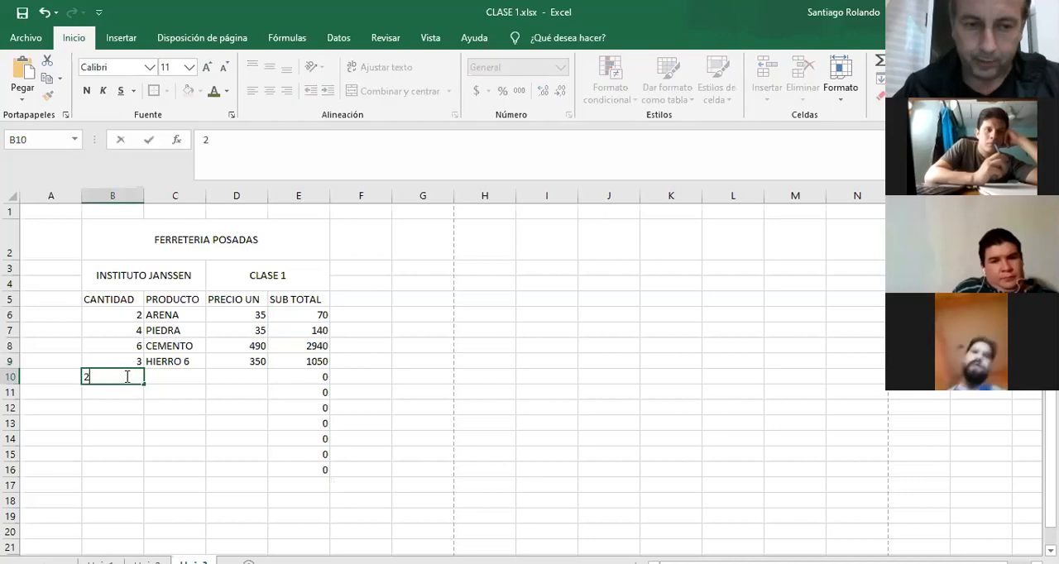
key(Tab)
text(MARTILLO)
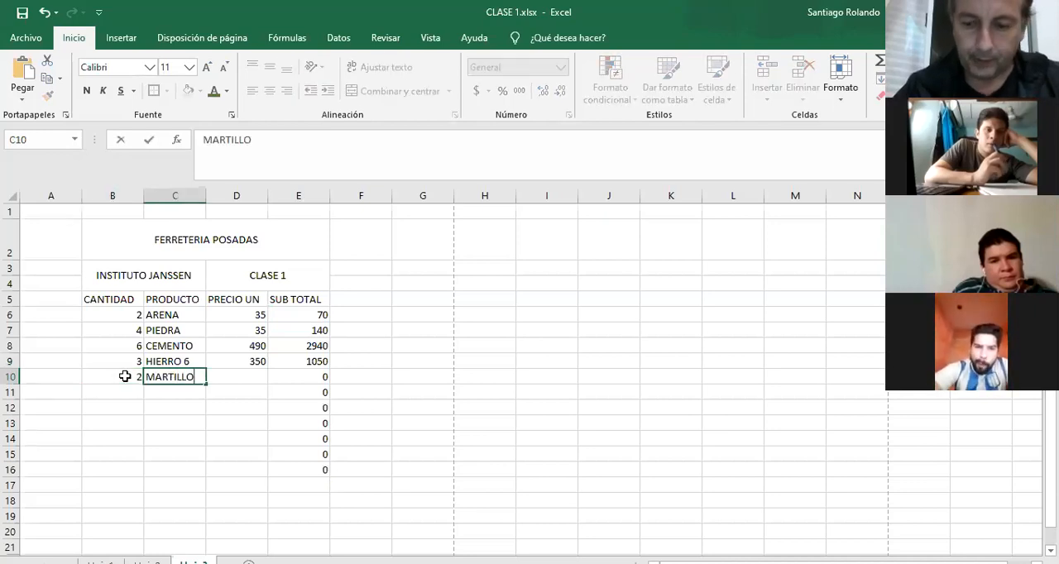
key(Tab)
text(350)
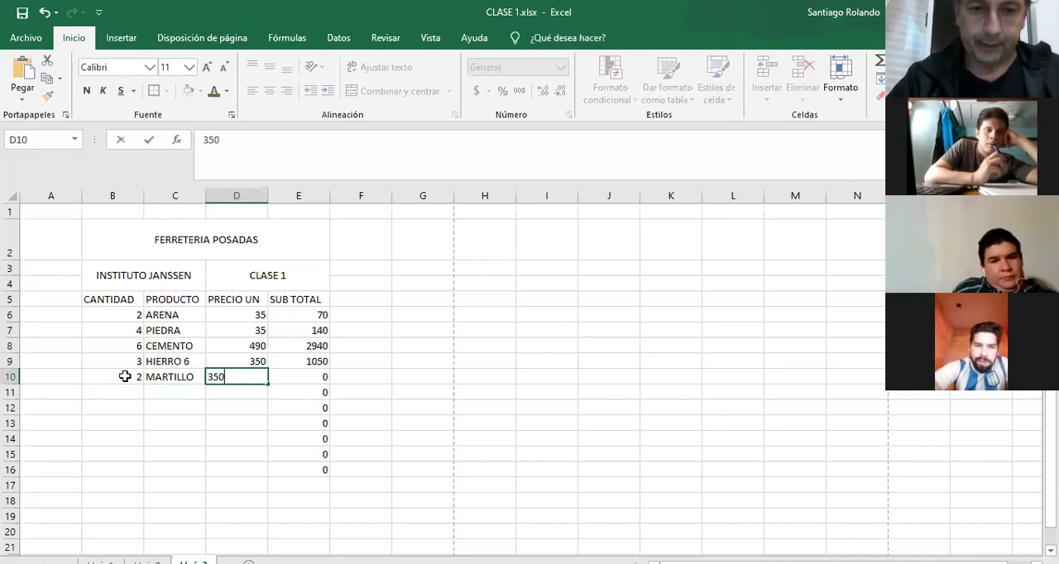
key(Return)
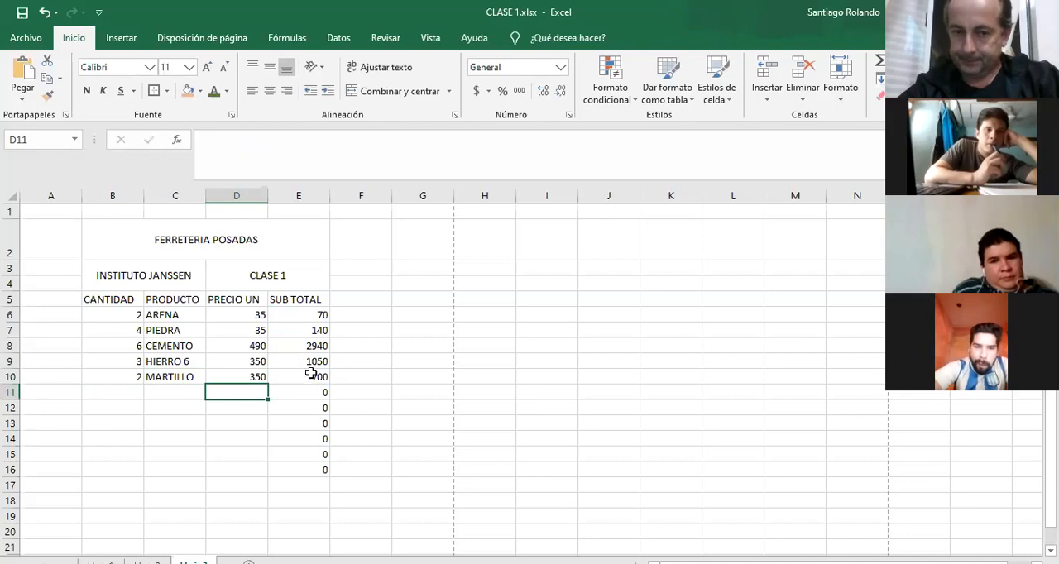
Clear the subtotals below E6, fill the E6 formula down to E18 again and check the copied formula in E7.
drag(285, 302, 308, 484)
click(296, 331)
key(Delete)
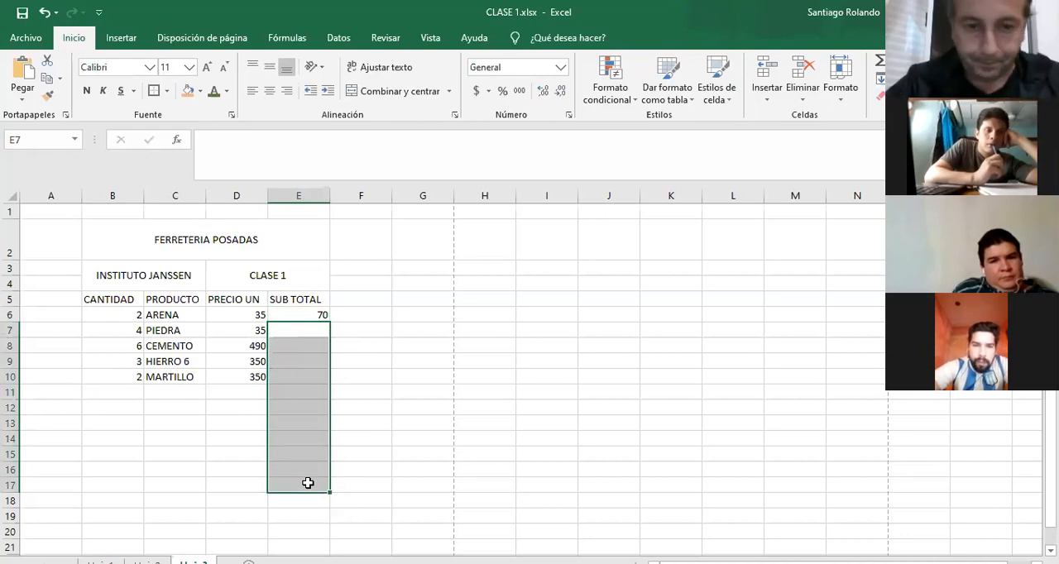
click(304, 313)
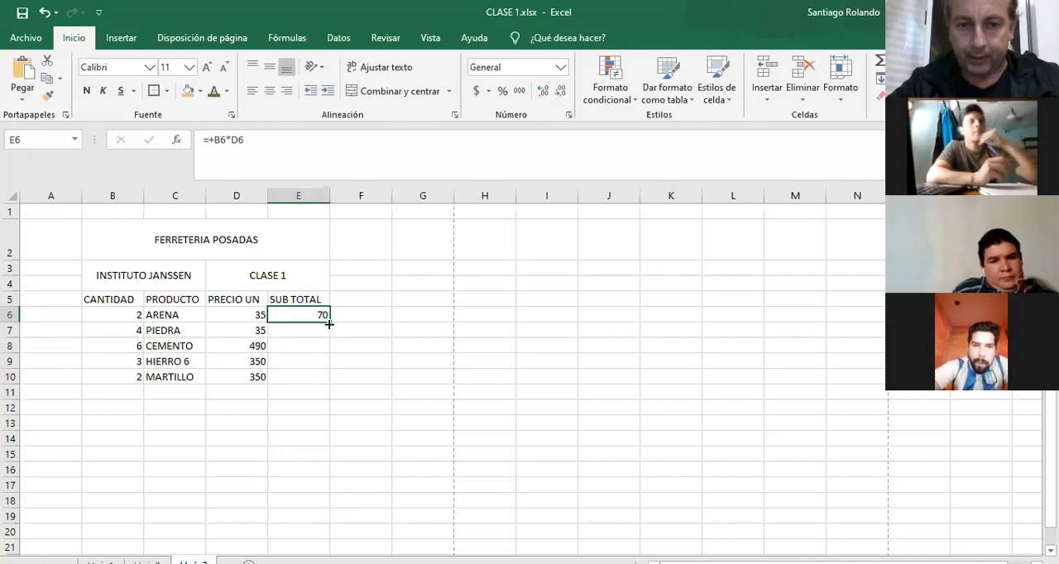
mouse_move(329, 321)
mouse_down()
mouse_move(326, 459)
mouse_move(326, 324)
mouse_up()
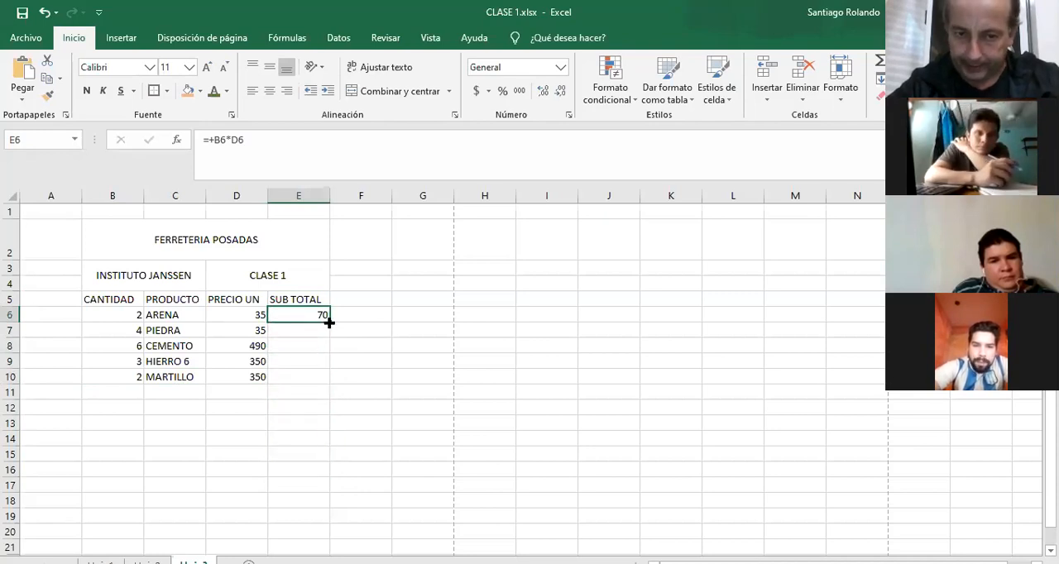
drag(328, 323, 328, 505)
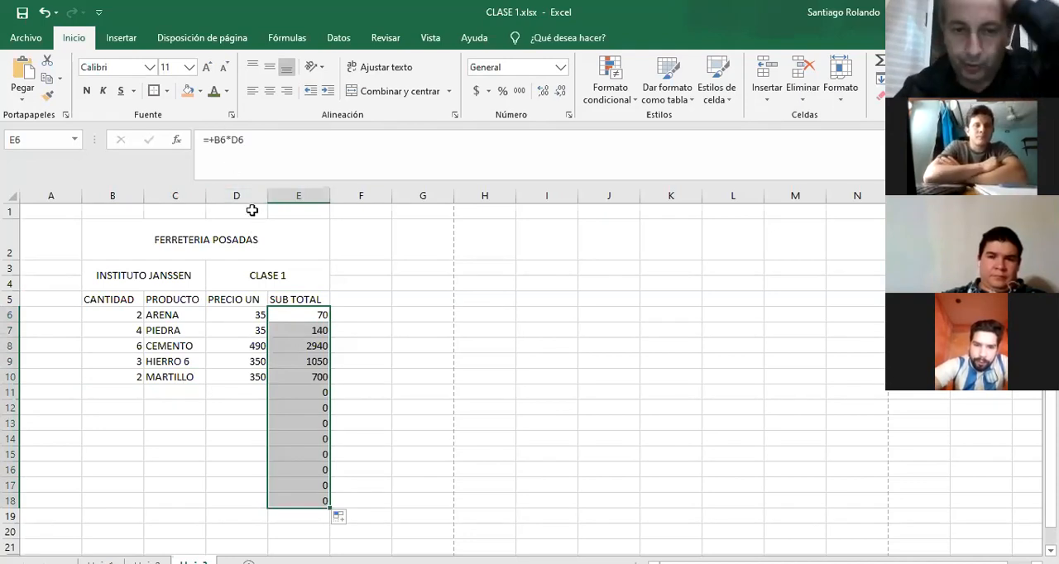
click(320, 328)
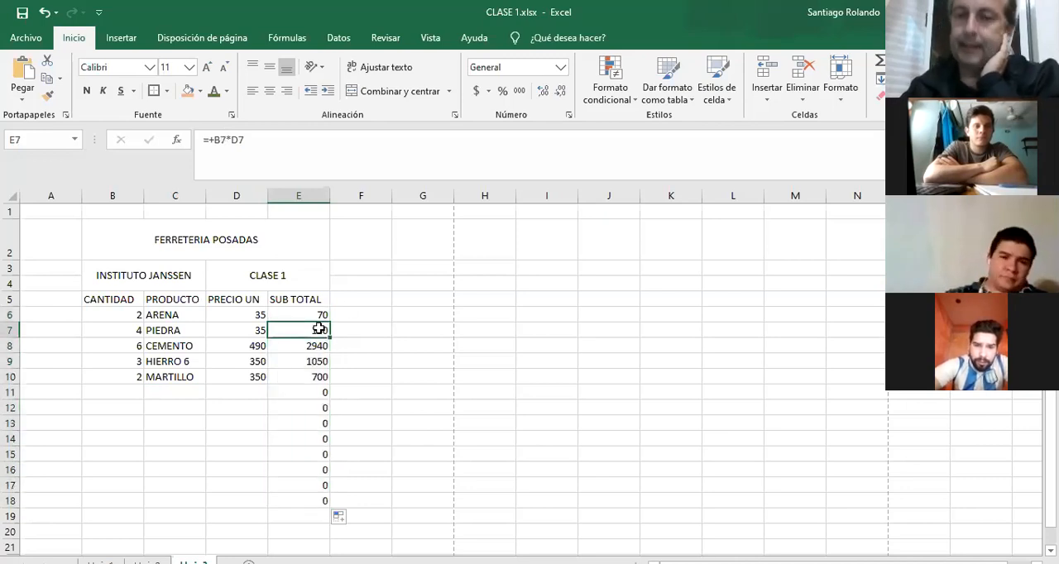
Enter 1, 2 and 3 in cells I3:I5 and extend the number series down to I17.
click(530, 272)
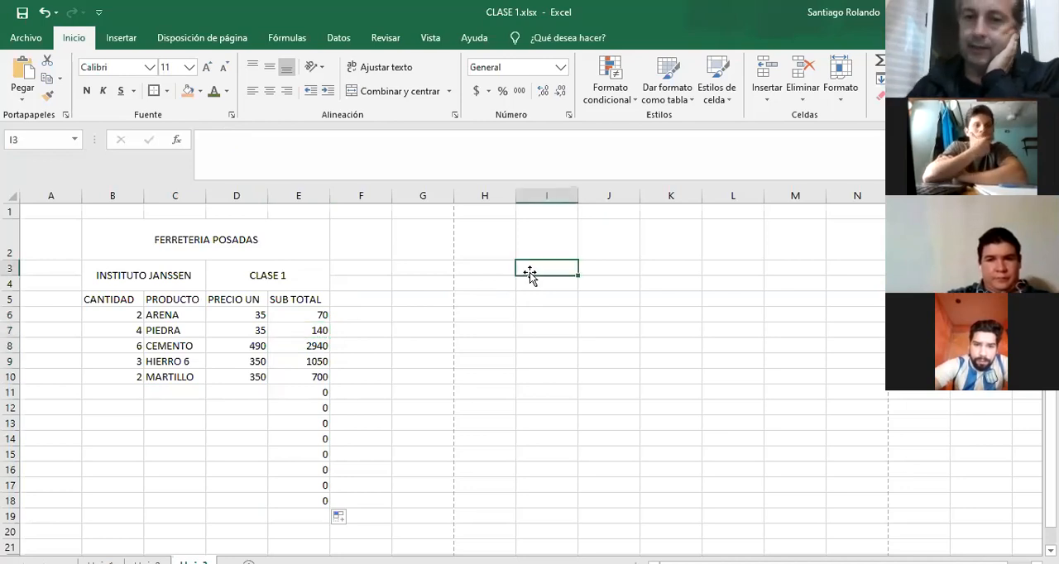
text(1)
key(Return)
text(2)
key(Return)
text(3)
key(Return)
drag(530, 273, 573, 493)
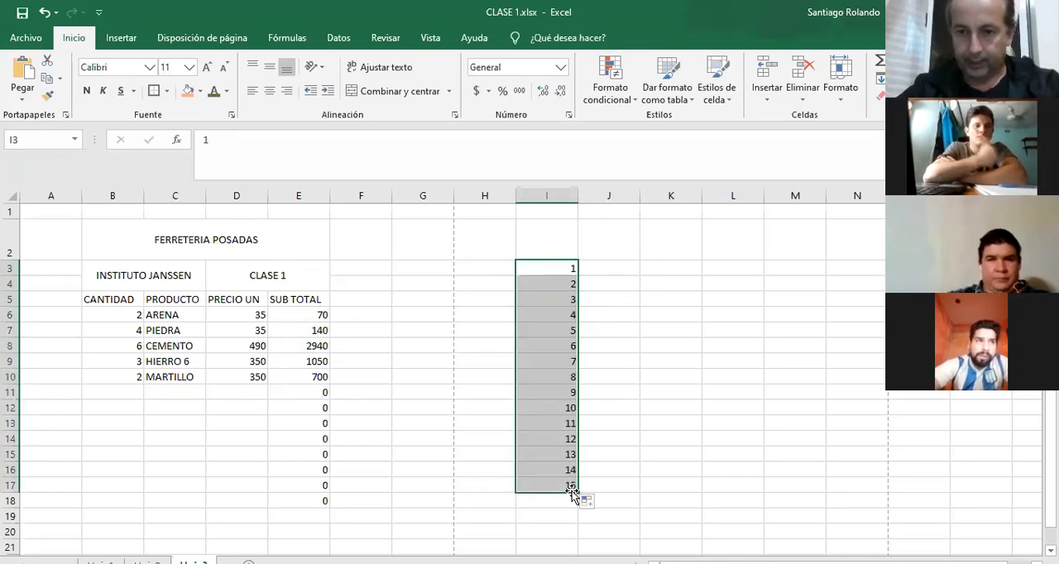
Enter 2, 4 and 6 in cells J3:J5 and extend the even-number series down to J17.
click(620, 269)
text(2)
key(Return)
text(4)
key(Return)
text(6)
key(Return)
click(620, 270)
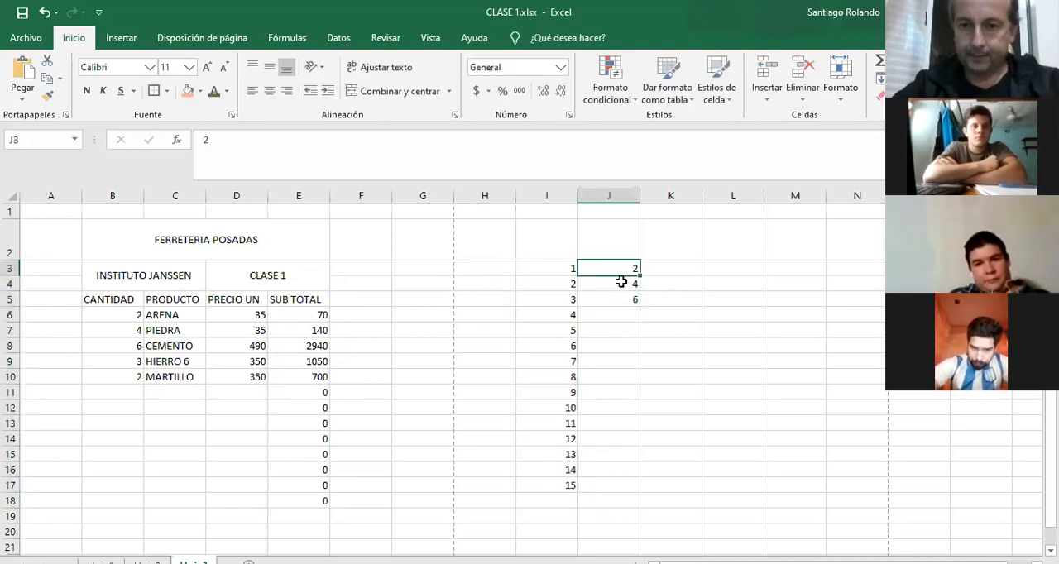
drag(621, 282, 629, 302)
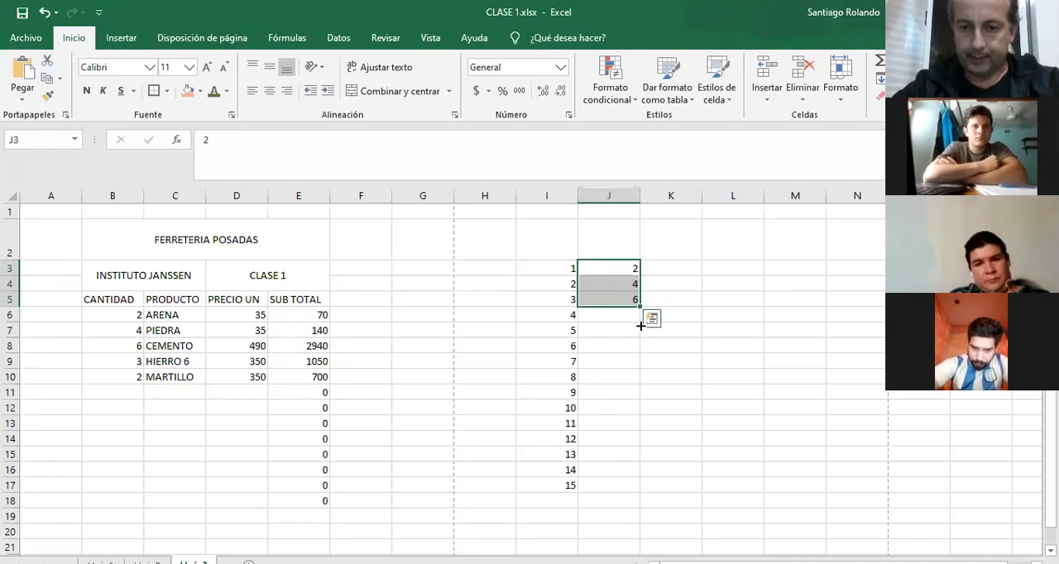
drag(641, 327, 638, 491)
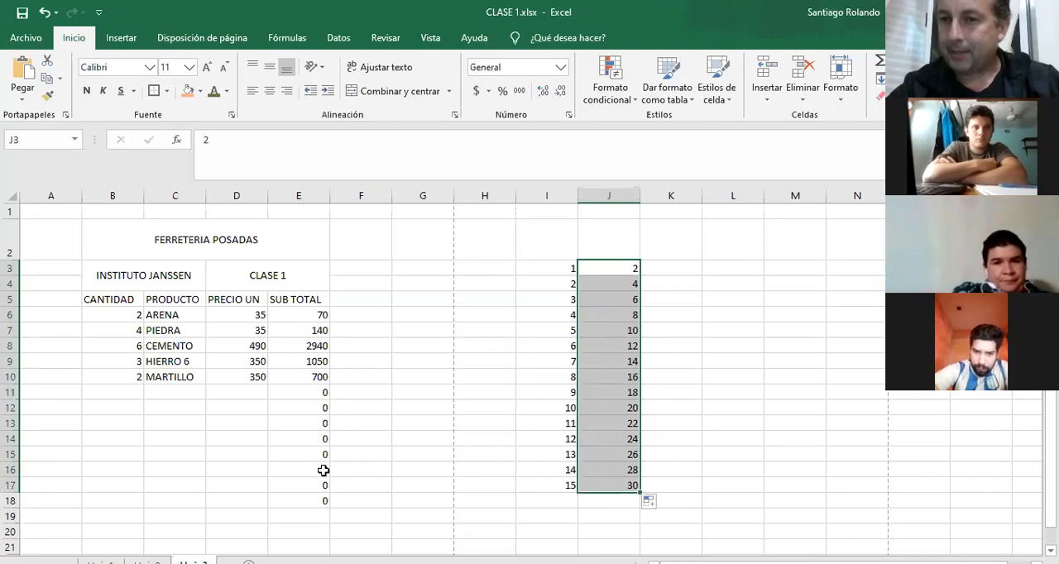
Enter LUN and MAR in cells K3:K4 and autofill the series down to K17.
click(691, 269)
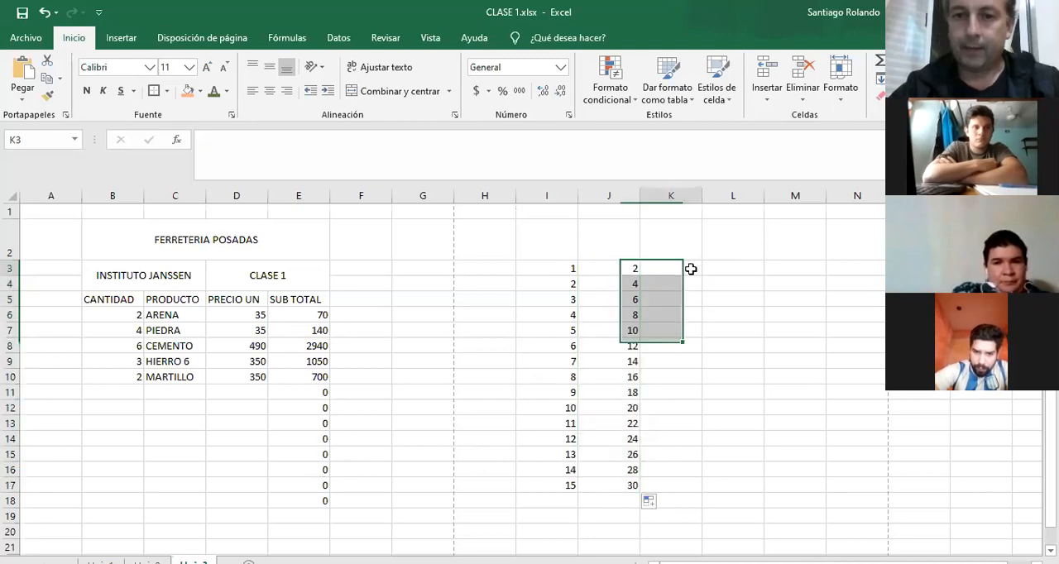
text(LUN)
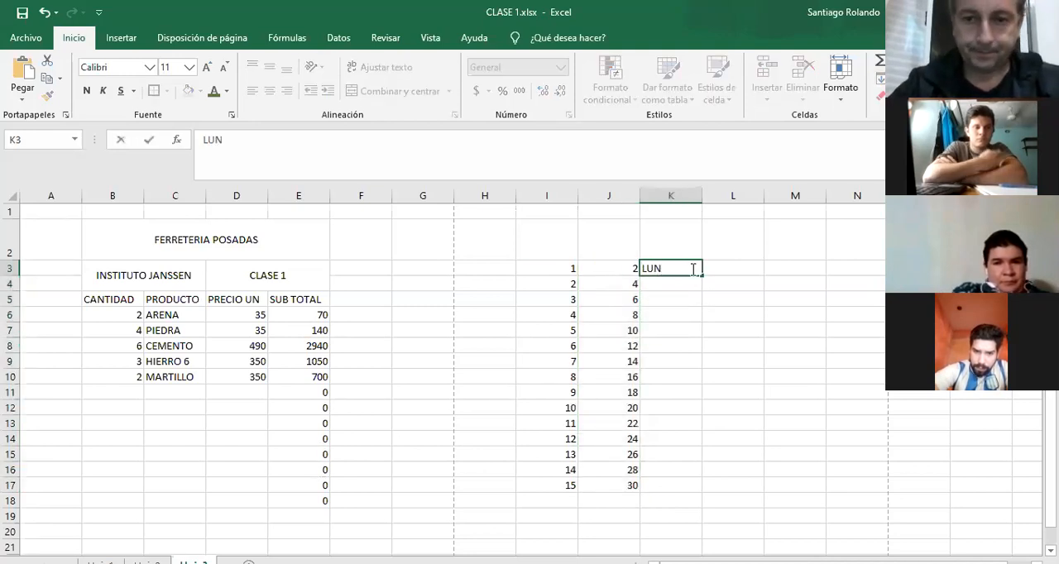
key(Return)
text(MAR)
key(Return)
drag(691, 269, 711, 490)
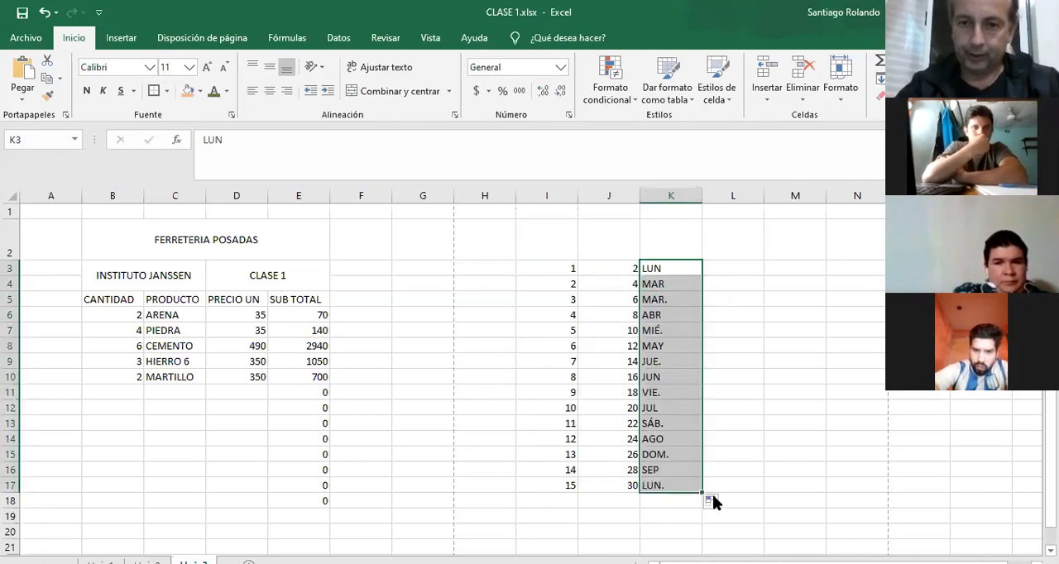
Change K3 to LUNES and K4 to MARTES, and autofill the weekday series down to K17.
click(674, 272)
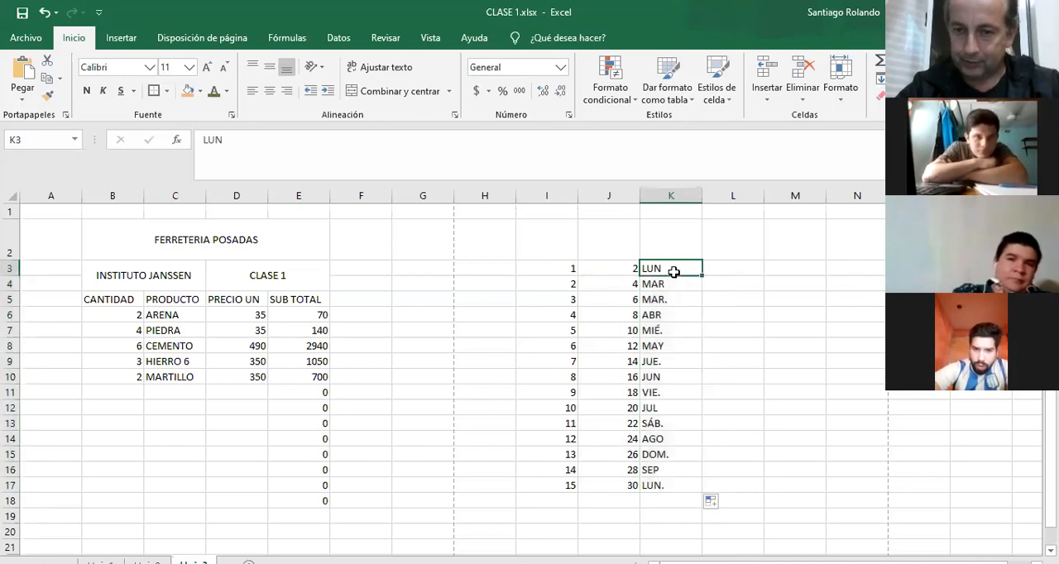
double_click(674, 272)
text(ES MA)
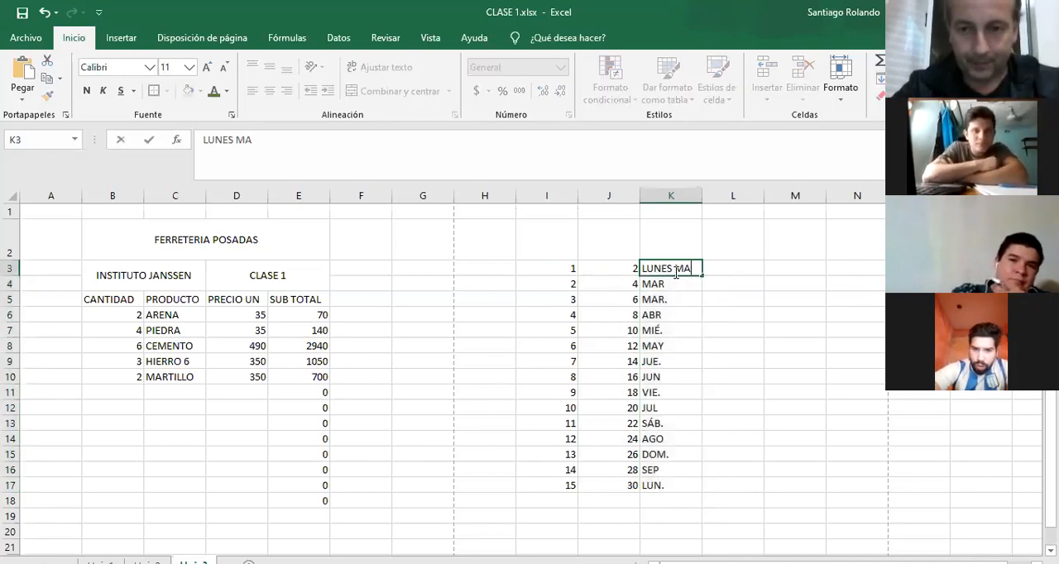
key(BackSpace)
key(BackSpace)
key(BackSpace)
key(Return)
text(M)
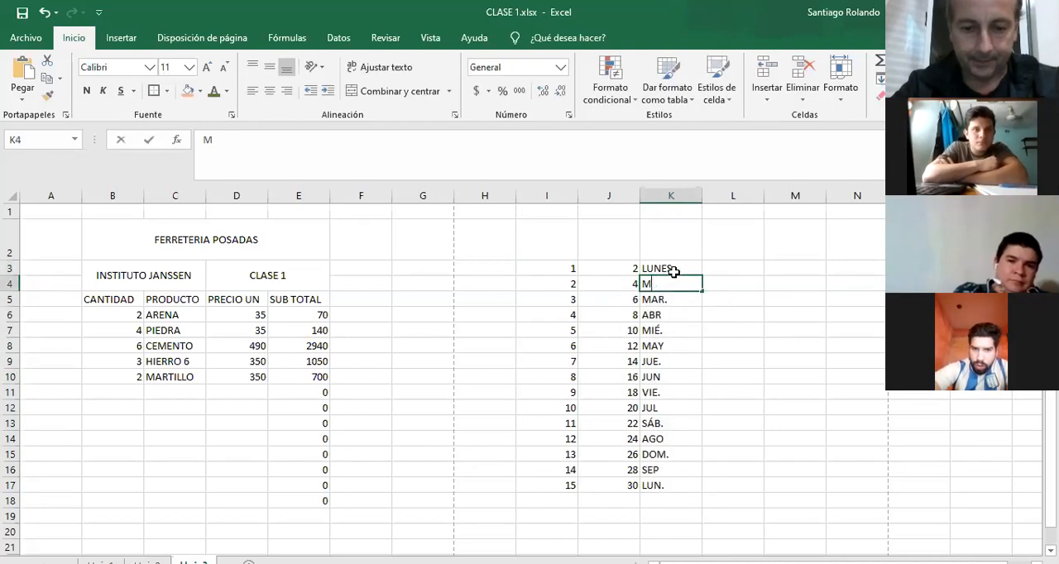
text(ARTES)
key(Return)
drag(675, 272, 680, 285)
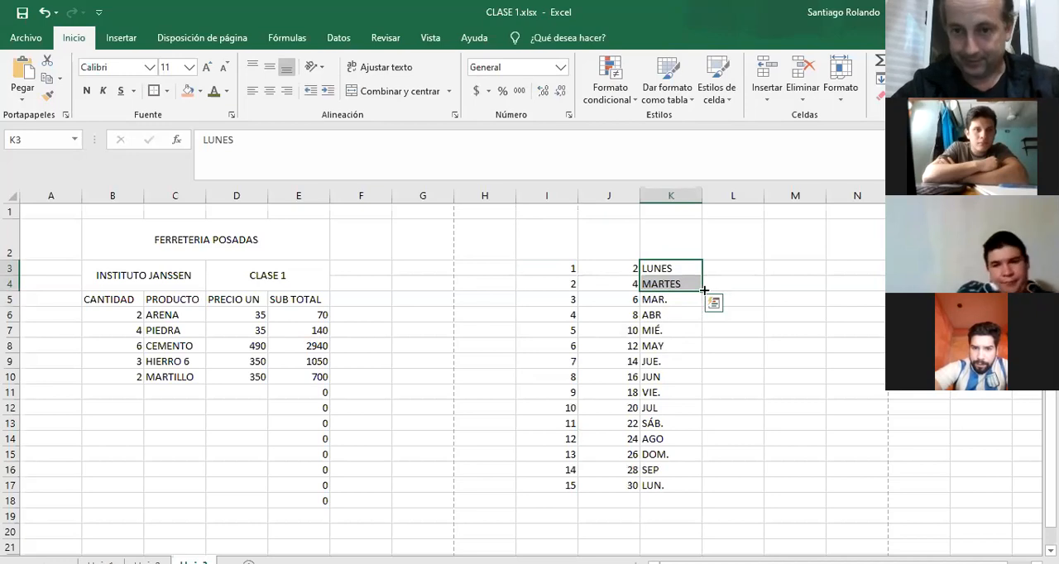
drag(703, 292, 706, 493)
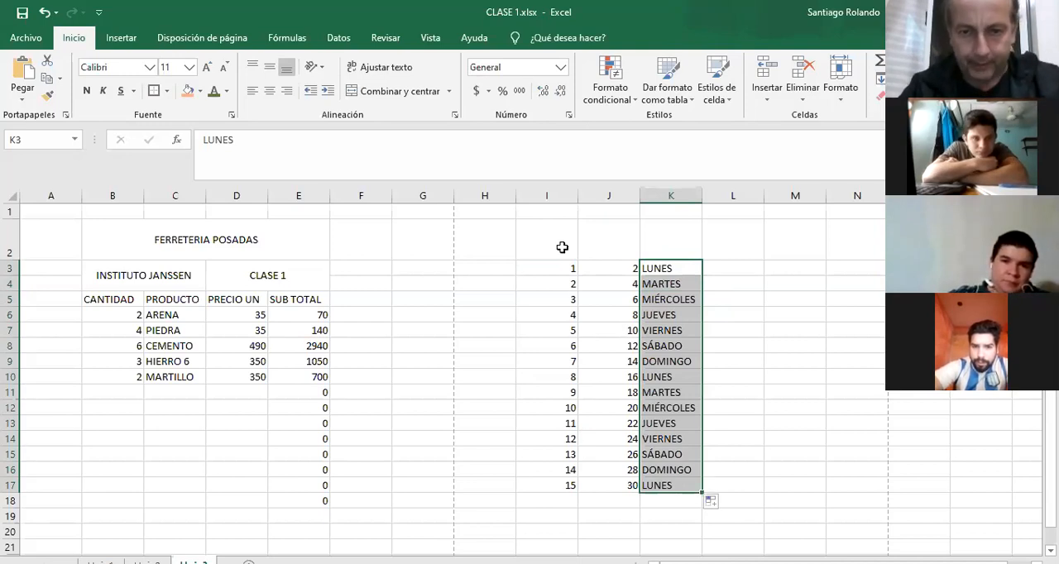
Delete columns I to K containing the sample series.
click(556, 199)
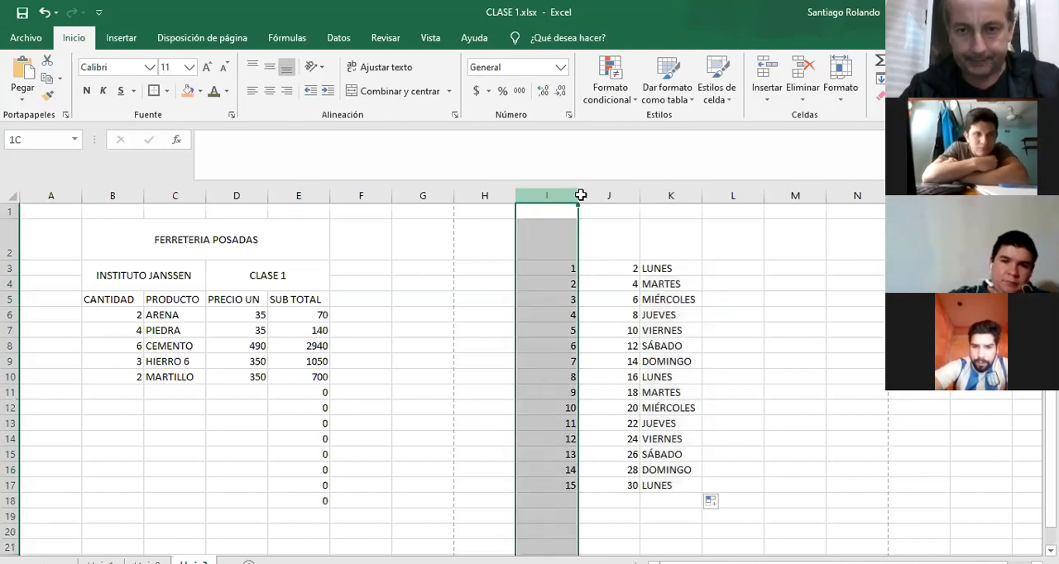
drag(581, 194, 656, 189)
right_click(655, 189)
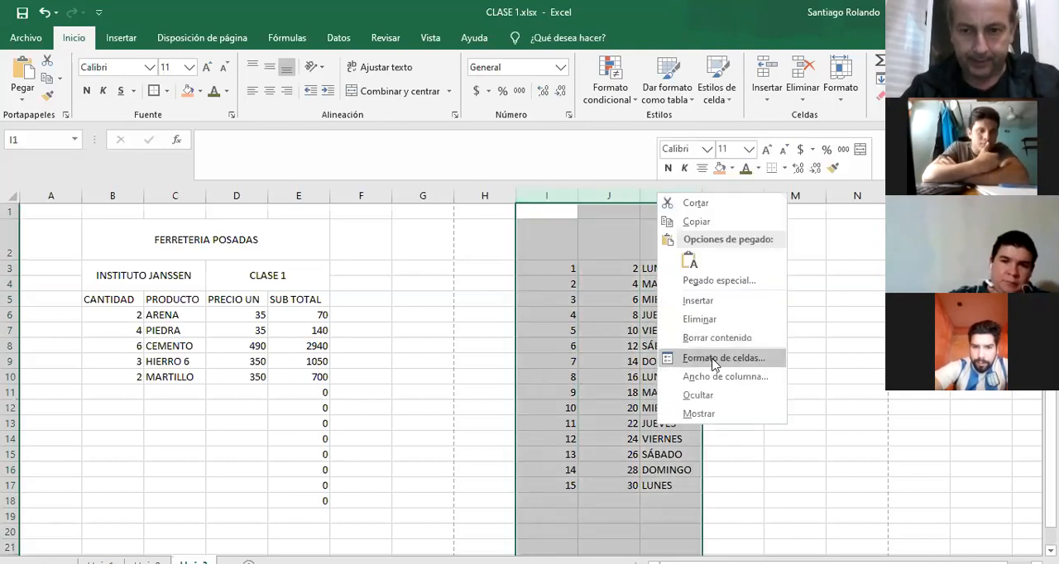
click(701, 319)
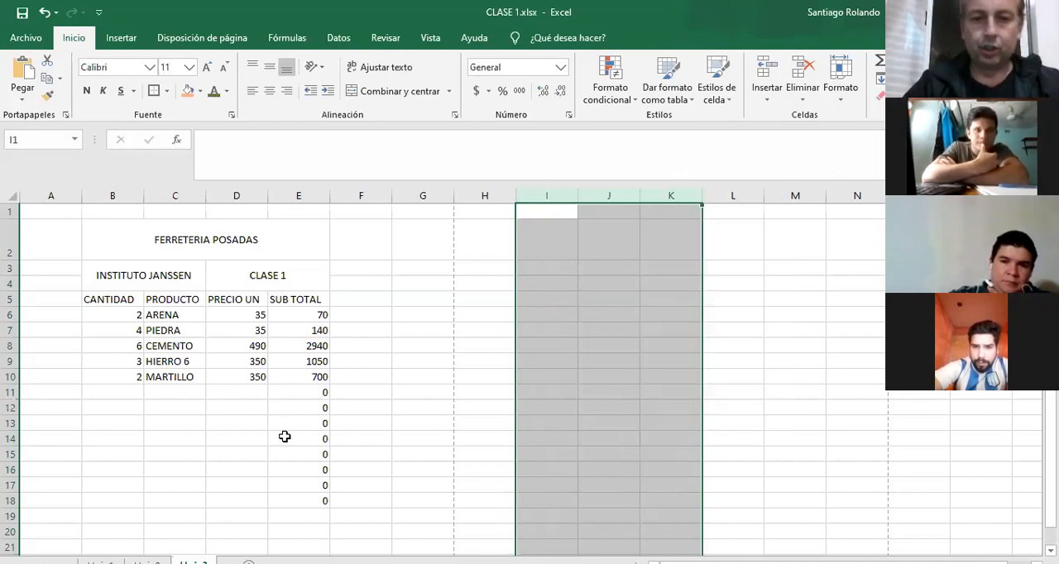
Enter the quantities 5, 4, 7, 8, 9, 2, 1 and 2 in cells B11:B18.
click(101, 392)
text(5)
key(Return)
text(4)
key(Return)
text(7)
key(Return)
text(8)
key(Return)
text(9)
key(Return)
text(2)
key(Return)
text(1)
key(Return)
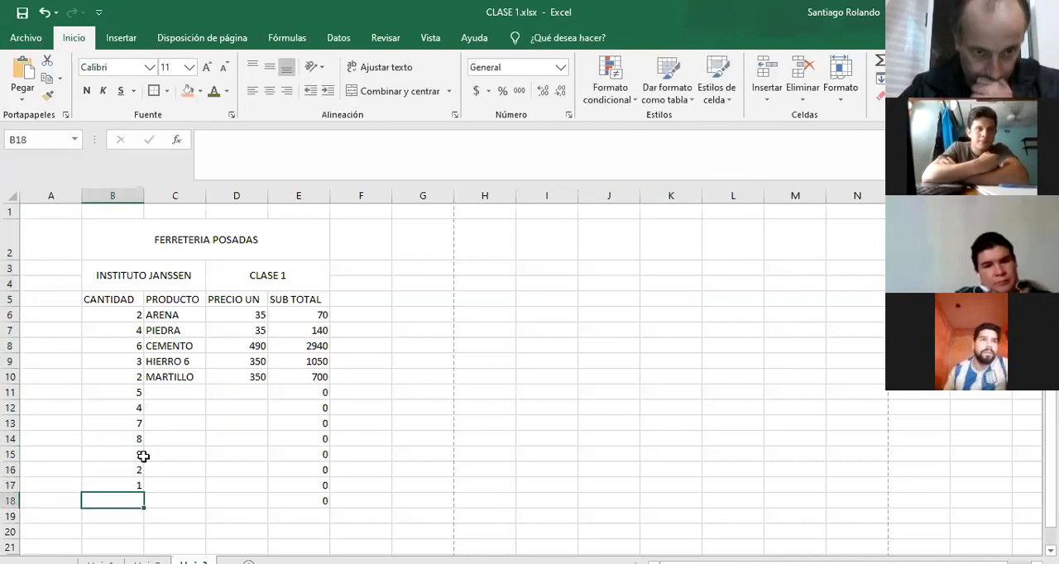
text(2)
key(Return)
Enter the unit prices 42, 51, 78, 85, 85, 25, 62 and 53 in cells D11:D18.
click(251, 390)
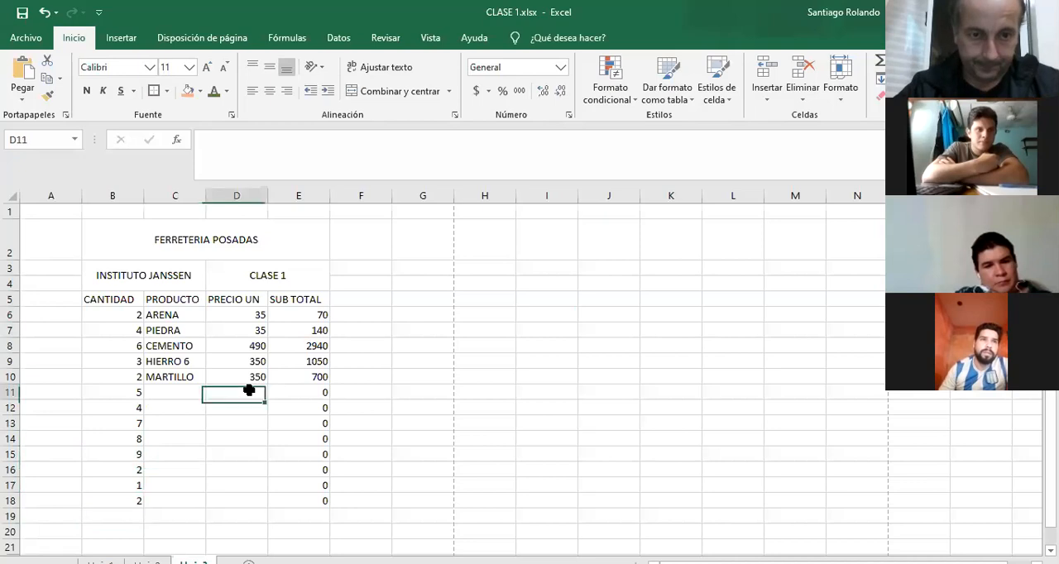
text(4)
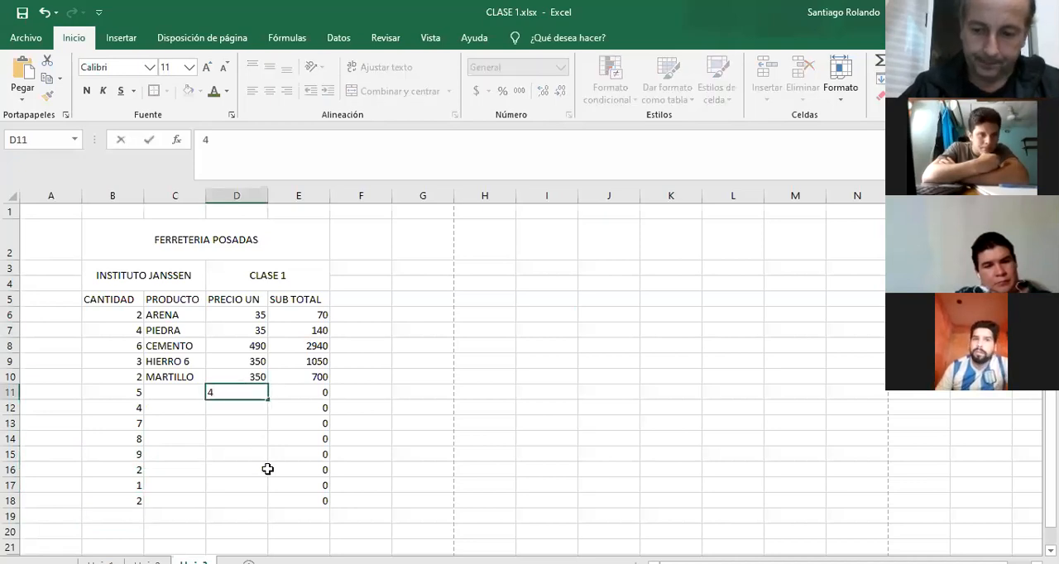
text(2)
key(Return)
text(51)
key(Return)
text(78)
key(Return)
text(85)
key(Return)
text(85)
key(Return)
text(25)
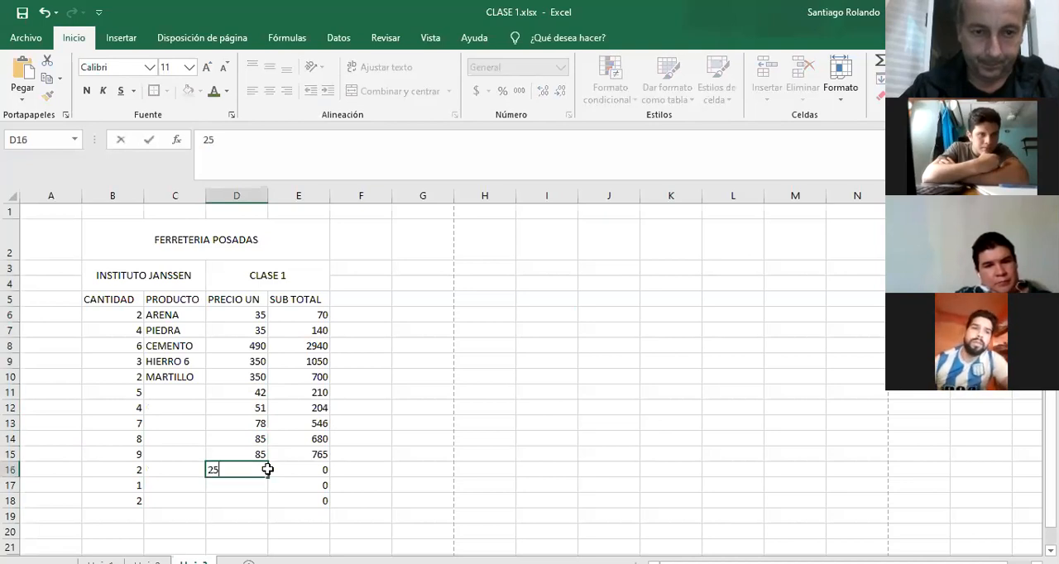
key(Return)
text(62)
key(Return)
text(53)
key(Return)
Fill the product cells C11:C18 with DF, ER, SD, G, JH, KJ, YU and G.
click(168, 408)
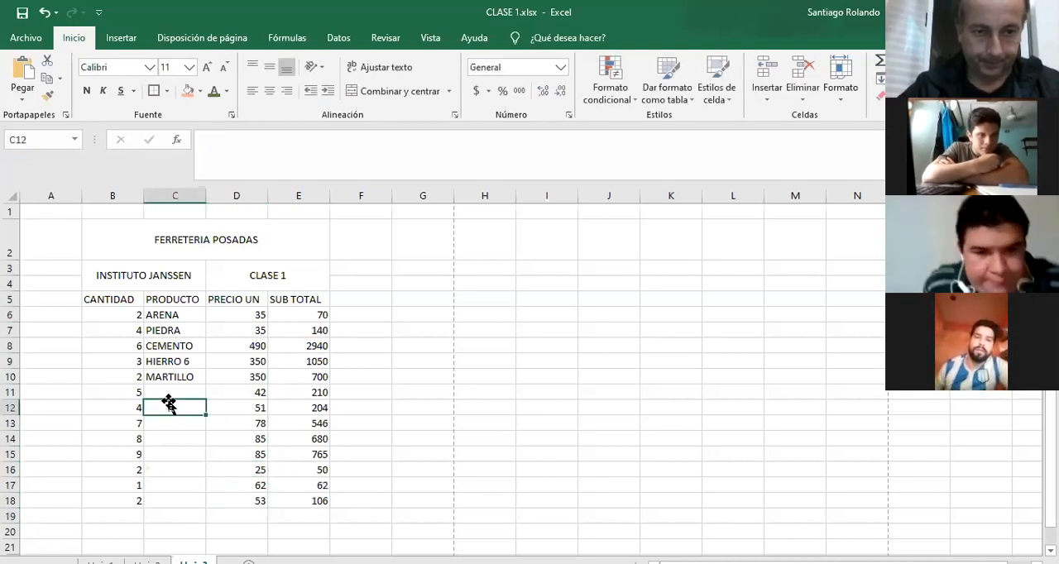
click(173, 391)
text(DF)
key(Return)
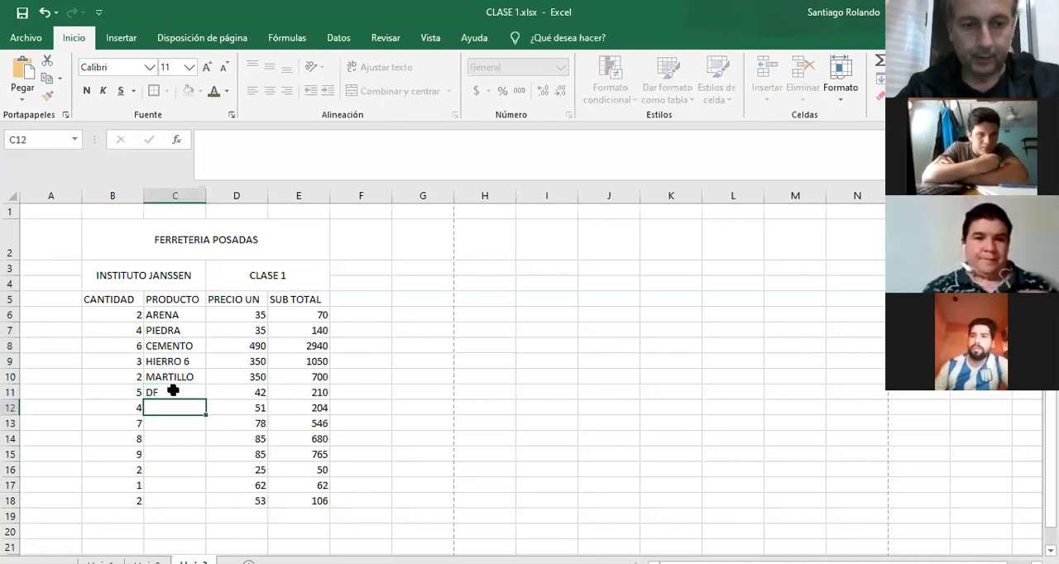
text(ER)
key(Return)
text(SD)
key(Return)
text(G)
key(Return)
text(JH)
key(Return)
text(KJ)
key(Return)
text(YU)
key(Return)
text(G)
key(Return)
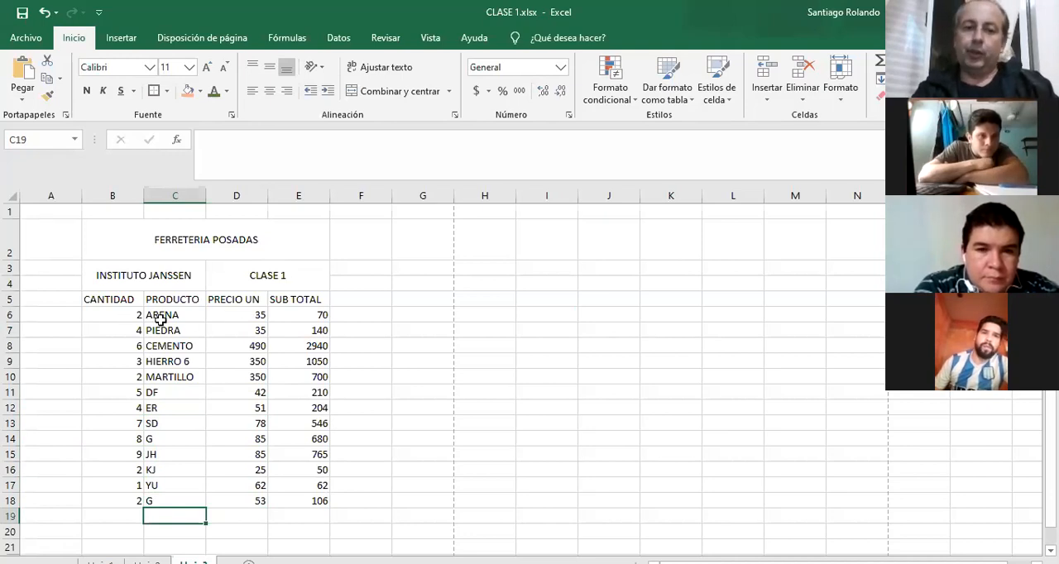
Label cell D20 as TOTAL below the unit price column.
click(248, 530)
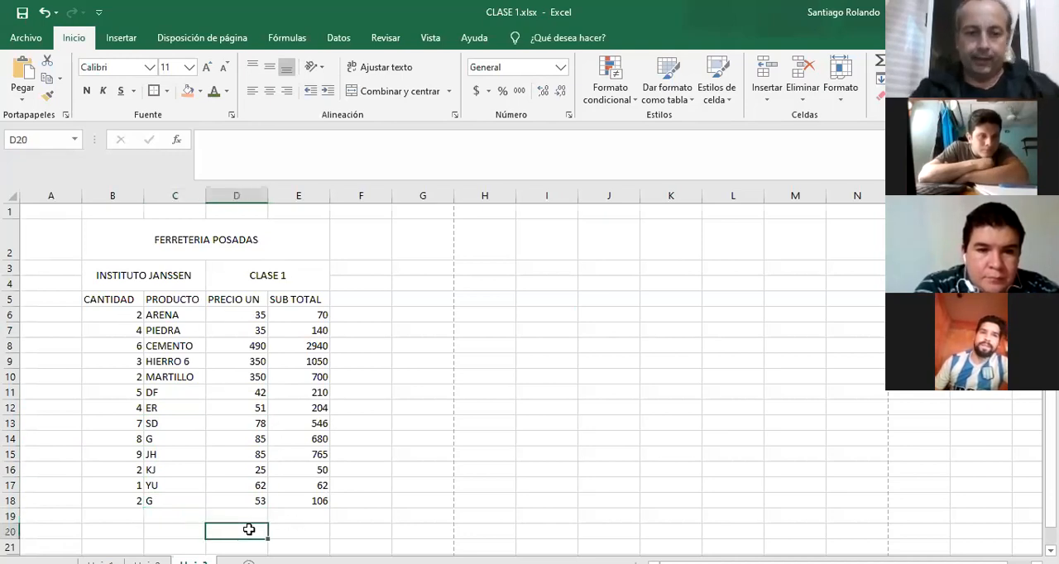
text(TOTAL)
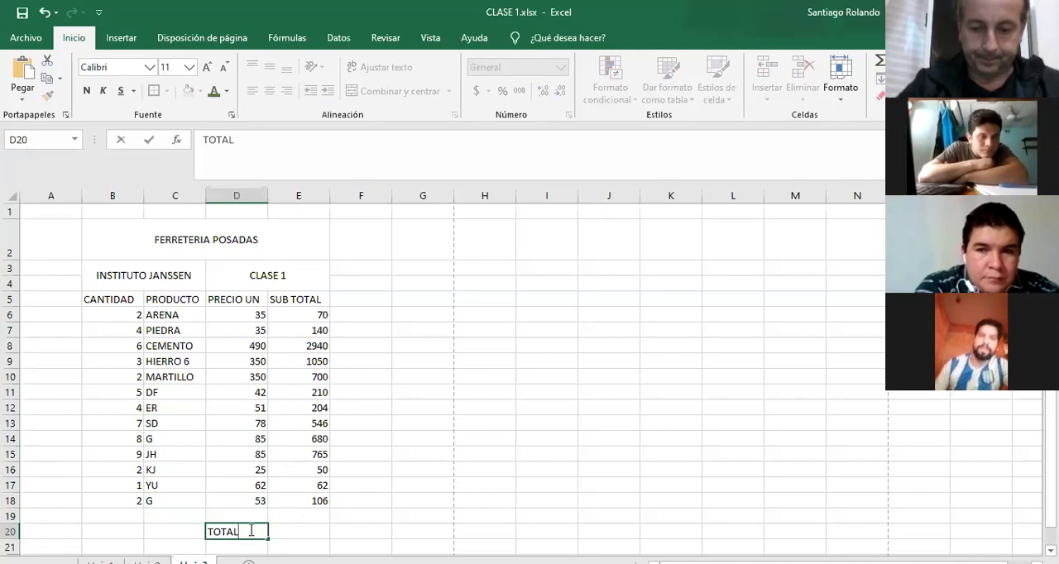
key(Tab)
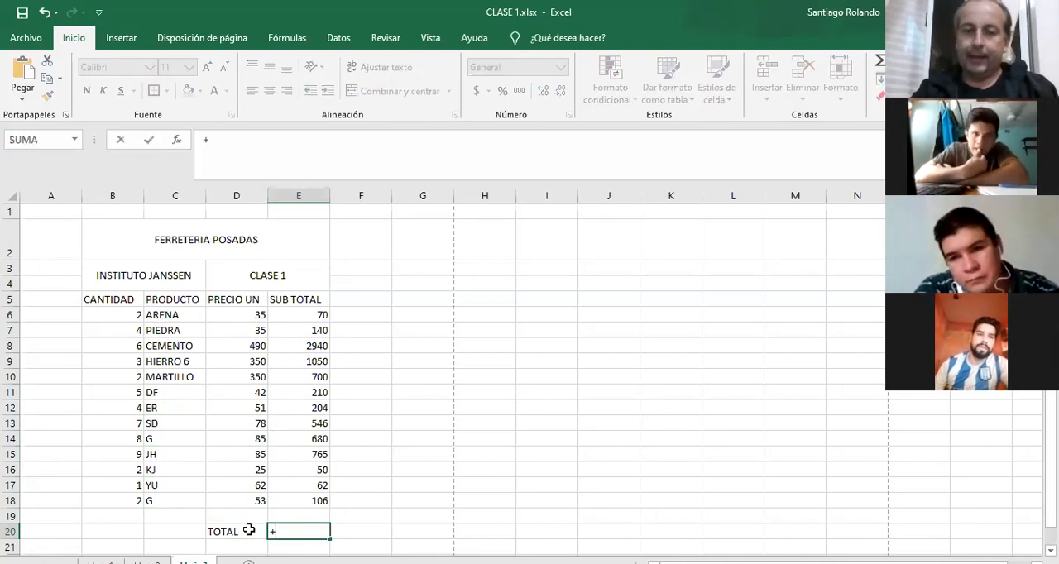
click(300, 314)
text(+)
click(300, 328)
text(+)
click(299, 345)
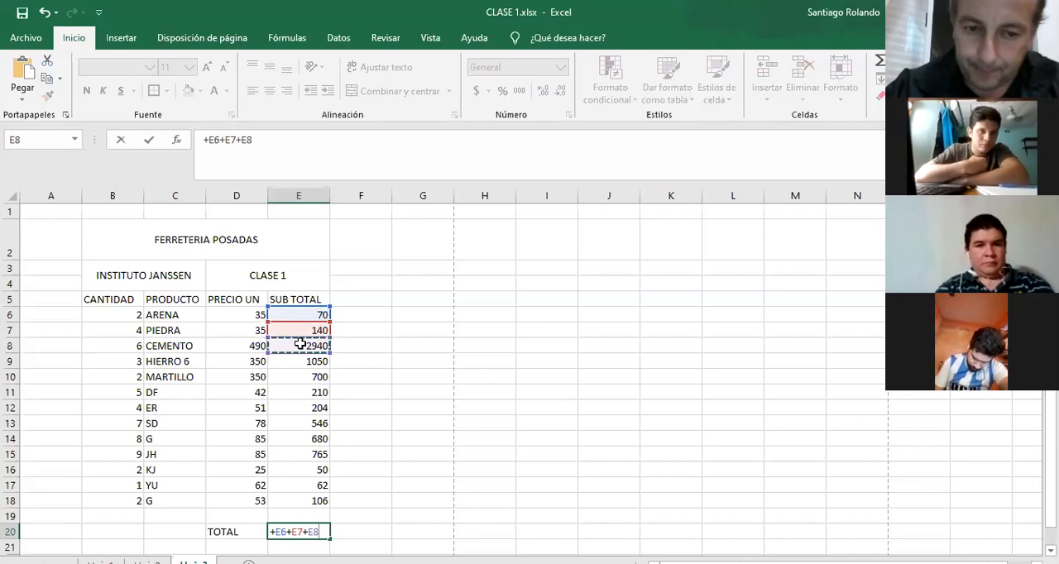
key(BackSpace)
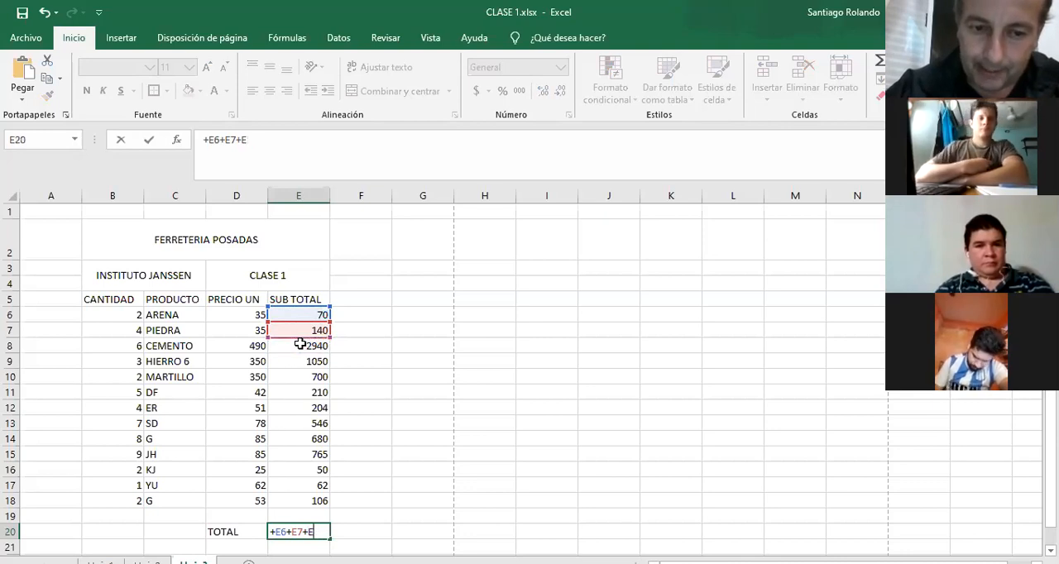
key(Escape)
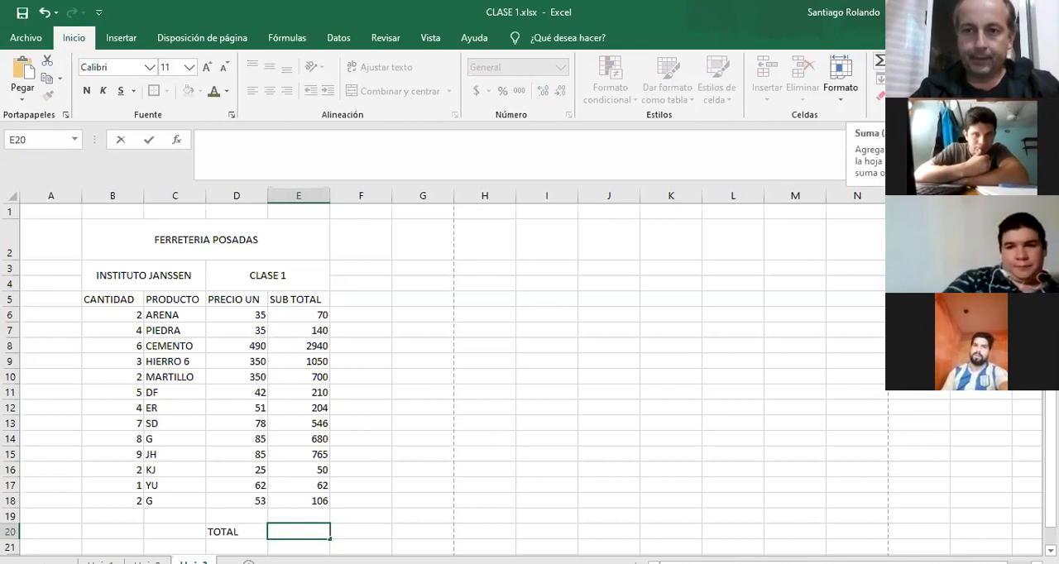
key(Escape)
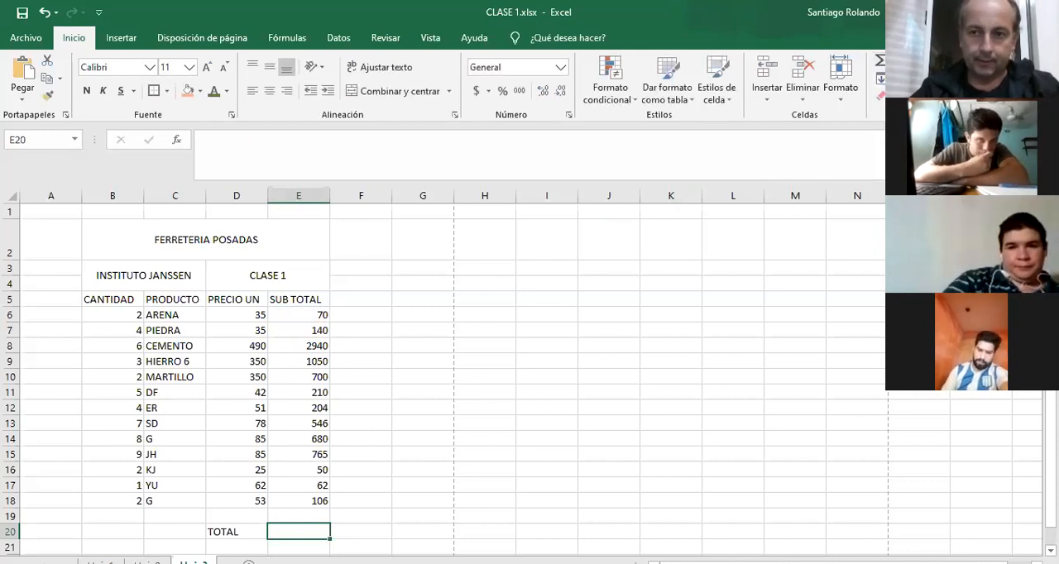
Sum the subtotals E6:E19 in cell E20 with AutoSum, and clear that cell again.
click(880, 62)
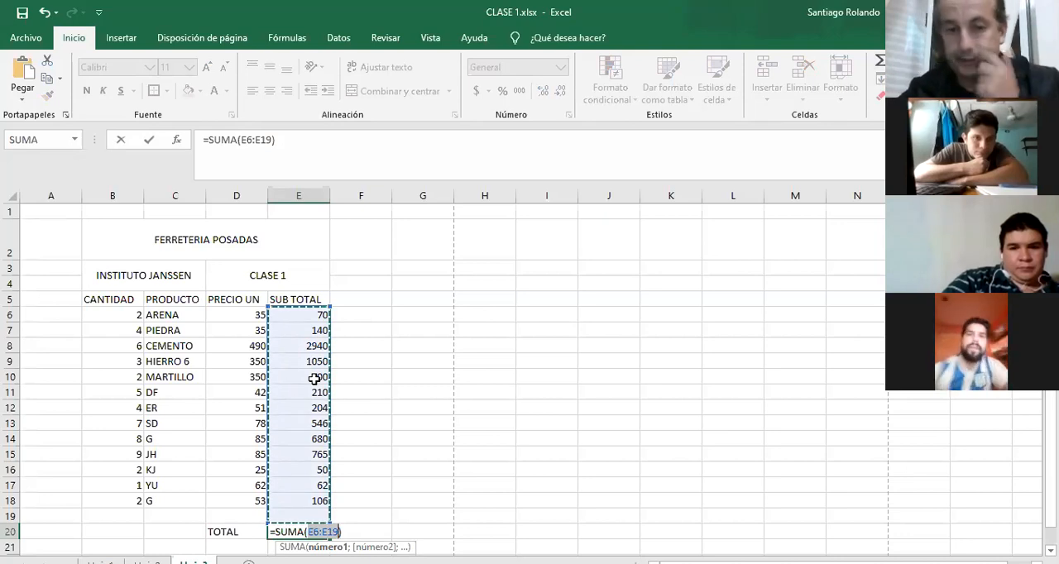
key(Return)
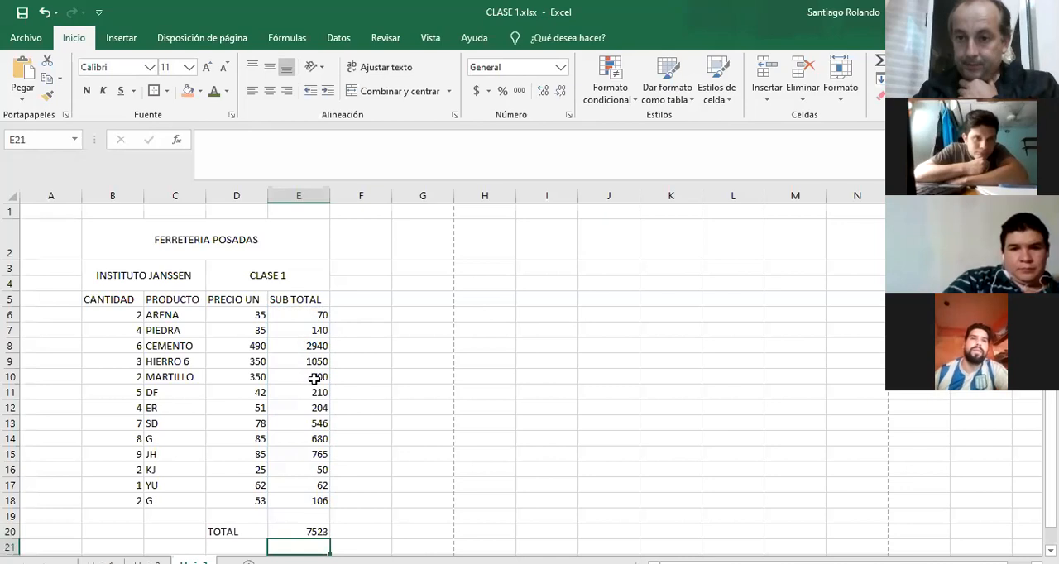
key(Up)
key(Delete)
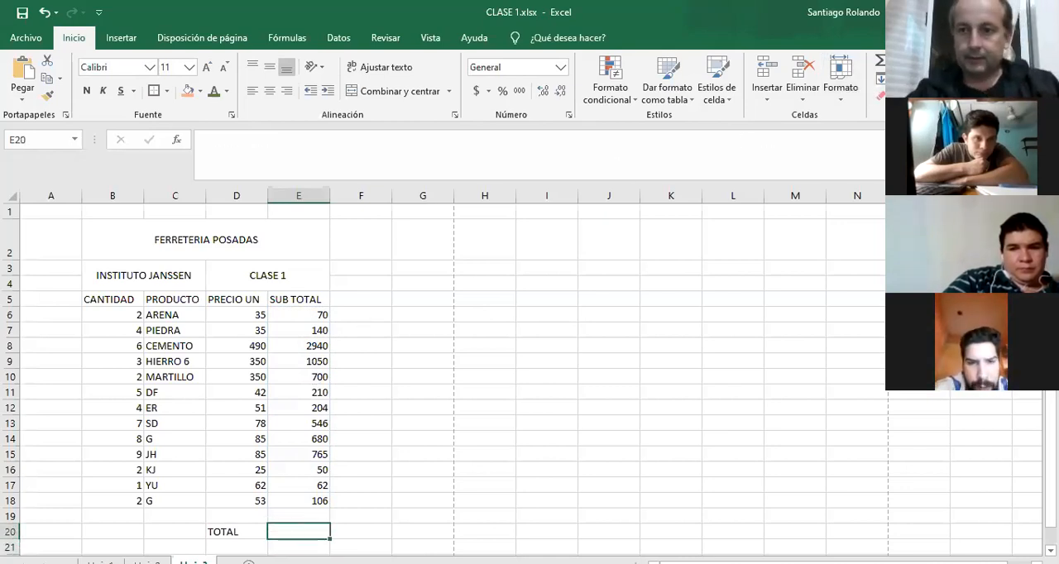
Insert the AutoSum formula =SUMA(E6:E19) in cell E20 to total the subtotals.
click(879, 62)
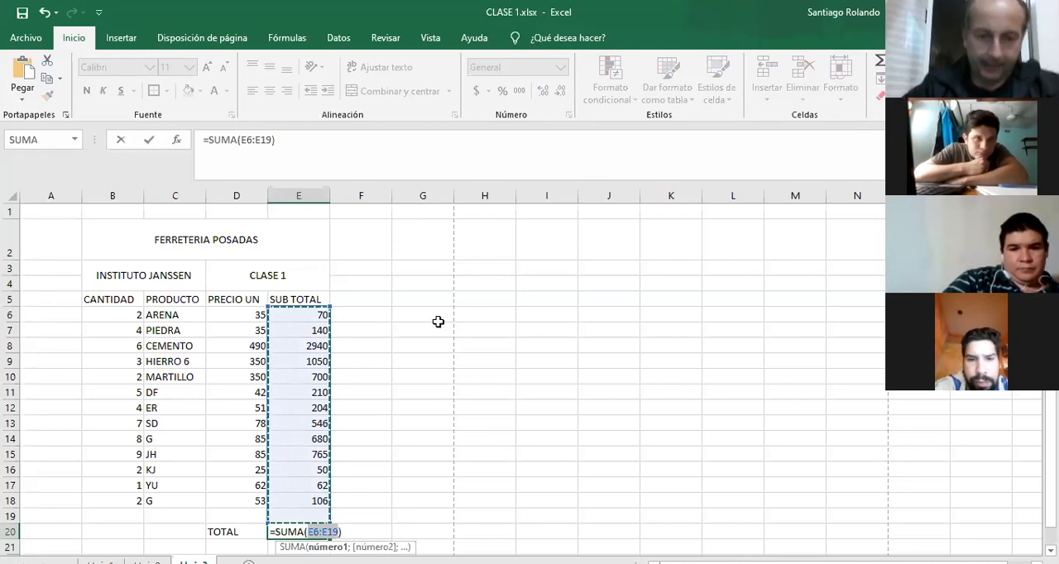
key(Return)
key(Return)
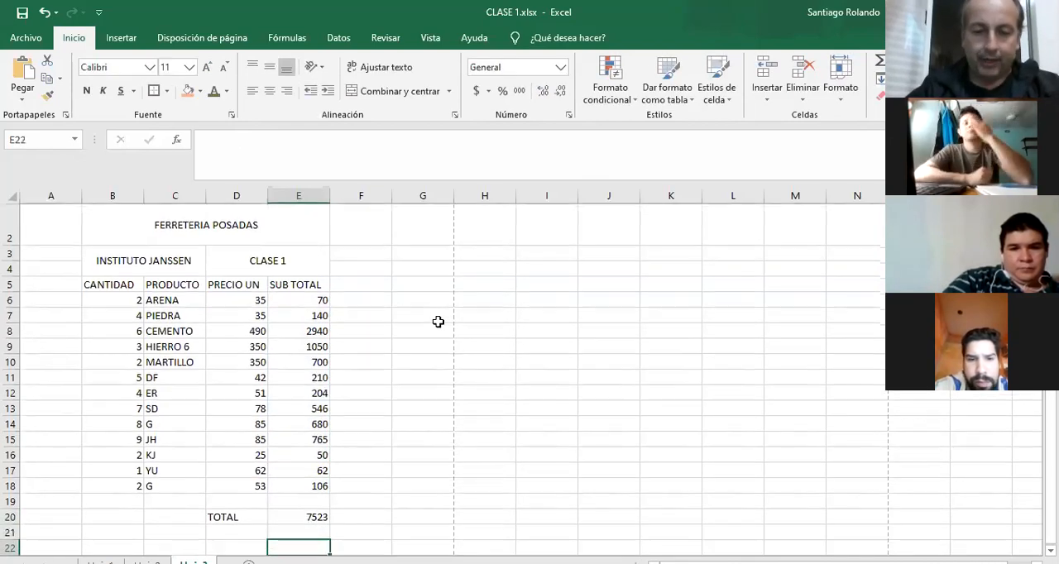
Label cell D23 as TOTAL CANT below the table's total row.
key(Down)
key(Left)
key(Left)
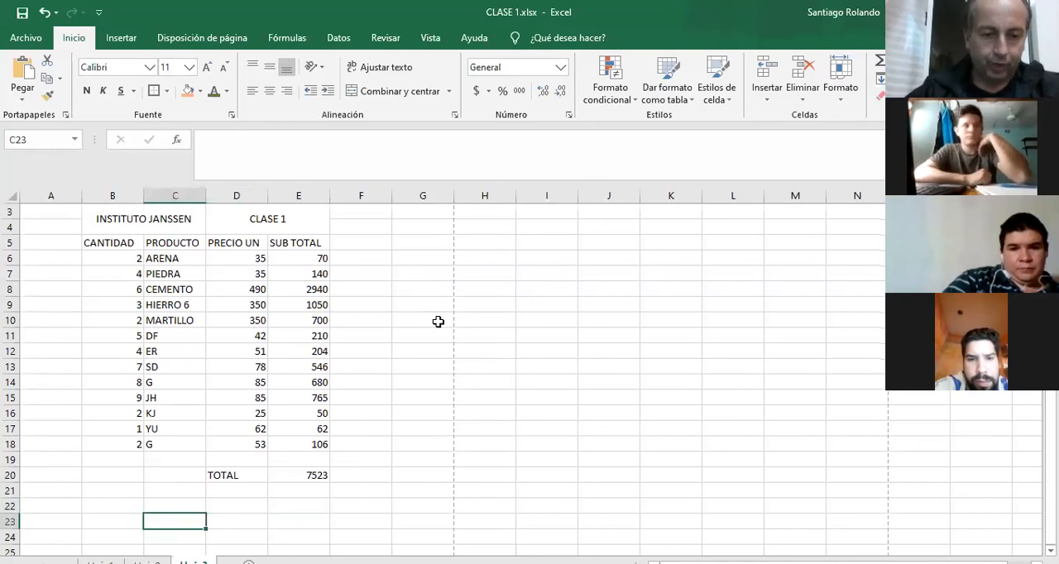
key(Right)
key(Right)
key(Left)
text(T)
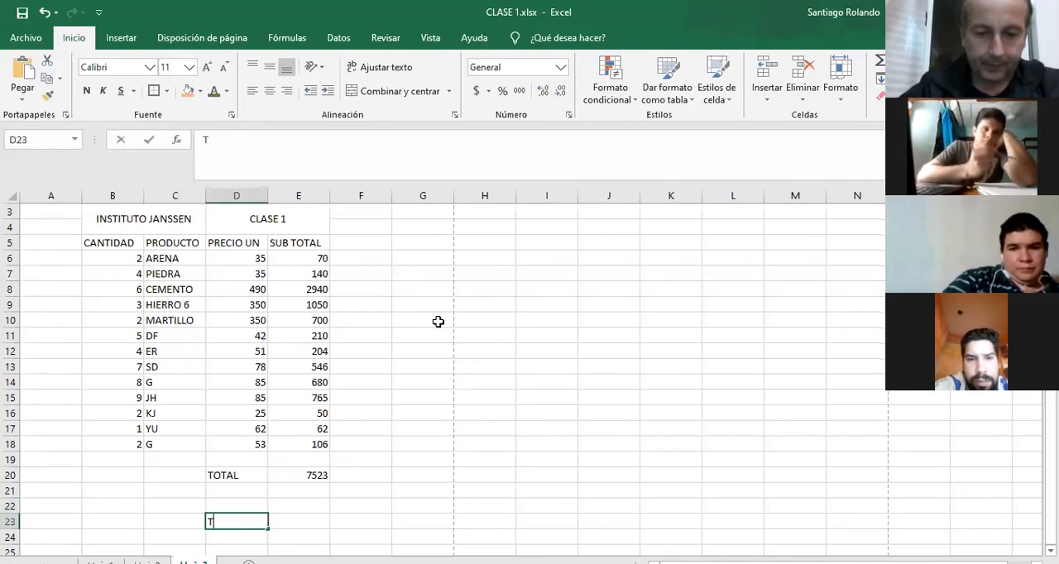
text(OTAL CANT)
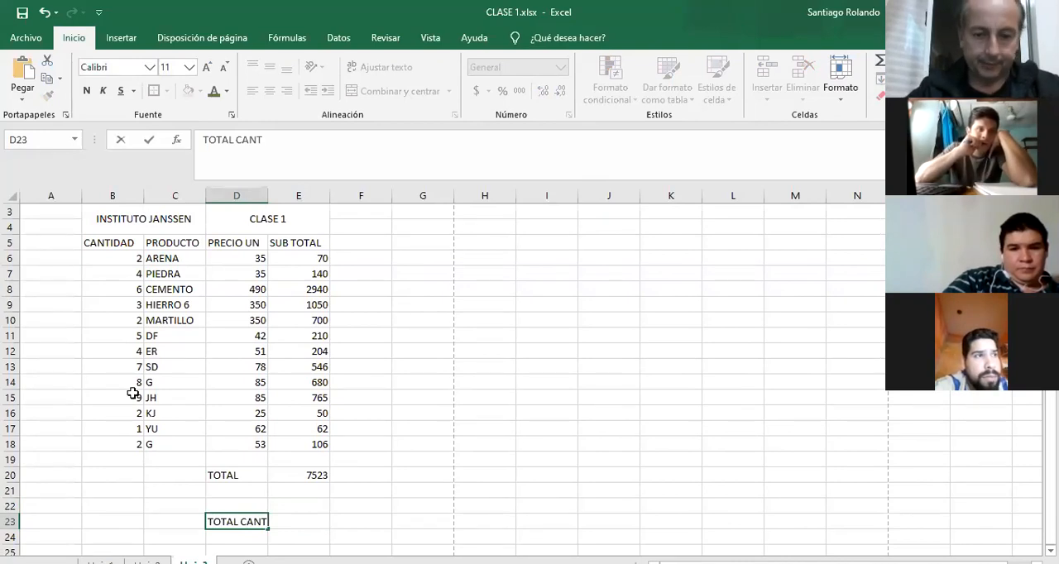
key(Return)
Sum the quantities in cell E23 with AutoSum, using the range B6:B18.
key(Up)
key(Right)
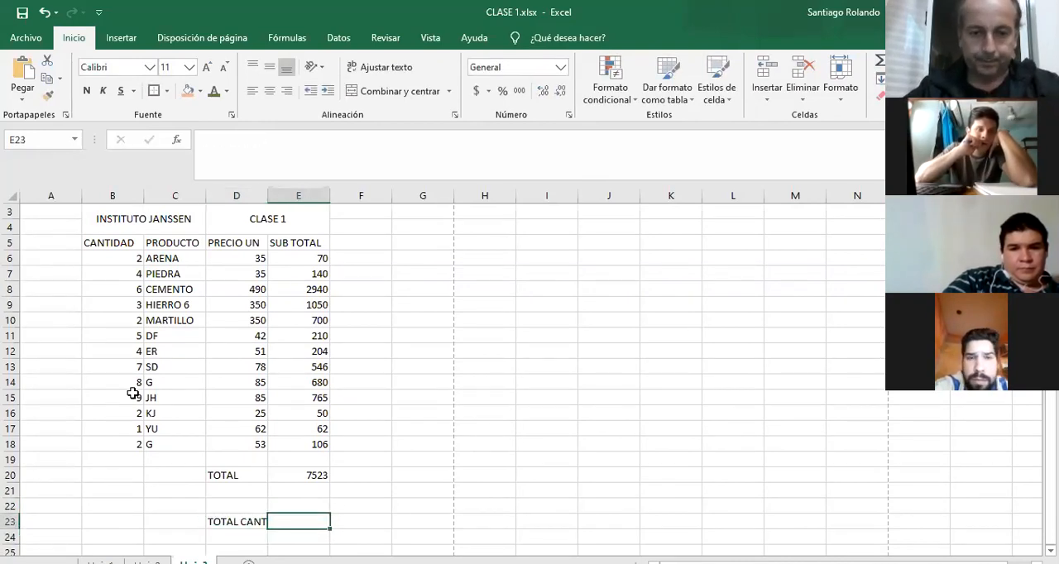
click(880, 60)
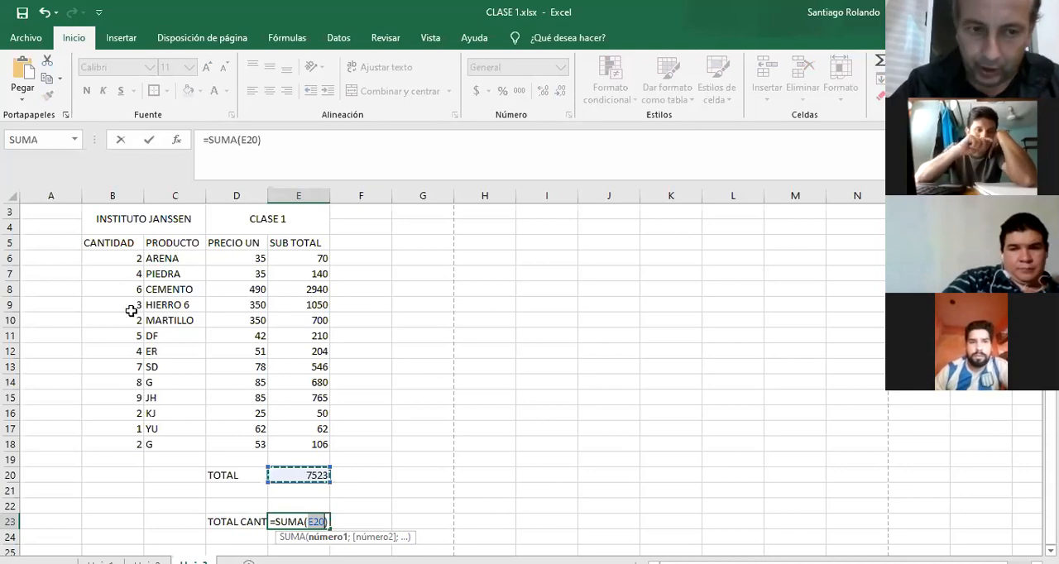
drag(111, 258, 94, 444)
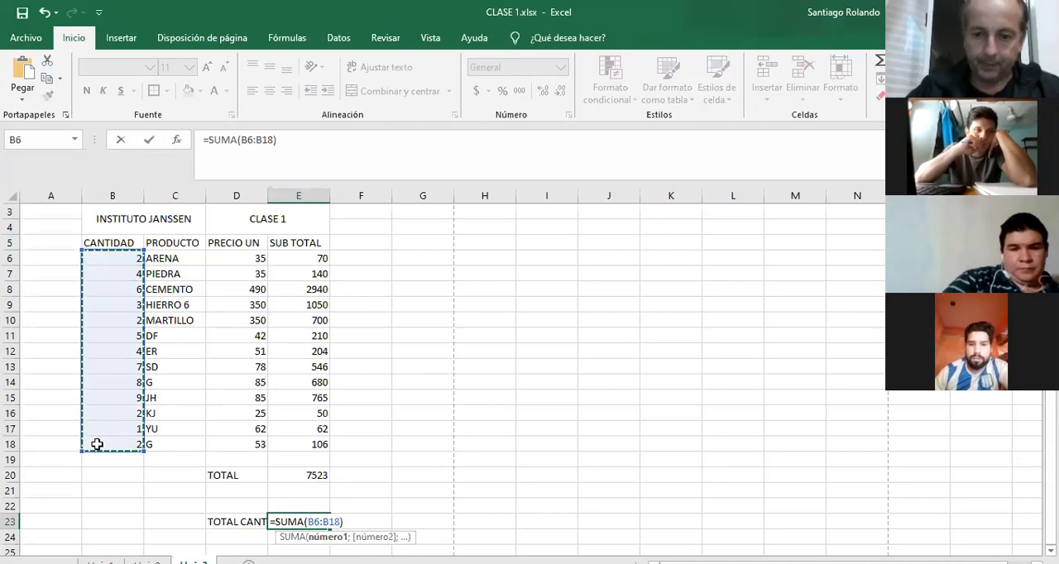
key(Return)
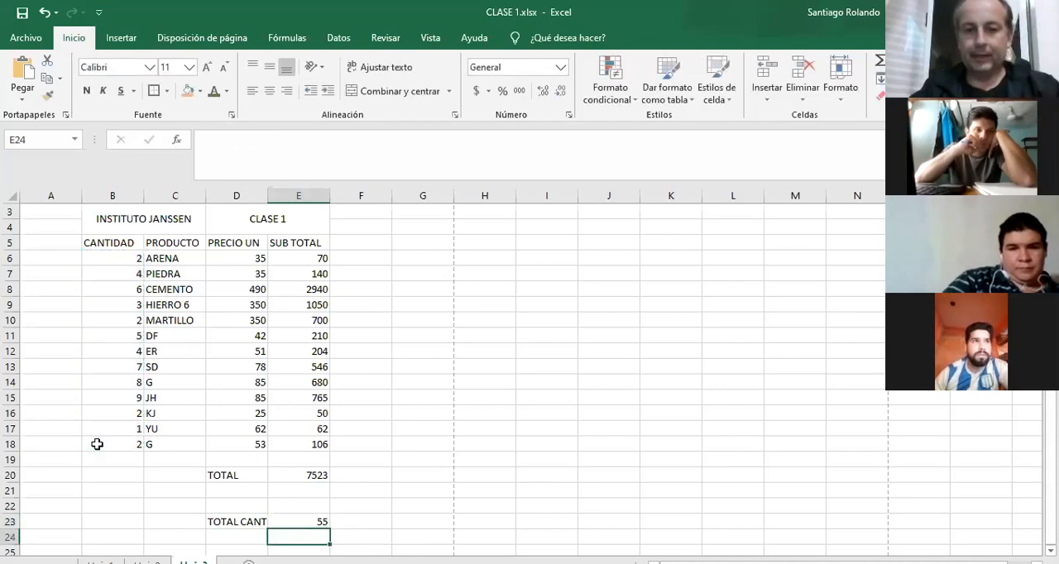
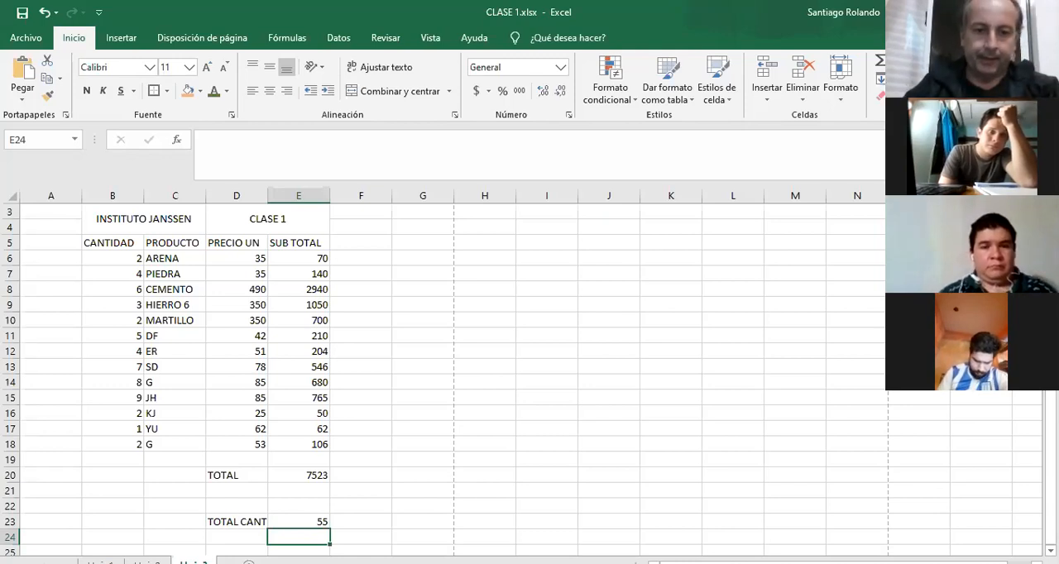
Add a new worksheet and enter the heading DISTANCIAS in cell C3.
click(249, 562)
click(186, 241)
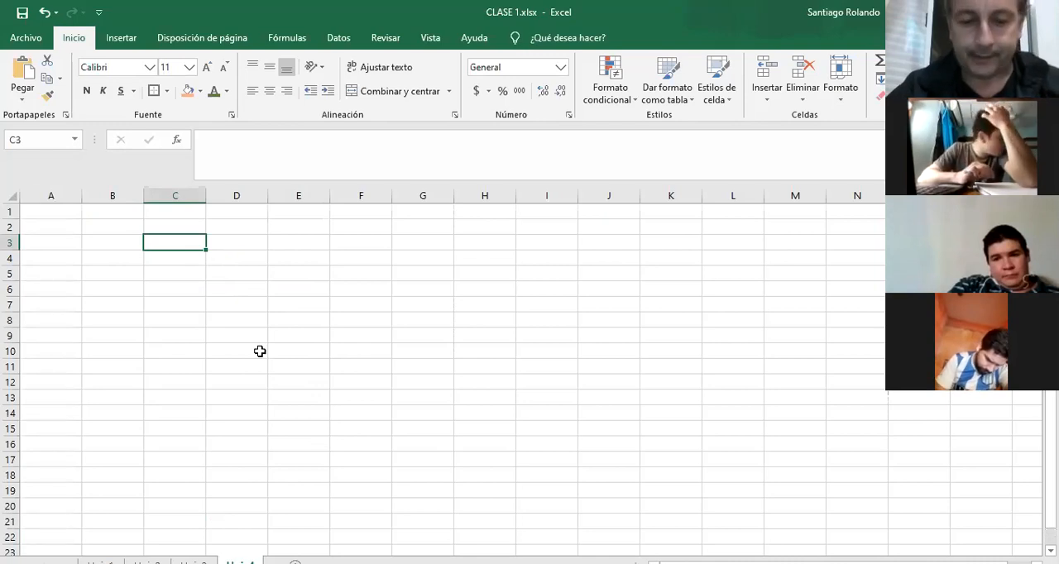
text(DISTACNIAS)
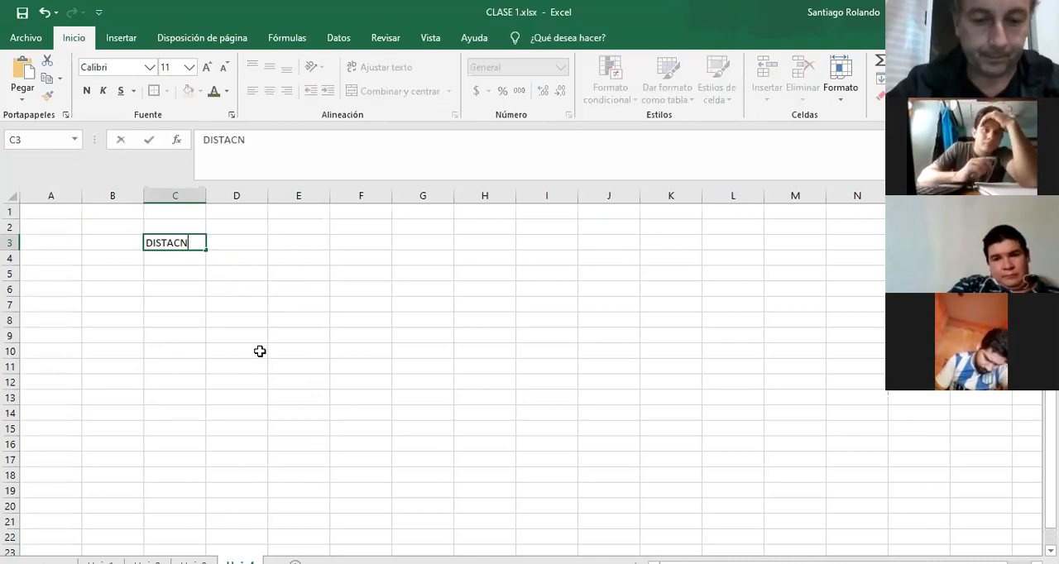
key(BackSpace)
key(BackSpace)
key(BackSpace)
key(BackSpace)
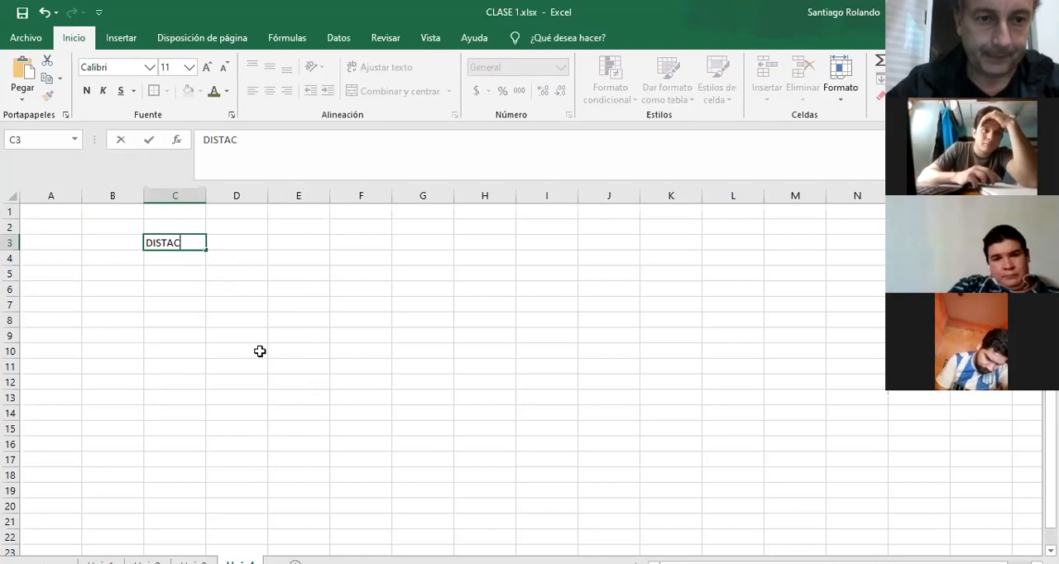
key(BackSpace)
text(NCIAS)
key(Return)
key(Return)
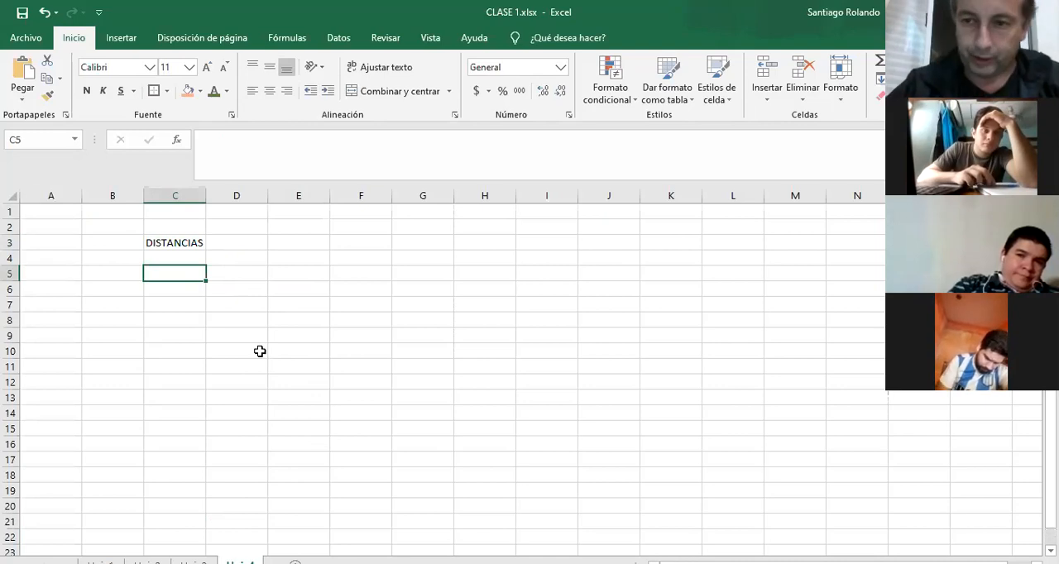
Enter the distances 1,5, 1,4, 1,6 and 1,8 in cells C5 to C8.
text(1,5)
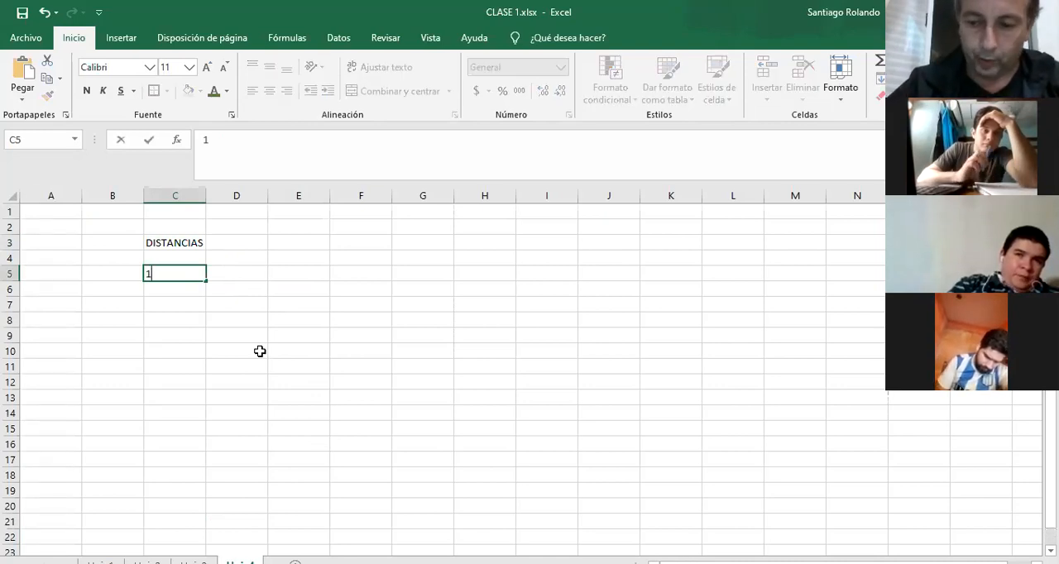
key(Return)
text(1,4)
key(Return)
text(1,6)
key(Return)
text(1,8)
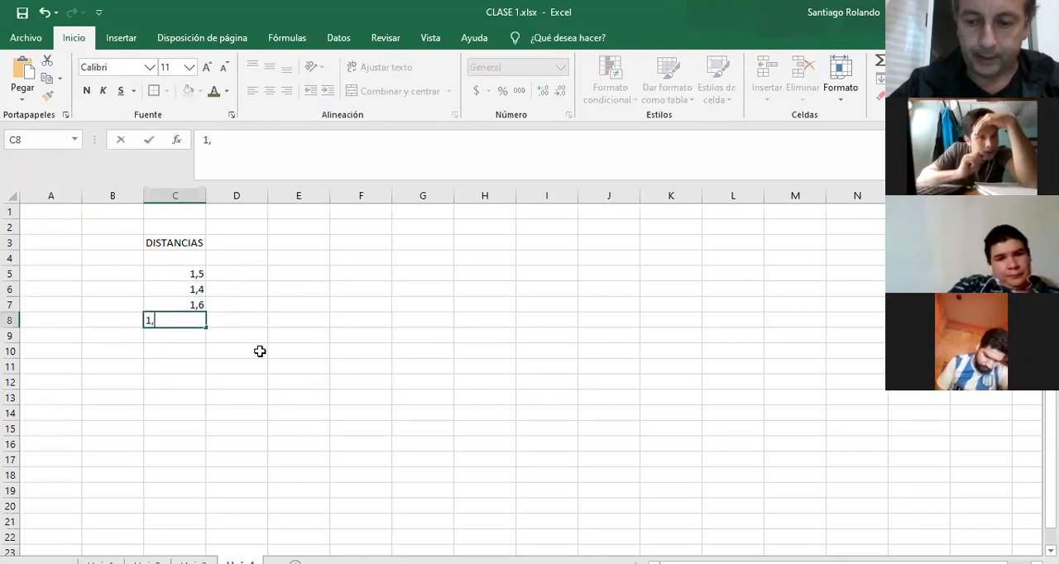
key(Return)
key(Return)
key(Return)
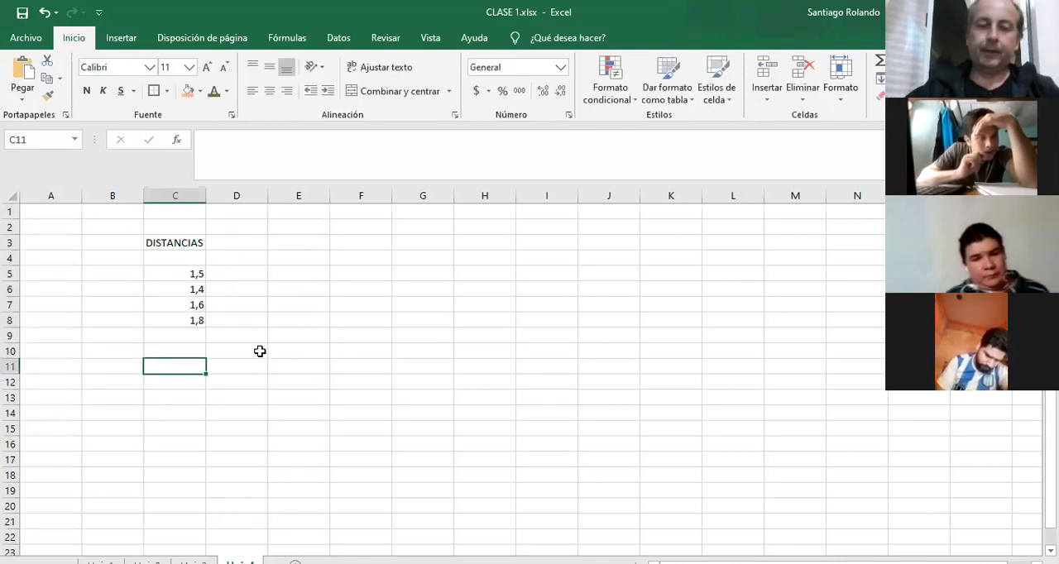
Total the distances in cell C11 with AutoSum.
click(880, 62)
key(Return)
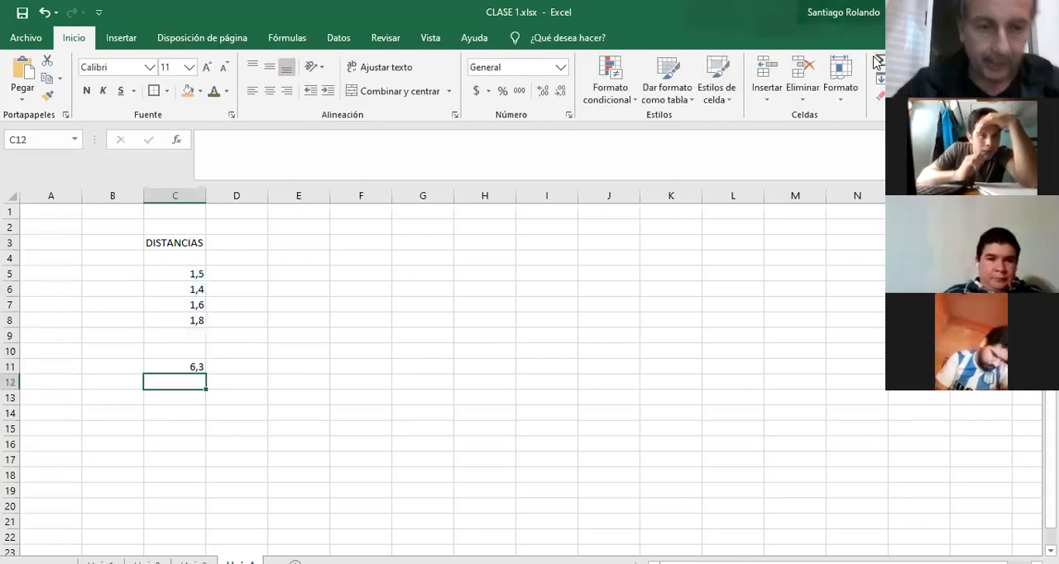
Append the unit text MT to each distance in cells C5 to C8.
click(175, 274)
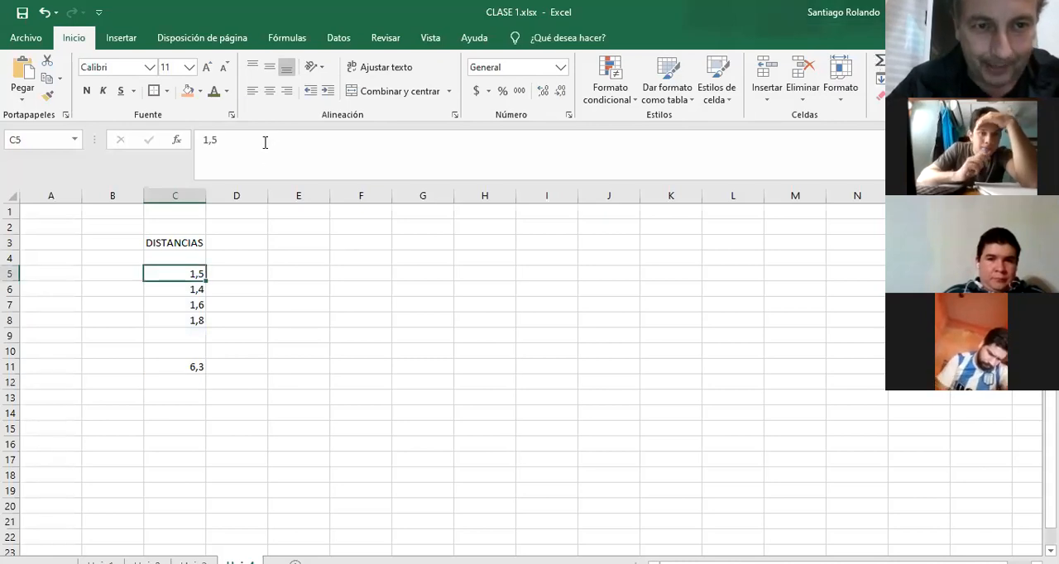
click(262, 140)
text(MT)
key(Return)
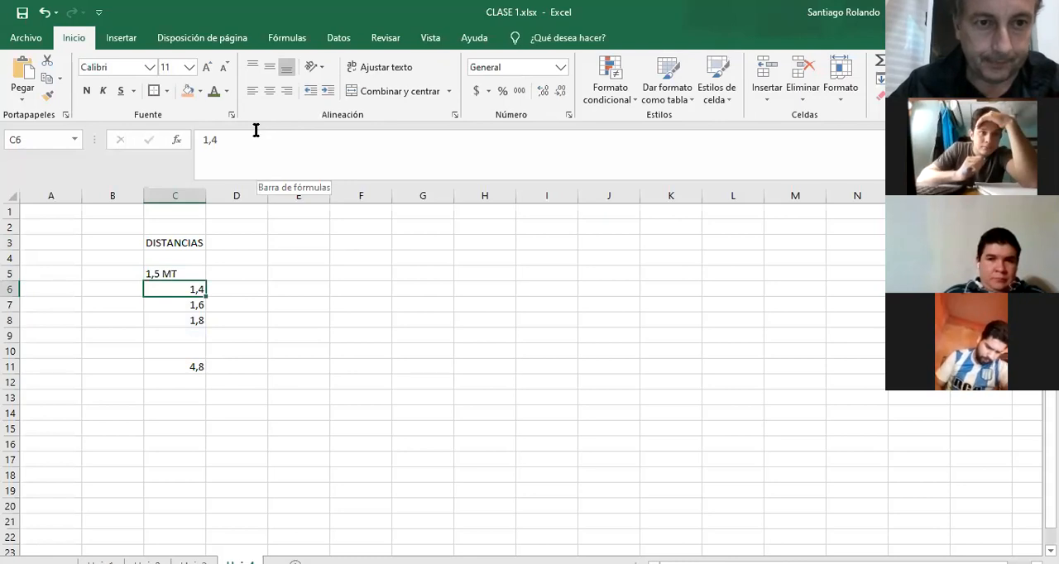
click(255, 133)
text(MT)
key(Return)
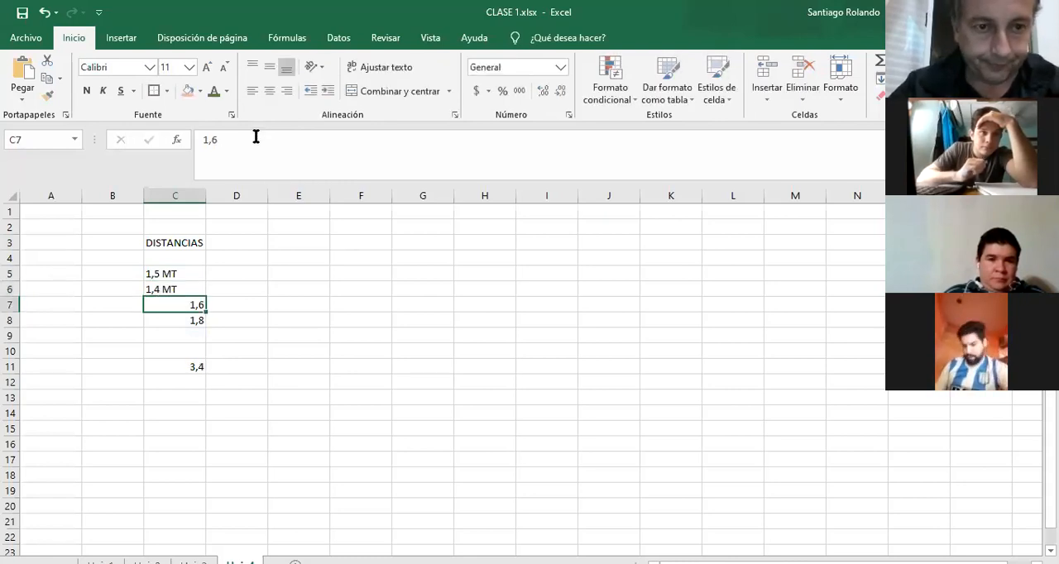
click(255, 141)
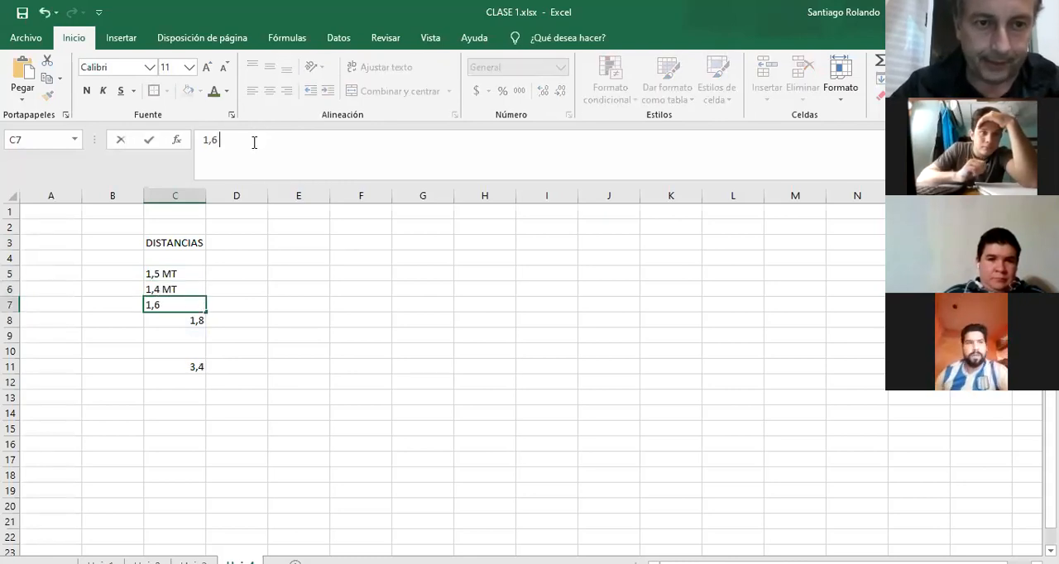
text(MT)
key(Return)
click(254, 142)
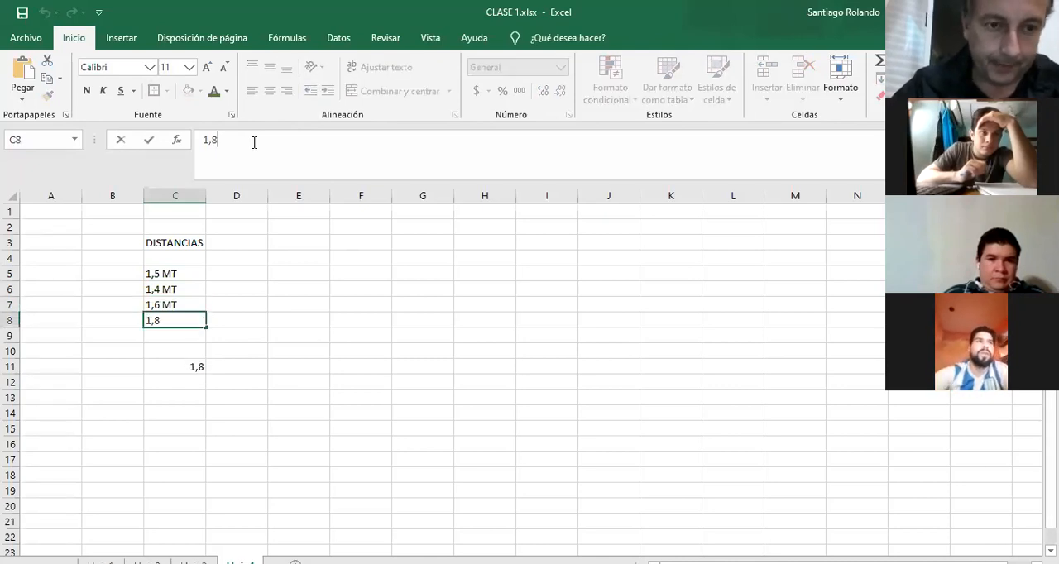
text(MT)
key(Return)
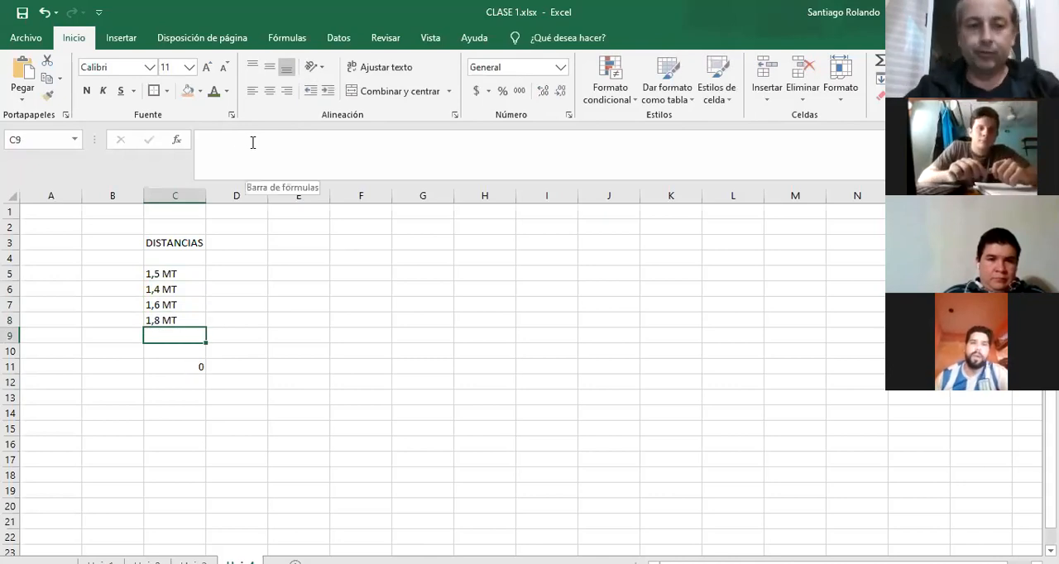
Label cell B11 as SUMA beside the total of the distances.
click(112, 364)
text(SUMA)
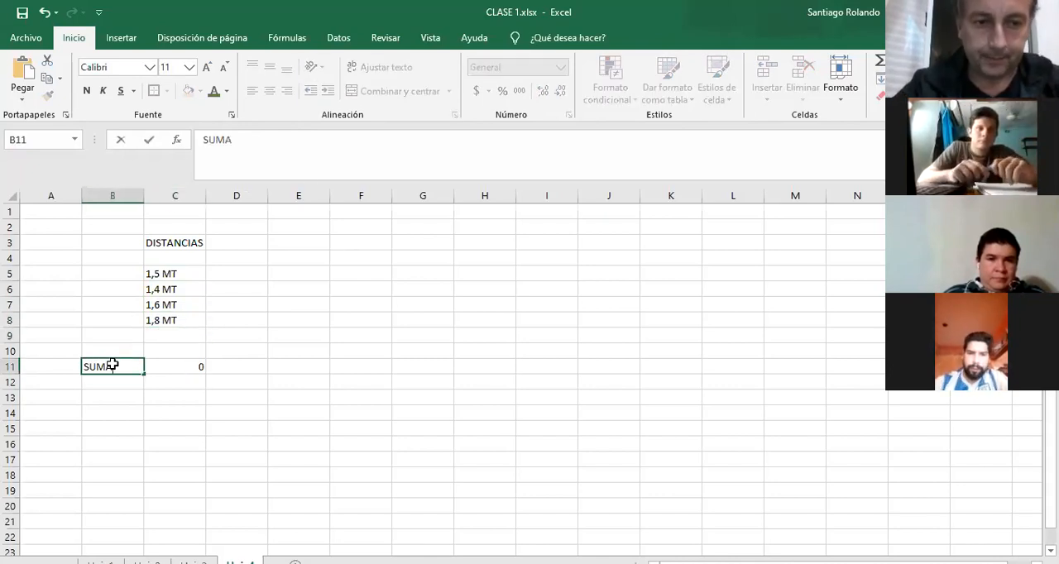
key(Return)
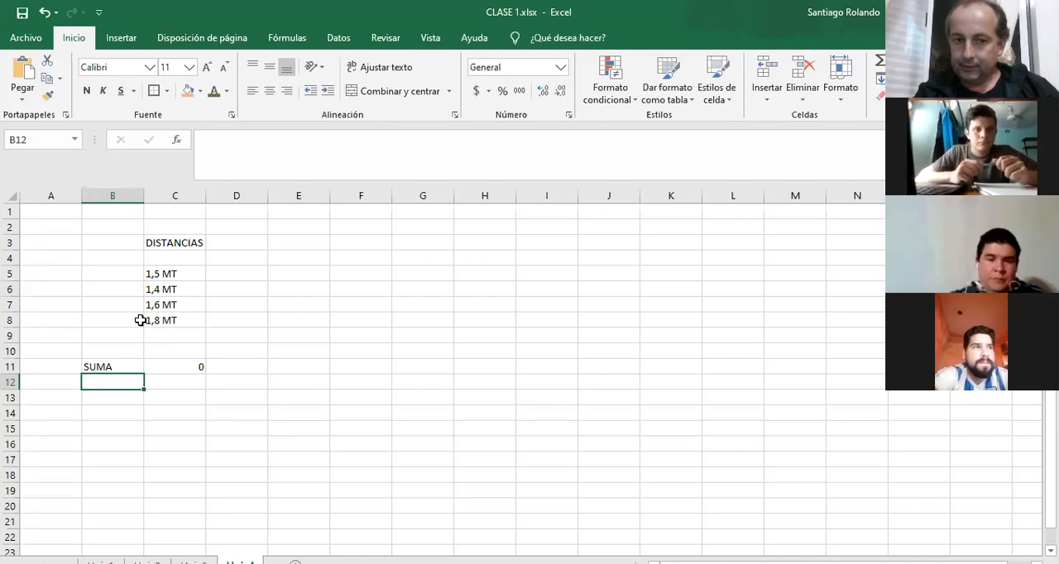
Replace the text entries in C5 to C8 with the plain numbers 1,5, 1,4, 1,6 and 1,8.
click(183, 274)
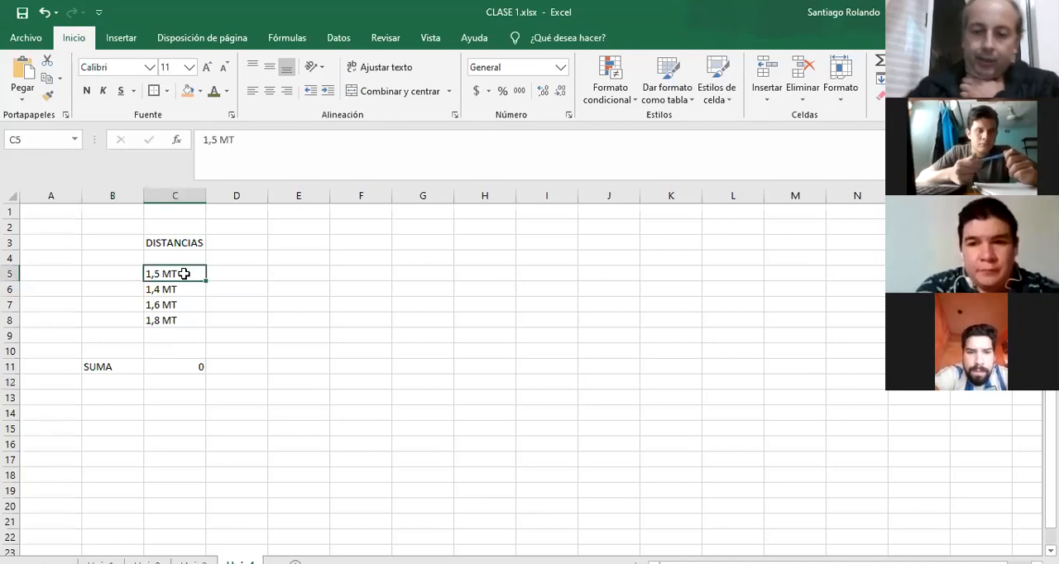
text(1,5)
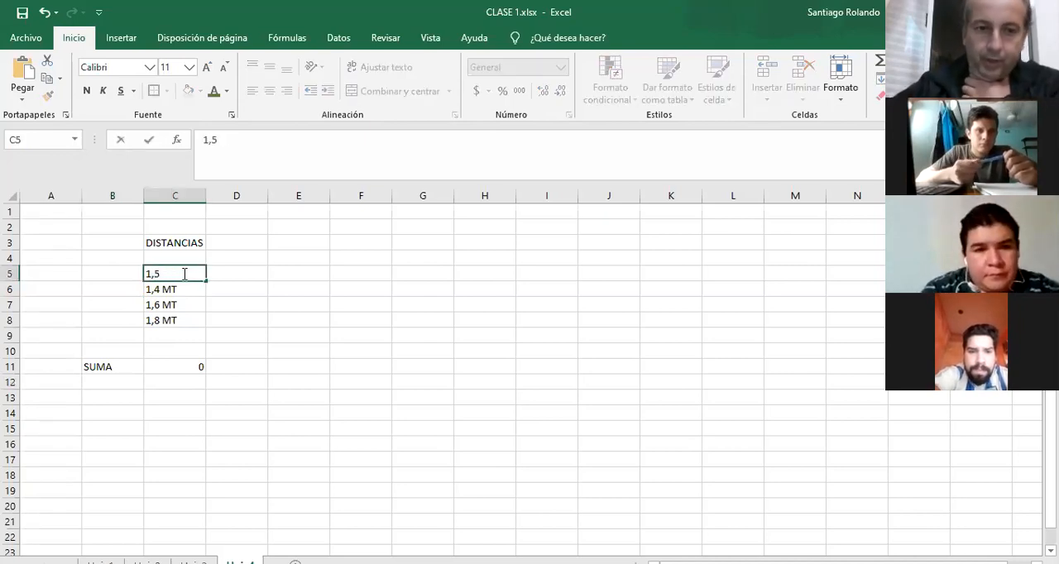
key(Return)
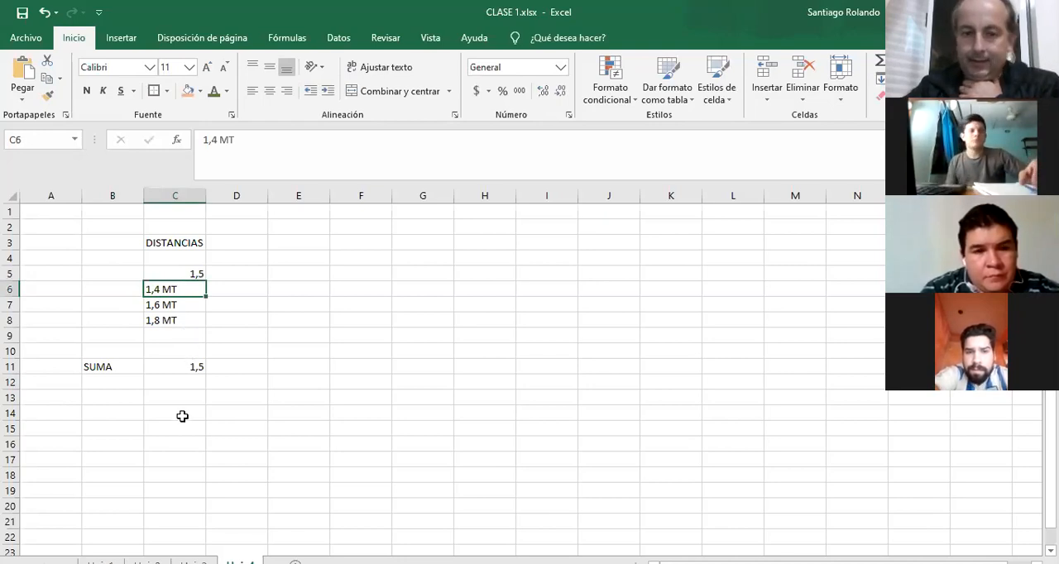
text(1,4)
key(ctrl+Return)
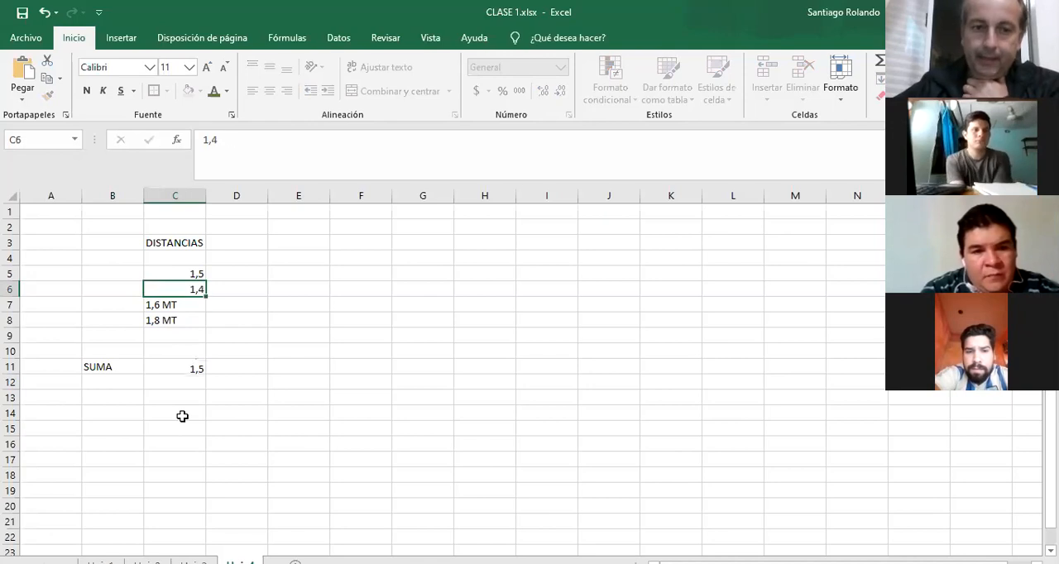
key(Return)
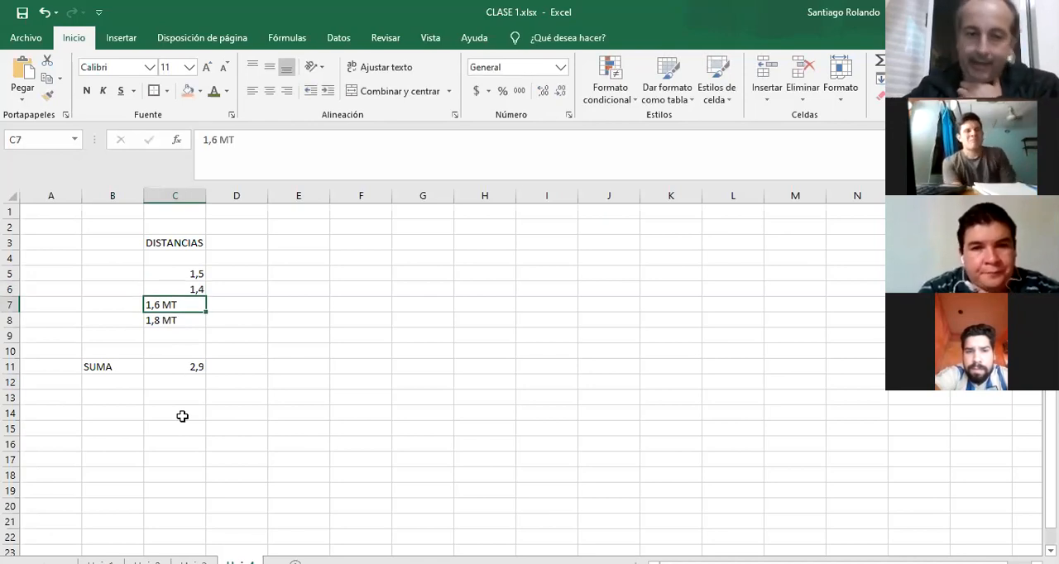
text(1,6)
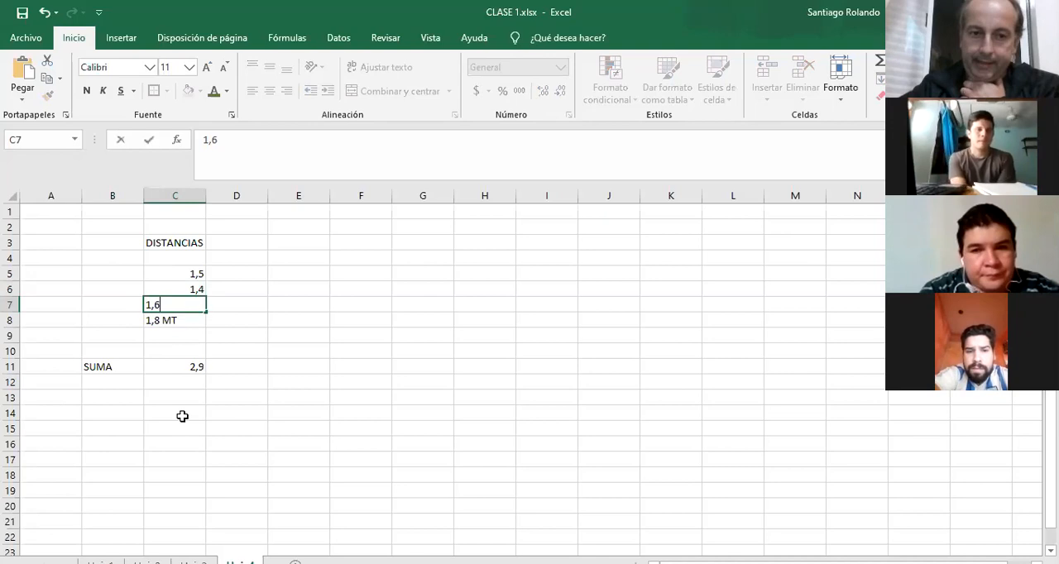
key(Return)
text(1,8)
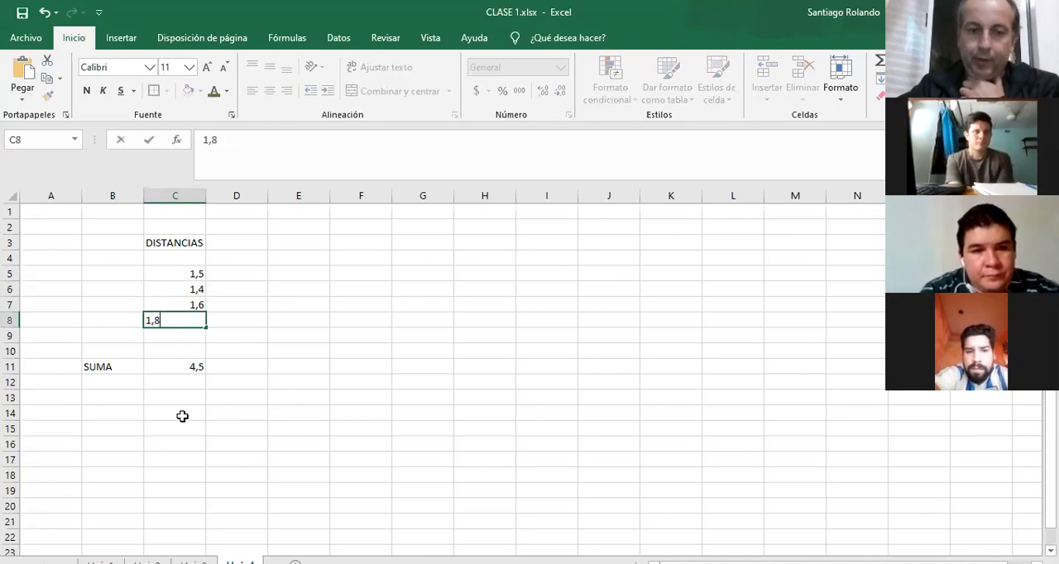
key(Return)
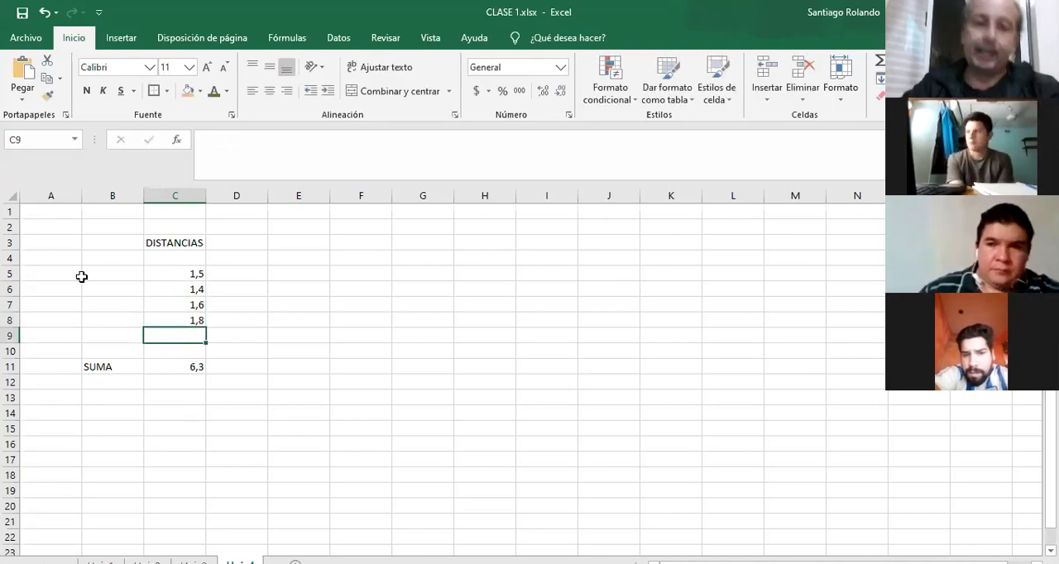
Apply the custom number format 0,00 "MTS" to cells C5:C11.
drag(165, 273, 171, 369)
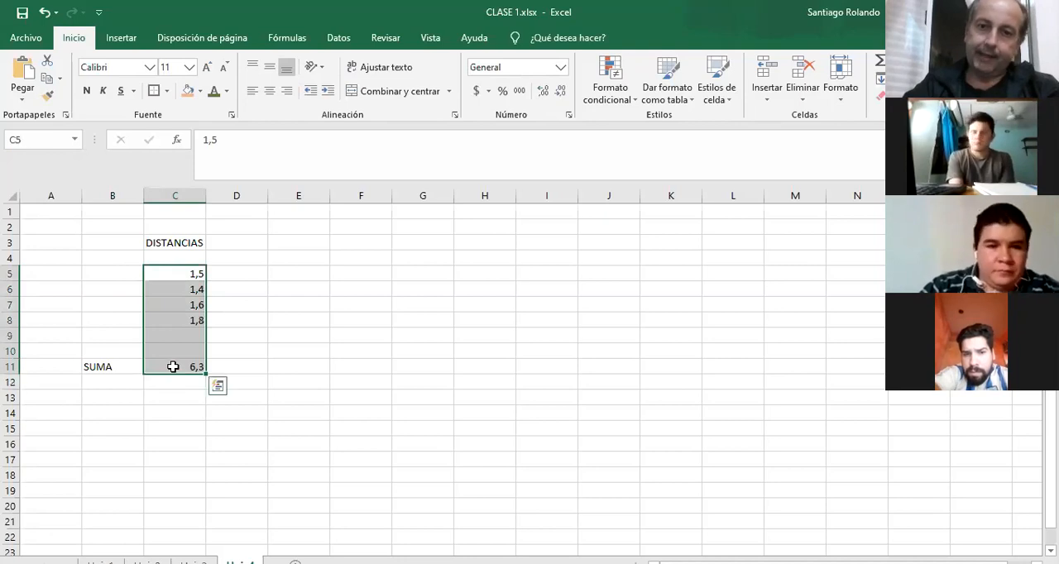
click(567, 116)
click(477, 299)
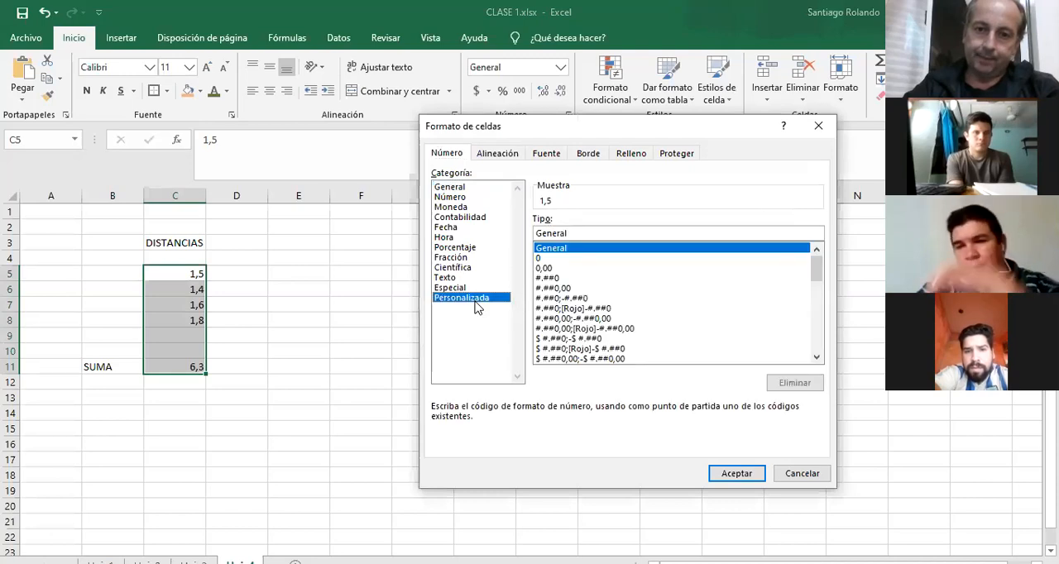
click(546, 268)
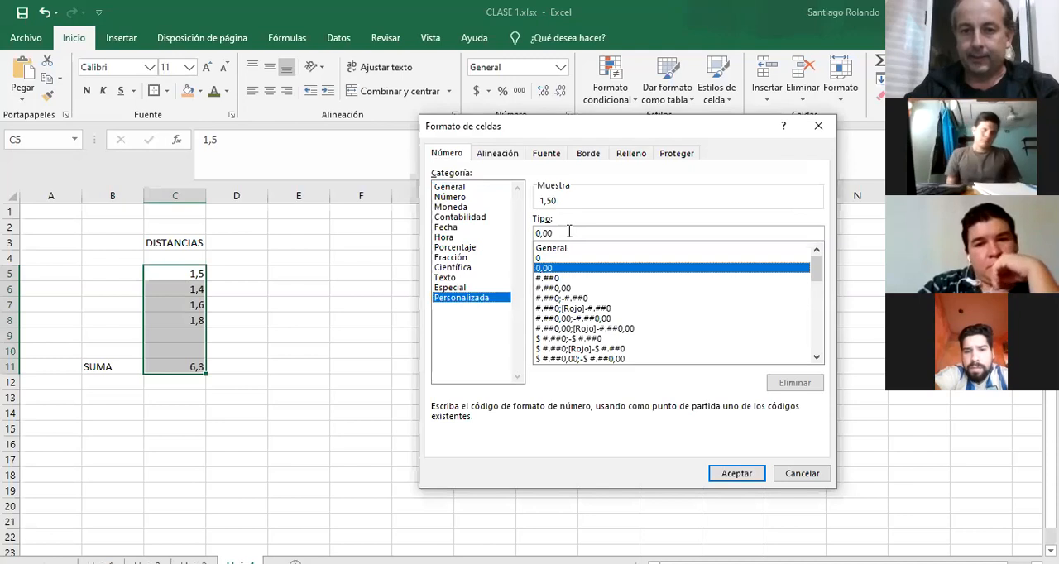
click(569, 233)
text("M)
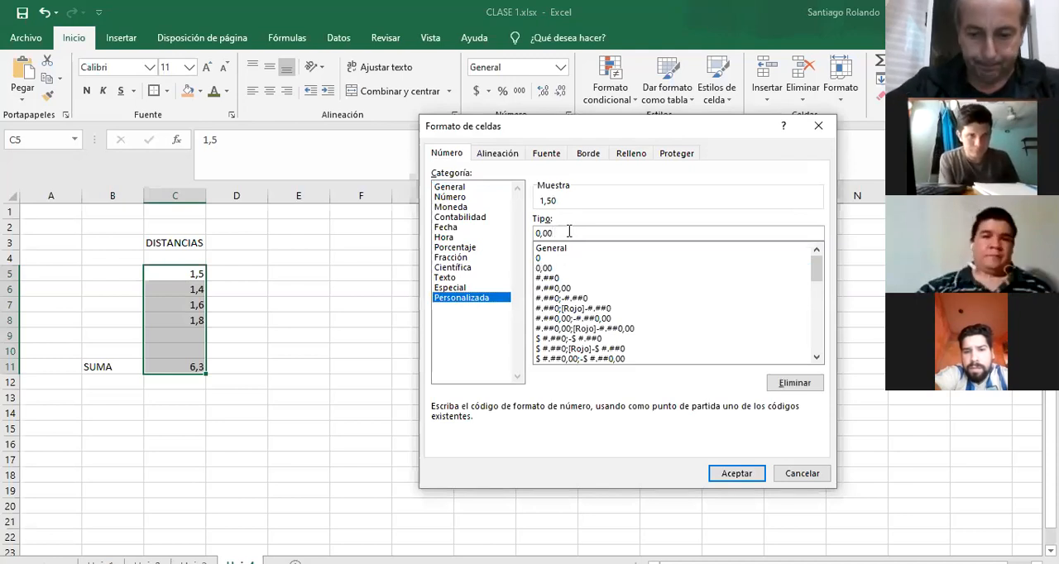
text(TS")
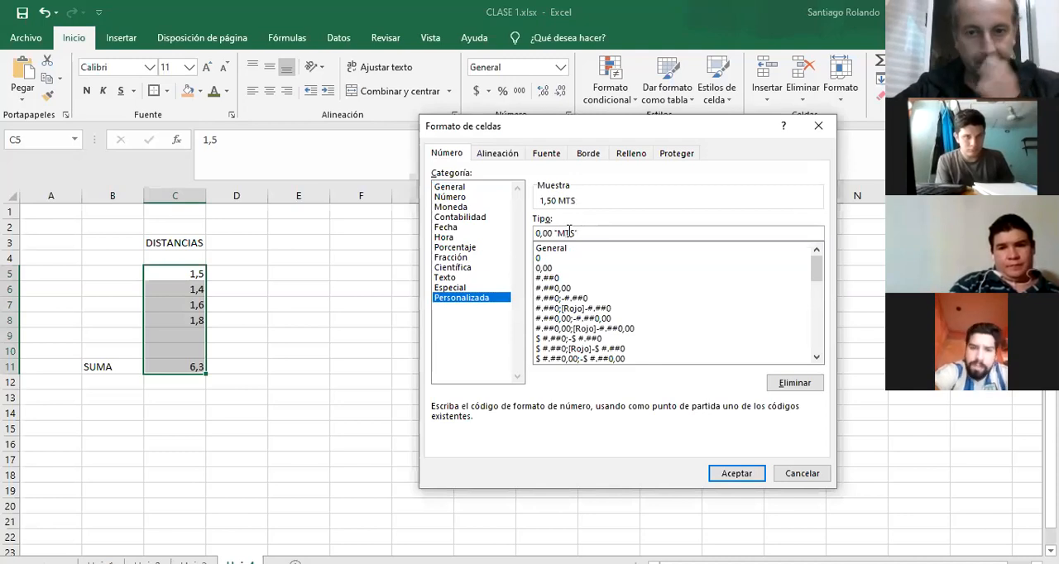
key(Return)
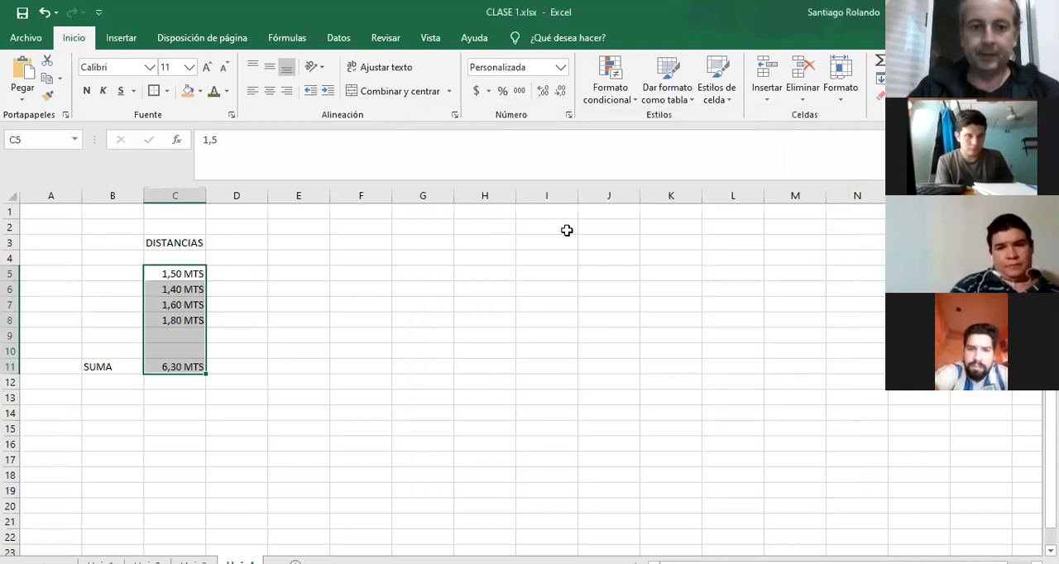
Change the distance in cell C7 to 1,65.
click(178, 304)
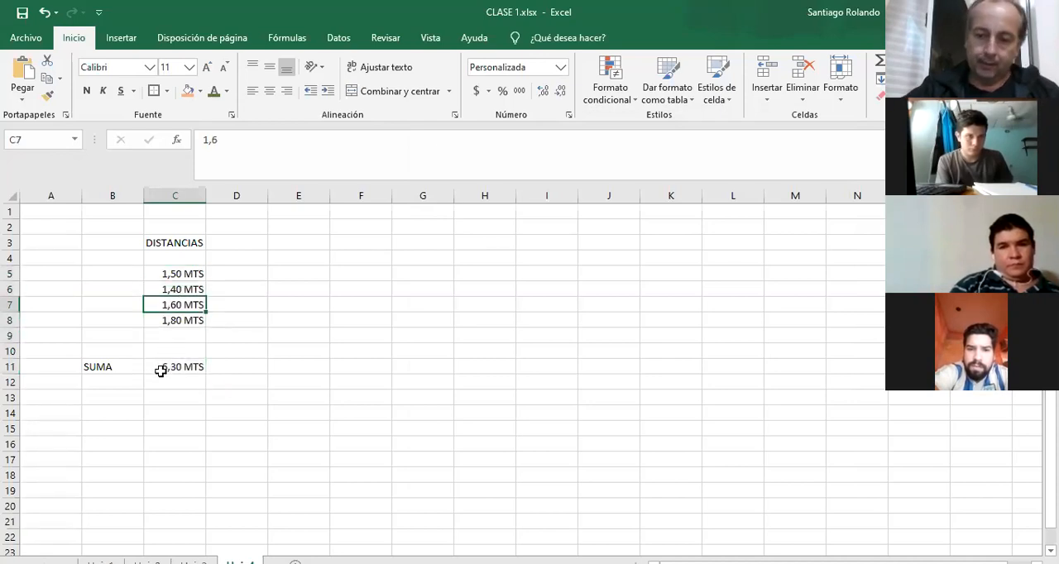
text(1,65)
key(Return)
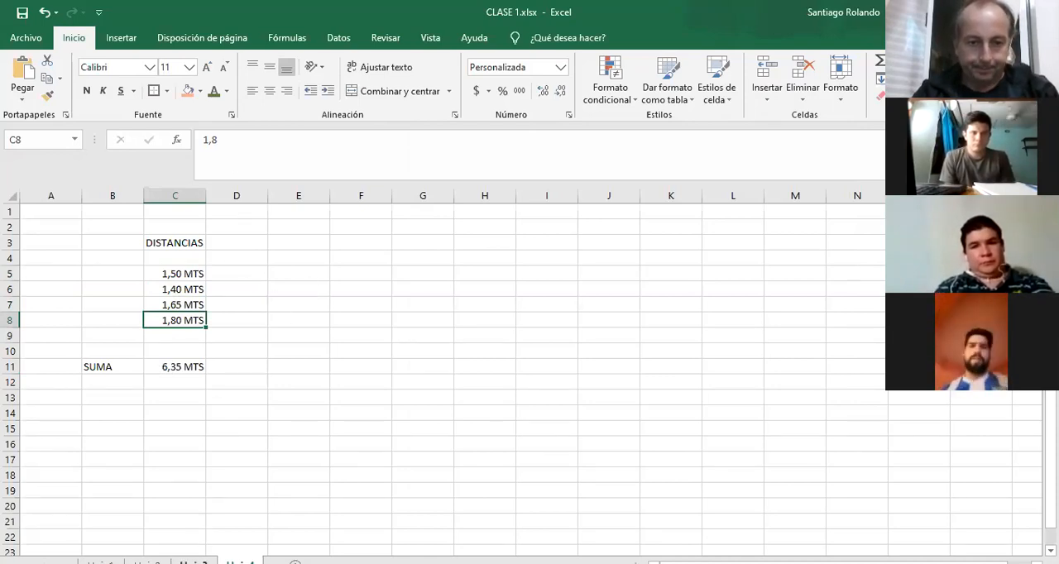
Apply the accounting format with the $ symbol to the subtotals and total in E6:E20 on the product table sheet.
click(193, 562)
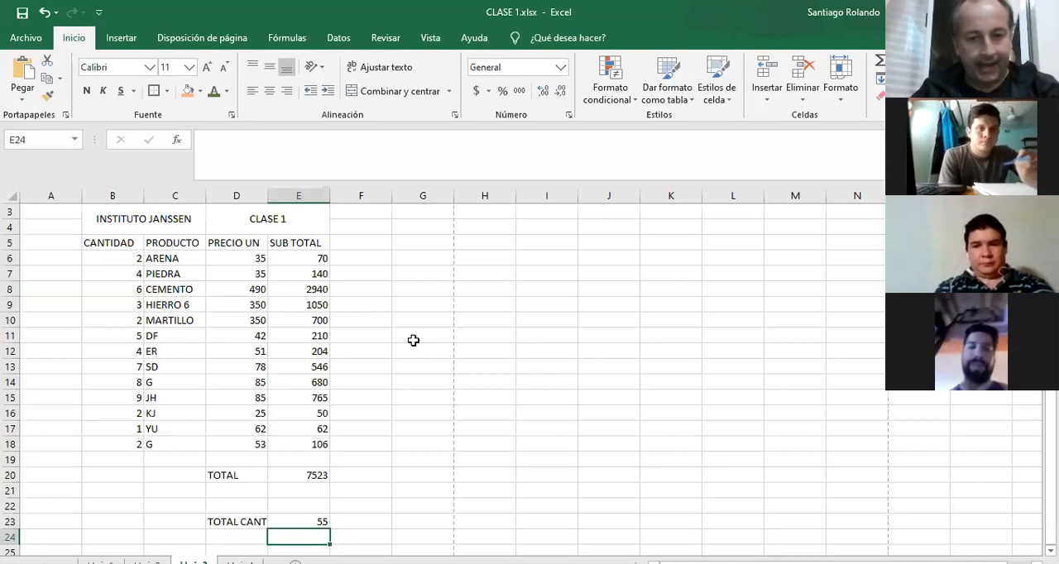
click(306, 258)
mouse_move(306, 257)
mouse_down()
mouse_move(259, 256)
mouse_move(257, 350)
mouse_move(297, 472)
mouse_move(301, 257)
mouse_up()
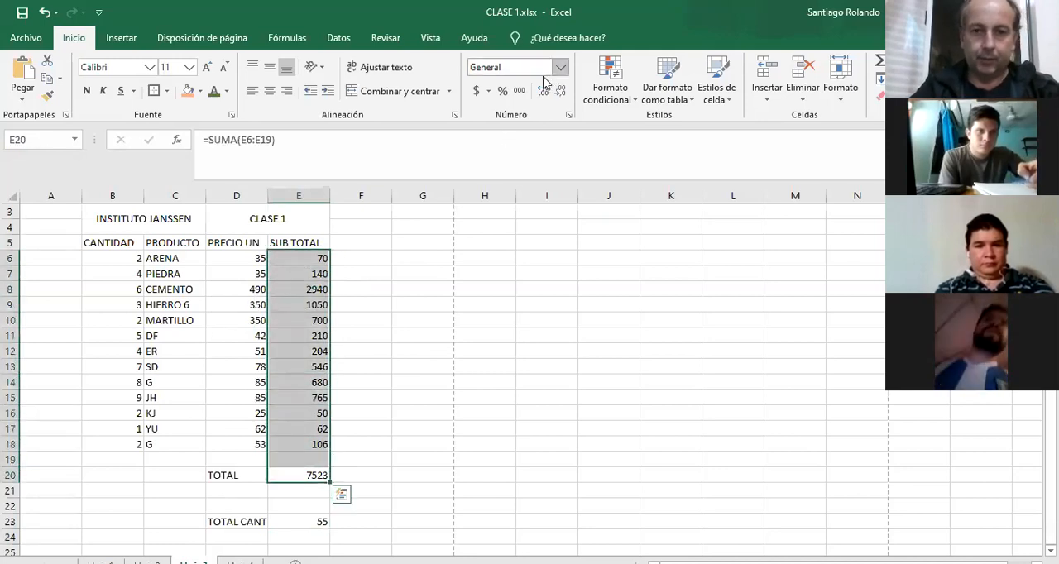
click(476, 91)
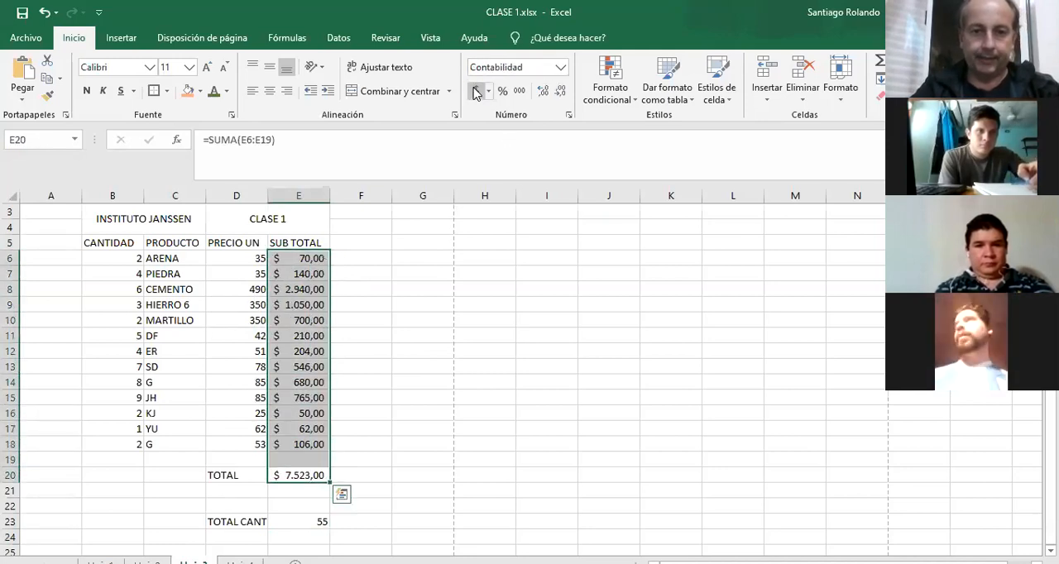
Apply the accounting format with the $ symbol to the unit prices in D6:D18 and center the quantities in B6:B18.
click(245, 258)
drag(245, 294, 246, 442)
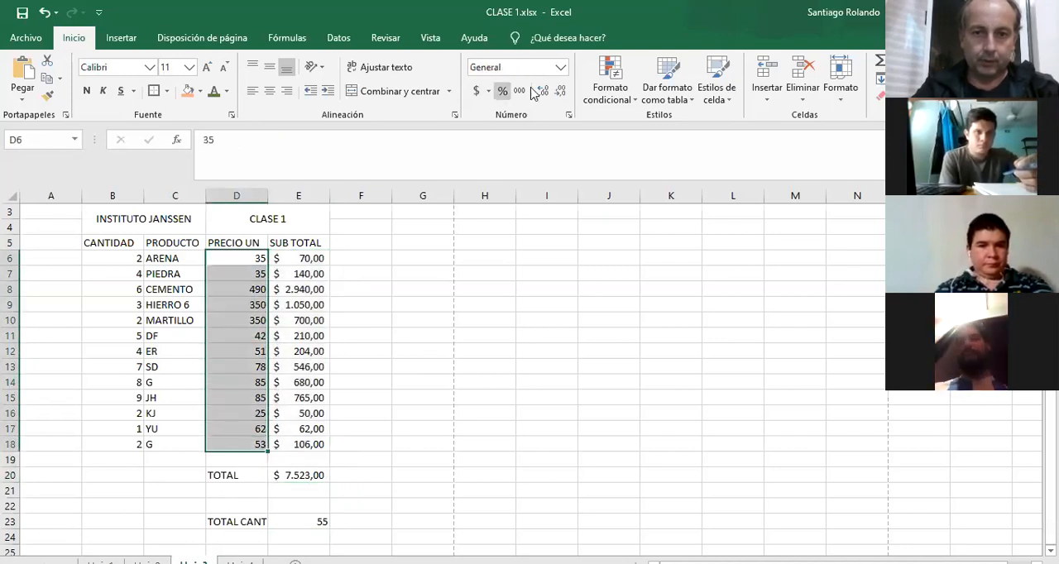
click(477, 92)
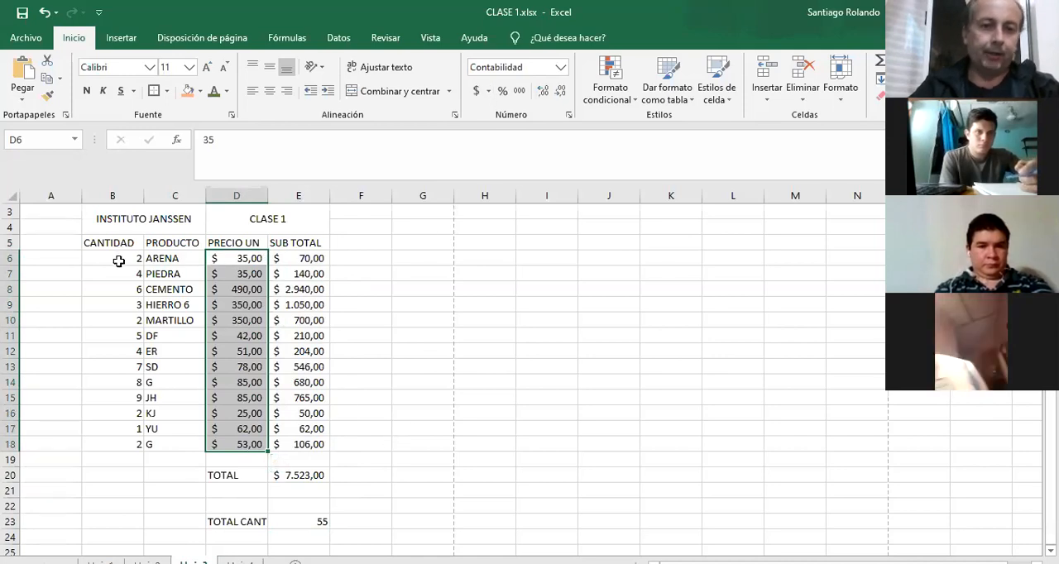
drag(124, 253, 124, 447)
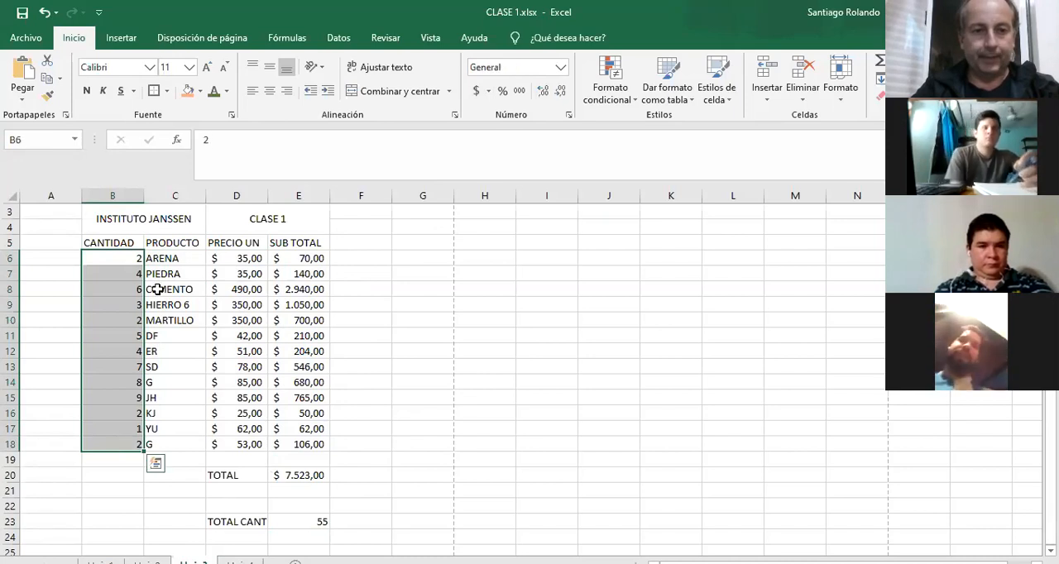
click(270, 91)
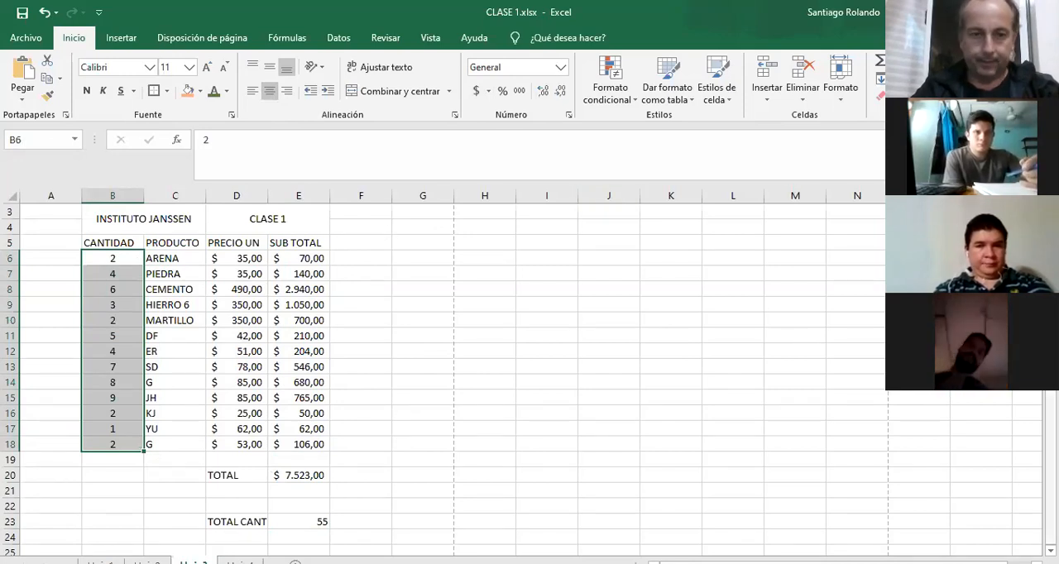
Apply all borders to the product table in B2:E18.
scroll(530, 372, up, 1)
drag(201, 234, 233, 497)
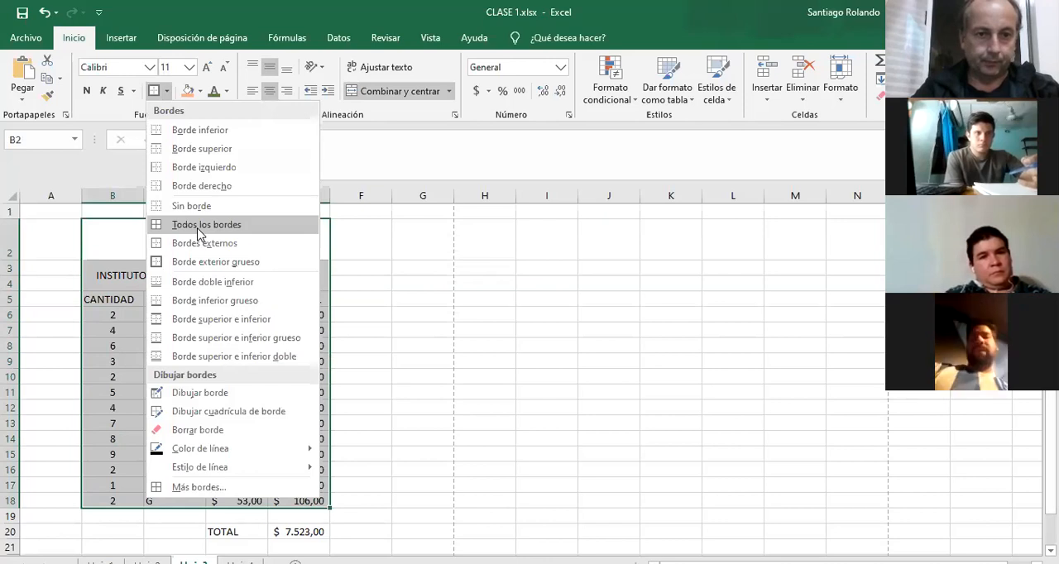
click(198, 233)
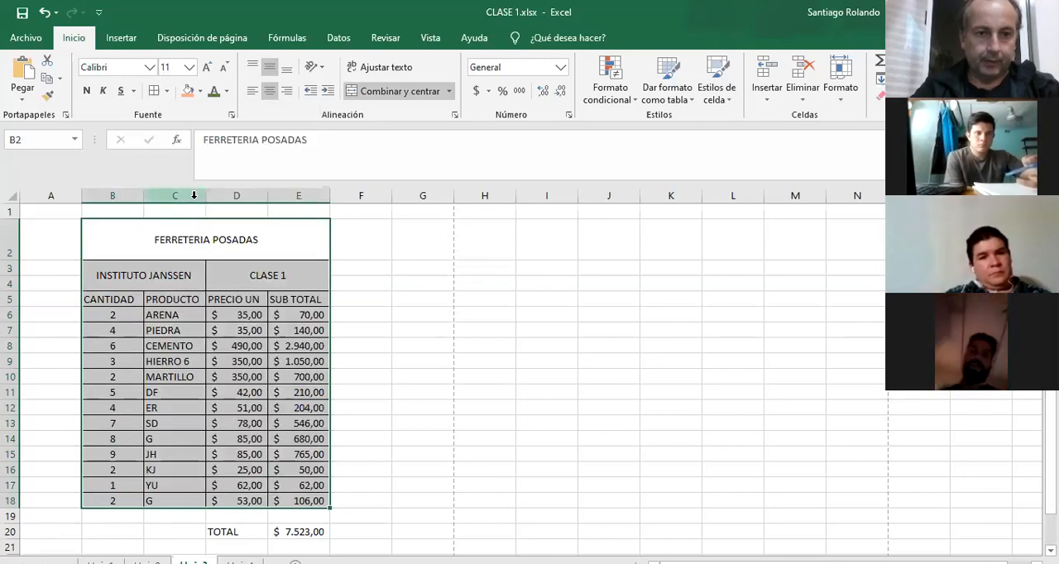
Add a thick outside border around the heading block B2:E4.
click(195, 240)
drag(162, 232, 264, 275)
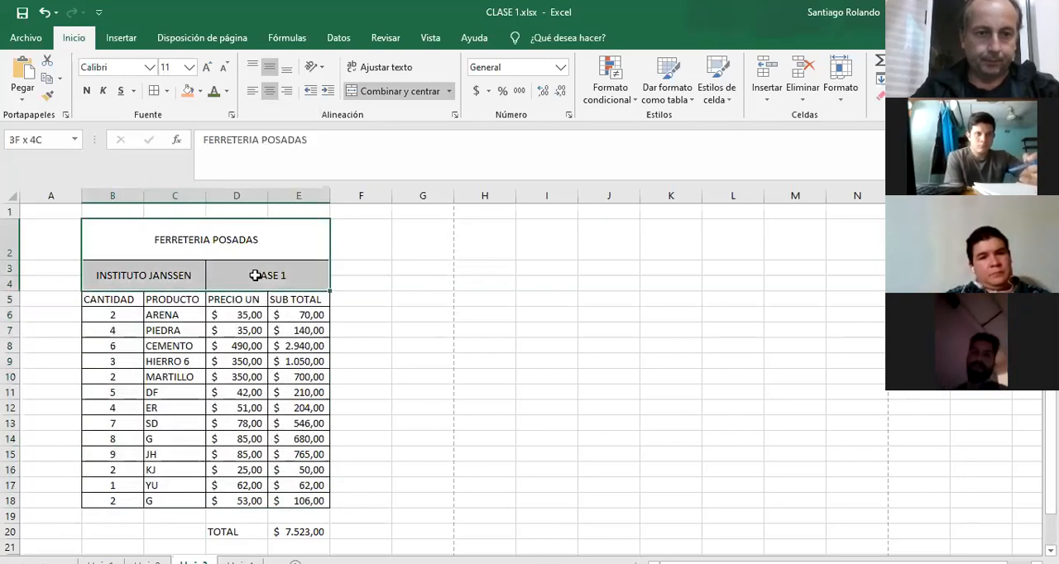
click(168, 91)
click(240, 262)
click(399, 301)
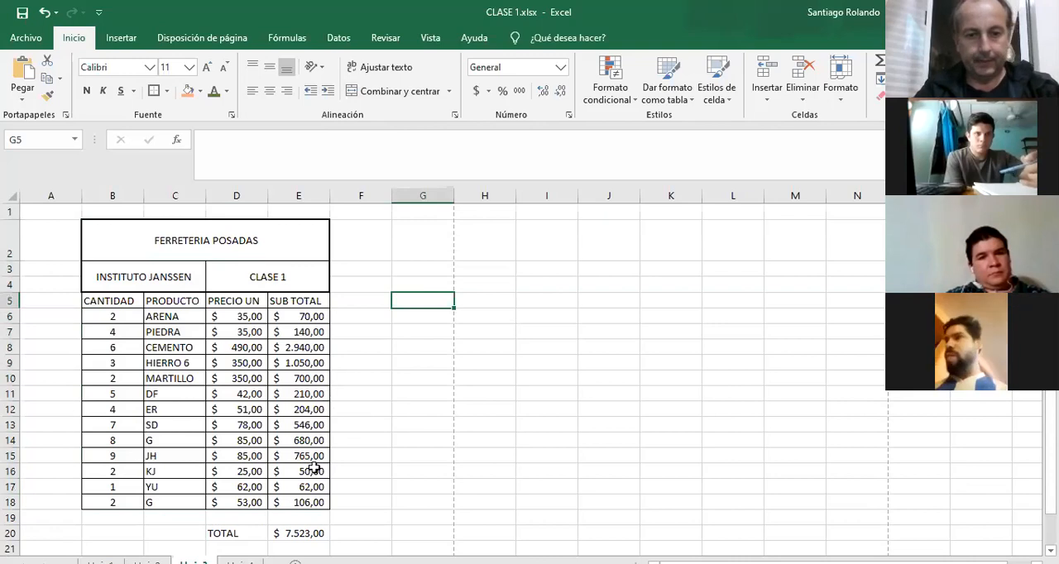
Add thick outside borders around the TOTAL row in D20:E20 and the TOTAL CANT row in D23:E23.
drag(247, 530, 276, 534)
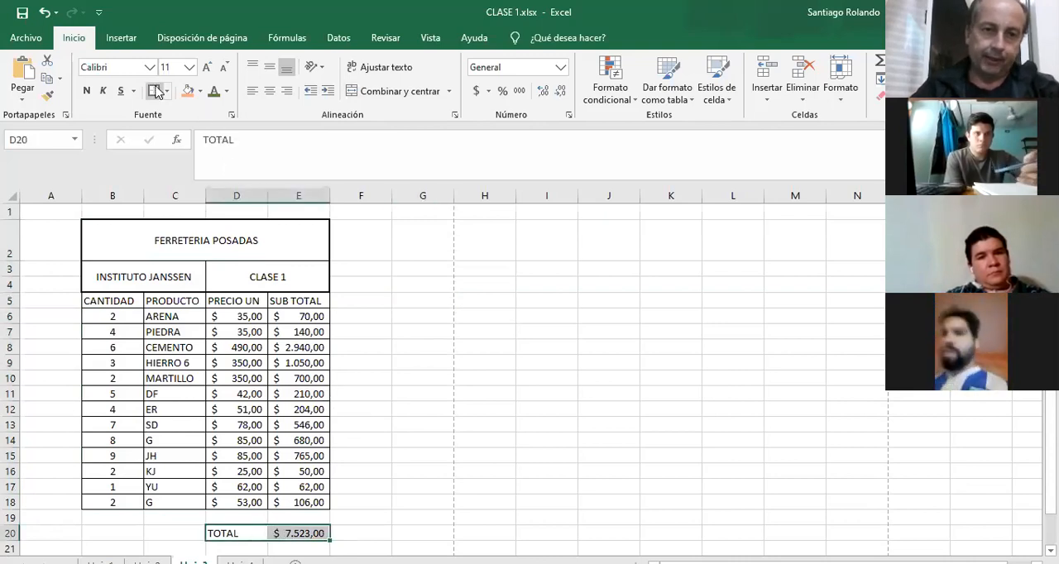
click(418, 411)
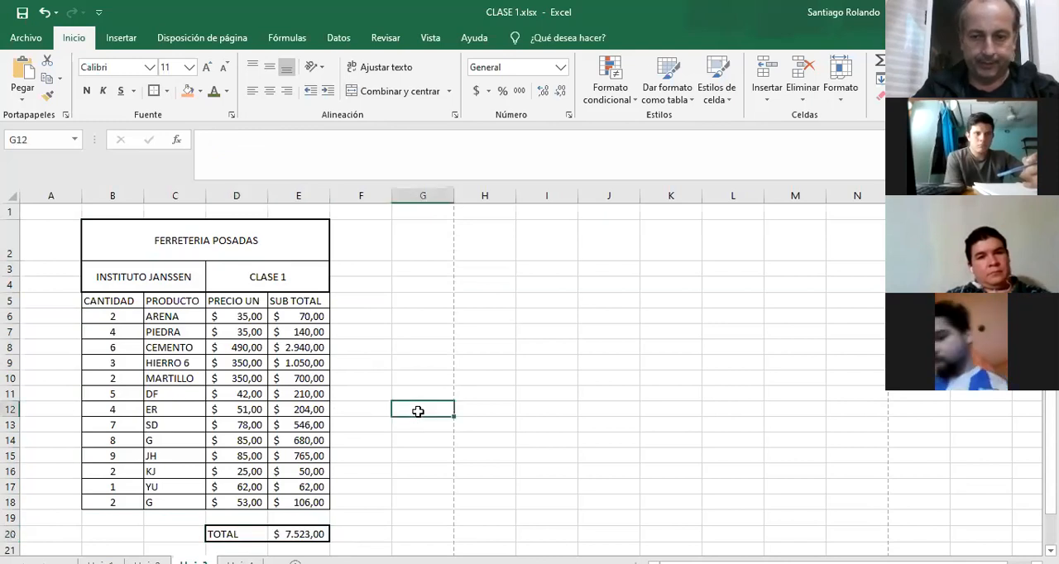
key(Down)
key(Down)
key(Down)
key(Down)
key(Down)
key(Down)
key(Down)
key(Down)
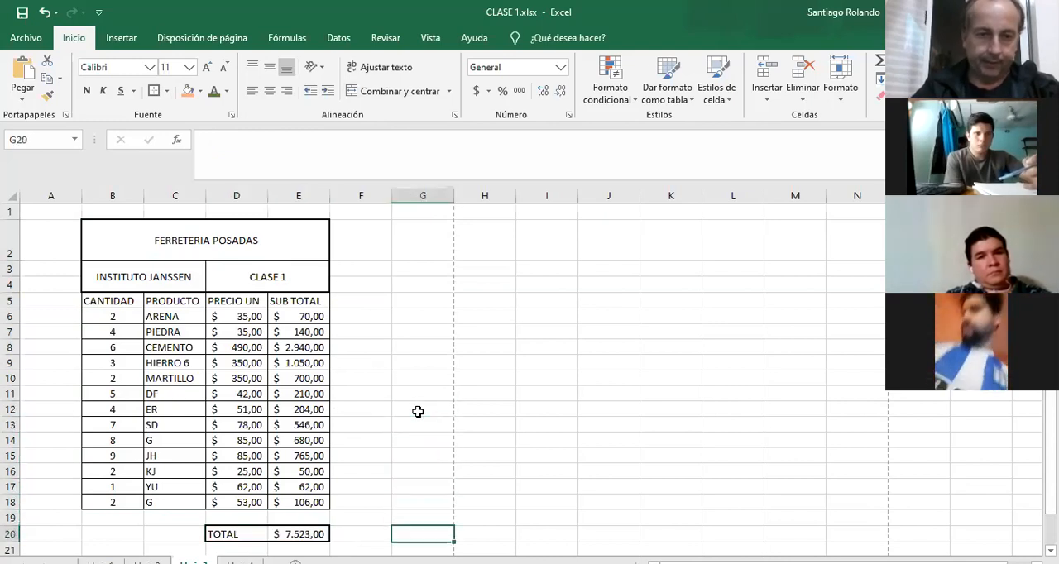
key(Down)
key(Down)
key(Down)
drag(227, 525, 279, 534)
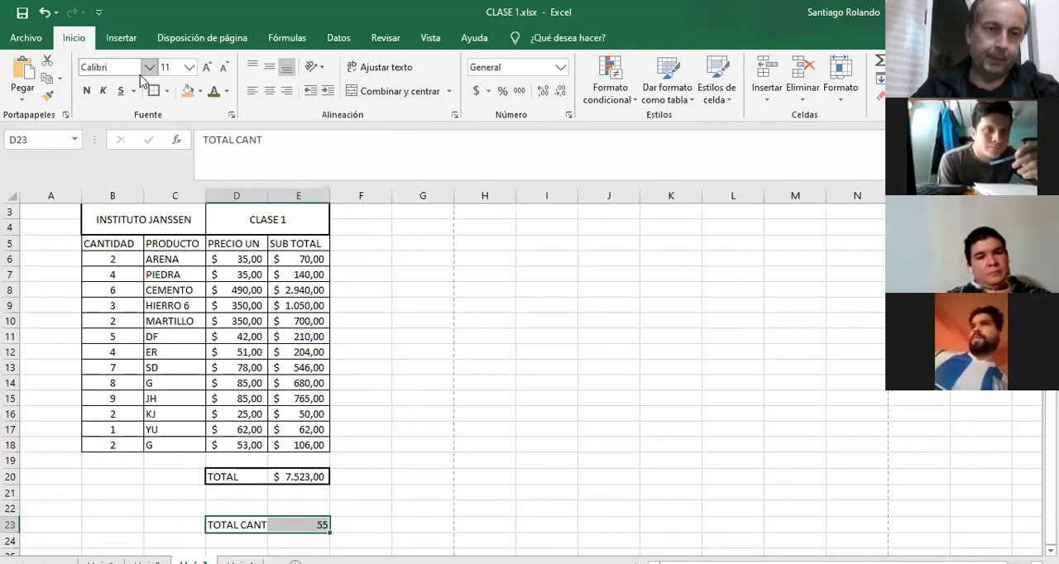
click(434, 334)
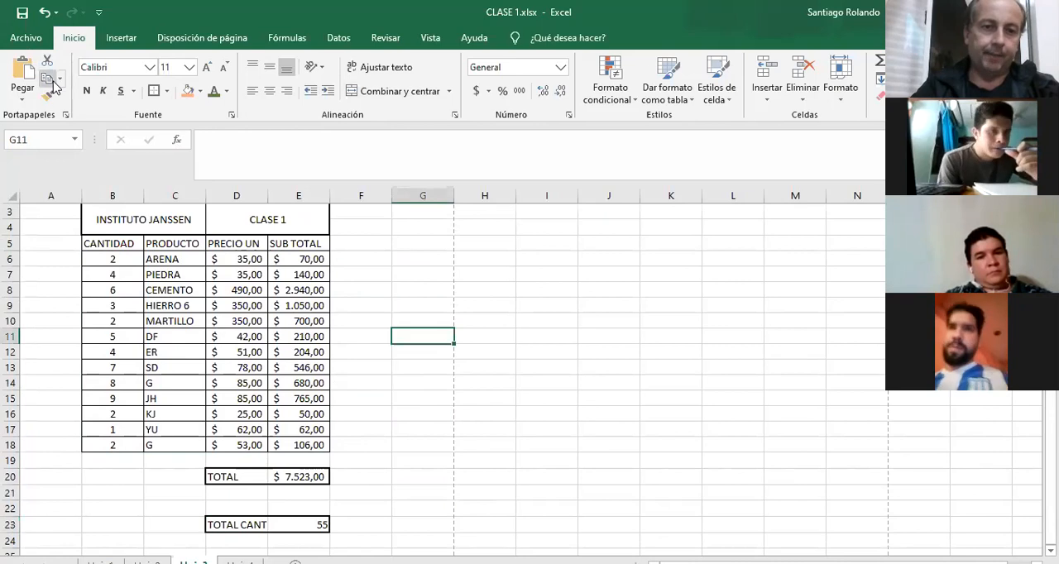
Check how the product table sheet looks in the print preview and return to the worksheet.
click(25, 41)
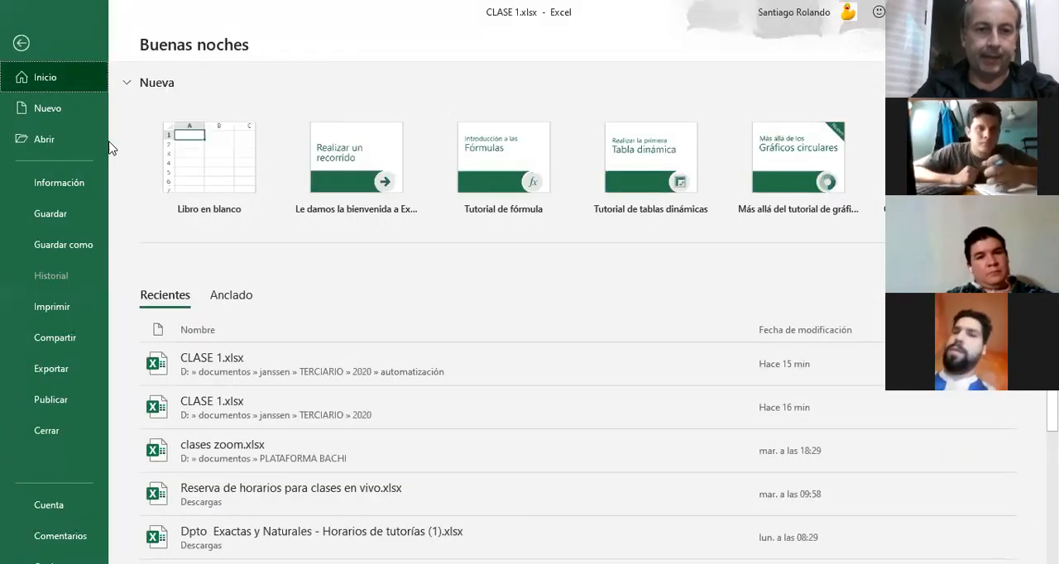
click(71, 300)
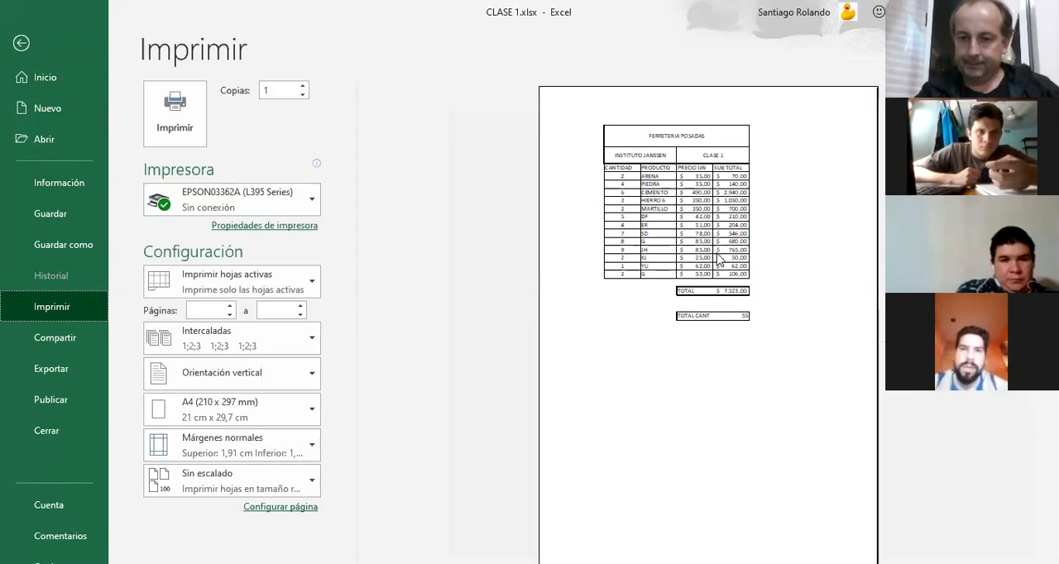
click(22, 44)
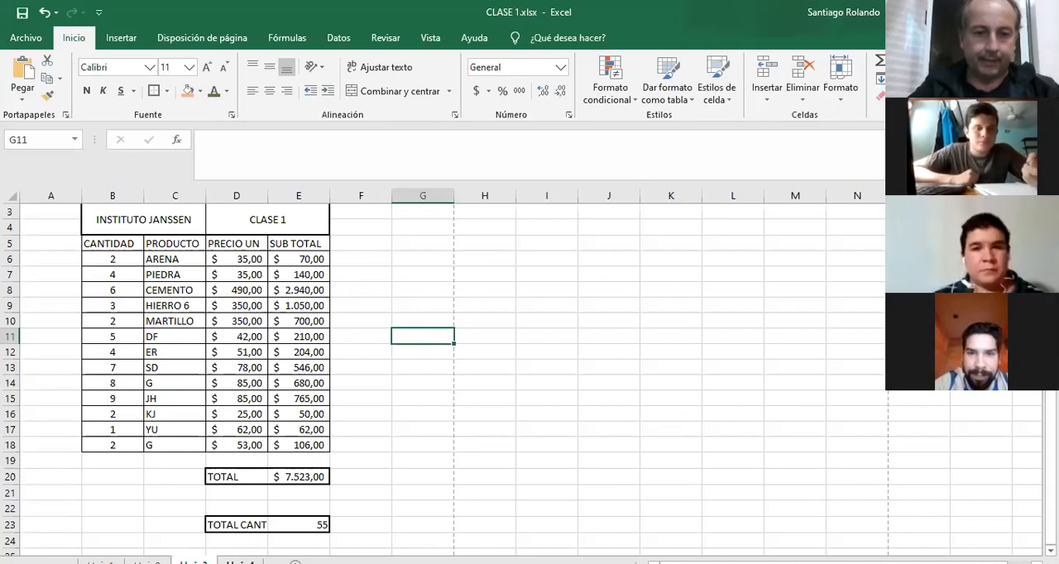
Add a new blank worksheet after the distances sheet.
key(ctrl+Page_Down)
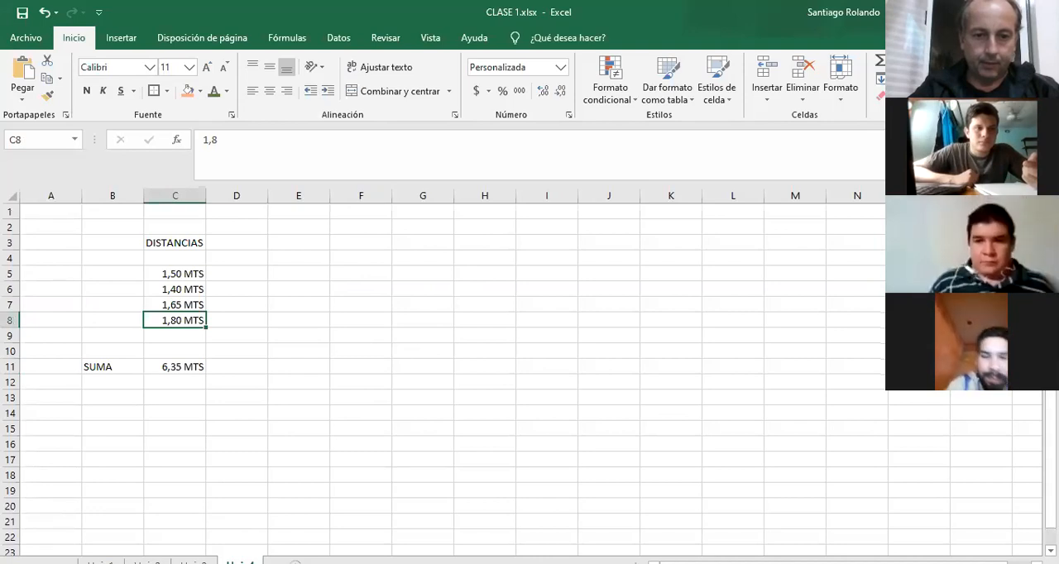
key(ctrl+Page_Down)
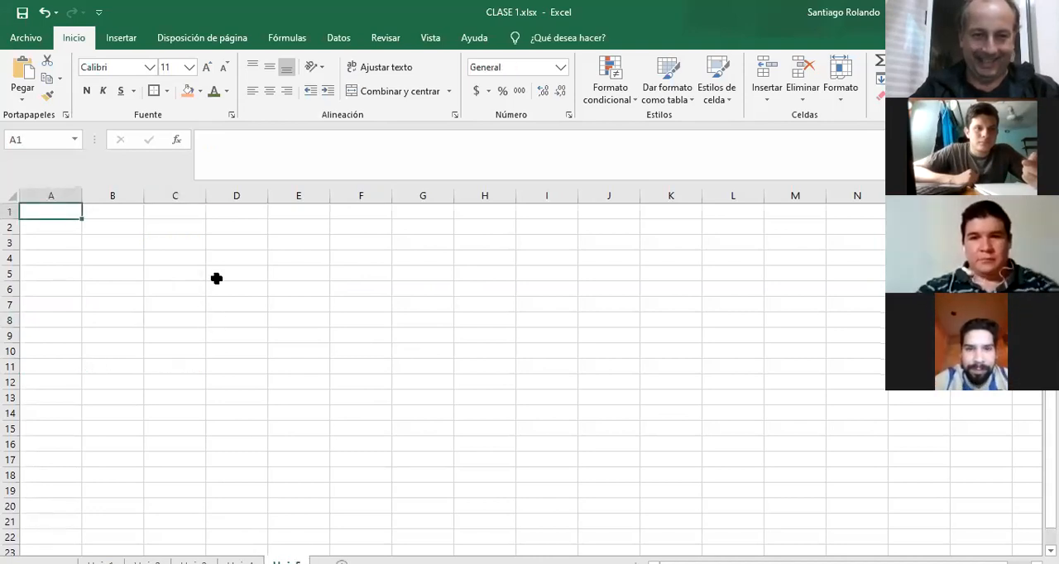
click(196, 241)
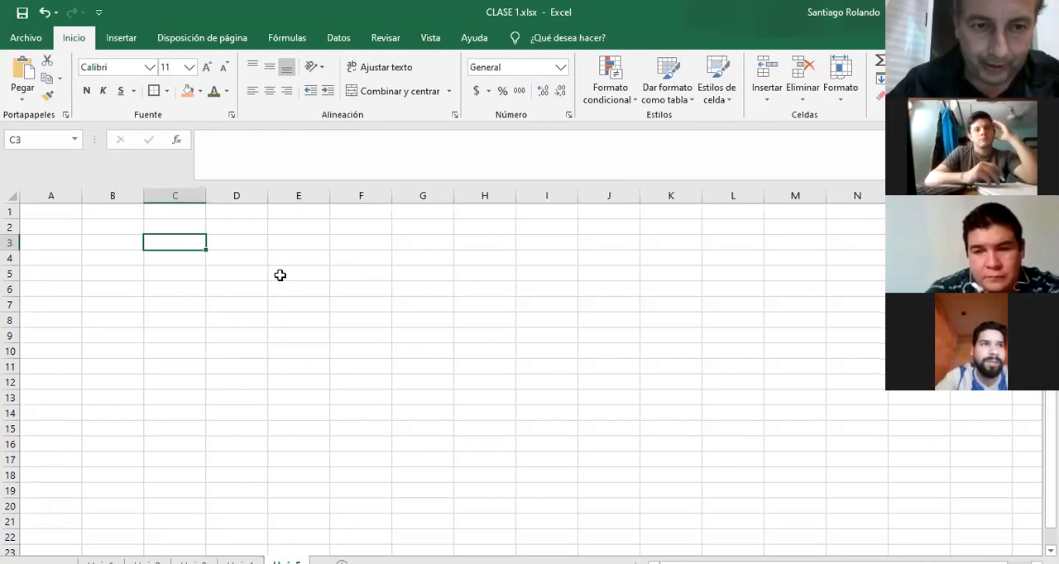
Enter the numbers 8, 9, 10, 89 and 10 in cells D3 to D7 of the new sheet.
click(248, 243)
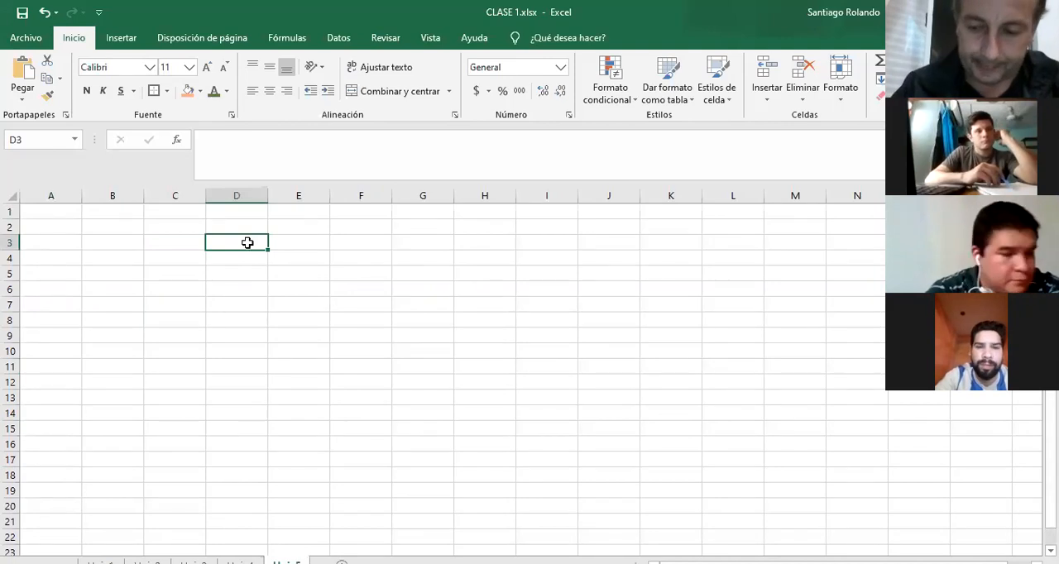
text(8)
key(Return)
text(9)
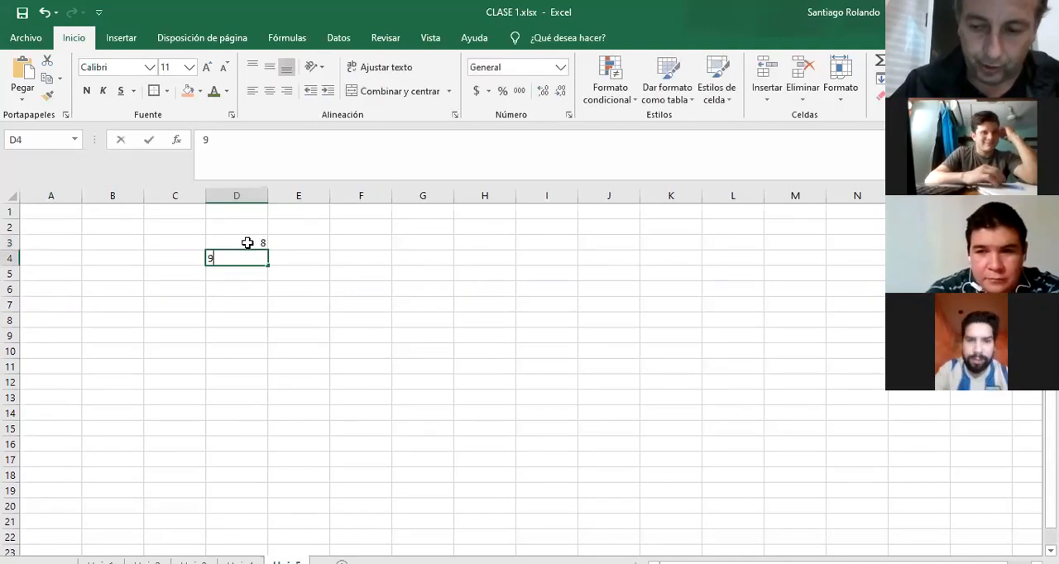
key(Return)
text(10)
key(Return)
text(89)
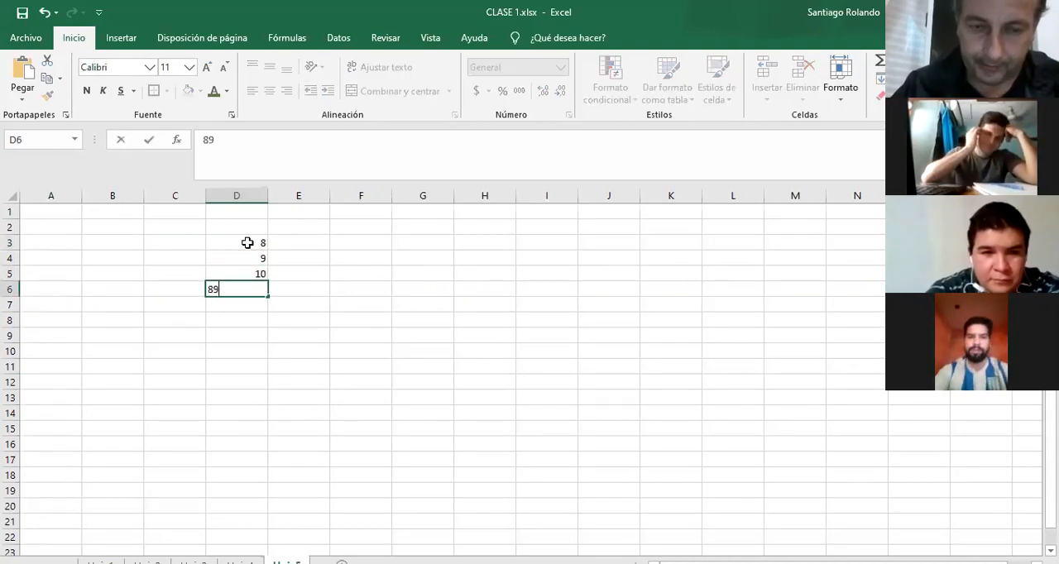
key(Return)
text(10)
Change the number in cell D6 to 8.
key(Up)
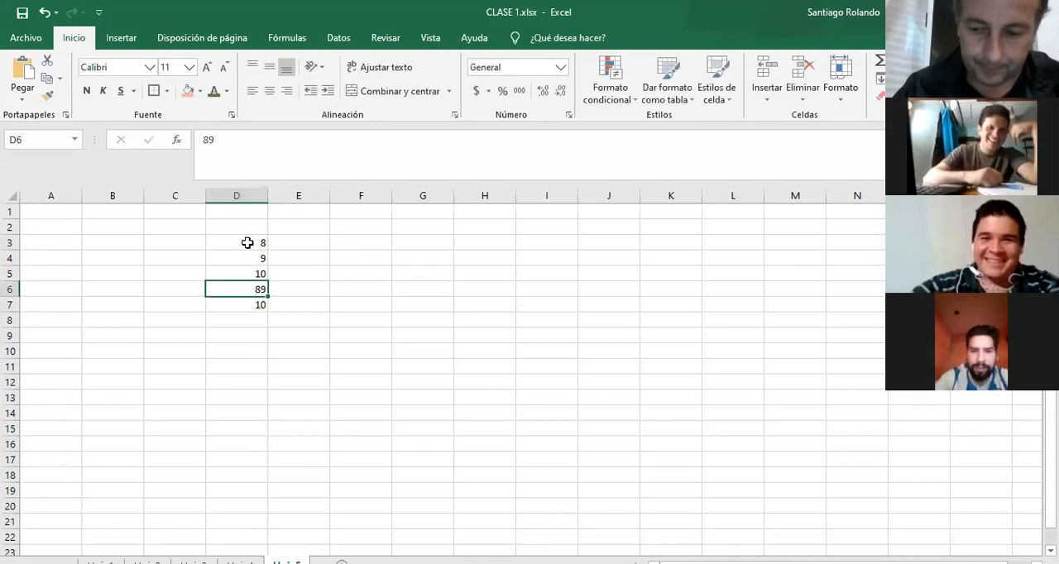
text(8)
key(Return)
key(Return)
Extend the number list with 9, 8, 1 and 9 in cells D8 to D11.
text(9)
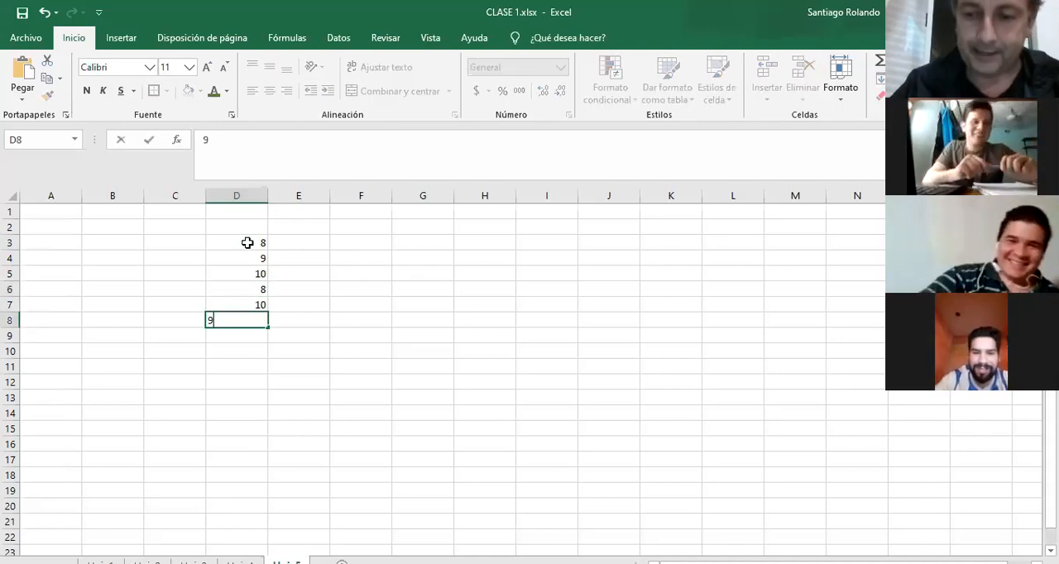
key(Return)
text(8)
key(Return)
text(1)
key(Return)
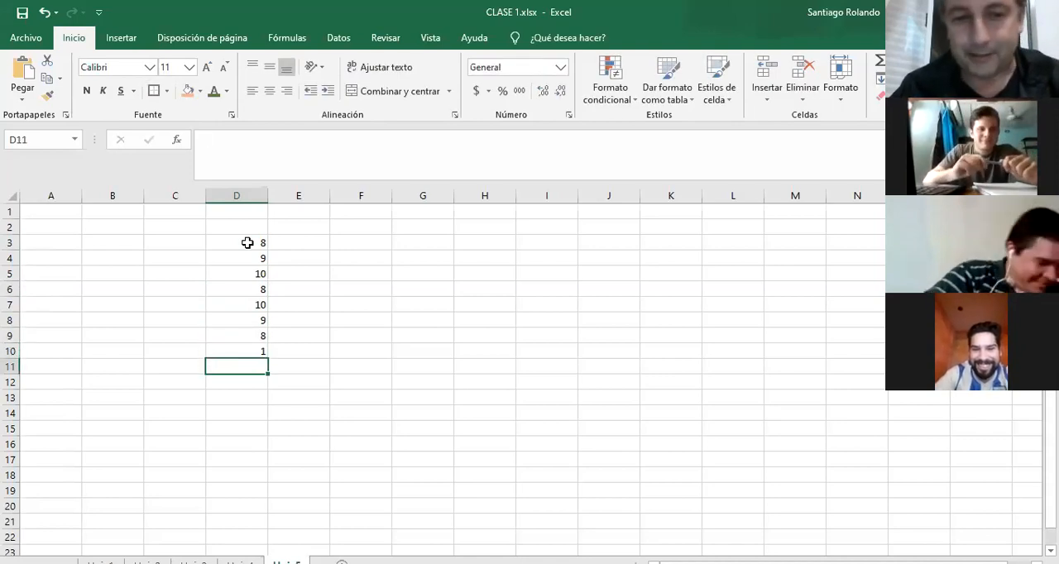
text(9)
key(Return)
key(Return)
key(Return)
key(Return)
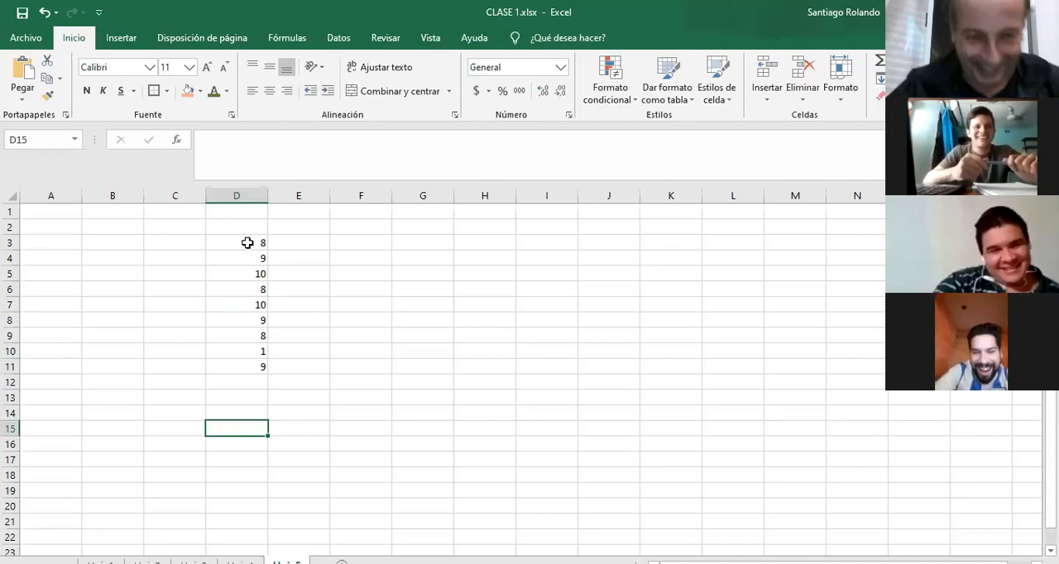
Go through the list of numbers in D3:D11 cell by cell, down to the empty cell D14.
click(183, 396)
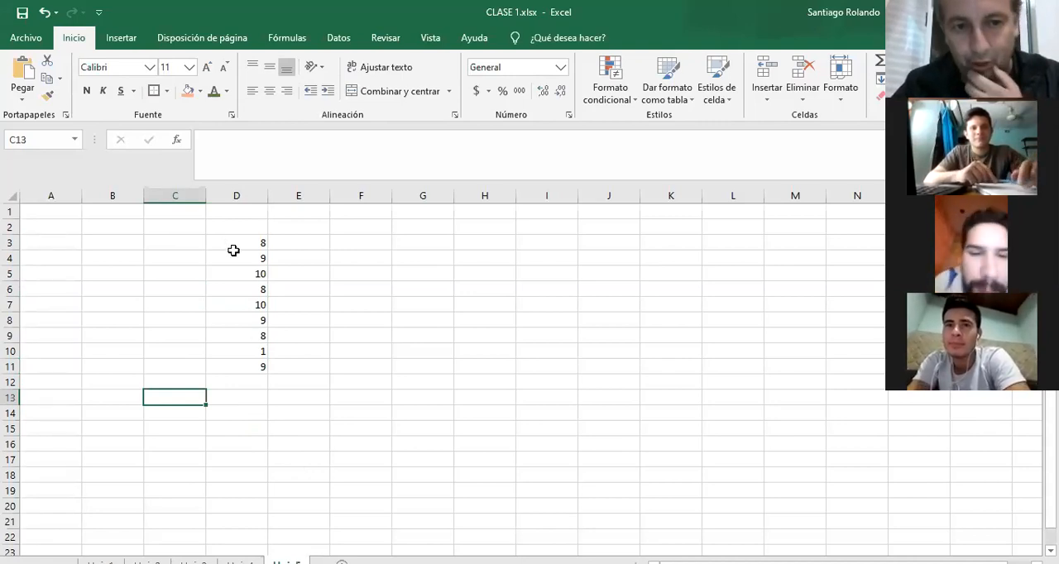
click(173, 257)
click(243, 248)
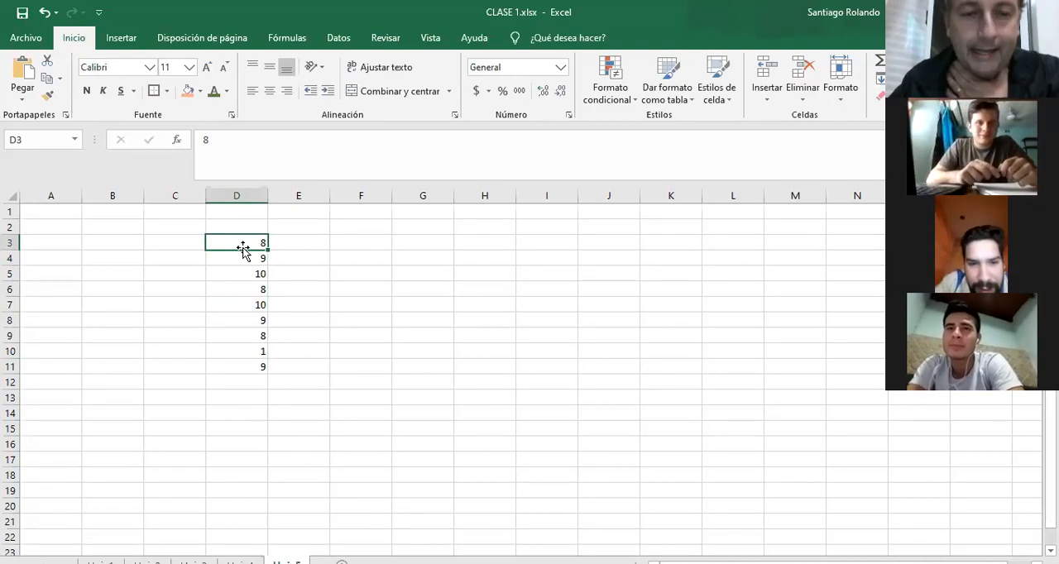
key(Down)
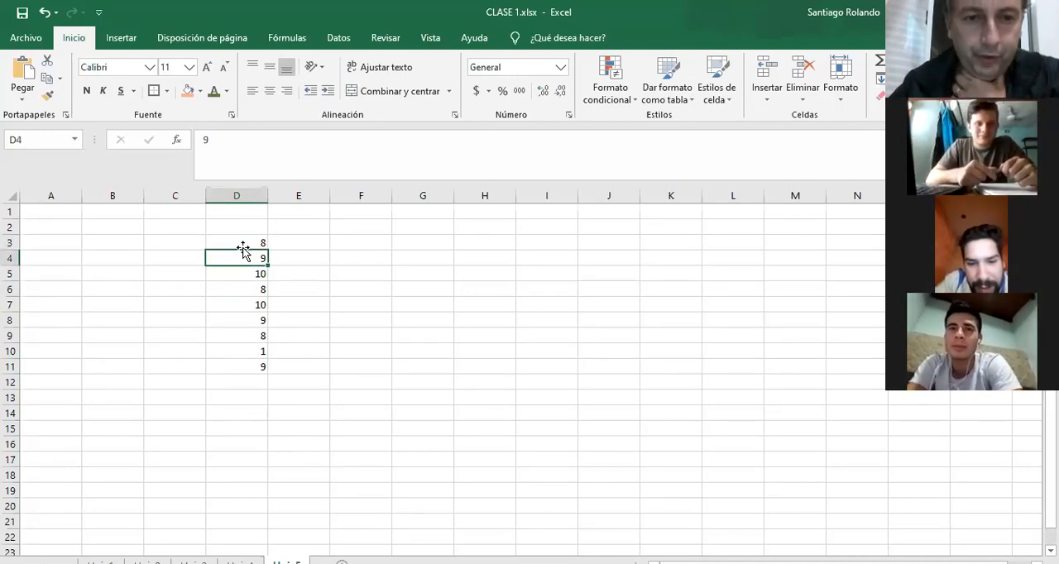
key(Down)
key(Down)
key(Down)
key(Down)
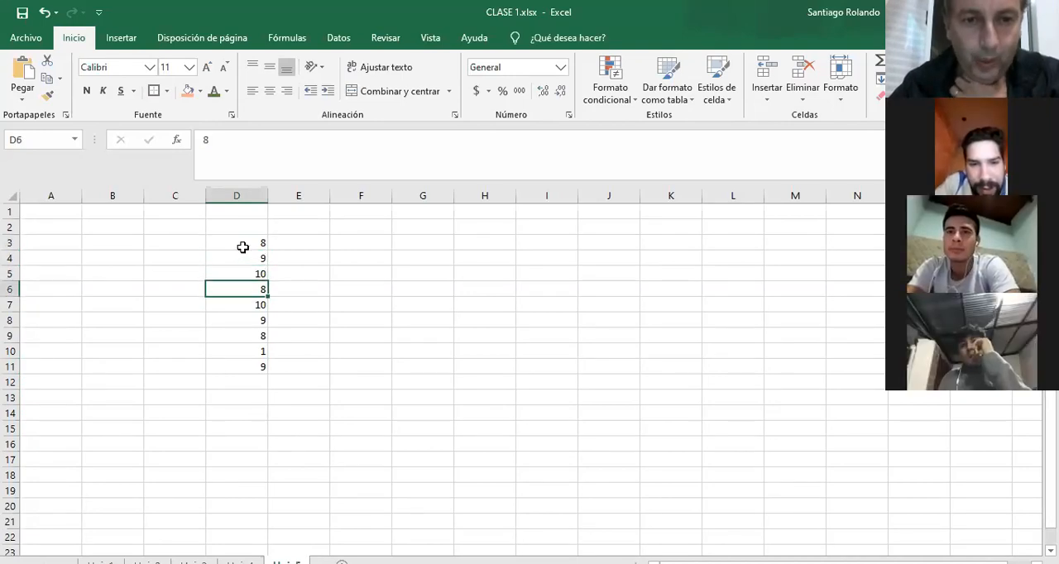
key(Down)
key(Down)
key(Down)
key(Down)
key(Down)
key(Down)
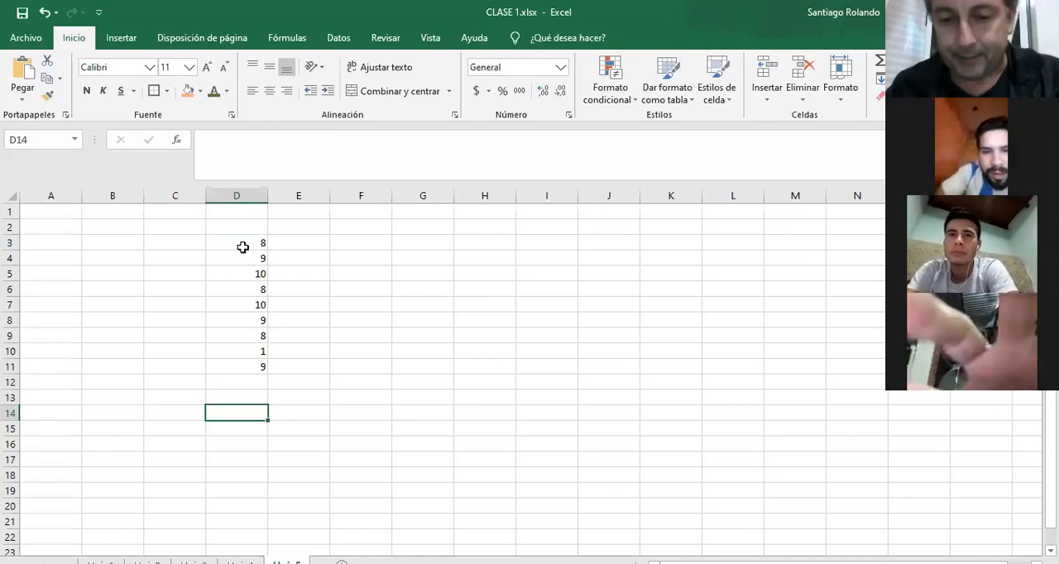
Enter a manual average formula in D14 that adds cells D3 through D11 one by one in parentheses and divides by 9.
text(=)
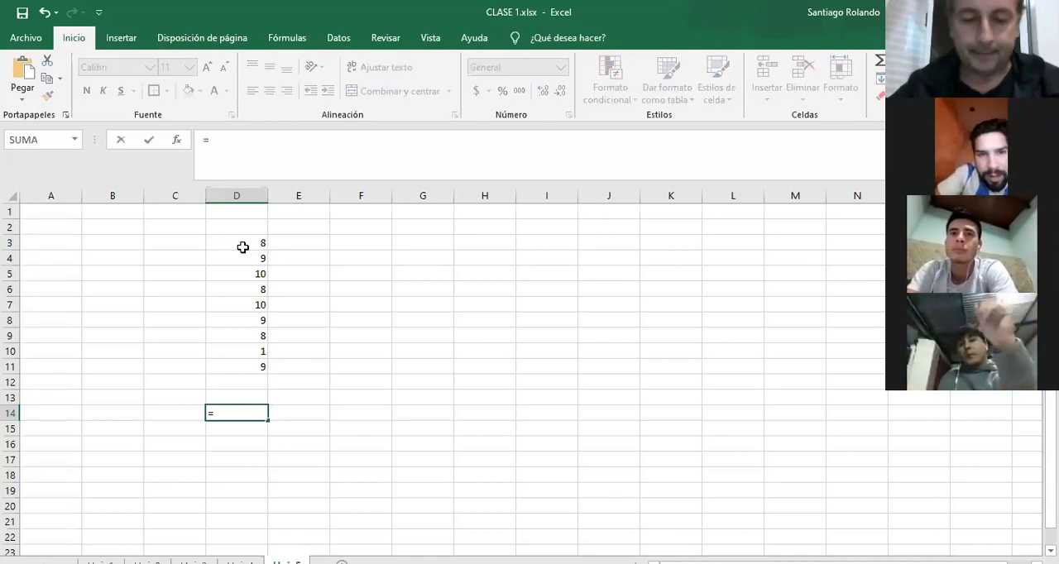
text(()
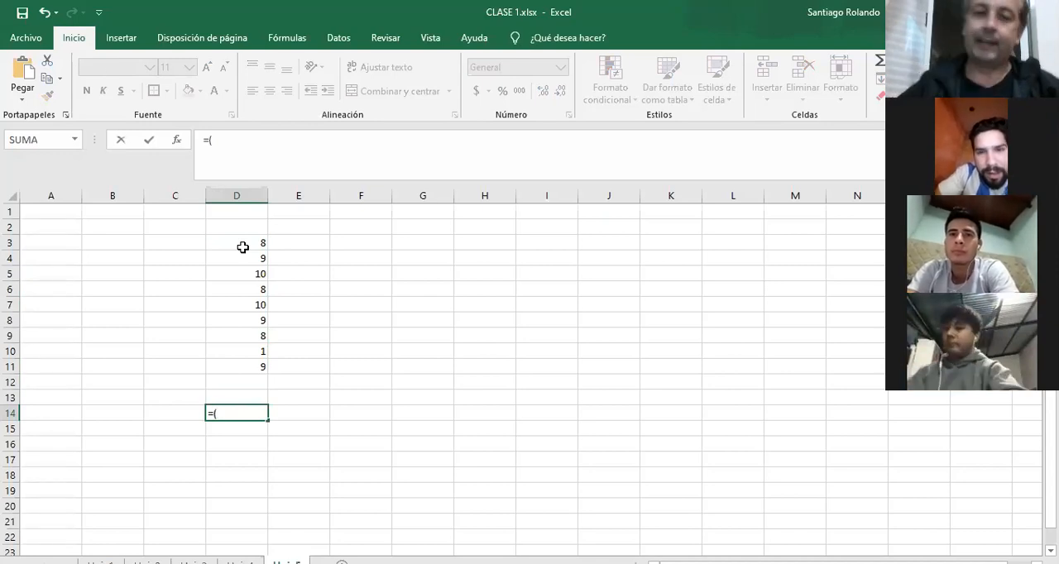
click(243, 247)
text(+)
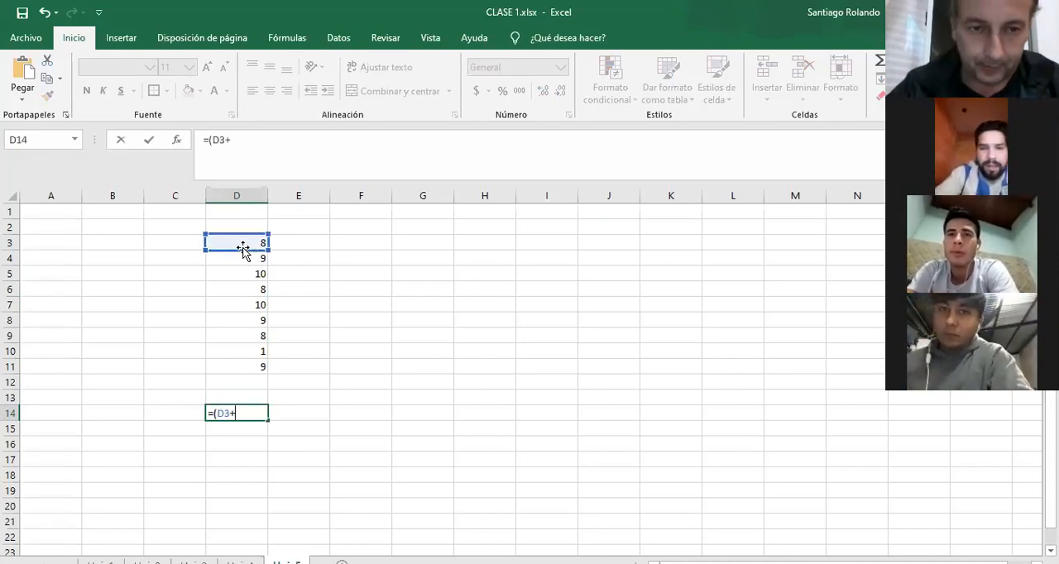
click(244, 260)
text(+)
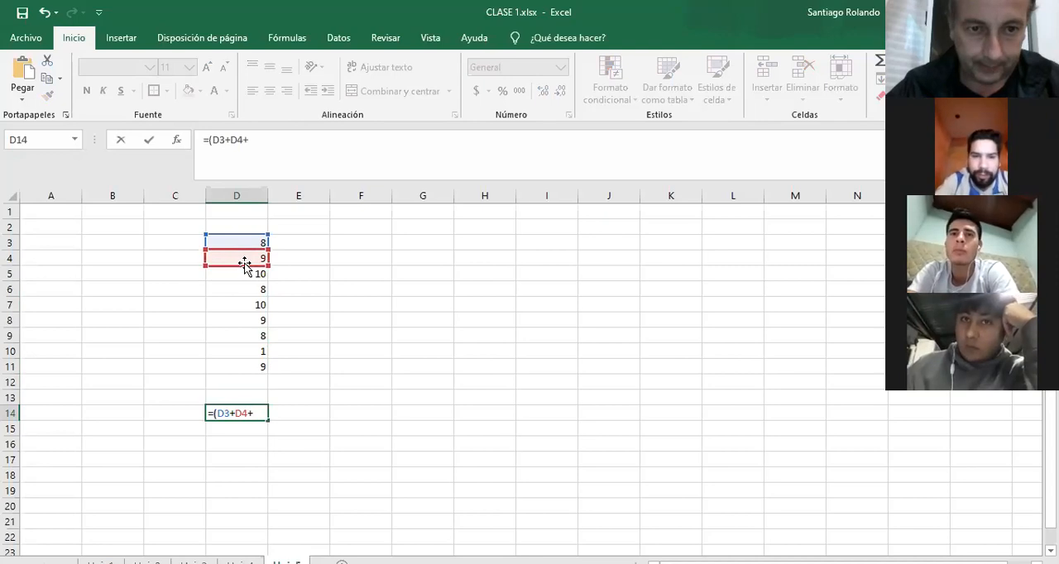
click(244, 274)
text(+)
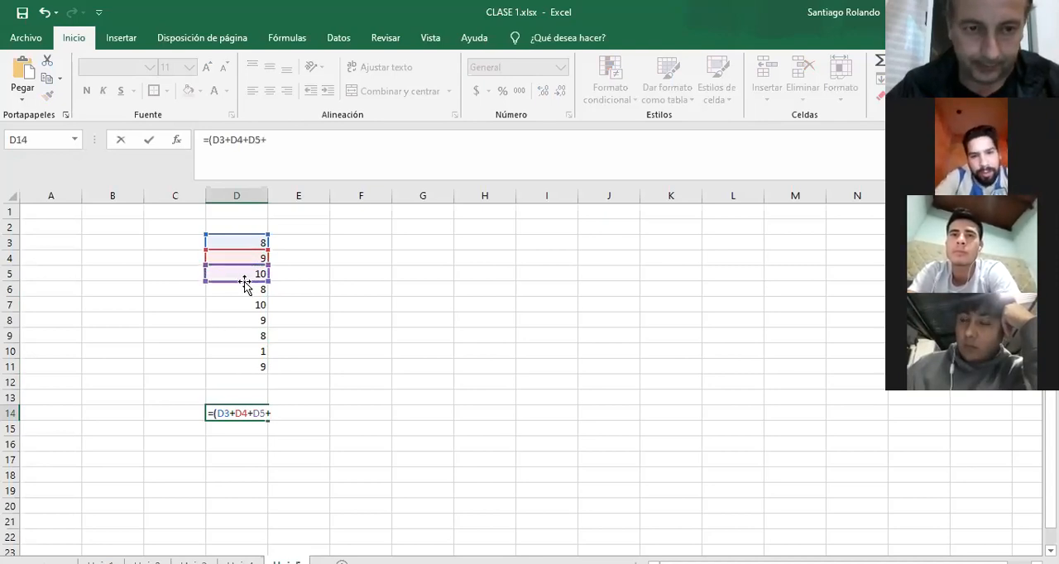
click(244, 288)
text(+)
click(247, 304)
text(+)
click(247, 320)
text(+)
click(245, 334)
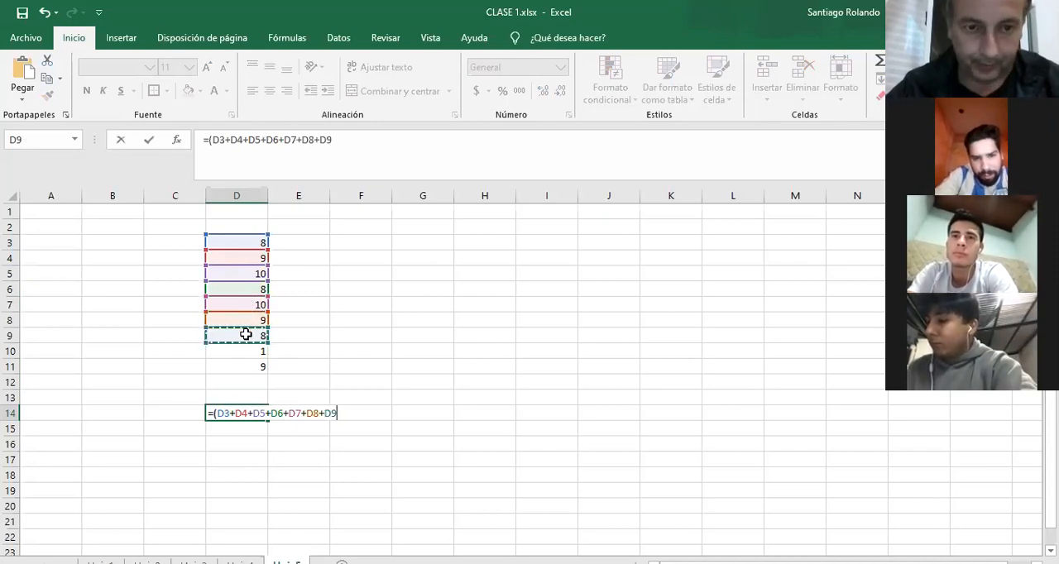
text(+)
click(242, 351)
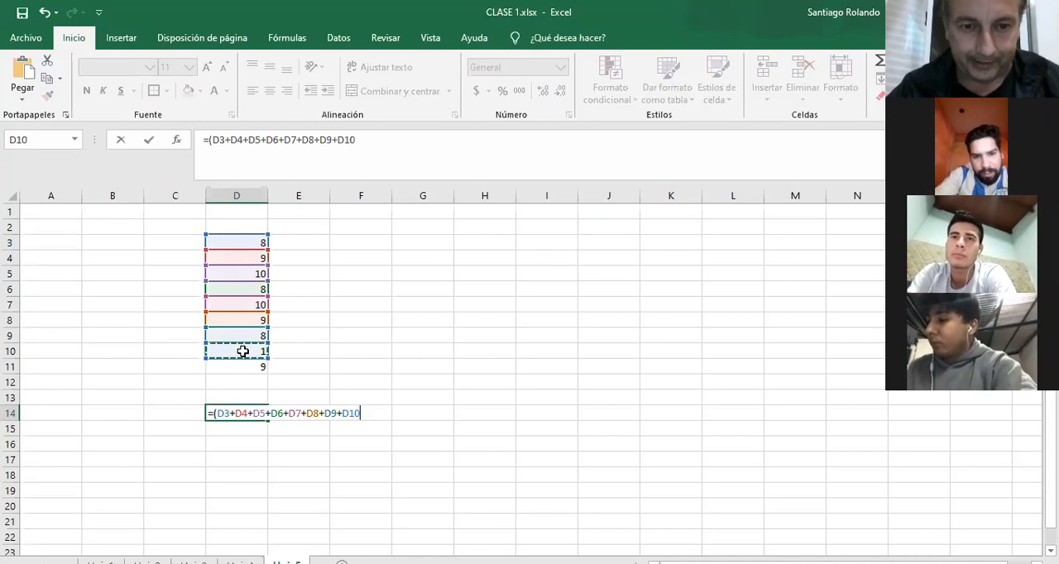
text(+)
click(241, 364)
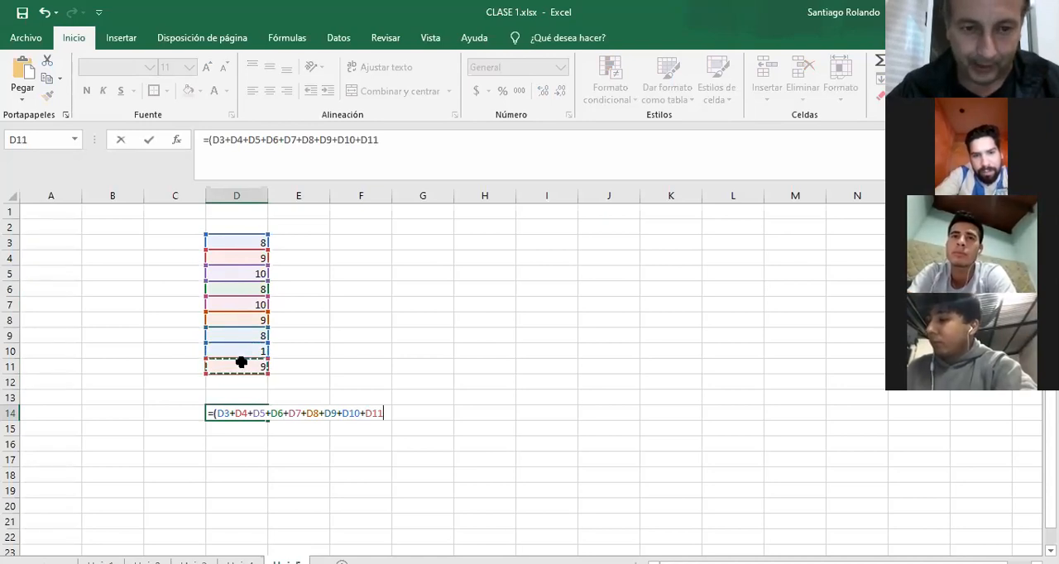
text())
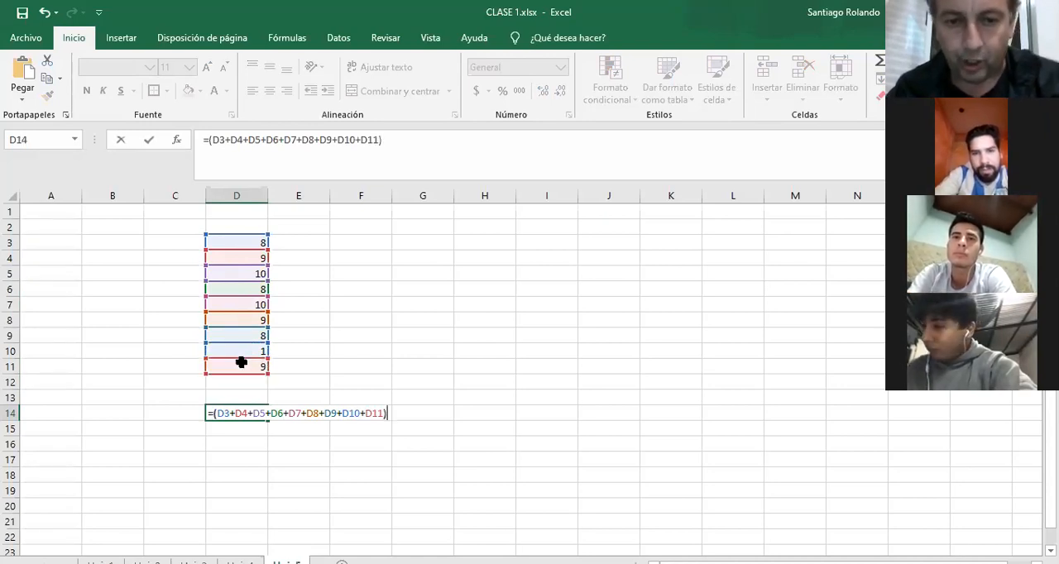
text(/)
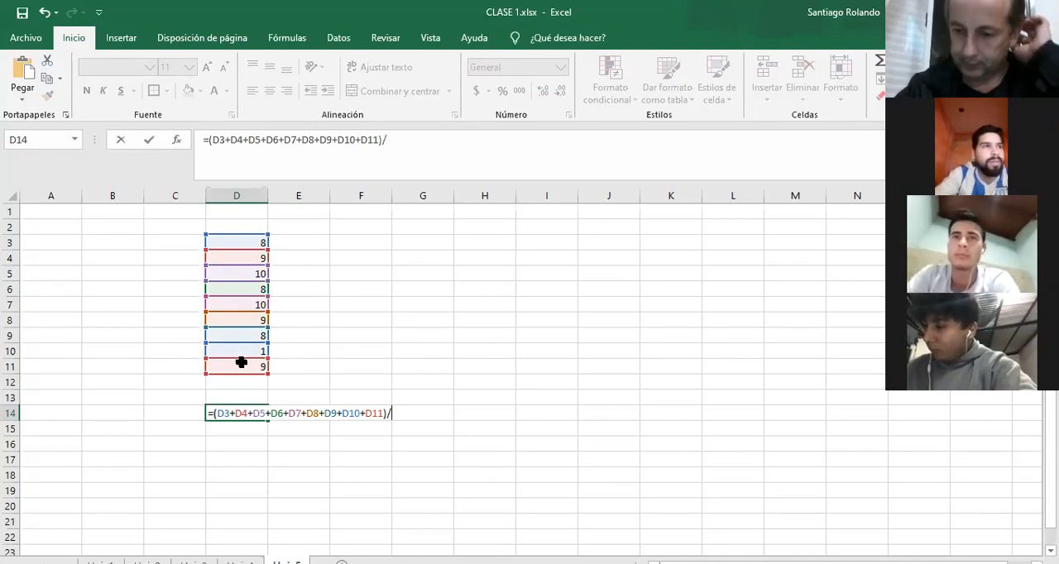
text(9)
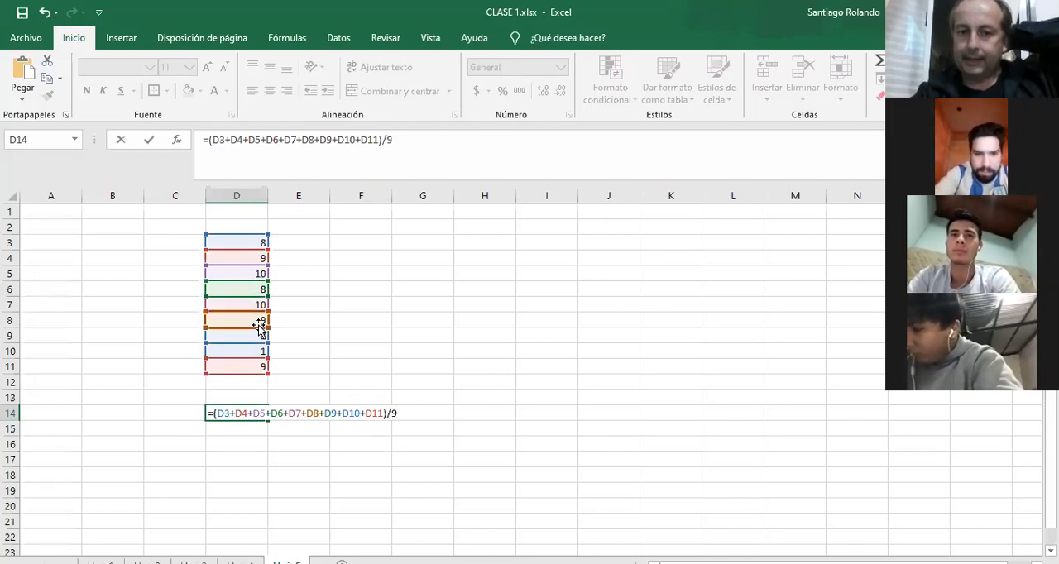
key(Return)
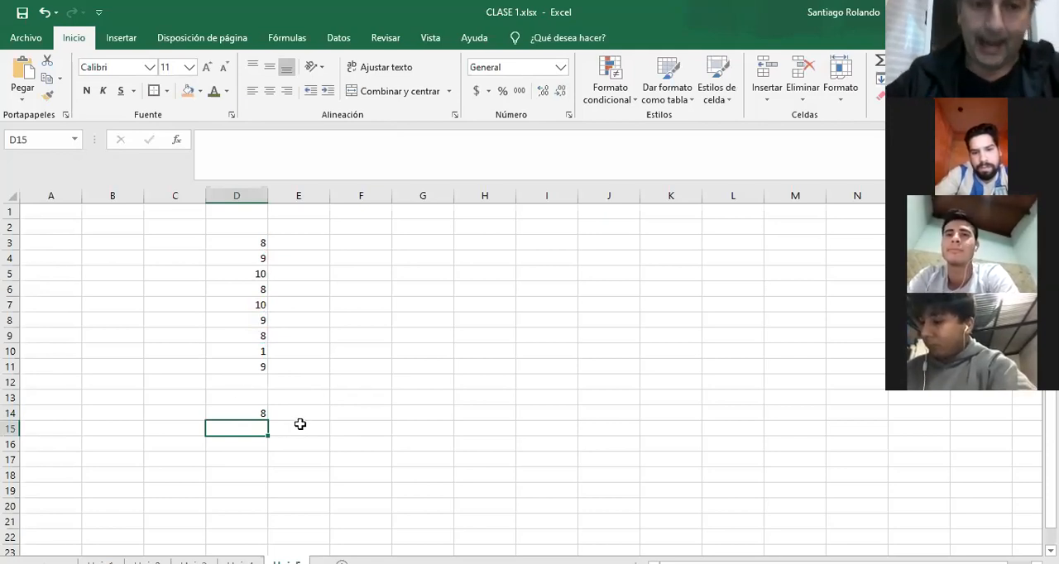
Enter the label FUNCIONES in cell B15.
click(90, 424)
text(FUNCIONE)
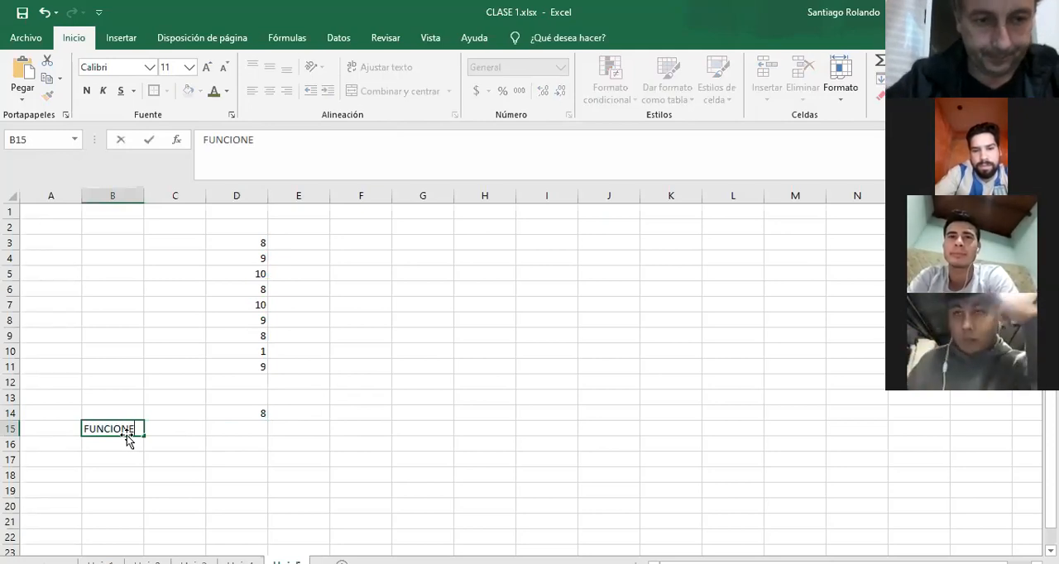
text(S)
key(Return)
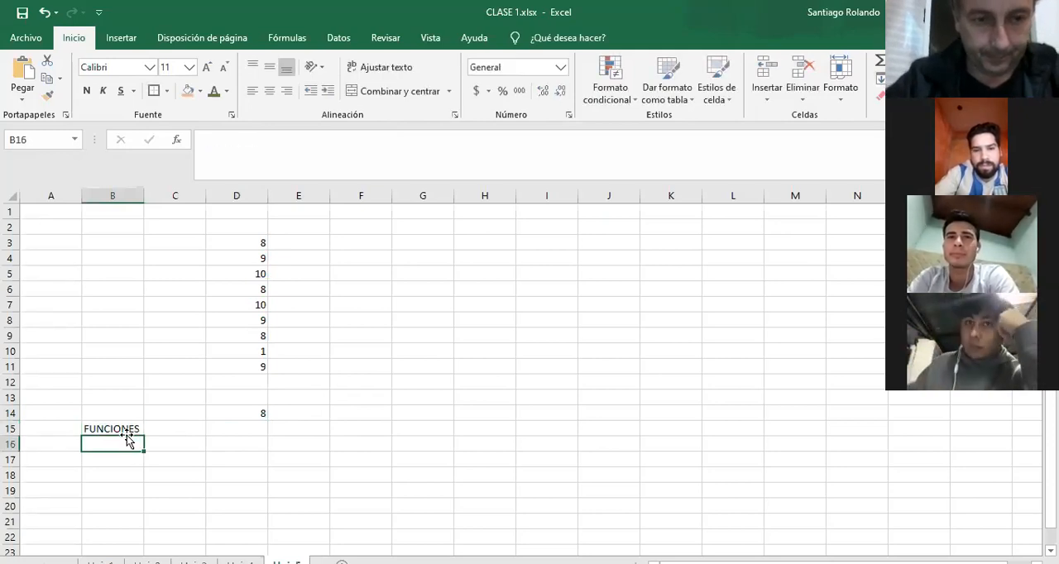
Clear the manual average from D14 and enter the label PROMEDIO in cell C13.
click(266, 413)
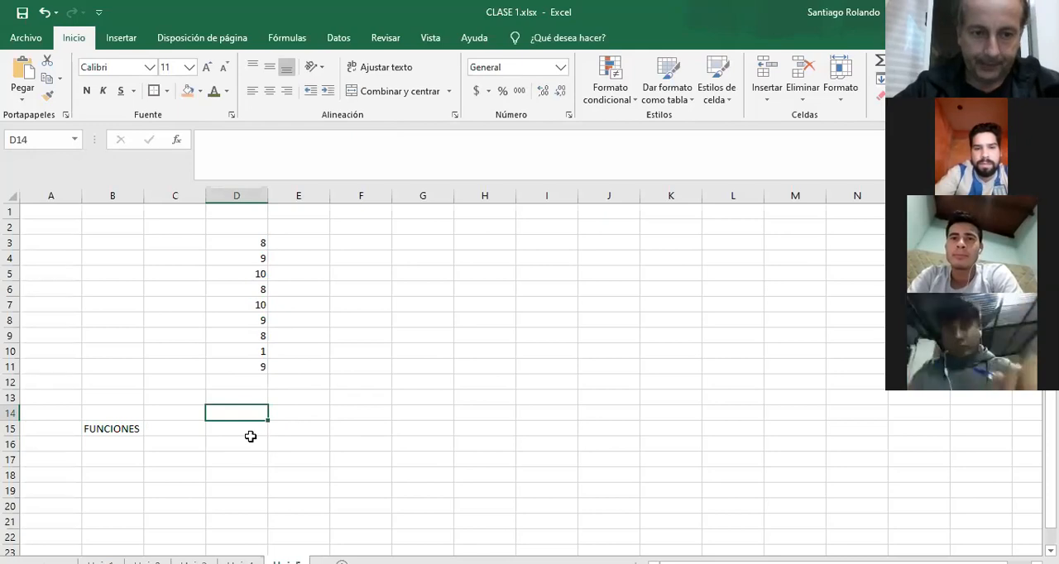
click(252, 425)
click(189, 397)
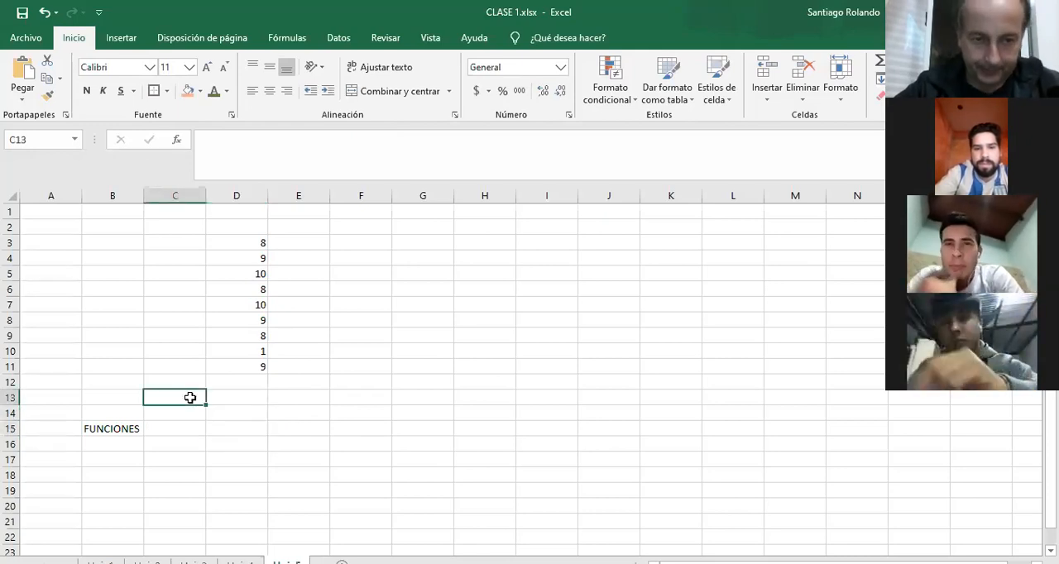
text(PROMEDIO)
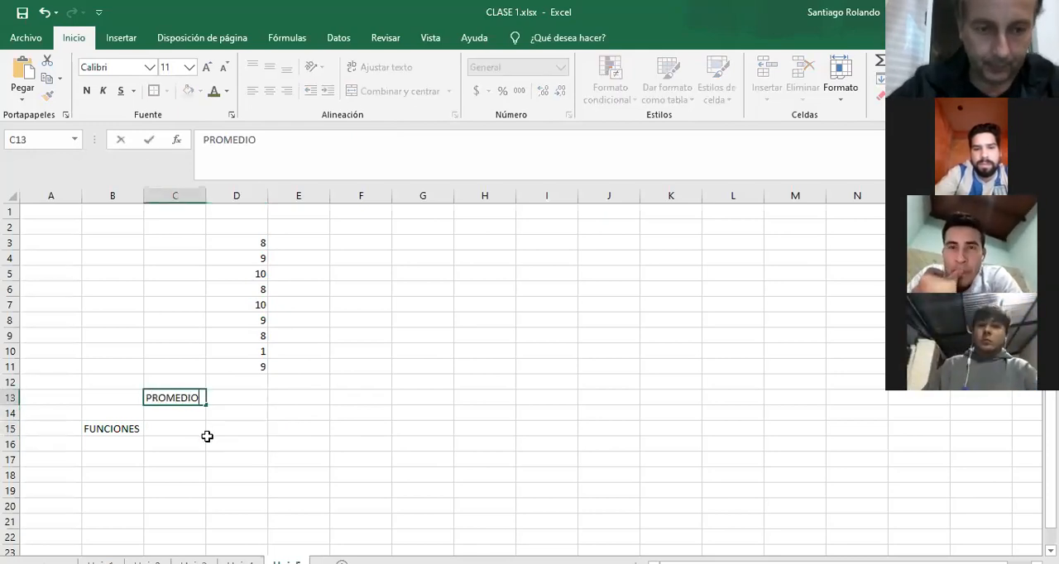
Insert the built-in average function in D13, covering the number list D3:D11.
click(234, 394)
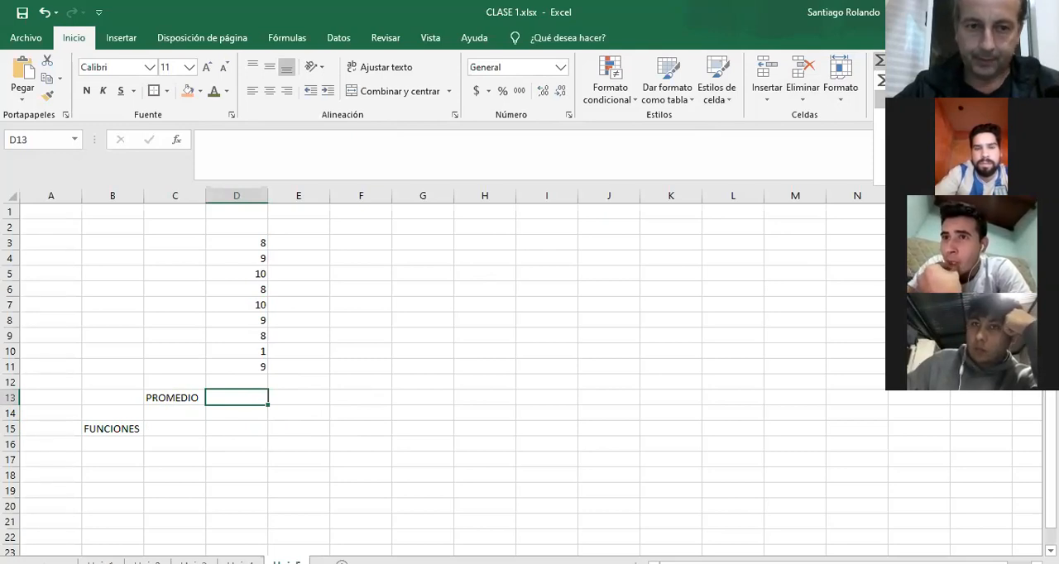
click(907, 99)
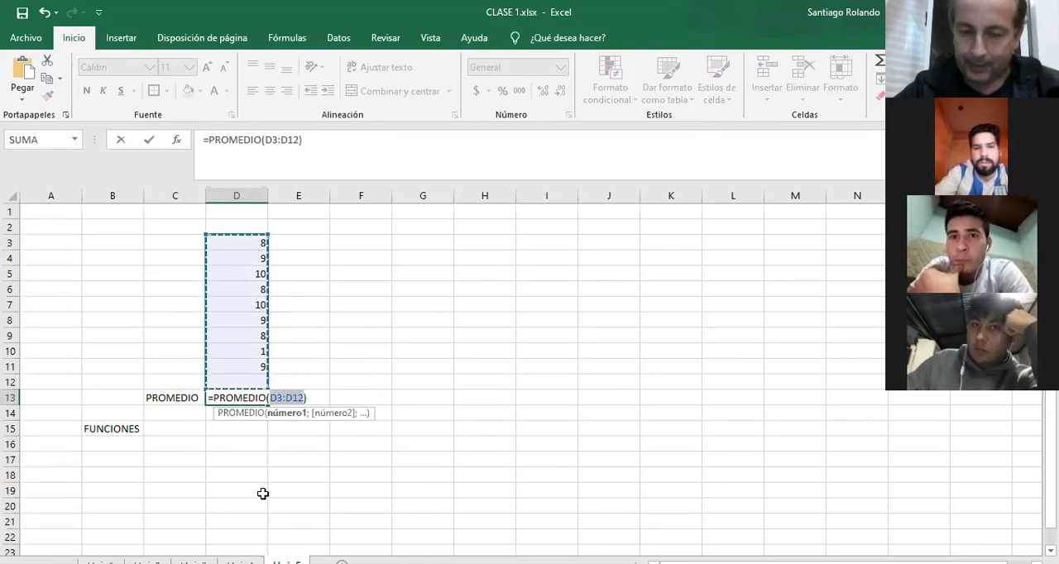
click(239, 245)
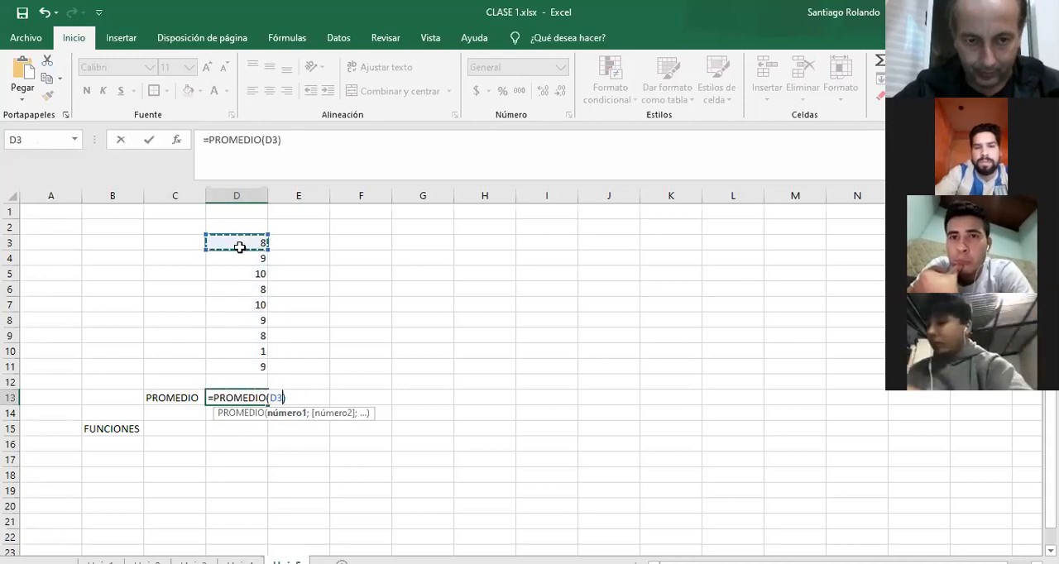
drag(239, 246, 252, 364)
key(Return)
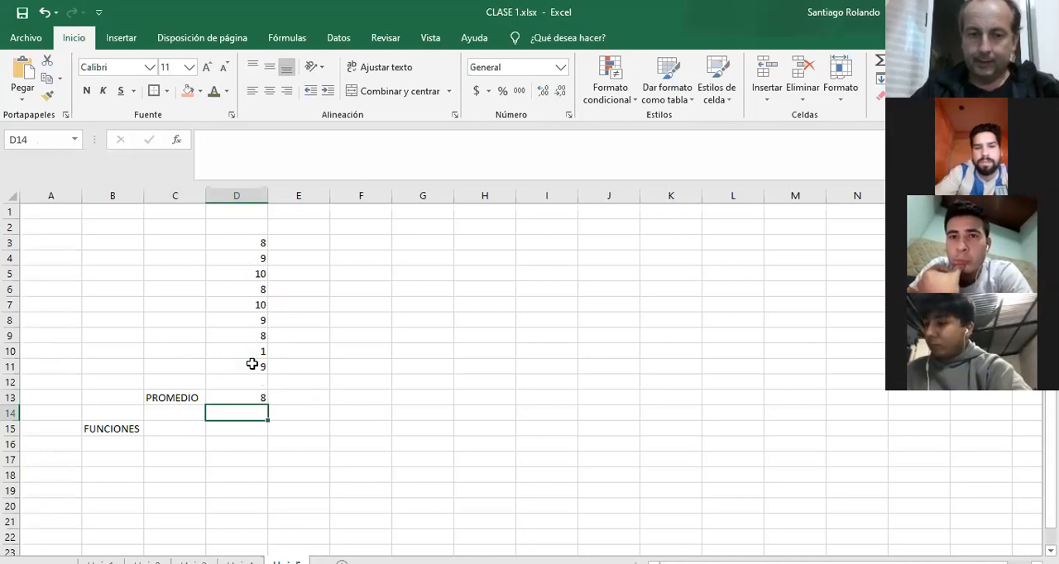
Write the formula =PROMEDIO(D3:D11) by hand in cell E13.
click(295, 398)
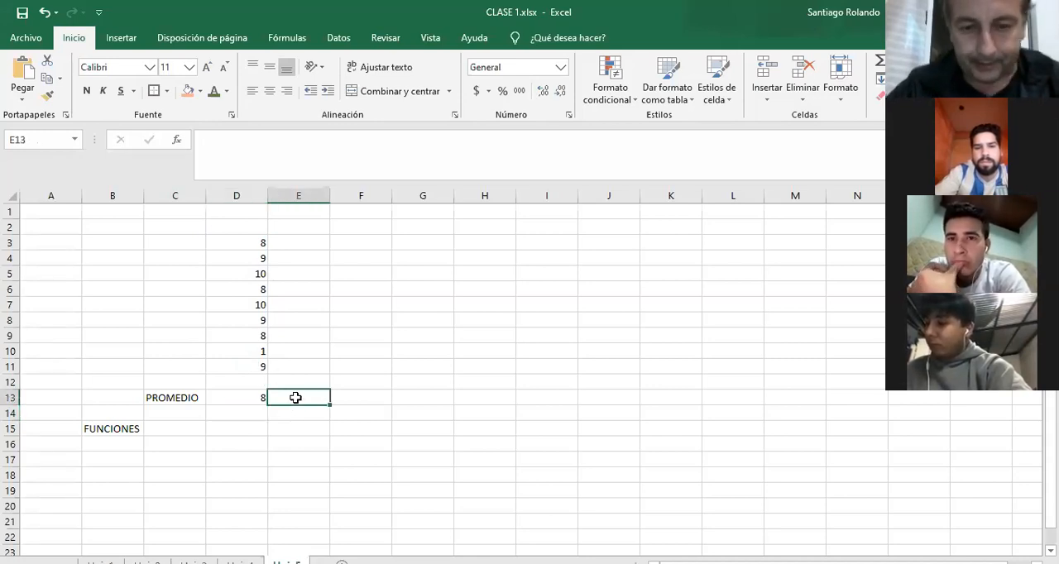
text(=)
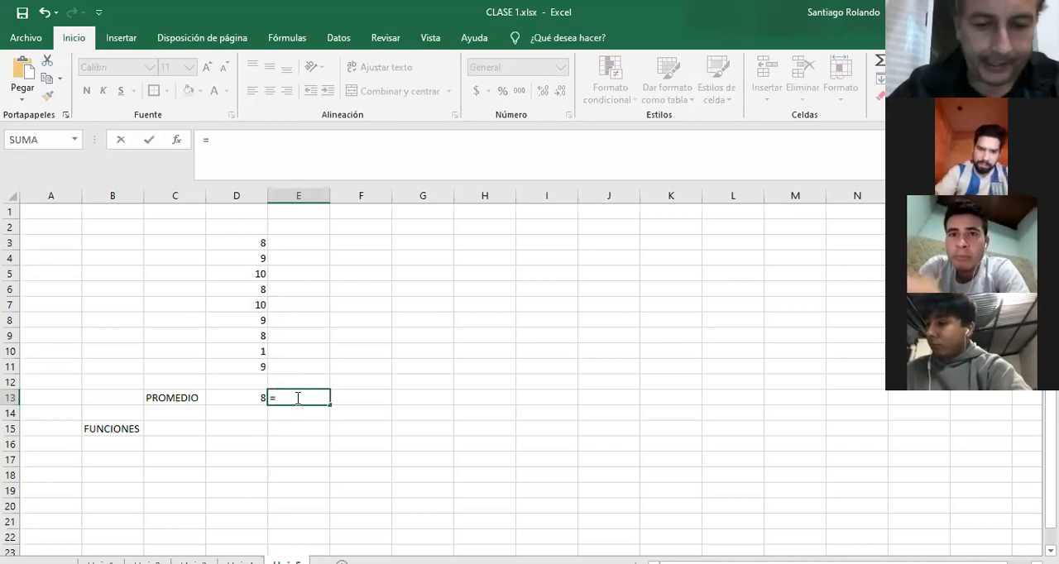
text(PROMEDIO)
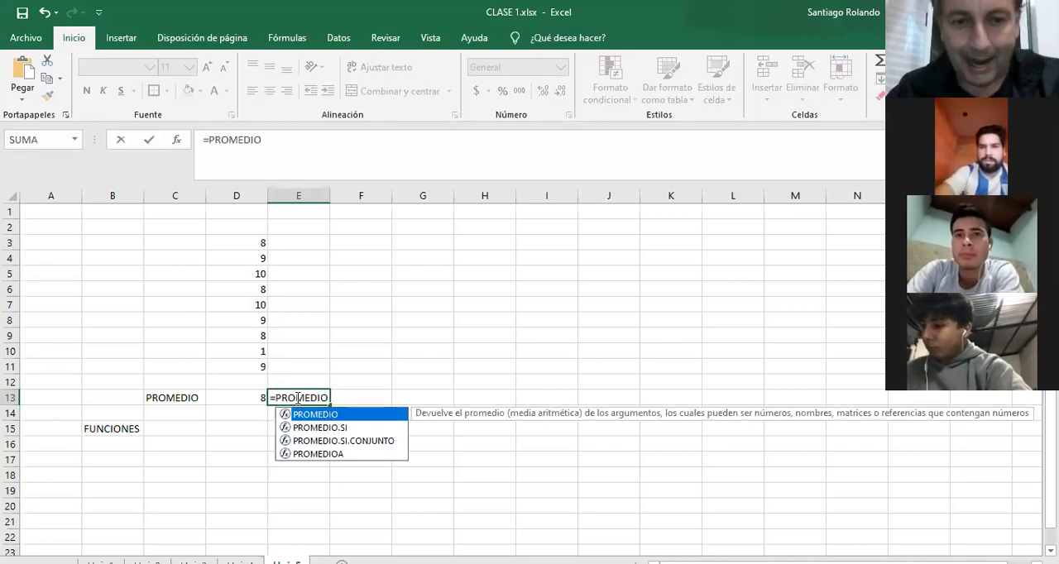
text(()
click(244, 366)
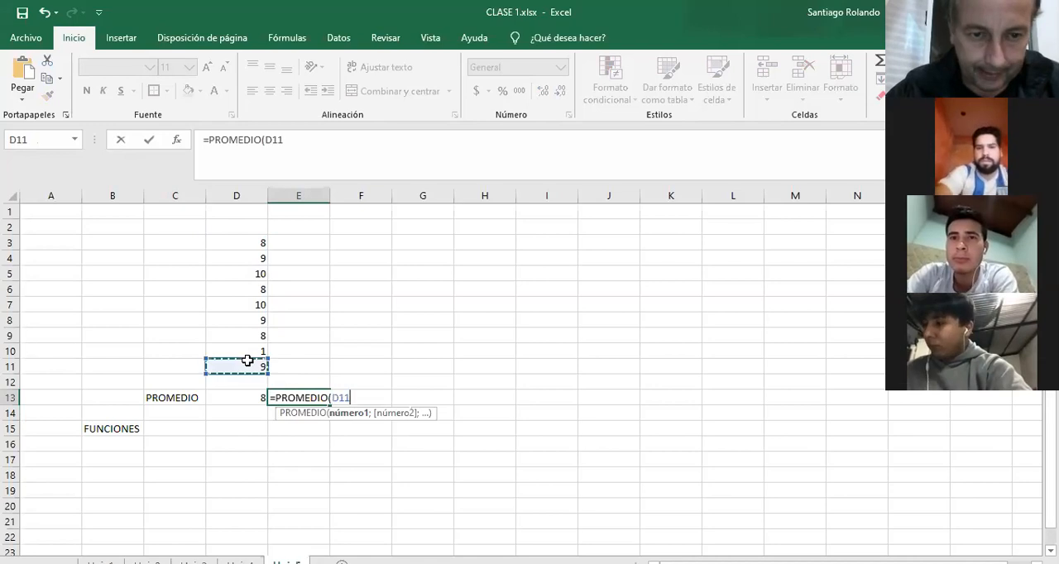
shift+click(249, 242)
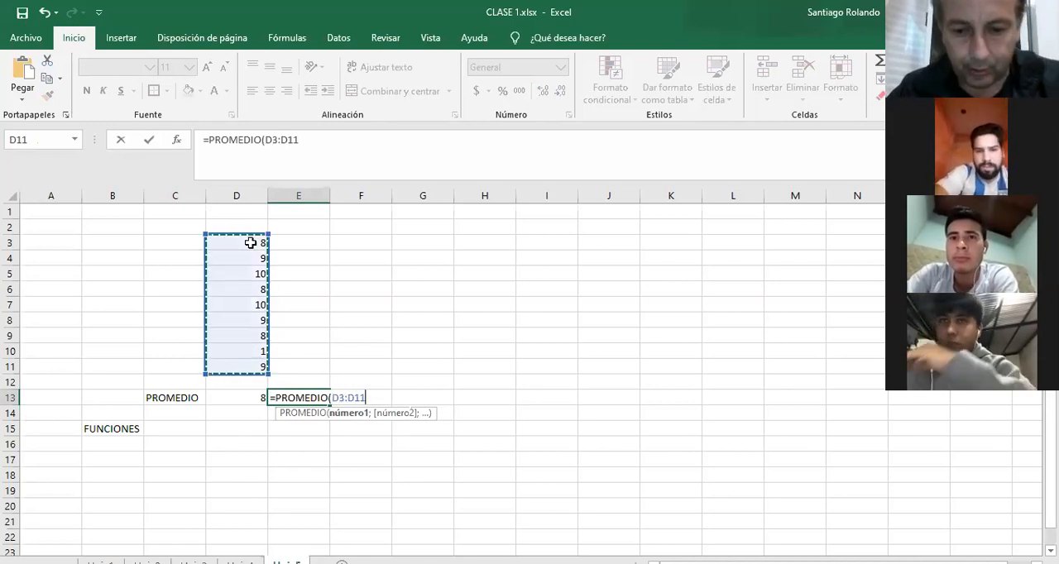
text())
key(Return)
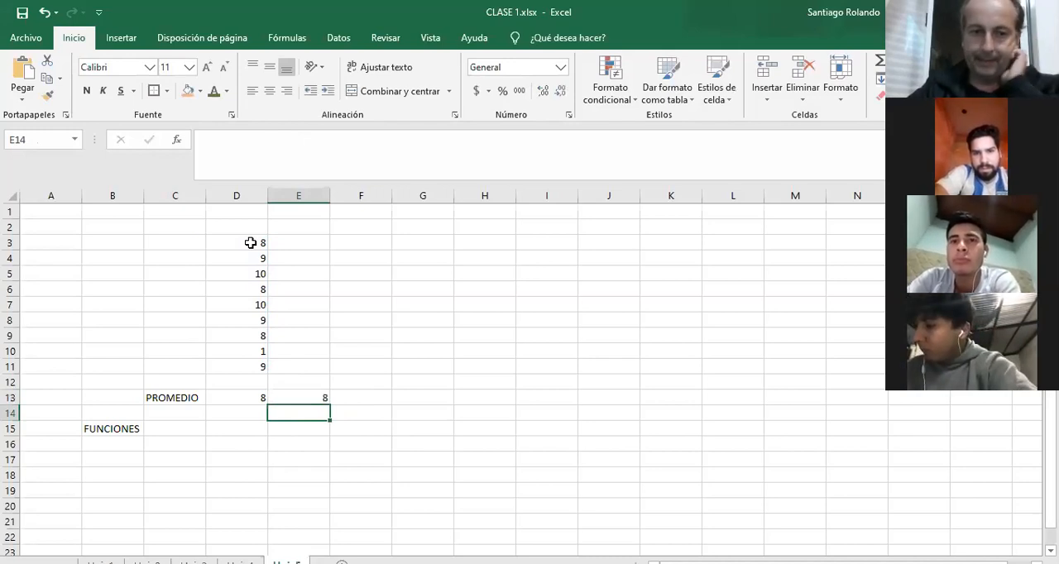
Enter the label MAS BAJA in cell C15.
click(171, 427)
text(MAS BAJA)
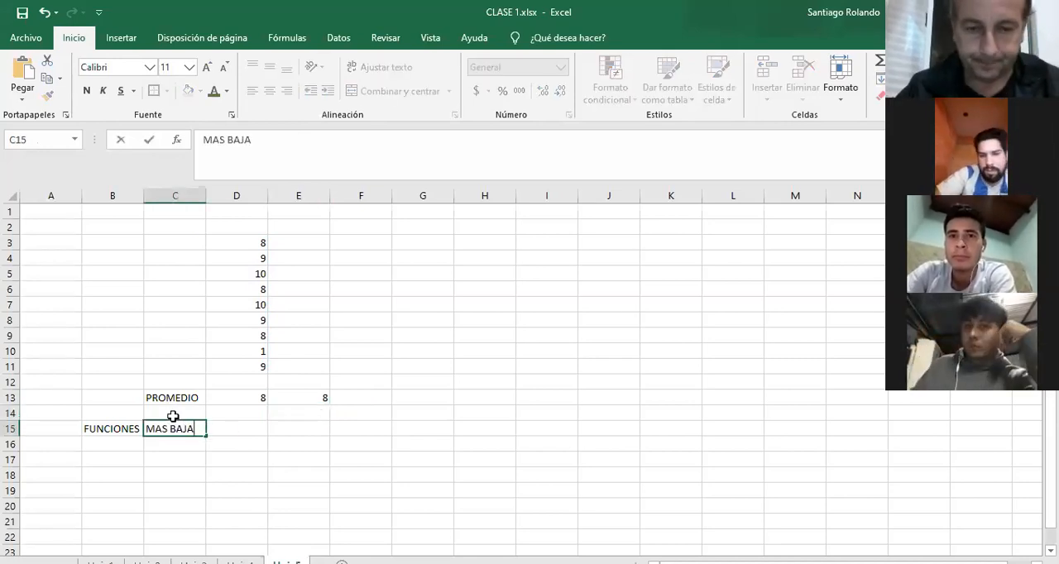
key(Tab)
text(=)
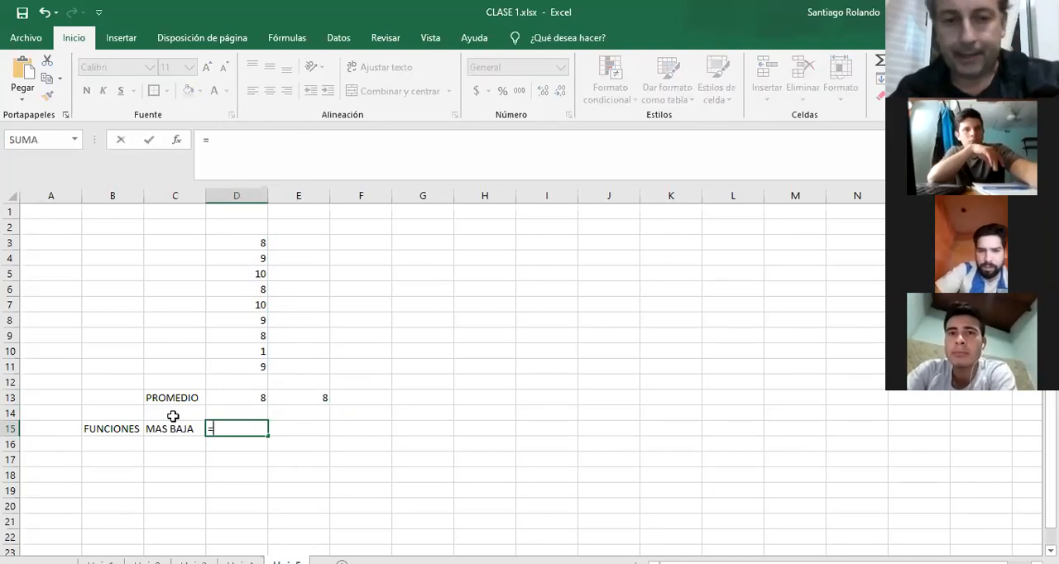
key(BackSpace)
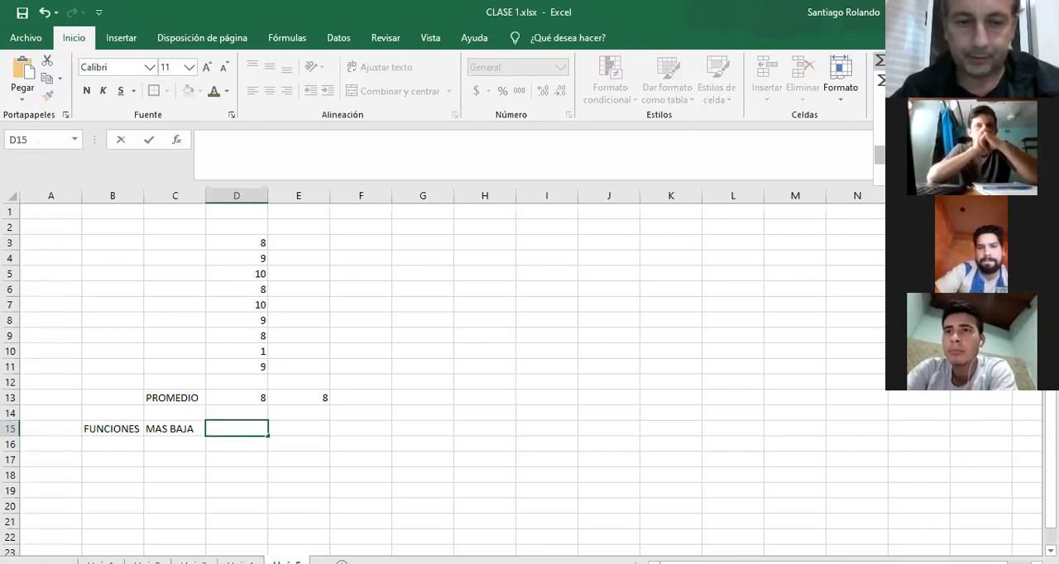
key(Escape)
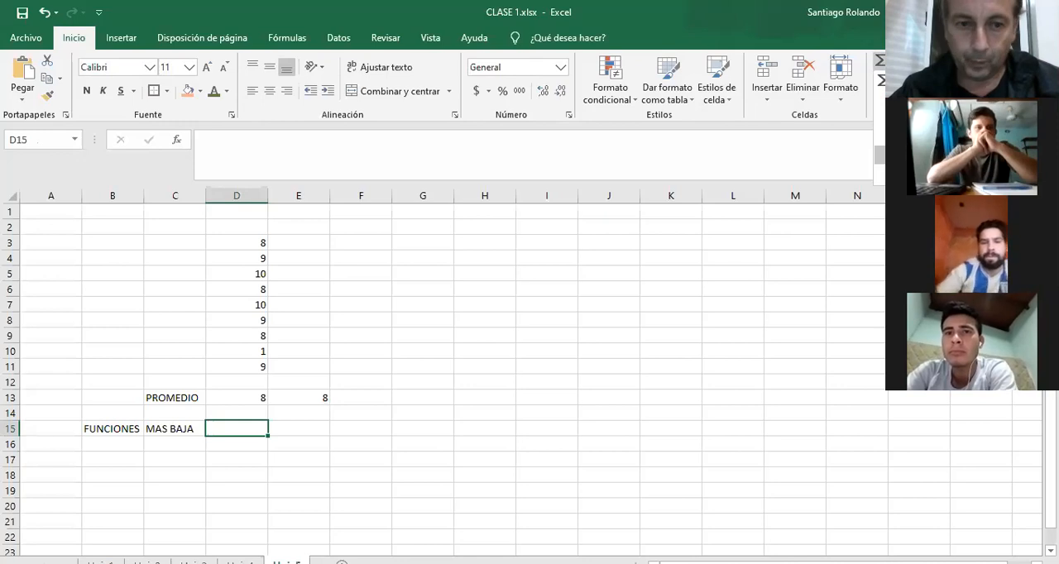
Insert the built-in minimum function (MIN) in D15 over the number list D3:D11.
click(910, 155)
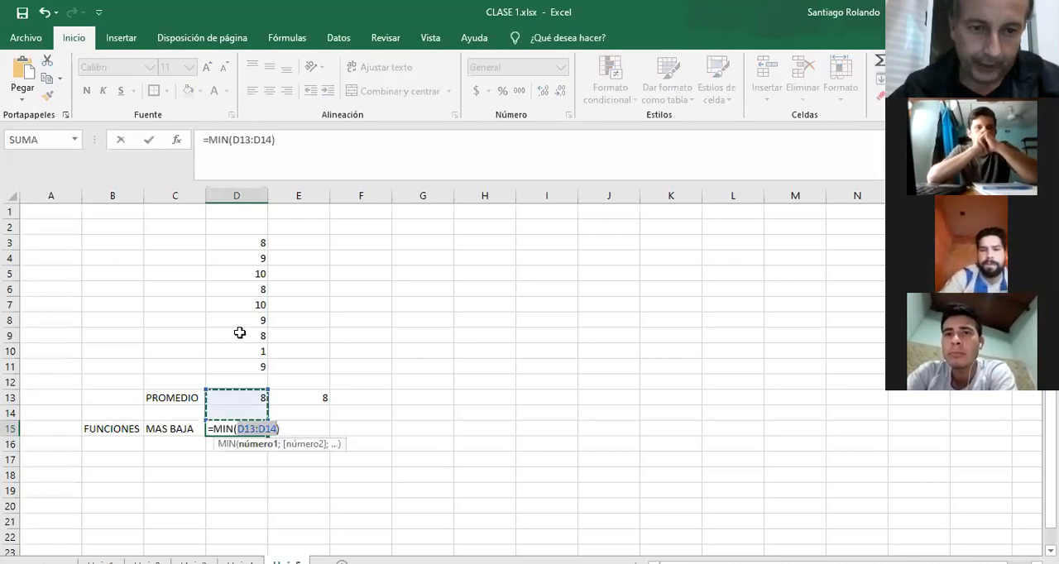
drag(236, 364, 237, 240)
key(Return)
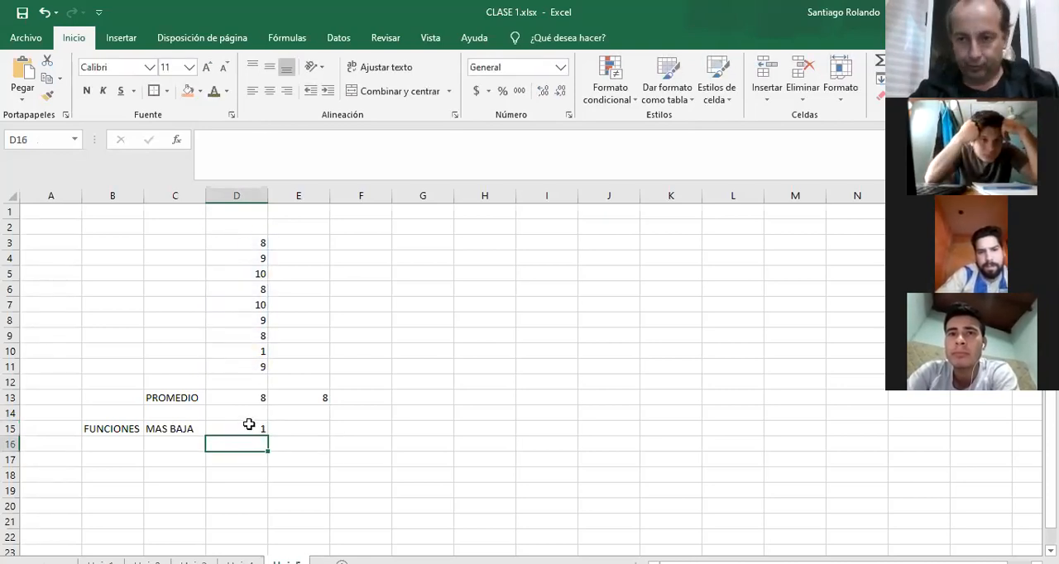
Change two values in the number list: set D10 to 9 and D8 to 5.
click(247, 348)
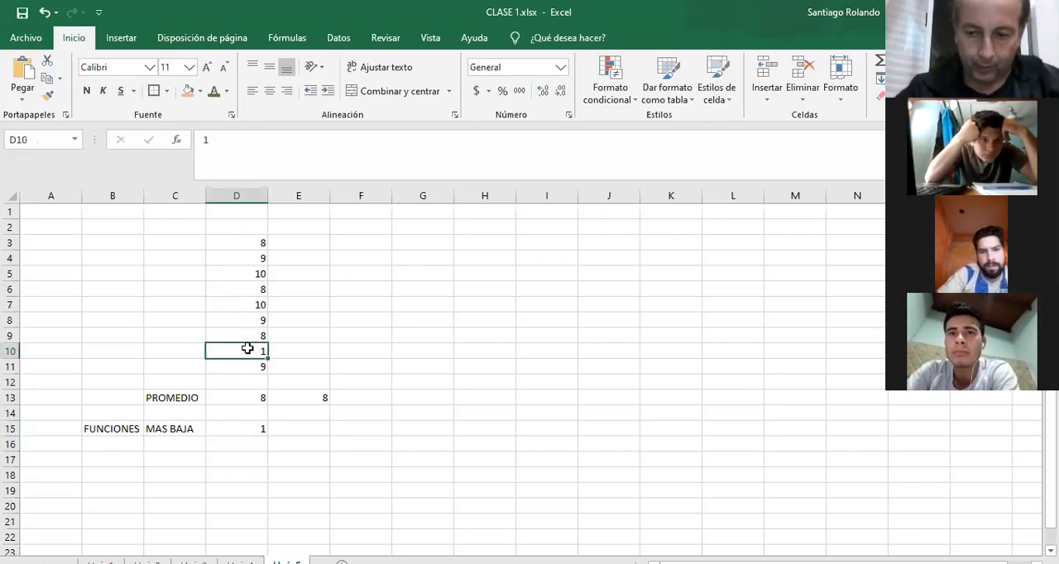
text(9)
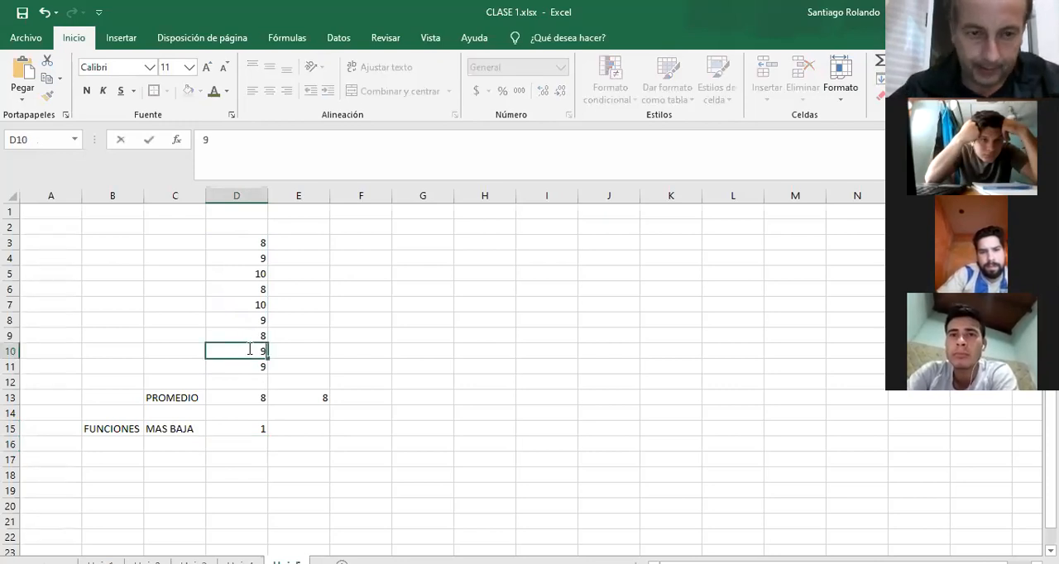
click(247, 316)
text(5)
key(Return)
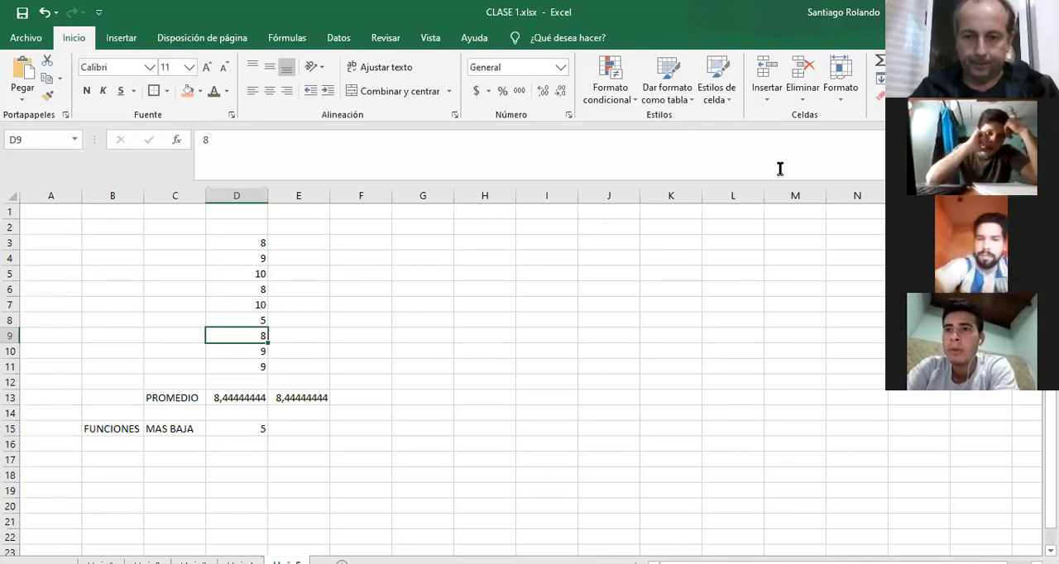
Clear cell D15 and insert the built-in minimum function (MIN) again over the number list D3:D11.
click(221, 429)
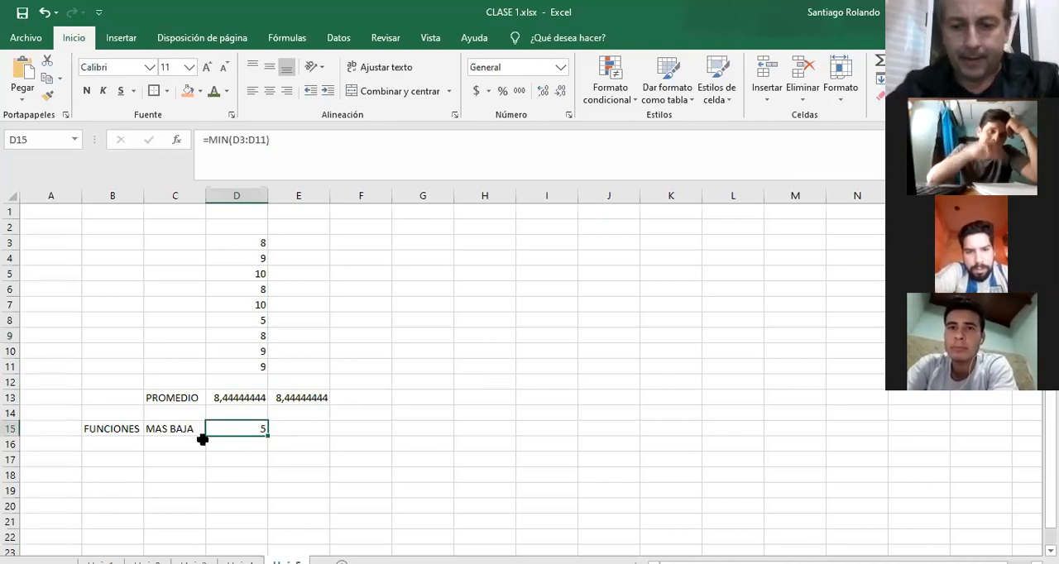
text(=)
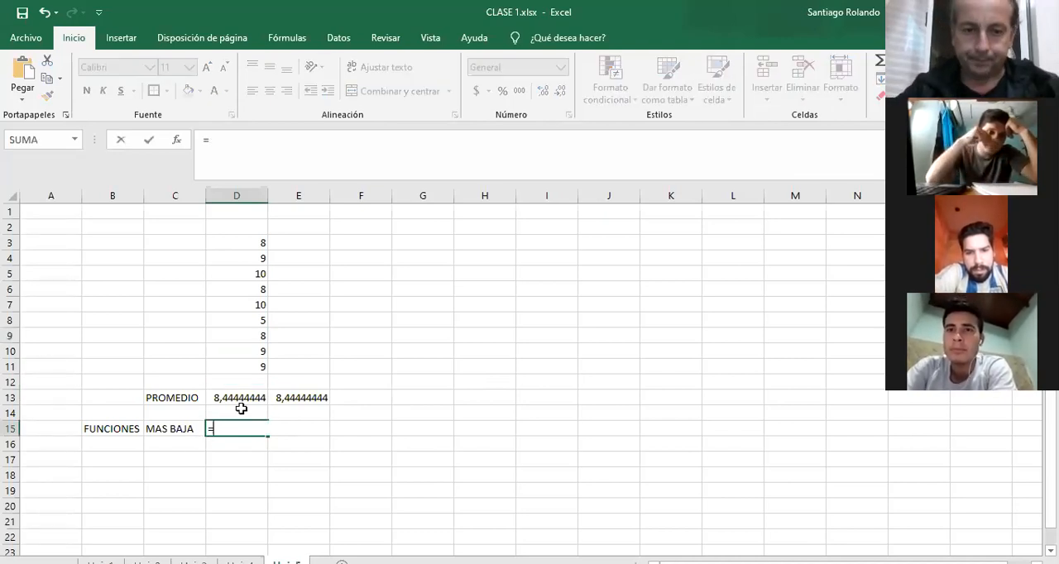
key(BackSpace)
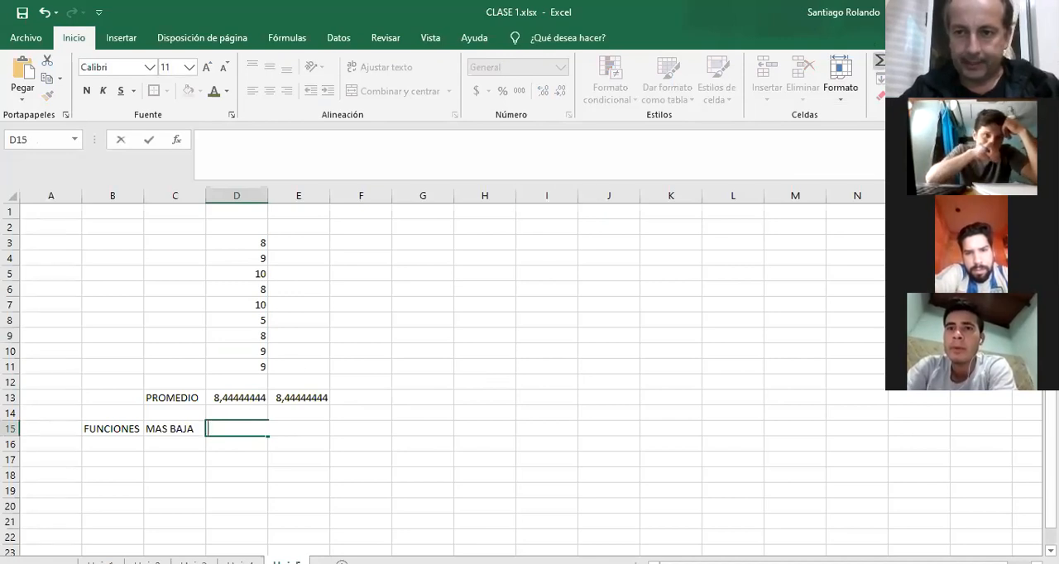
click(941, 61)
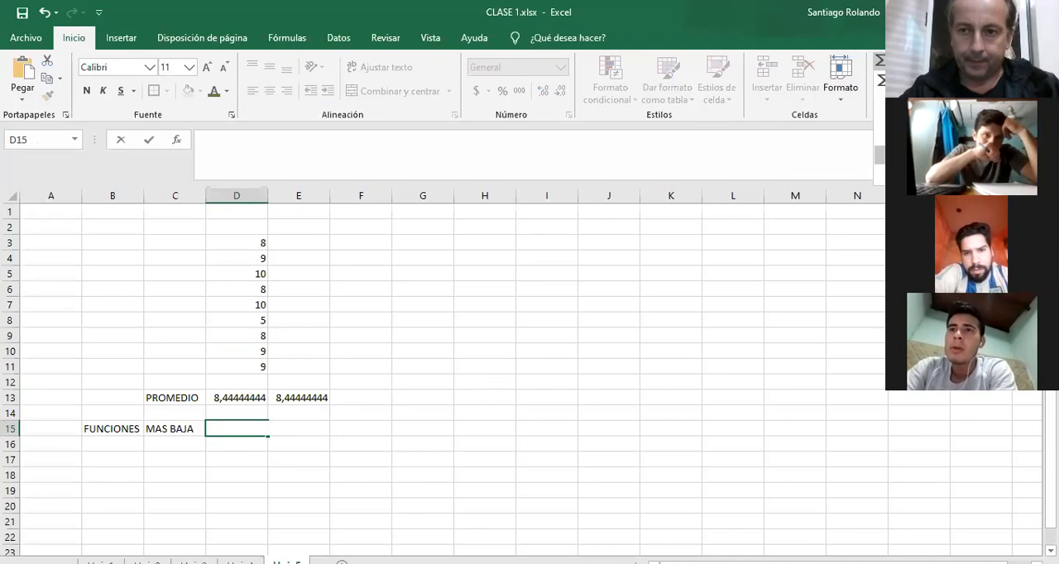
click(919, 155)
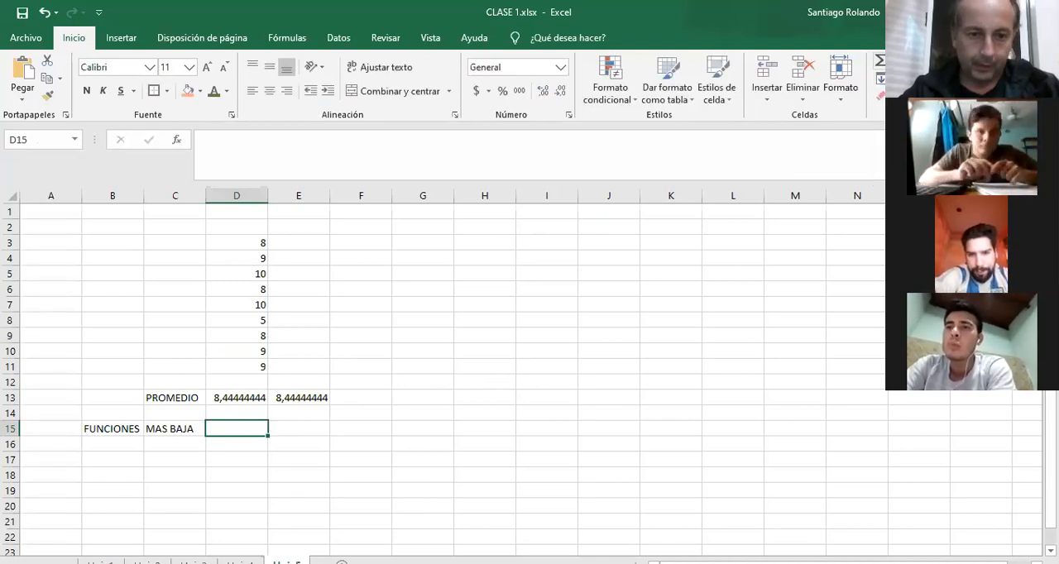
drag(244, 367, 246, 246)
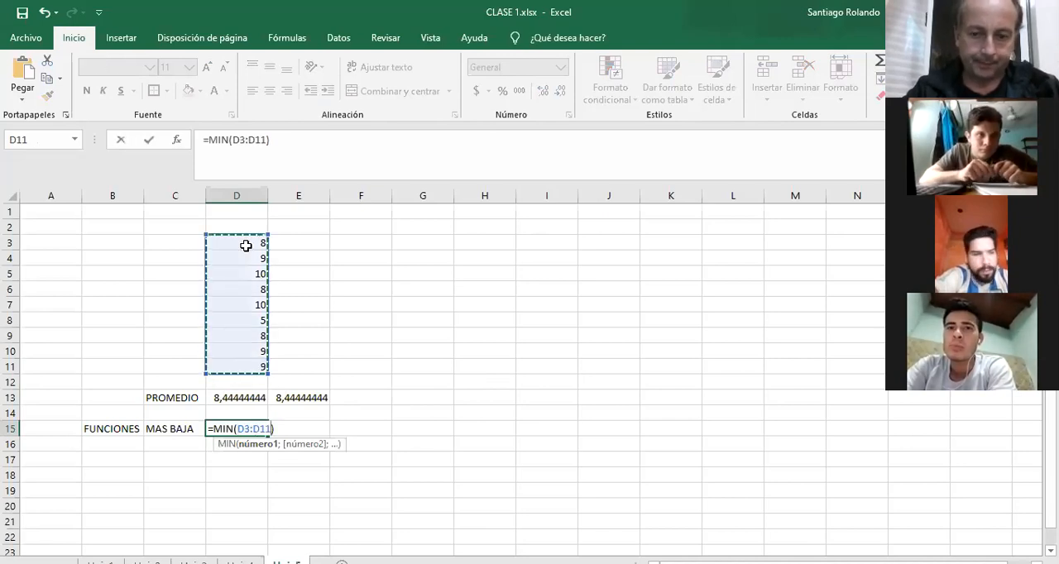
key(Return)
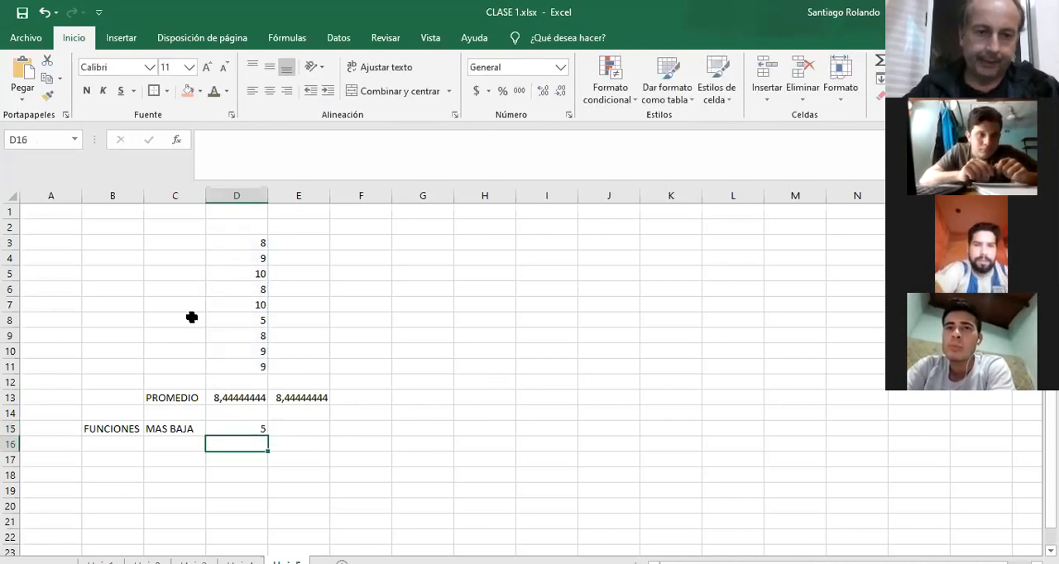
Enter the label MAS ALTA in cell C17.
click(177, 453)
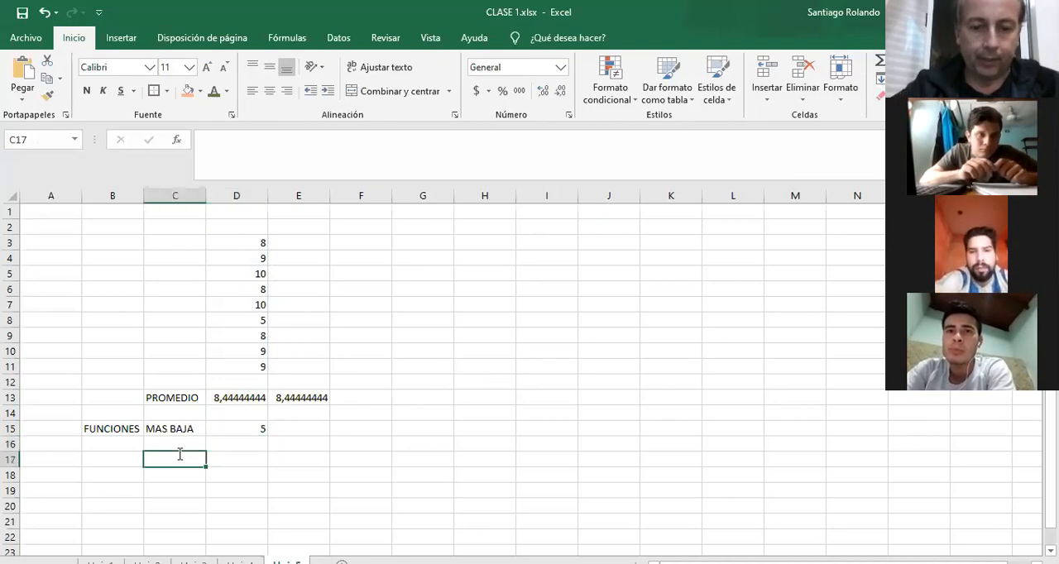
text(MAS ALTA)
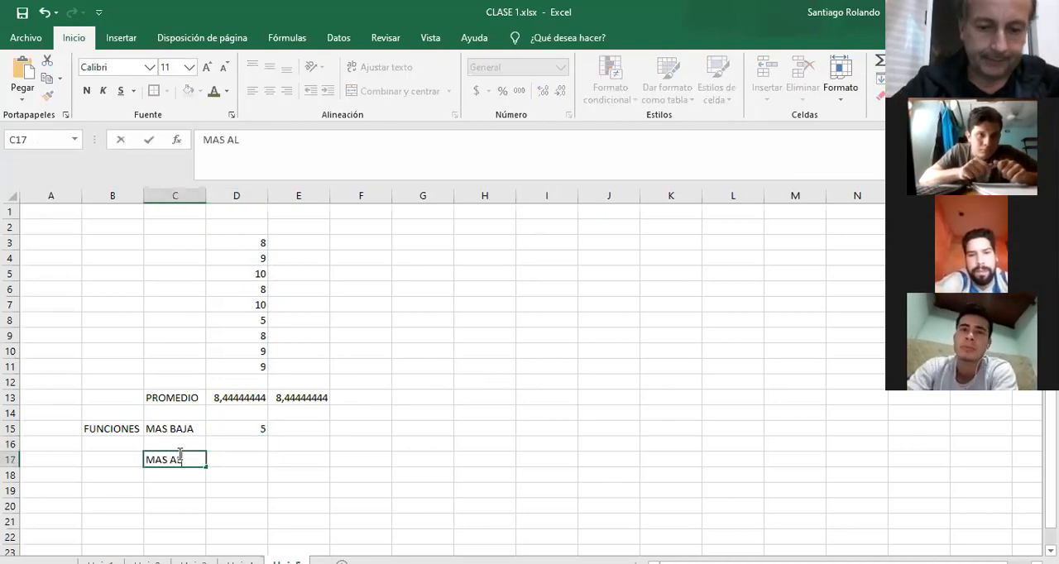
key(BackSpace)
key(BackSpace)
text(TA)
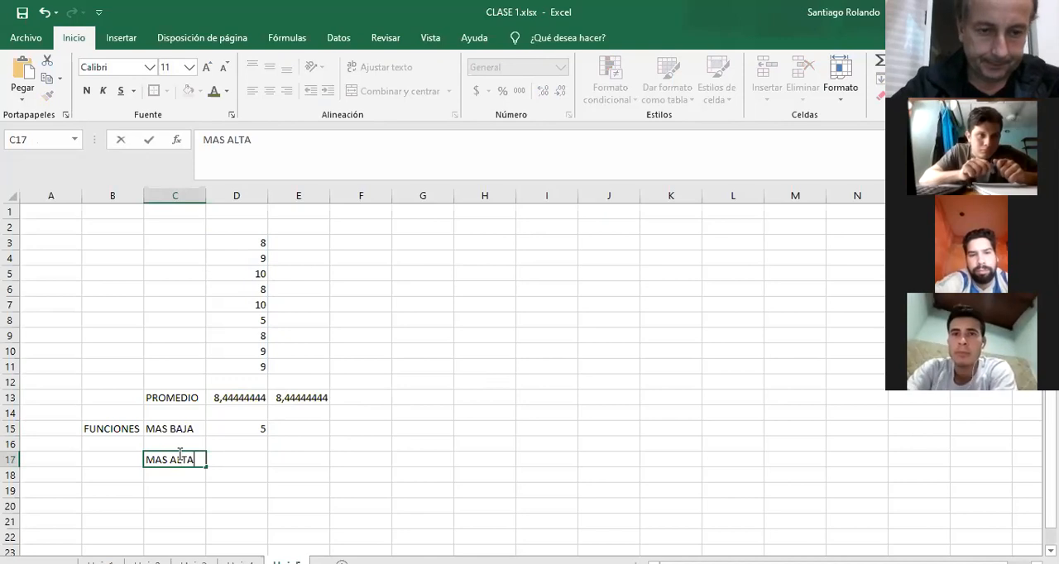
key(Tab)
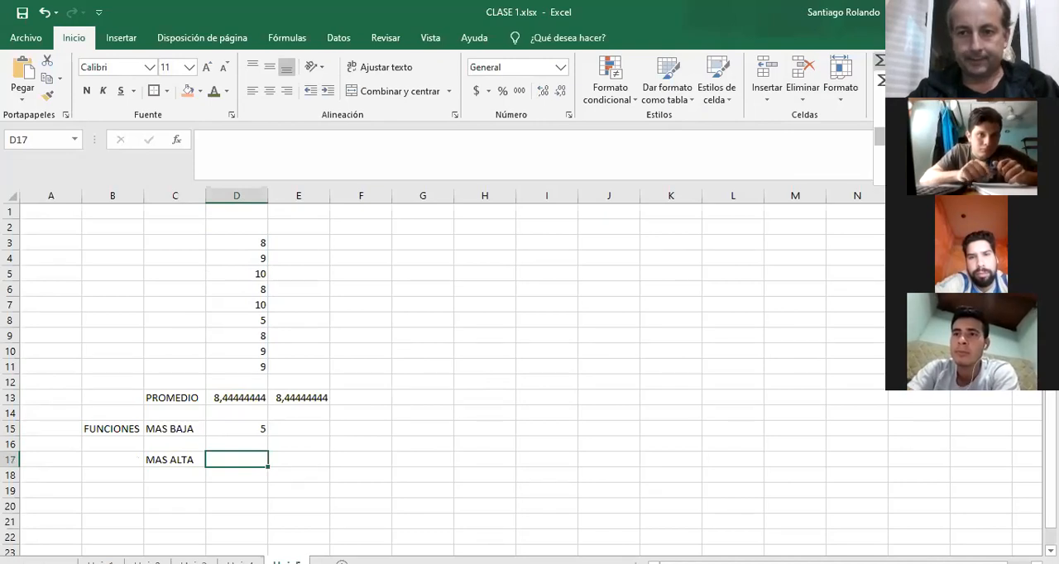
Insert the built-in maximum function (MAX) in D17 over the number list D3:D11.
click(907, 136)
drag(250, 365, 246, 242)
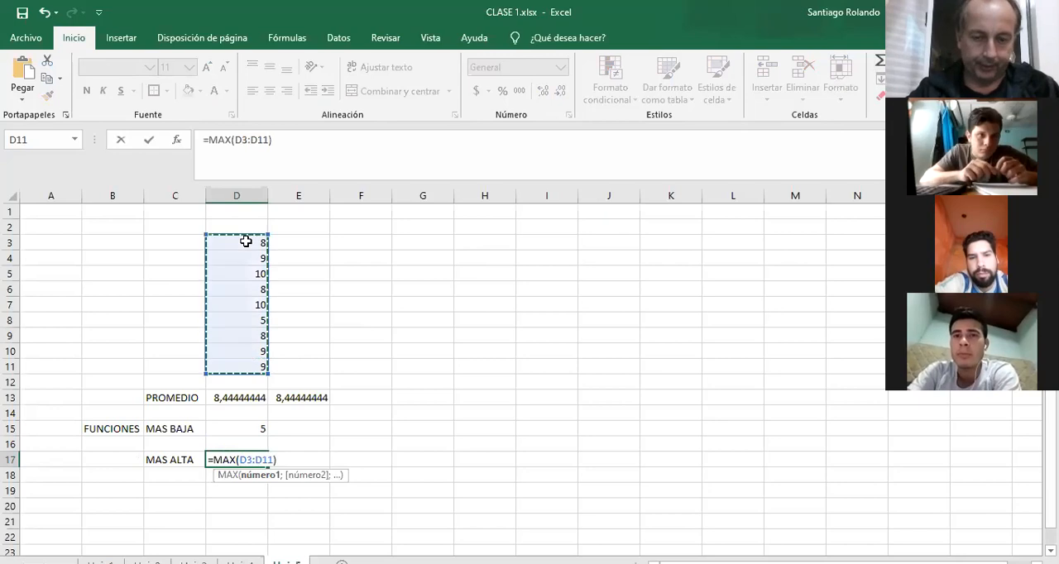
key(Return)
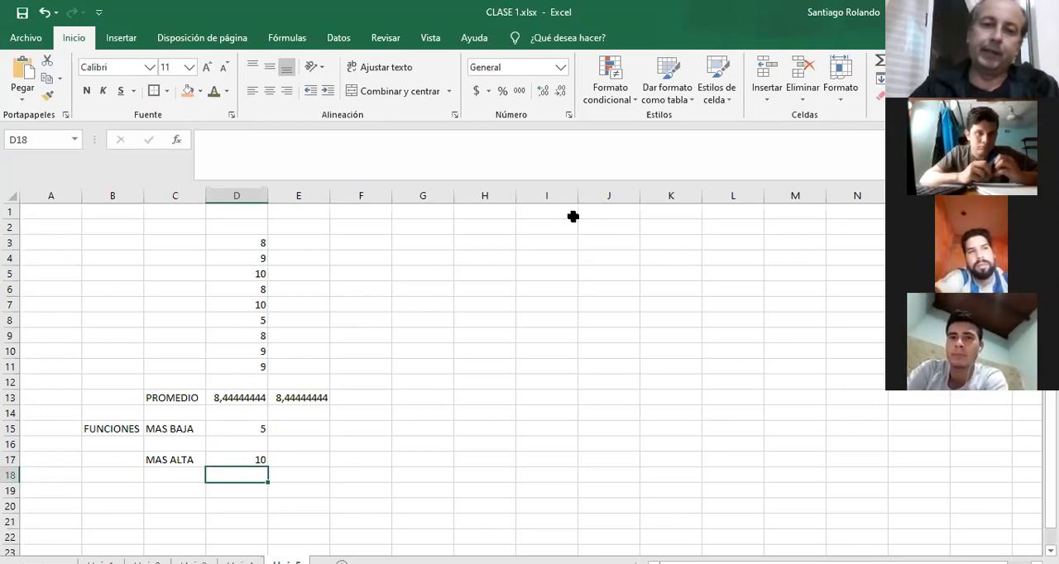
Browse the full list of available functions under the Todo category from cell I3, and leave without inserting one.
click(538, 238)
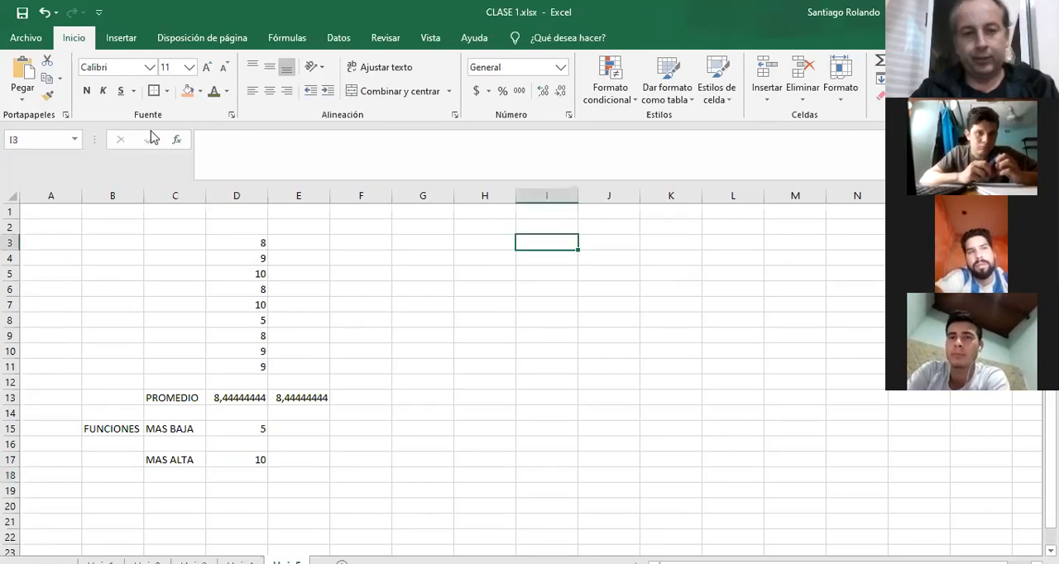
click(178, 142)
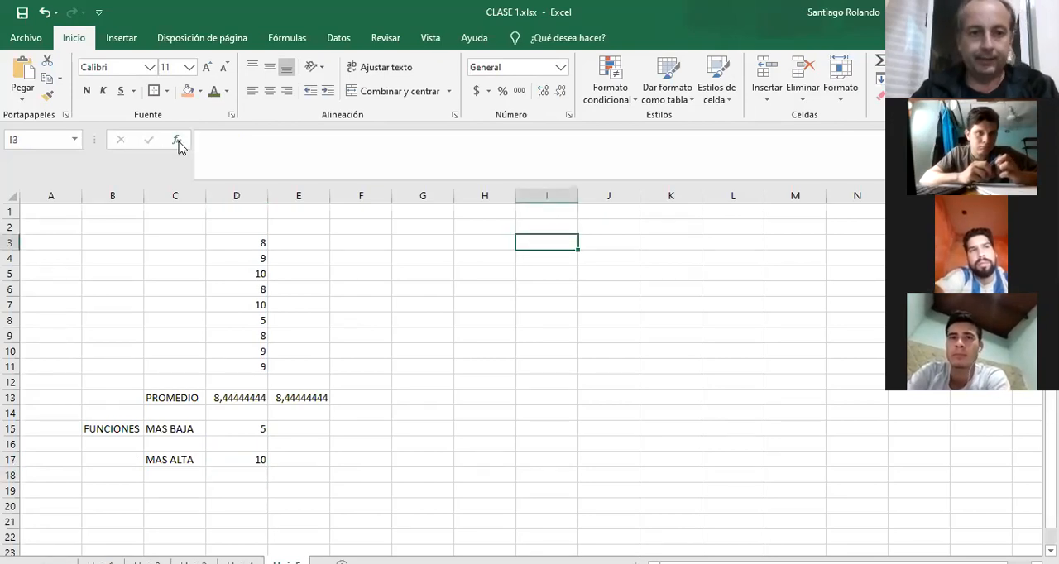
click(638, 246)
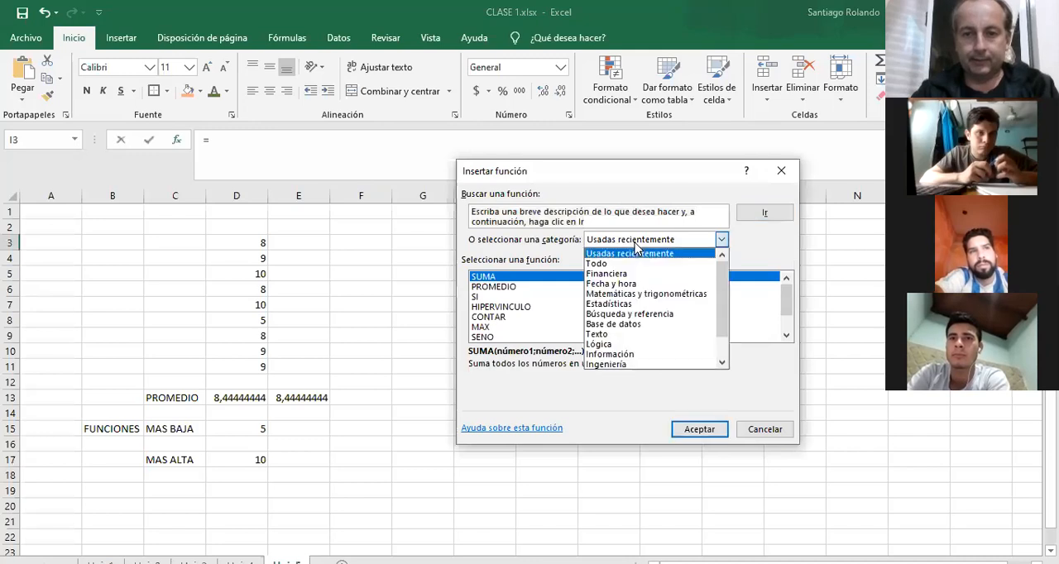
click(626, 260)
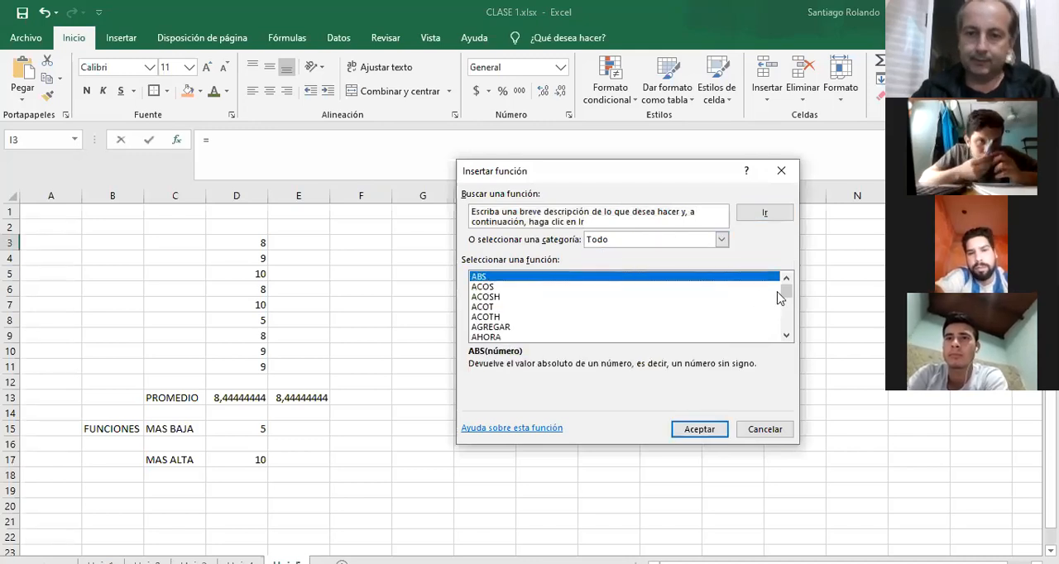
drag(788, 372, 785, 288)
click(753, 436)
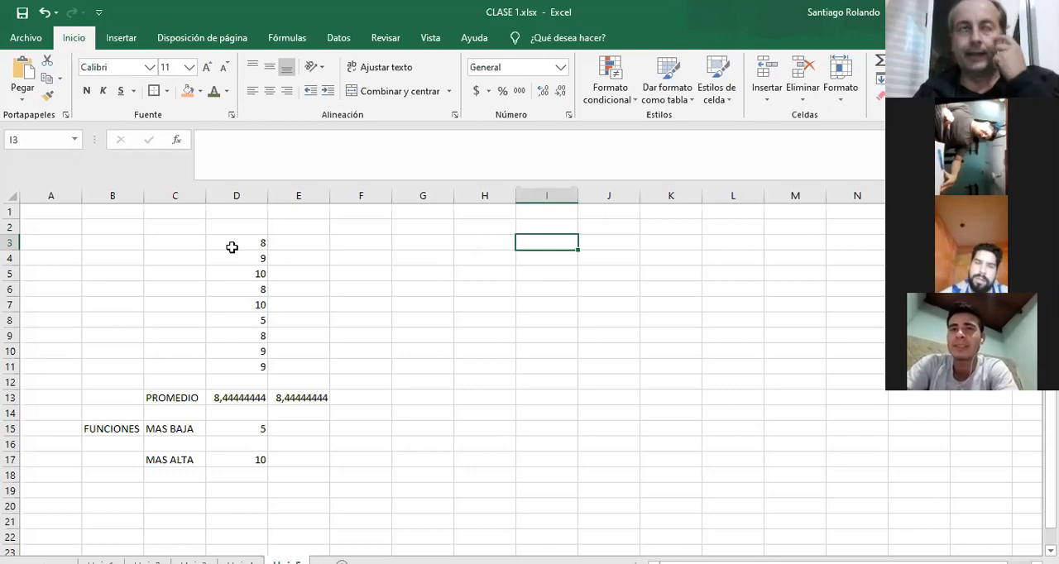
Start a subject list in H3:H6 with LENGUA, MATEMATICA, SOCIALES and NATURALES.
click(497, 243)
text(LENGUA)
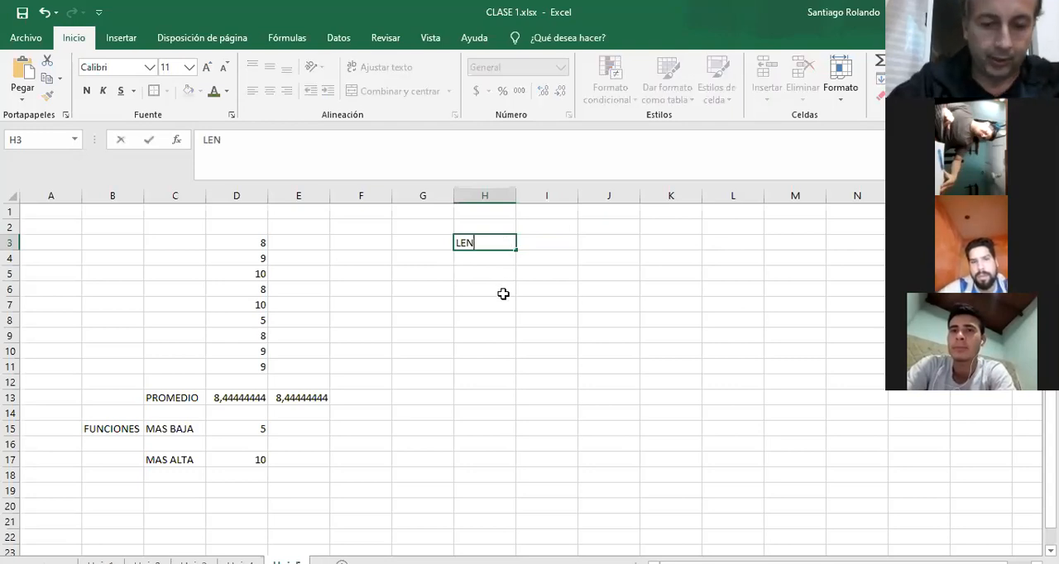
key(Return)
text(MATEMATICA)
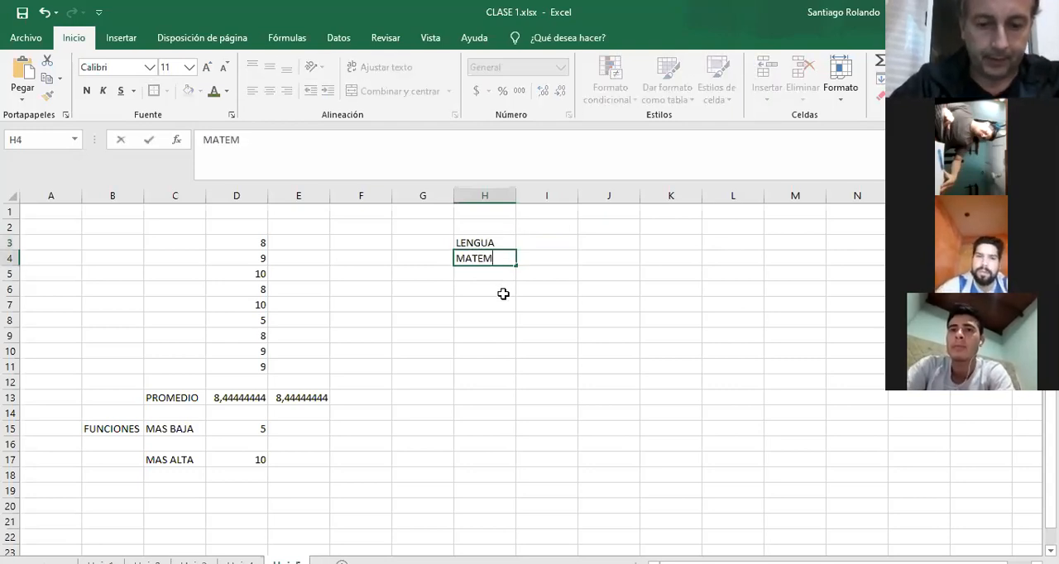
key(Return)
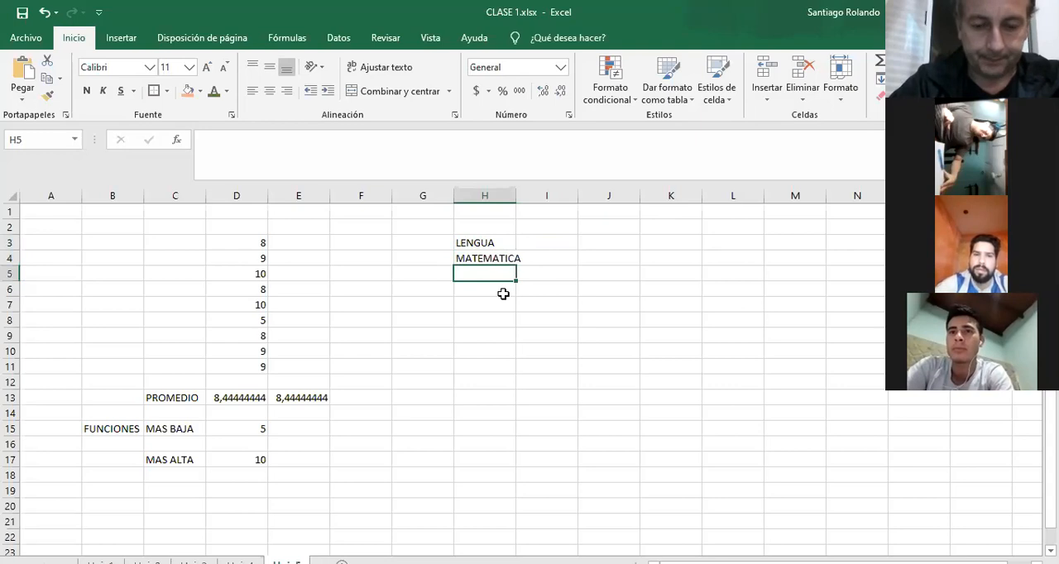
text(SOCIALES)
key(Return)
text(NATURALES)
key(Return)
Add TACNOLOGÍA, DIBUJO and TALLER to the subject list in H7:H9, and widen column H to fit the names.
text(TACNLO)
key(BackSpace)
key(BackSpace)
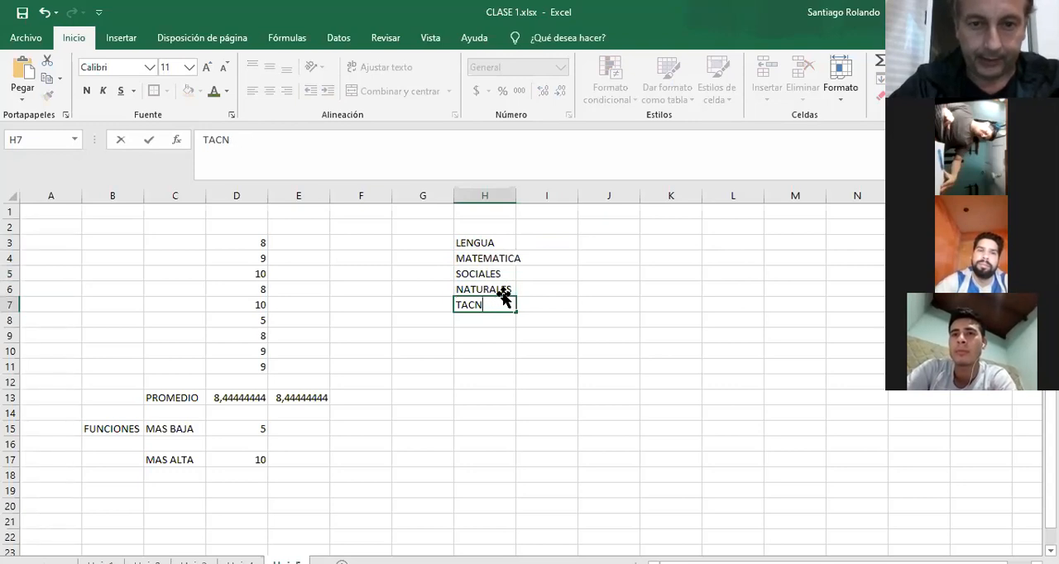
text(OLOGÍA)
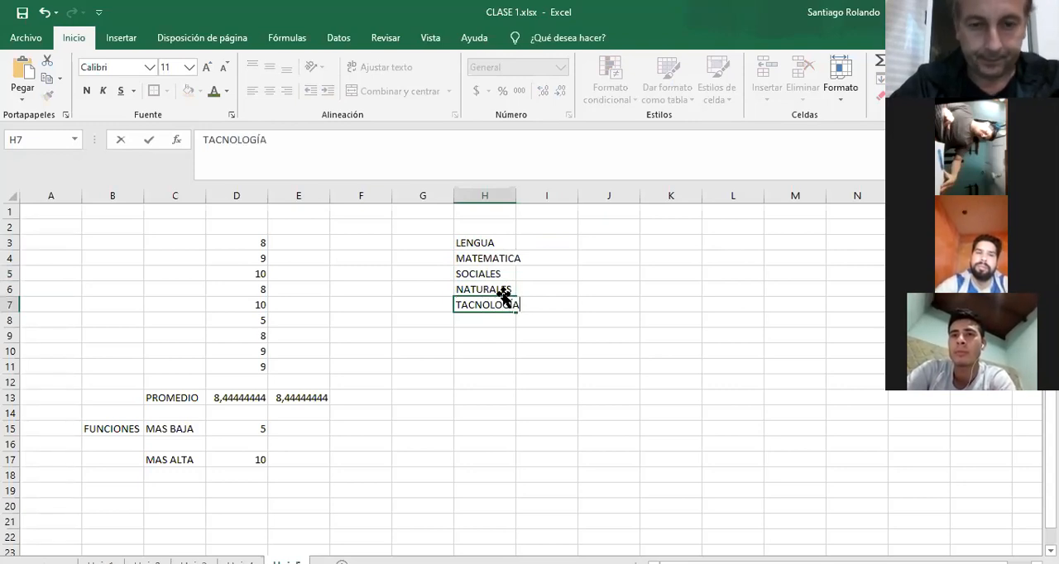
key(Return)
text(DIBUJO)
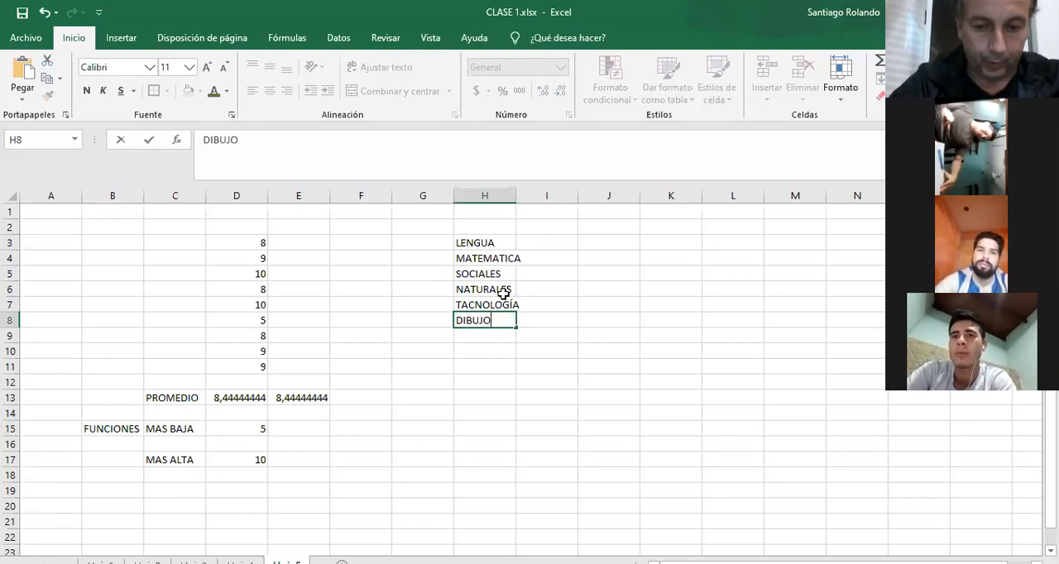
key(Return)
text(TALLER)
key(Return)
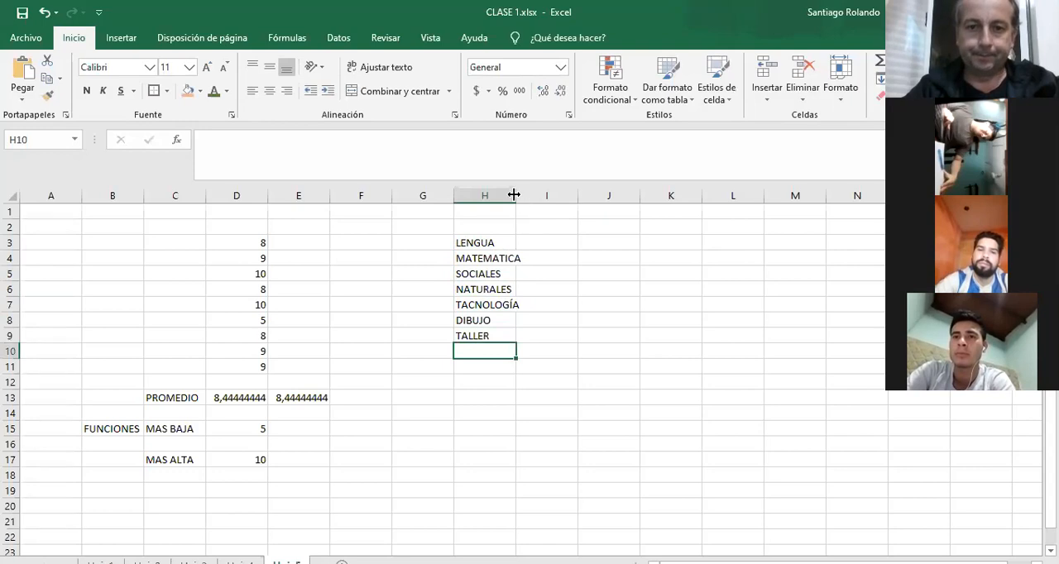
drag(514, 195, 522, 196)
Enter the term headings 1T, 2T and 3T in cells I2:K2 above the subject table.
click(548, 230)
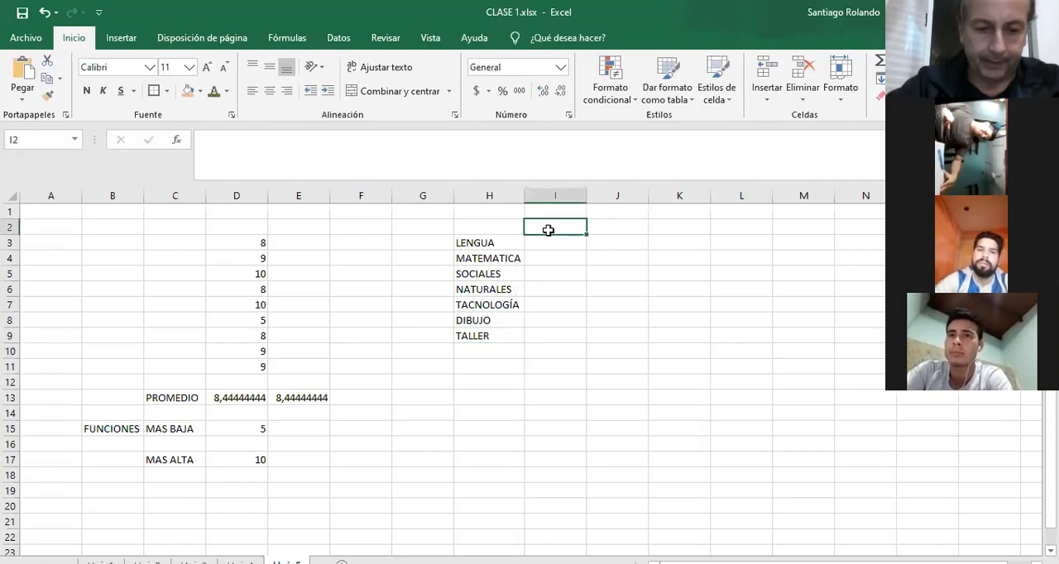
text(1T)
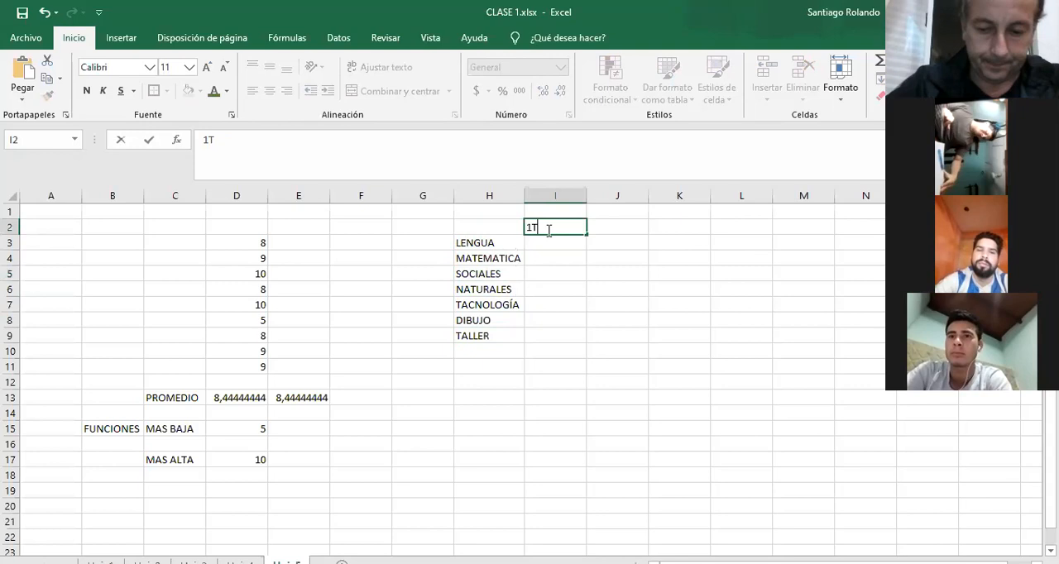
key(Tab)
text(2Y)
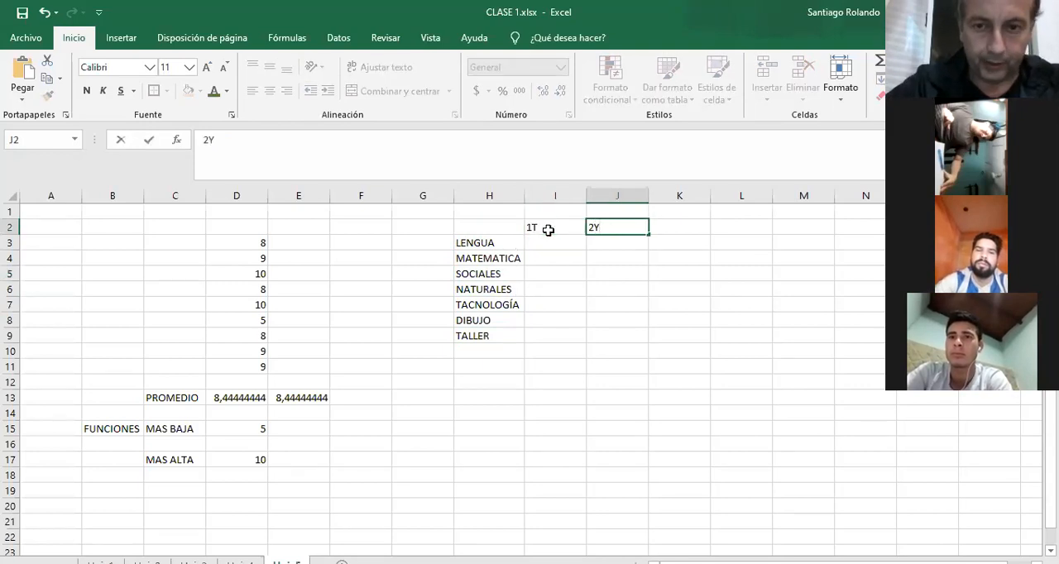
key(Tab)
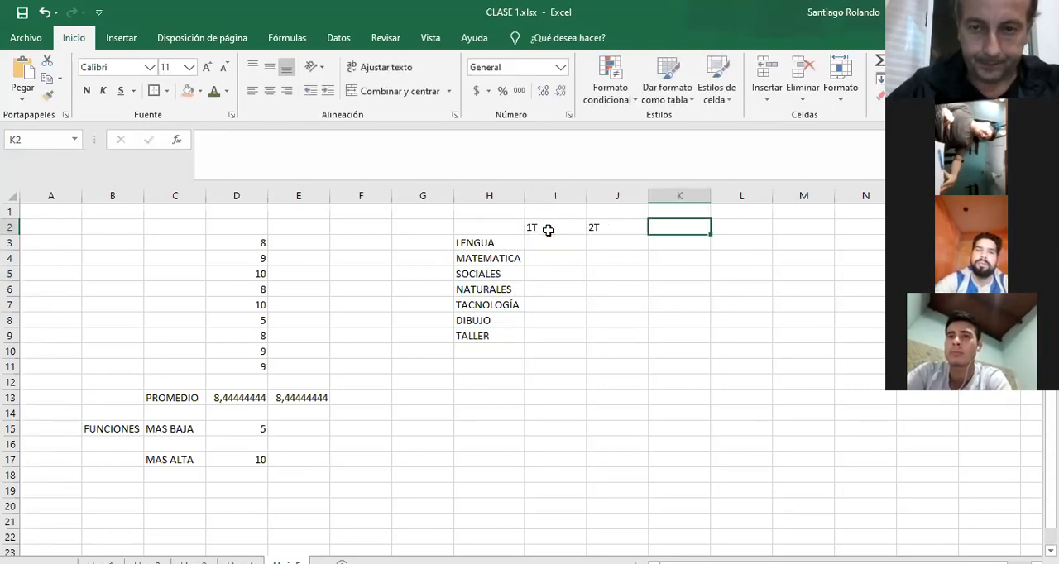
text(3T)
key(Tab)
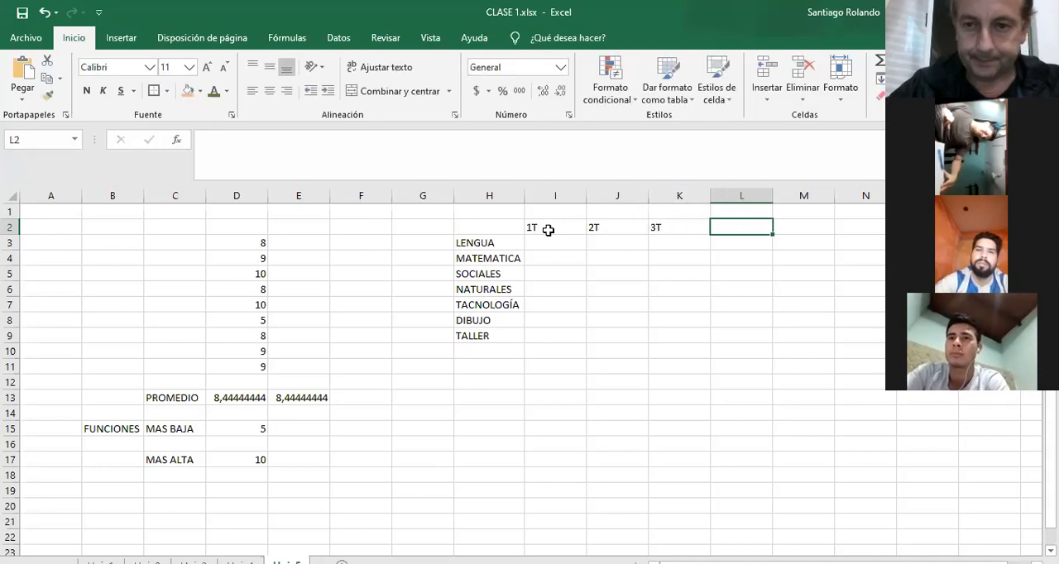
Enter the 1T marks for LENGUA, MATEMATICA and NATURALES in column I as 4, 5 and 8.
key(Down)
key(Down)
key(Left)
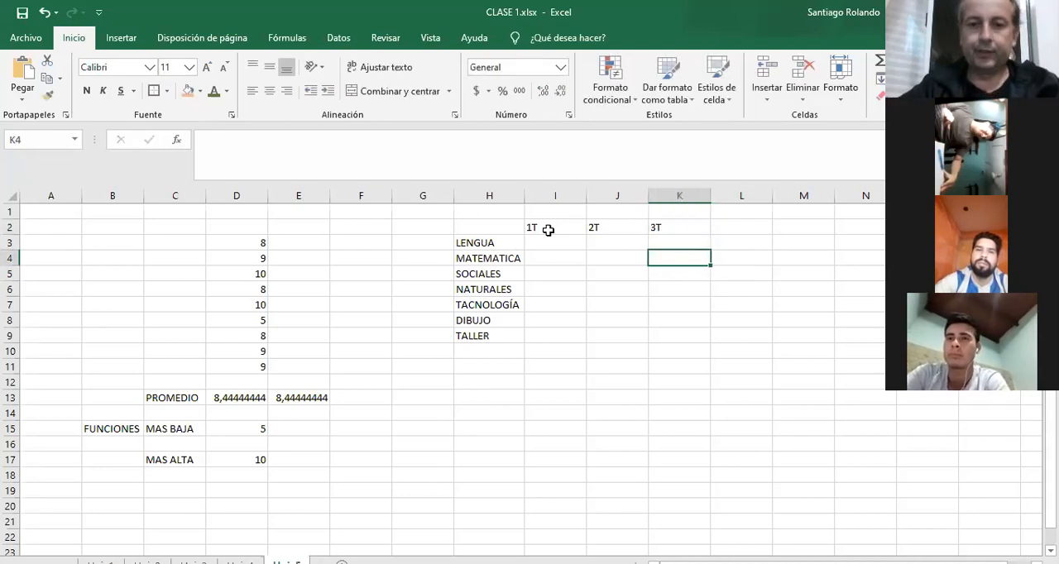
key(Left)
key(Left)
key(Up)
text(4)
key(Return)
text(5)
key(Return)
key(Return)
text(8)
key(Return)
Complete the 1T marks in column I with SOCIALES 8, TACNOLOGÍA 9, DIBUJO 8 and TALLER 4.
key(Up)
key(Up)
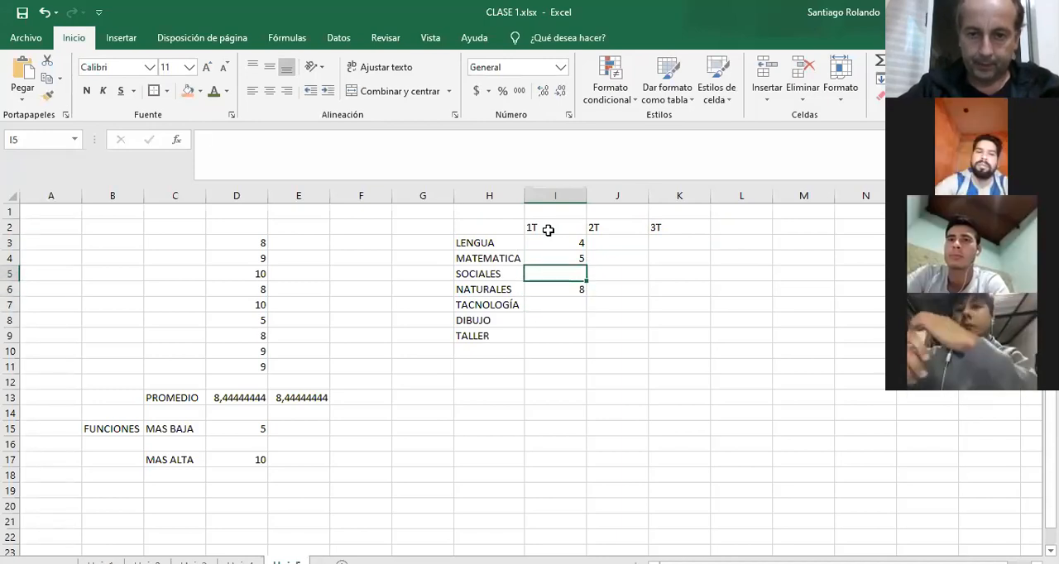
text(8)
key(Return)
key(Return)
text(9)
key(Return)
text(8)
key(Return)
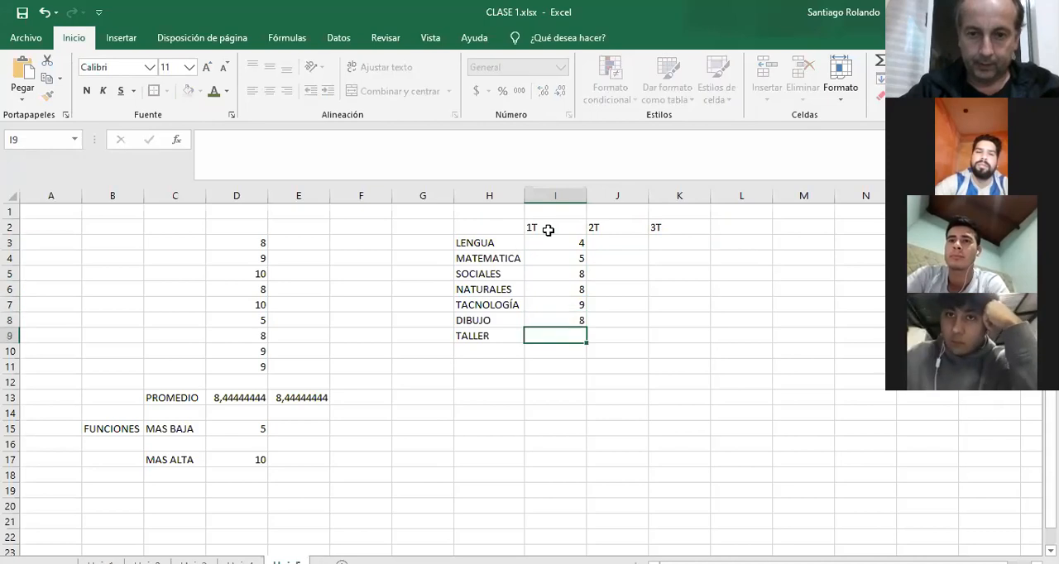
text(4)
key(Return)
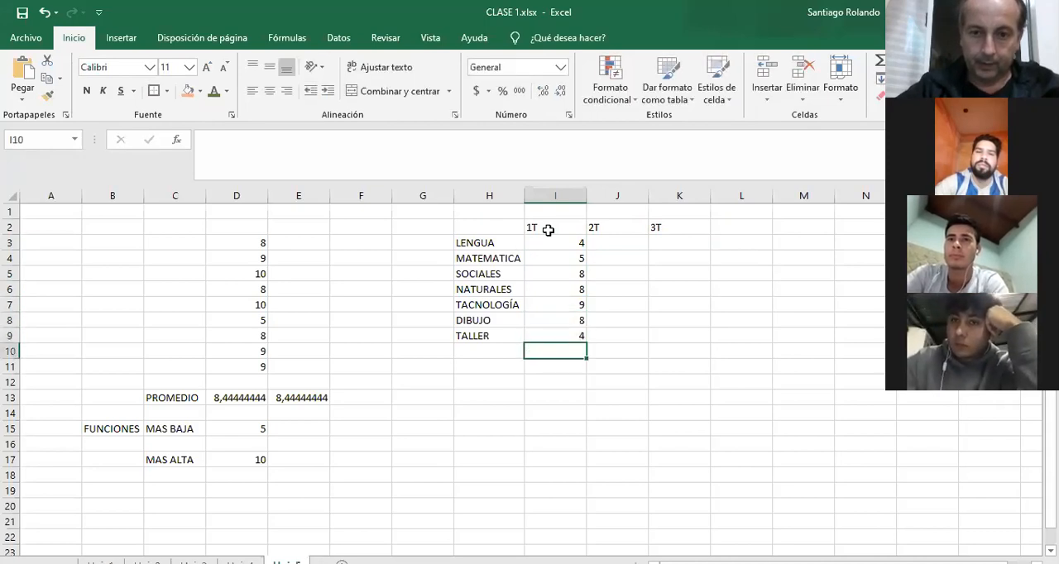
Enter 8 as the 2T mark for TALLER in J9, and clear the stray entry in J10 below it.
key(Right)
key(Up)
text(8)
key(Return)
text(4)
key(Return)
key(Up)
key(Delete)
Fill the remaining 2T marks in J3:J8 with 8, 5, 7, 9, 5 and 8.
key(Up)
key(Up)
text(8)
key(Up)
text(5)
key(Up)
text(9)
key(Up)
text(7)
key(Up)
text(5)
key(Up)
text(8)
key(Up)
Fill the 3T marks in K3:K9 with 4, 9, 8, 7, 5, 8 and 6.
key(Right)
key(Down)
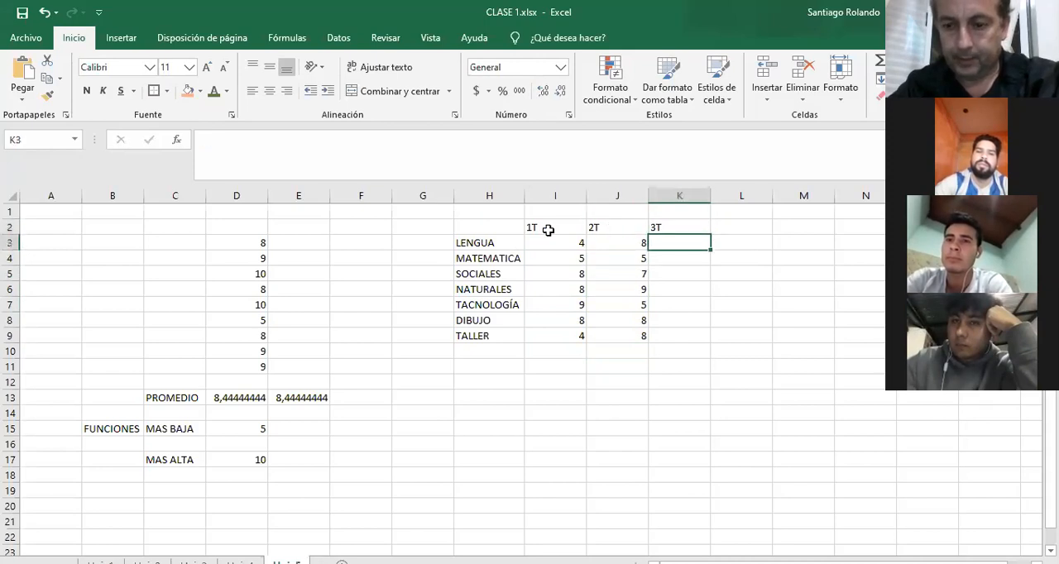
text(4)
key(Down)
text(9)
key(Down)
text(8)
key(Down)
text(7)
key(Down)
text(5)
key(Down)
key(Down)
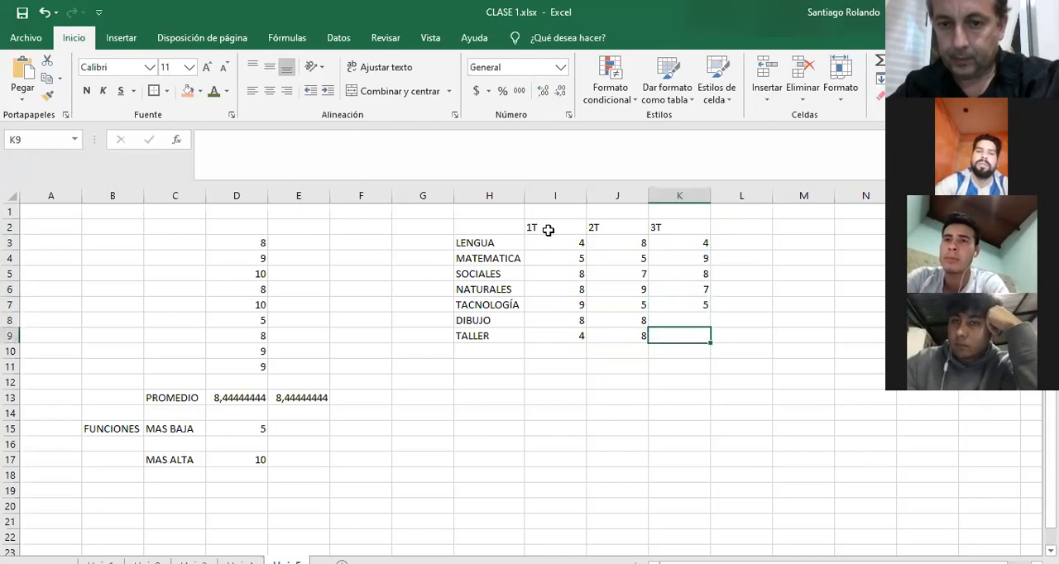
key(Up)
text(8)
key(Down)
text(6)
key(Down)
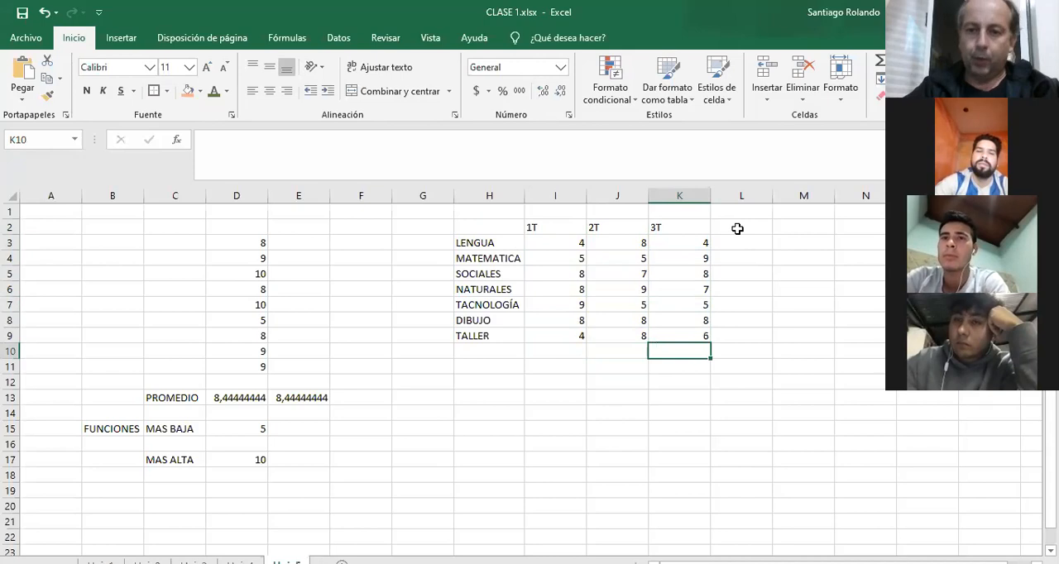
Calculate the 1T average in I11 with PROMEDIO over I3:I10.
click(554, 364)
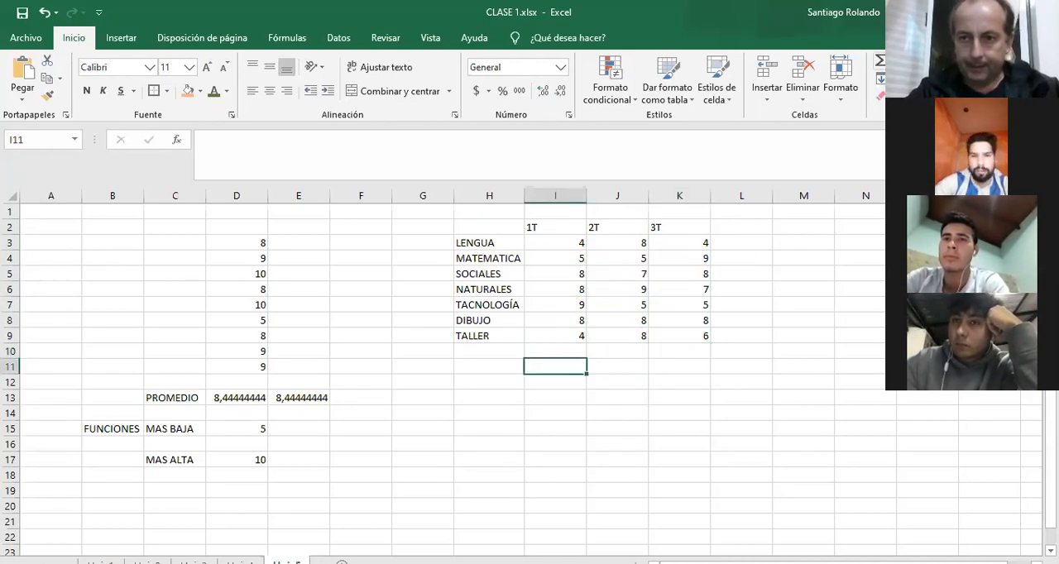
click(910, 95)
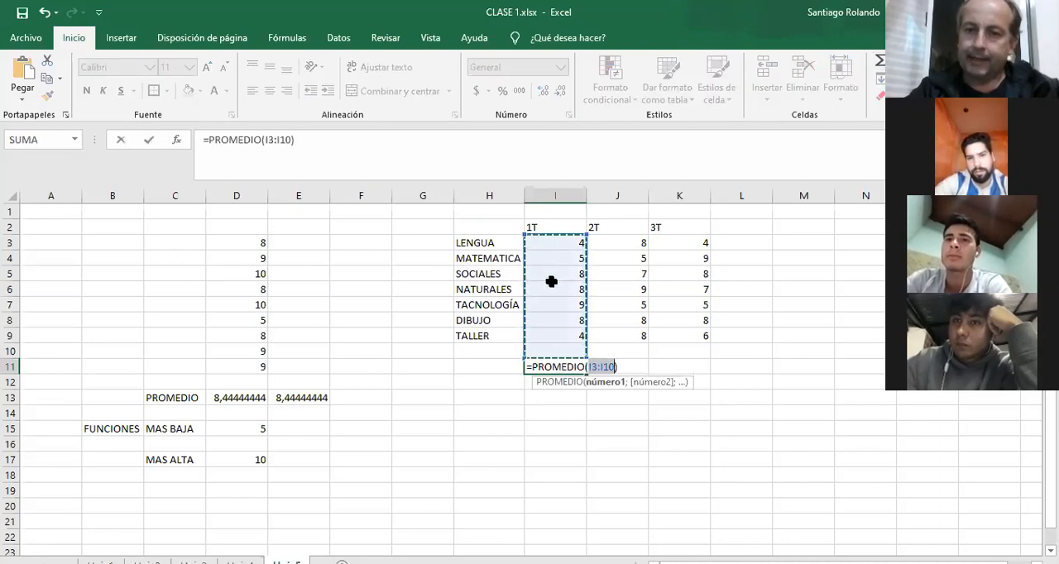
key(Return)
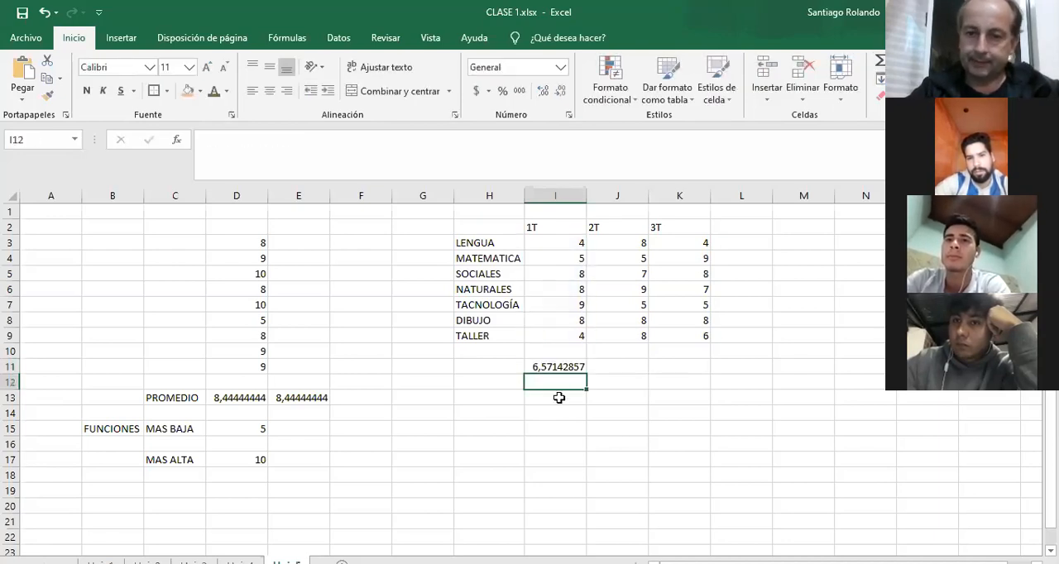
Calculate the 2T average in J11 with PROMEDIO over J3:J9.
click(621, 362)
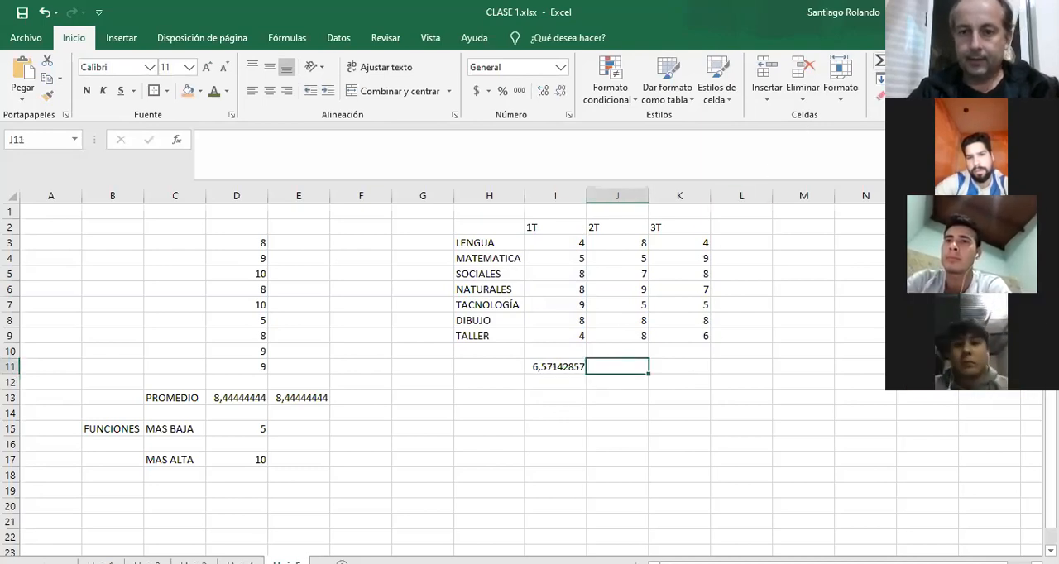
text(=PROMEDIO()
click(622, 243)
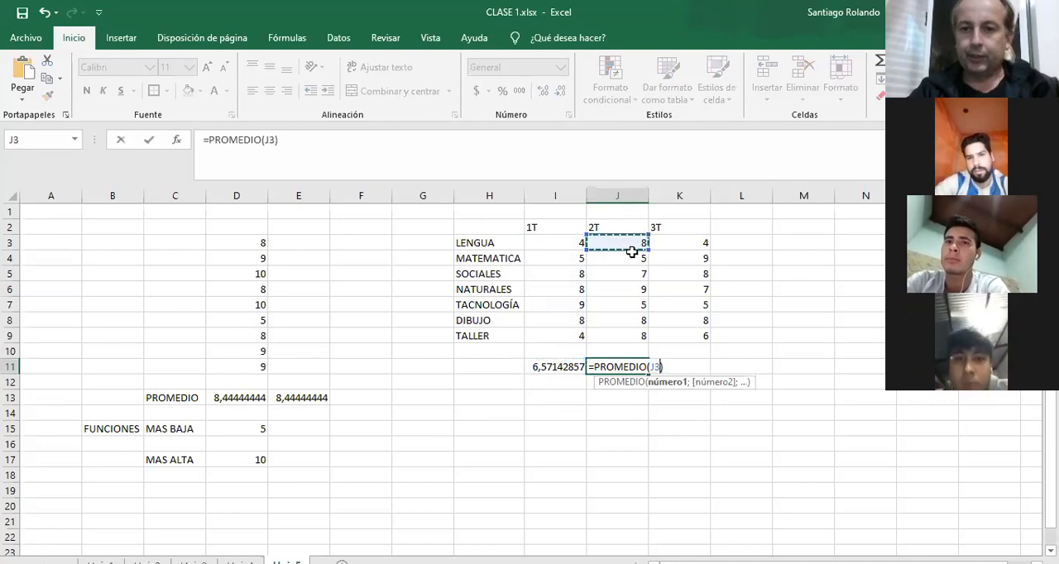
drag(631, 251, 637, 331)
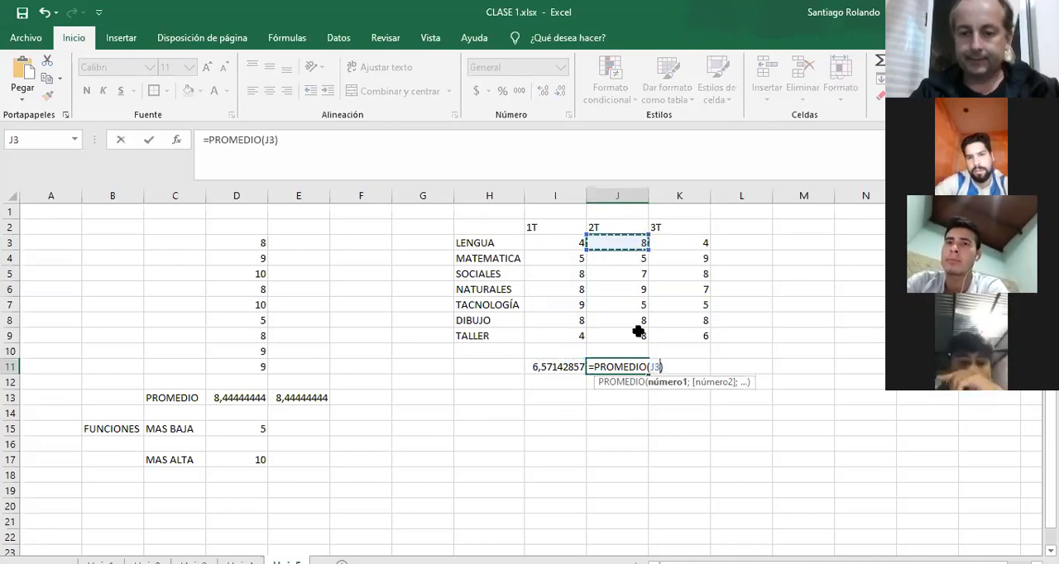
key(Return)
Calculate the 3T average in K11 with PROMEDIO, replacing the suggested range with K3:K9.
click(693, 366)
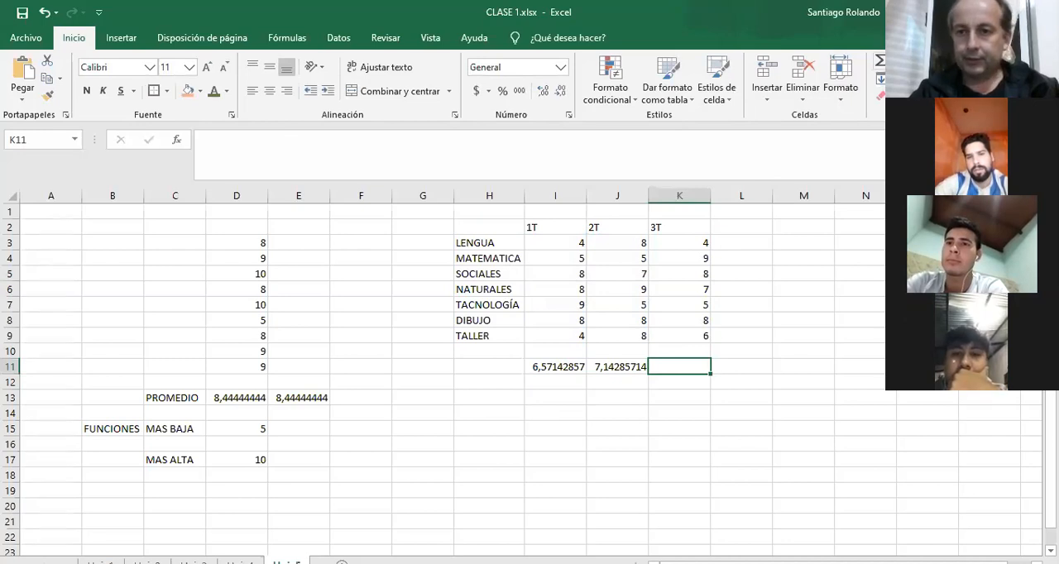
click(941, 61)
click(910, 98)
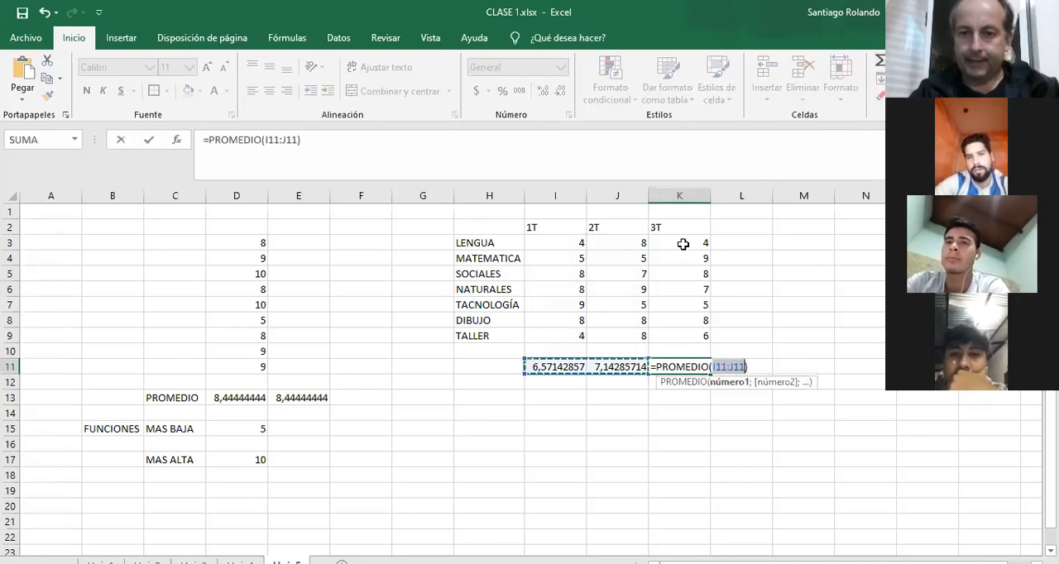
click(684, 243)
drag(685, 249, 685, 335)
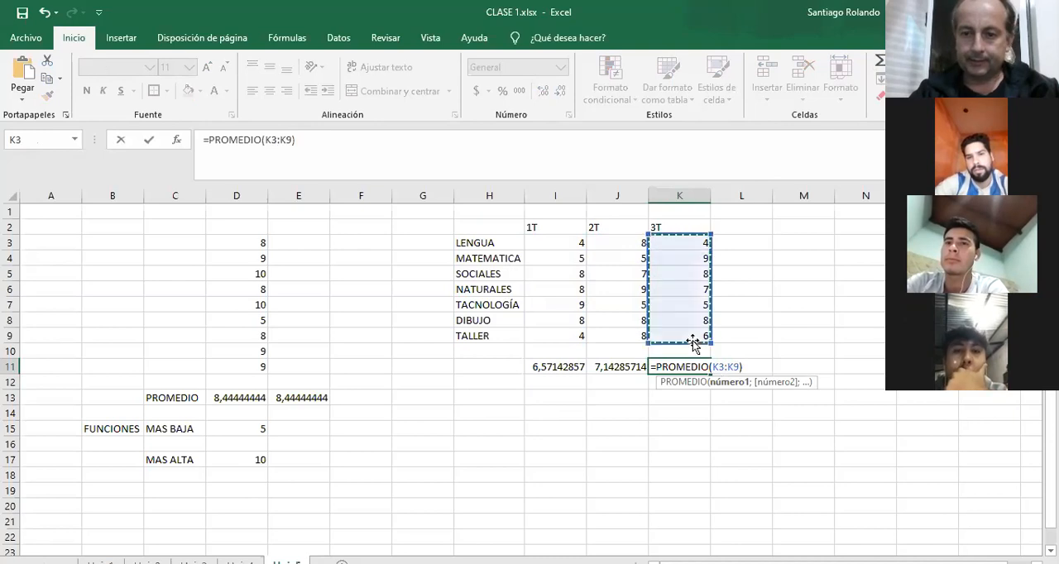
key(Return)
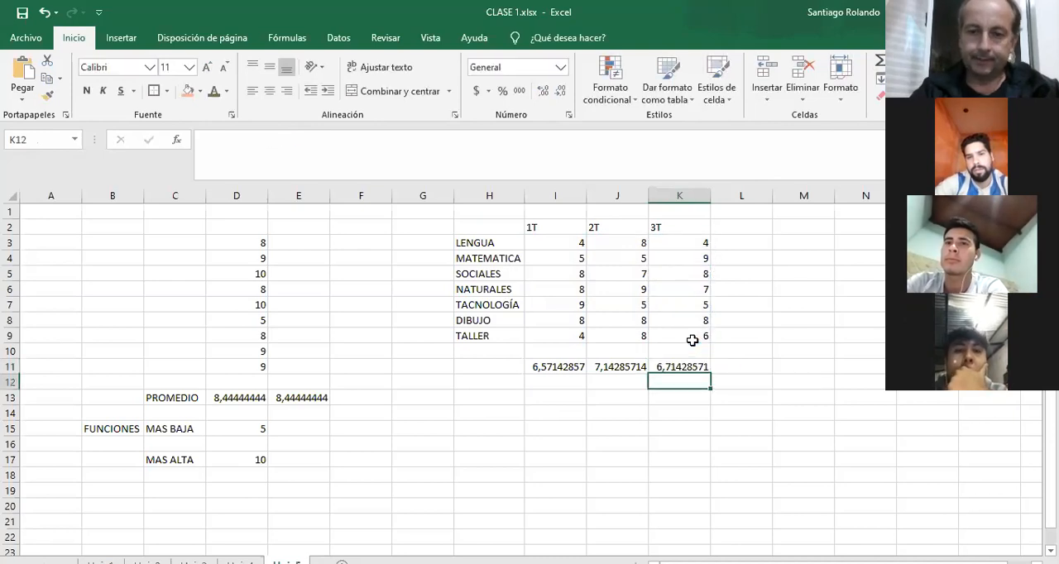
Average the LENGUA marks in M3 with PROMEDIO over I3:K3, and fill the formula down to M9 for the other subjects.
click(795, 242)
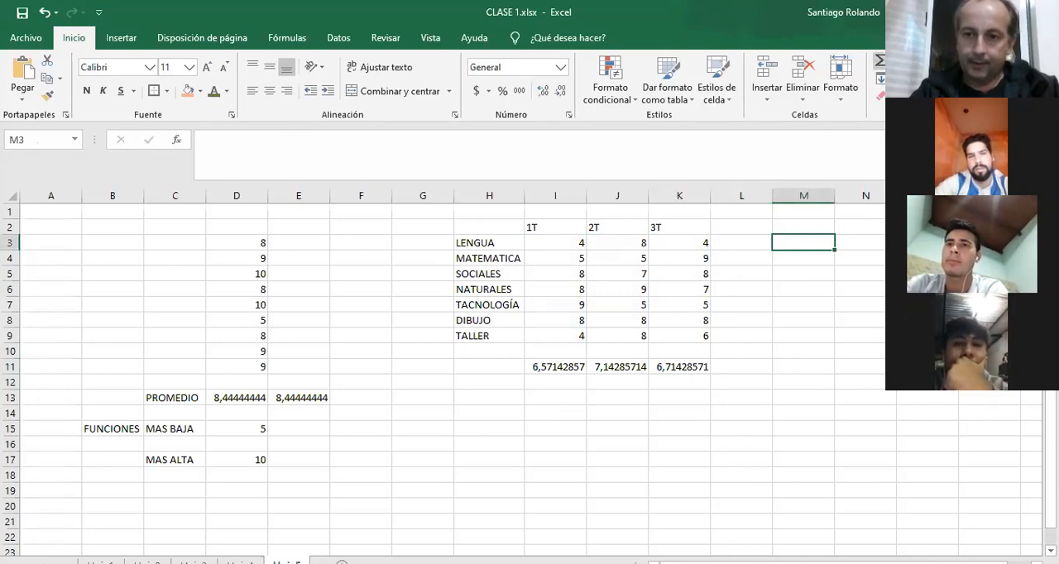
text(=PROMEDIO()
click(558, 241)
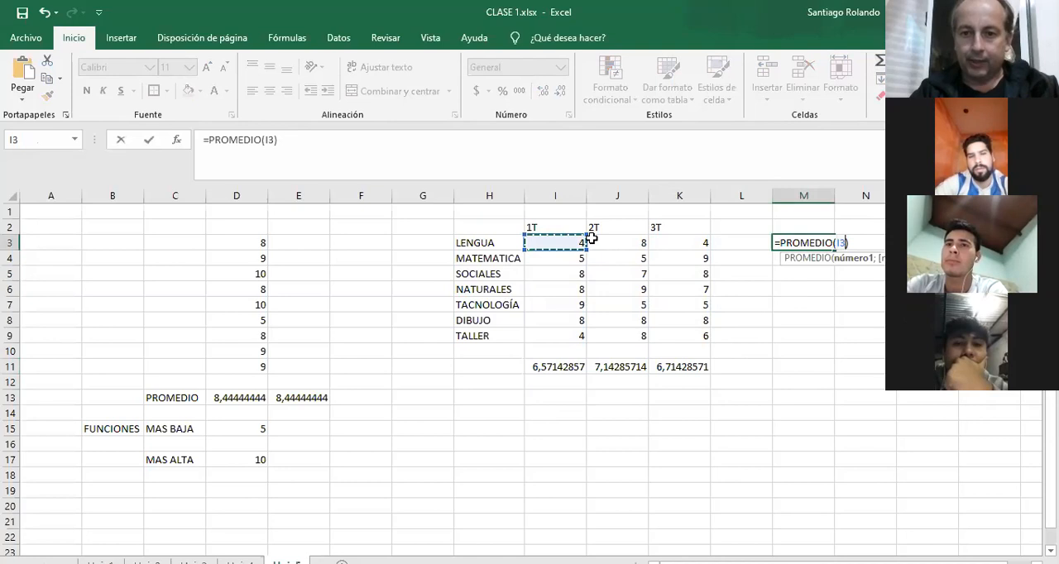
drag(591, 238, 675, 238)
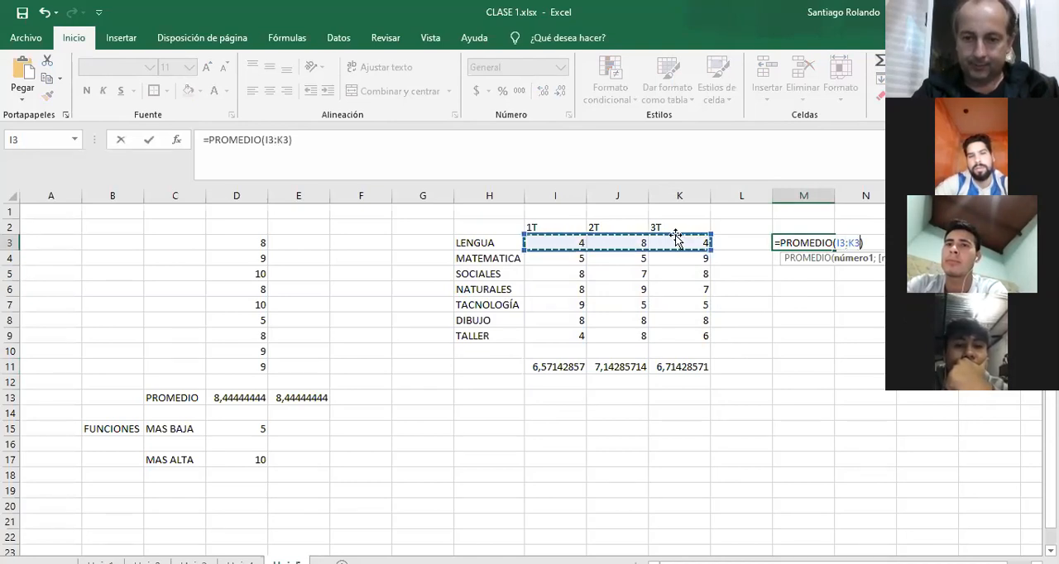
key(Return)
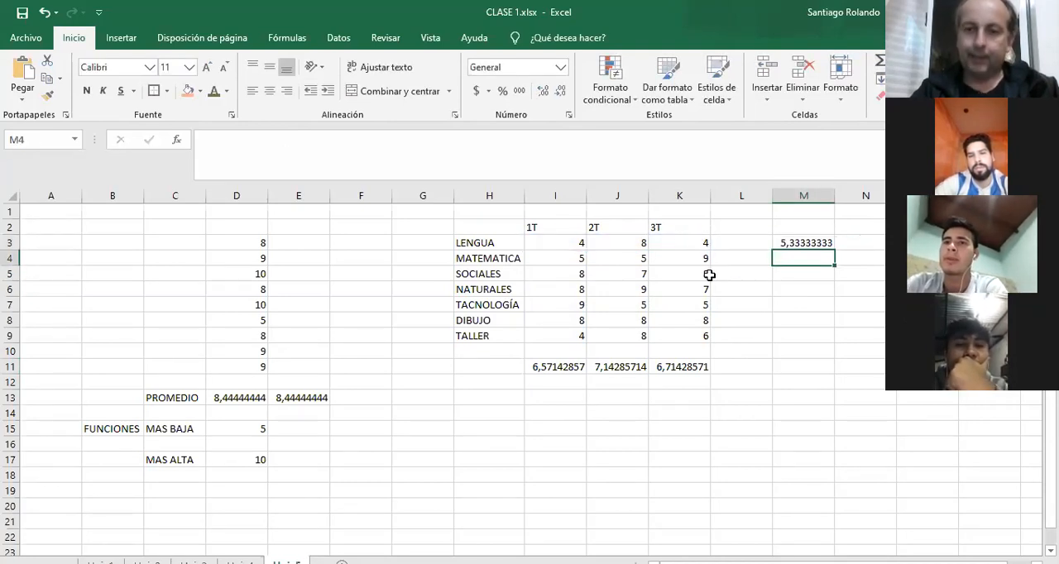
click(797, 240)
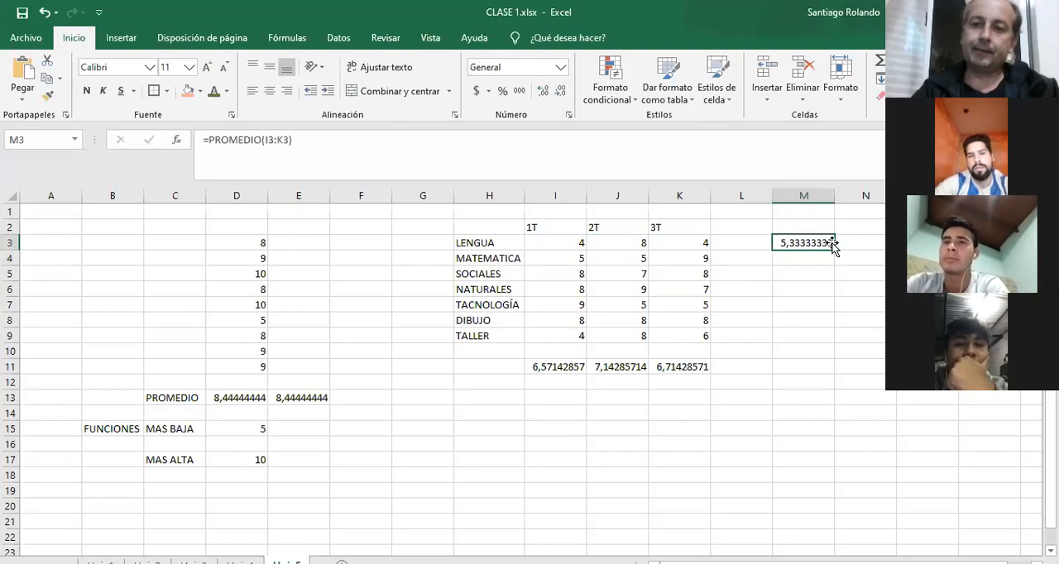
drag(832, 254, 835, 340)
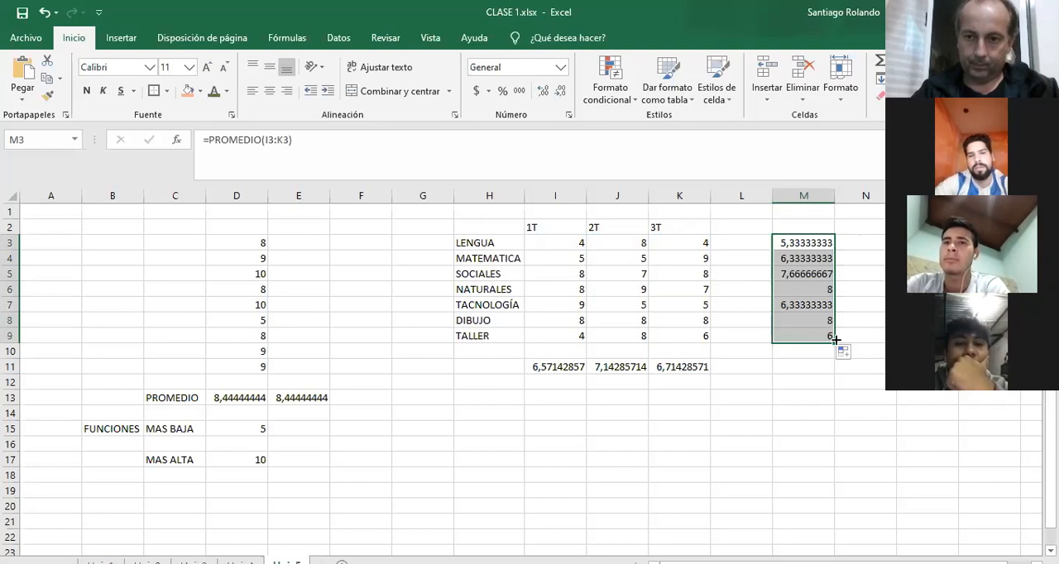
Examine the copied average formulas in M4:M9 to see which row of marks each one uses.
click(804, 258)
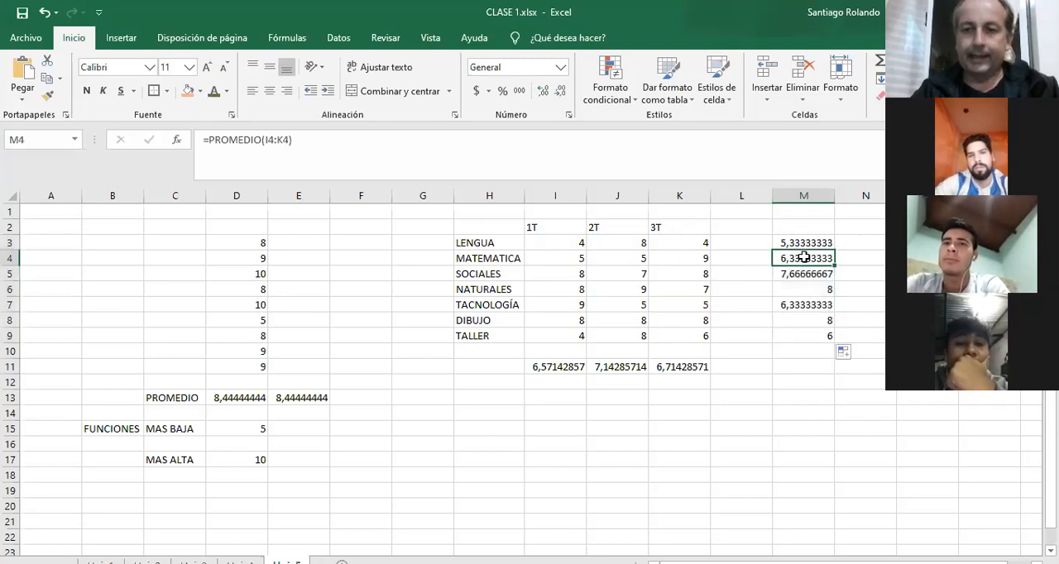
click(304, 134)
key(Escape)
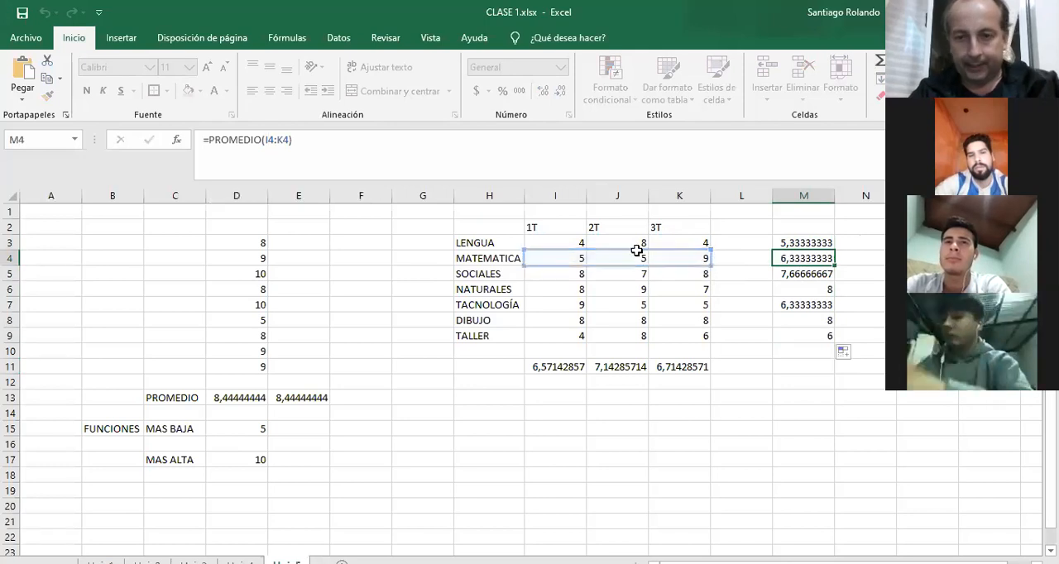
click(796, 275)
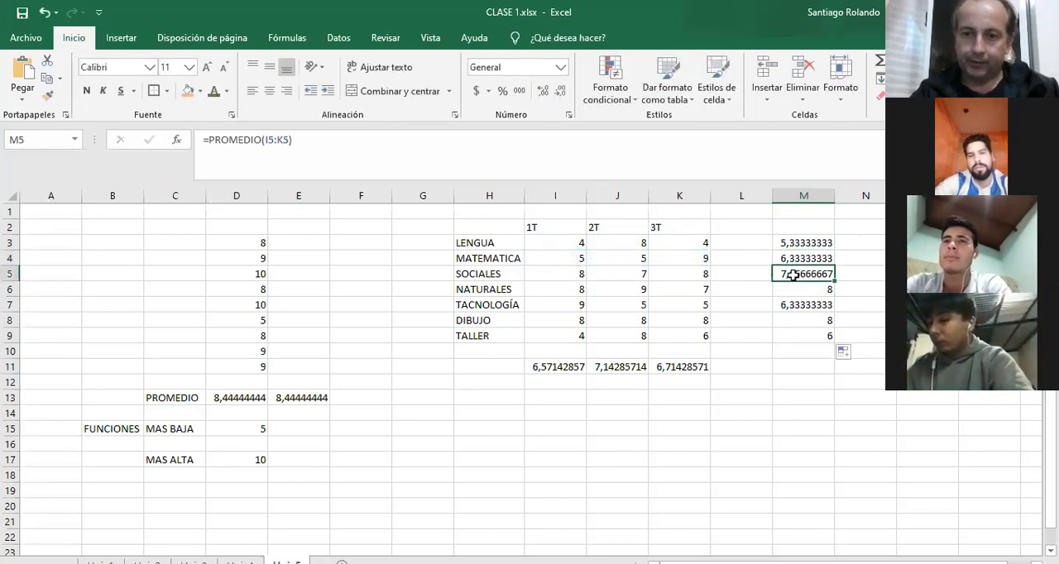
click(804, 294)
click(805, 305)
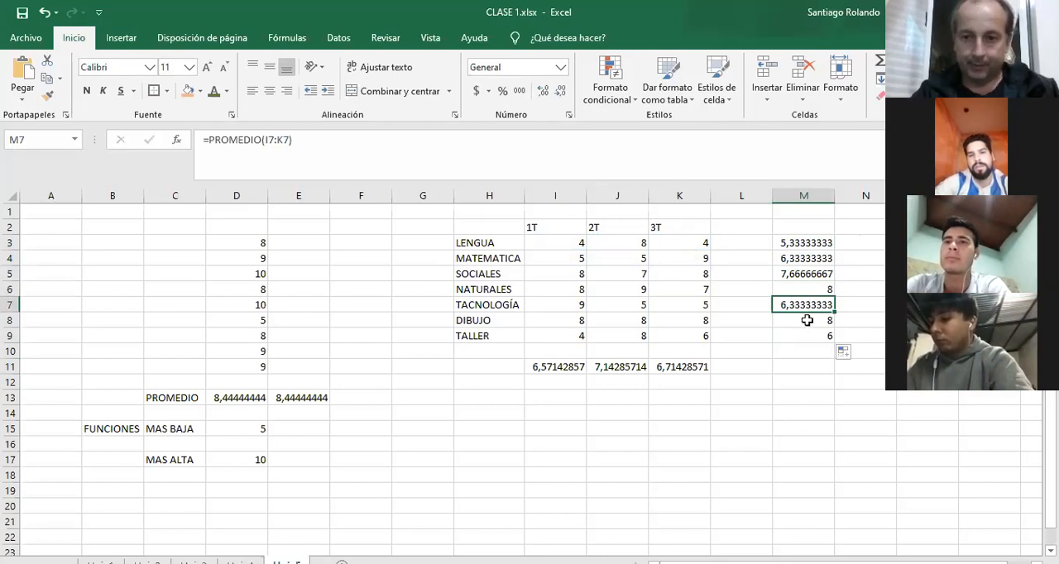
click(808, 322)
click(813, 335)
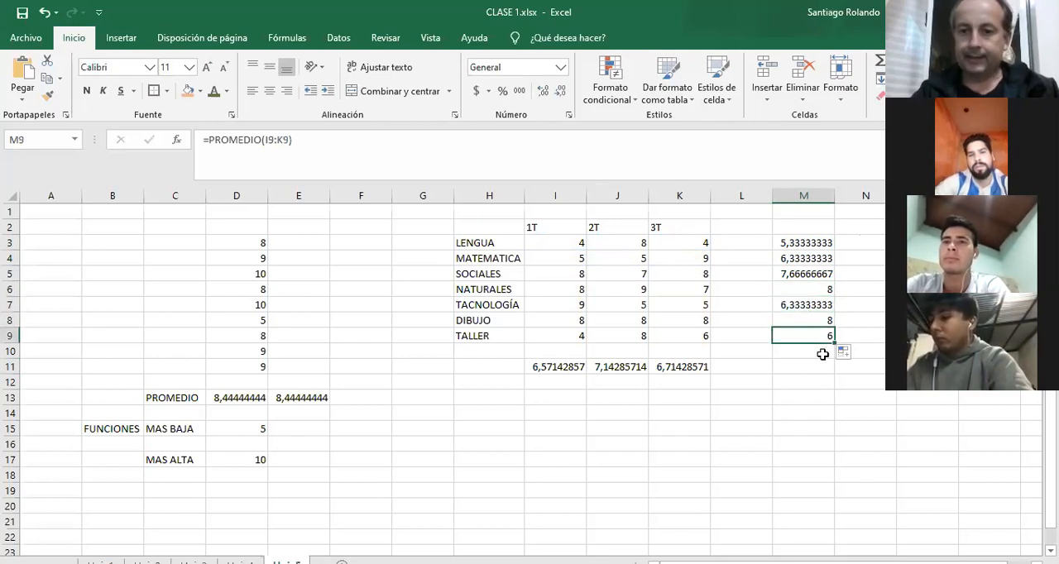
Enter the label PROMEDIO GENERAL in cell L13 below the marks table.
click(752, 395)
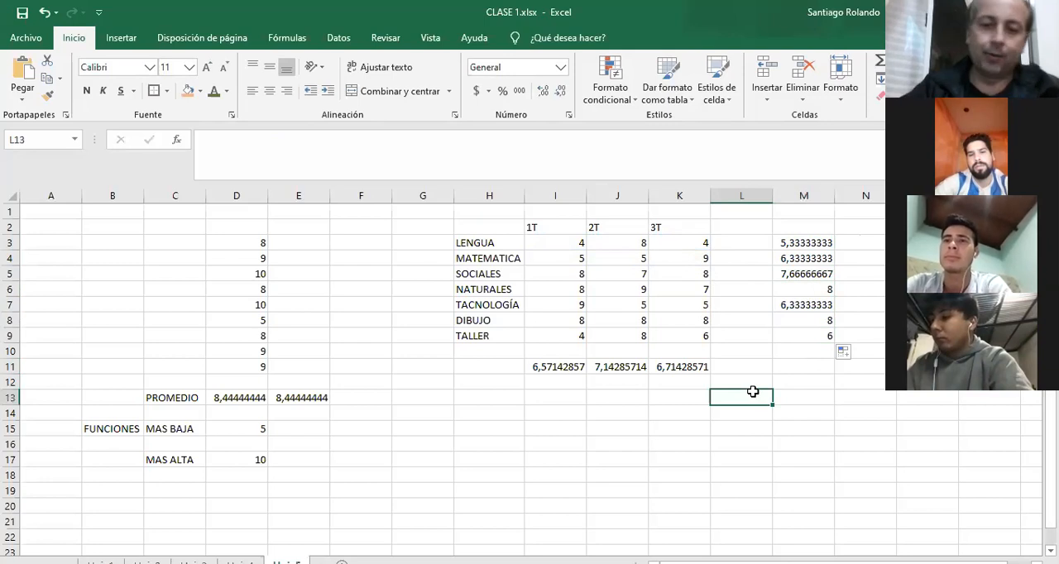
text(PROMEDIO GENERAL)
key(Return)
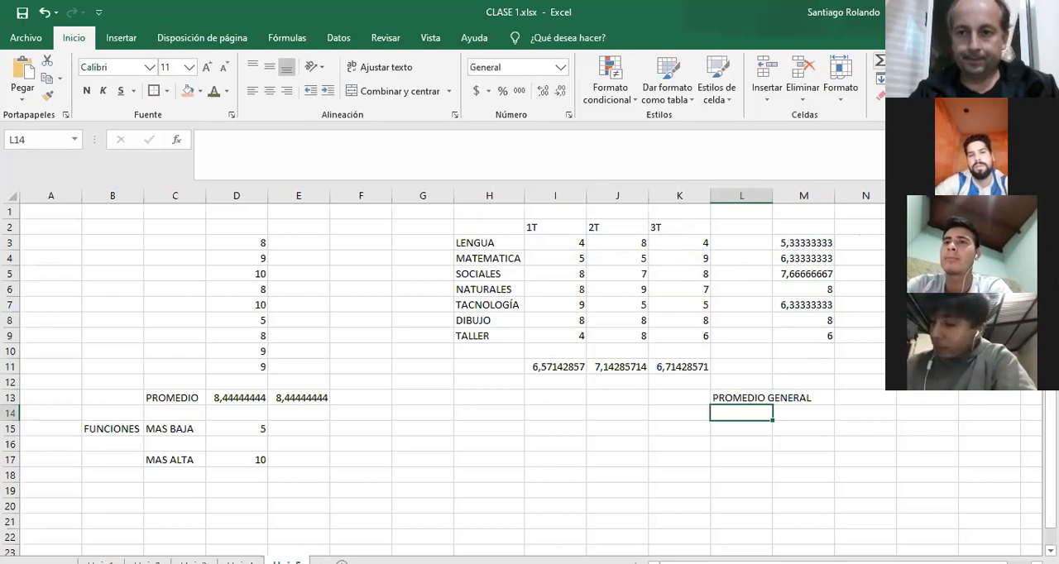
Try averaging the whole block of marks I3:K9 in L14, and delete that result.
click(902, 99)
drag(554, 246, 690, 334)
key(Return)
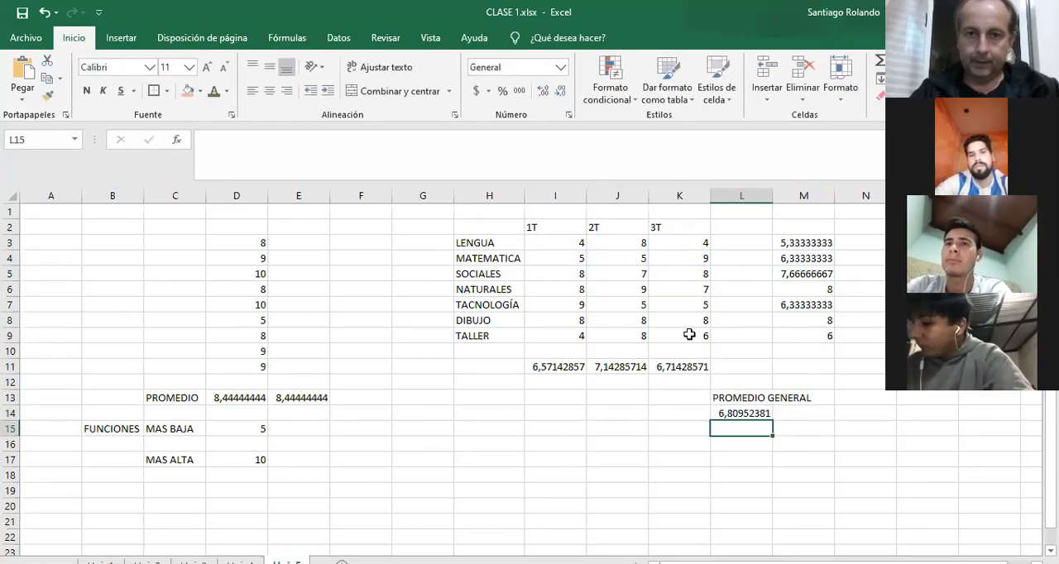
click(459, 124)
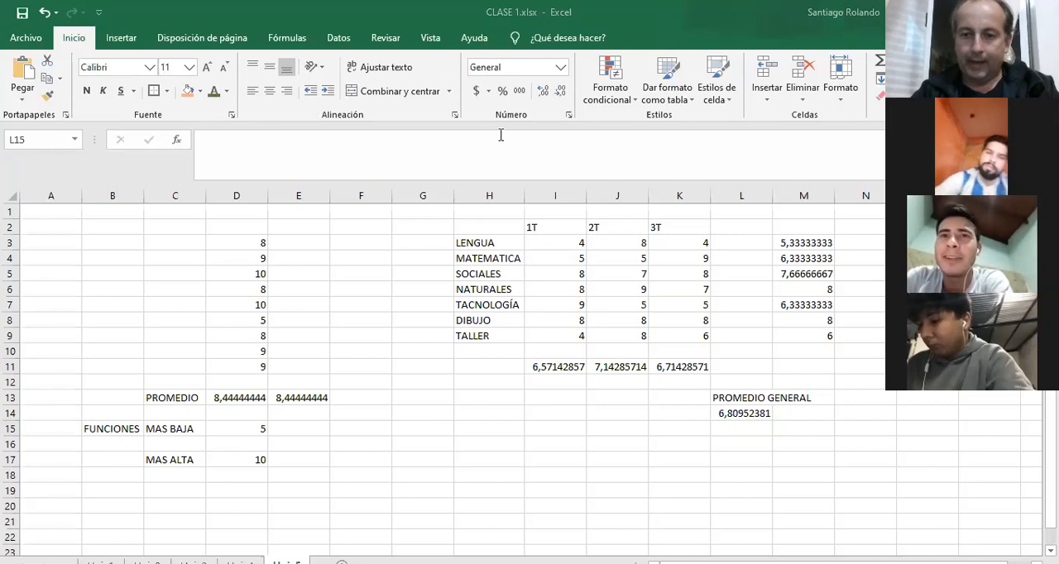
click(737, 414)
key(Delete)
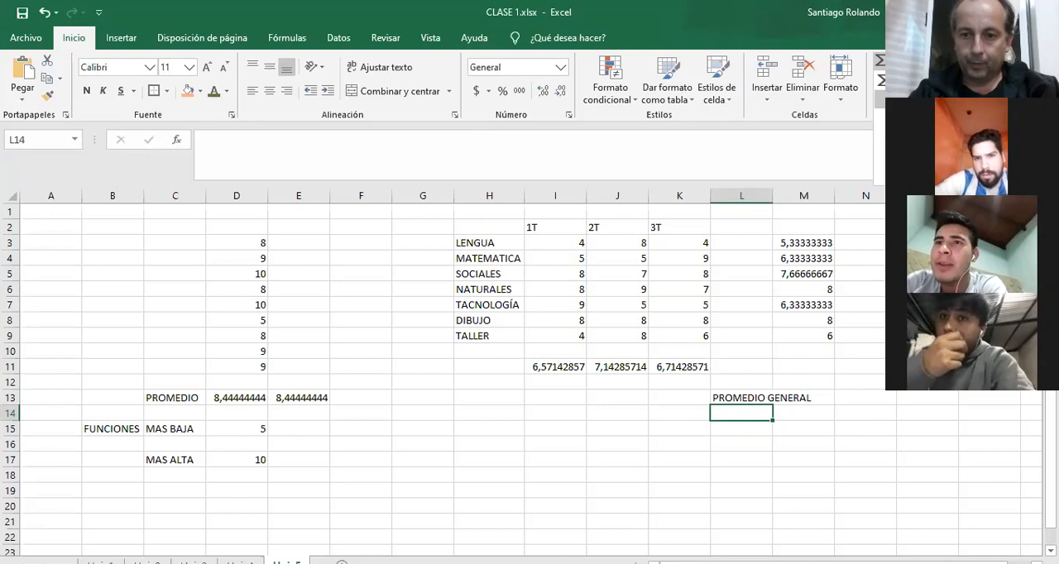
Calculate the general average in L14 with PROMEDIO over all the marks in I3:K9.
text(=PROMEDIO()
click(567, 245)
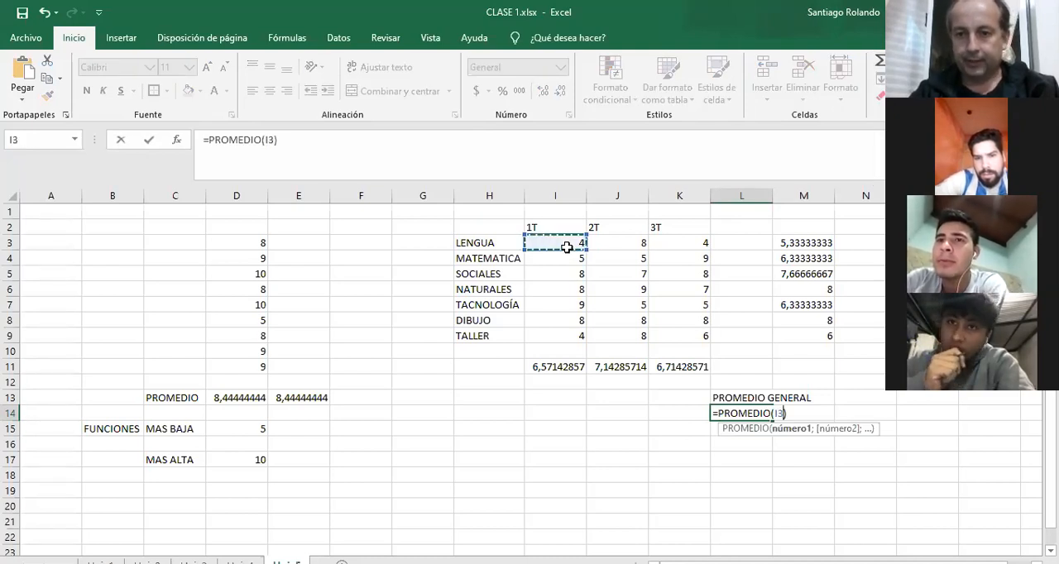
drag(567, 247, 670, 336)
key(Return)
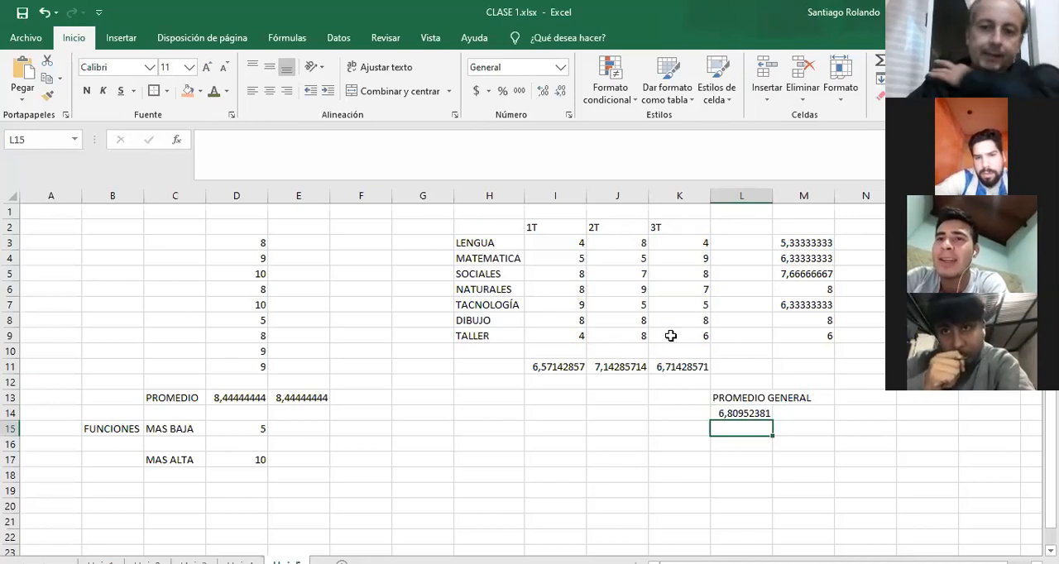